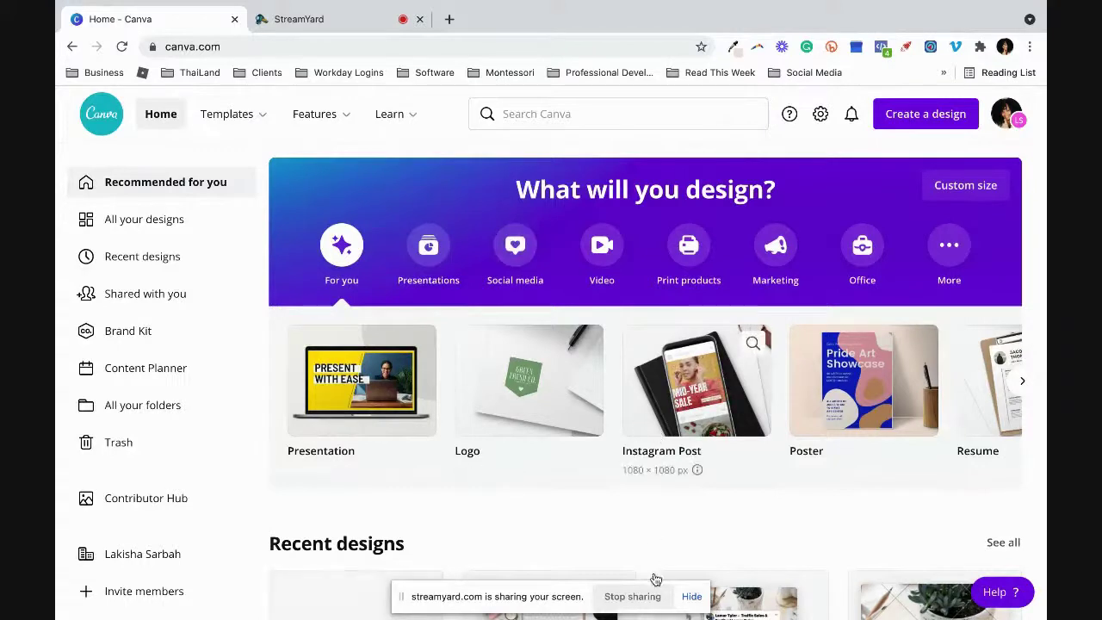
# Step: Hide the screen-sharing notice and browse the video design types offered on the home page
pyautogui.click(682, 596)
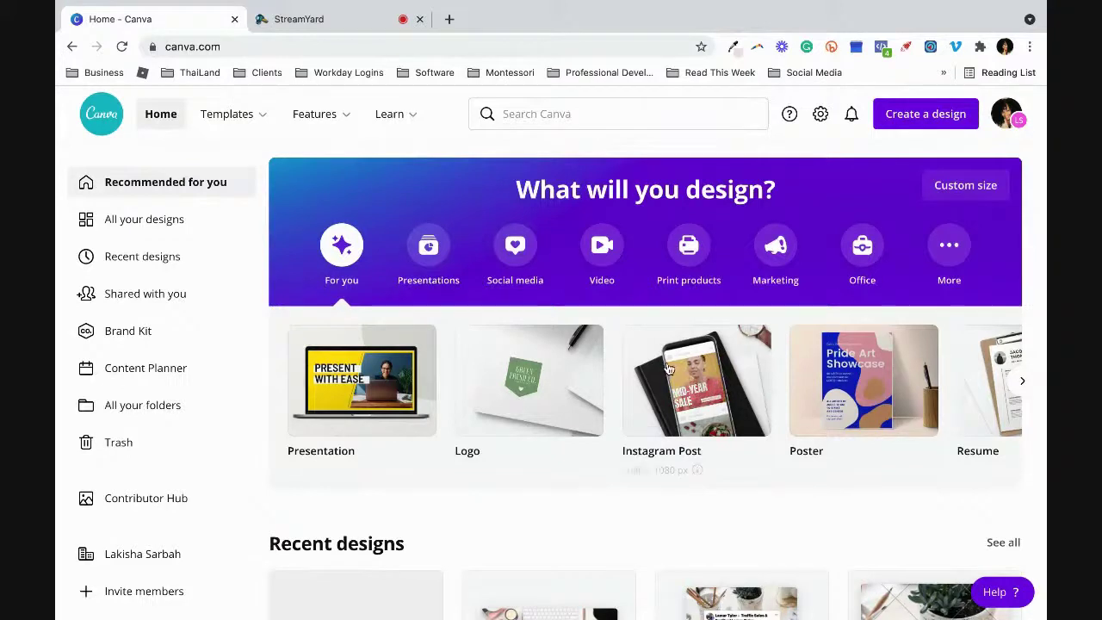
pyautogui.moveTo(585, 345)
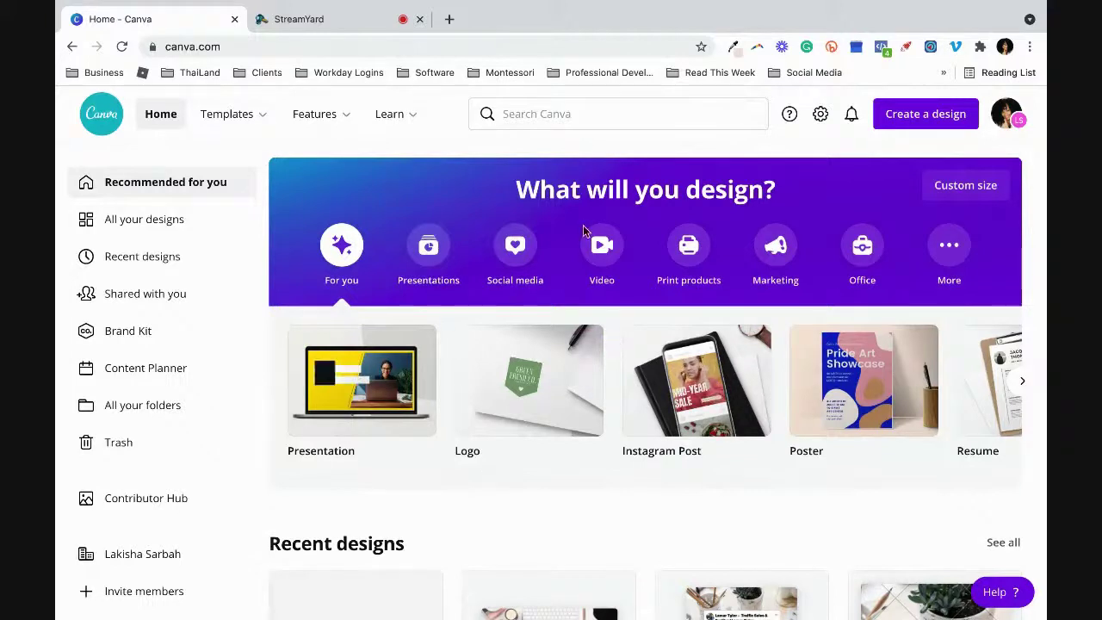
pyautogui.click(600, 252)
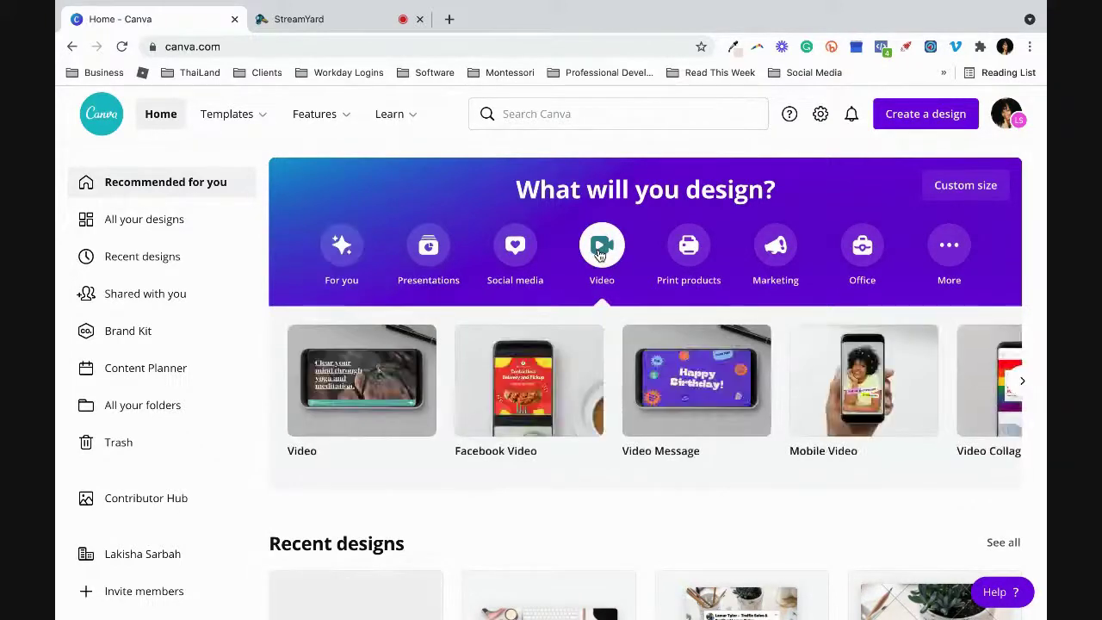
pyautogui.hscroll(5, 729, 427)
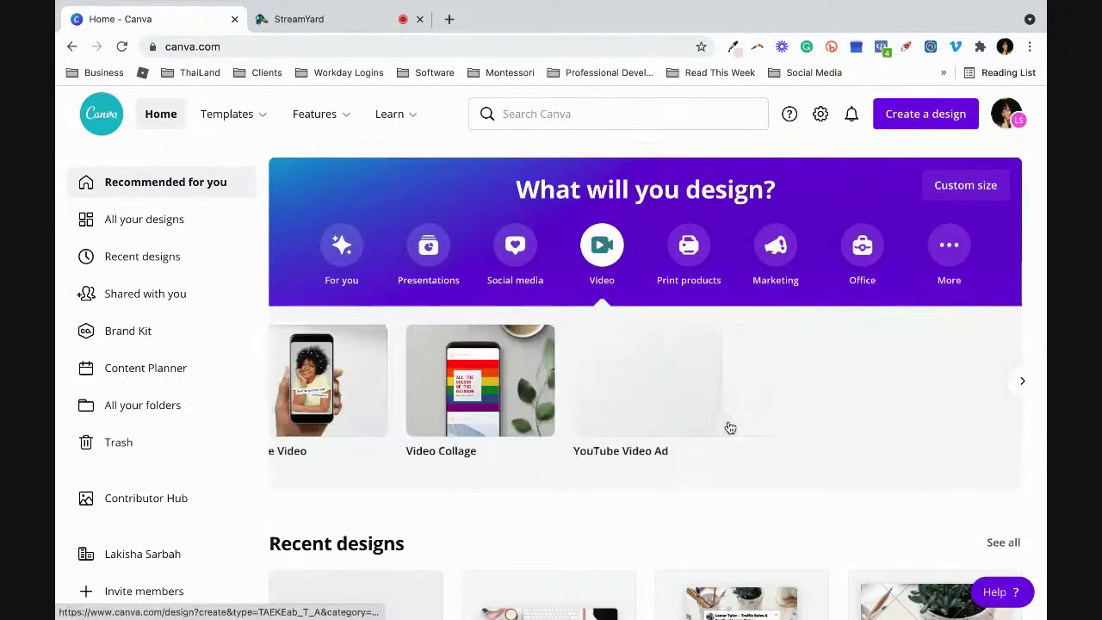
pyautogui.hscroll(-2, 505, 423)
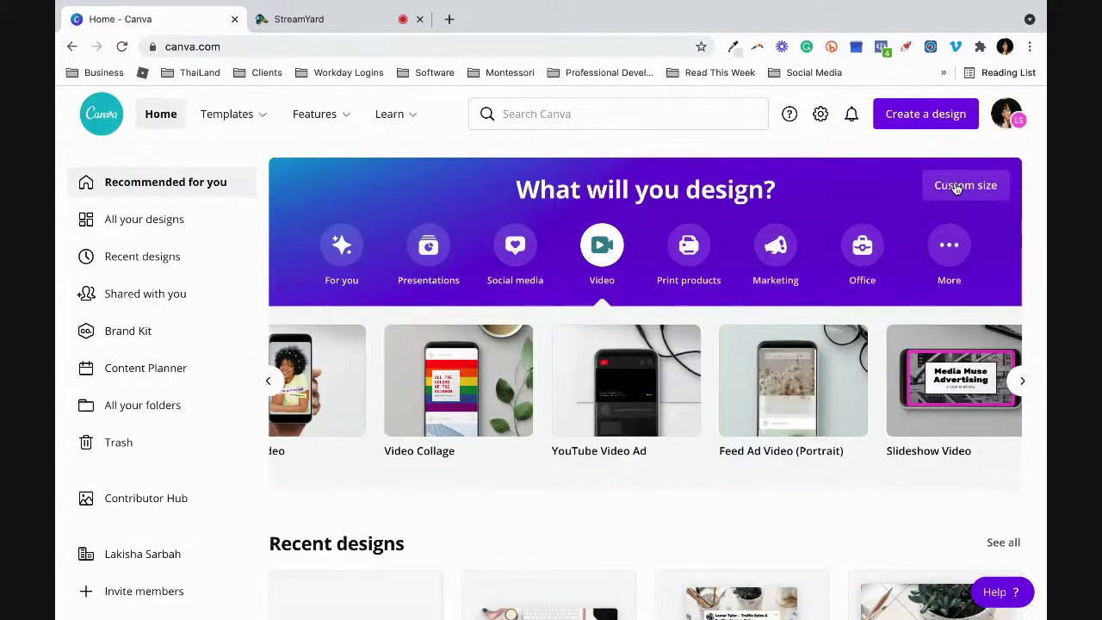
# Step: Search the new-design types for "Facebook Vid" and create a blank Facebook Video design
pyautogui.click(945, 128)
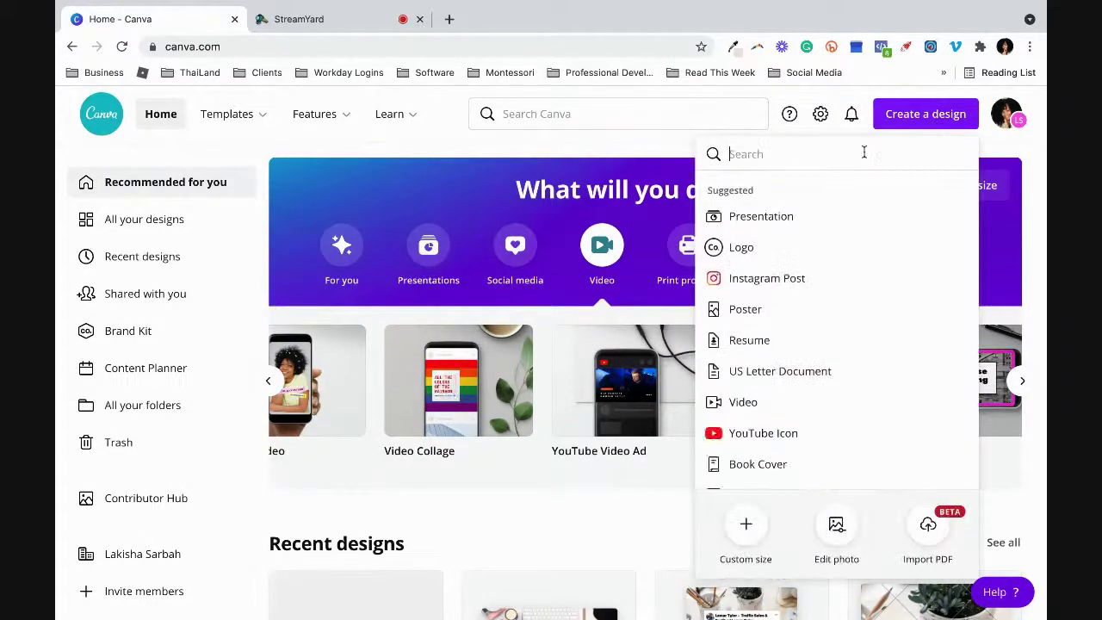
pyautogui.write('Facebook')
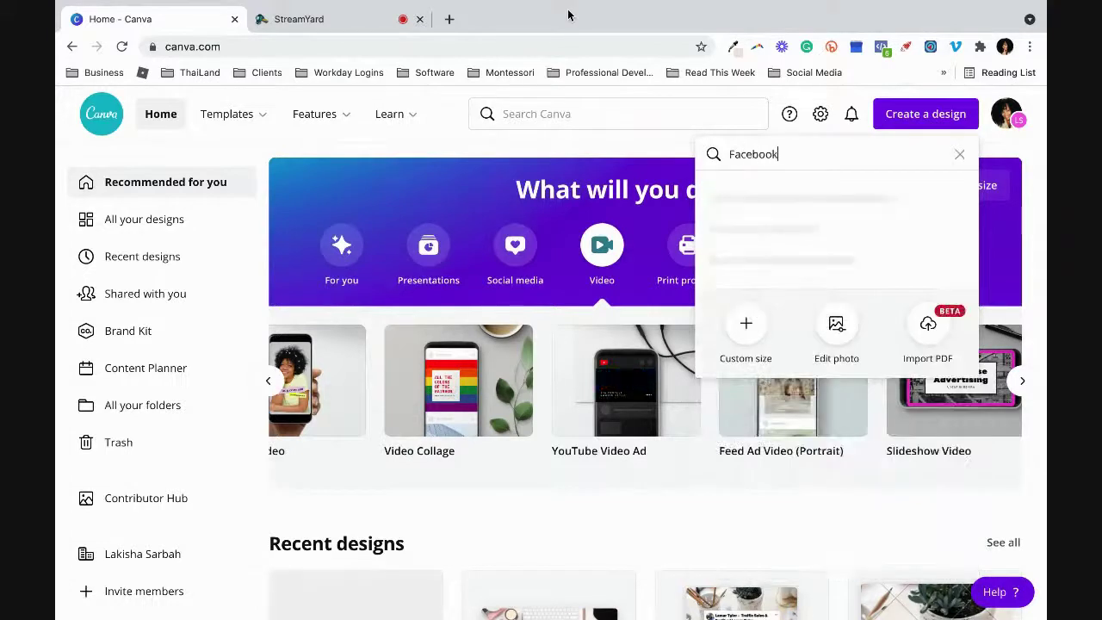
pyautogui.write(' Vid')
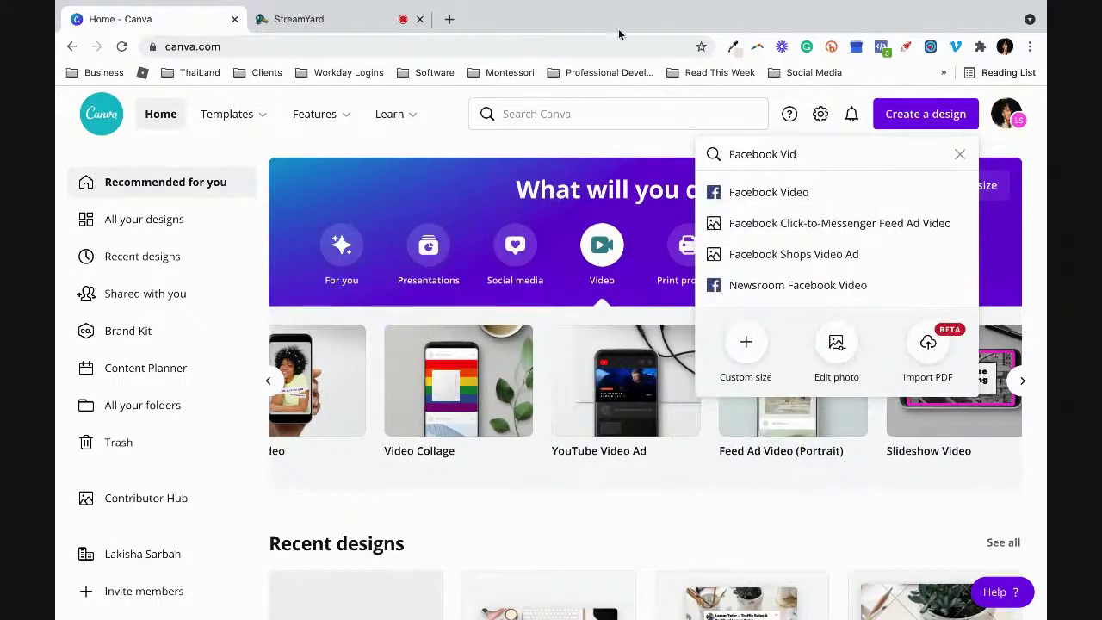
pyautogui.click(764, 195)
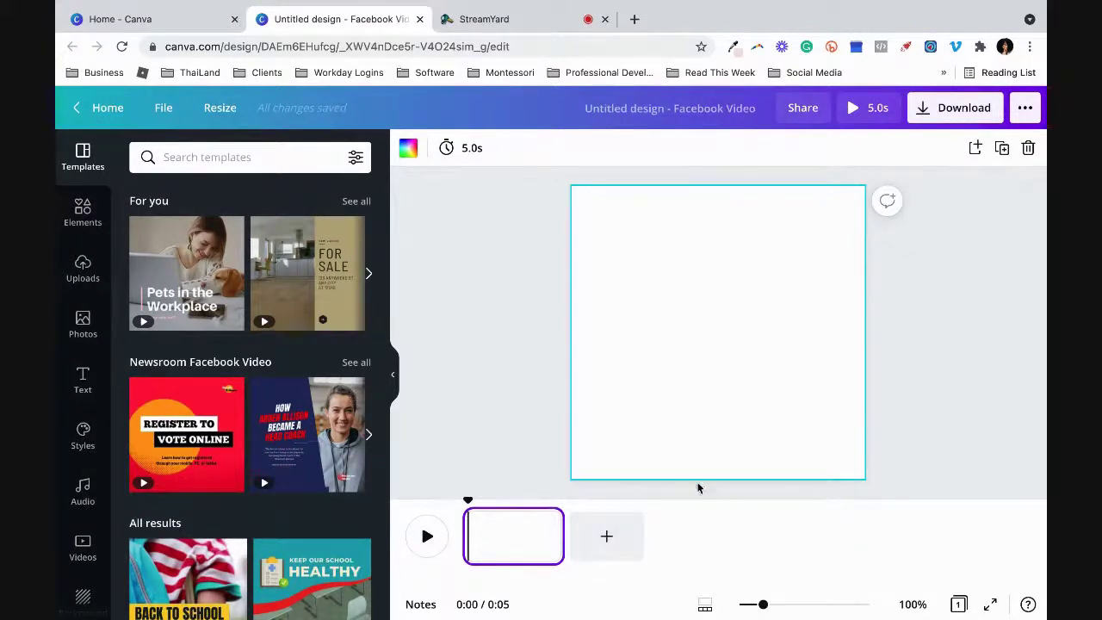
# Step: Return to the home page, search for "Facebook" and create a blank Facebook Post design
pyautogui.click(189, 22)
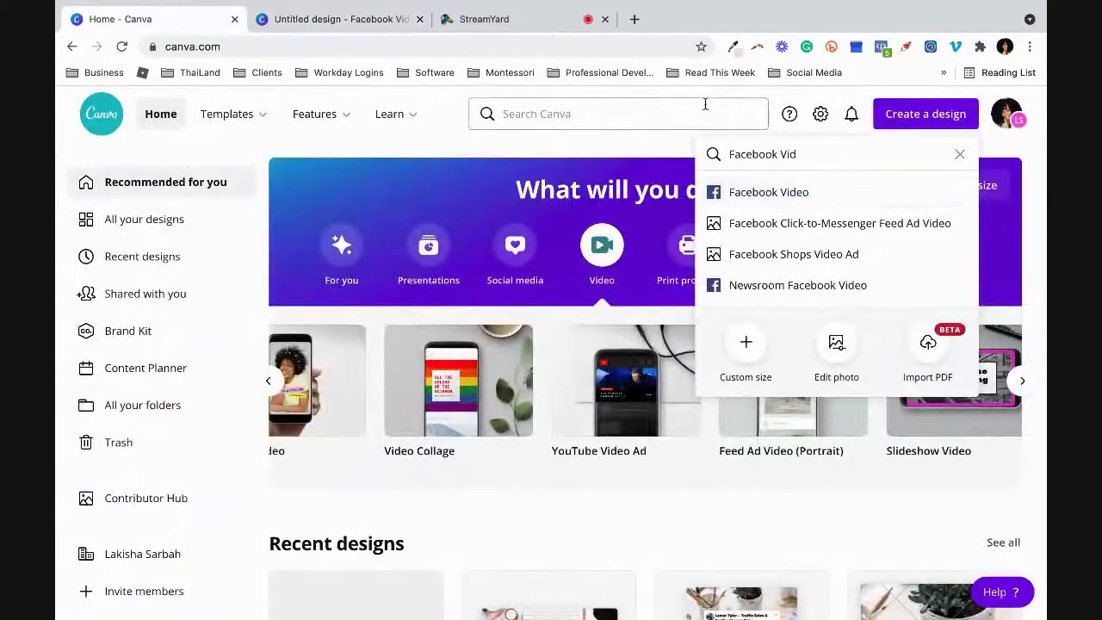
pyautogui.write('Facebook')
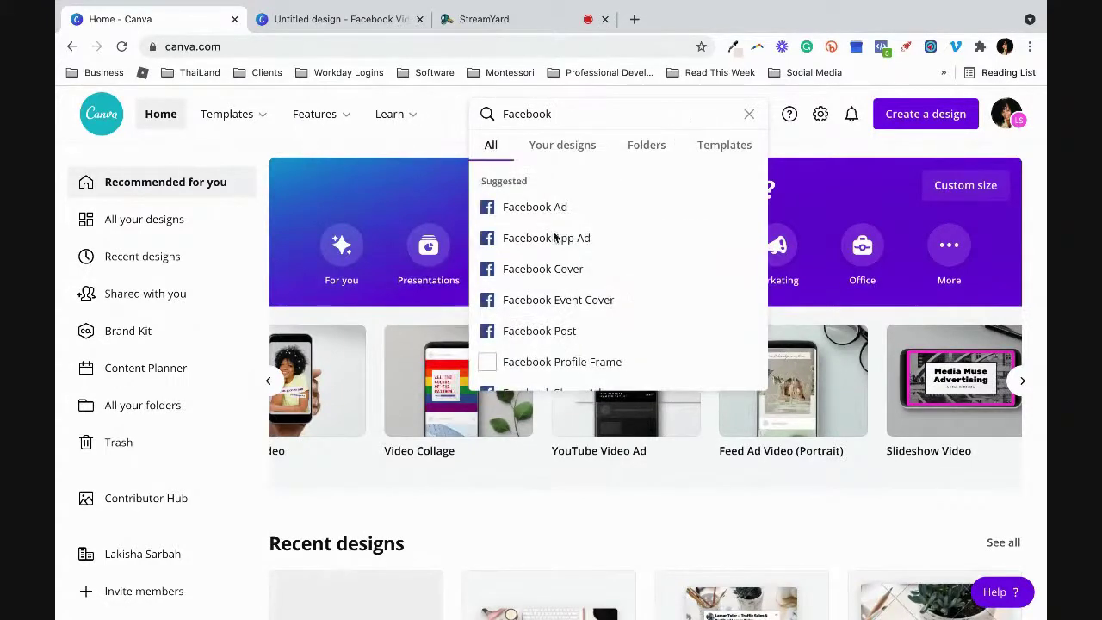
pyautogui.click(577, 331)
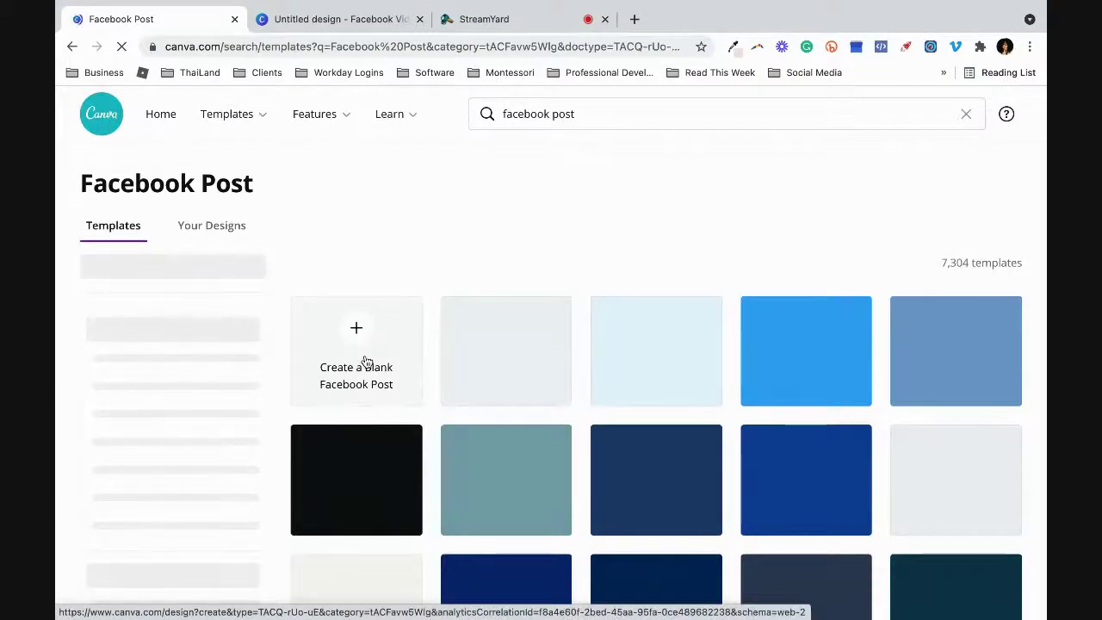
pyautogui.click(365, 360)
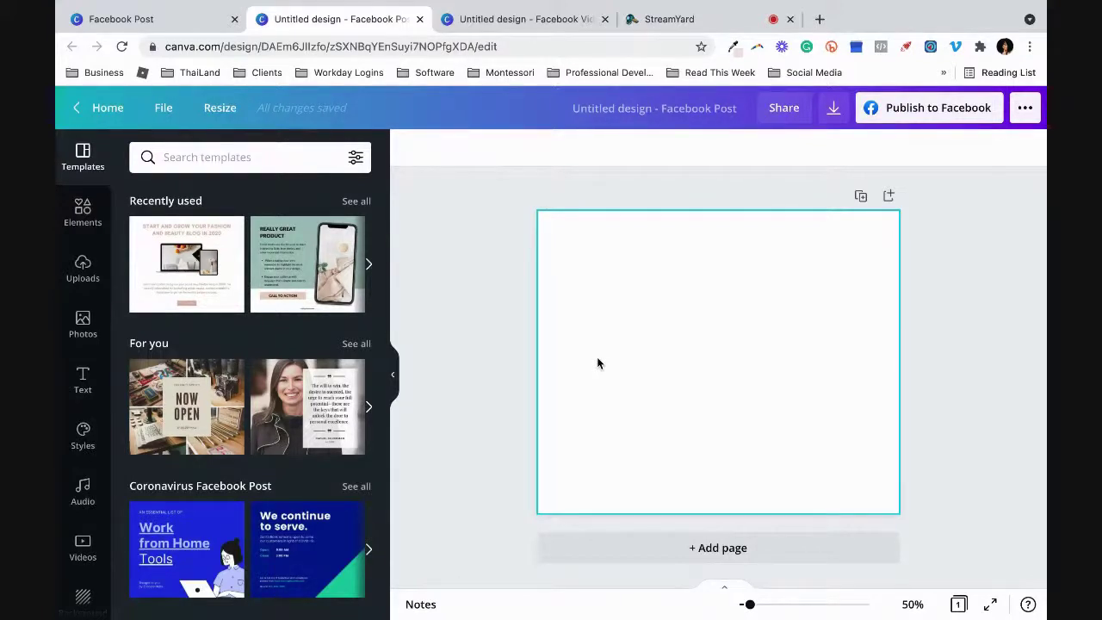
# Step: Compare the blank Facebook Video and Facebook Post editors, then return to the video design
pyautogui.click(500, 19)
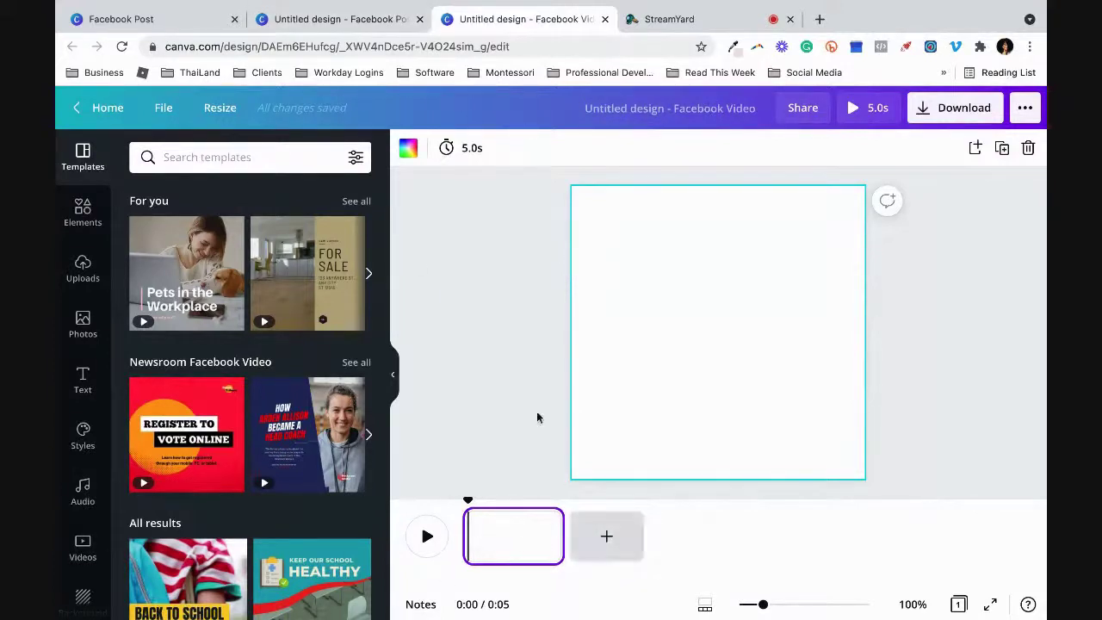
pyautogui.click(360, 22)
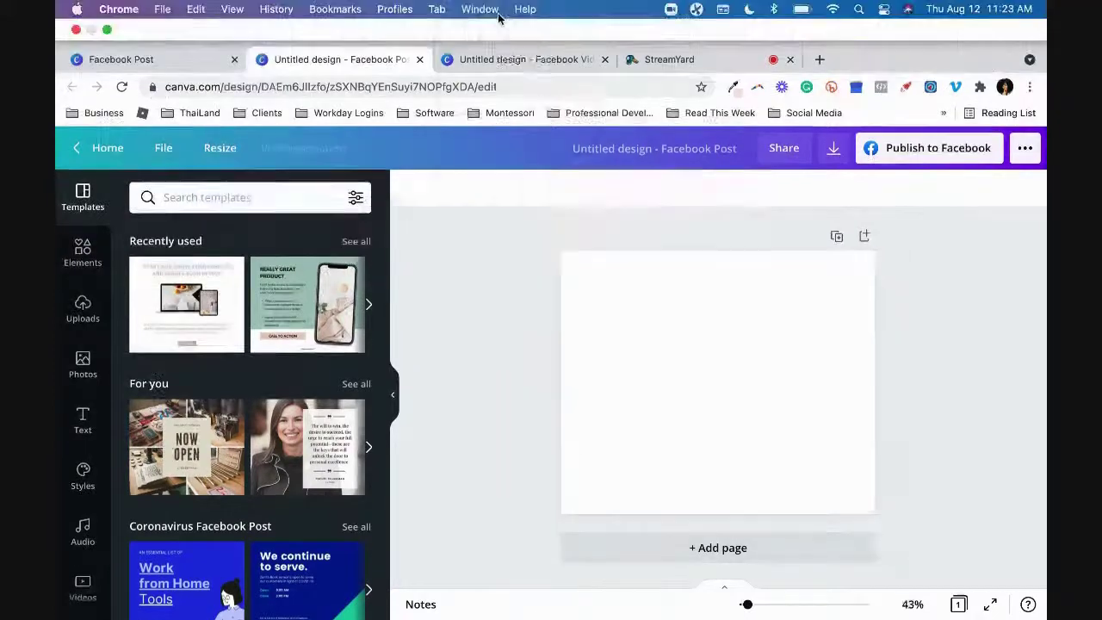
pyautogui.click(479, 8)
pyautogui.press('Escape')
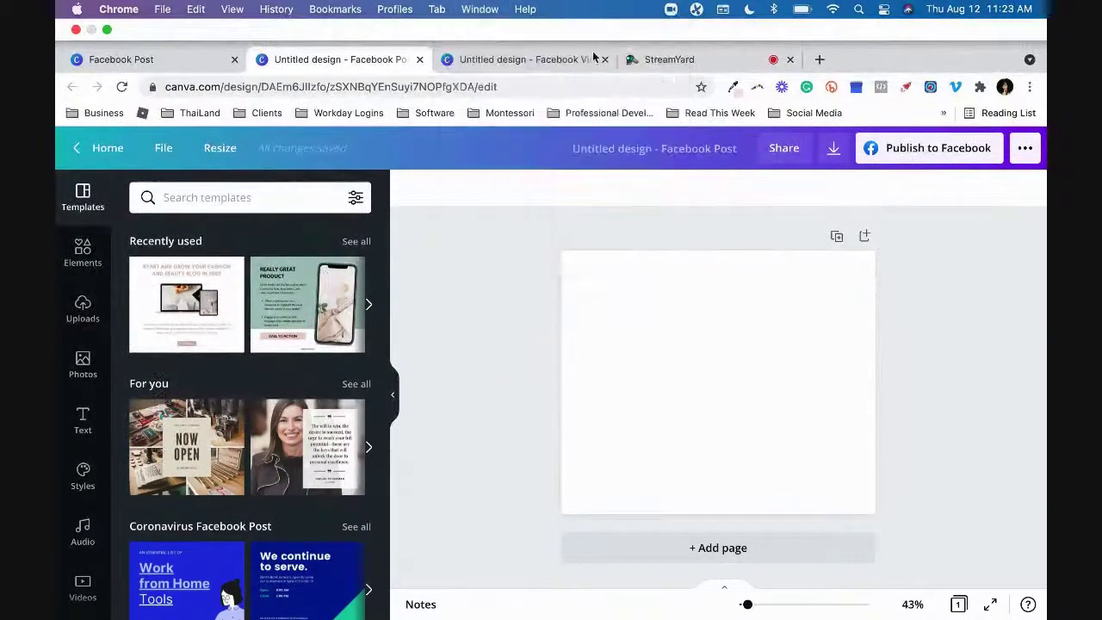
pyautogui.click(541, 62)
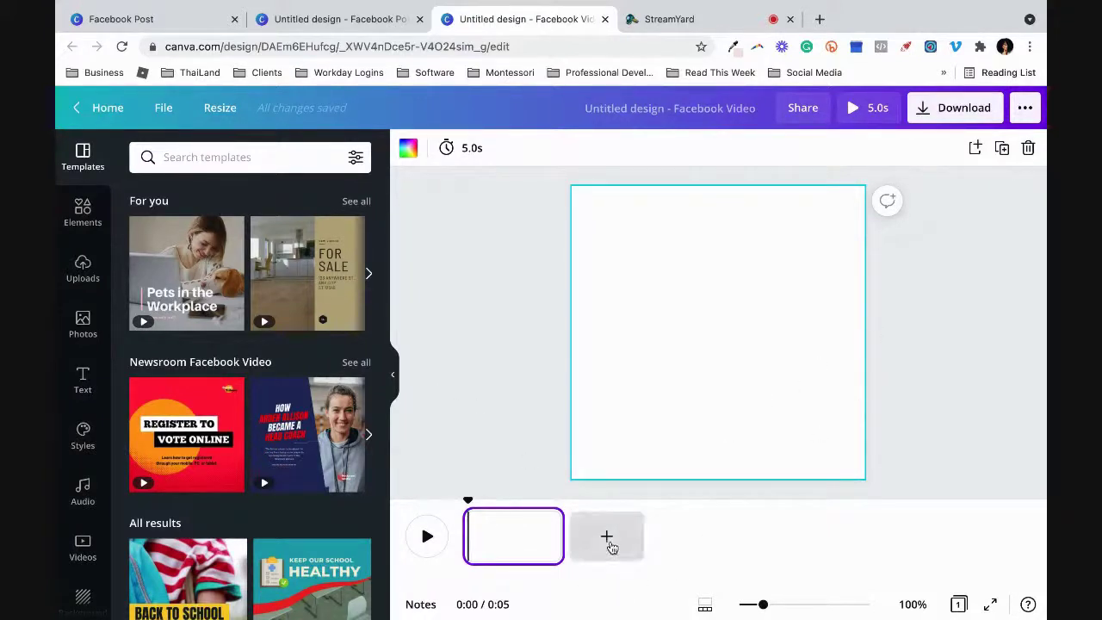
# Step: Add two blank pages to the video's timeline and move the playhead through all three pages
pyautogui.click(608, 541)
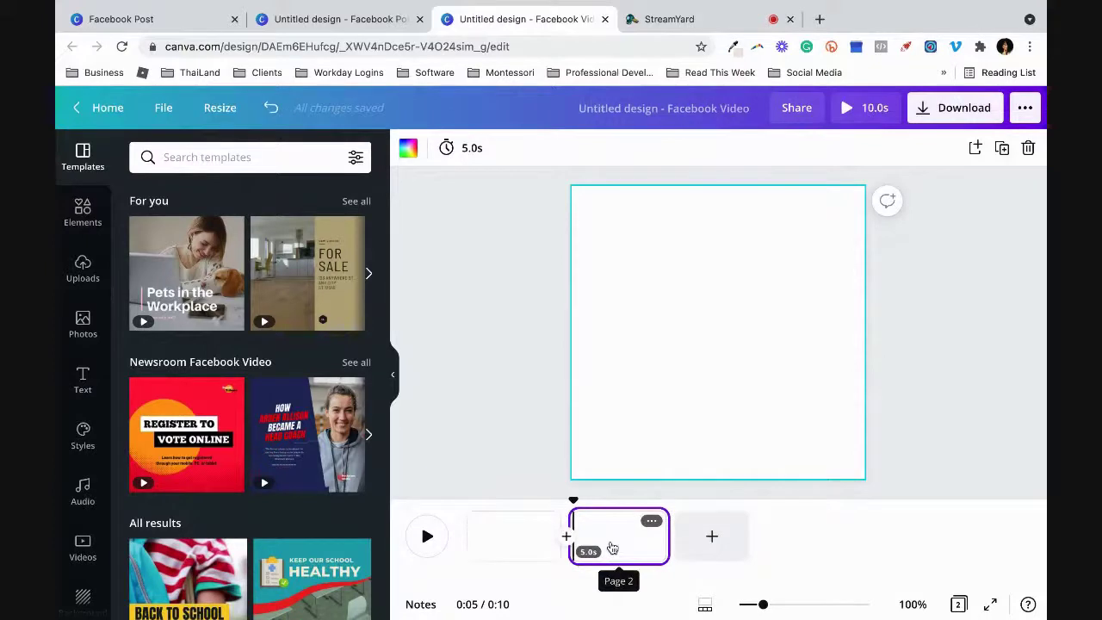
pyautogui.click(710, 537)
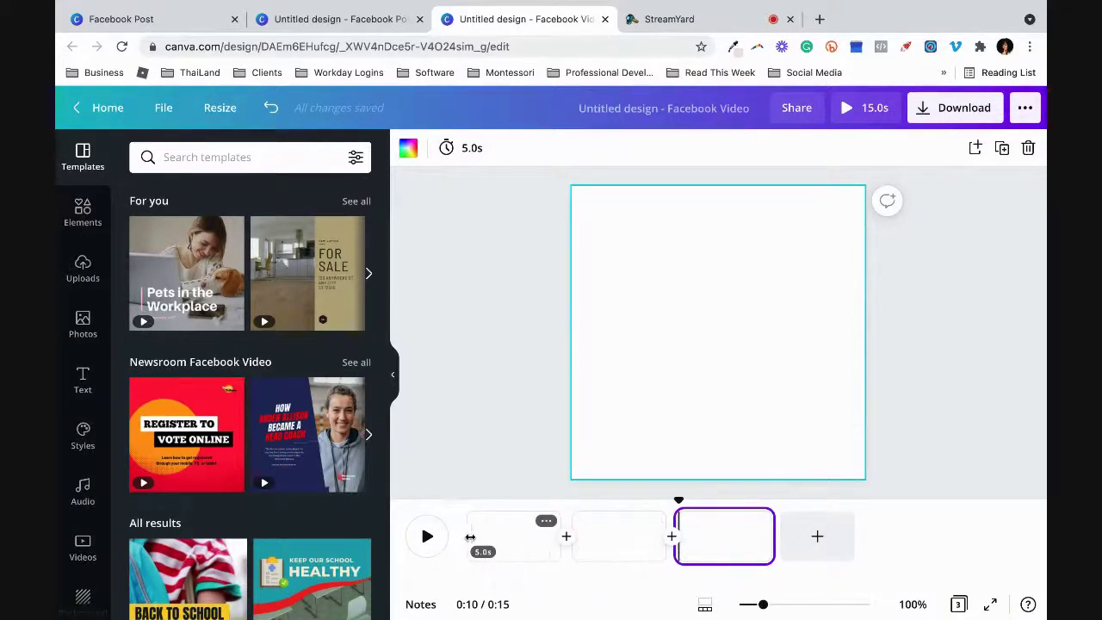
pyautogui.click(499, 544)
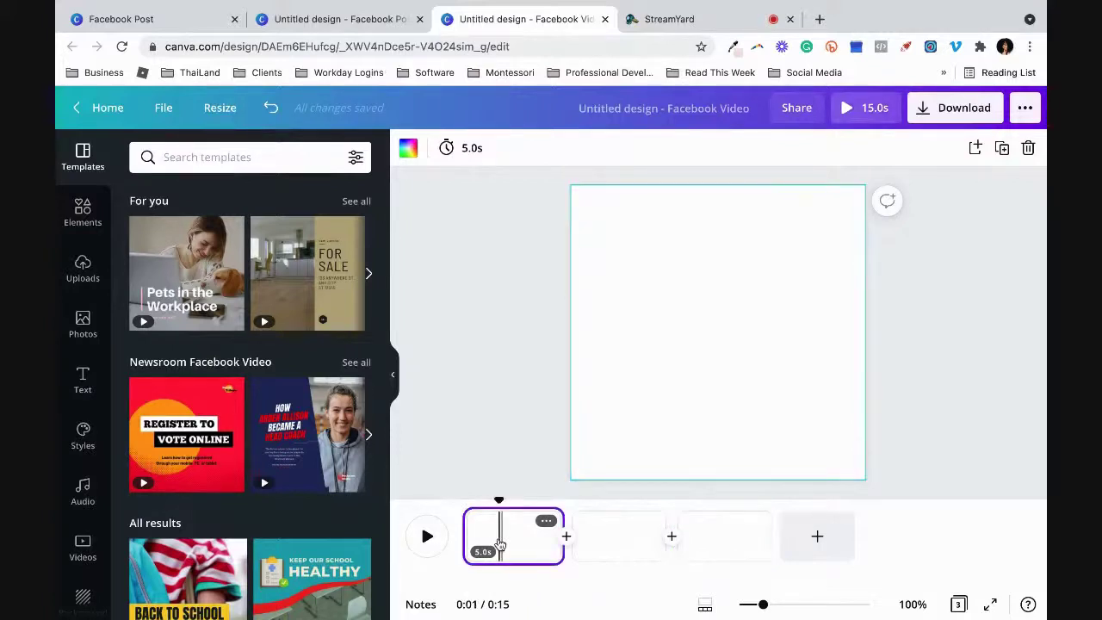
pyautogui.moveTo(499, 544); pyautogui.dragTo(595, 544)
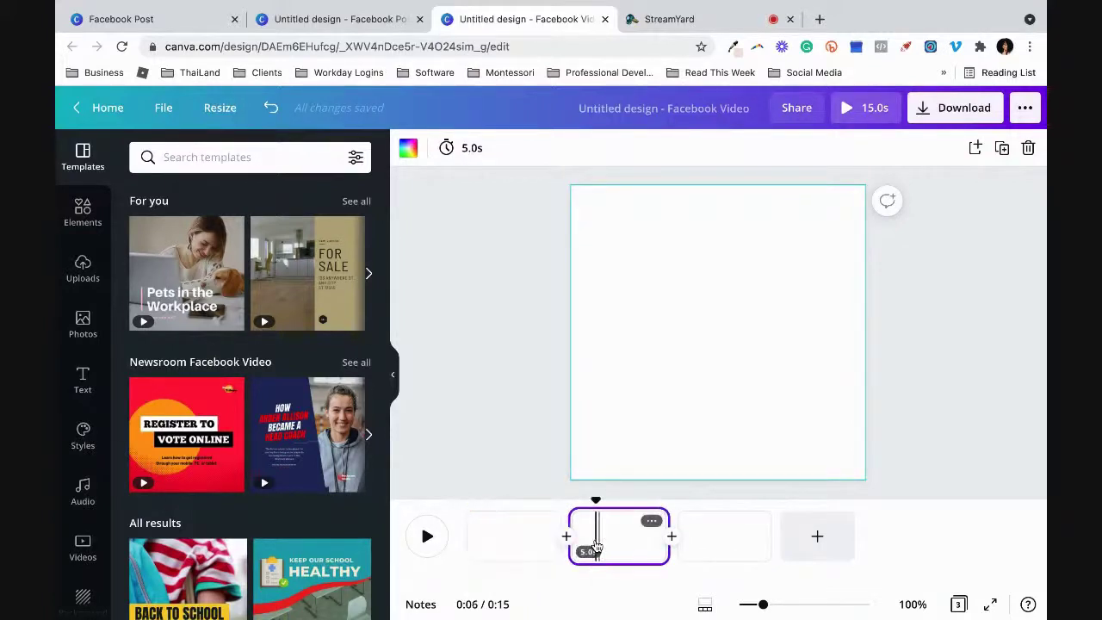
pyautogui.click(701, 540)
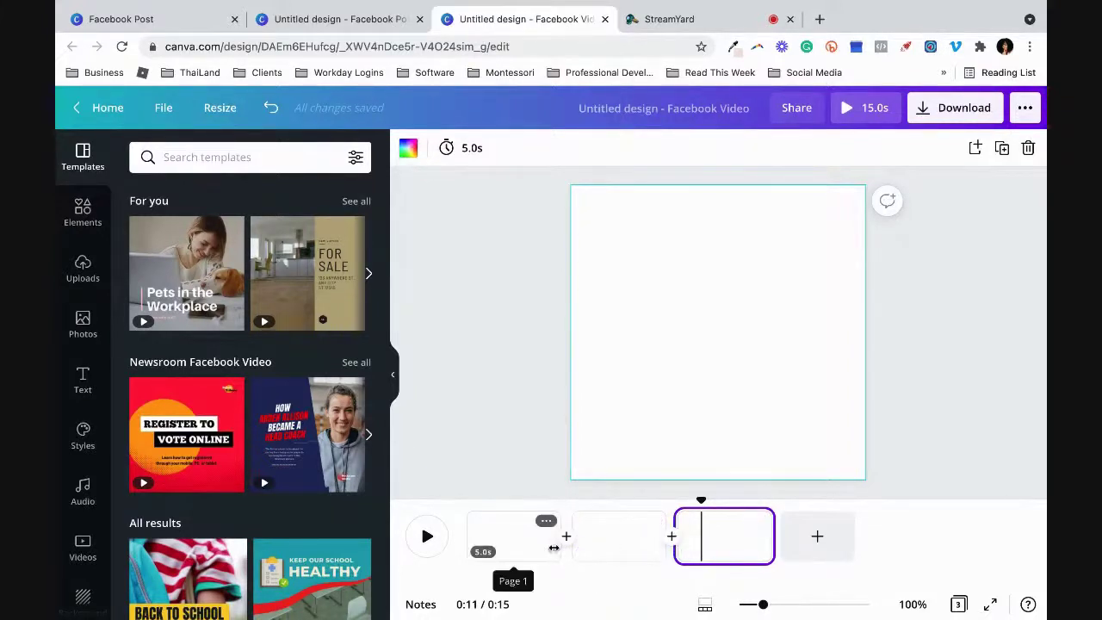
# Step: Try a longer duration for the video's first page, then shorten it to 2.7 seconds
pyautogui.moveTo(554, 547); pyautogui.dragTo(605, 543)
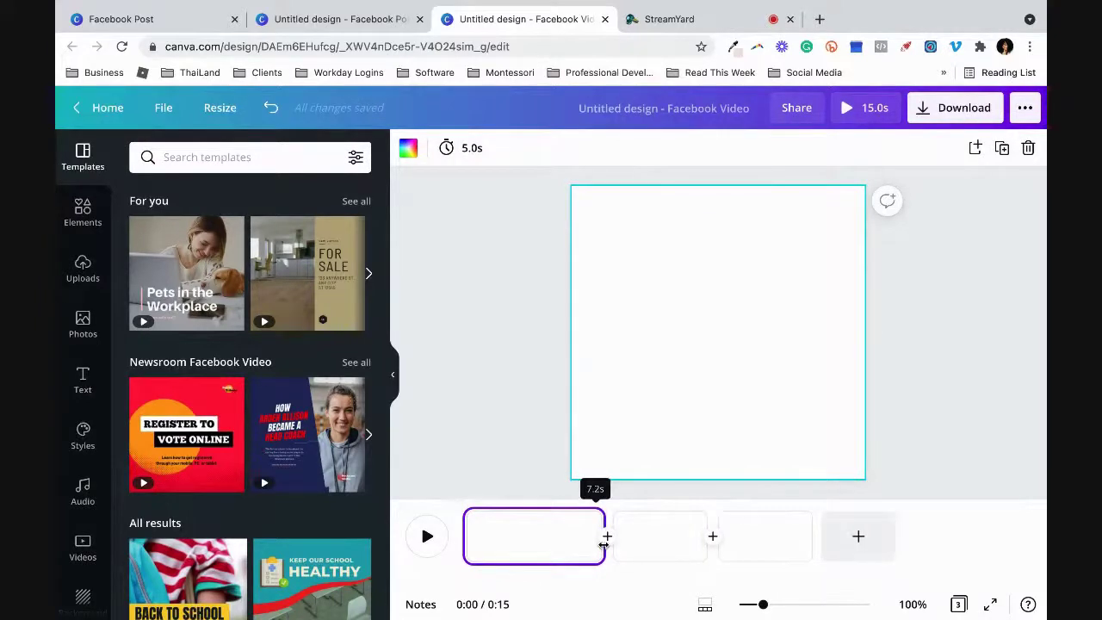
pyautogui.moveTo(606, 543); pyautogui.dragTo(511, 546)
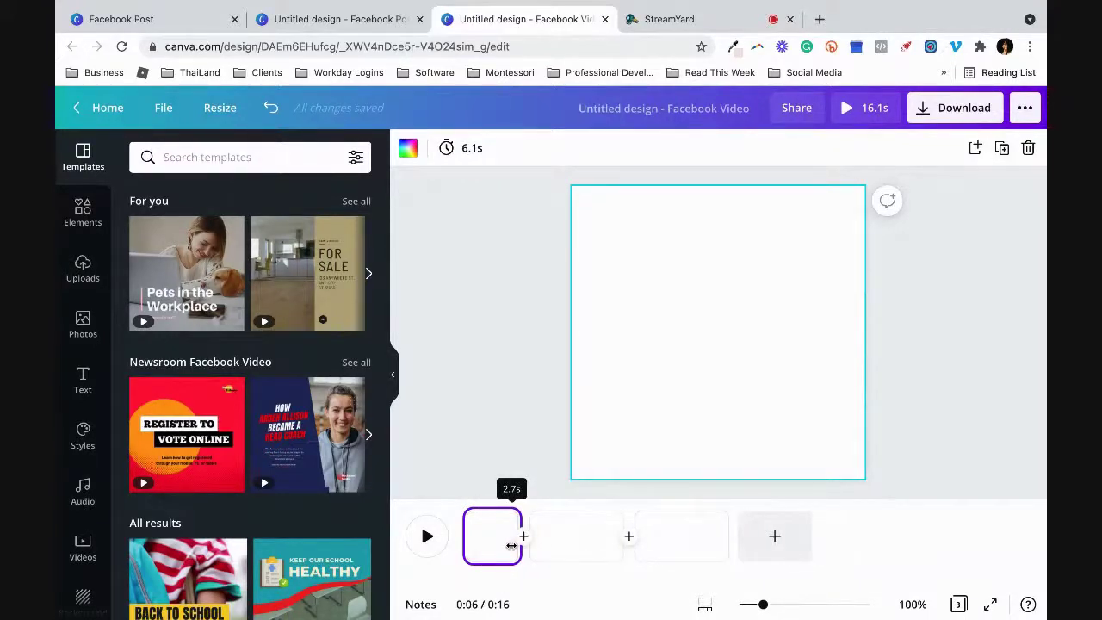
pyautogui.moveTo(512, 546)
pyautogui.mouseDown()
pyautogui.moveTo(687, 534)
pyautogui.moveTo(520, 536)
pyautogui.mouseUp()
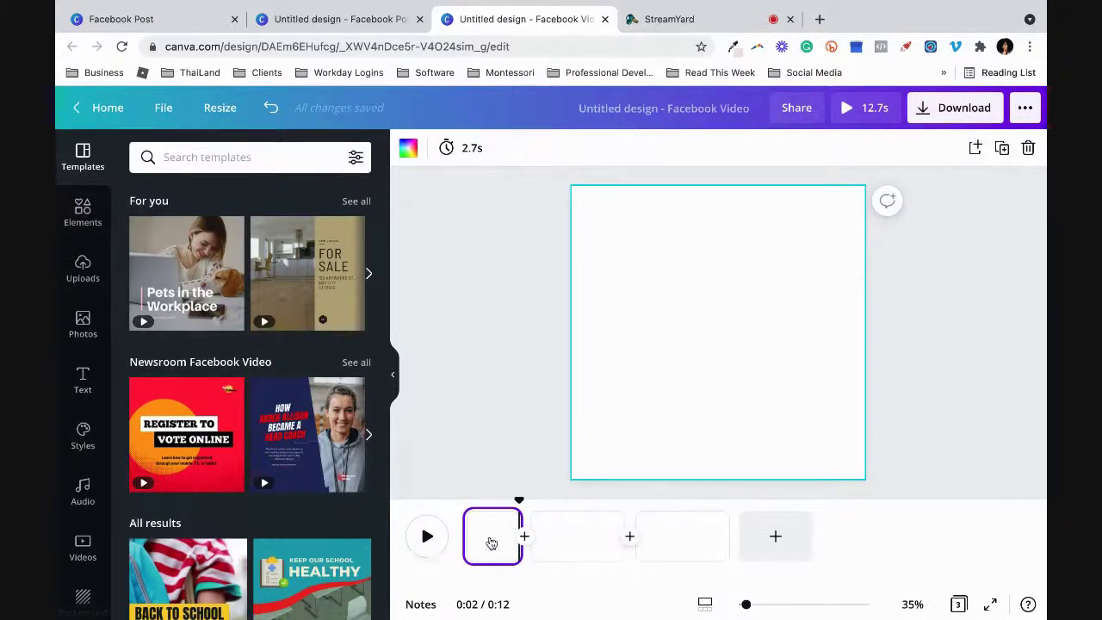
# Step: Open the second page's notes, then delete the two added pages so only the first page remains
pyautogui.click(610, 521)
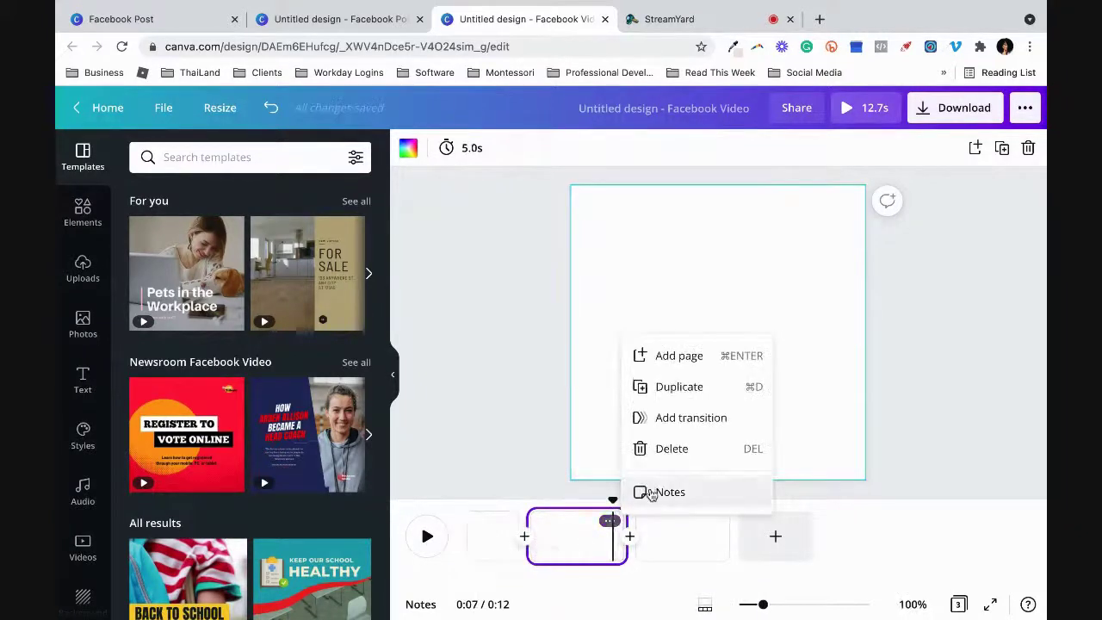
pyautogui.click(652, 494)
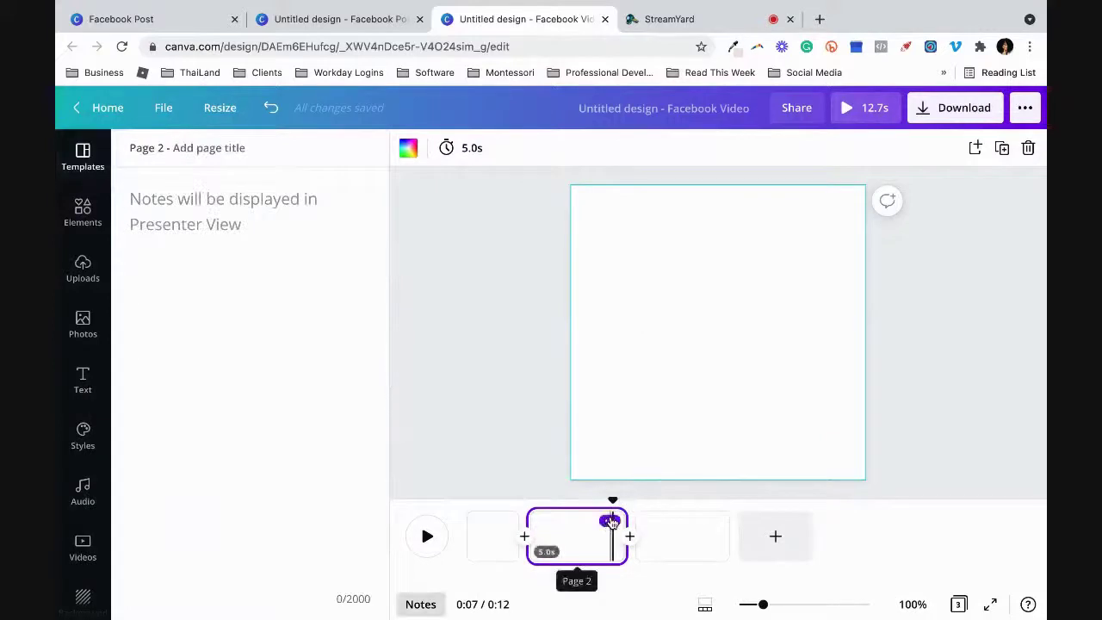
pyautogui.click(610, 522)
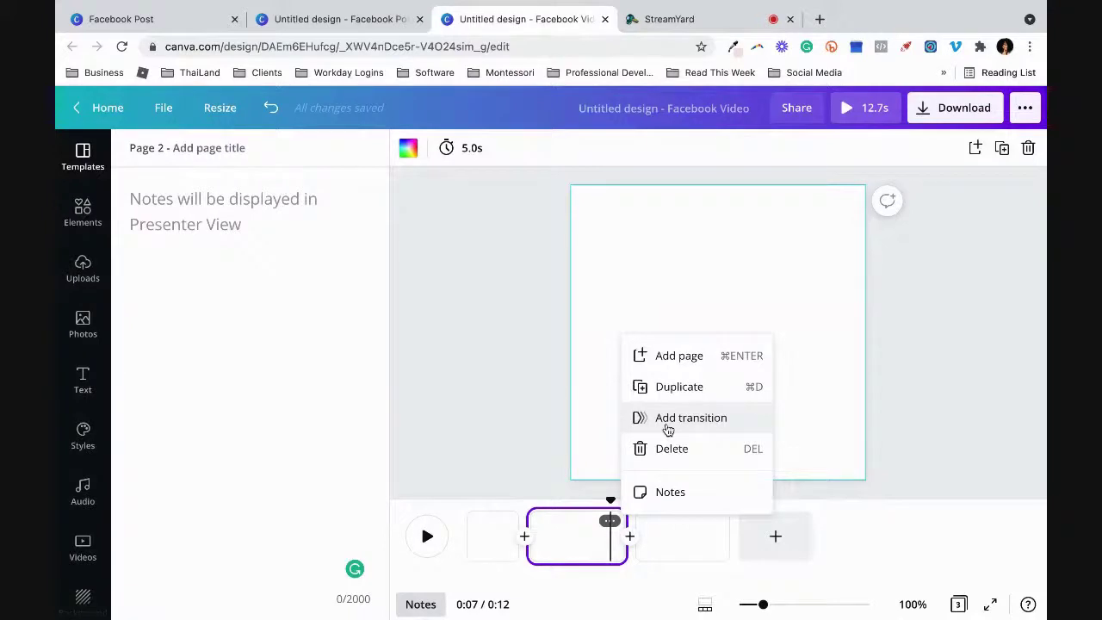
pyautogui.click(661, 451)
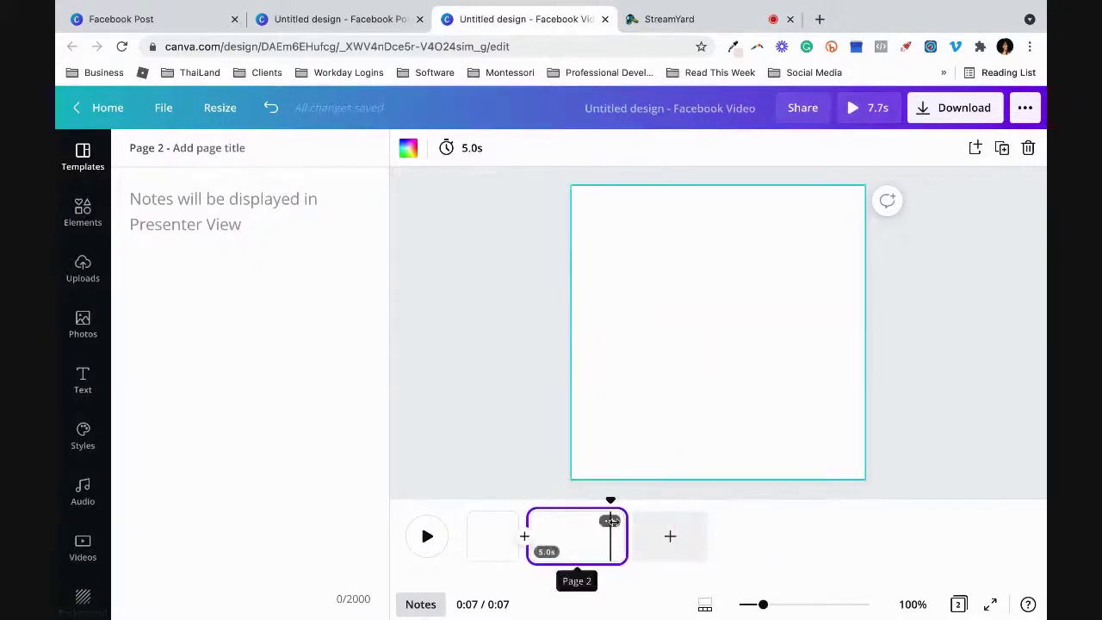
pyautogui.click(610, 521)
pyautogui.click(661, 454)
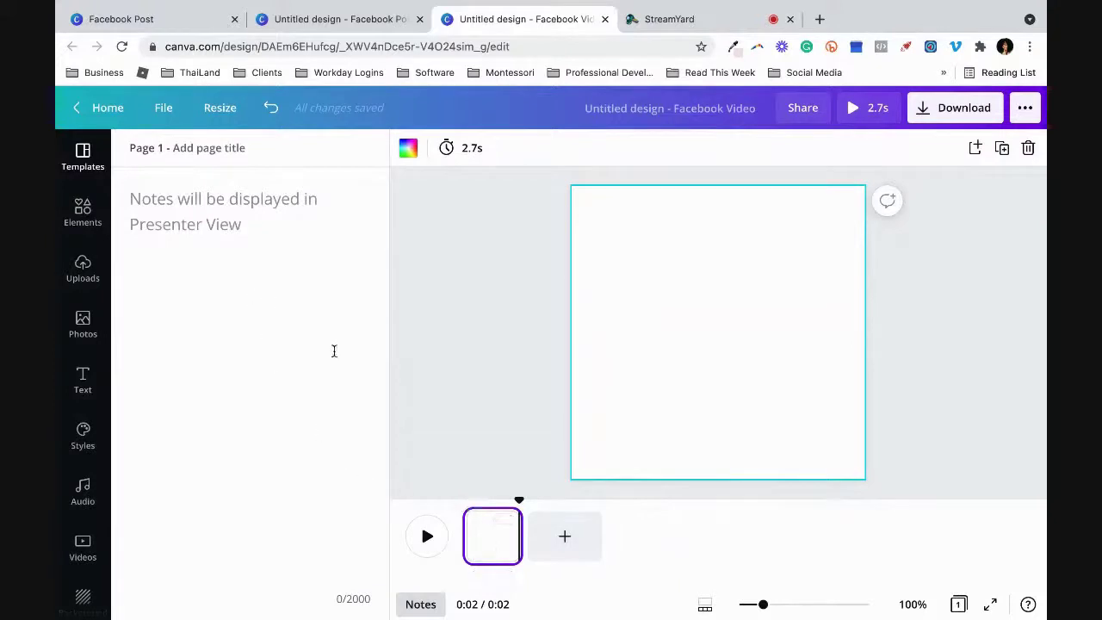
pyautogui.click(431, 310)
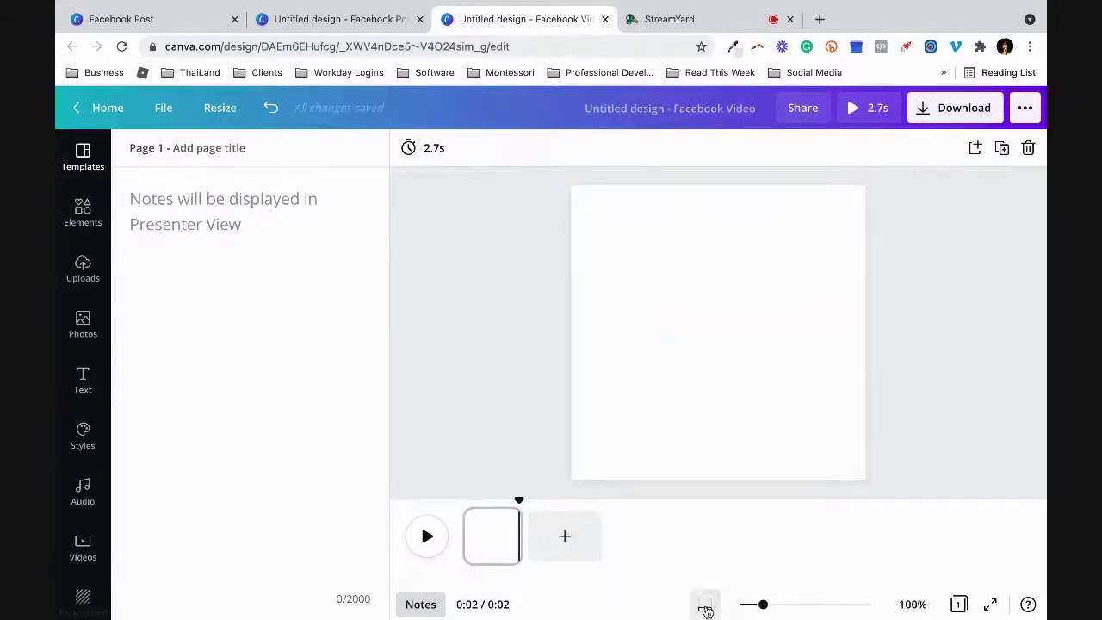
# Step: Browse the available design elements and the previously uploaded images
pyautogui.click(78, 201)
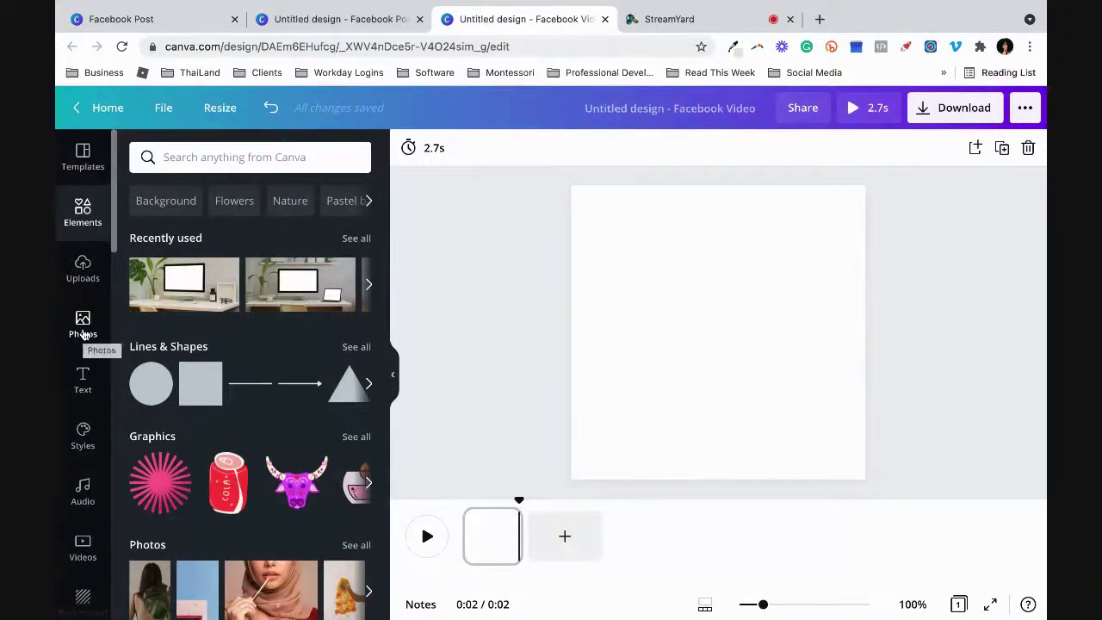
pyautogui.click(83, 271)
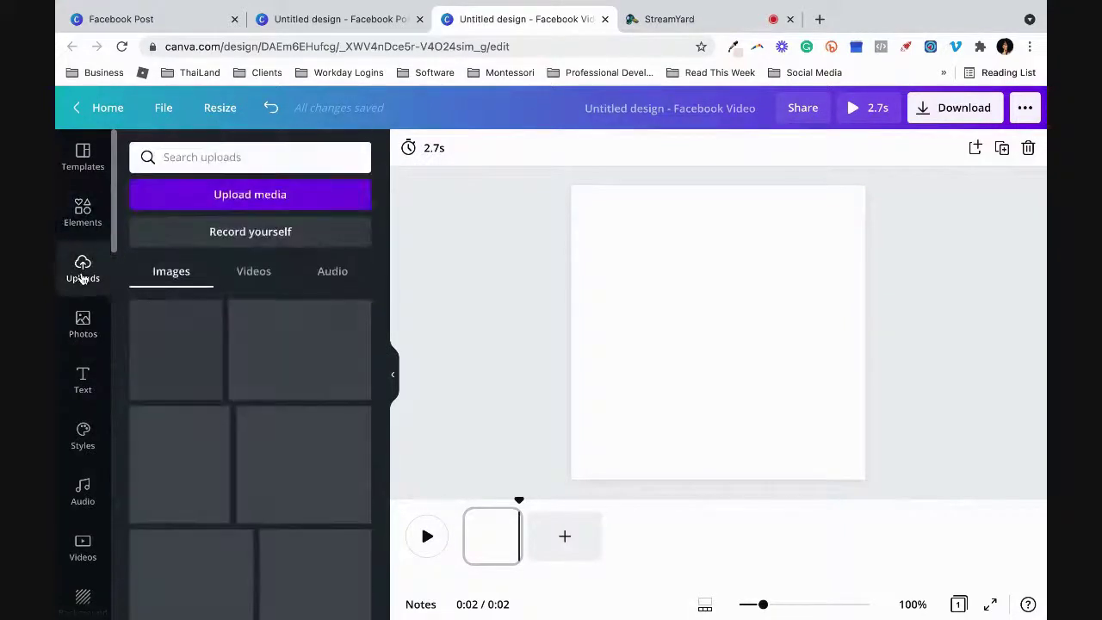
pyautogui.scroll(-5, 252, 348)
pyautogui.scroll(-15, 253, 348)
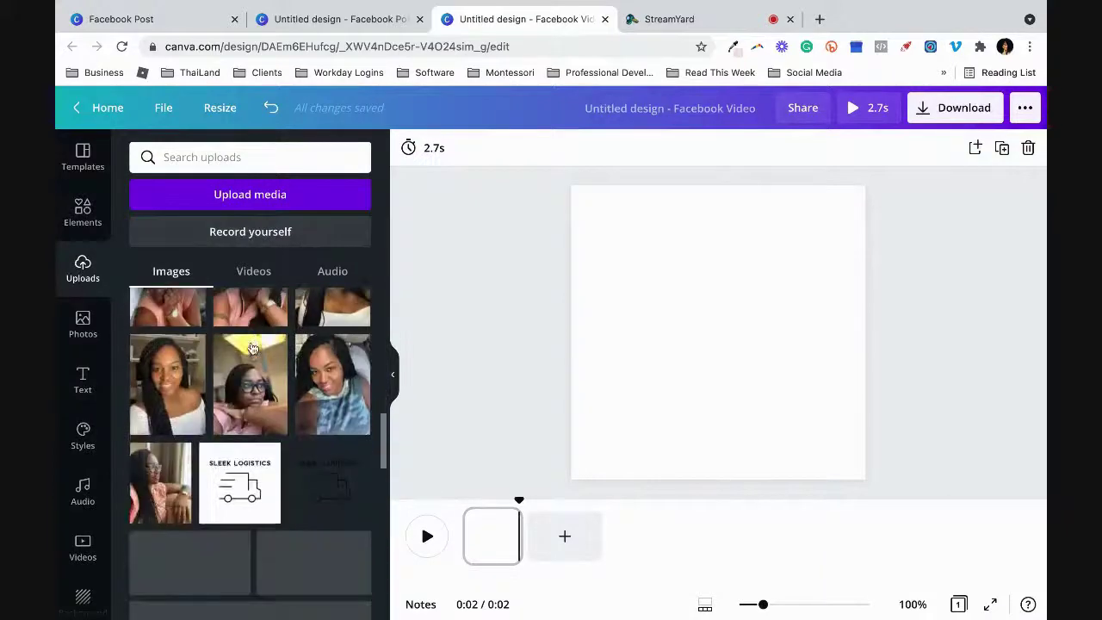
pyautogui.scroll(-10, 252, 347)
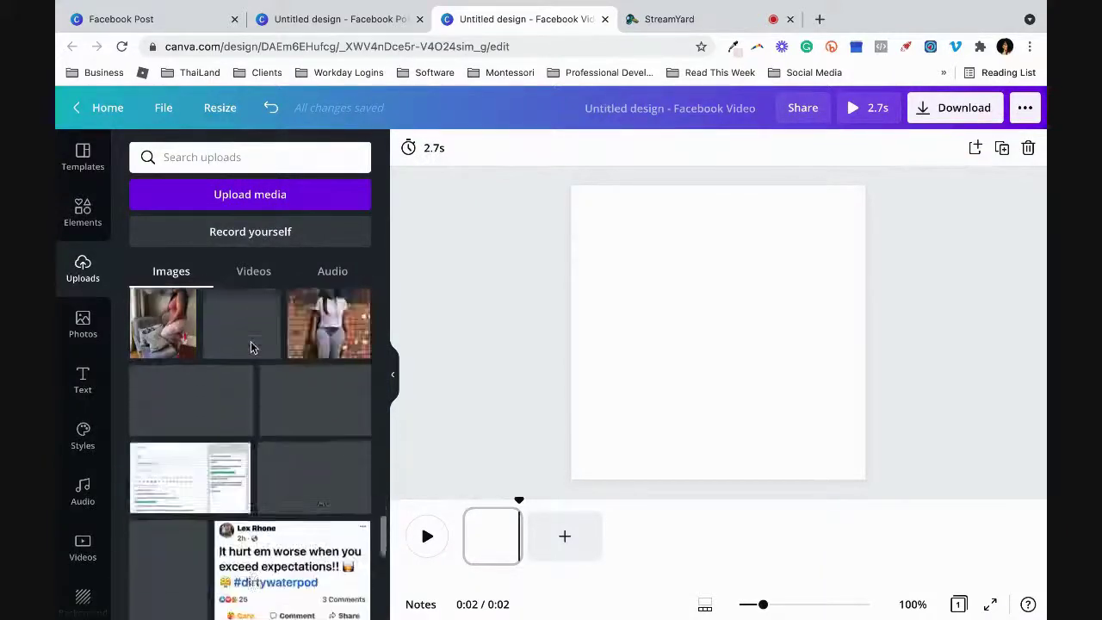
# Step: Fill the blank page with the photo of the woman holding a mug at her laptop from the "Images I like" folder
pyautogui.scroll(-10, 253, 348)
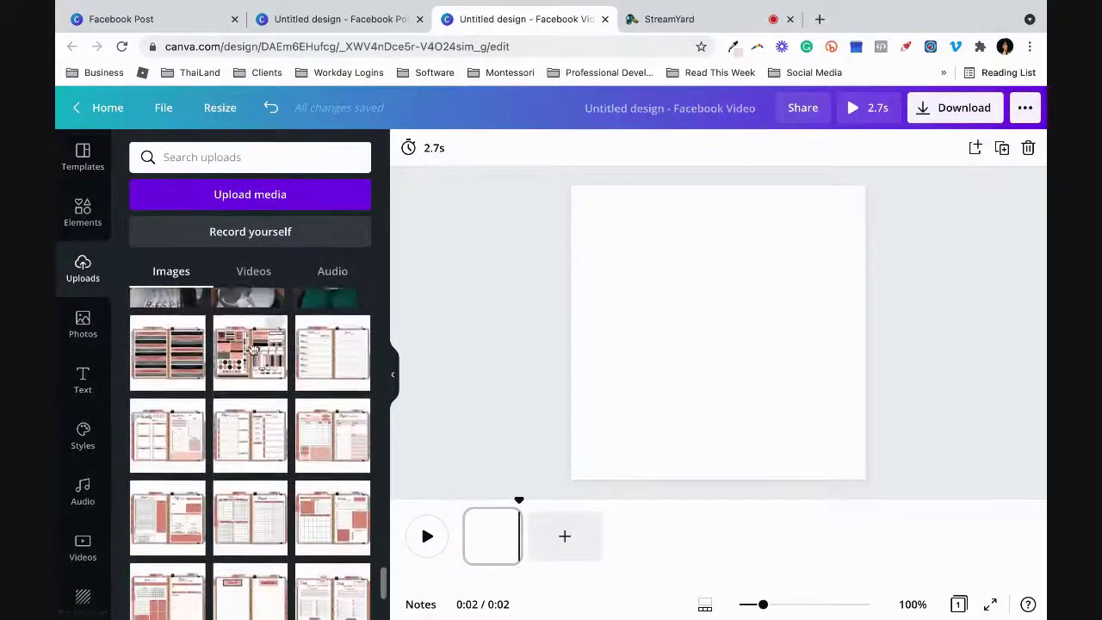
pyautogui.scroll(-5, 252, 348)
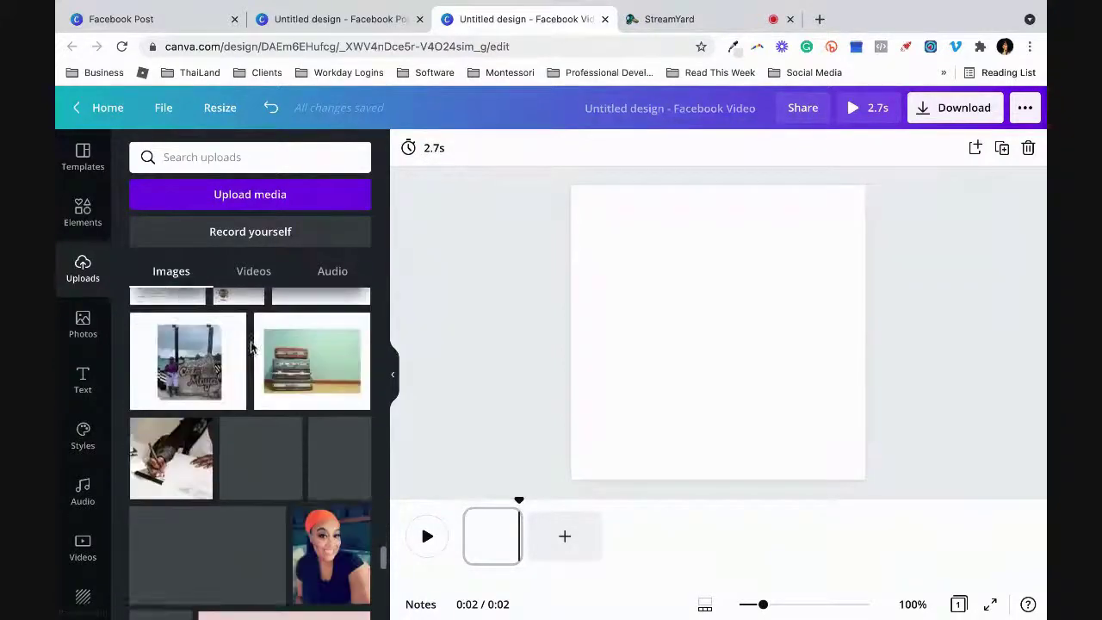
pyautogui.scroll(-4, 79, 493)
pyautogui.scroll(-4, 79, 494)
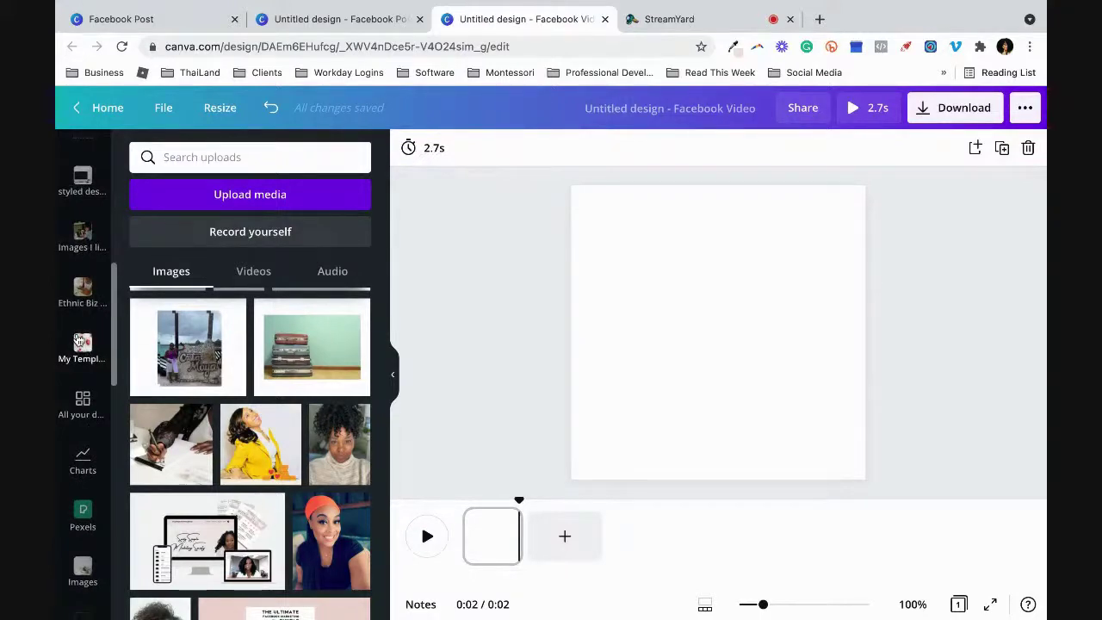
pyautogui.click(81, 235)
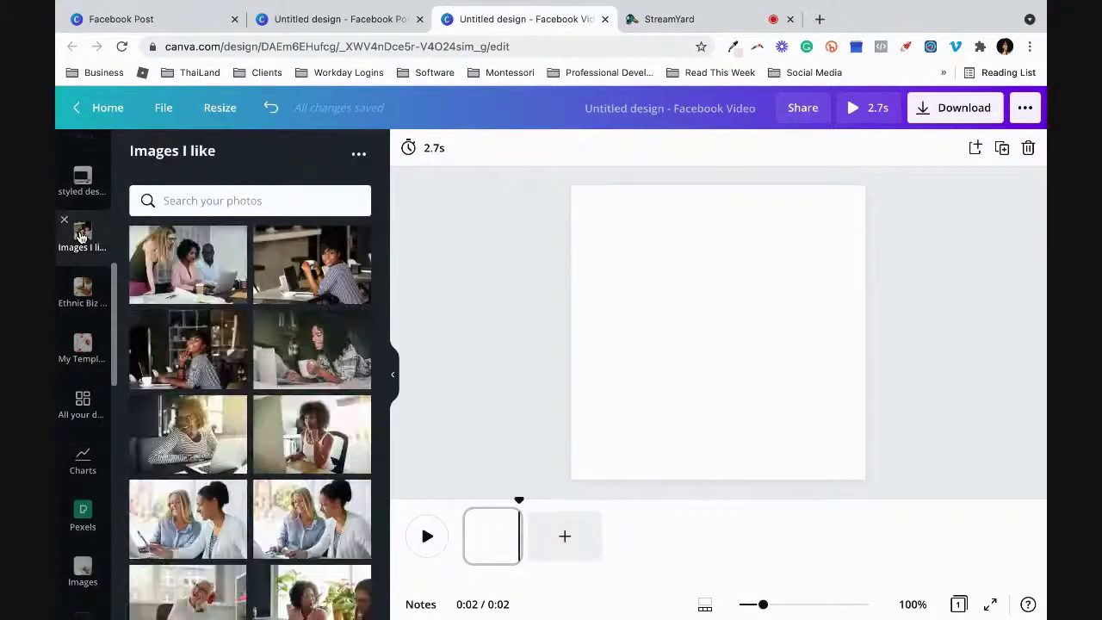
pyautogui.scroll(-1, 239, 402)
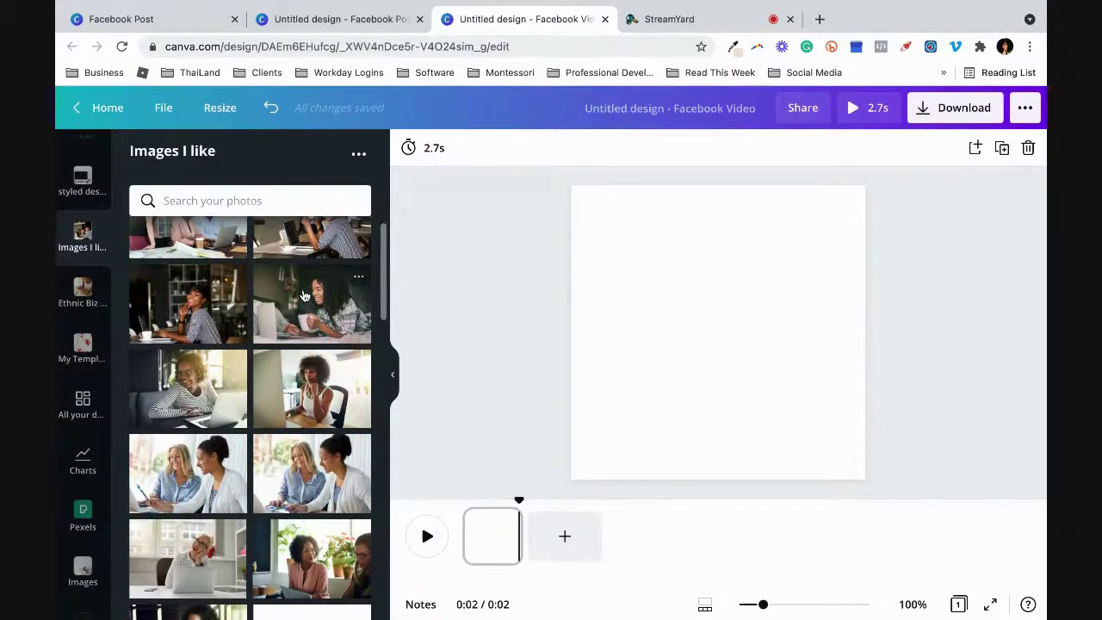
pyautogui.moveTo(302, 297); pyautogui.dragTo(602, 287)
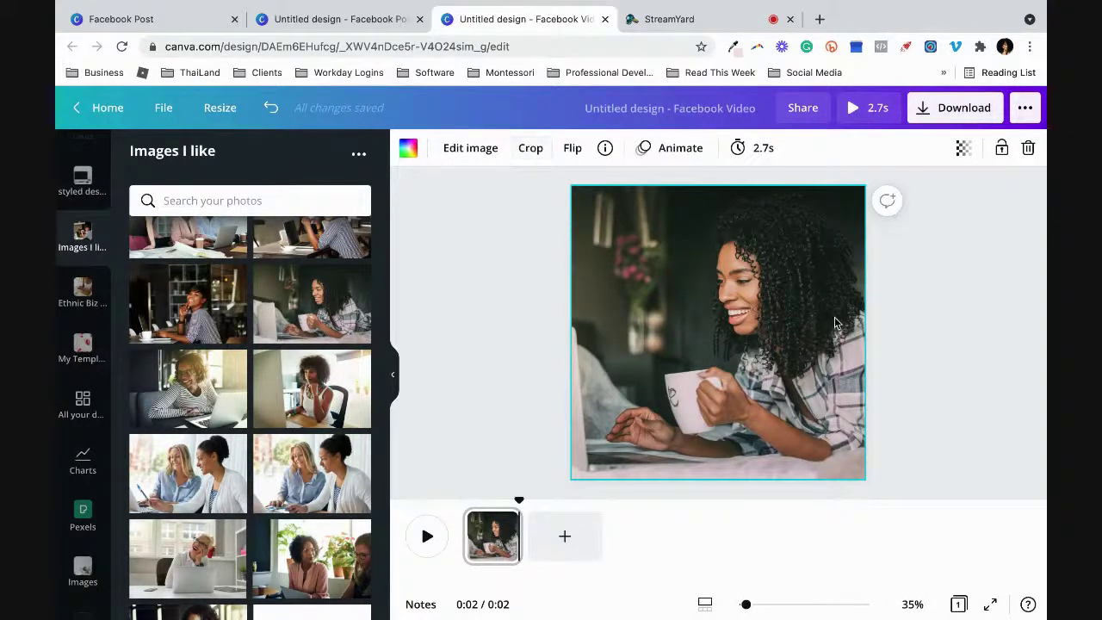
# Step: Reposition the photo within its crop so more of the laptop shows and the woman sits nearer the page's right edge
pyautogui.click(529, 151)
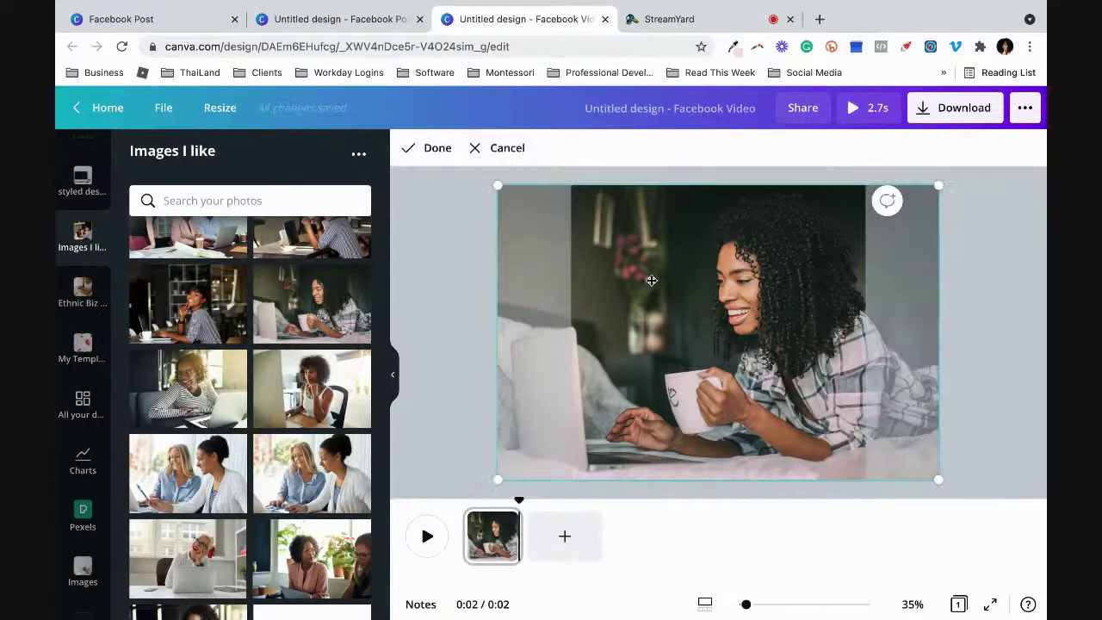
pyautogui.moveTo(654, 280); pyautogui.dragTo(705, 278)
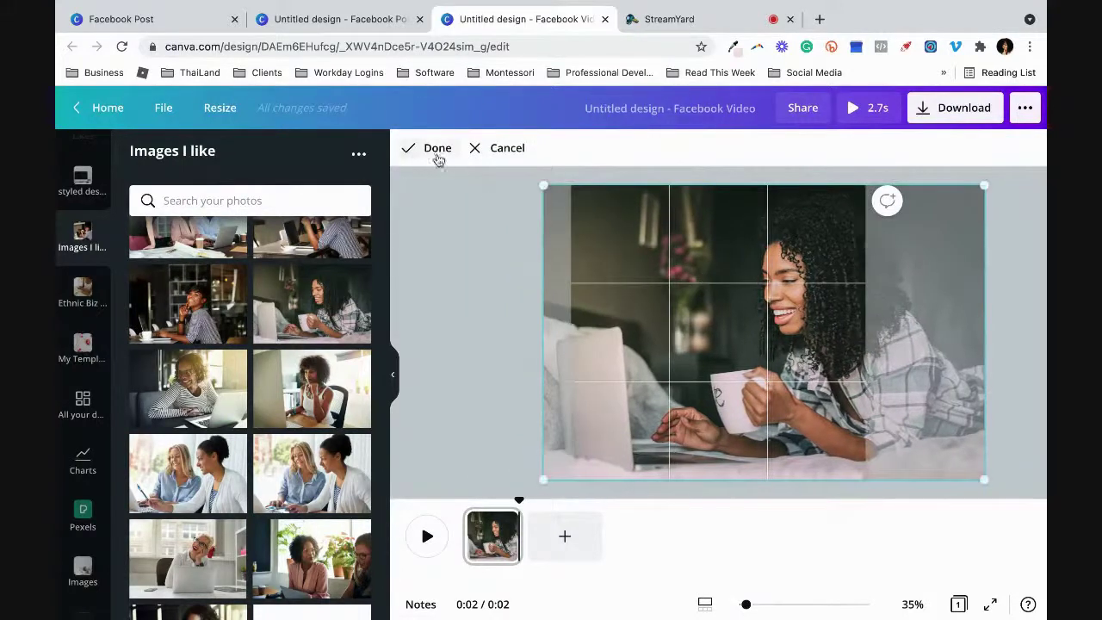
pyautogui.click(436, 149)
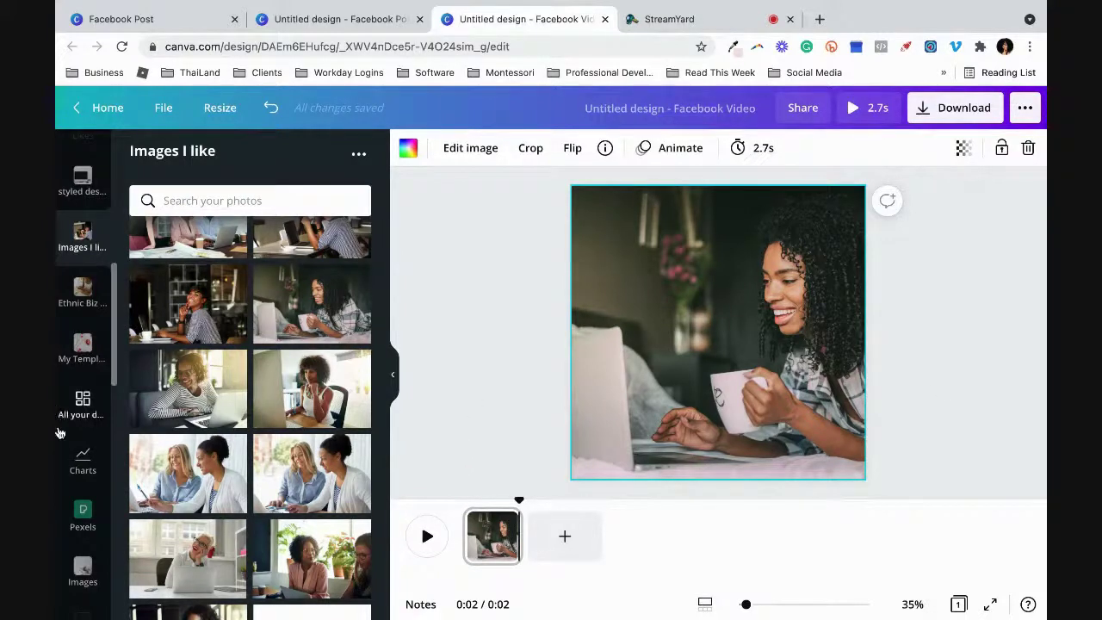
# Step: Add a subheading text to the page, enlarge it to size 40.4 and place it near the top of the photo
pyautogui.scroll(10, 93, 359)
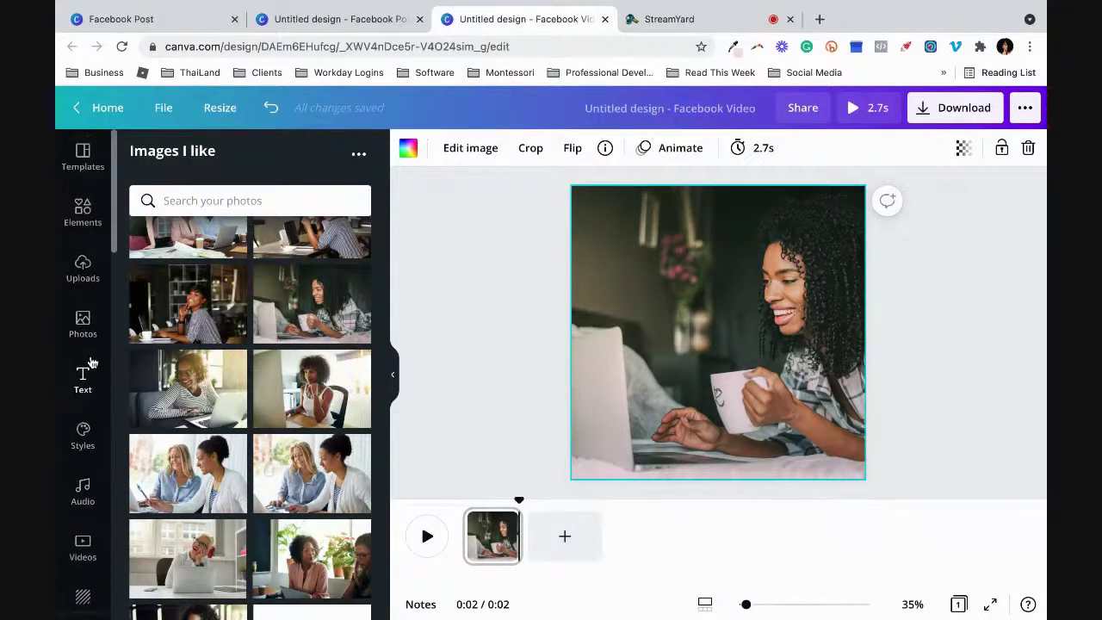
pyautogui.click(83, 389)
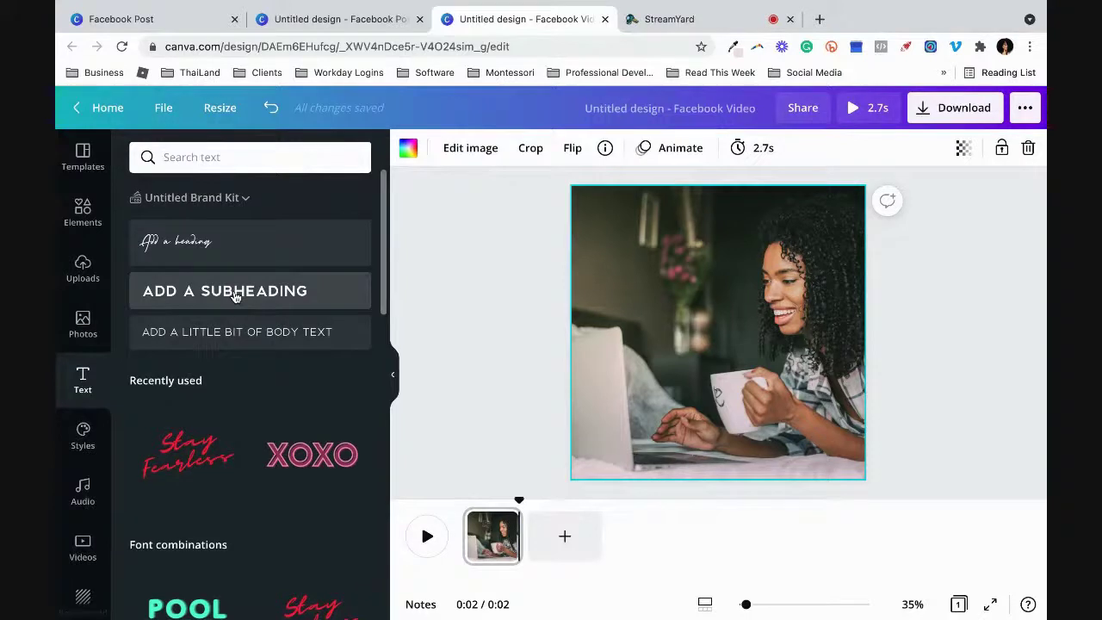
pyautogui.click(234, 296)
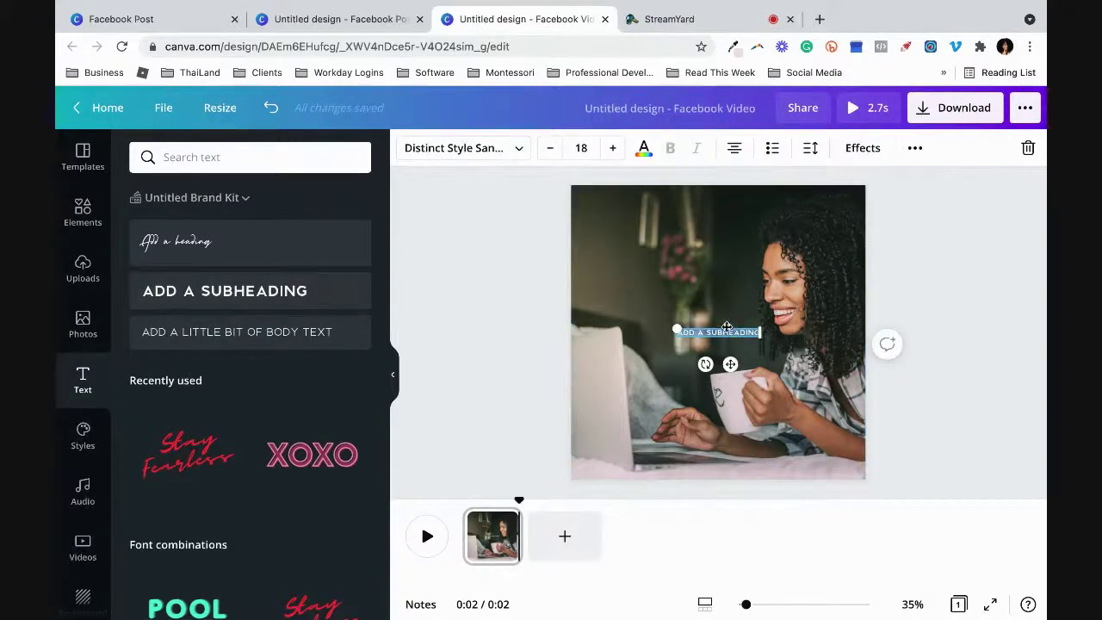
pyautogui.moveTo(727, 327); pyautogui.dragTo(776, 259)
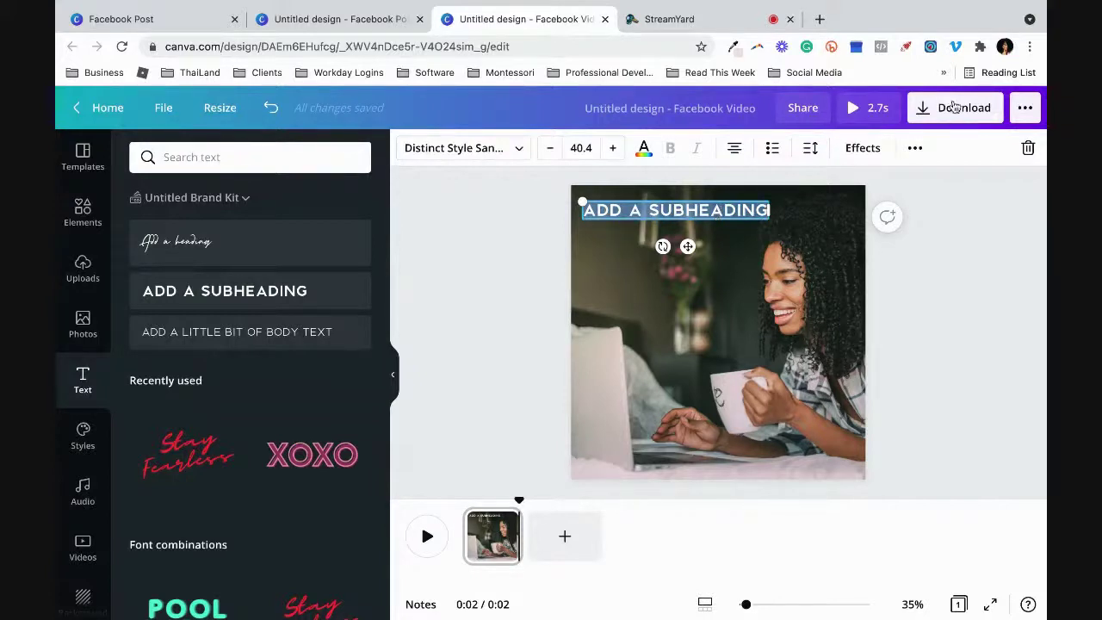
pyautogui.click(906, 277)
# Step: Replace the subheading placeholder with "WHO IS YOUR IDEAL CLIENT", broken over two lines after "YOUR"
pyautogui.click(734, 217)
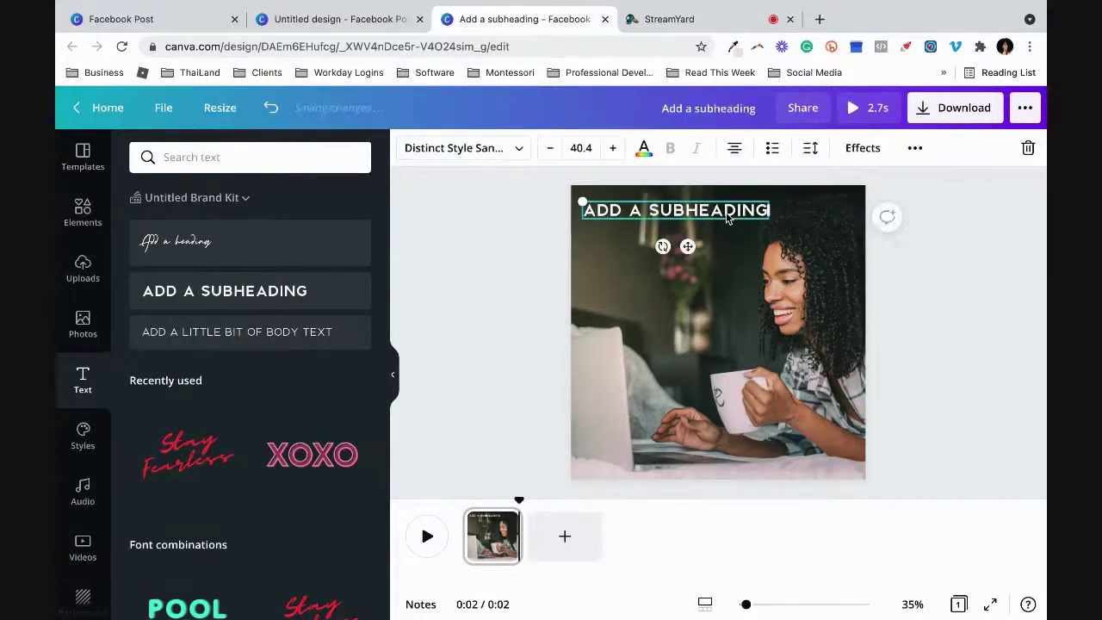
pyautogui.click(726, 212)
pyautogui.write('W')
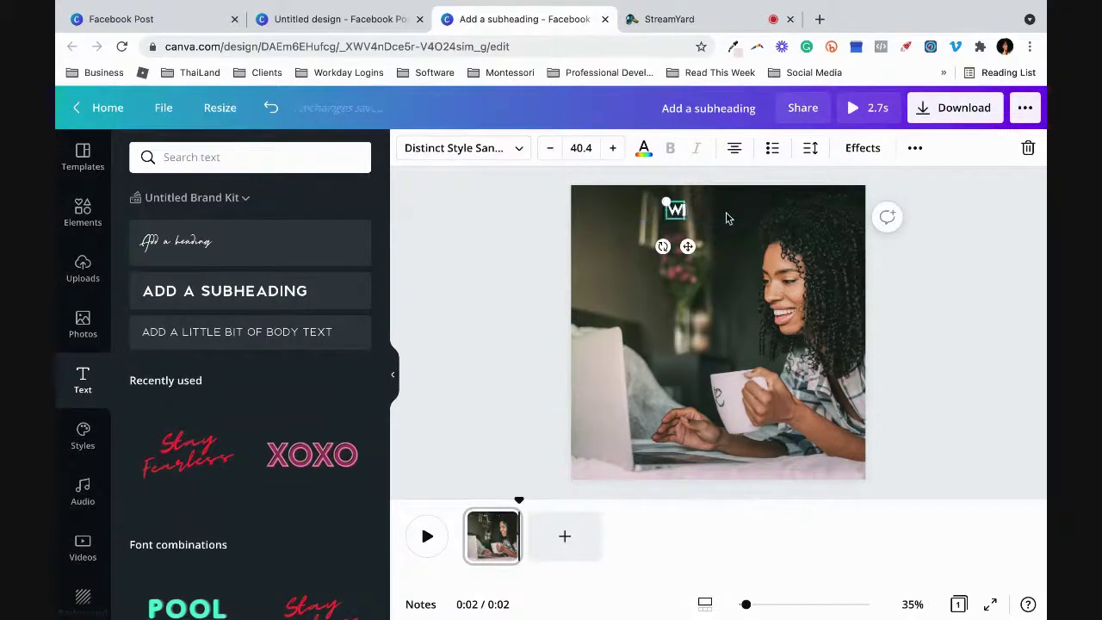
pyautogui.write('HO IS IYOUR')
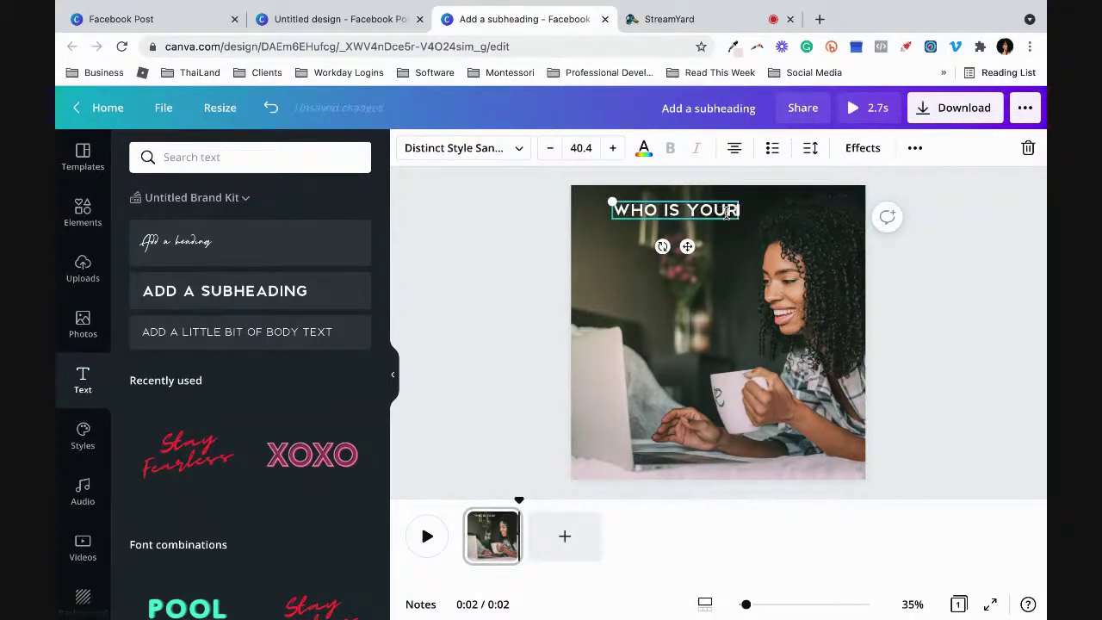
pyautogui.press('Return')
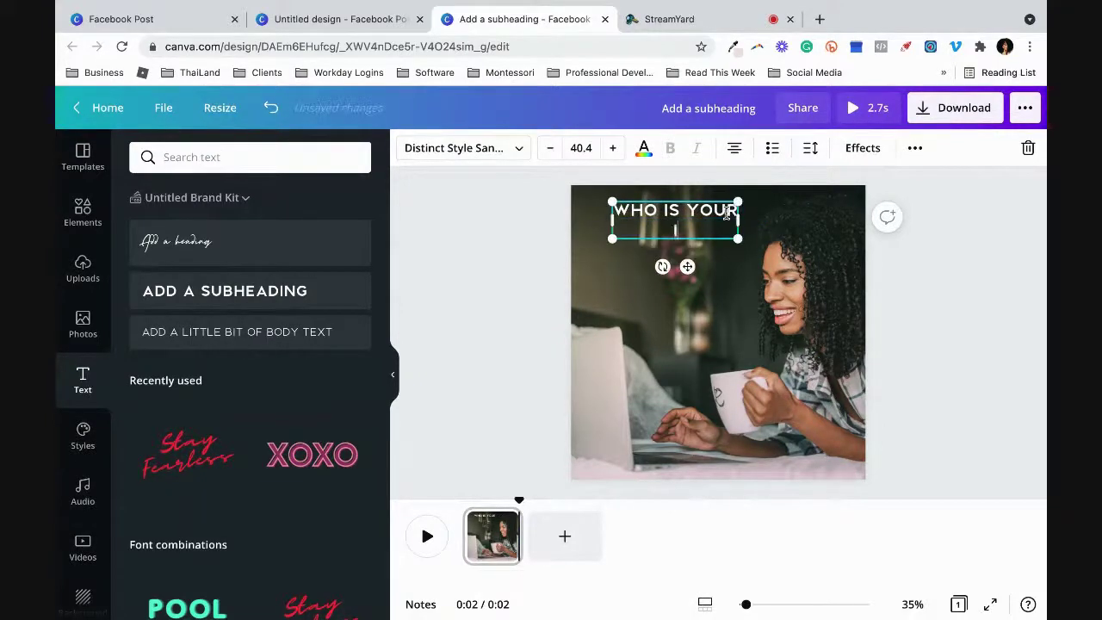
pyautogui.press('BackSpace')
pyautogui.write('IDEAL CLIENT')
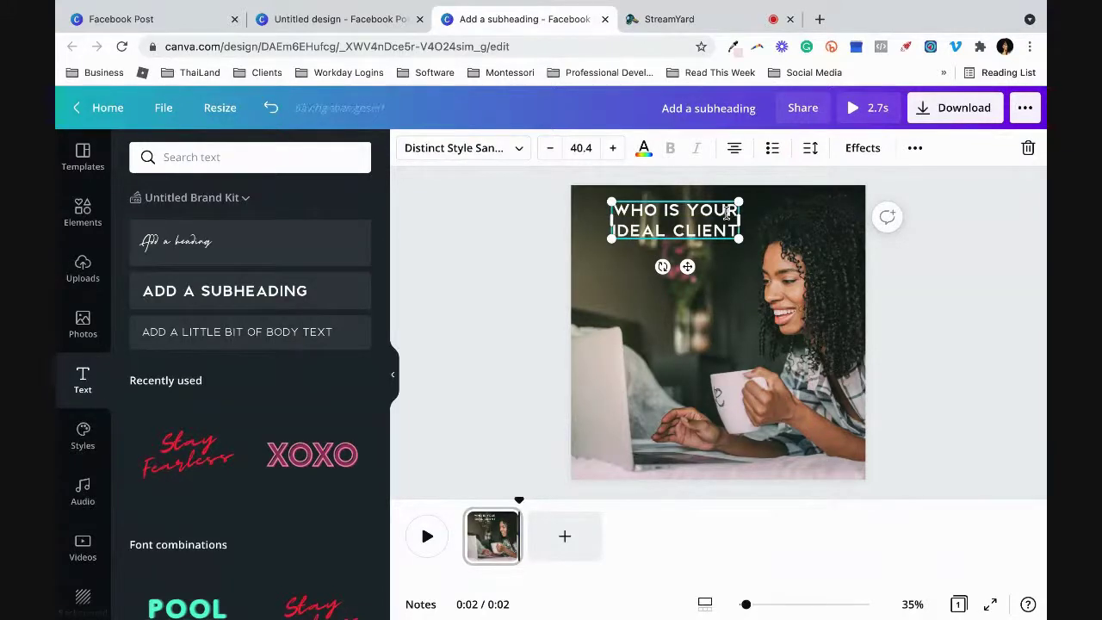
# Step: Move the two-line text slightly down and toward the photo's left edge, away from the woman's hair
pyautogui.click(930, 321)
pyautogui.moveTo(684, 239); pyautogui.dragTo(685, 264)
pyautogui.click(964, 332)
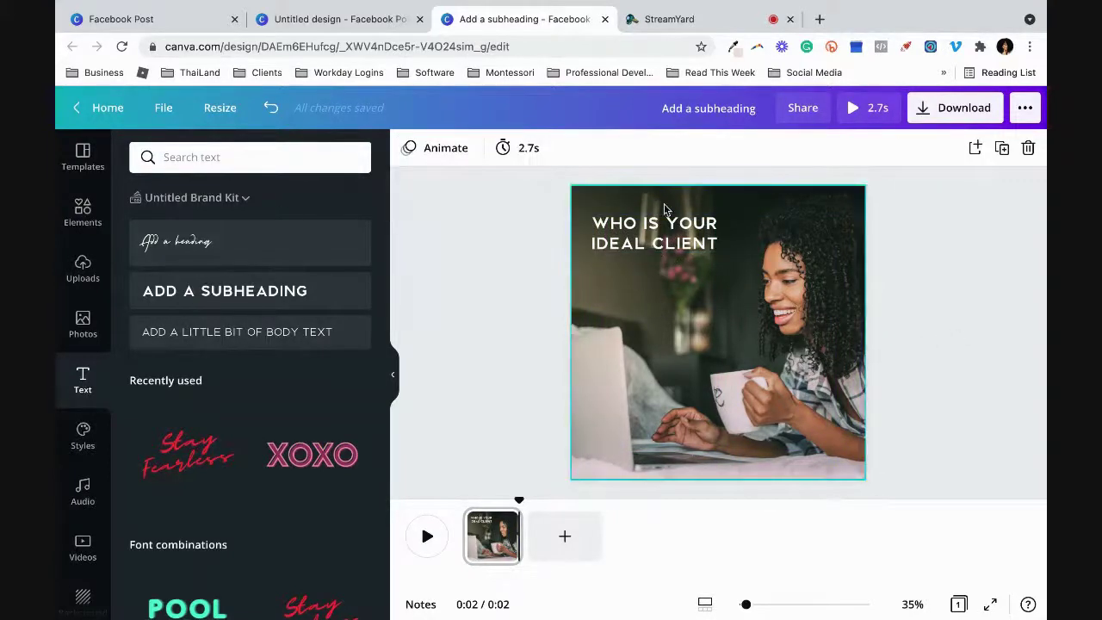
# Step: Search the design elements for "Blob" and look through the shapes for one to set behind the text
pyautogui.click(76, 226)
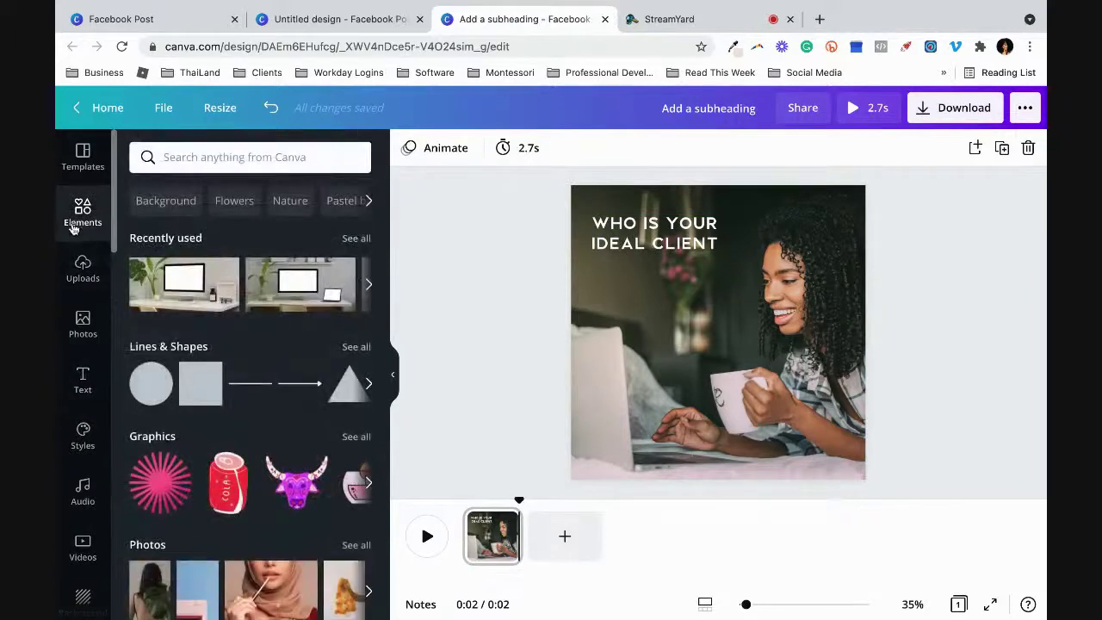
pyautogui.click(259, 159)
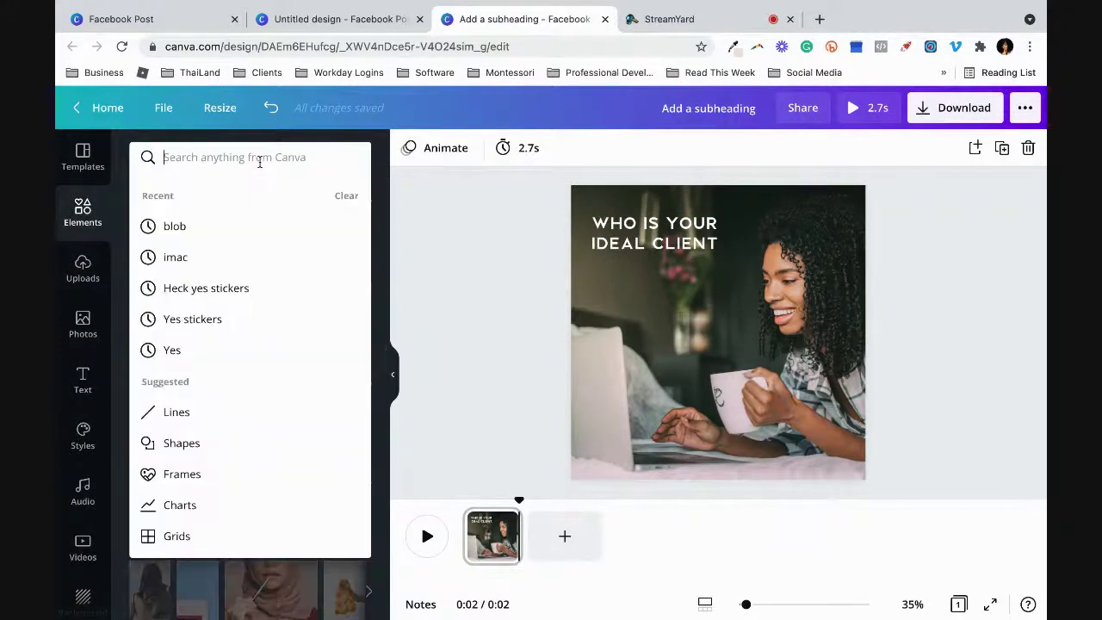
pyautogui.write('Blob')
pyautogui.press('Return')
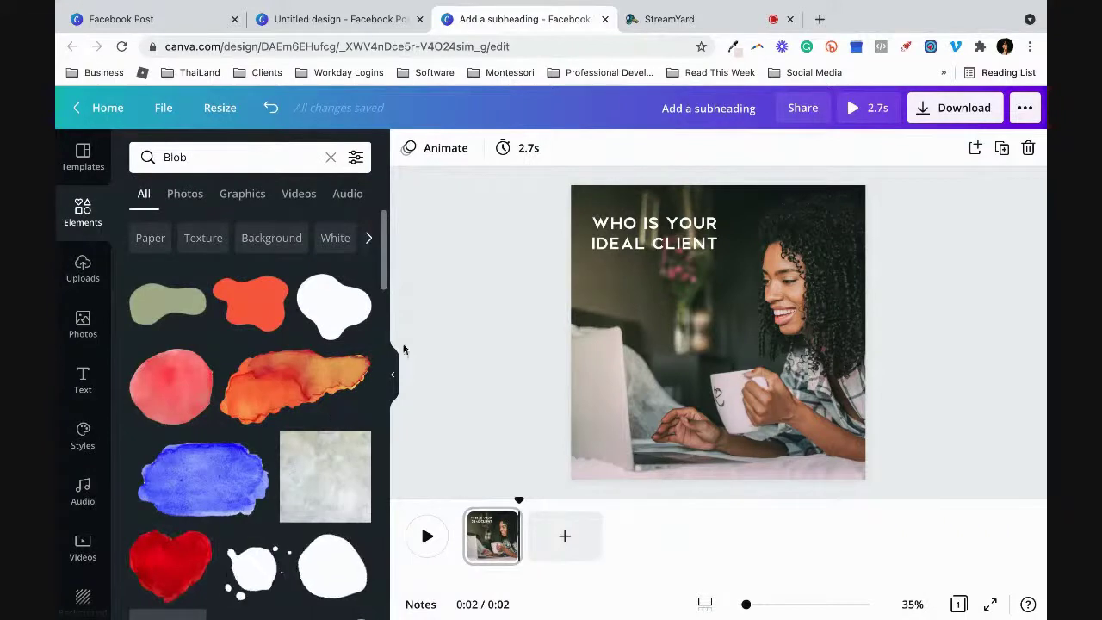
pyautogui.scroll(-1, 256, 344)
pyautogui.scroll(-3, 256, 345)
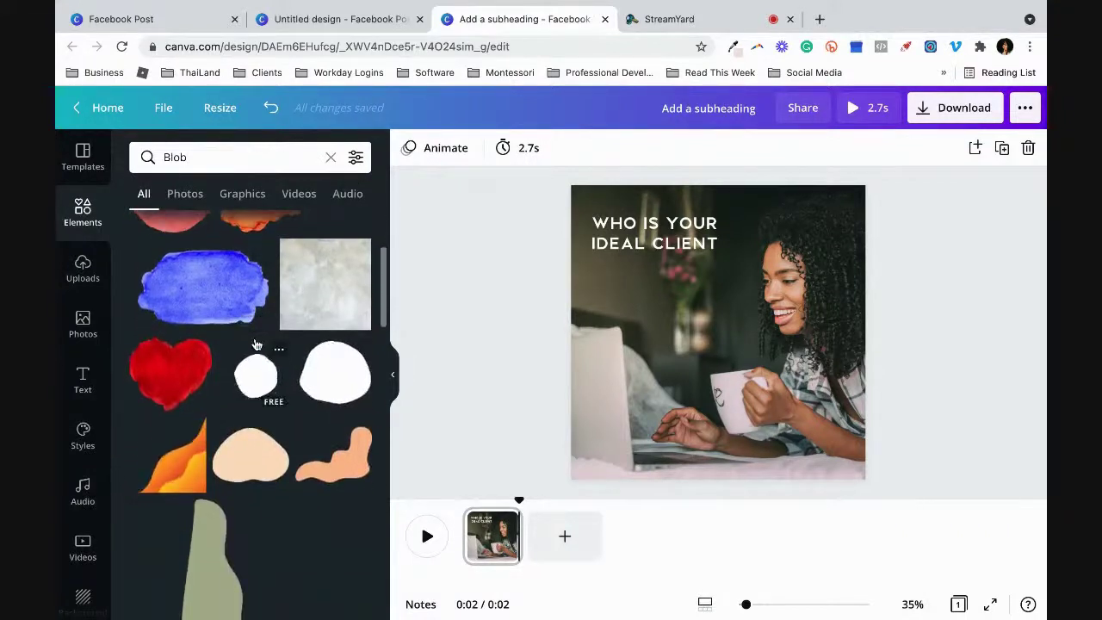
pyautogui.scroll(-1, 256, 345)
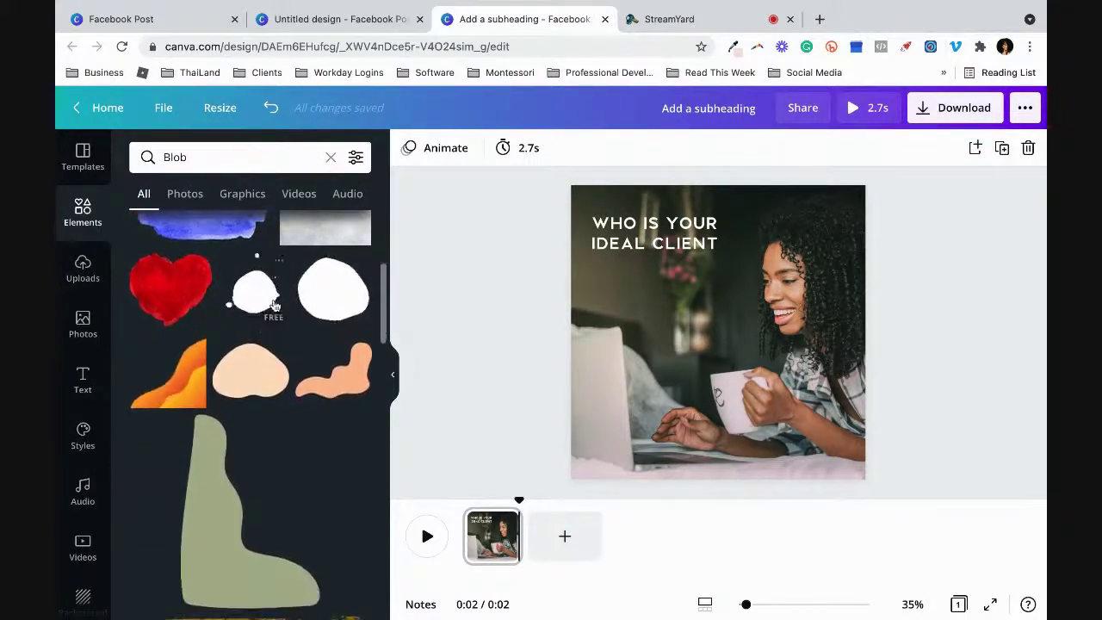
pyautogui.scroll(-3, 295, 334)
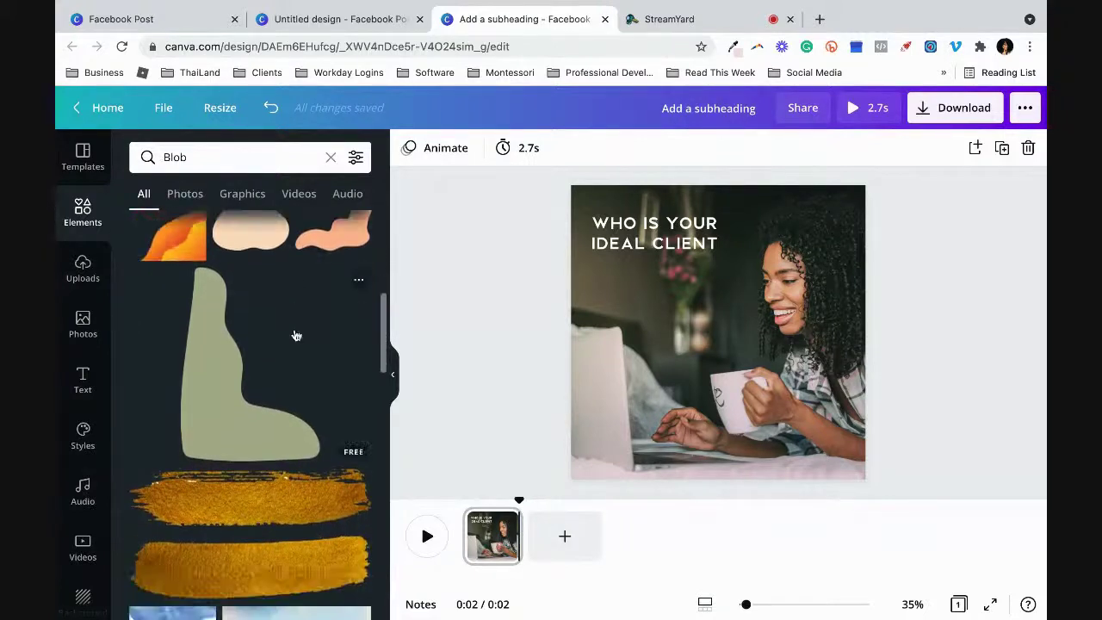
pyautogui.scroll(1, 295, 334)
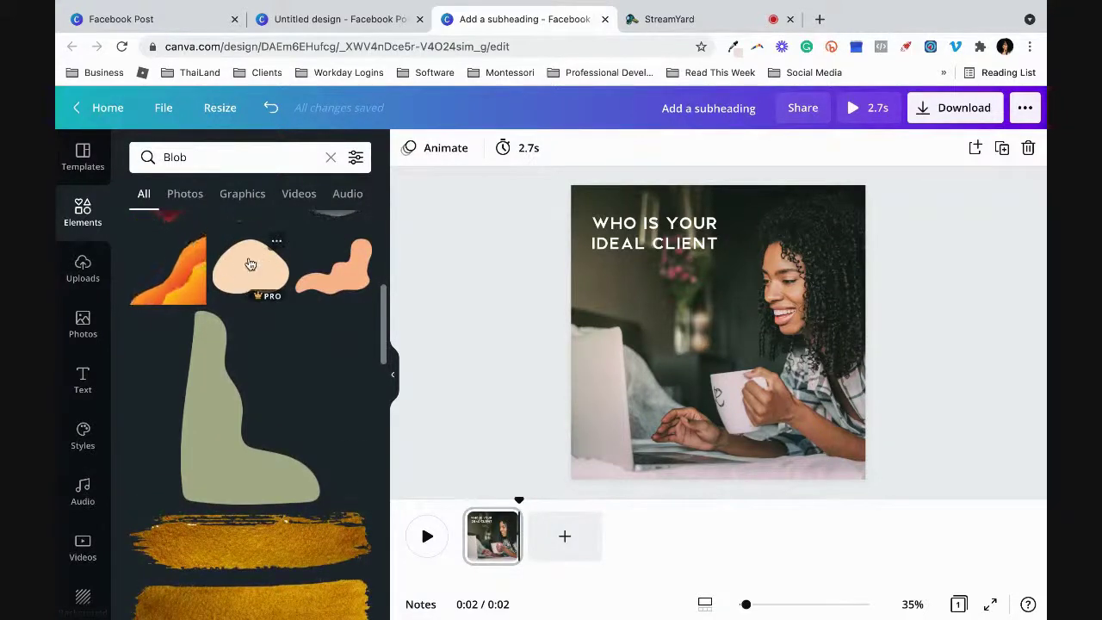
# Step: Try the rounded peach blob behind the text, enlarging it and rotating it about 176°, then delete it
pyautogui.click(250, 264)
pyautogui.moveTo(713, 333); pyautogui.dragTo(633, 232)
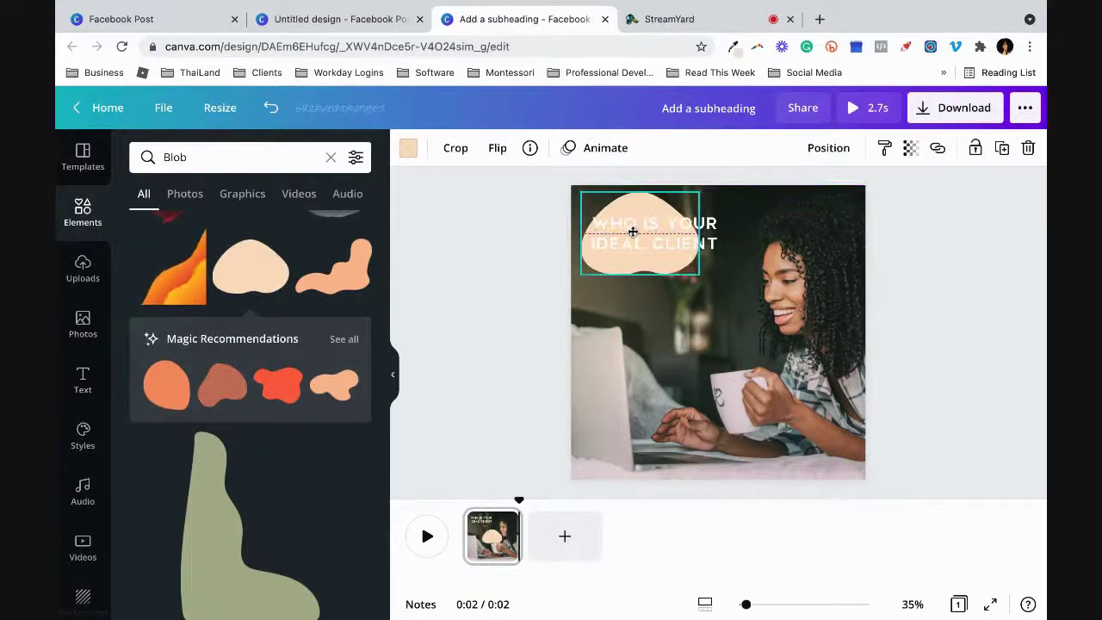
pyautogui.moveTo(699, 274); pyautogui.dragTo(733, 300)
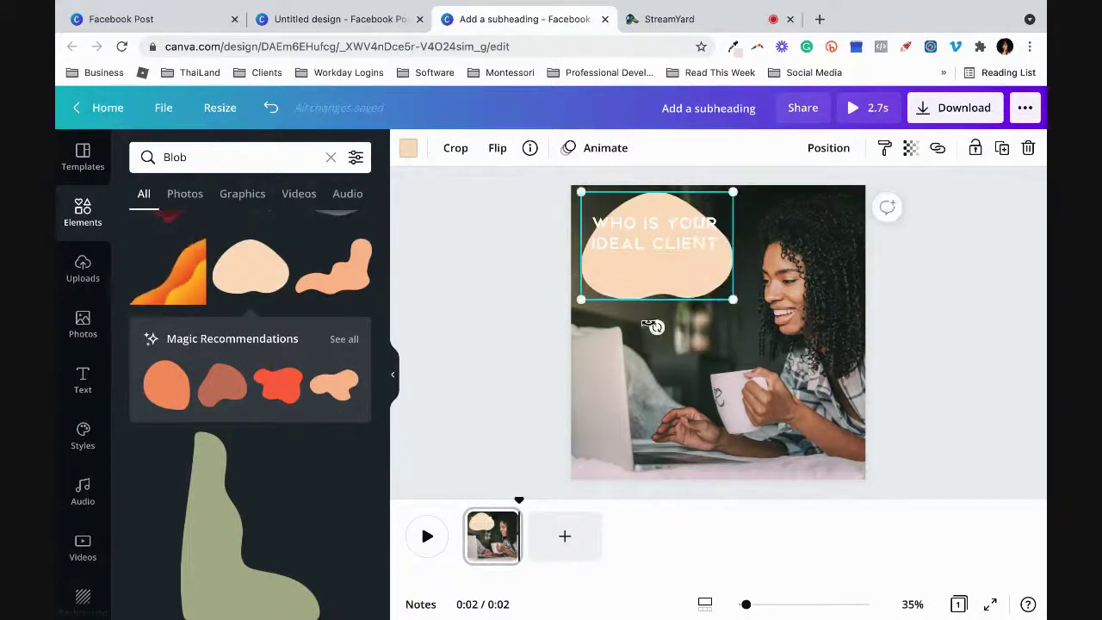
pyautogui.moveTo(657, 327); pyautogui.dragTo(659, 184)
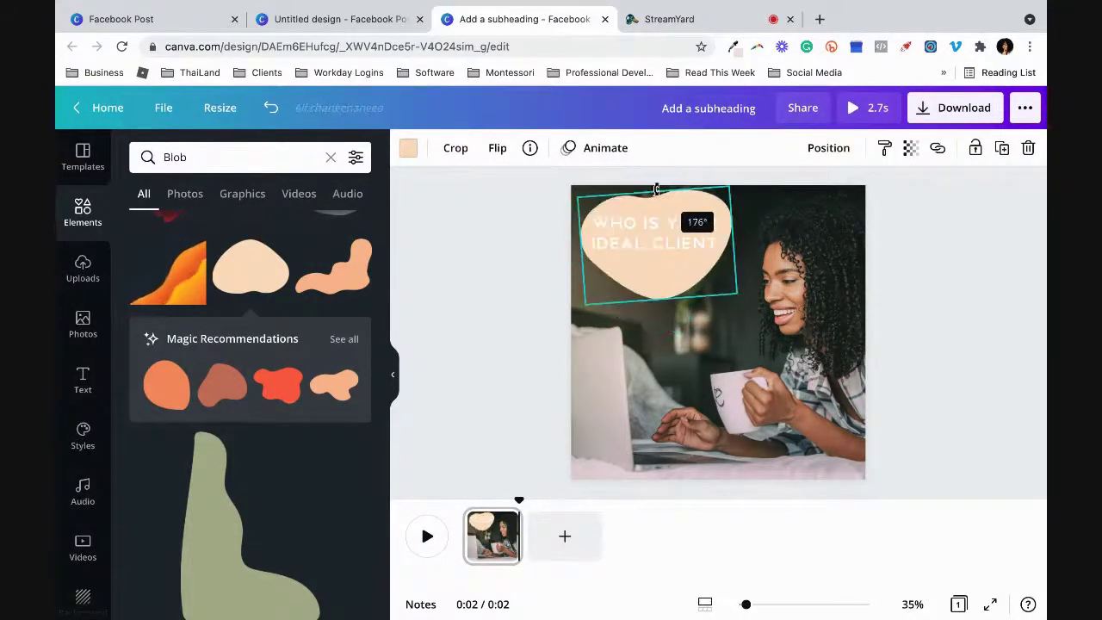
pyautogui.moveTo(672, 264); pyautogui.dragTo(662, 264)
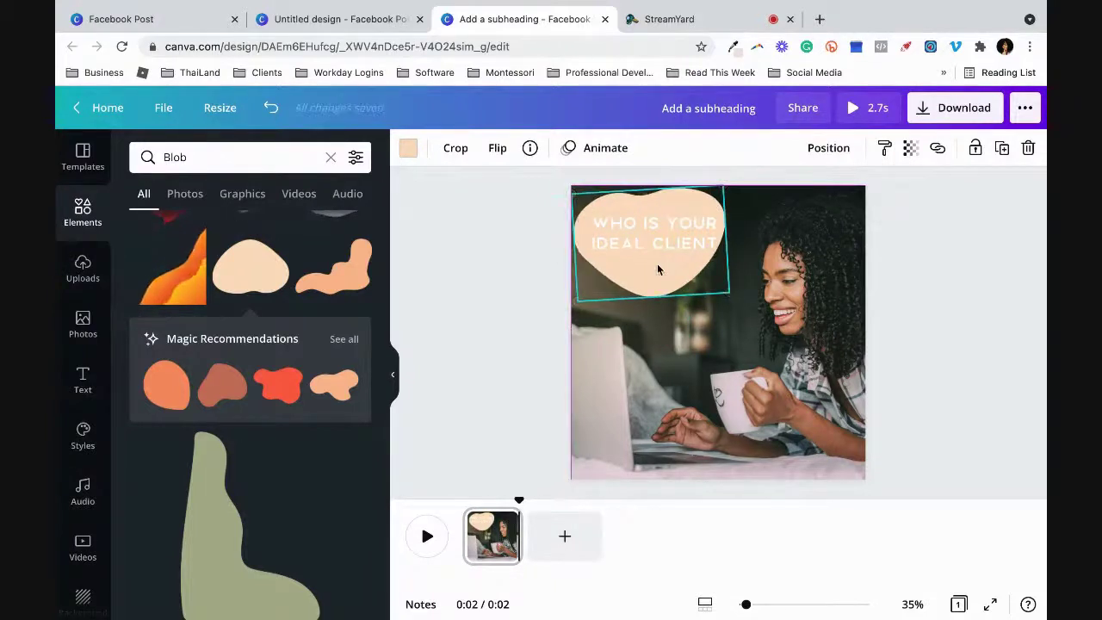
pyautogui.press('Delete')
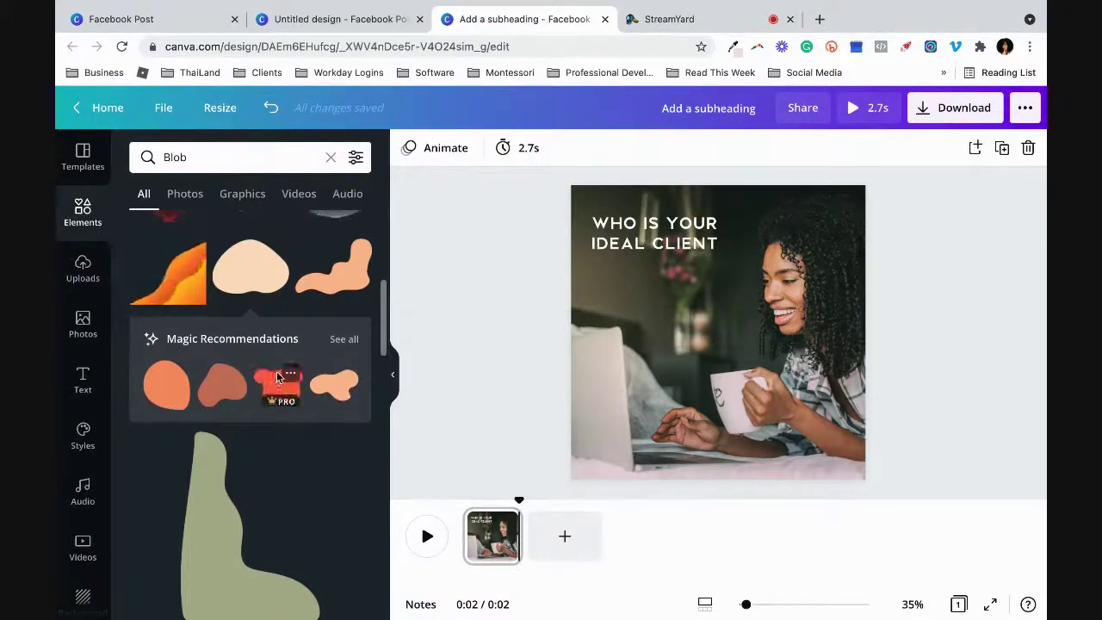
# Step: Add the red blob from the peach blob's full recommendations, enlarge it and fit it behind the text in the page's upper-left corner
pyautogui.click(346, 341)
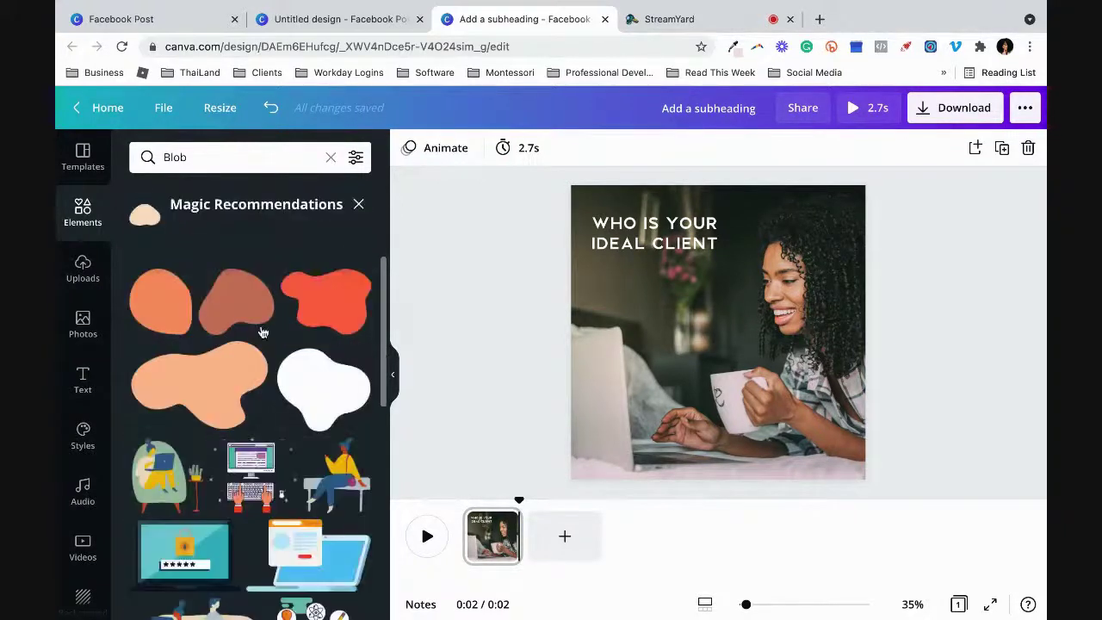
pyautogui.click(324, 304)
pyautogui.moveTo(664, 316); pyautogui.dragTo(588, 223)
pyautogui.moveTo(660, 270); pyautogui.dragTo(761, 282)
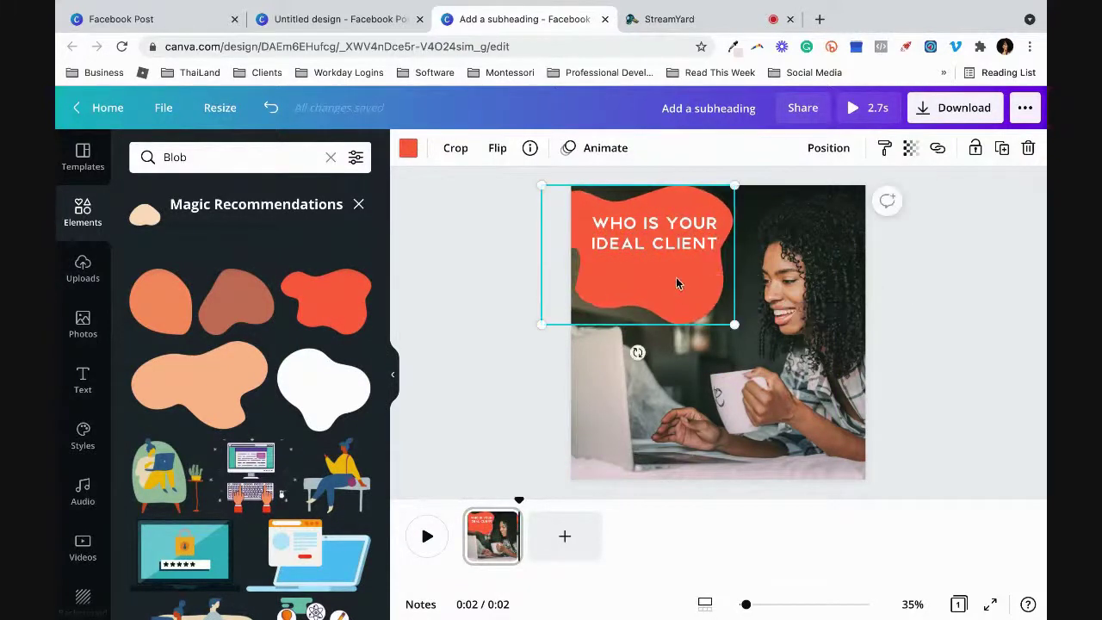
pyautogui.moveTo(677, 281); pyautogui.dragTo(677, 268)
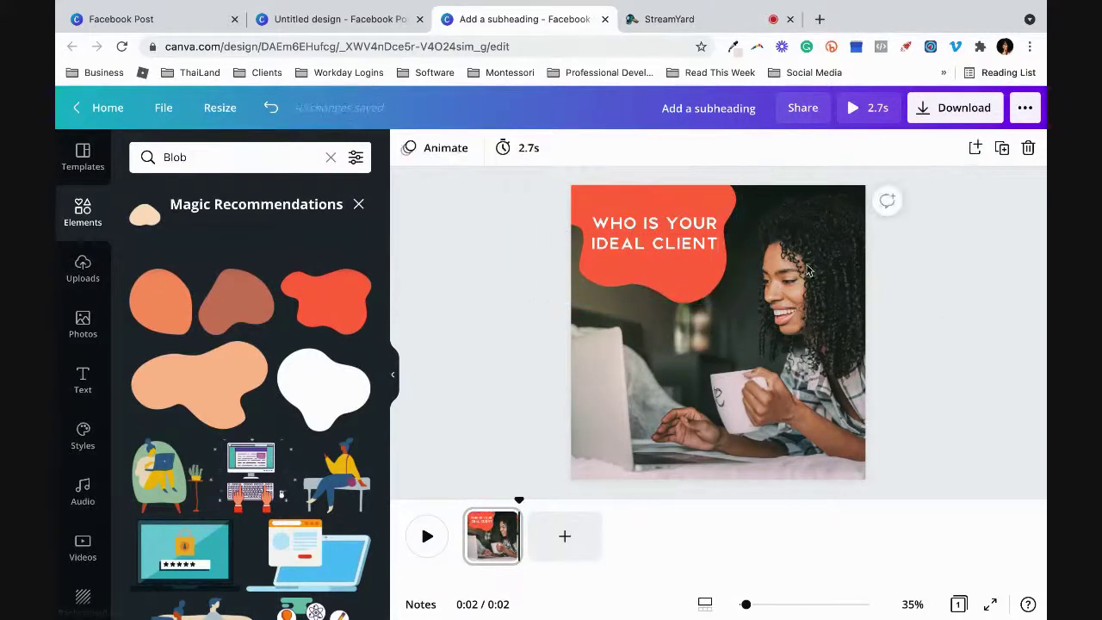
pyautogui.click(633, 222)
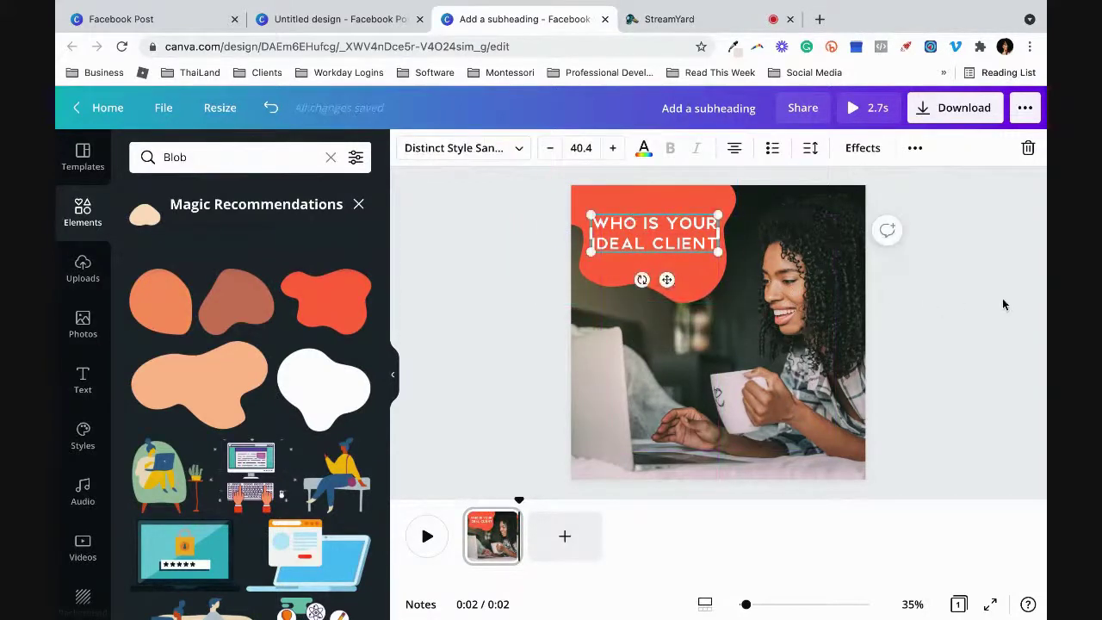
# Step: Shrink the two-line "WHO IS YOUR IDEAL CLIENT" text to fit inside the red blob and move the blob slightly up
pyautogui.click(682, 280)
pyautogui.click(694, 251)
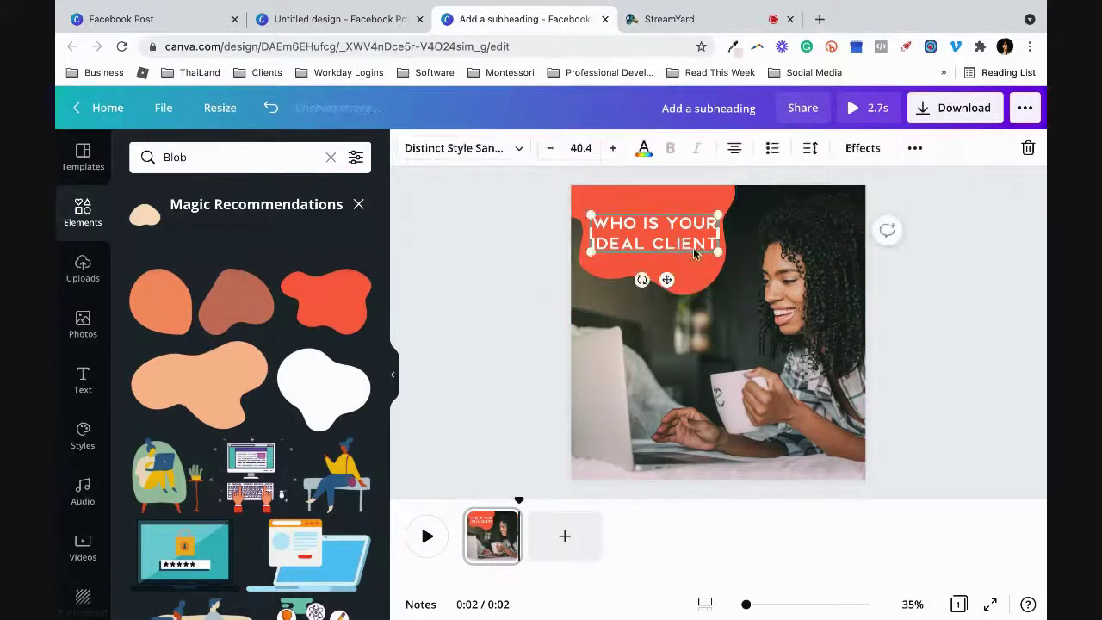
pyautogui.moveTo(714, 252); pyautogui.dragTo(664, 229)
pyautogui.click(960, 276)
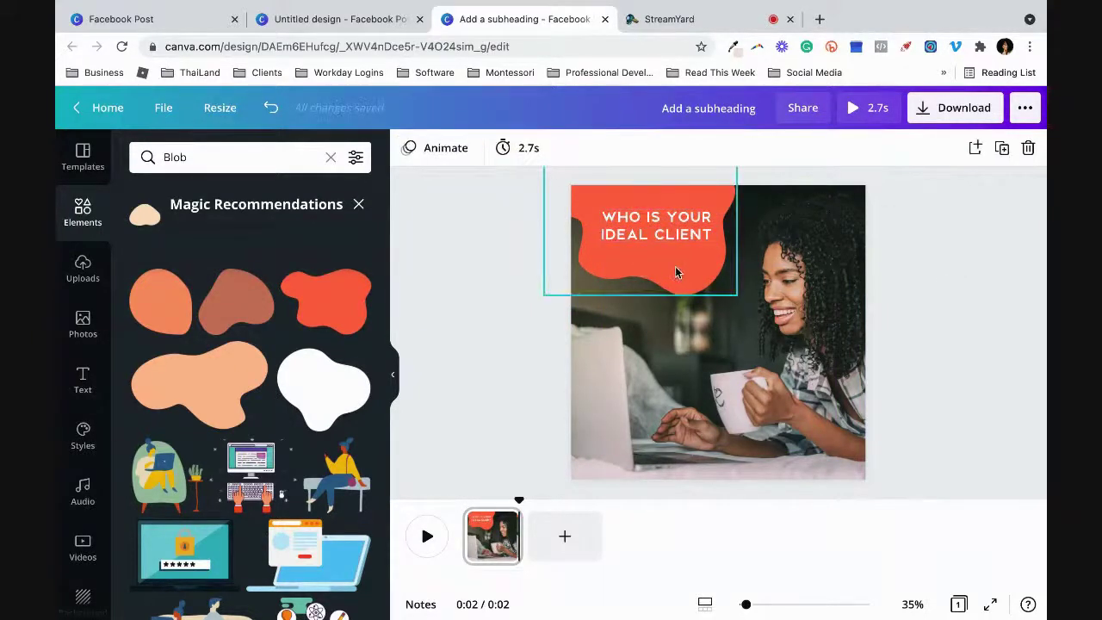
pyautogui.moveTo(675, 272); pyautogui.dragTo(677, 261)
pyautogui.click(1015, 314)
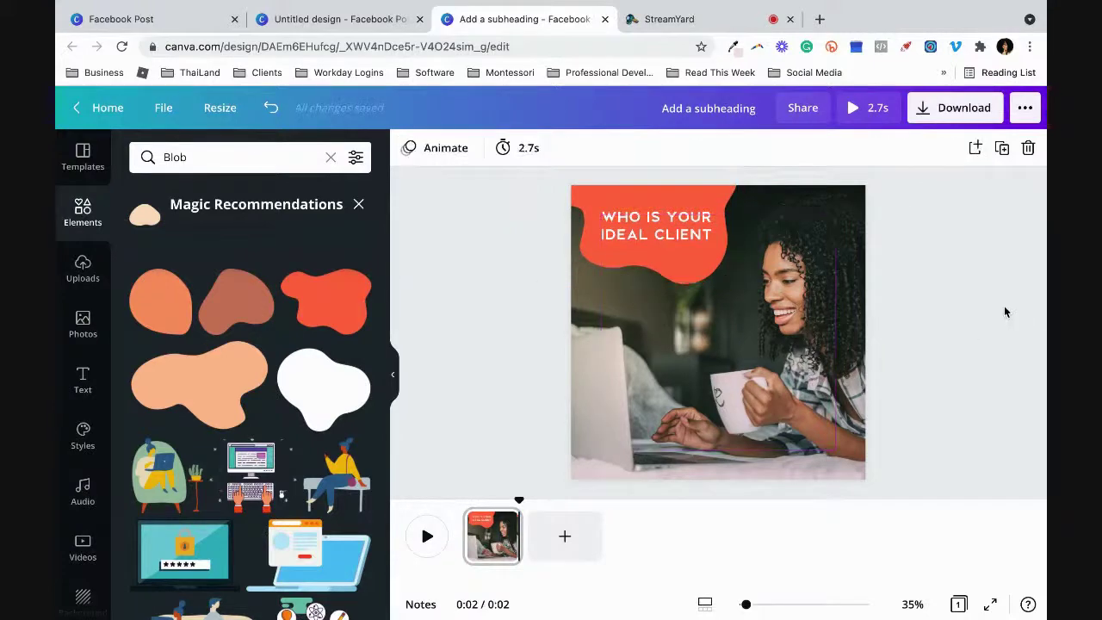
# Step: Extend the first page's duration on the timeline to 6.0 seconds
pyautogui.scroll(3, 1005, 311)
pyautogui.scroll(-3, 749, 322)
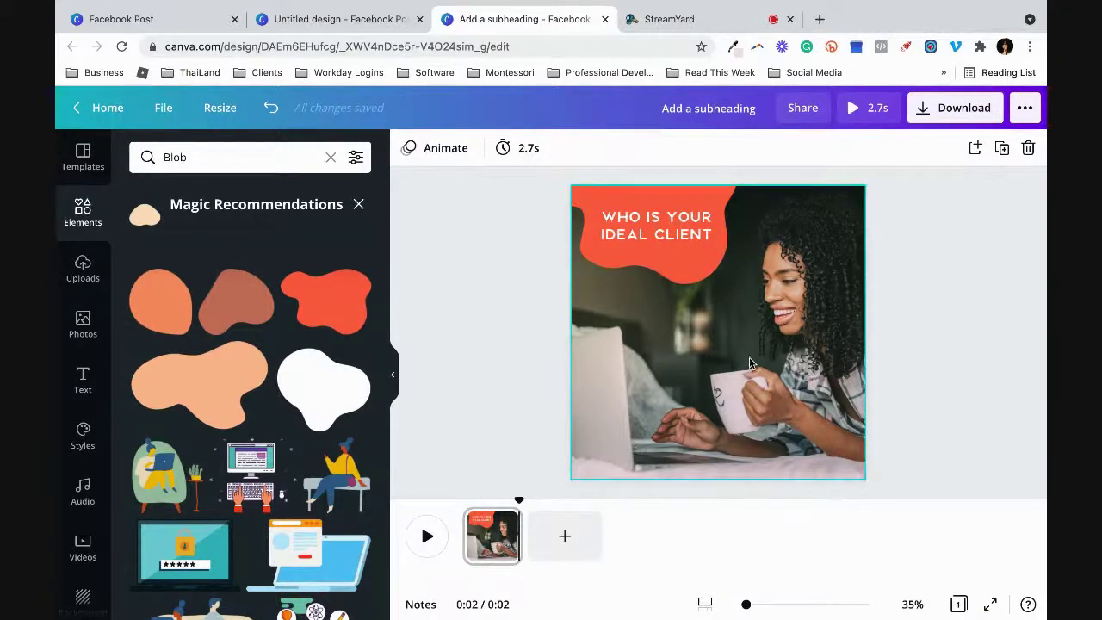
pyautogui.moveTo(518, 535)
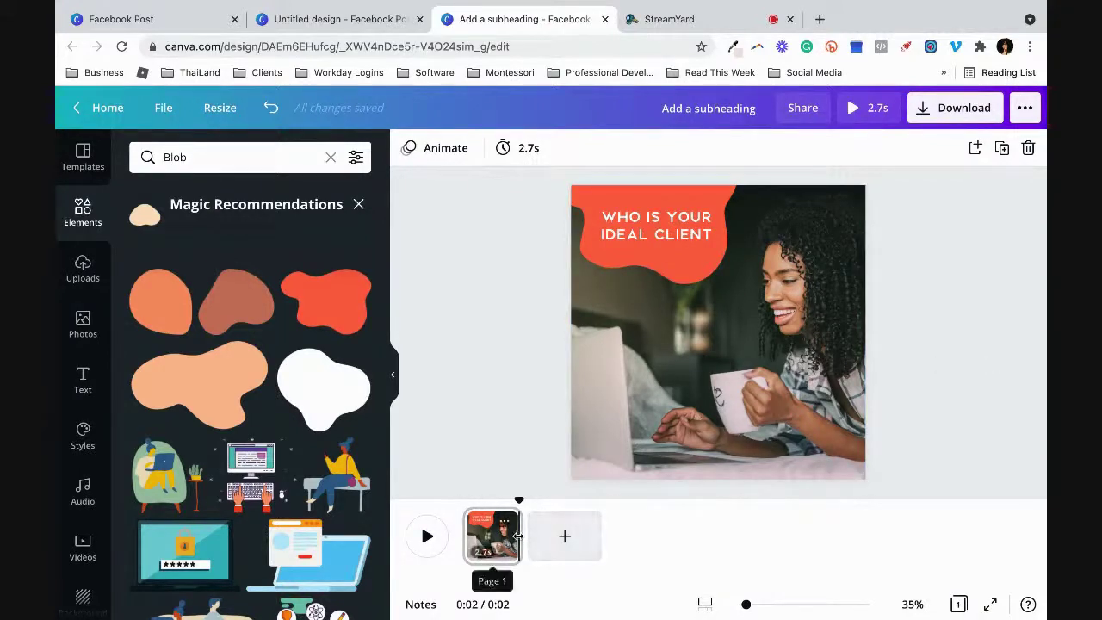
pyautogui.moveTo(518, 535); pyautogui.dragTo(579, 536)
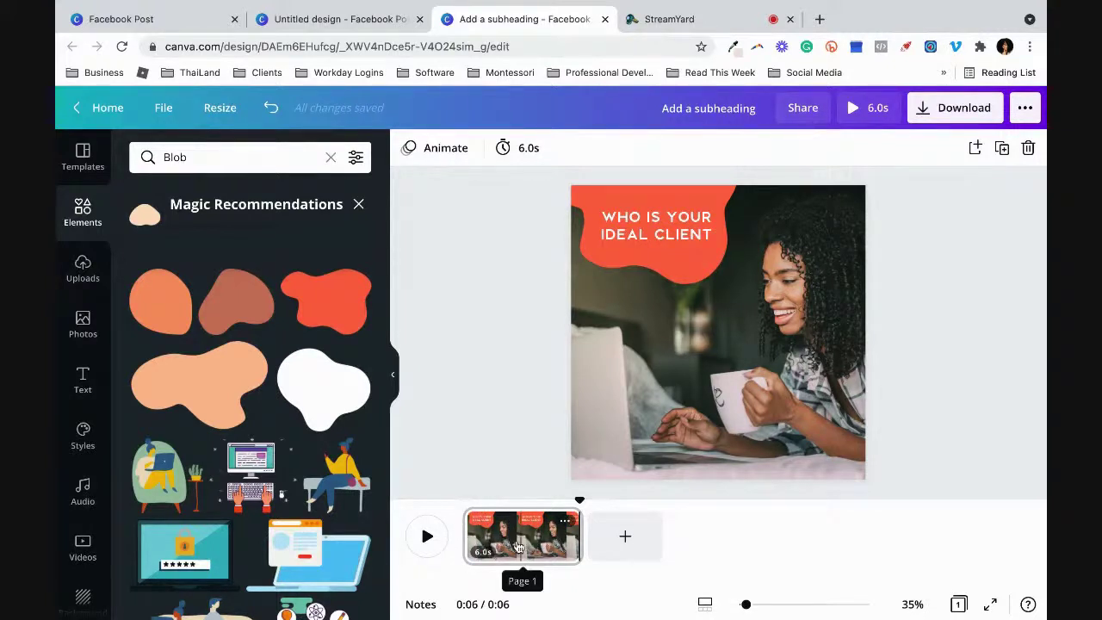
# Step: Add a second page and fill it with the uploaded 16.6-second video of the woman in glasses and a white top
pyautogui.click(625, 540)
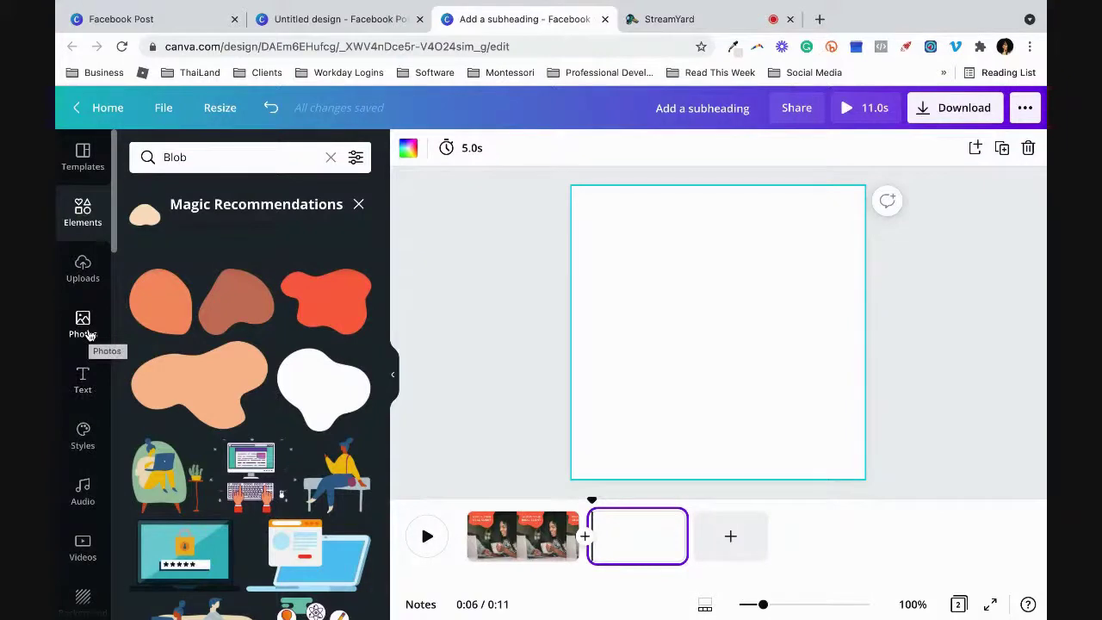
pyautogui.scroll(-1, 88, 335)
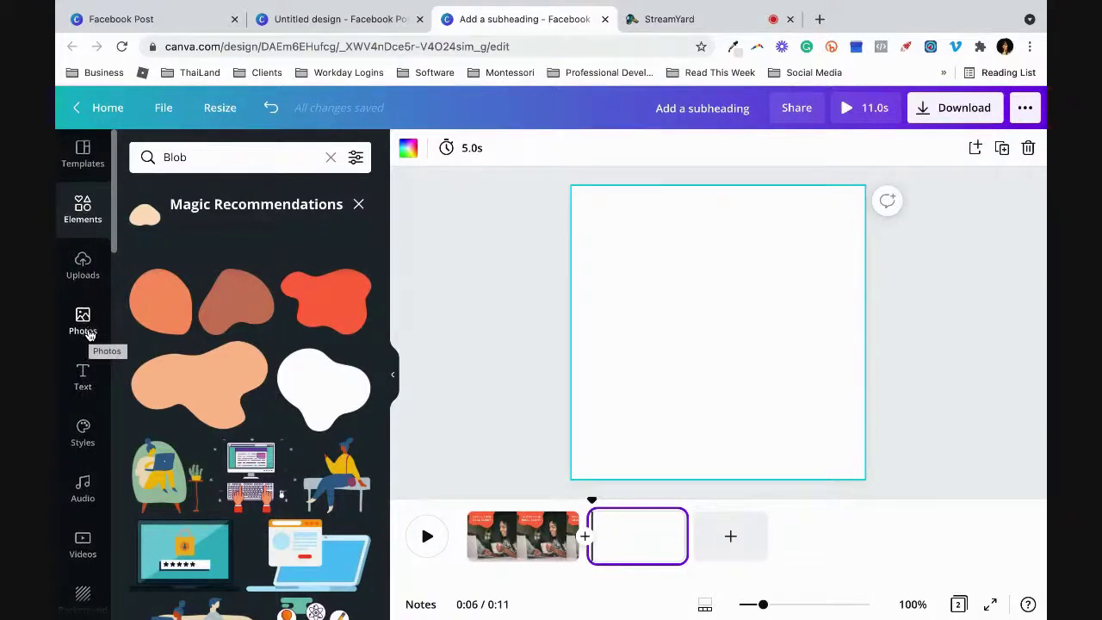
pyautogui.click(86, 274)
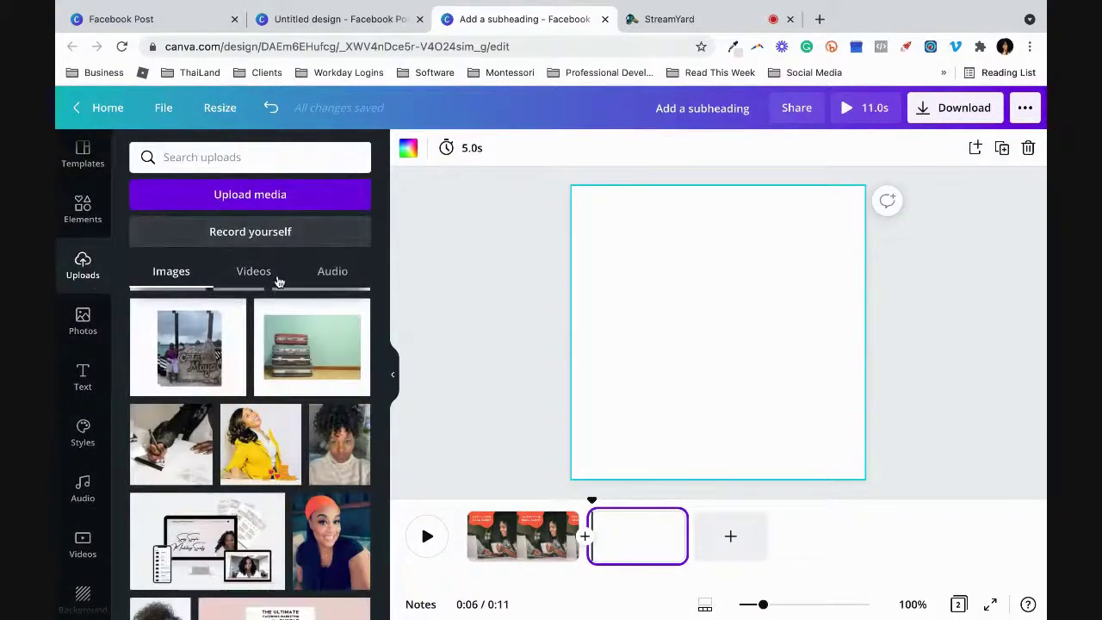
pyautogui.click(263, 277)
pyautogui.scroll(-3, 285, 407)
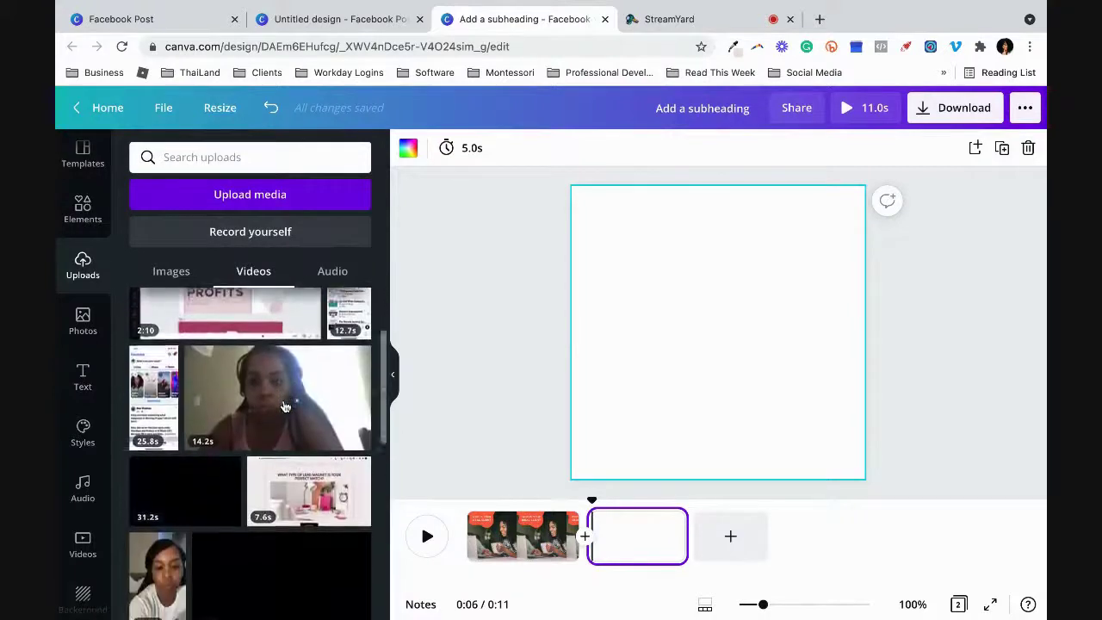
pyautogui.scroll(-10, 285, 407)
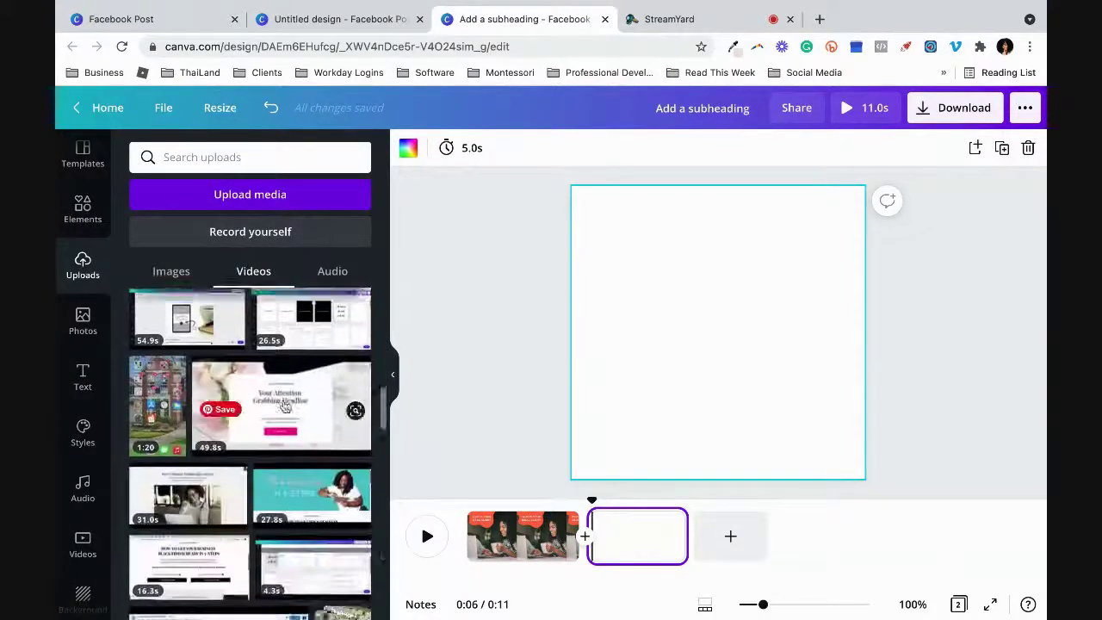
pyautogui.scroll(-5, 285, 407)
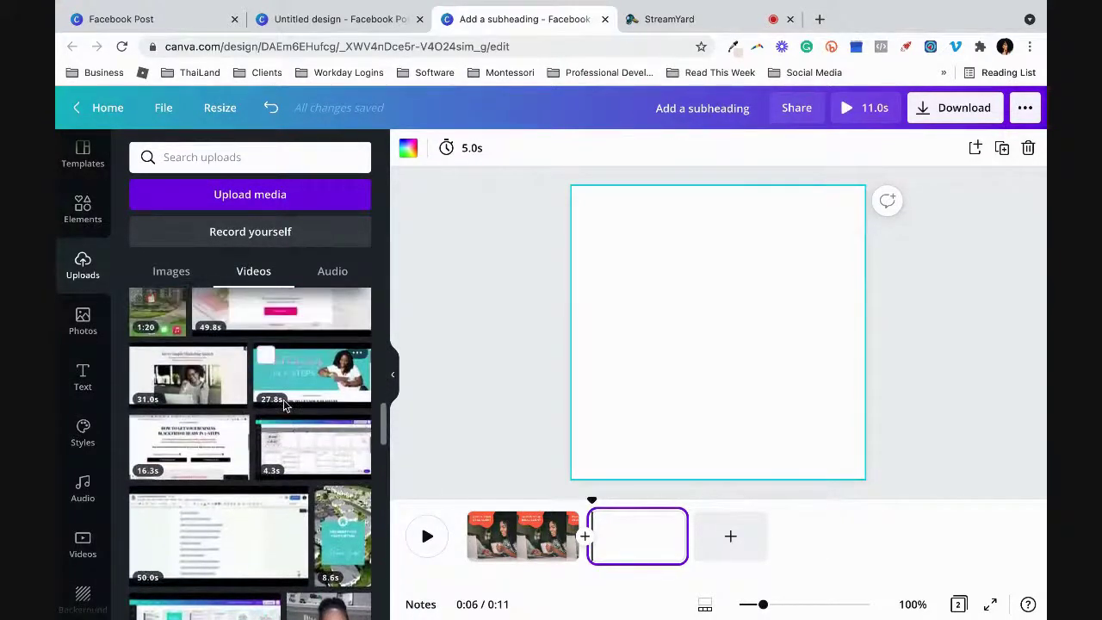
pyautogui.scroll(-5, 285, 406)
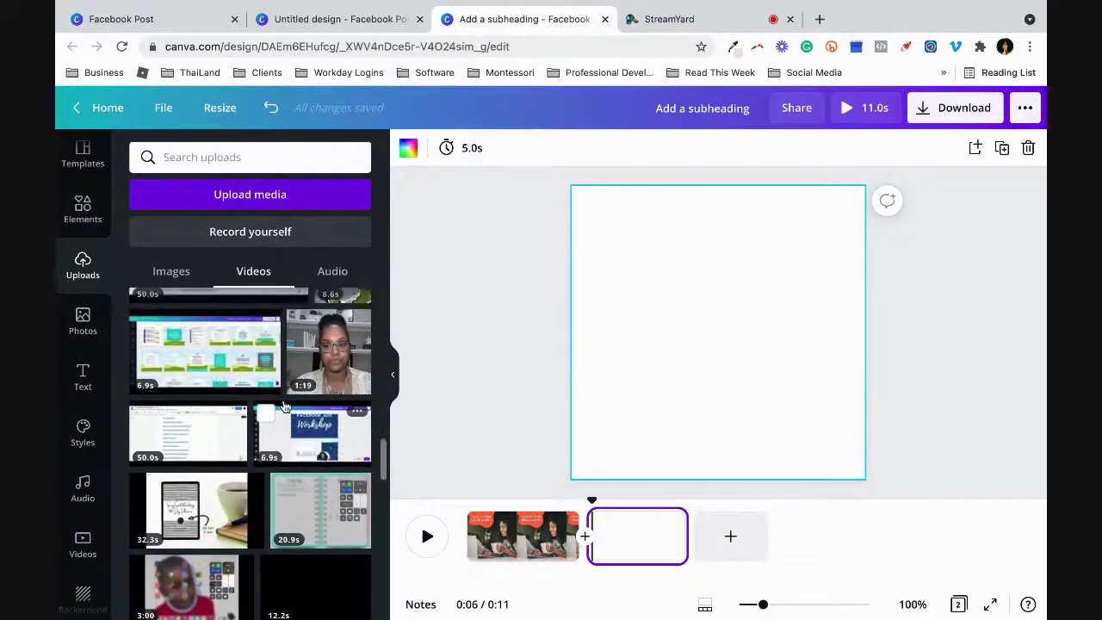
pyautogui.scroll(-5, 285, 406)
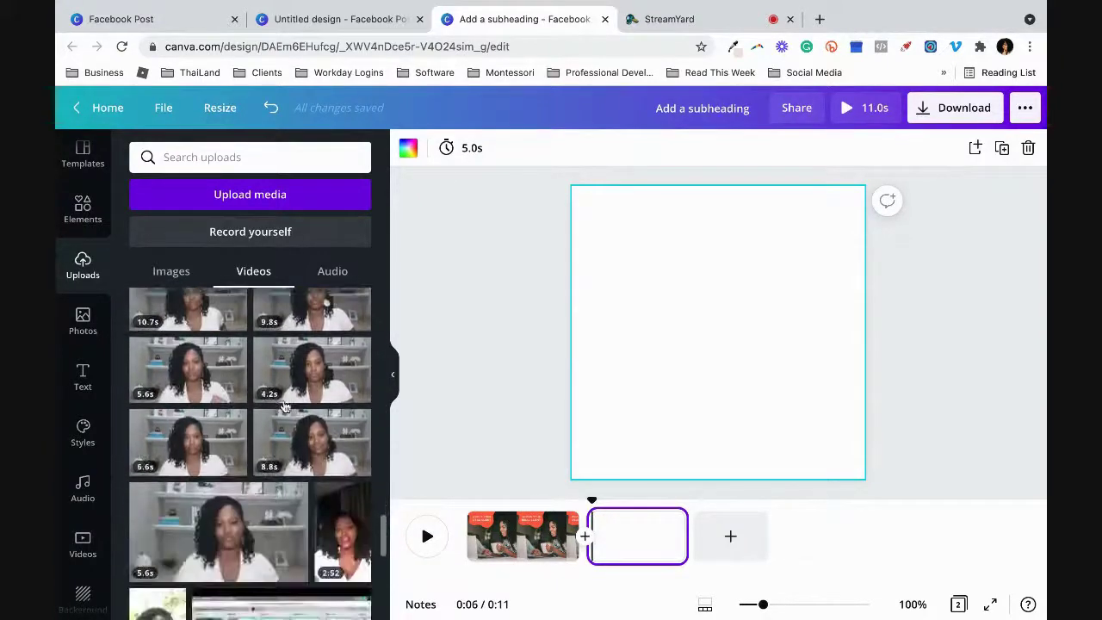
pyautogui.scroll(-5, 285, 406)
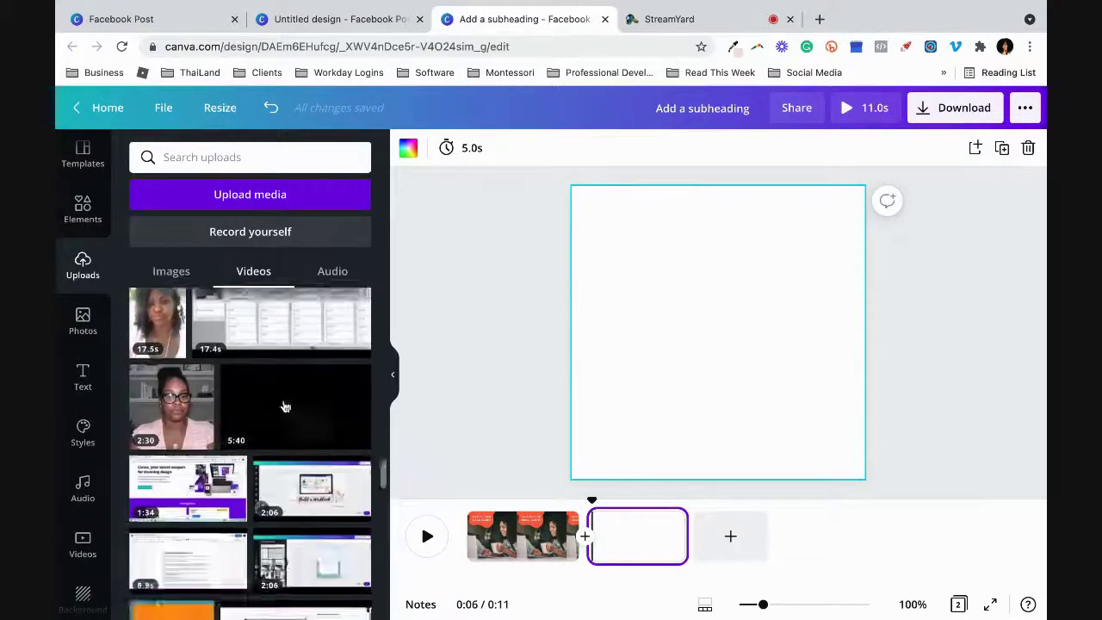
pyautogui.scroll(-4, 285, 406)
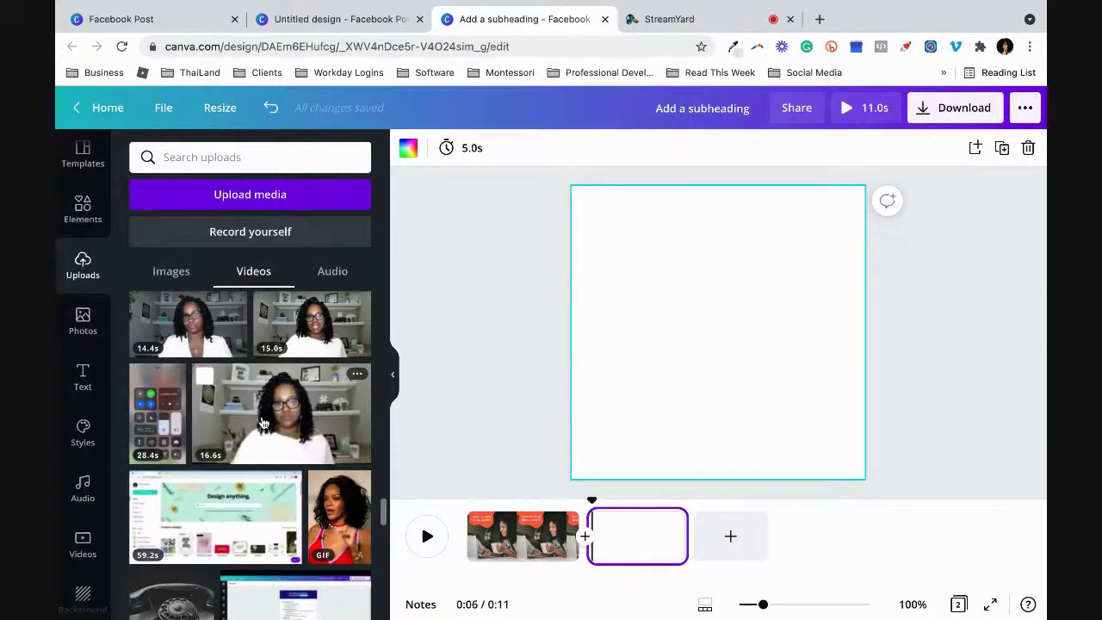
pyautogui.moveTo(264, 423); pyautogui.dragTo(597, 371)
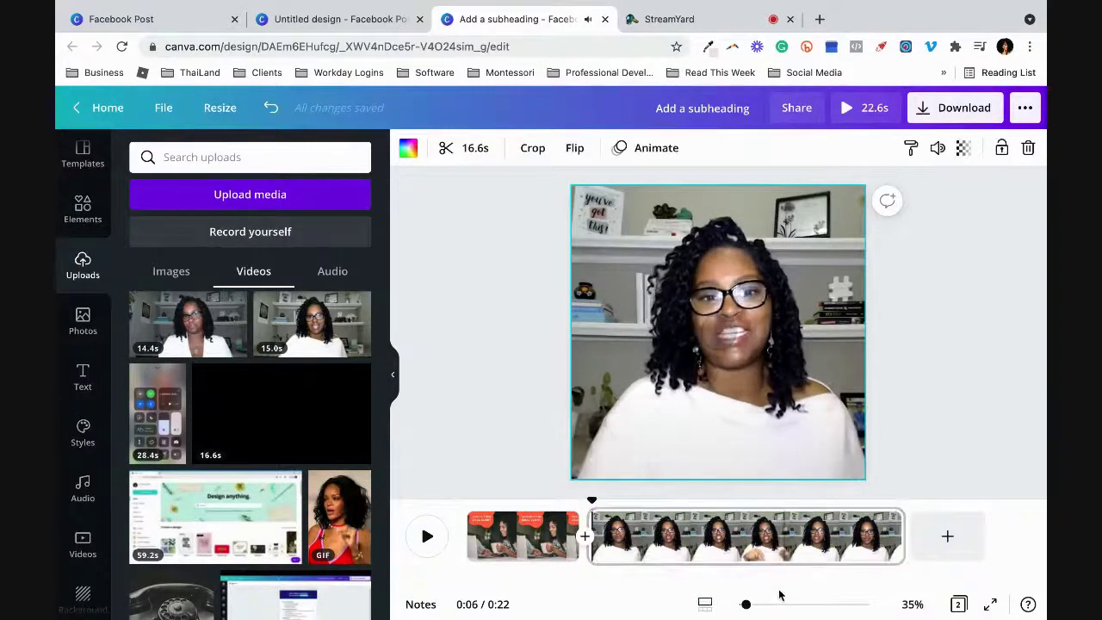
# Step: Trim the end of the second page's video clip so that it runs about 8 seconds
pyautogui.moveTo(853, 441)
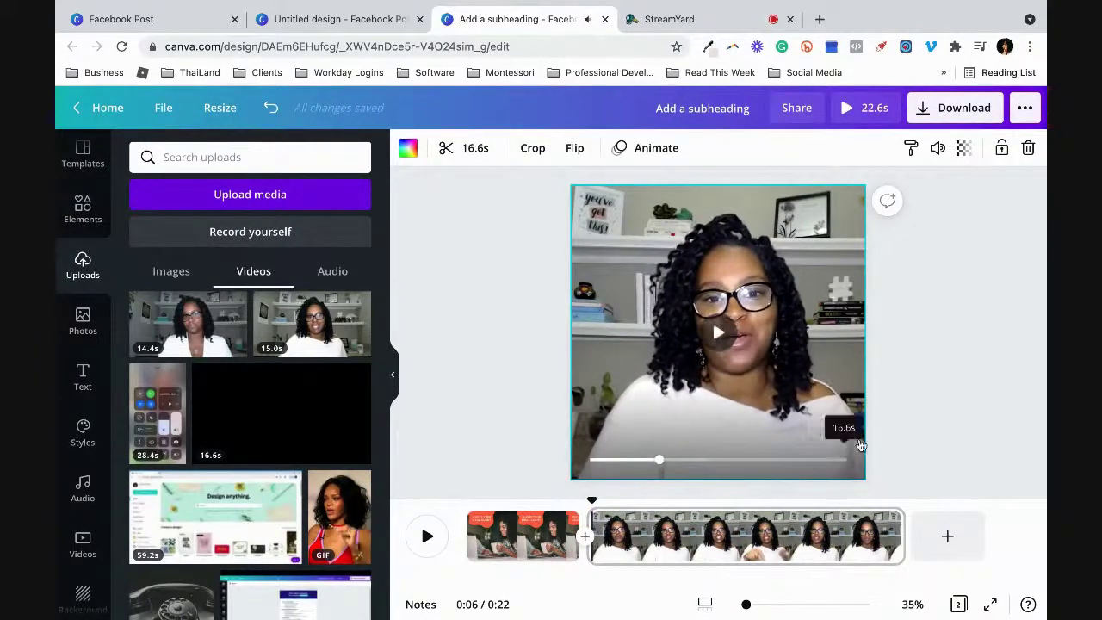
pyautogui.moveTo(901, 534); pyautogui.dragTo(693, 536)
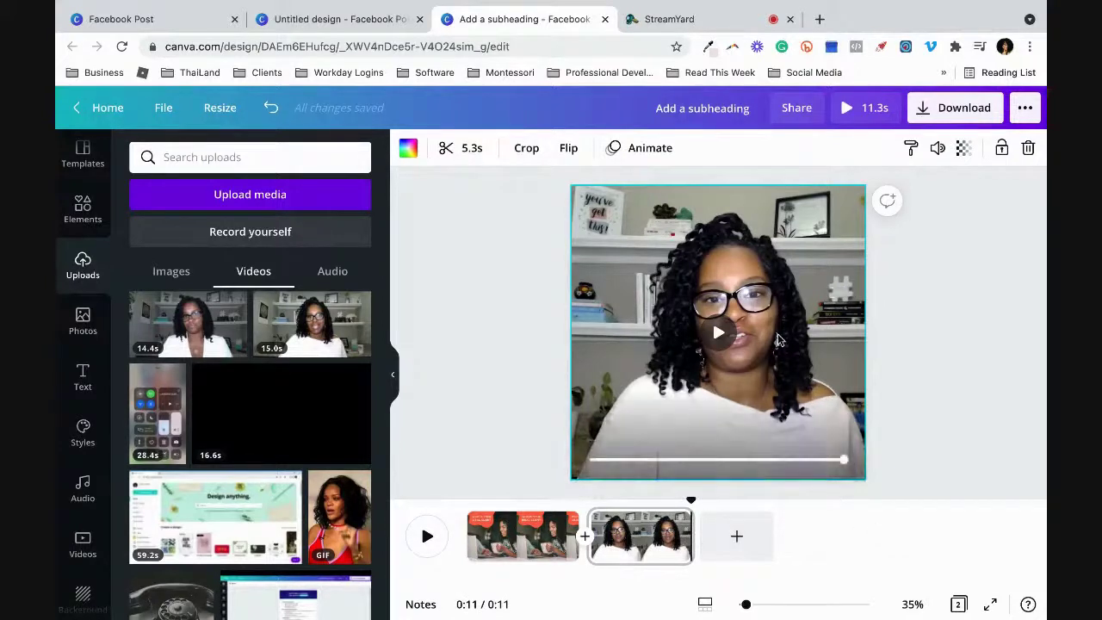
pyautogui.click(915, 343)
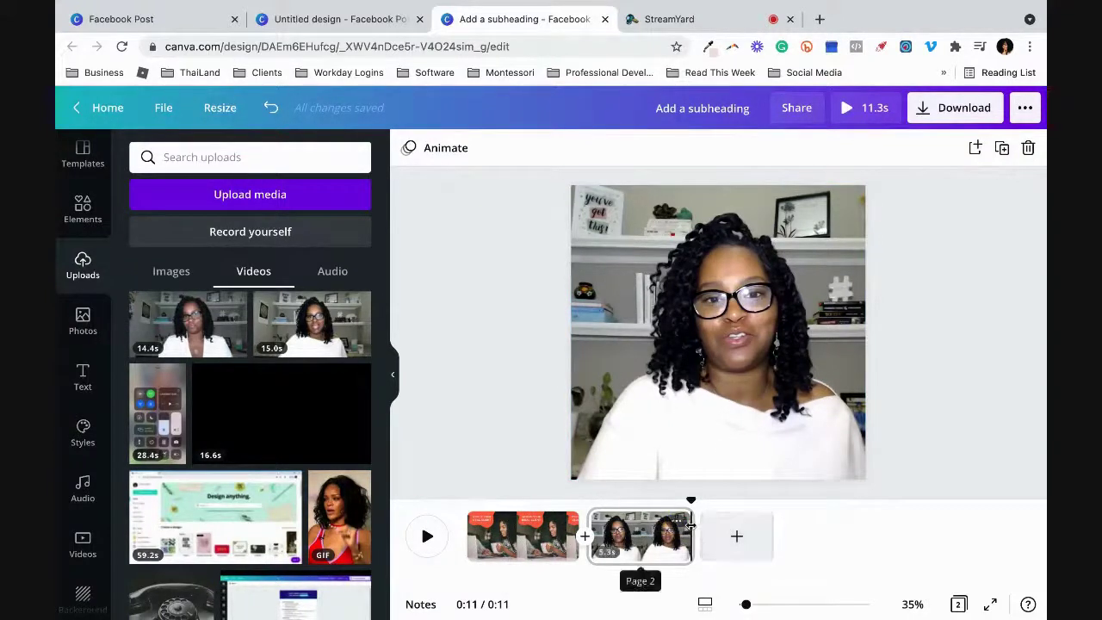
pyautogui.moveTo(691, 525); pyautogui.dragTo(742, 524)
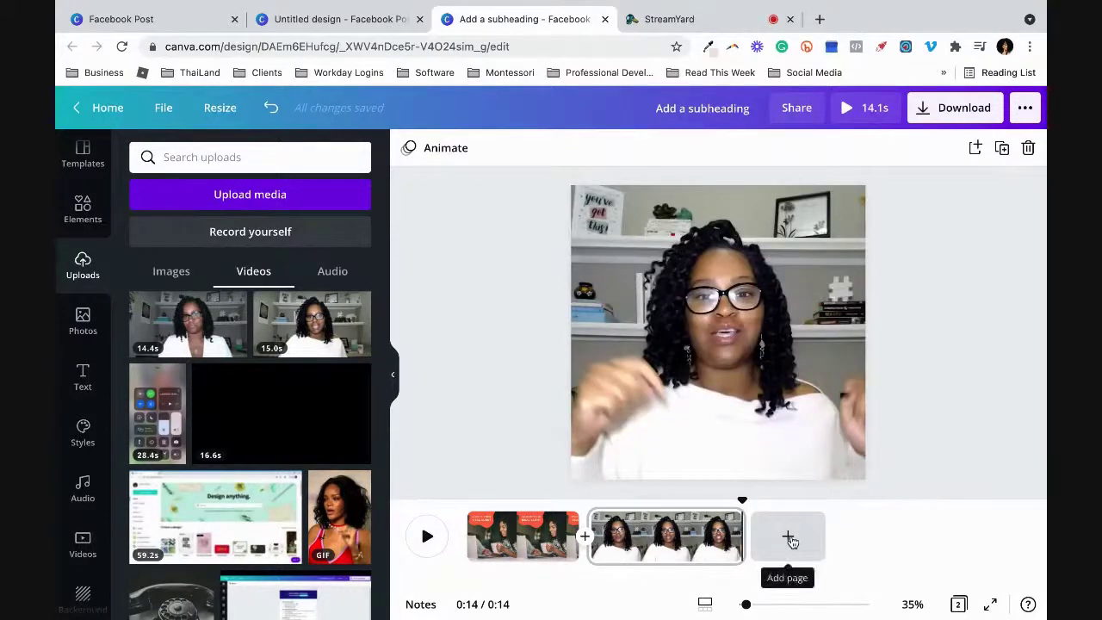
# Step: Add a blank third page after the video clip and look through the trending stock photos for an image
pyautogui.click(789, 538)
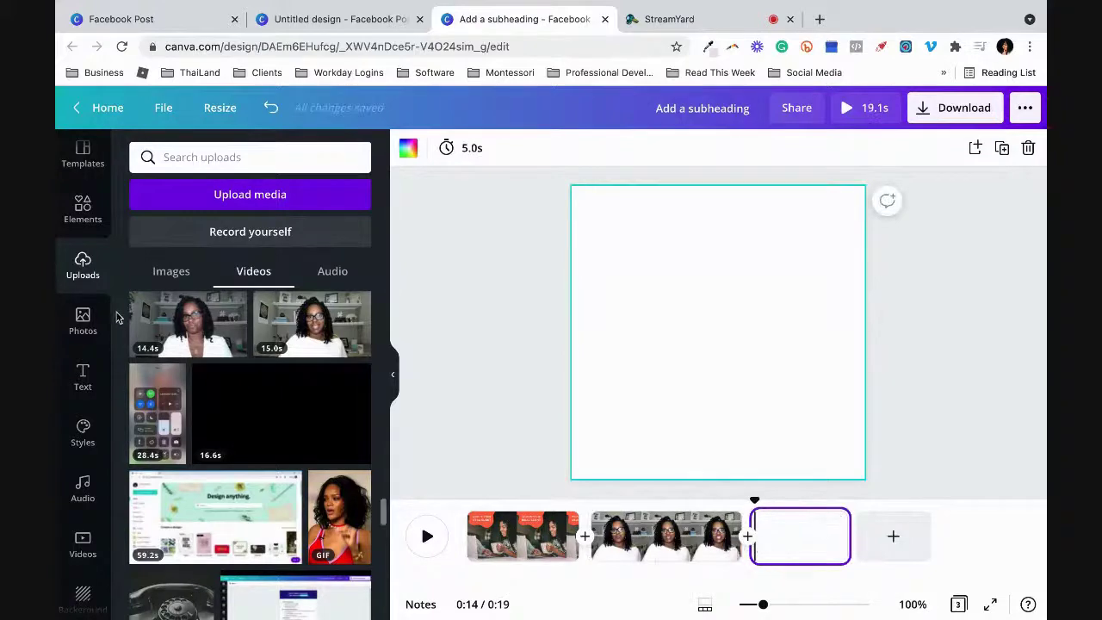
pyautogui.click(84, 320)
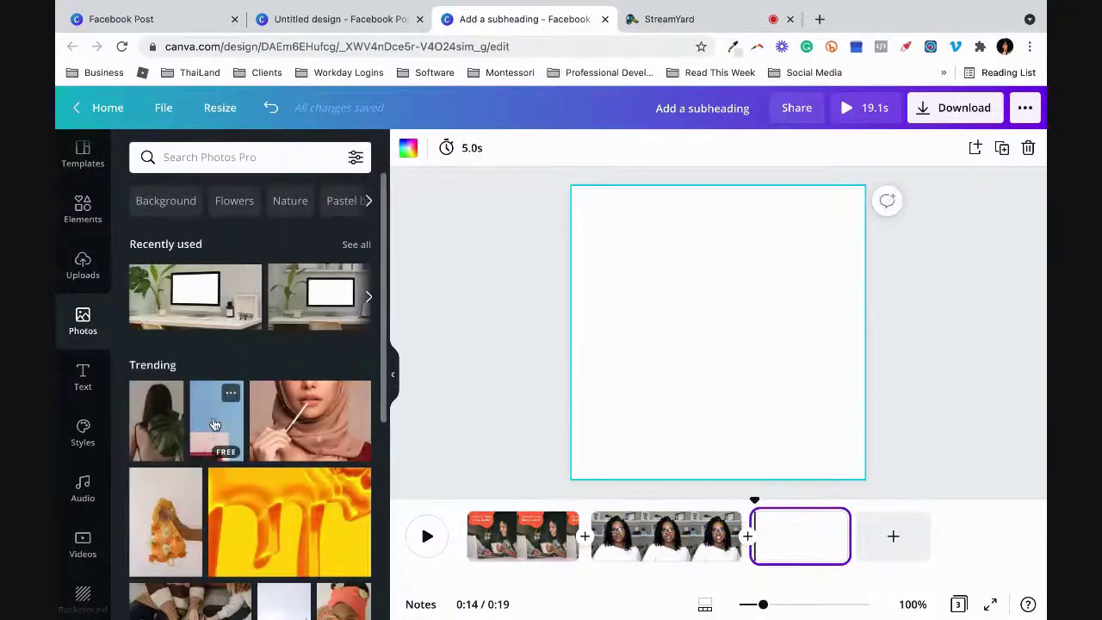
pyautogui.scroll(-5, 215, 422)
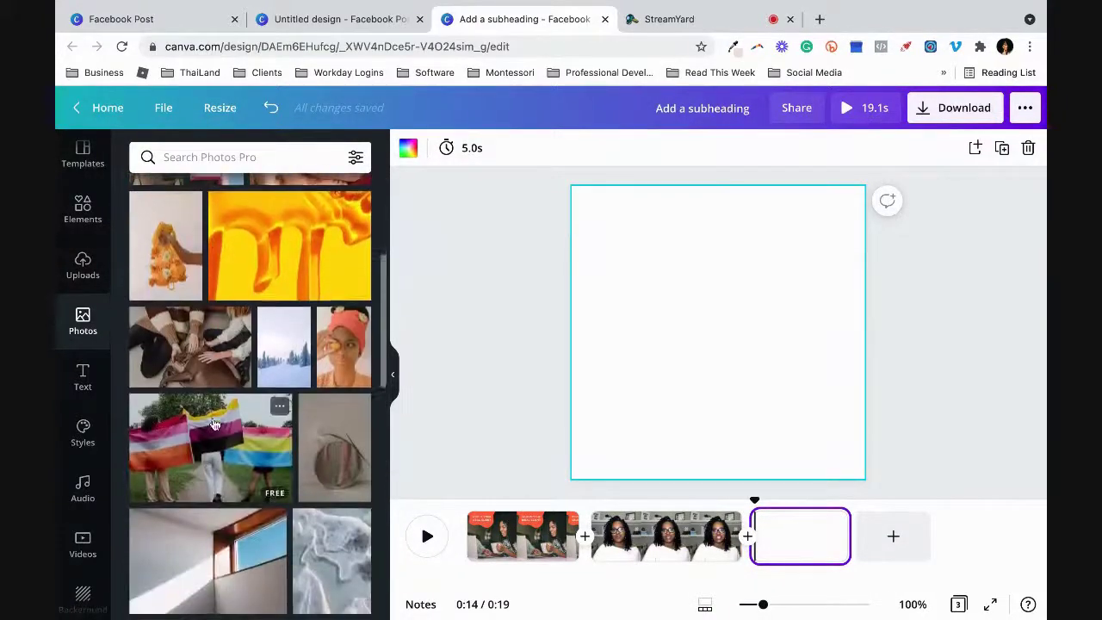
# Step: Look through the saved folders, including New Images and Images, for a photo for the third page
pyautogui.scroll(-10, 77, 465)
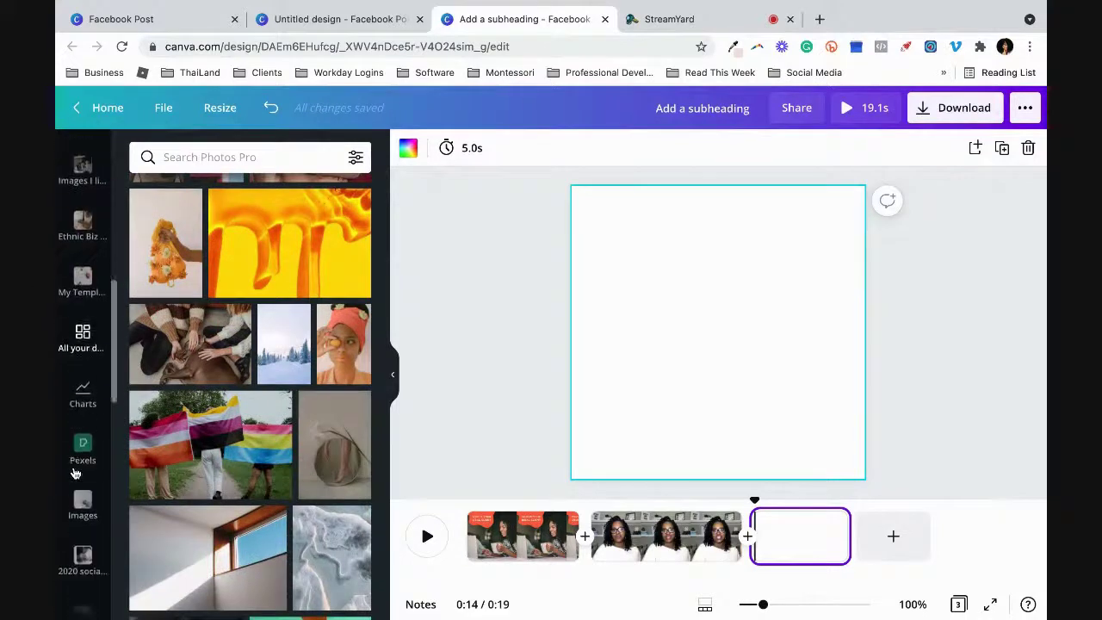
pyautogui.scroll(-6, 75, 473)
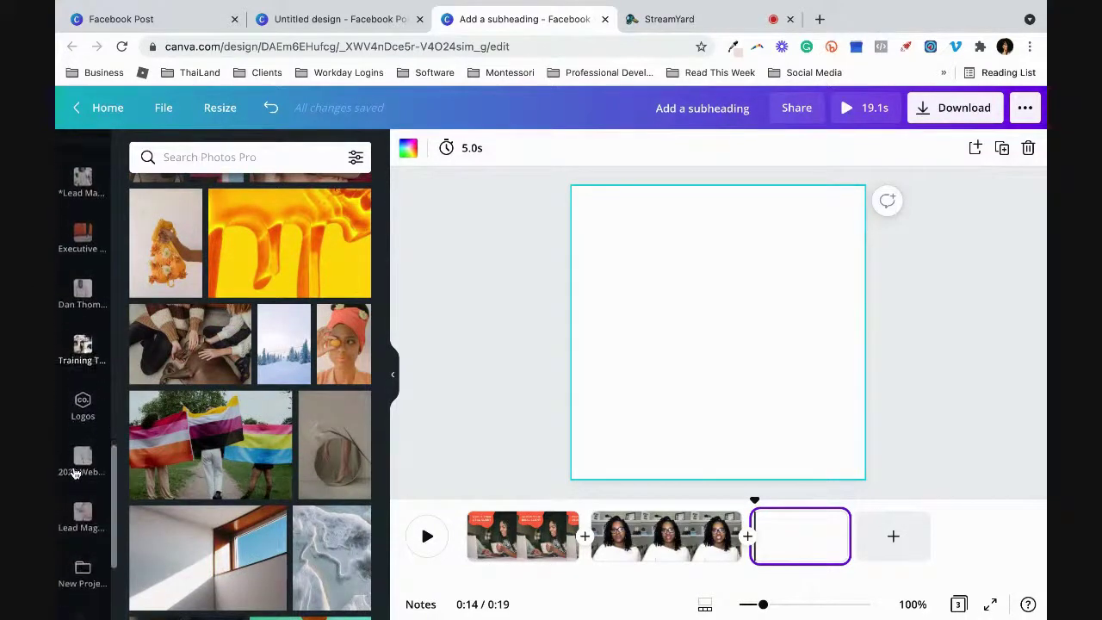
pyautogui.scroll(6, 75, 472)
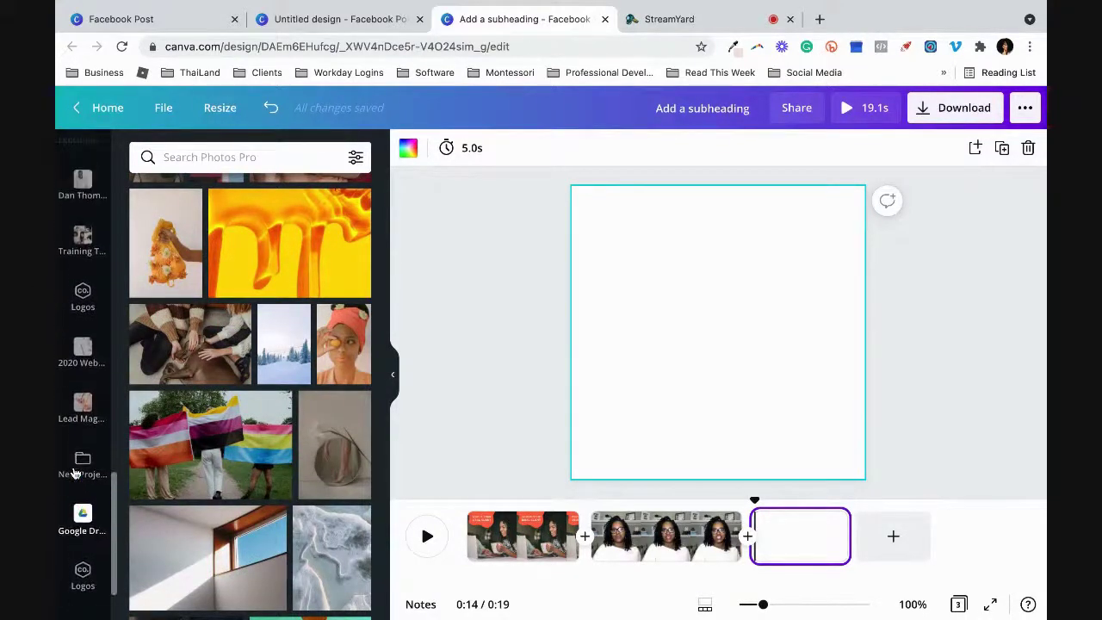
pyautogui.scroll(3, 75, 471)
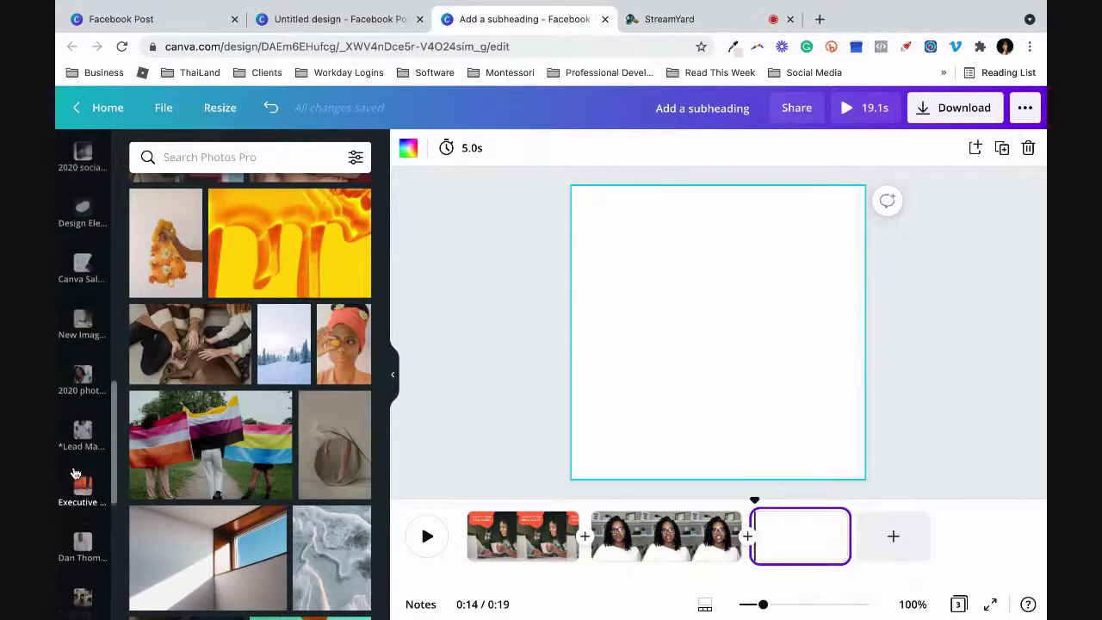
pyautogui.click(80, 333)
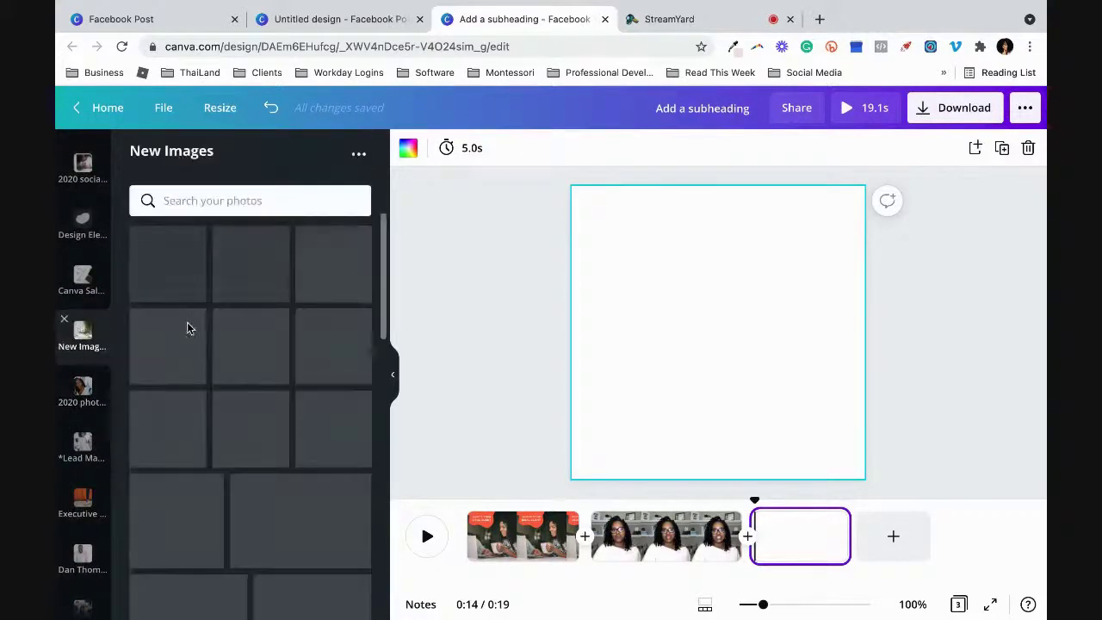
pyautogui.scroll(-1, 175, 375)
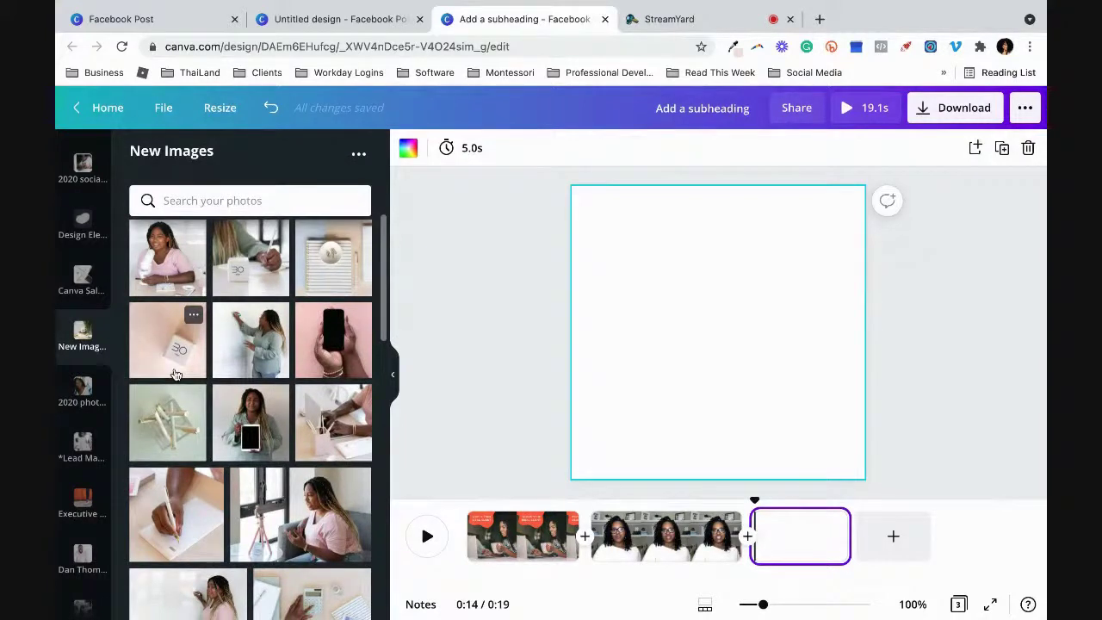
pyautogui.scroll(-2, 175, 374)
pyautogui.scroll(6, 61, 379)
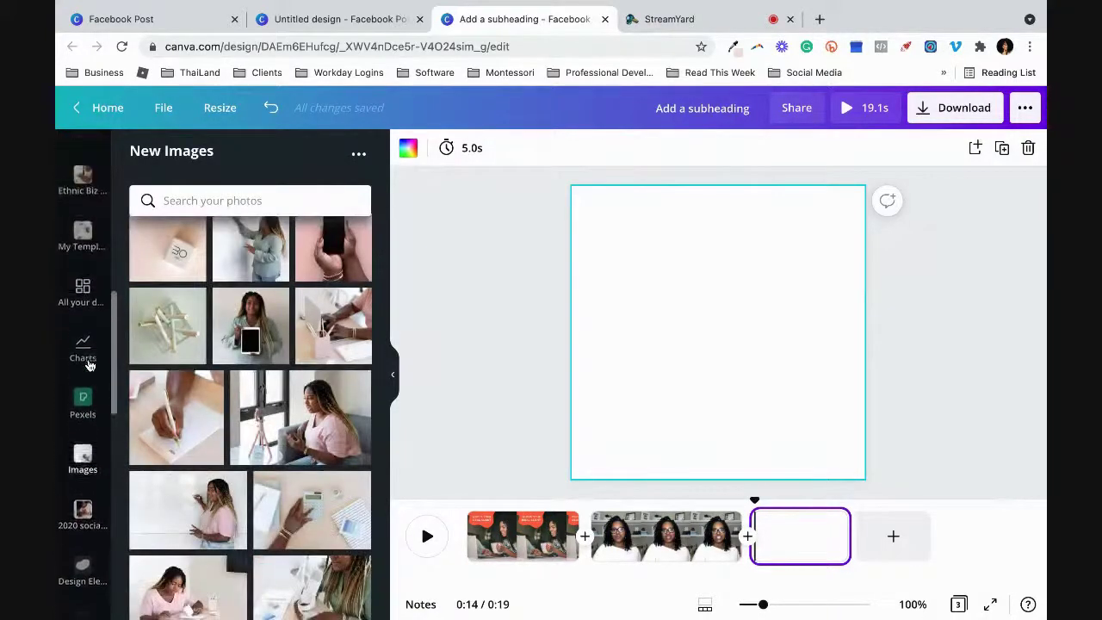
pyautogui.click(82, 462)
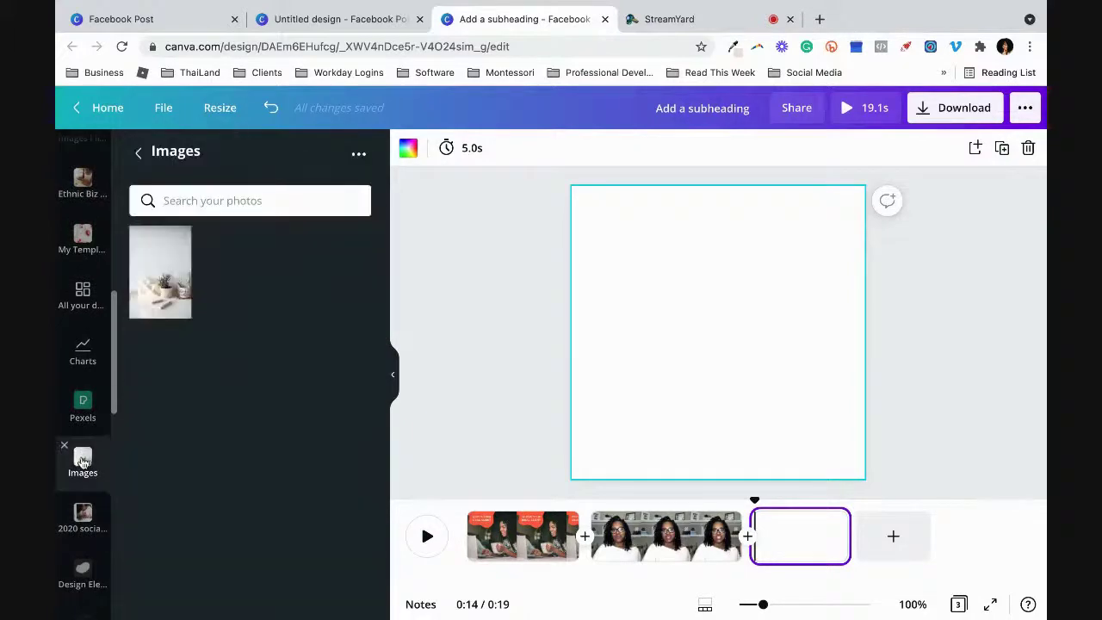
pyautogui.scroll(-4, 84, 517)
pyautogui.scroll(8, 85, 504)
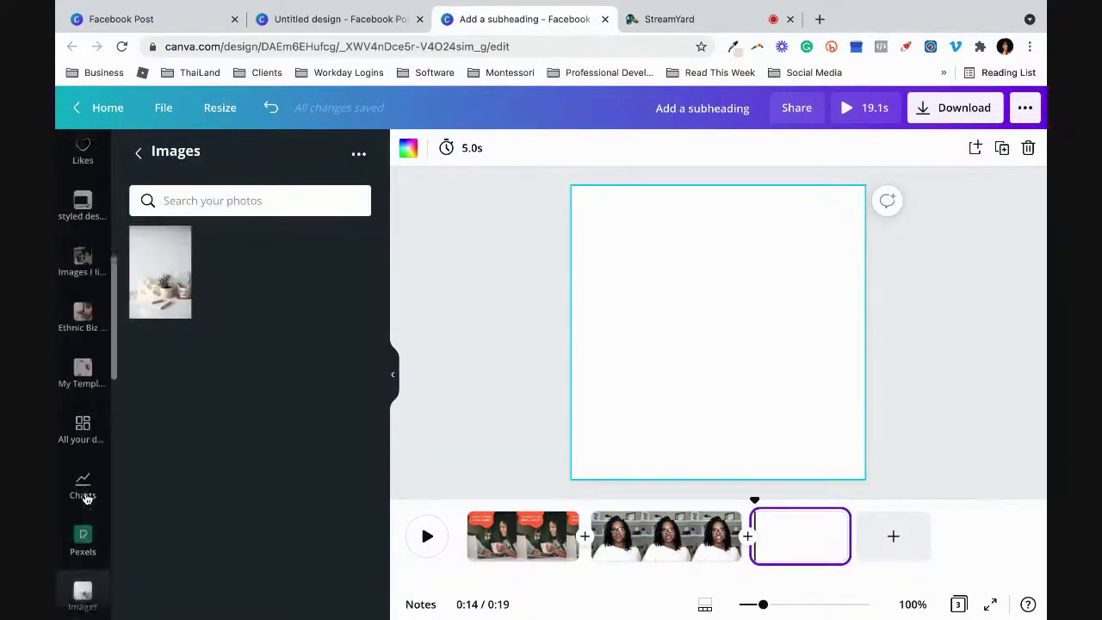
# Step: Fill the third page with the photo of two women talking at an office table from the Images I like folder
pyautogui.click(78, 294)
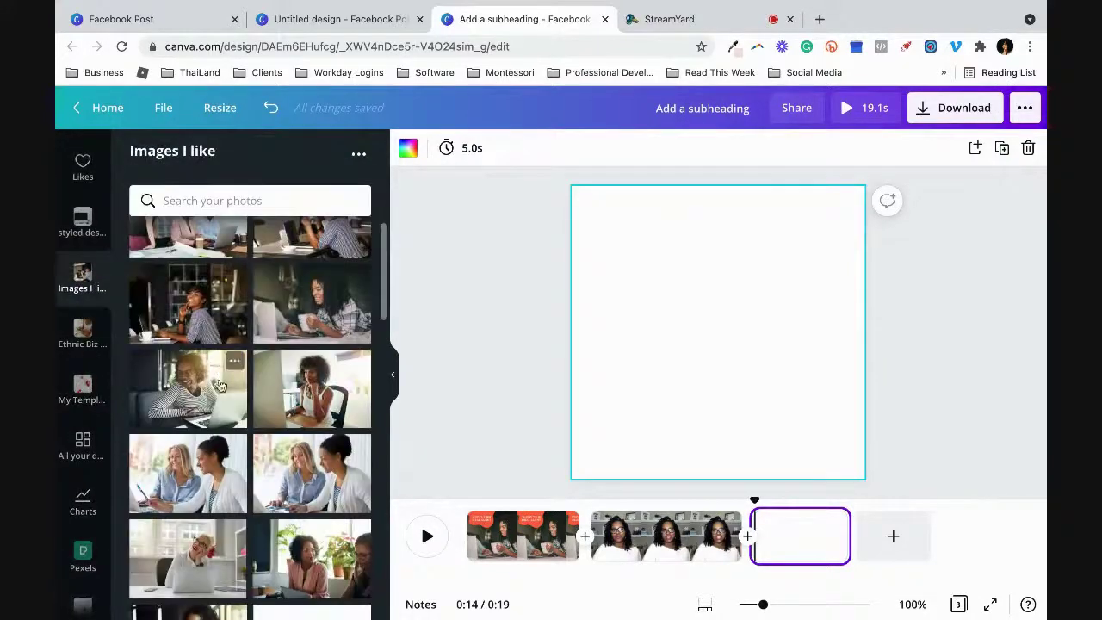
pyautogui.scroll(-3, 219, 385)
pyautogui.scroll(-3, 220, 384)
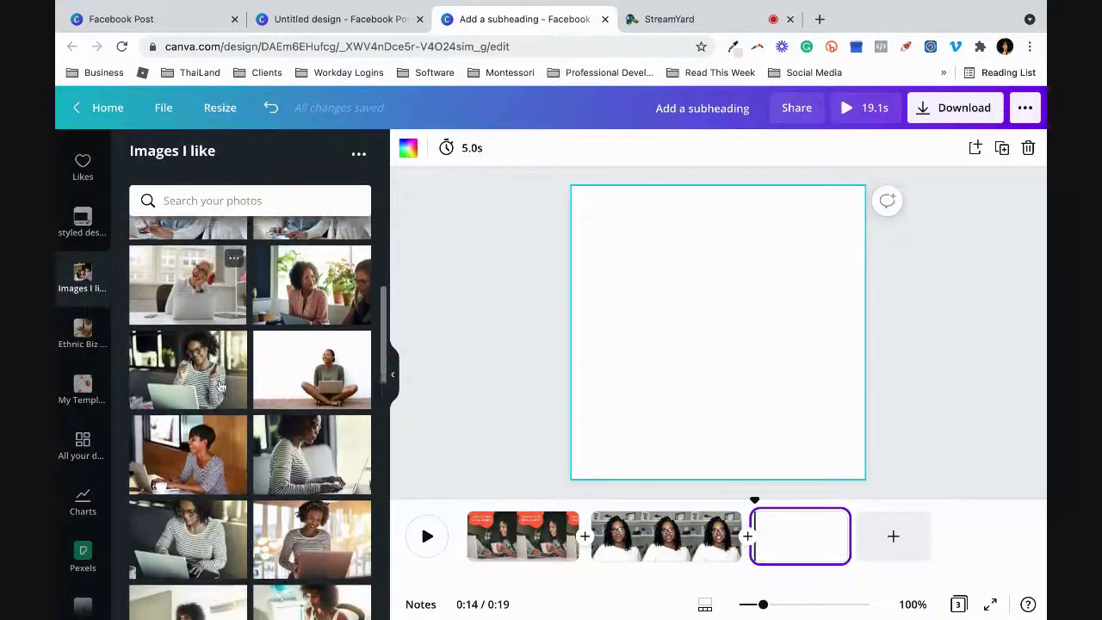
pyautogui.scroll(-3, 220, 385)
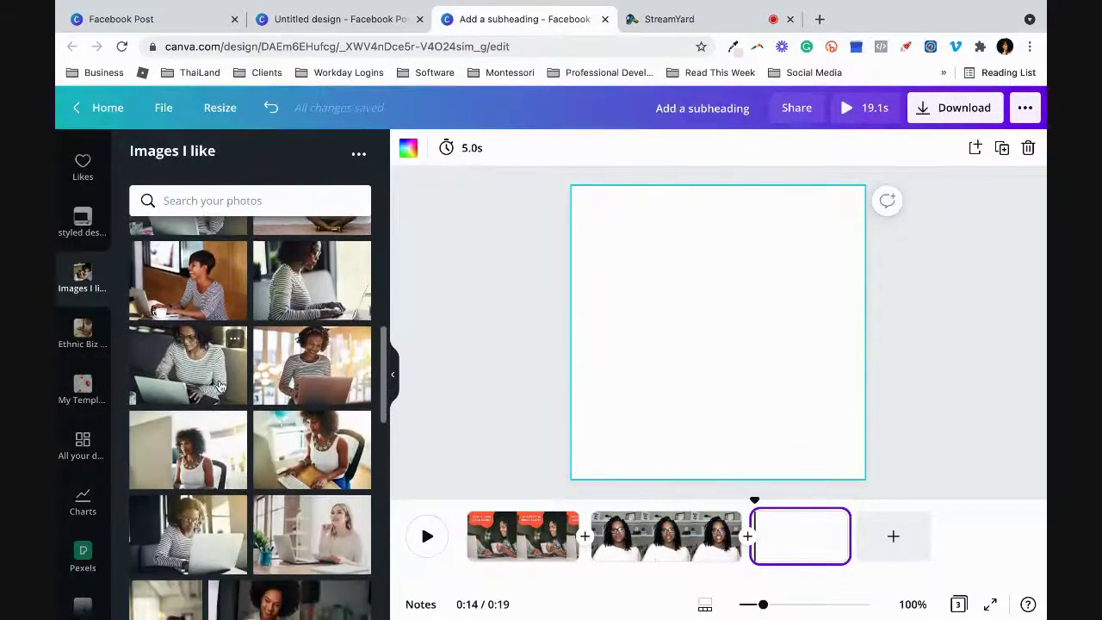
pyautogui.scroll(-3, 220, 385)
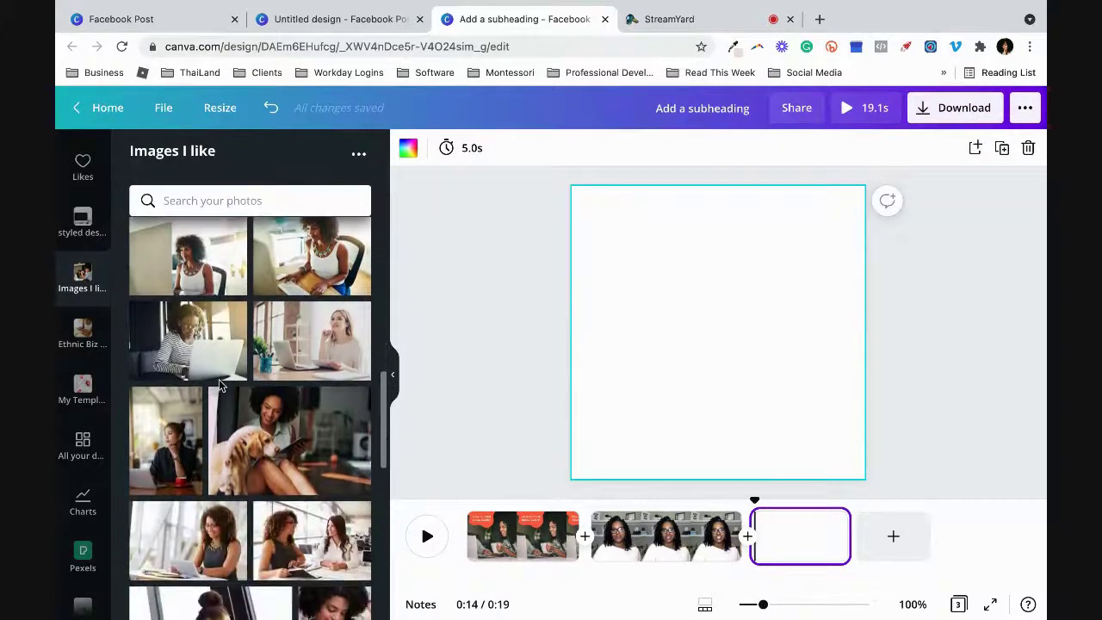
pyautogui.scroll(-3, 221, 387)
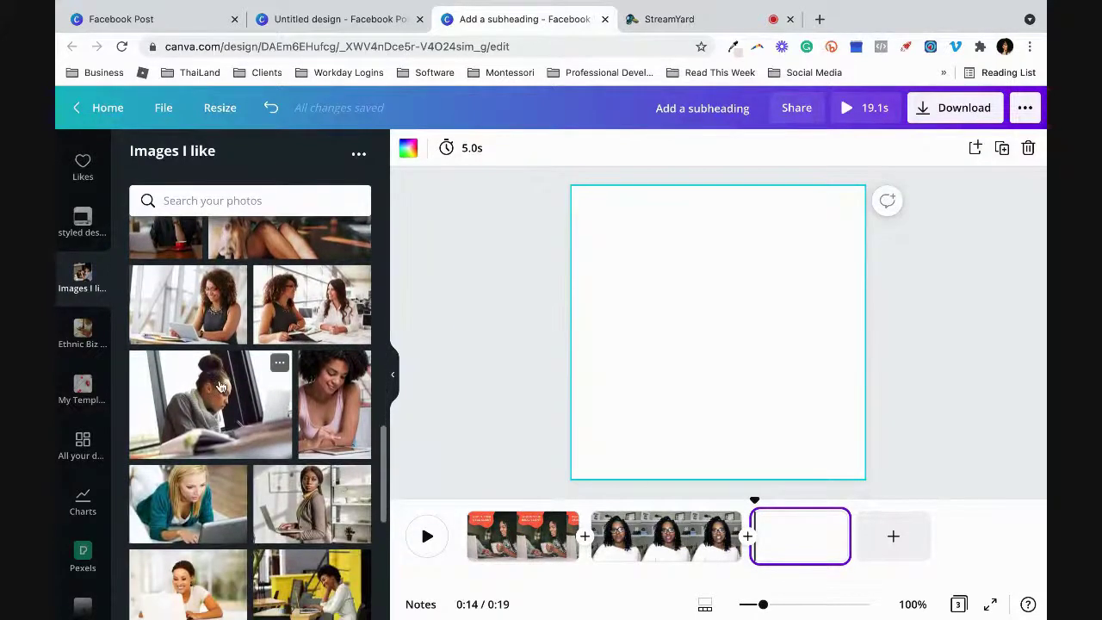
pyautogui.scroll(1, 221, 386)
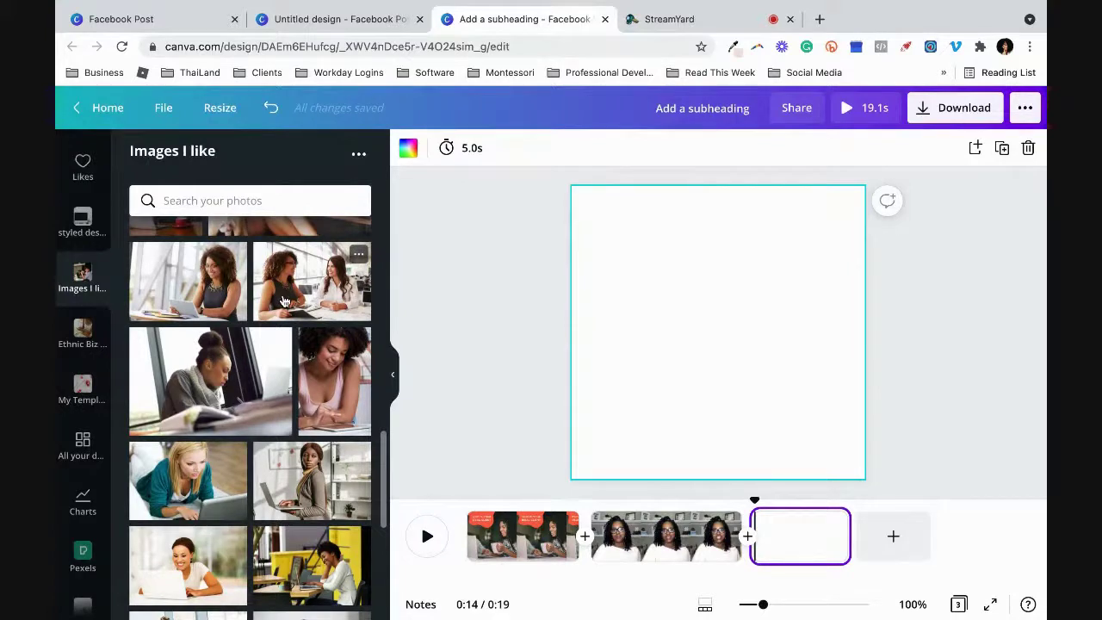
pyautogui.moveTo(284, 301); pyautogui.dragTo(593, 336)
# Step: Replace the third page's image with the folder's photo of the woman sitting cross-legged with a laptop against a white wall
pyautogui.scroll(5, 230, 317)
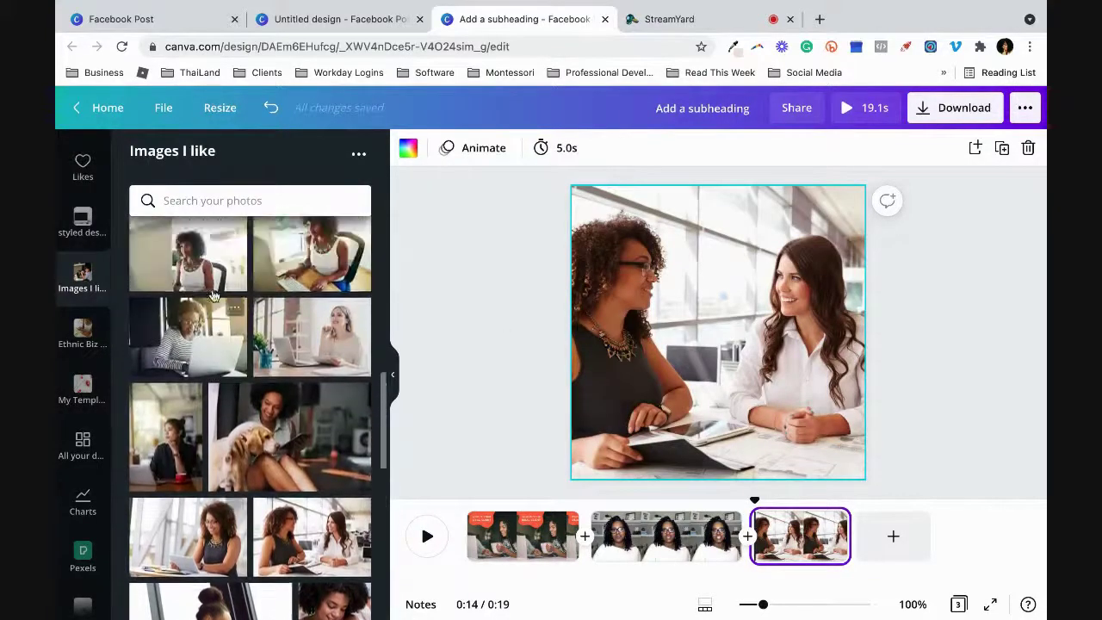
pyautogui.scroll(3, 279, 341)
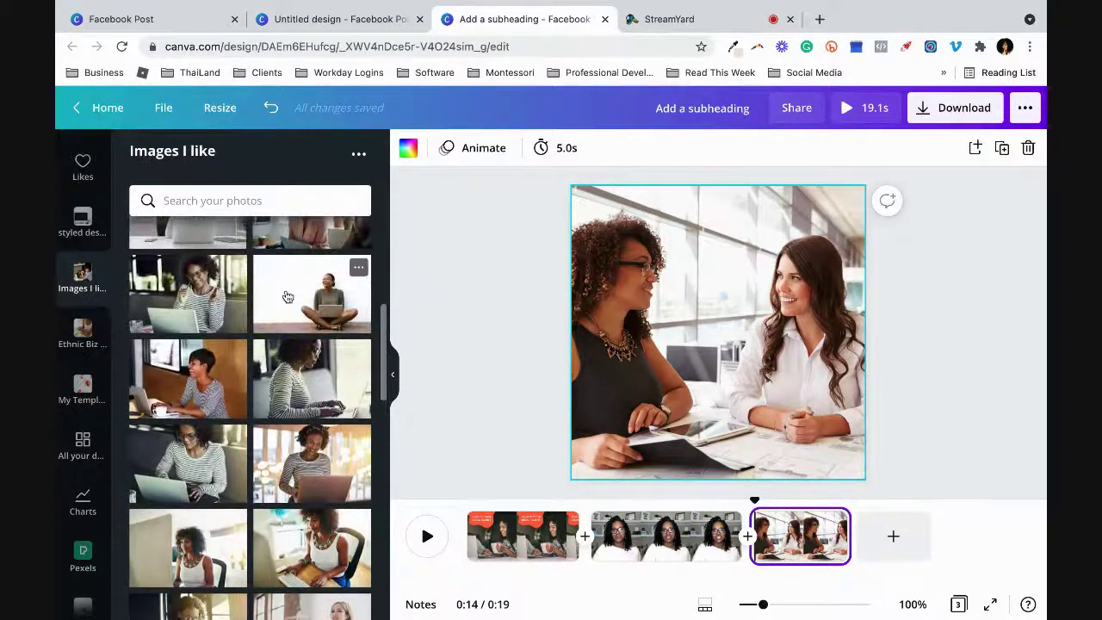
pyautogui.moveTo(285, 295); pyautogui.dragTo(588, 293)
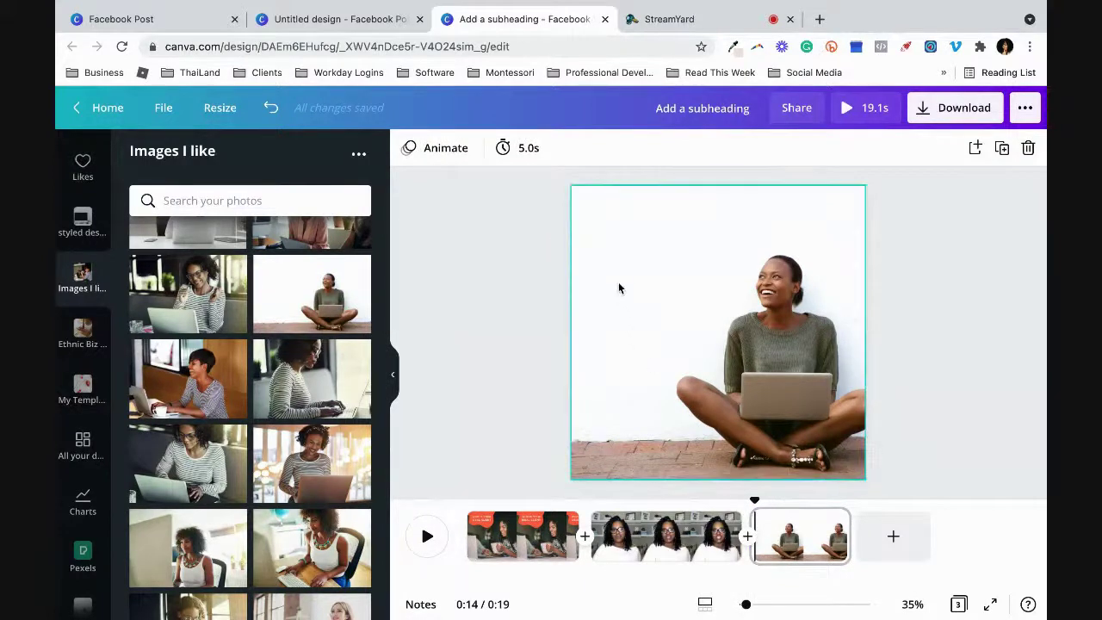
pyautogui.click(846, 538)
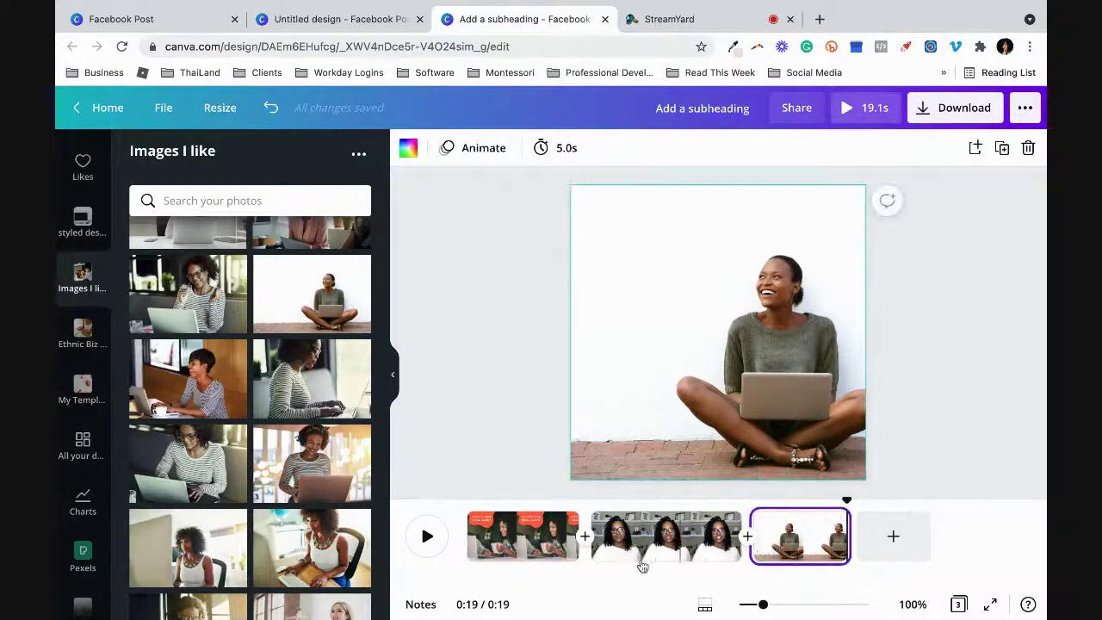
# Step: Add a blank fourth page and look through the stock video categories for a clip
pyautogui.click(896, 538)
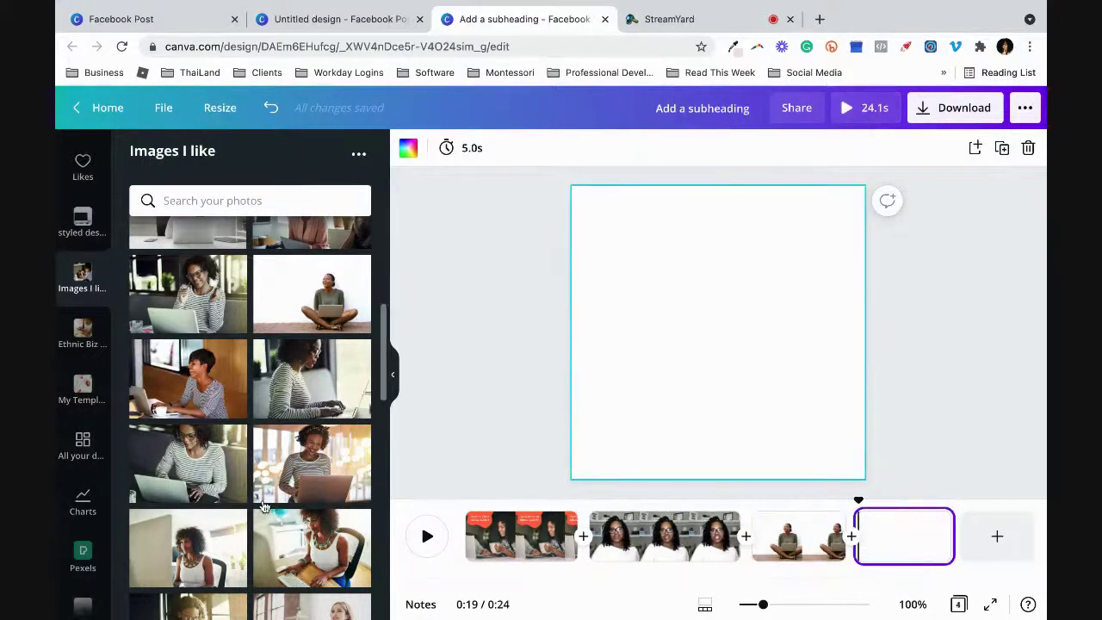
pyautogui.scroll(5, 84, 273)
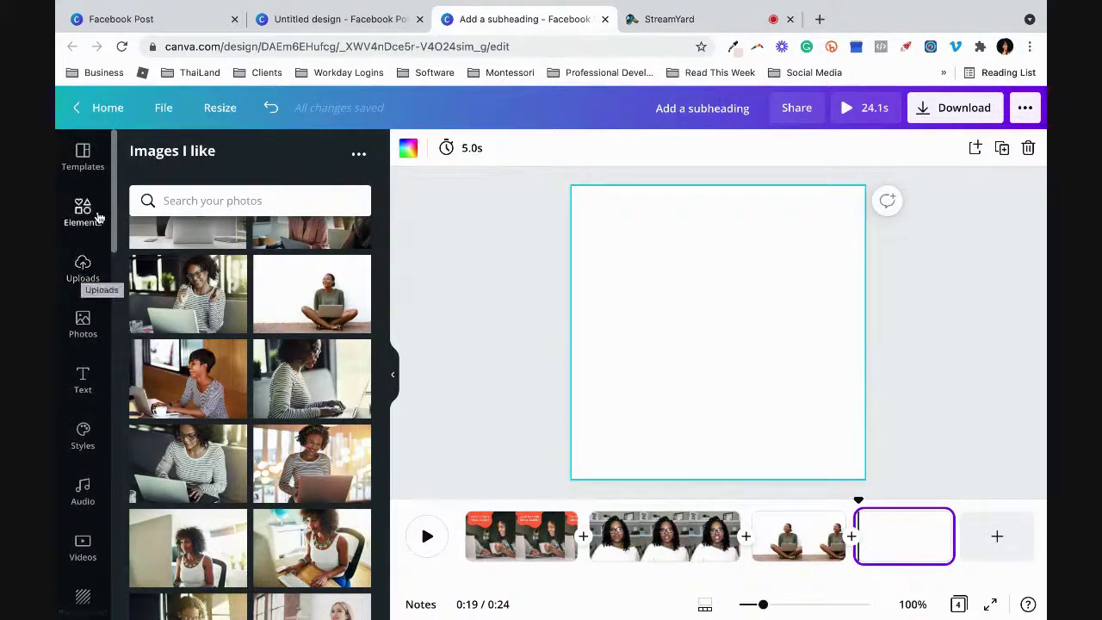
pyautogui.scroll(-5, 79, 385)
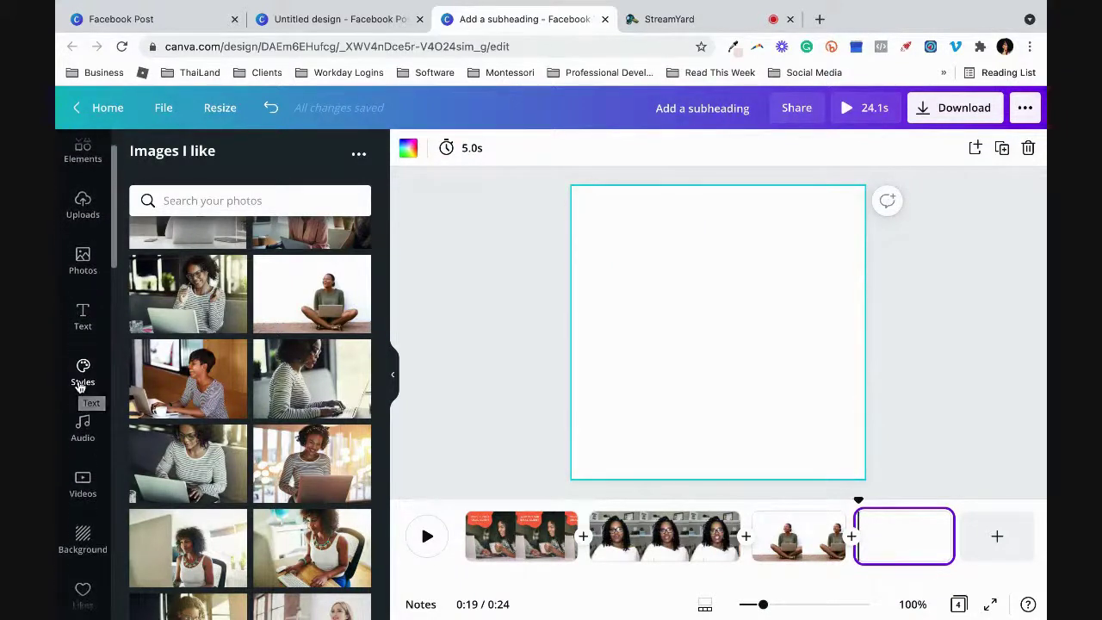
pyautogui.click(76, 343)
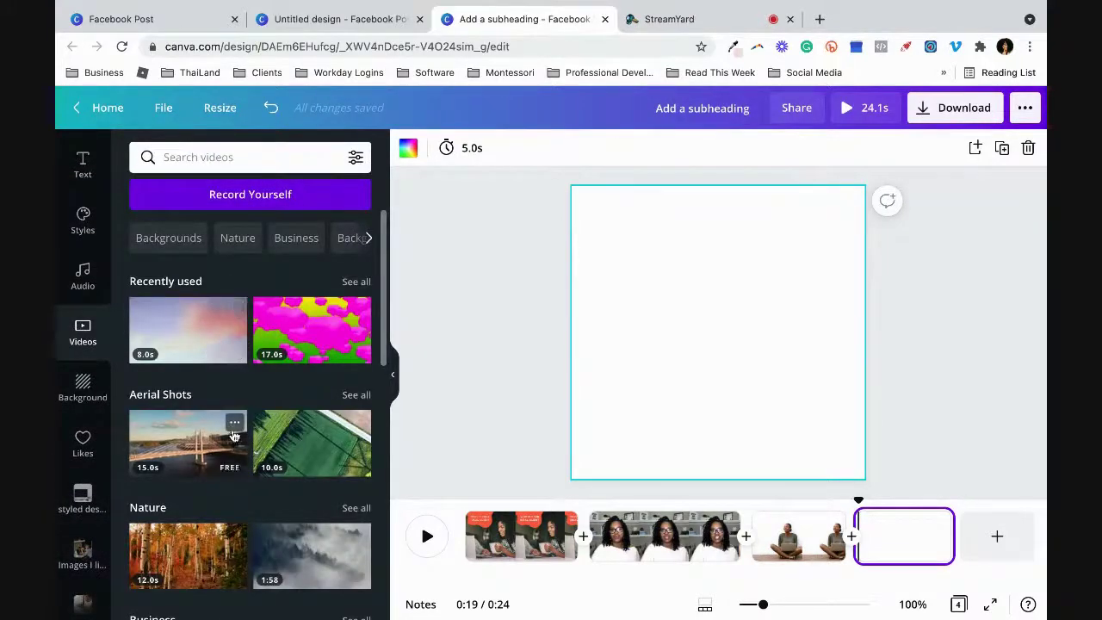
pyautogui.scroll(-3, 232, 434)
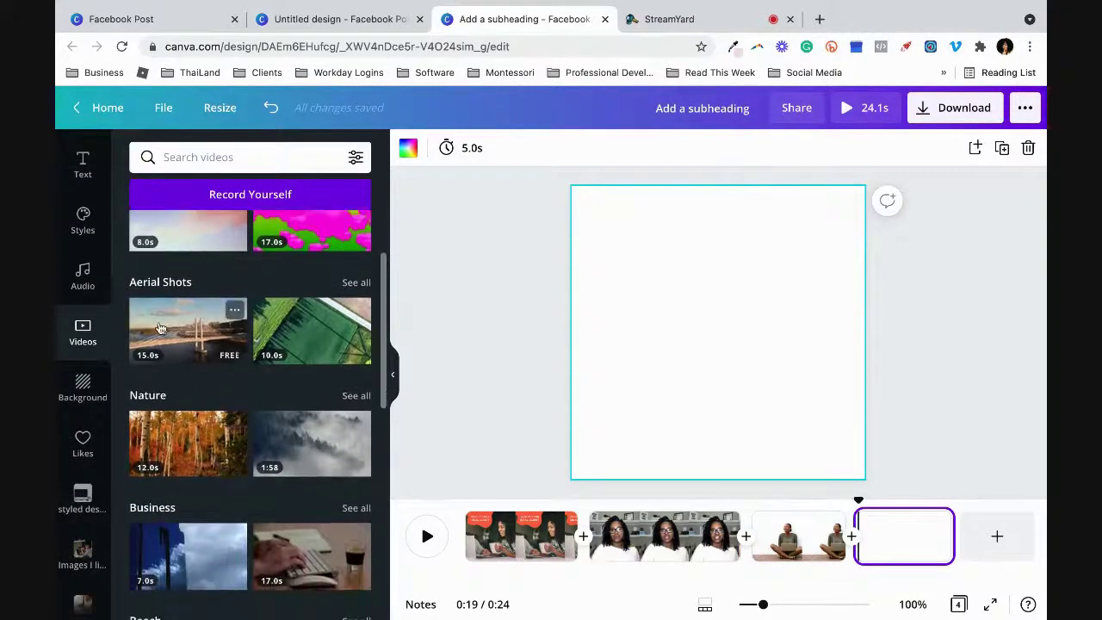
pyautogui.scroll(-5, 228, 388)
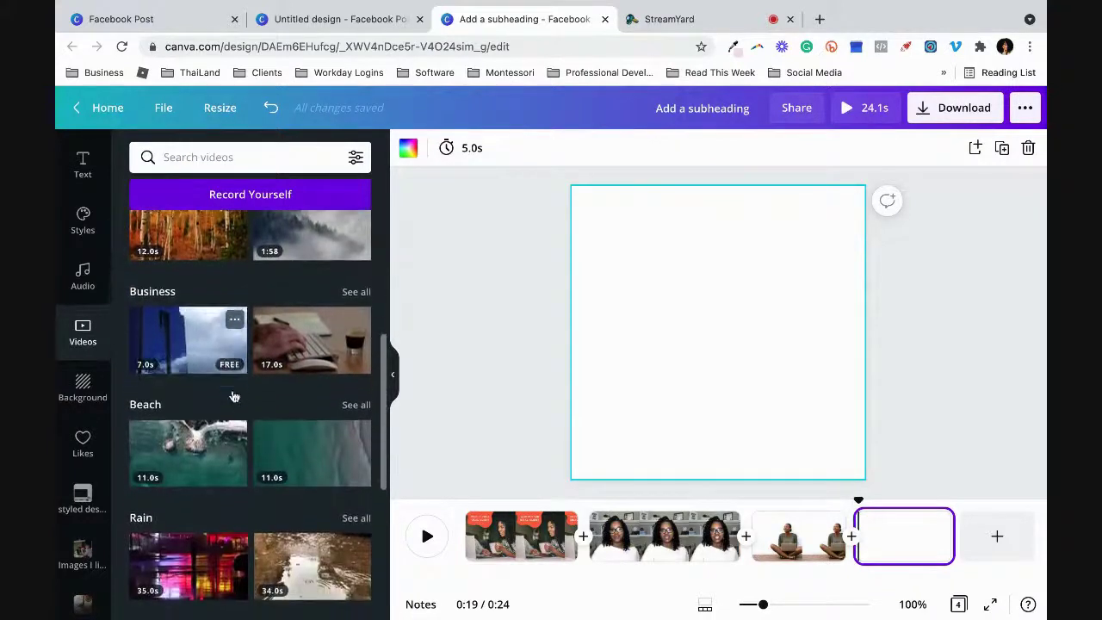
pyautogui.scroll(-2, 233, 397)
pyautogui.scroll(3, 231, 388)
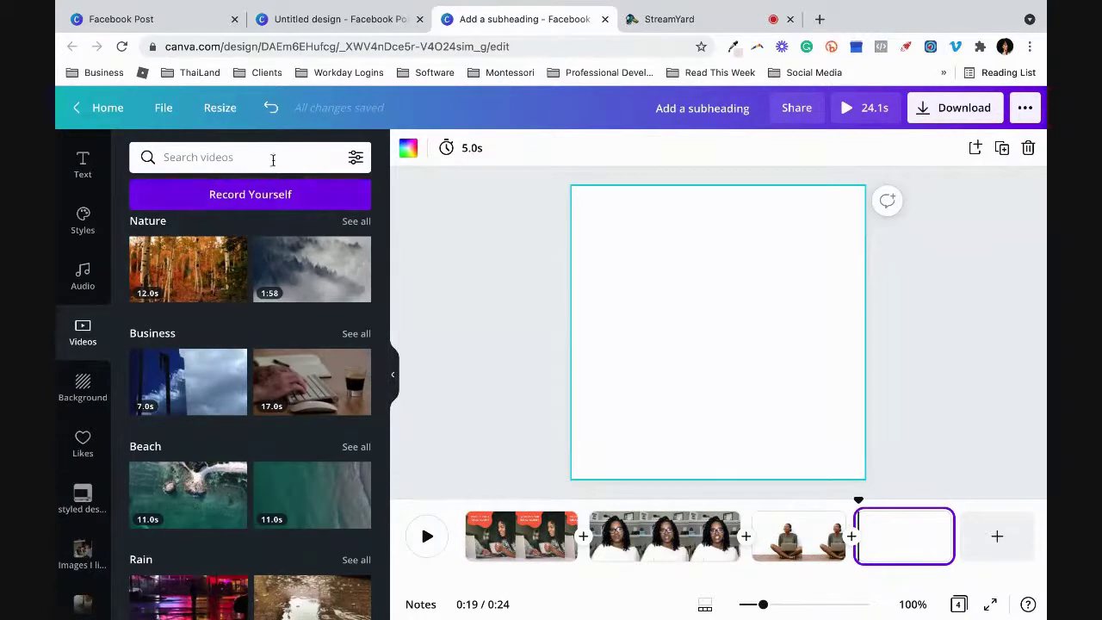
# Step: Try the 7-second Business clip of clouds beside a building on the fourth page, and delete it
pyautogui.click(170, 401)
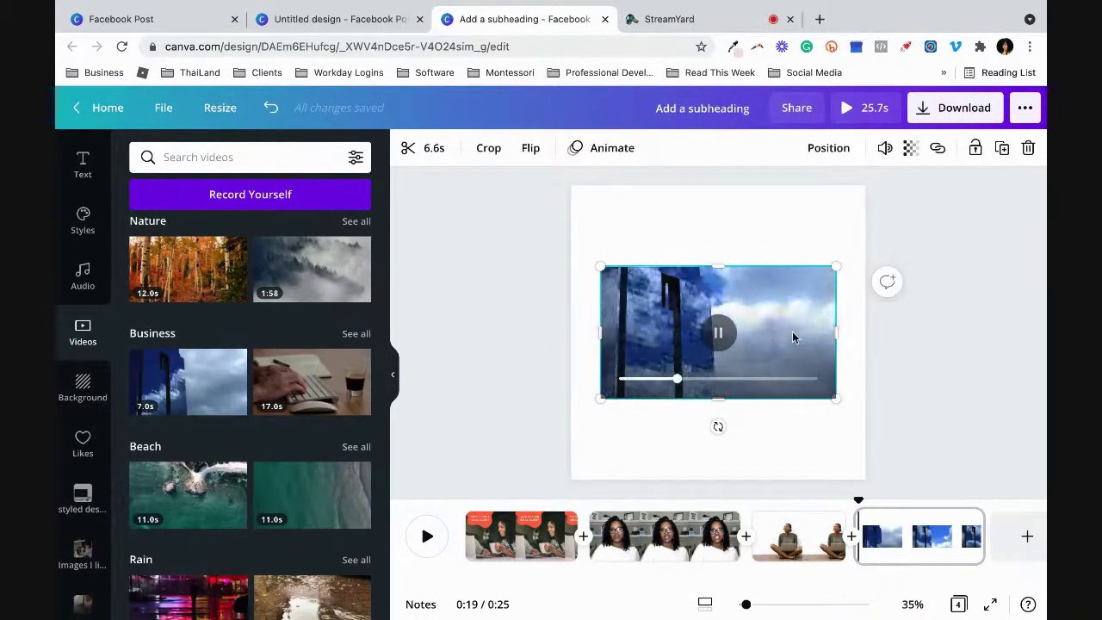
pyautogui.press('Delete')
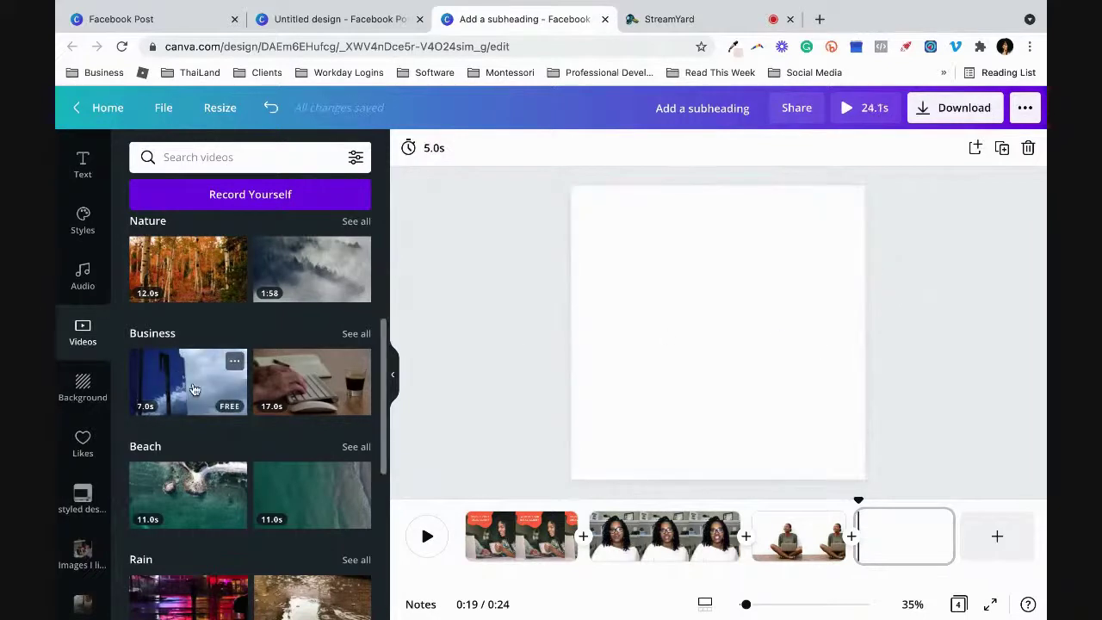
# Step: Fill the fourth page with the 20-second Business stock video of a bearded man and a curly-haired woman talking
pyautogui.scroll(-1, 195, 390)
pyautogui.click(357, 308)
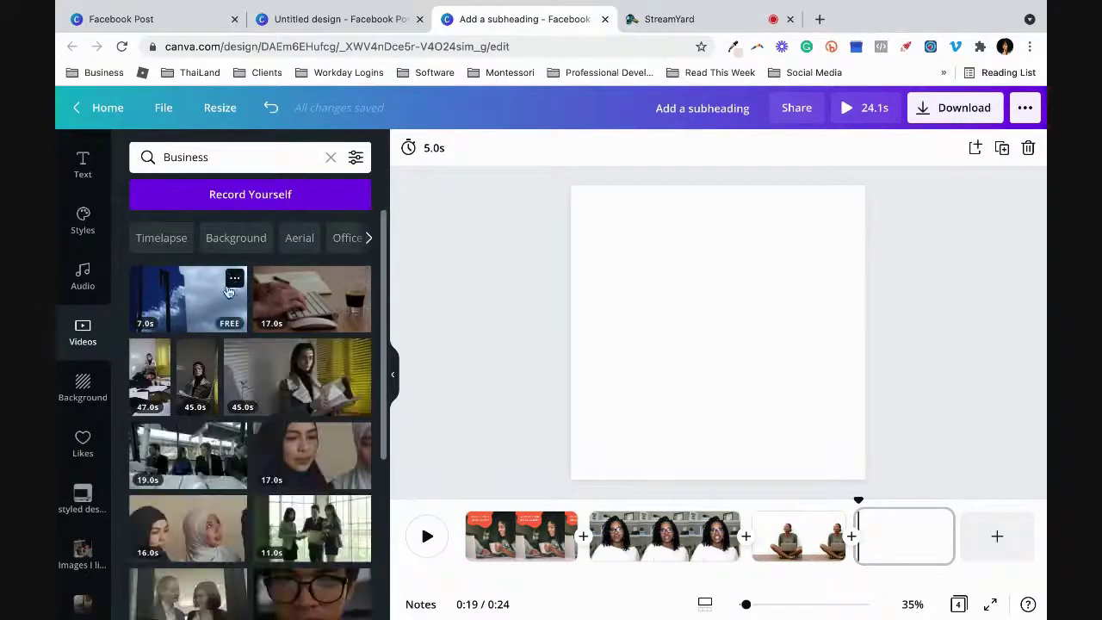
pyautogui.scroll(-2, 231, 350)
pyautogui.scroll(-2, 231, 350)
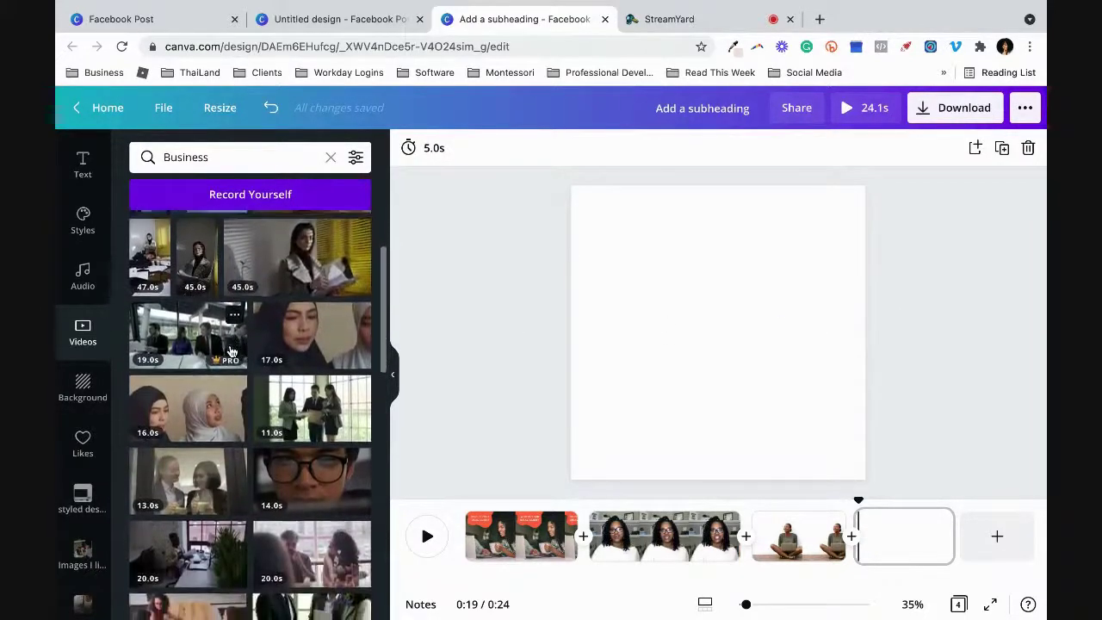
pyautogui.scroll(3, 231, 351)
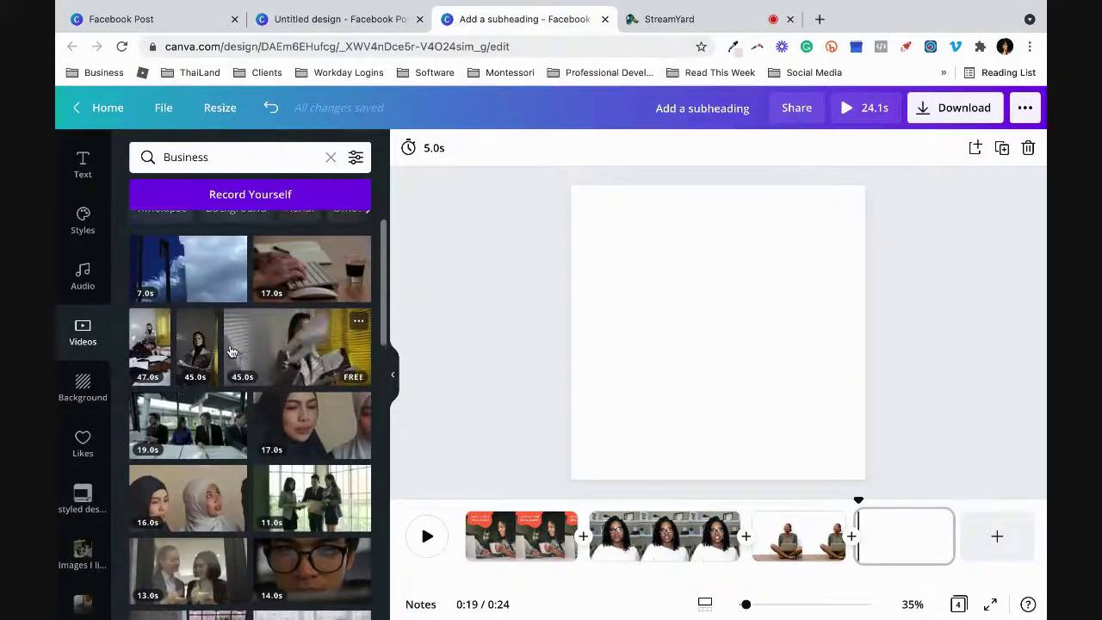
pyautogui.scroll(-4, 231, 352)
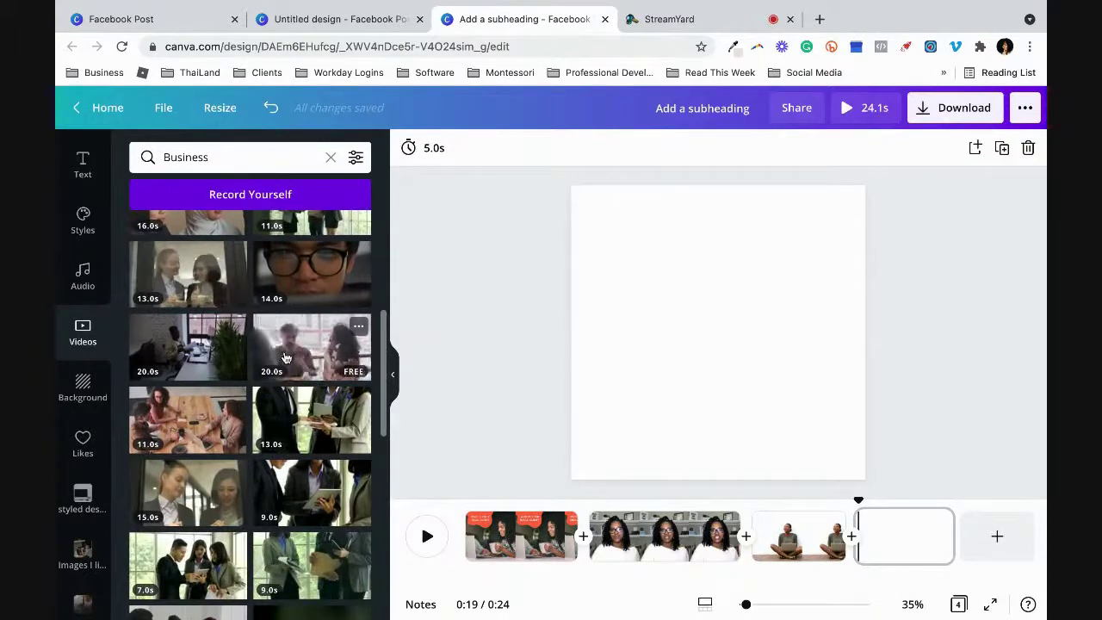
pyautogui.moveTo(286, 356); pyautogui.dragTo(588, 342)
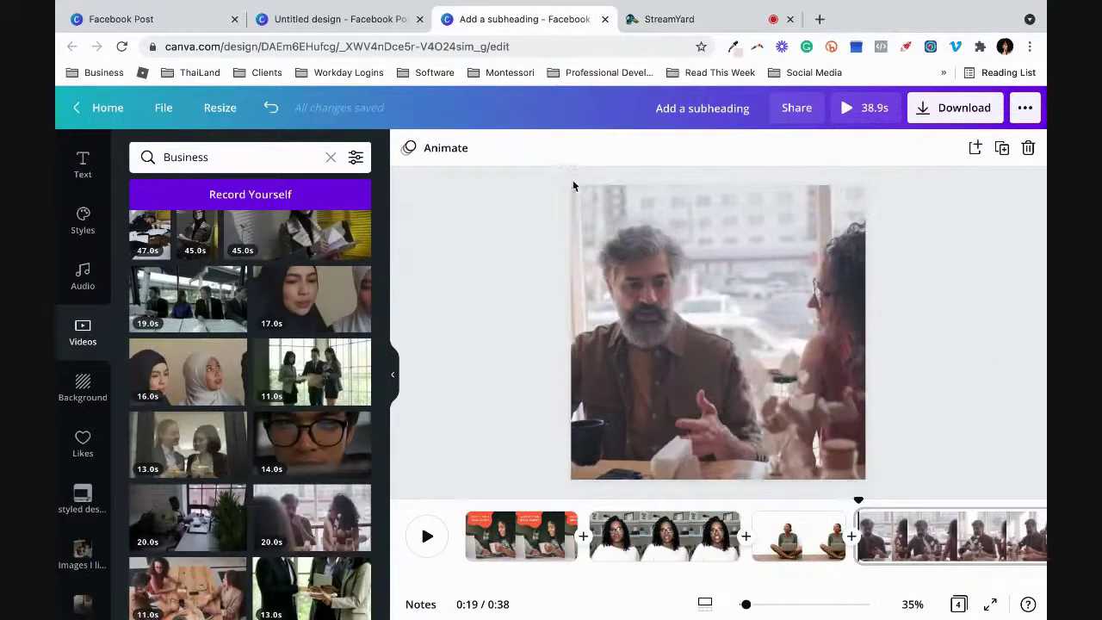
# Step: Reposition the video within the fourth page's crop so that both the man and the woman are in frame
pyautogui.click(709, 275)
pyautogui.click(538, 151)
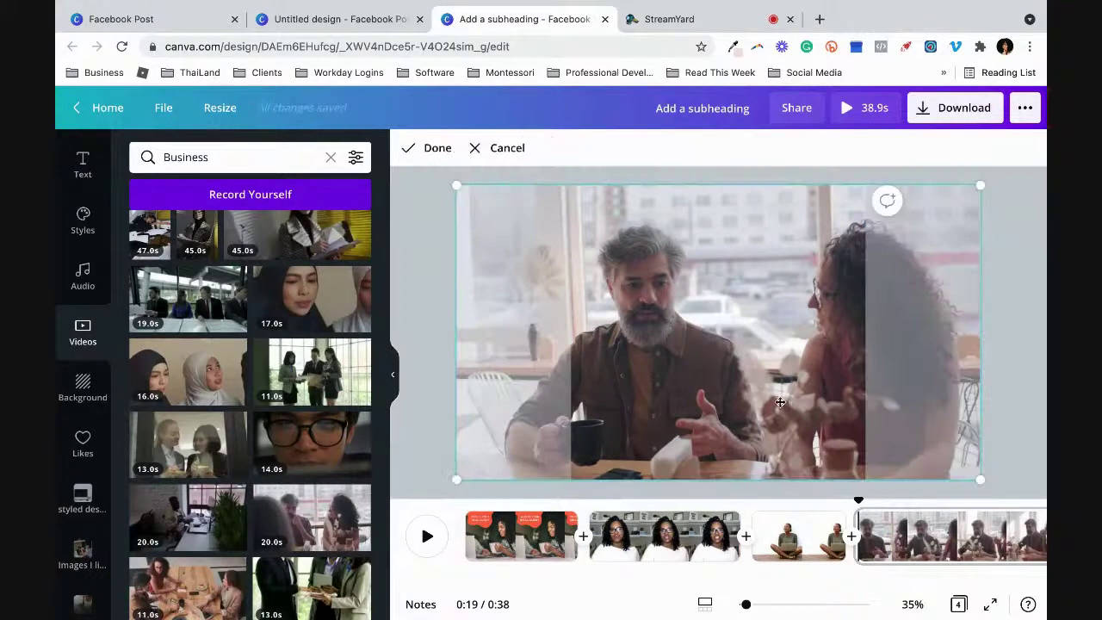
pyautogui.moveTo(775, 401); pyautogui.dragTo(552, 304)
pyautogui.click(435, 151)
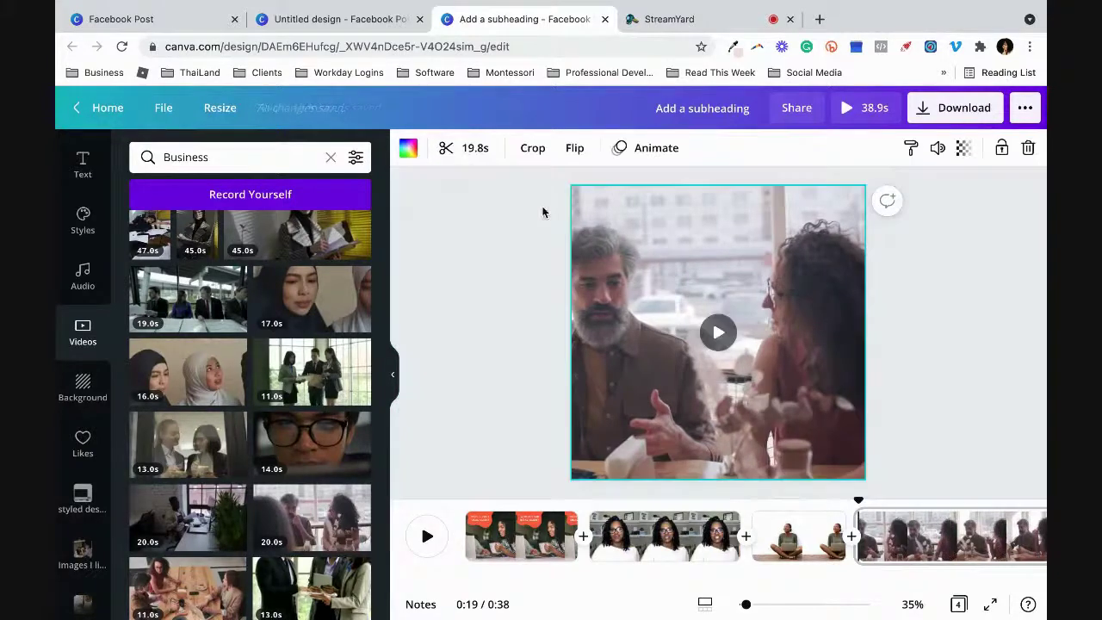
pyautogui.click(931, 372)
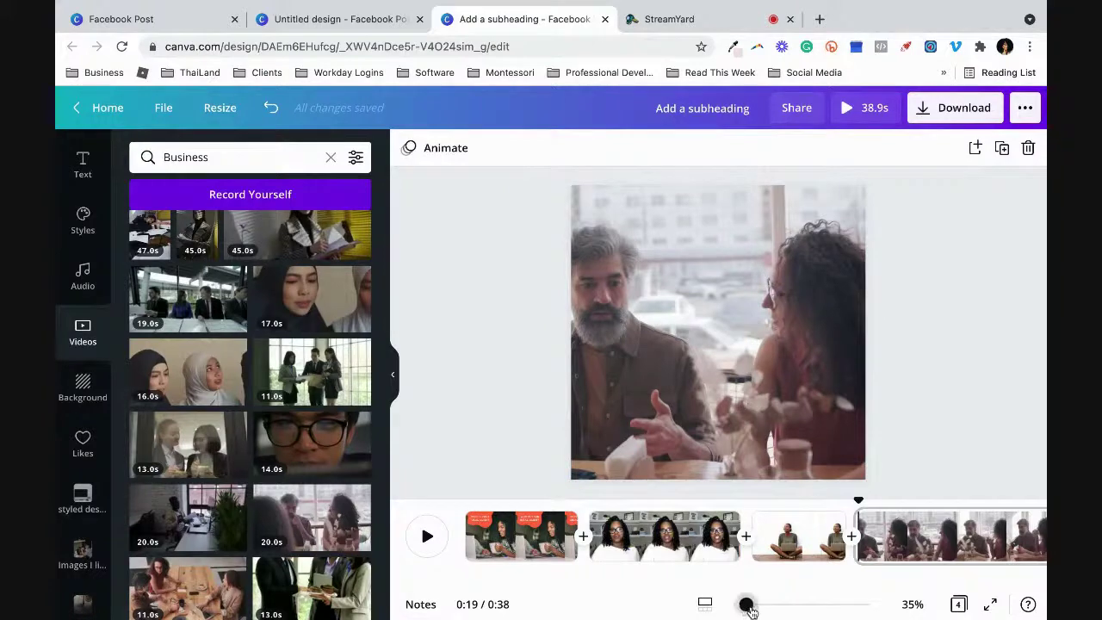
# Step: Trim the end of the fourth page's video clip so that it runs about 10 seconds
pyautogui.moveTo(749, 609); pyautogui.dragTo(746, 604)
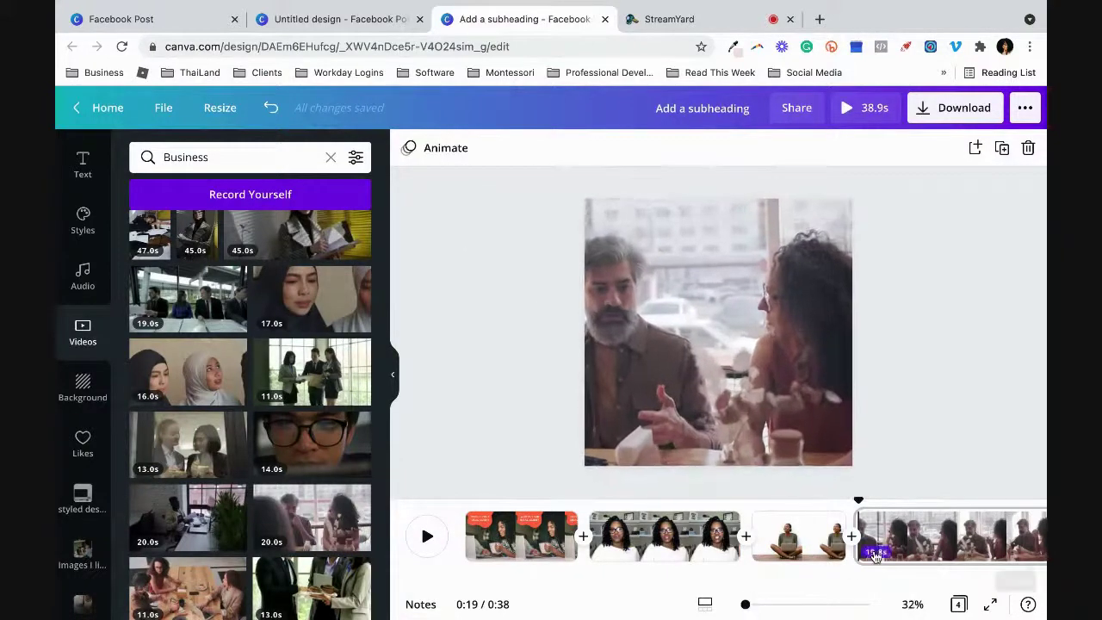
pyautogui.hscroll(5, 874, 556)
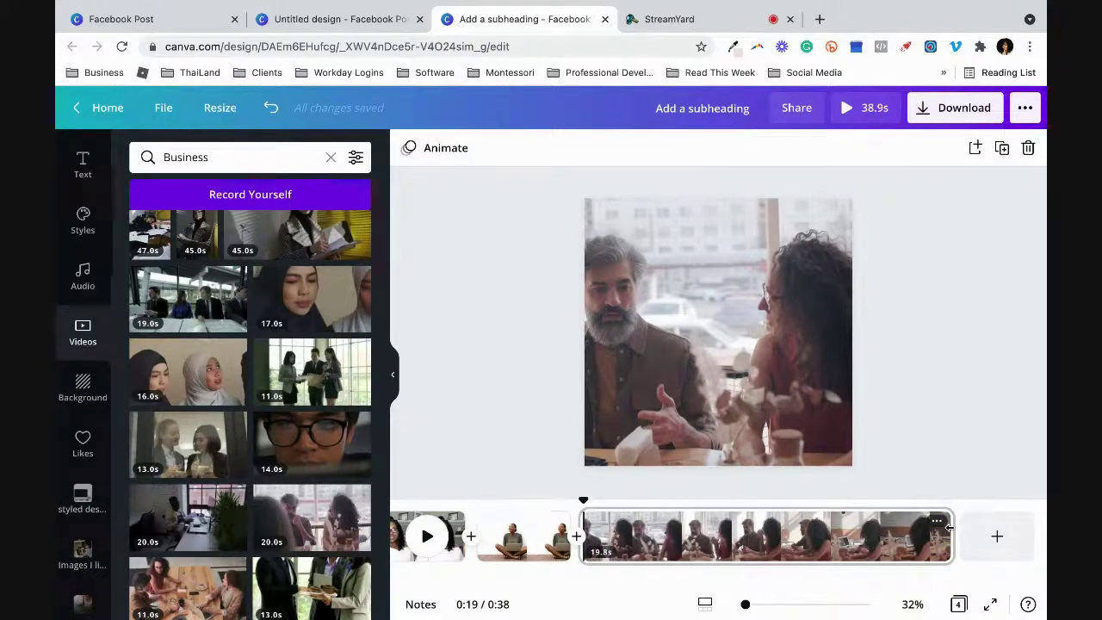
pyautogui.moveTo(948, 527); pyautogui.dragTo(773, 531)
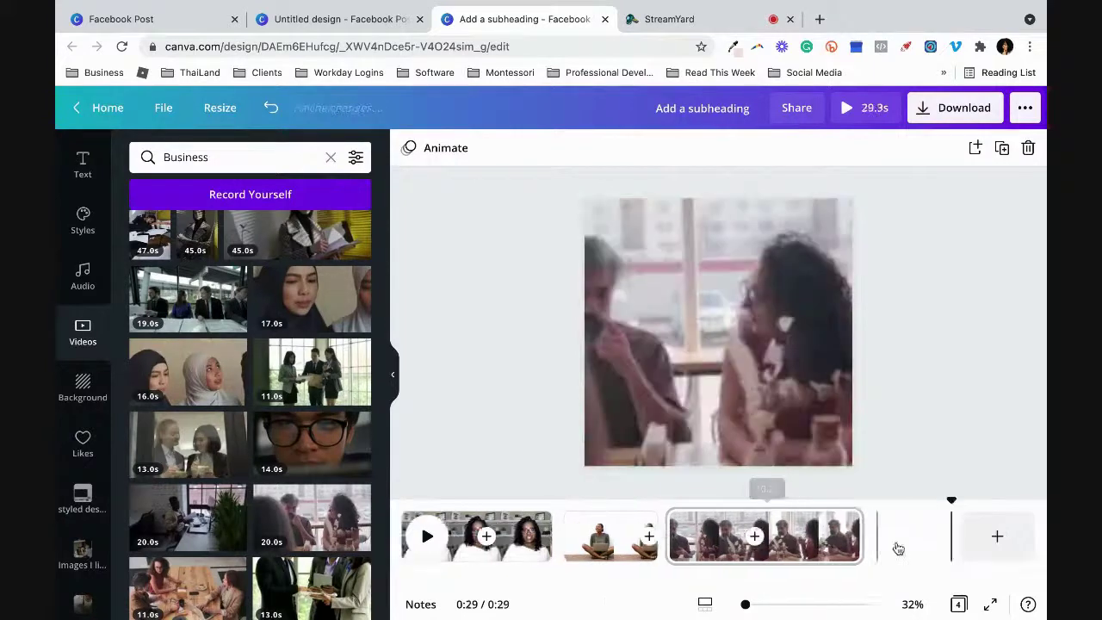
pyautogui.click(896, 546)
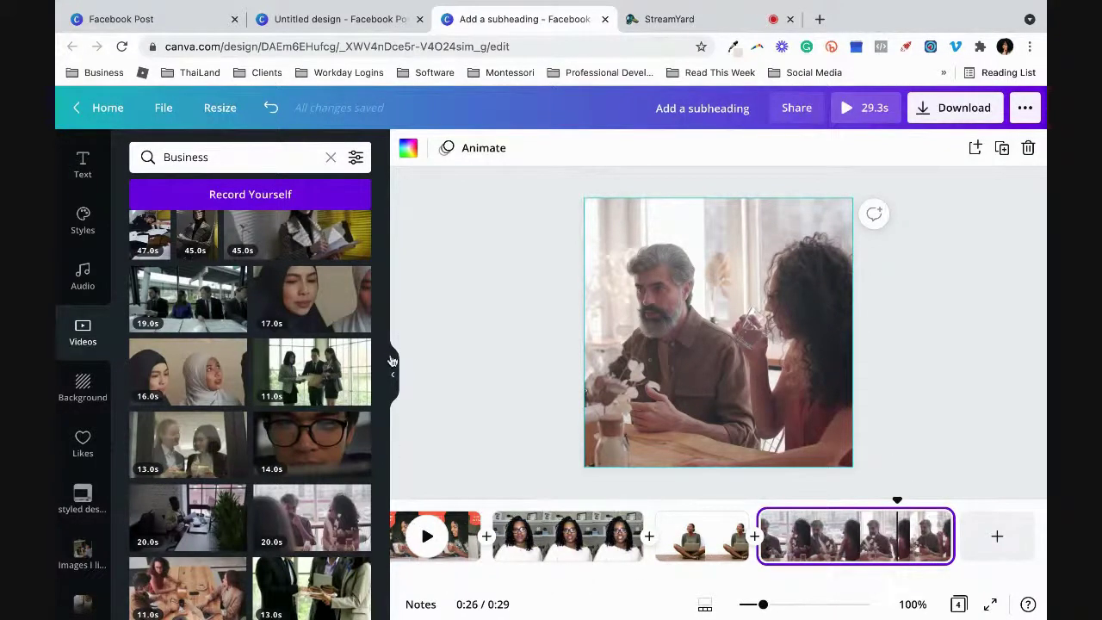
# Step: Add a blank fifth page after the video page of the man and woman talking
pyautogui.click(996, 538)
pyautogui.scroll(5, 227, 387)
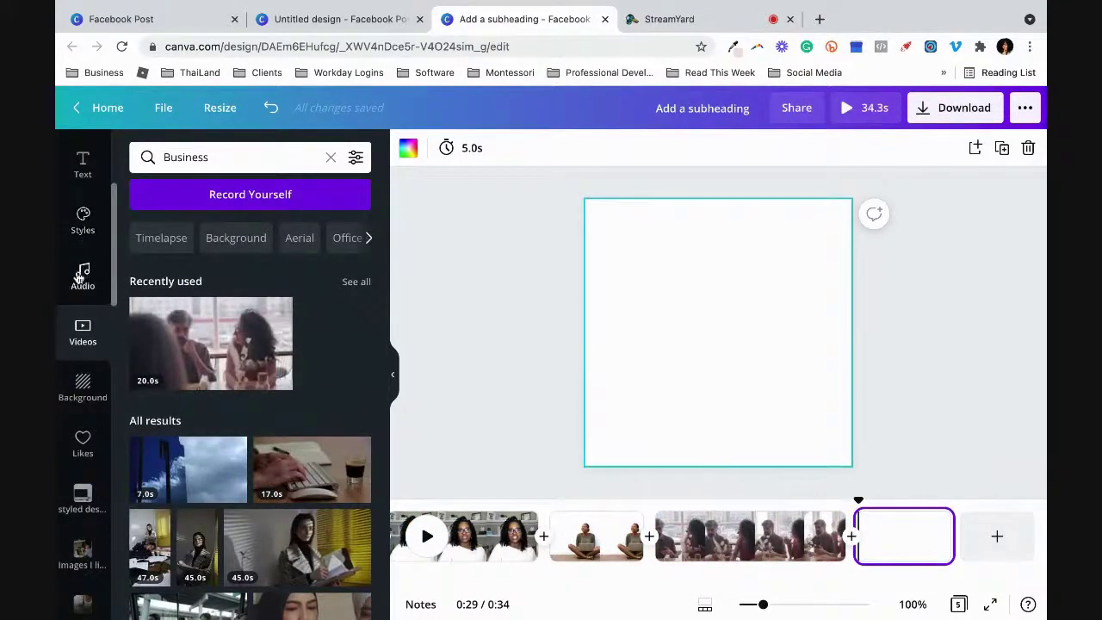
pyautogui.scroll(-5, 79, 284)
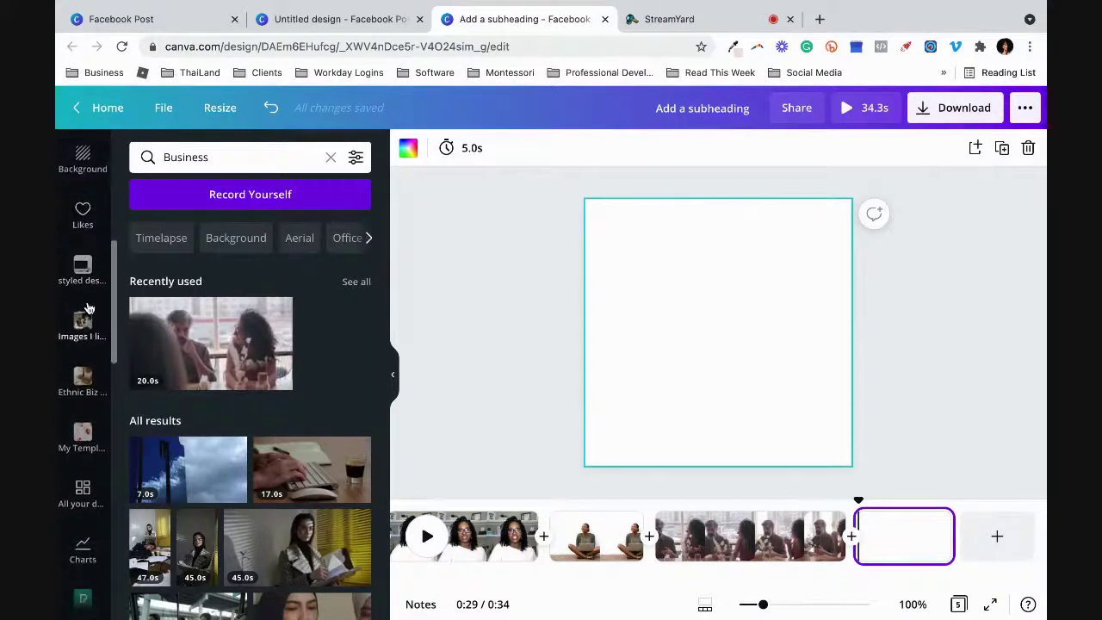
pyautogui.scroll(1, 86, 310)
pyautogui.scroll(-3, 84, 317)
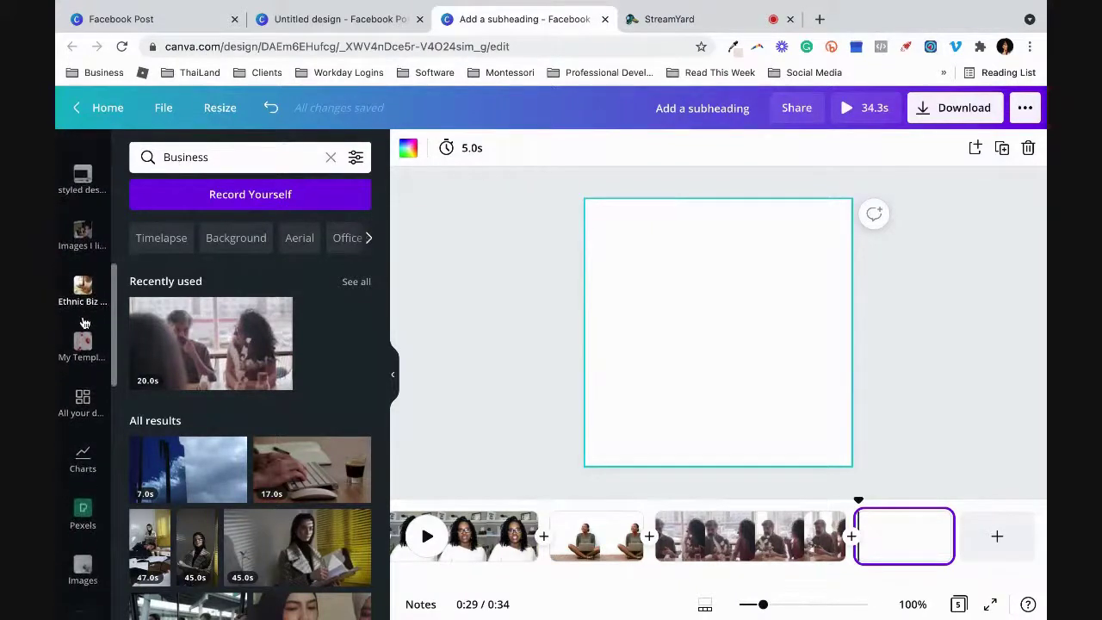
pyautogui.scroll(-5, 85, 323)
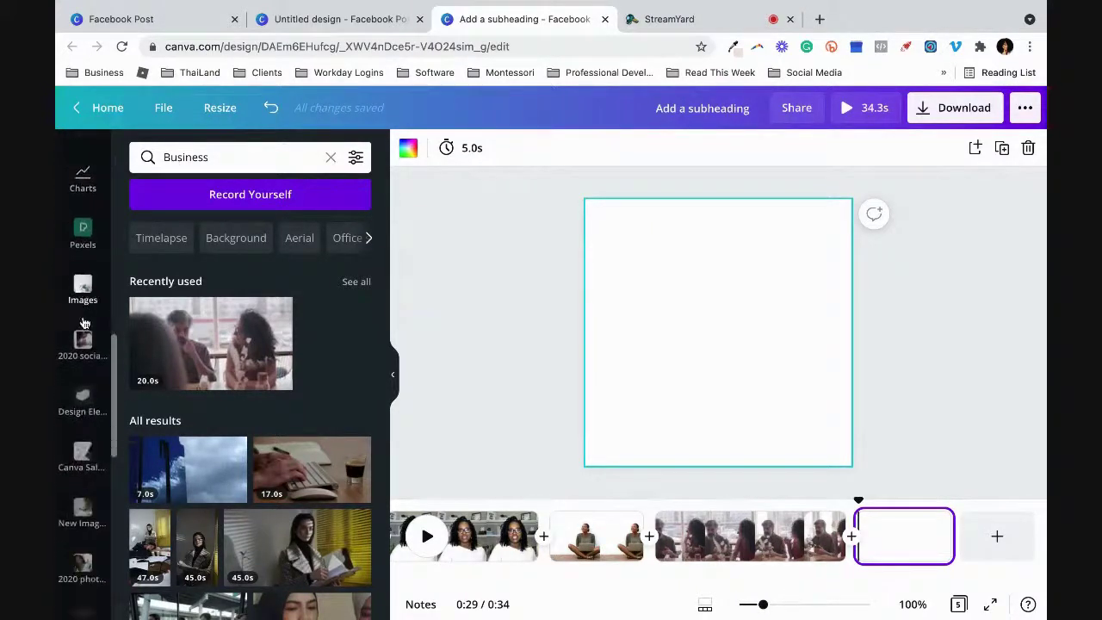
pyautogui.scroll(-5, 84, 323)
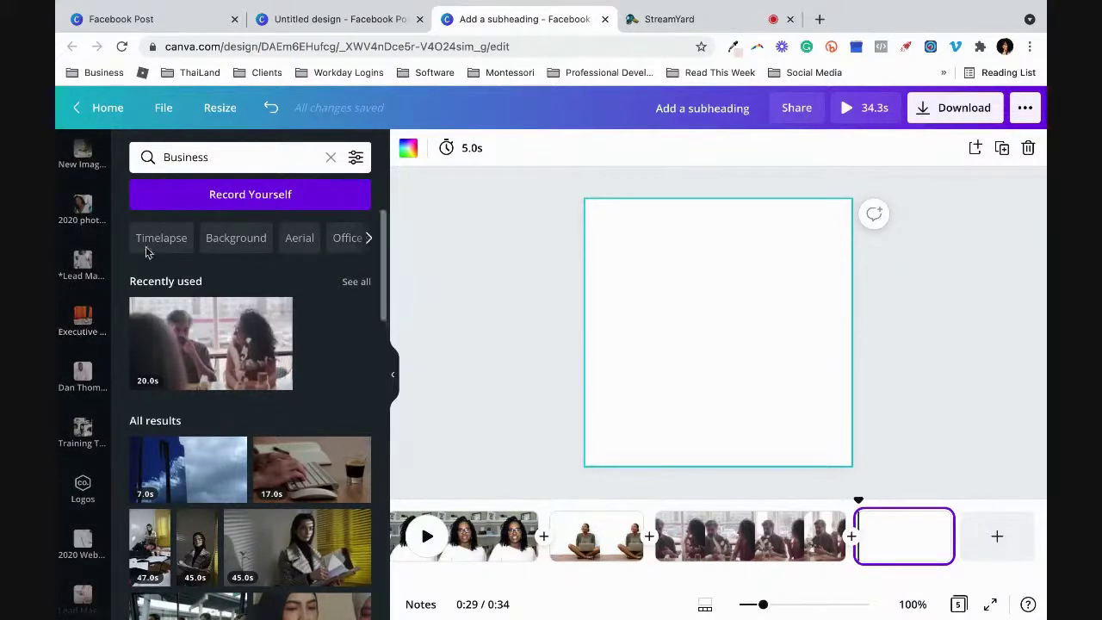
# Step: Search the photo library for "Thanks"
pyautogui.click(210, 158)
pyautogui.write('T')
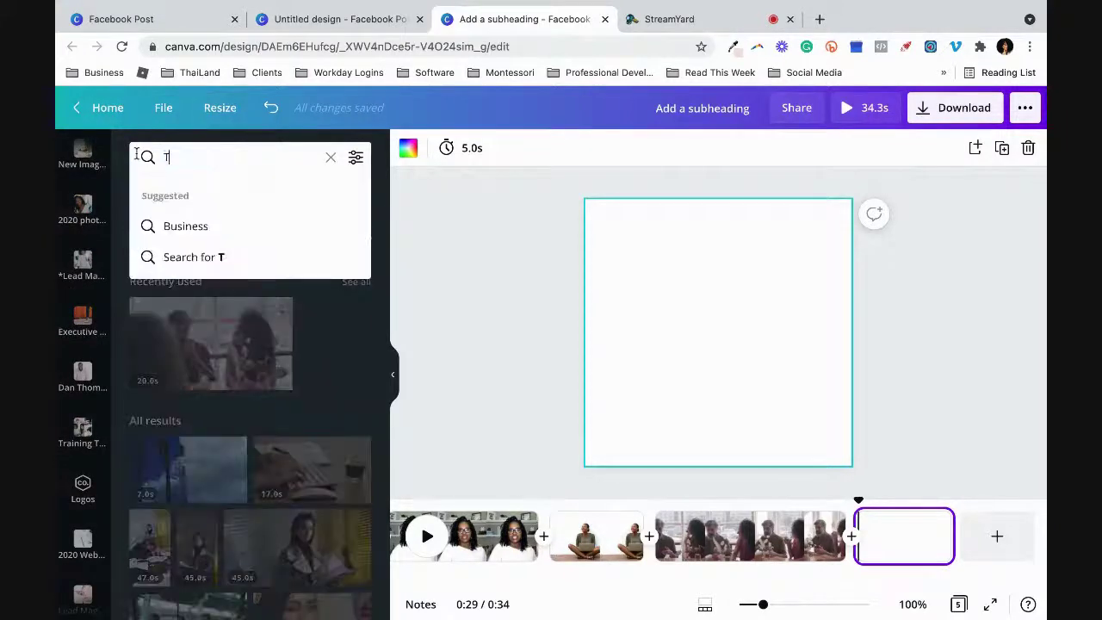
pyautogui.write('han')
pyautogui.scroll(5, 70, 225)
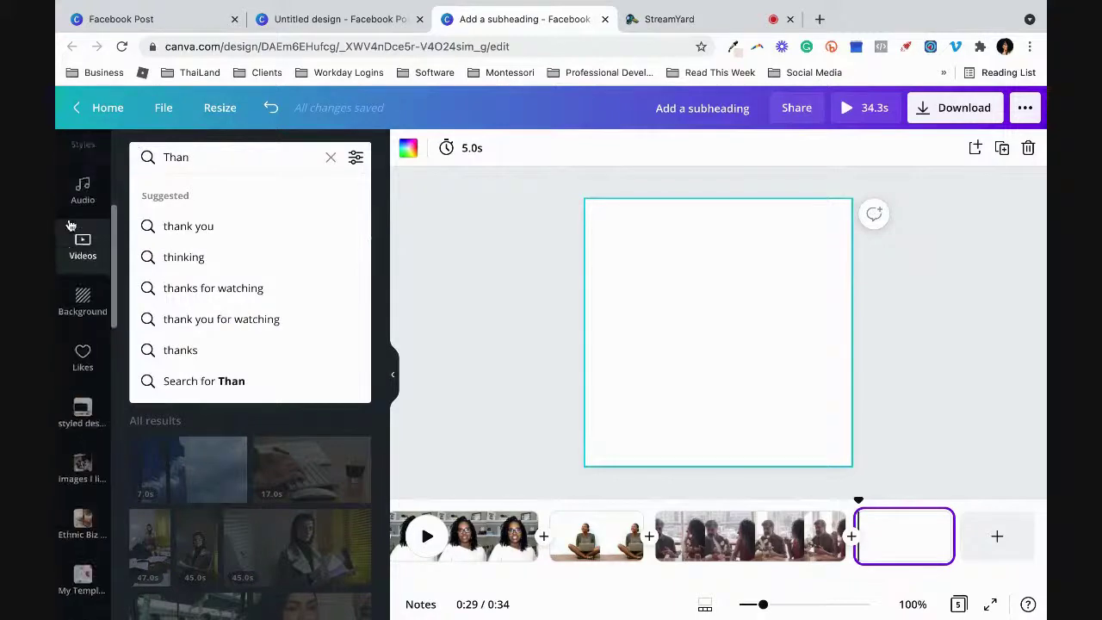
pyautogui.scroll(3, 71, 224)
pyautogui.click(82, 319)
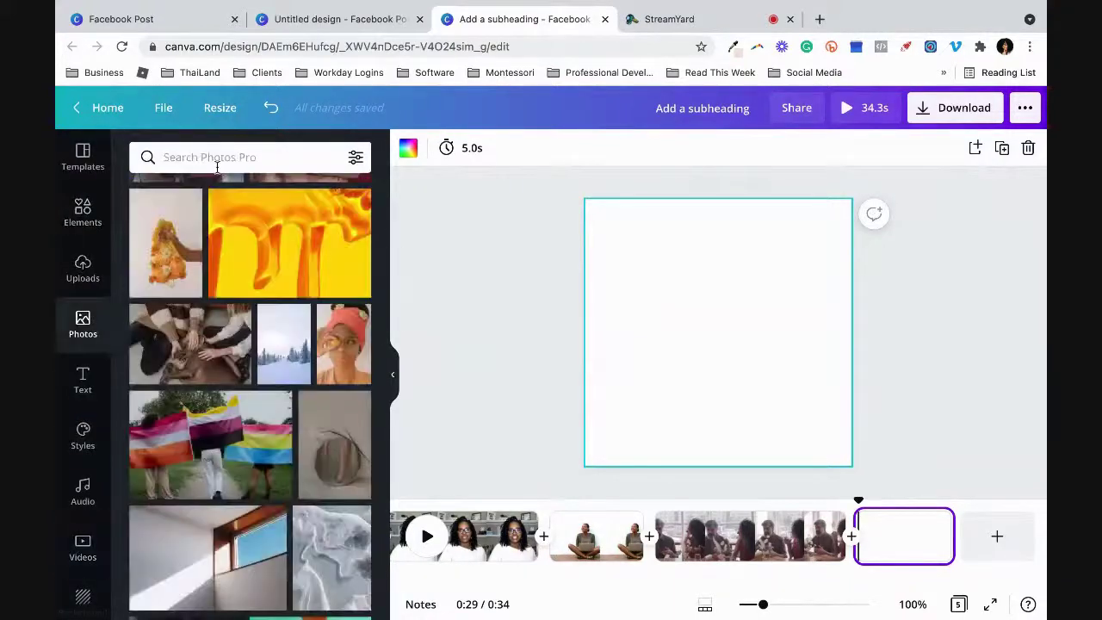
pyautogui.click(214, 152)
pyautogui.write('Thans')
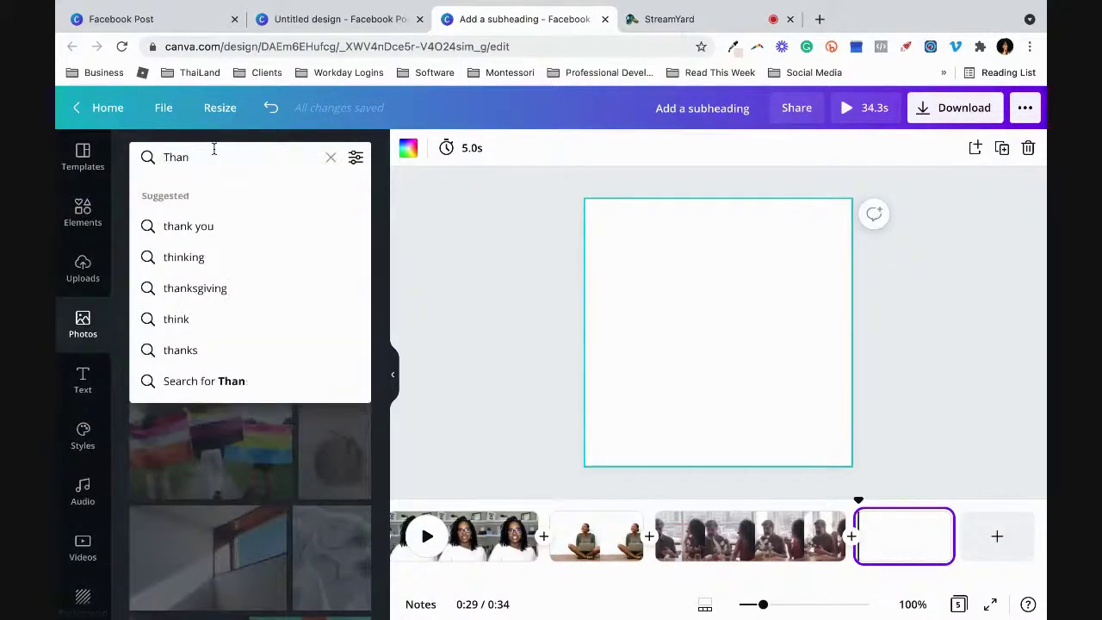
pyautogui.press('Return')
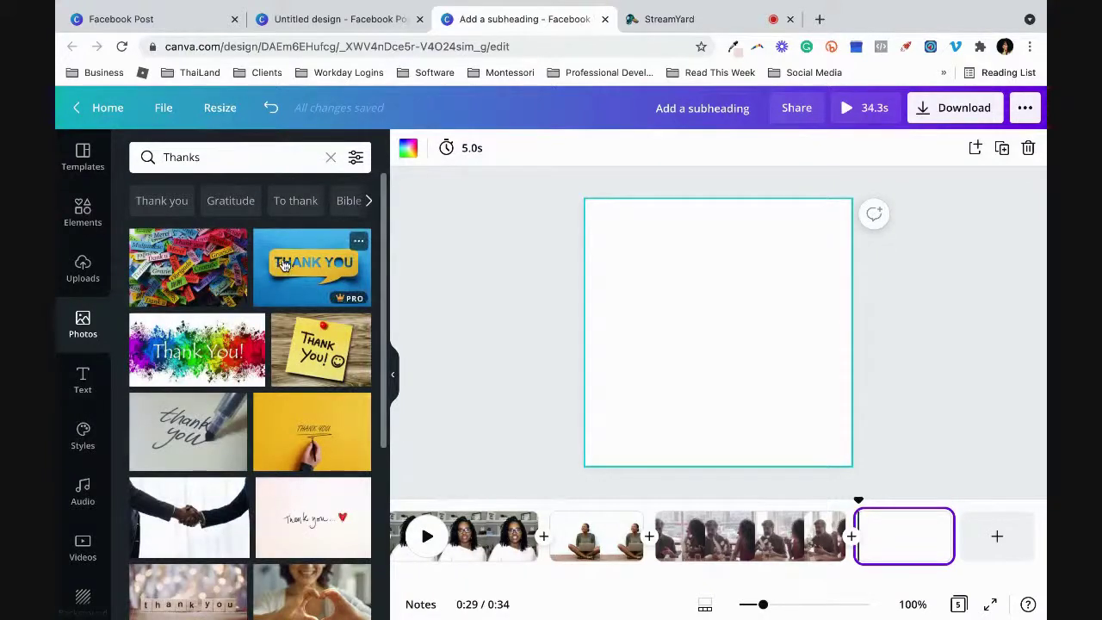
# Step: Try the blue speech-bubble and yellow sticky-note thank-you photos on the fifth page
pyautogui.moveTo(284, 265); pyautogui.dragTo(635, 316)
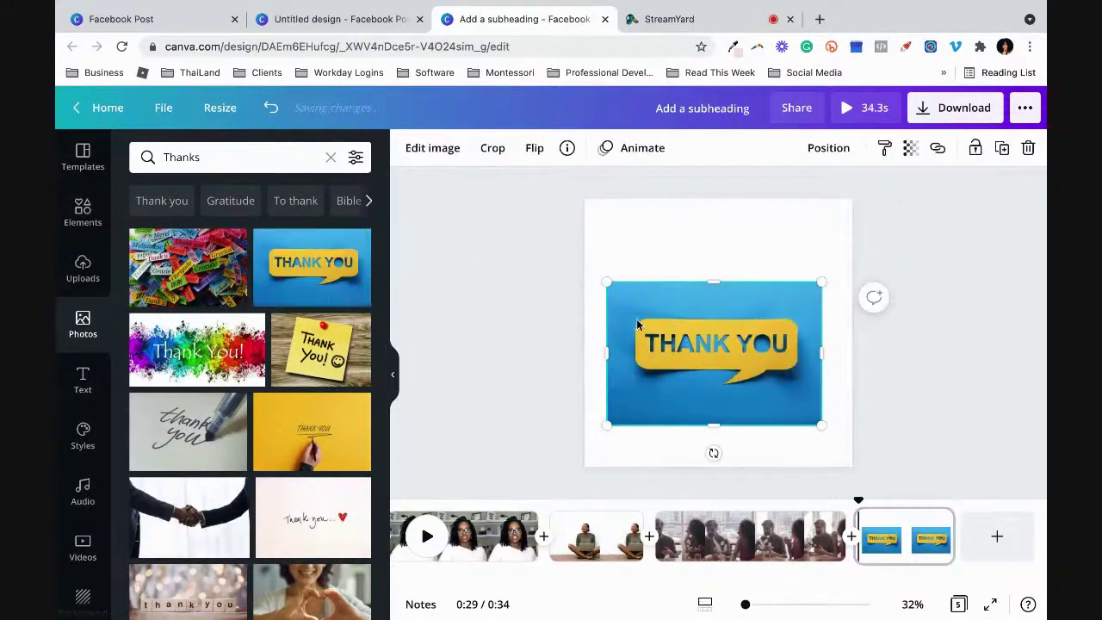
pyautogui.press('Delete')
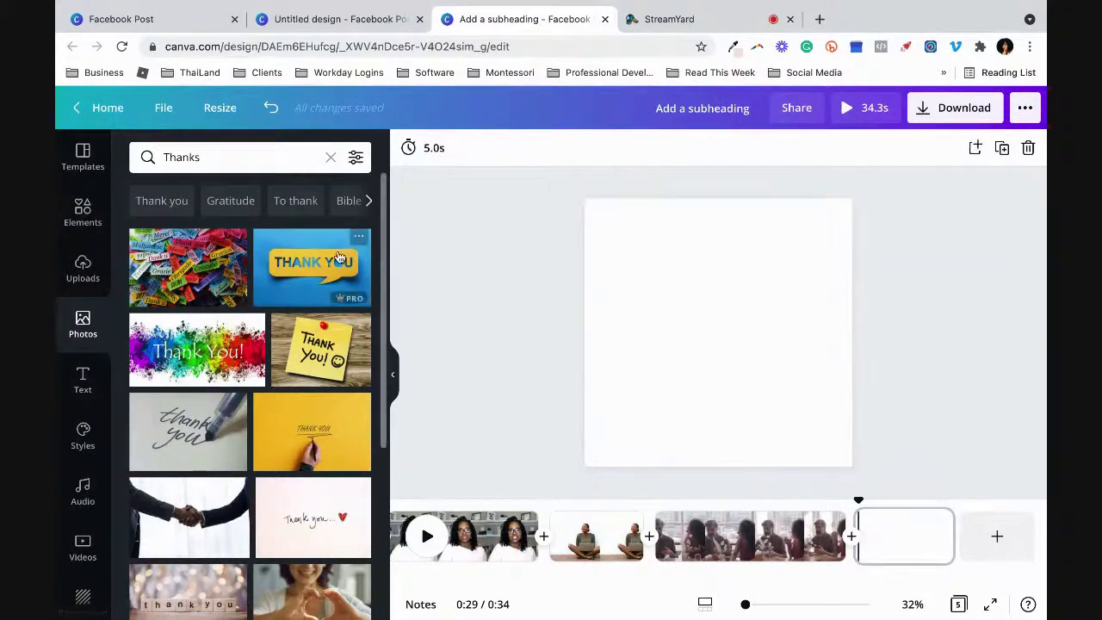
pyautogui.moveTo(312, 267); pyautogui.dragTo(396, 310)
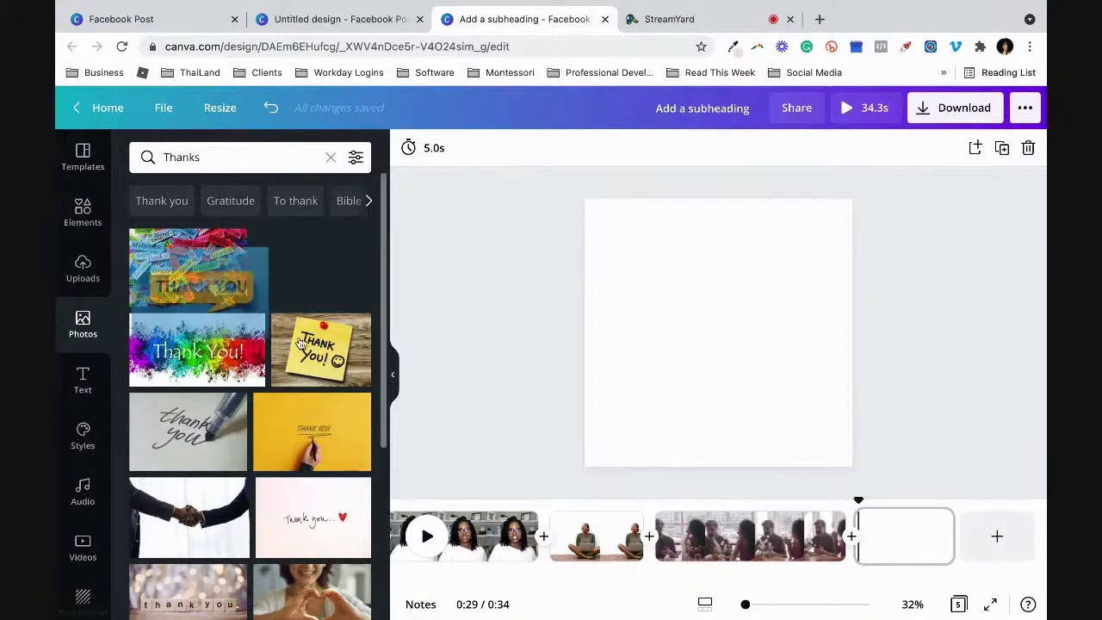
pyautogui.moveTo(306, 342); pyautogui.dragTo(600, 316)
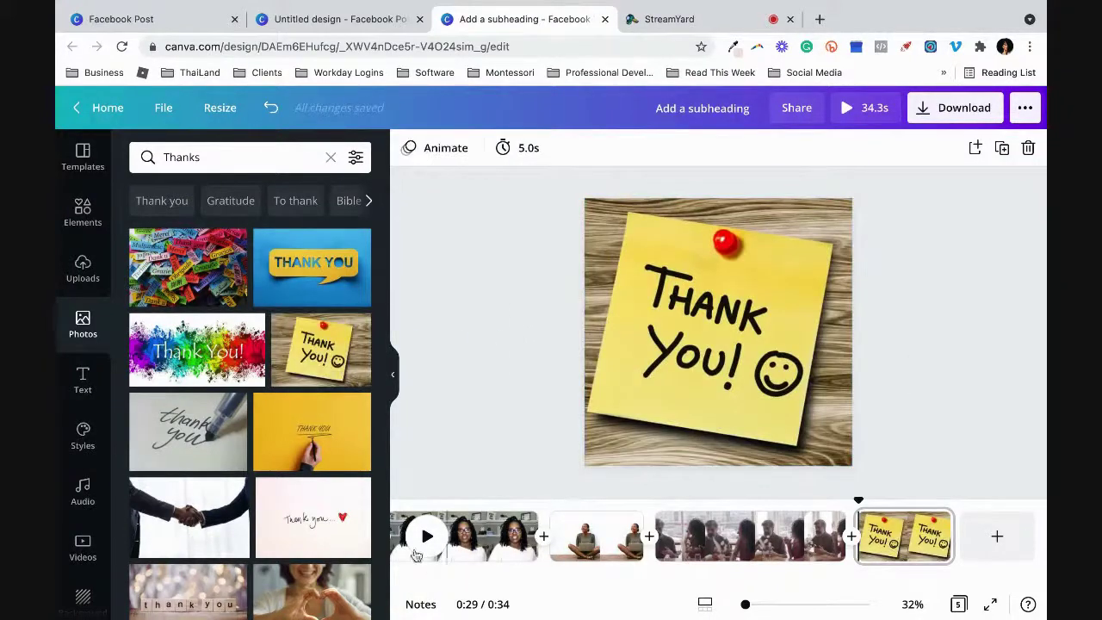
pyautogui.hscroll(-5, 620, 534)
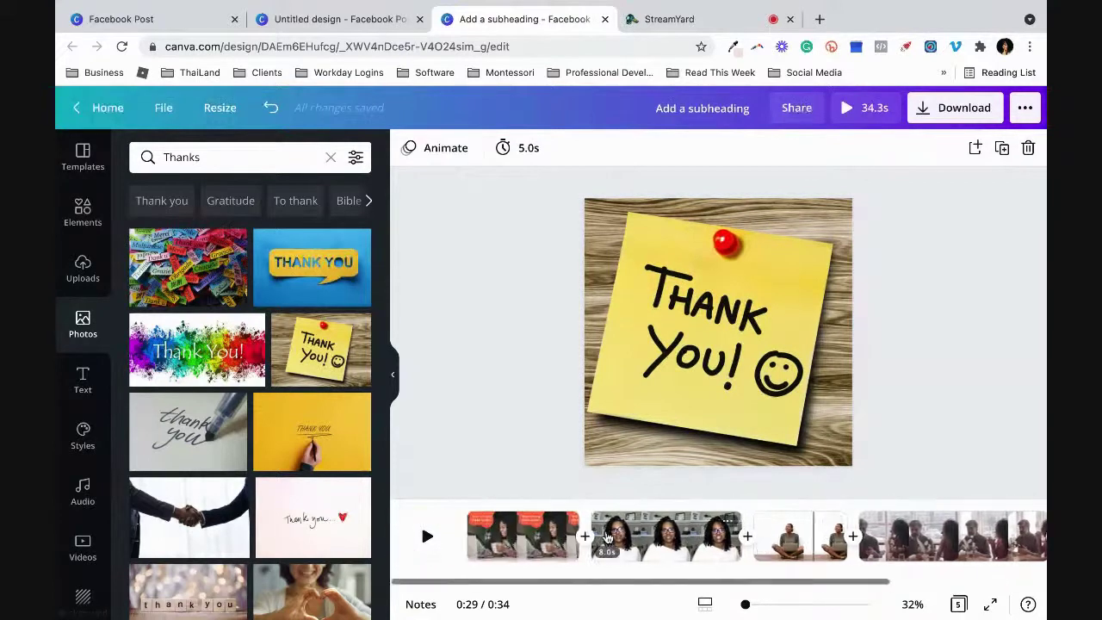
# Step: Fill the fifth page with the handwritten "Thank you..." photo that has a small red heart
pyautogui.moveTo(310, 511); pyautogui.dragTo(601, 357)
pyautogui.hscroll(2, 526, 538)
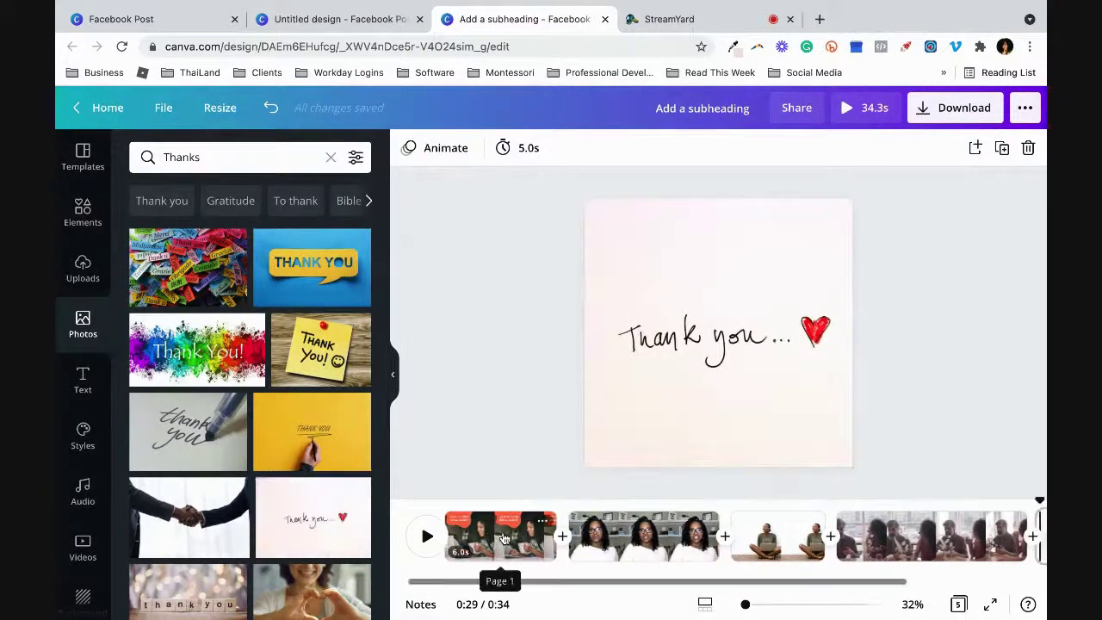
pyautogui.hscroll(3, 526, 539)
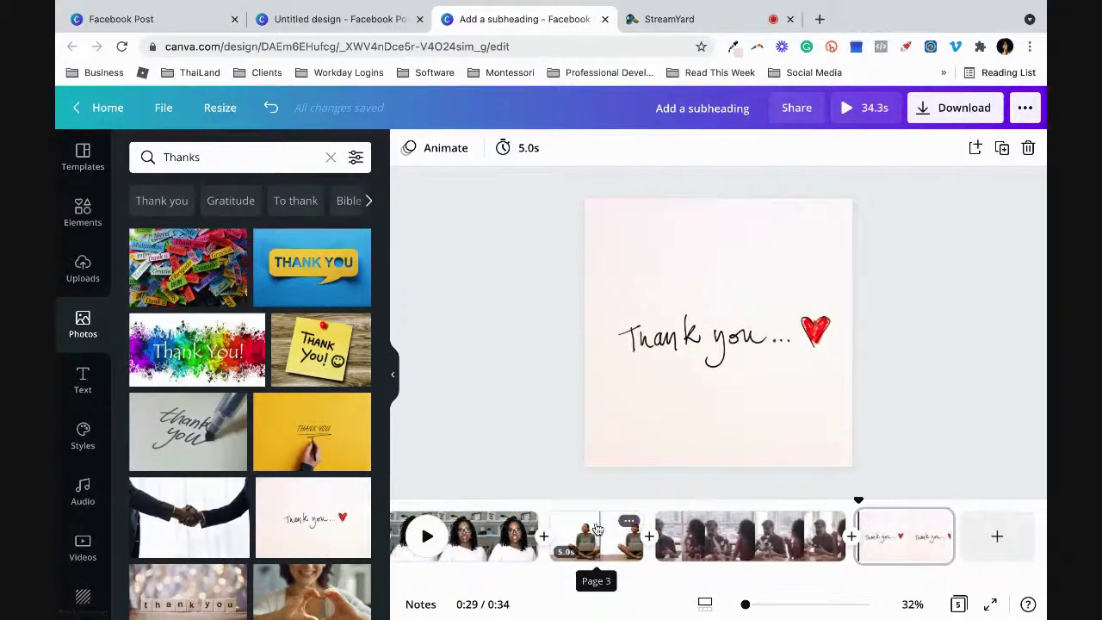
pyautogui.hscroll(-3, 597, 527)
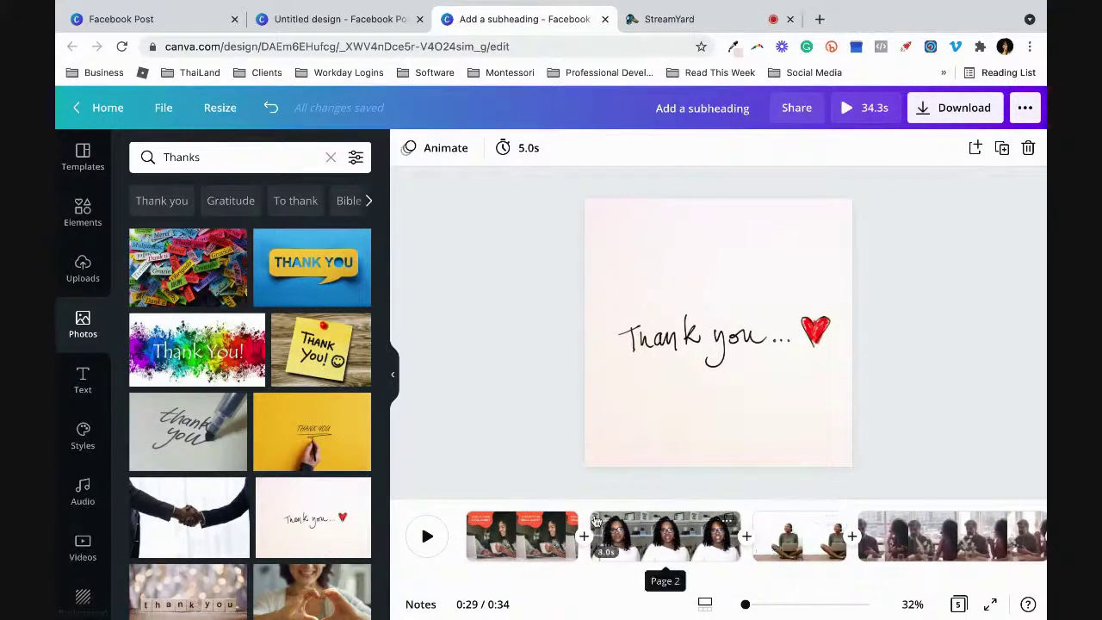
pyautogui.hscroll(2, 597, 527)
pyautogui.hscroll(1, 524, 536)
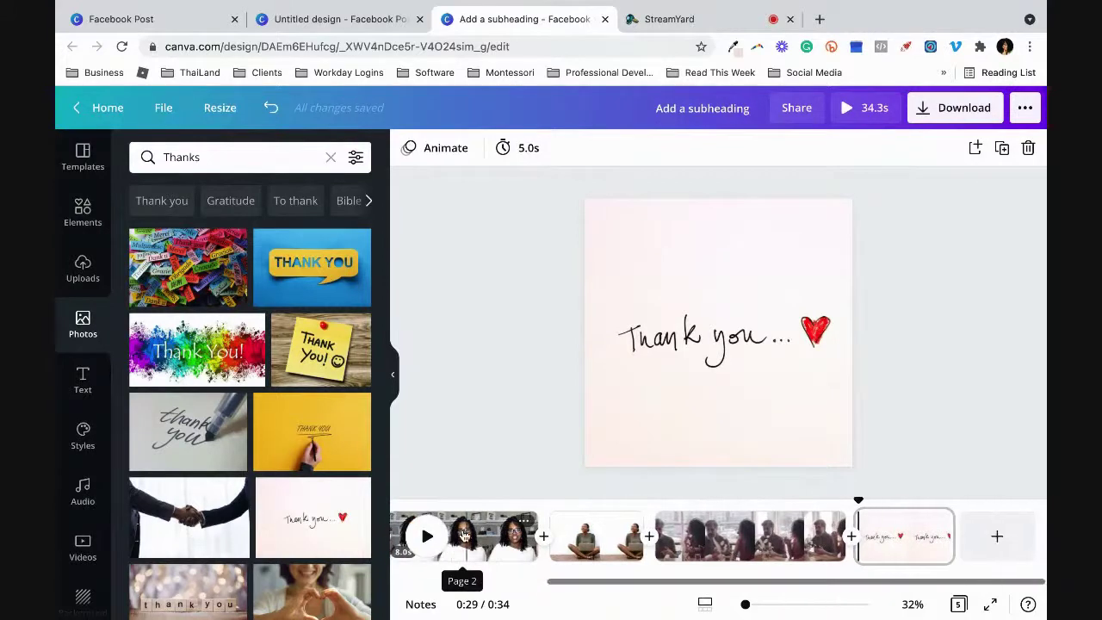
# Step: Add a leftward Slide transition of 0.5 seconds between the first and second pages
pyautogui.hscroll(-3, 517, 537)
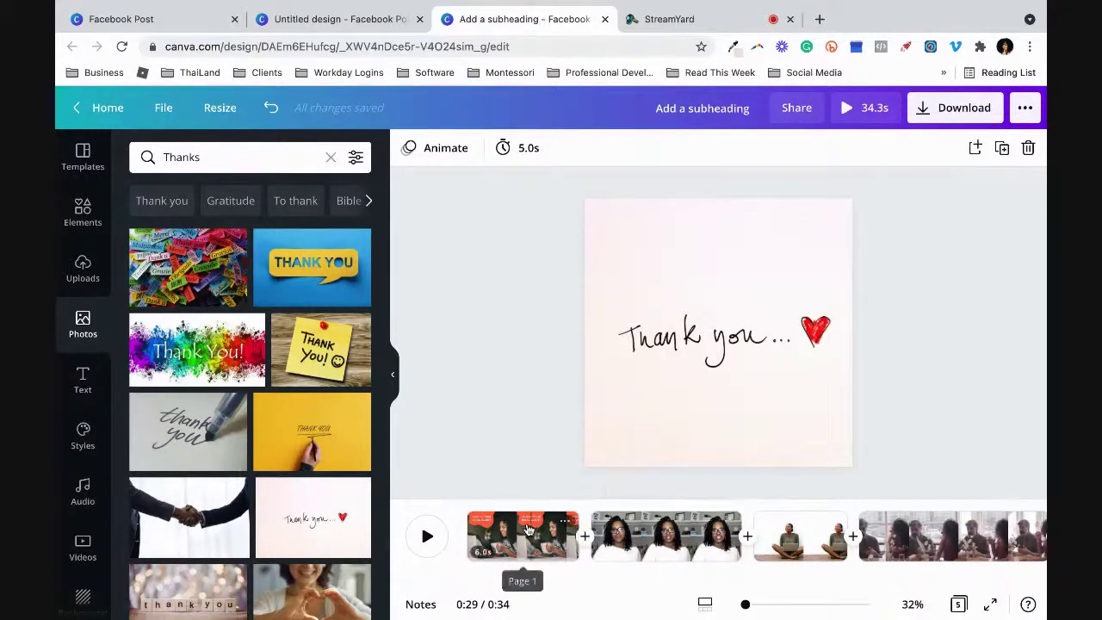
pyautogui.click(562, 524)
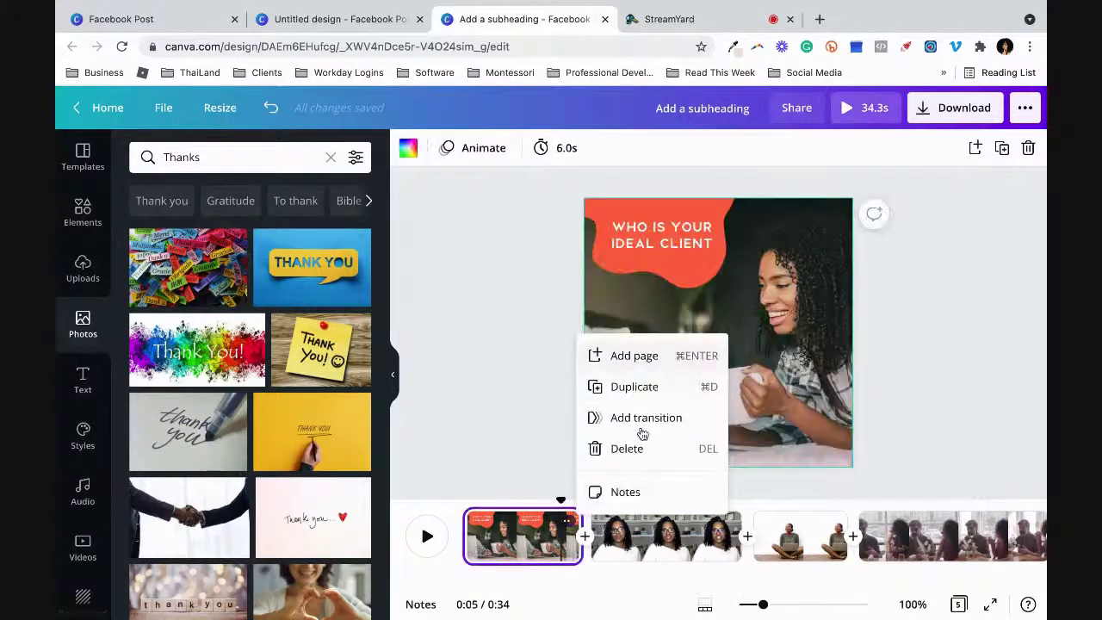
pyautogui.click(566, 530)
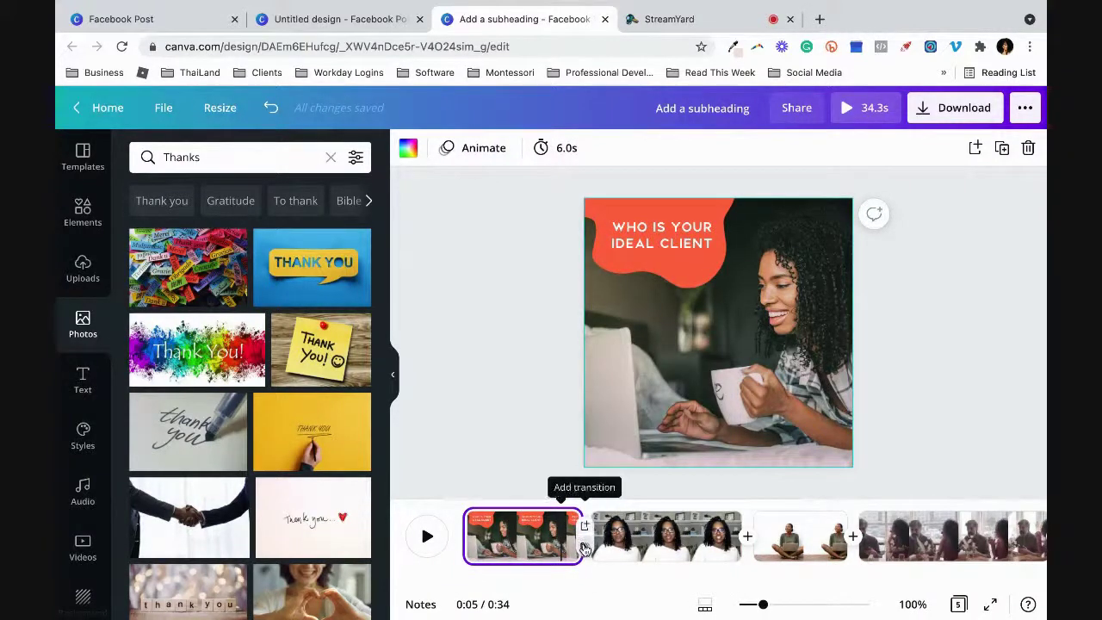
pyautogui.click(584, 548)
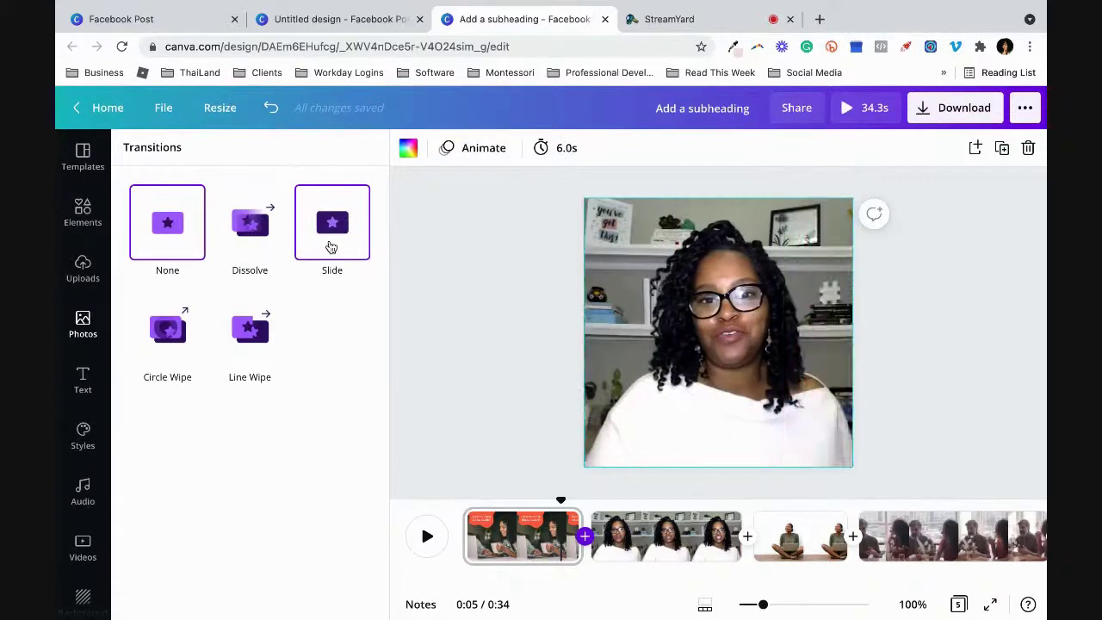
pyautogui.click(331, 247)
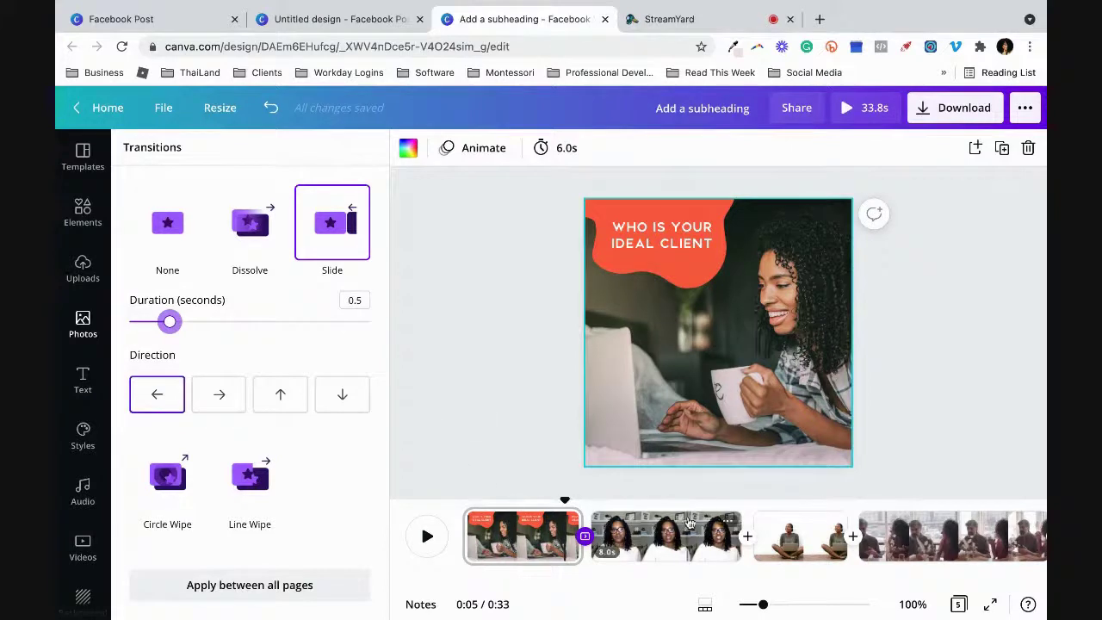
# Step: Add a Dissolve transition between the second and third pages and set its duration to 0.7 seconds
pyautogui.click(748, 549)
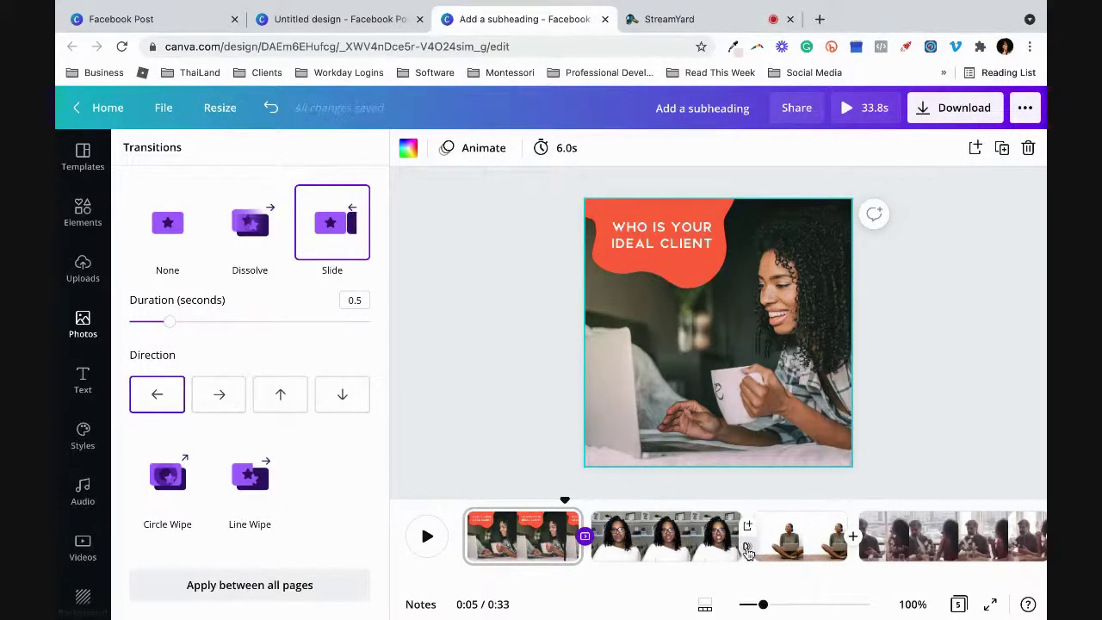
pyautogui.click(748, 551)
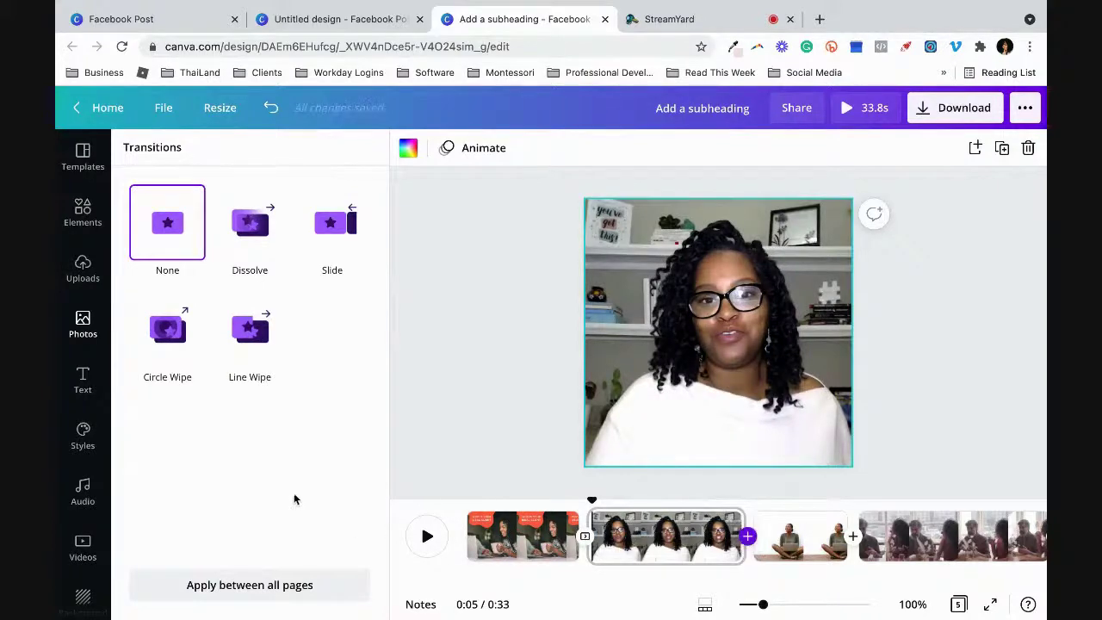
pyautogui.click(262, 241)
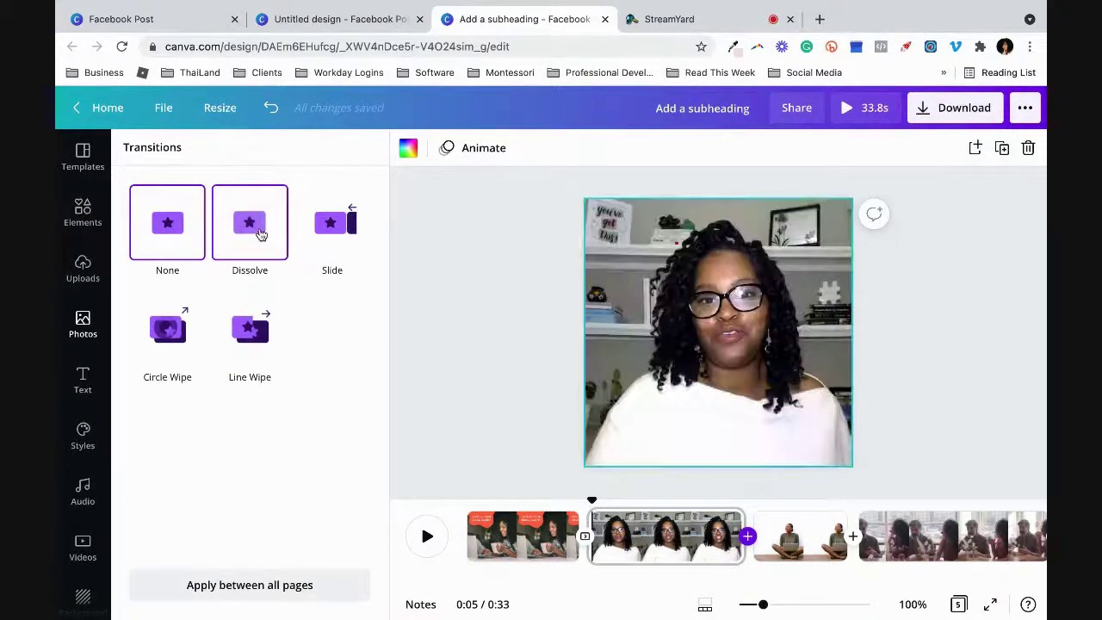
pyautogui.click(261, 234)
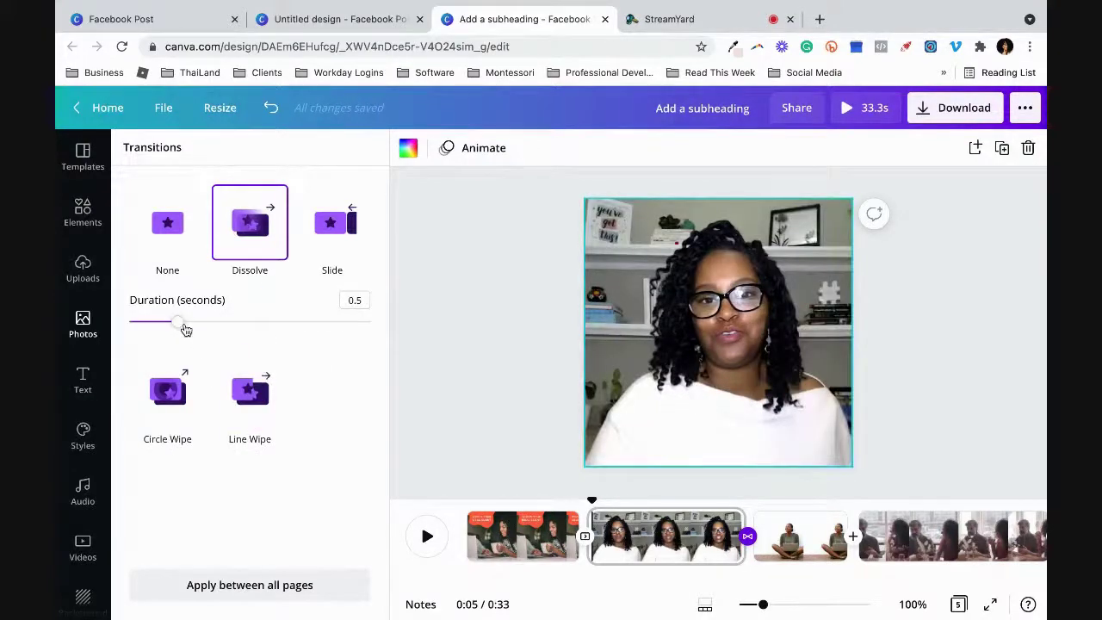
pyautogui.moveTo(179, 327); pyautogui.dragTo(199, 327)
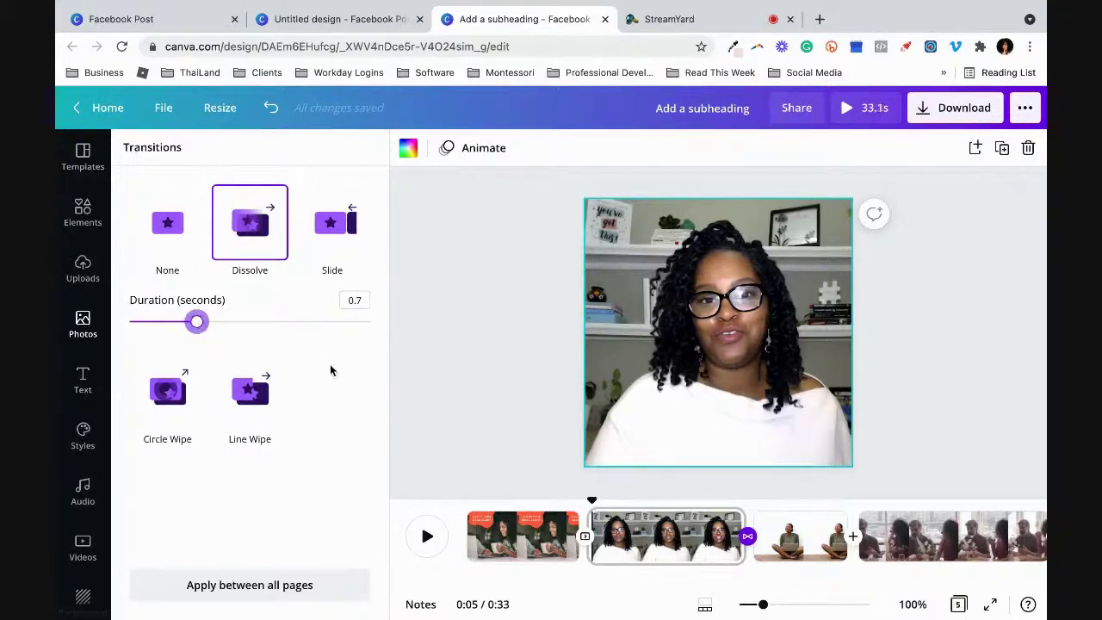
pyautogui.click(255, 244)
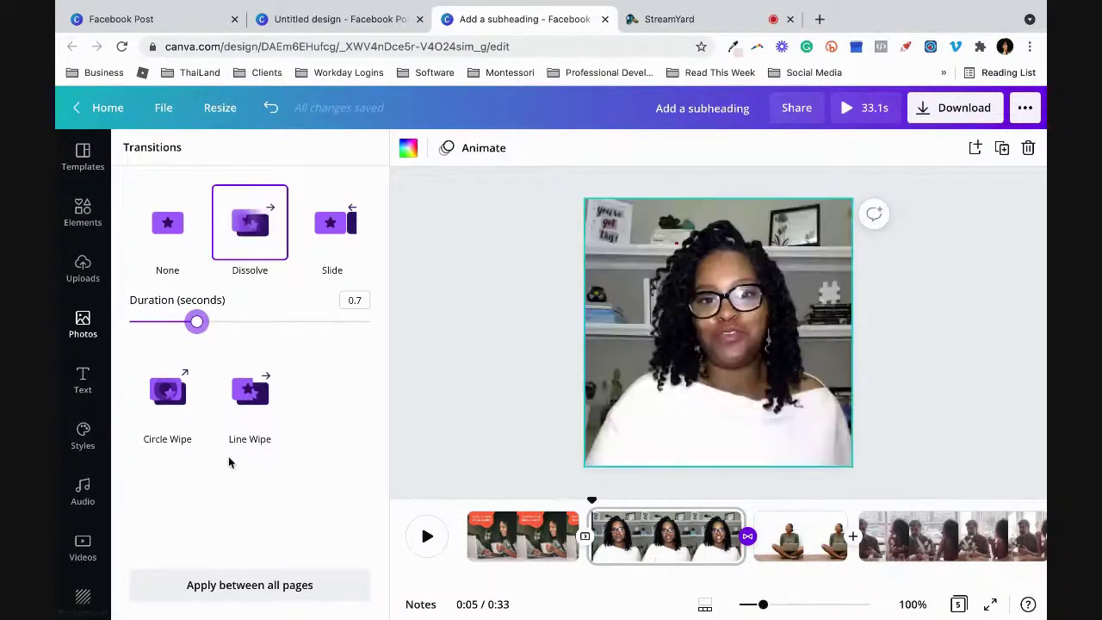
# Step: Add a Circle Wipe transition with the Out direction between the third and fourth pages
pyautogui.click(850, 547)
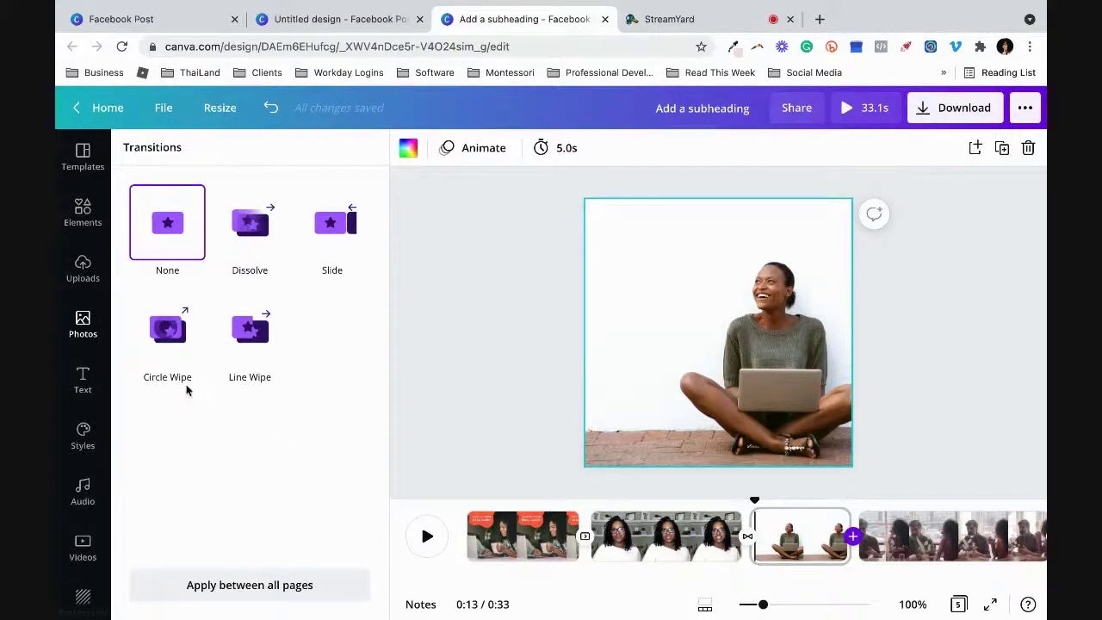
pyautogui.click(169, 343)
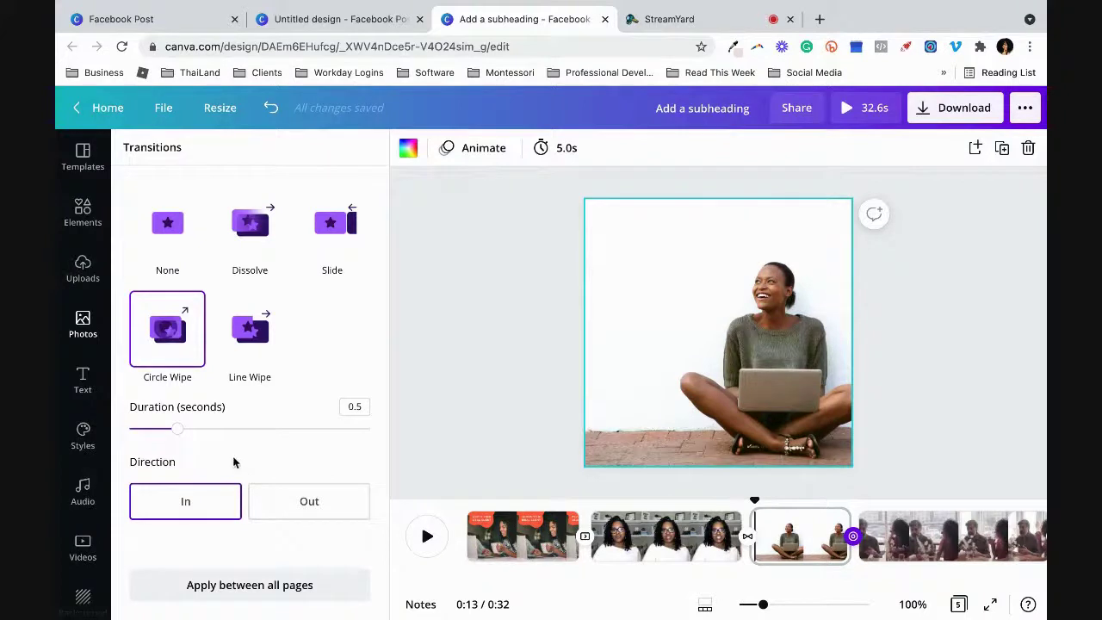
pyautogui.click(198, 506)
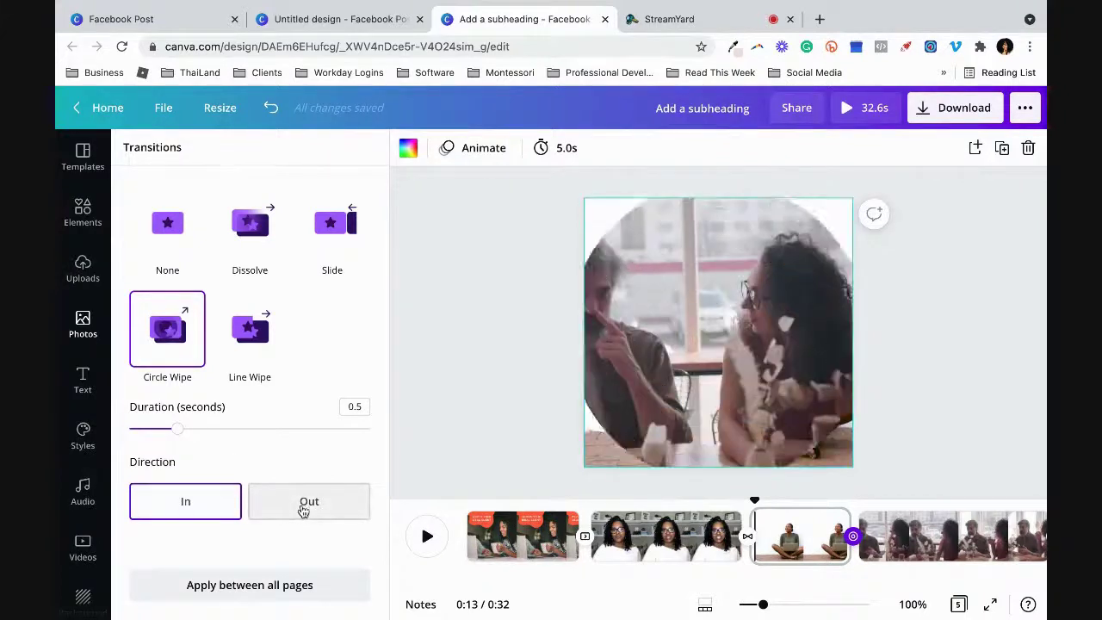
pyautogui.click(303, 508)
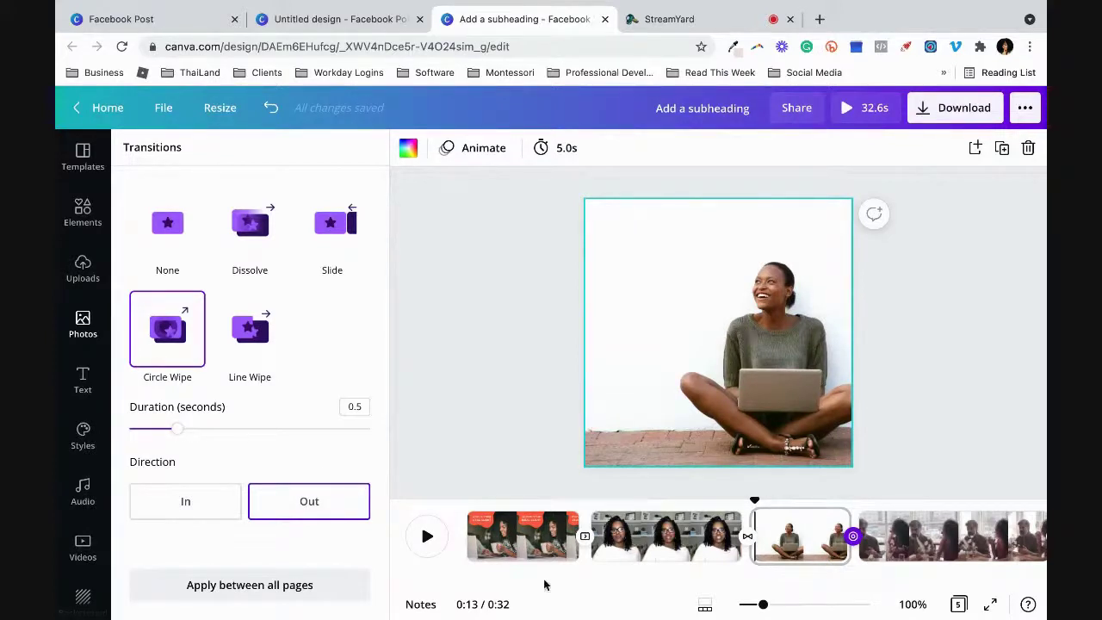
pyautogui.hscroll(3, 876, 552)
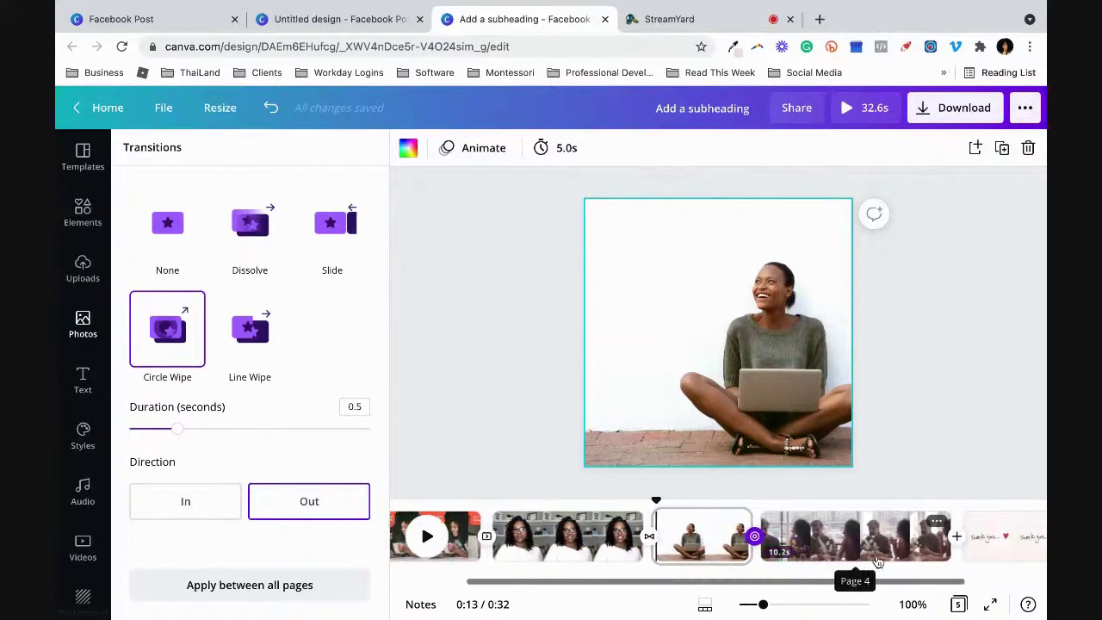
# Step: Add a Line Wipe transition with the rightward direction between the fourth and fifth pages
pyautogui.click(954, 549)
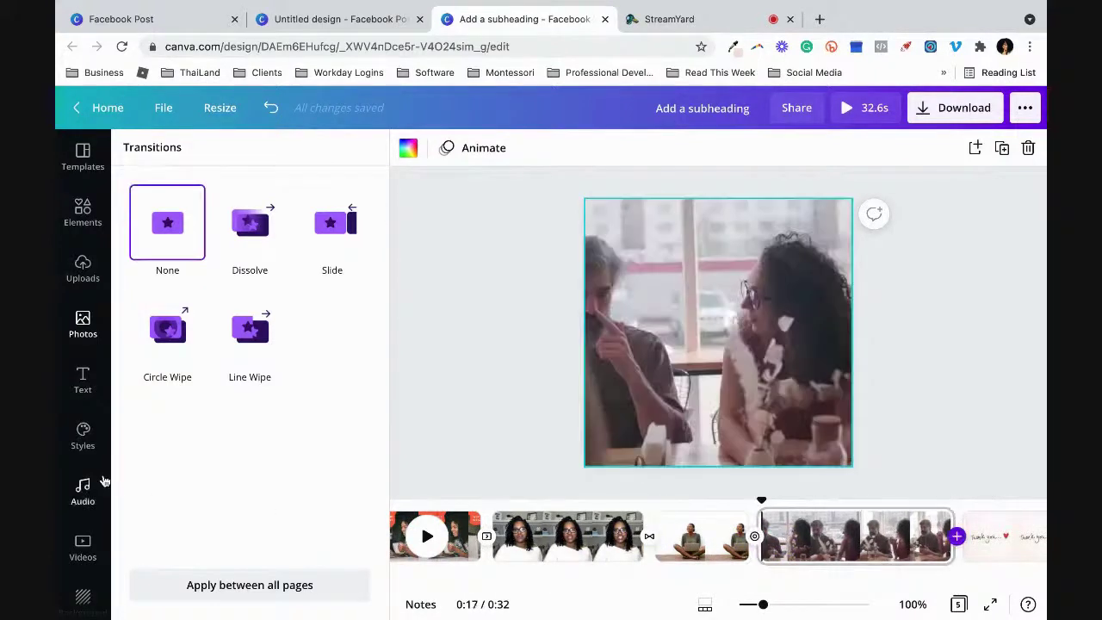
pyautogui.click(248, 347)
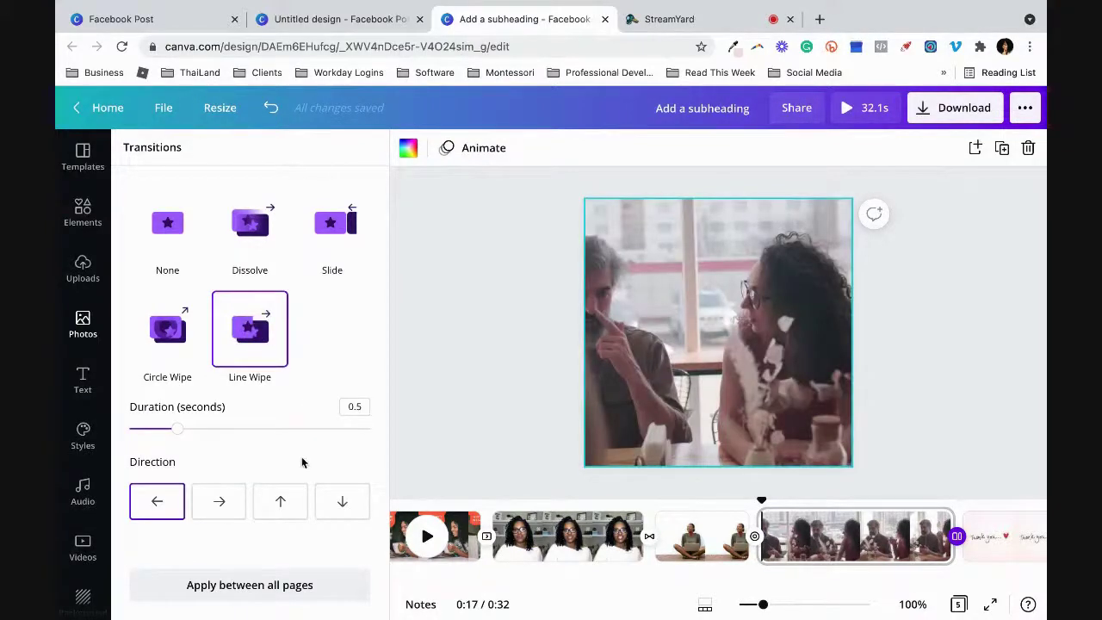
pyautogui.click(220, 503)
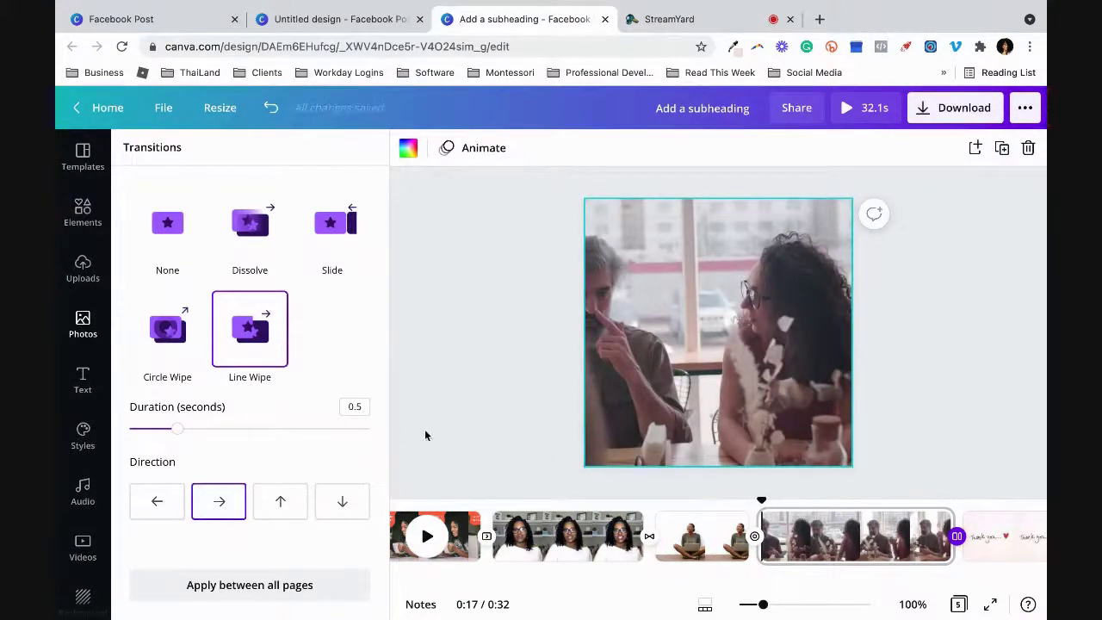
# Step: Play the video from the first page and check the first two pages in full-screen view
pyautogui.hscroll(-3, 522, 568)
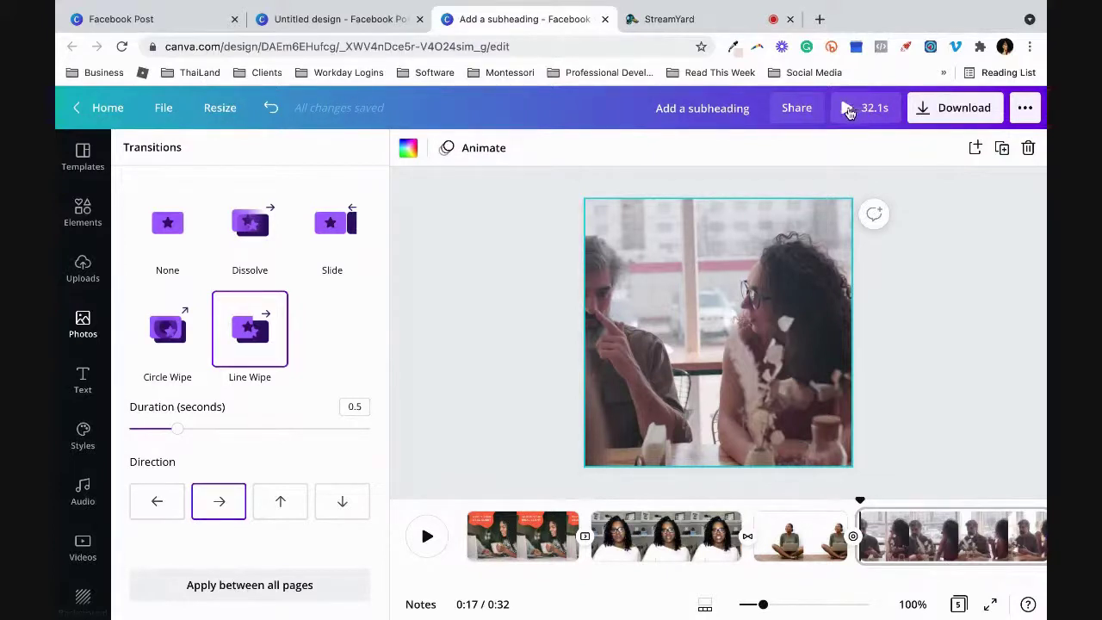
pyautogui.click(428, 537)
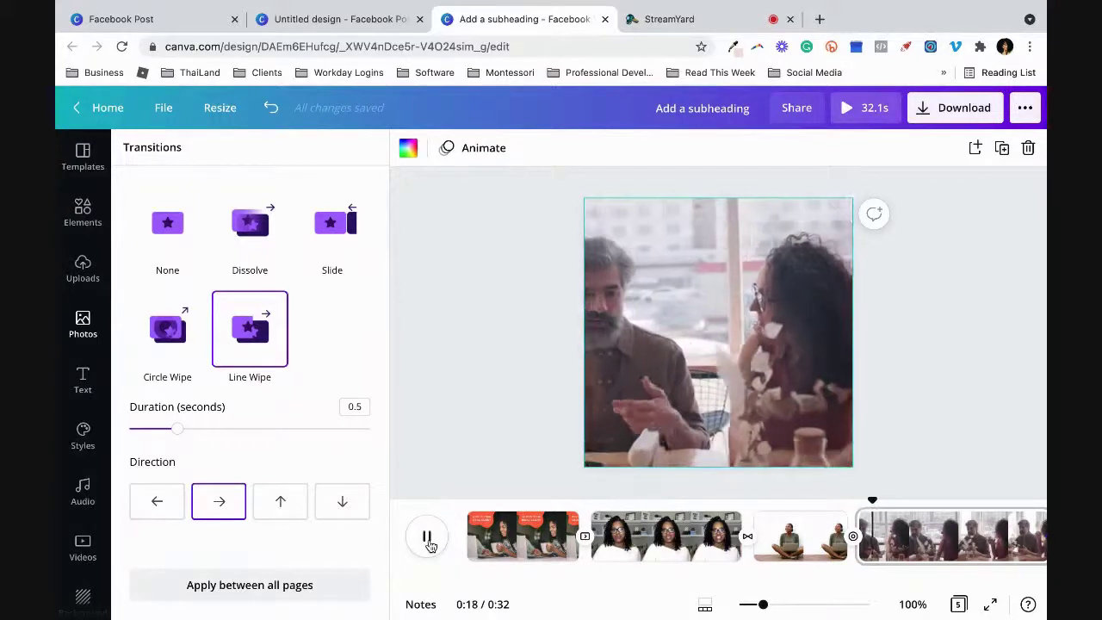
pyautogui.click(473, 541)
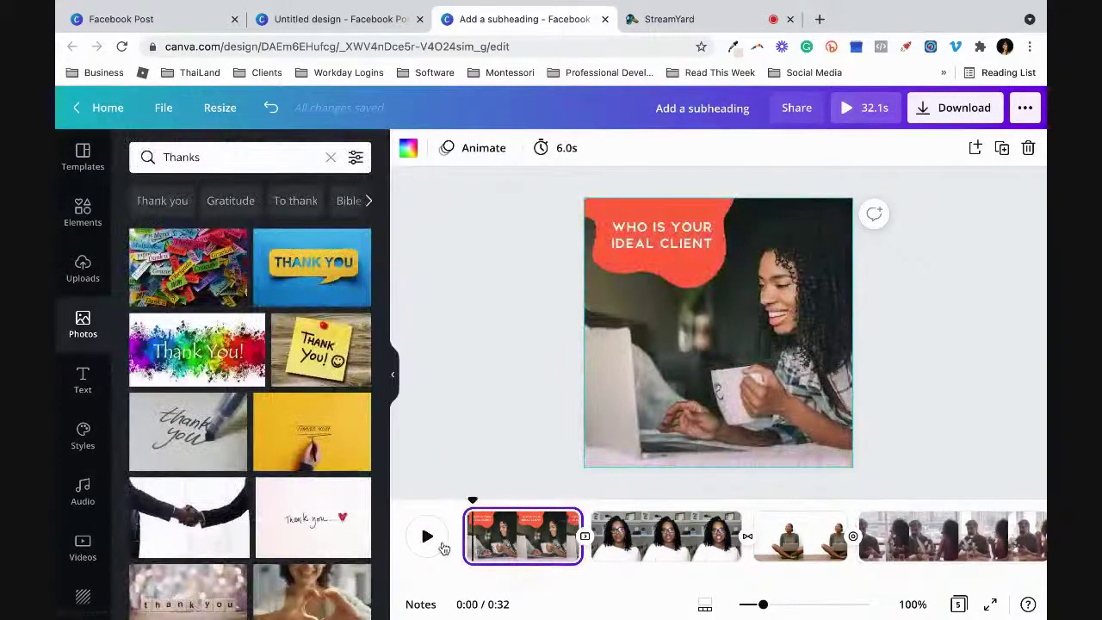
pyautogui.click(430, 540)
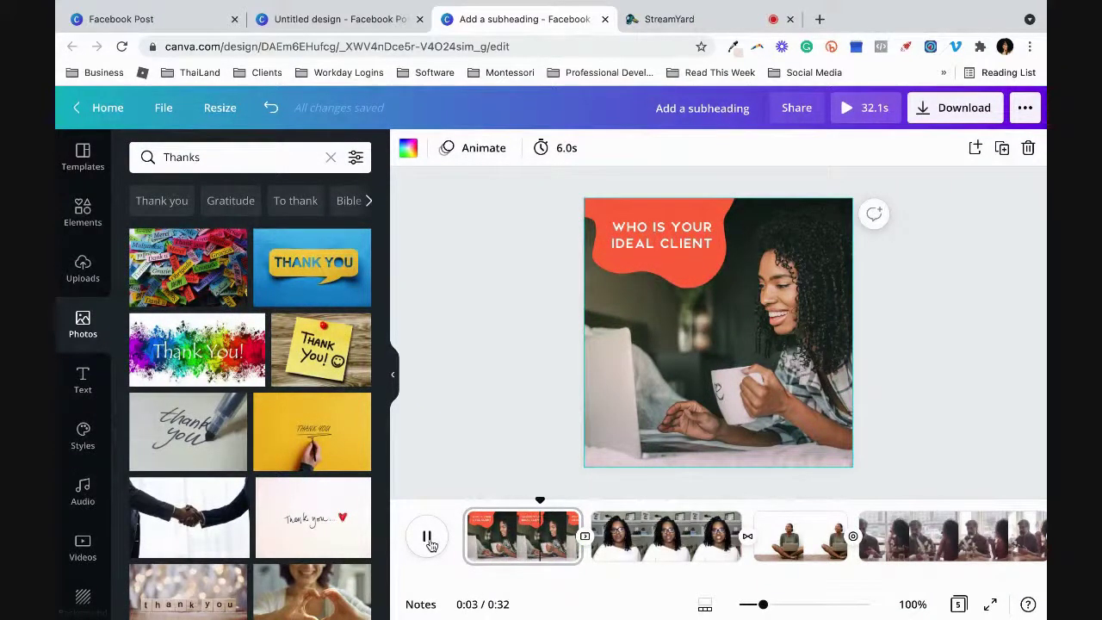
pyautogui.click(990, 608)
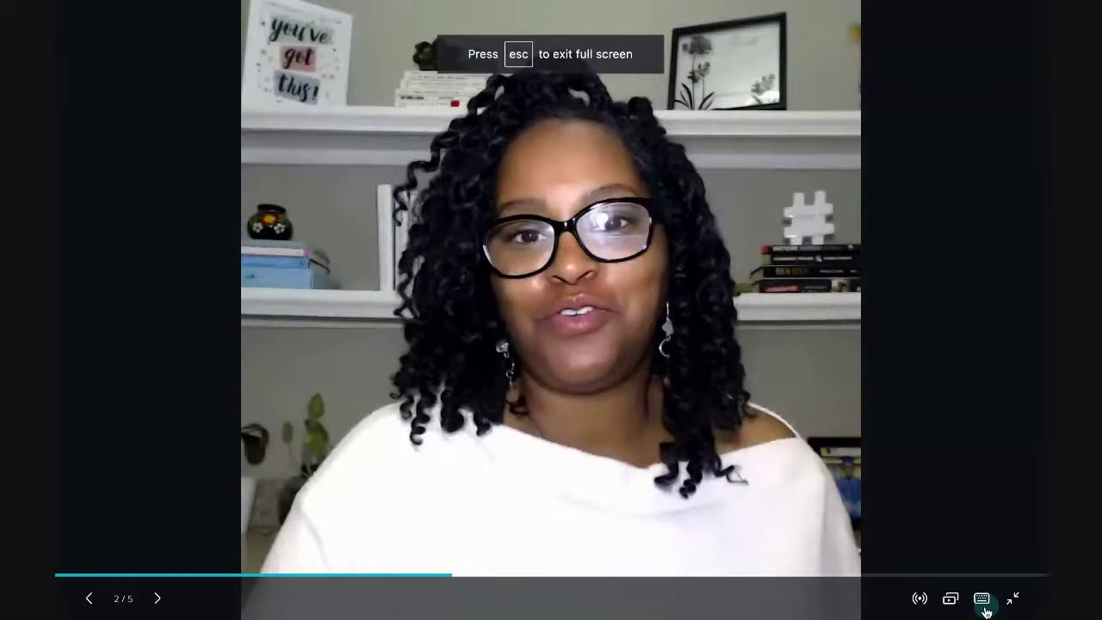
pyautogui.click(89, 597)
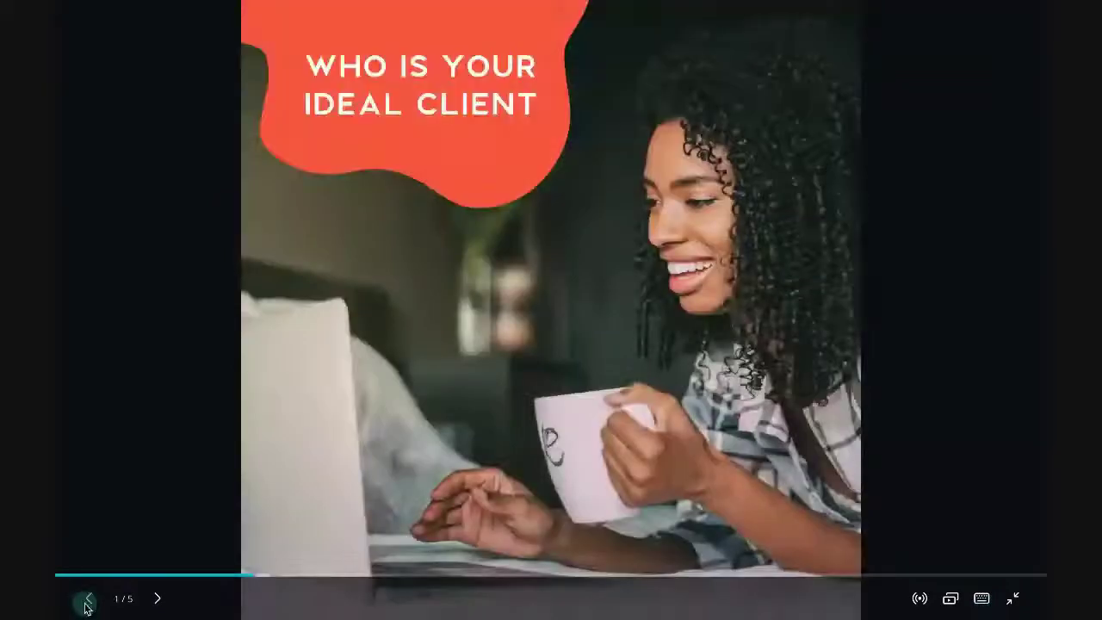
pyautogui.click(153, 597)
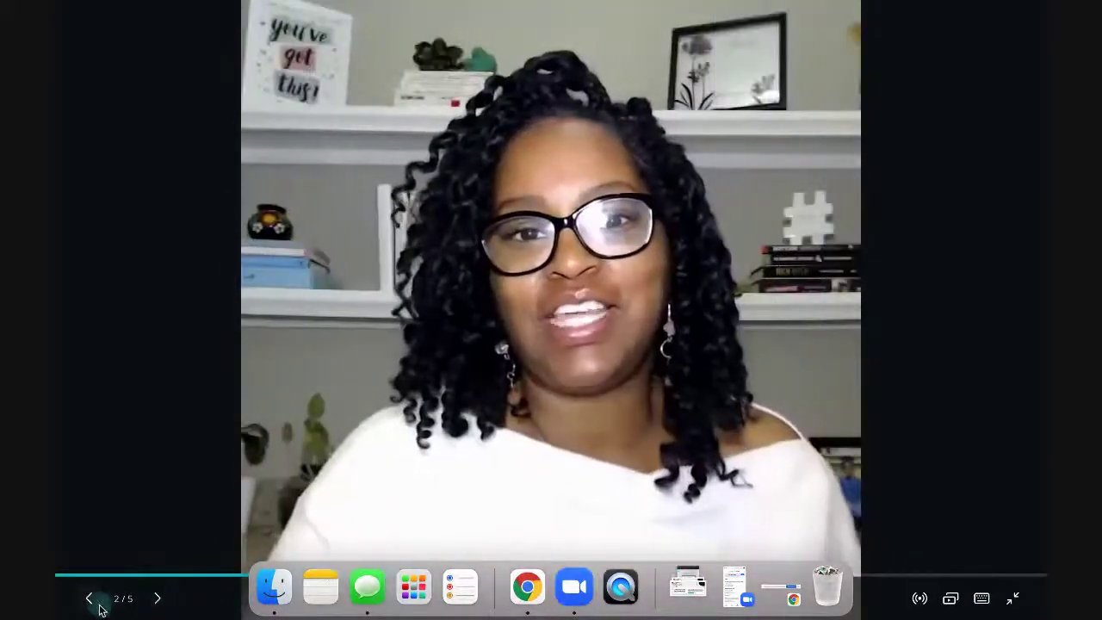
pyautogui.press('Escape')
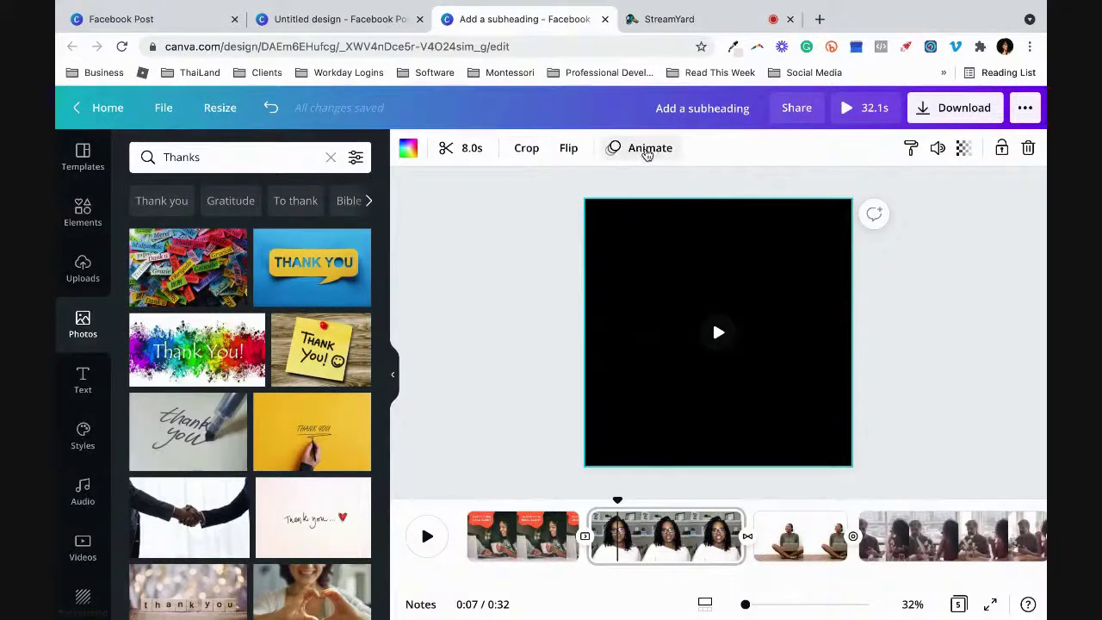
# Step: Replay the video from the first page, and watch the preview through to the thank-you page before closing it
pyautogui.click(501, 558)
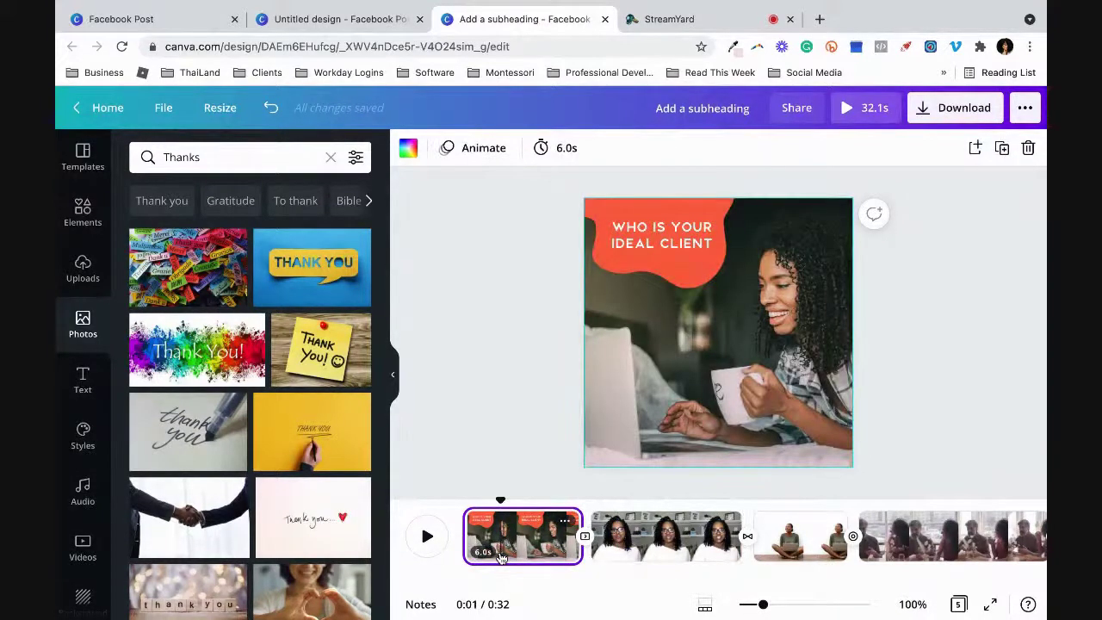
pyautogui.click(427, 537)
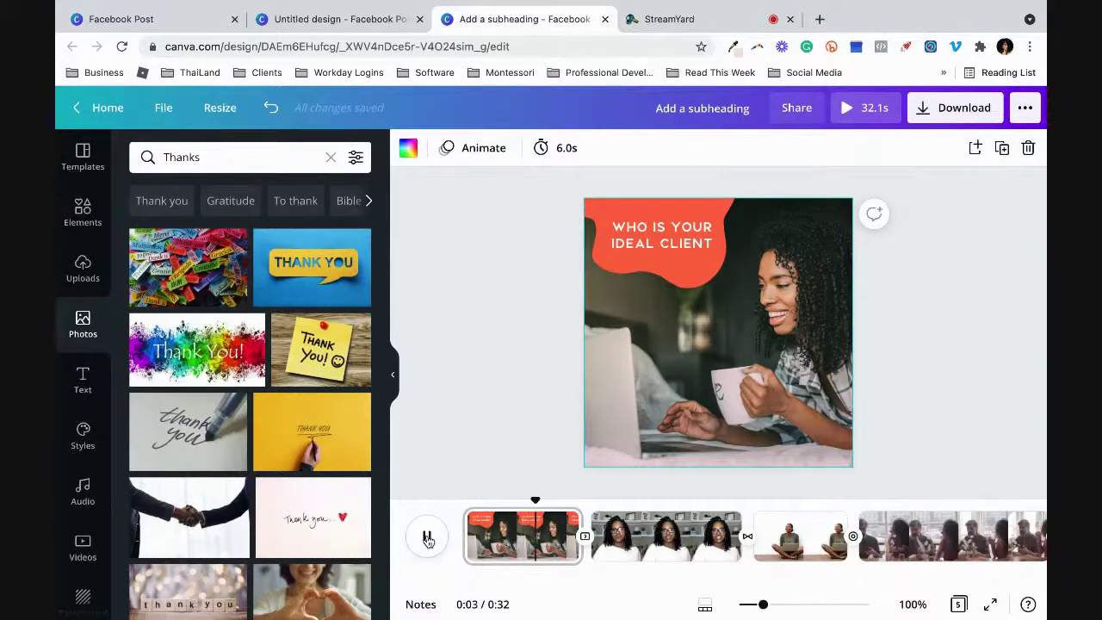
pyautogui.click(868, 109)
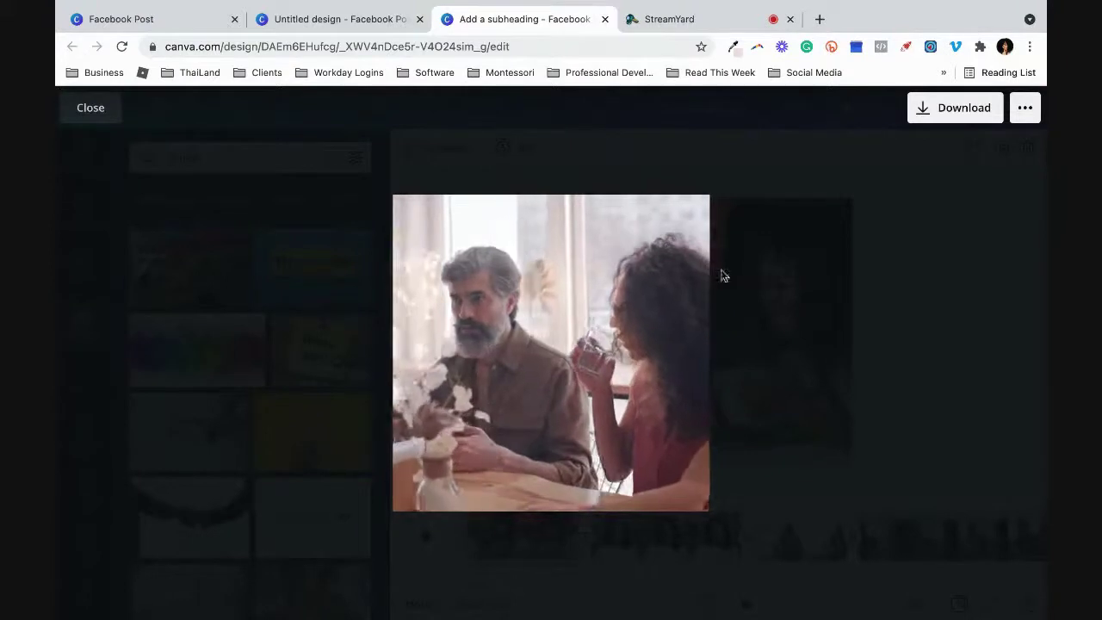
pyautogui.moveTo(674, 284)
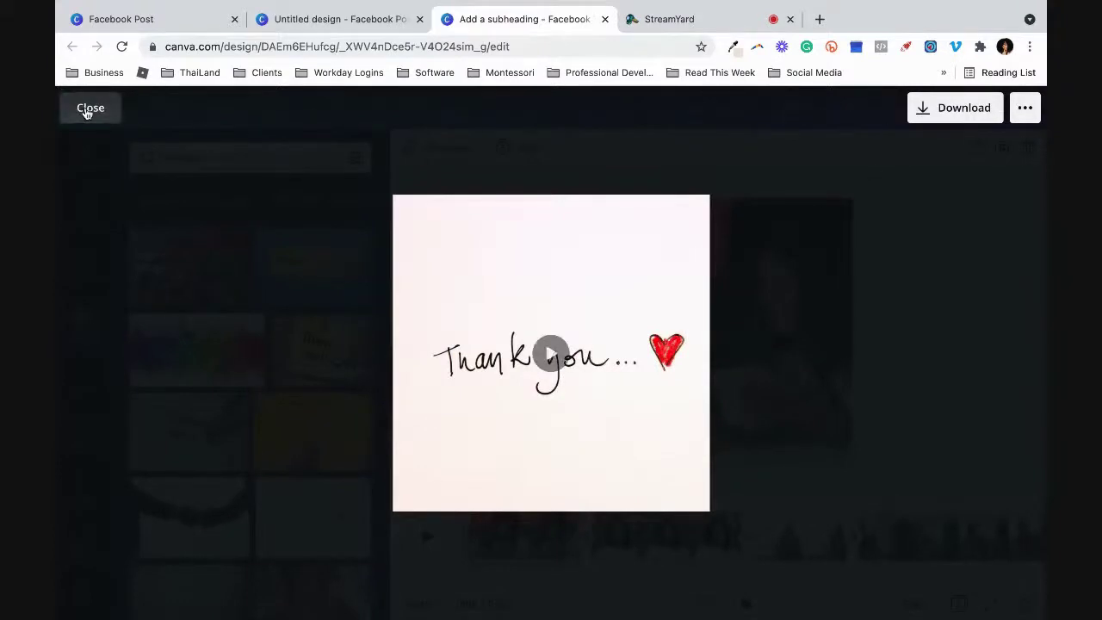
pyautogui.click(88, 107)
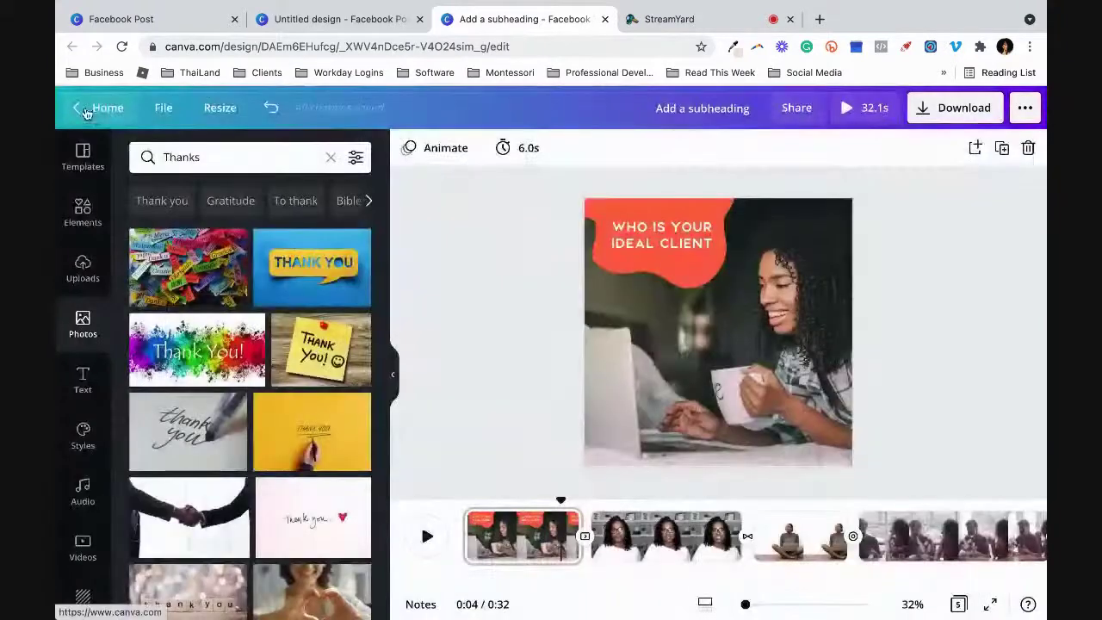
# Step: Apply the Tumble page animation to the first page
pyautogui.click(537, 540)
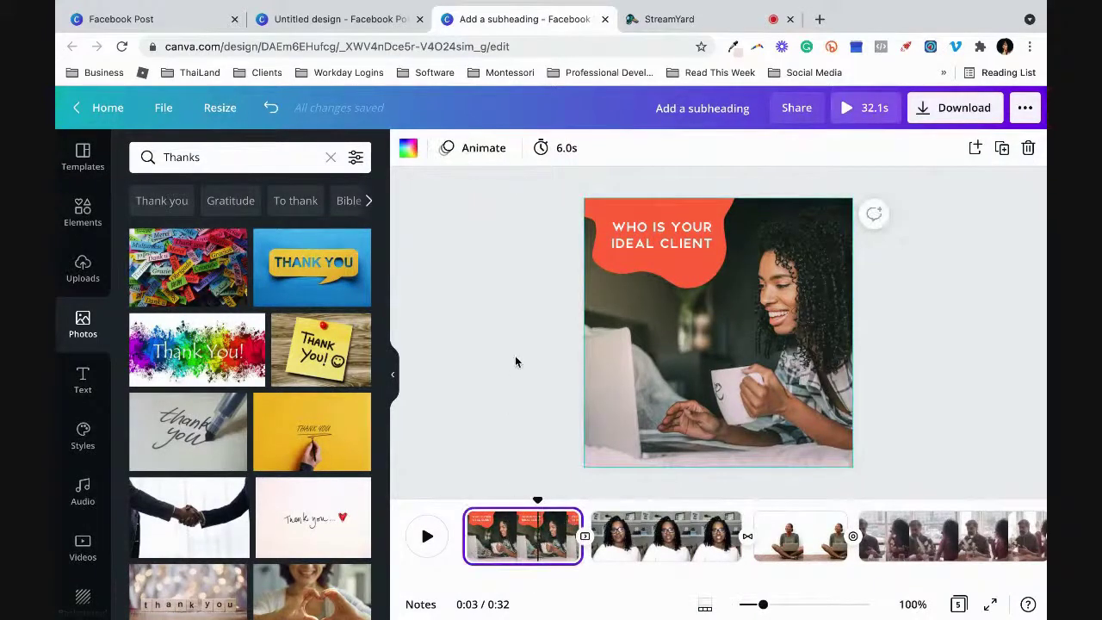
pyautogui.click(660, 536)
pyautogui.click(526, 538)
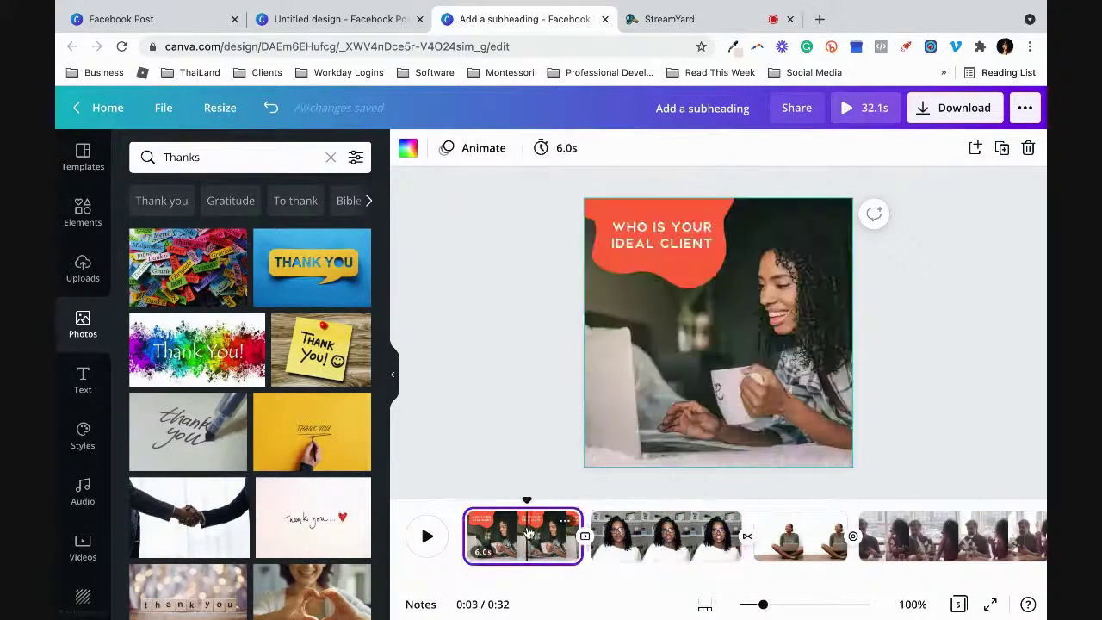
pyautogui.click(480, 153)
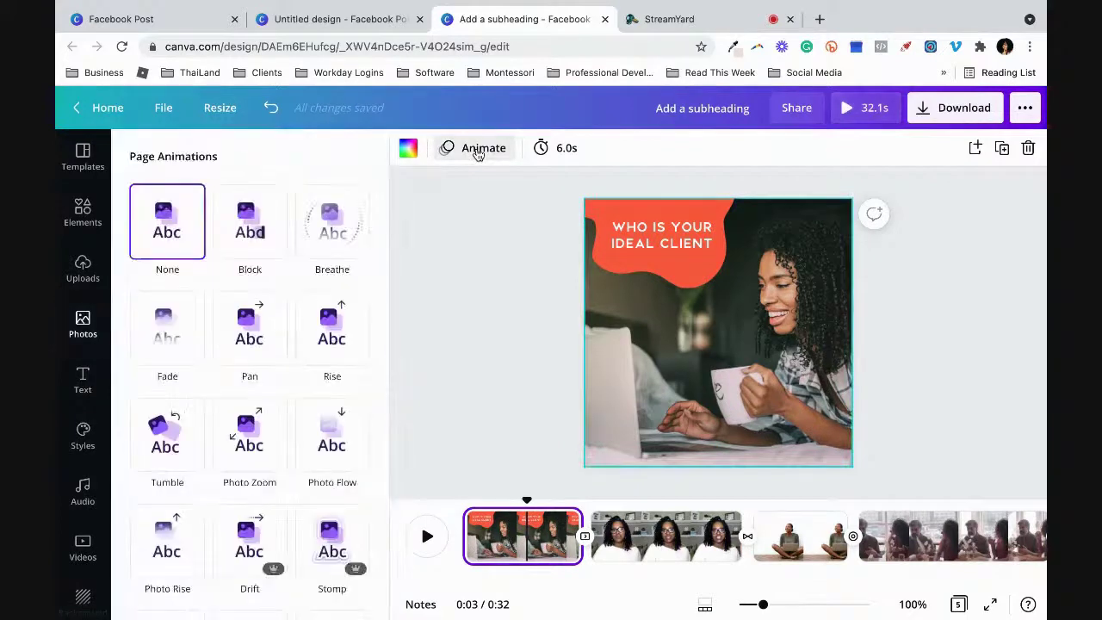
pyautogui.click(330, 324)
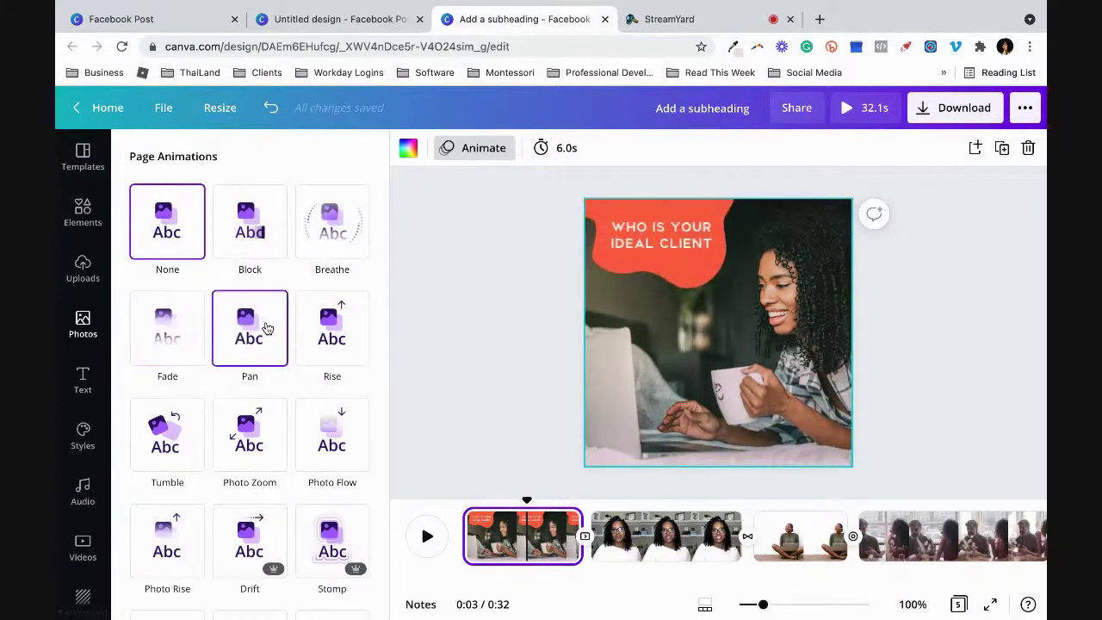
pyautogui.click(168, 430)
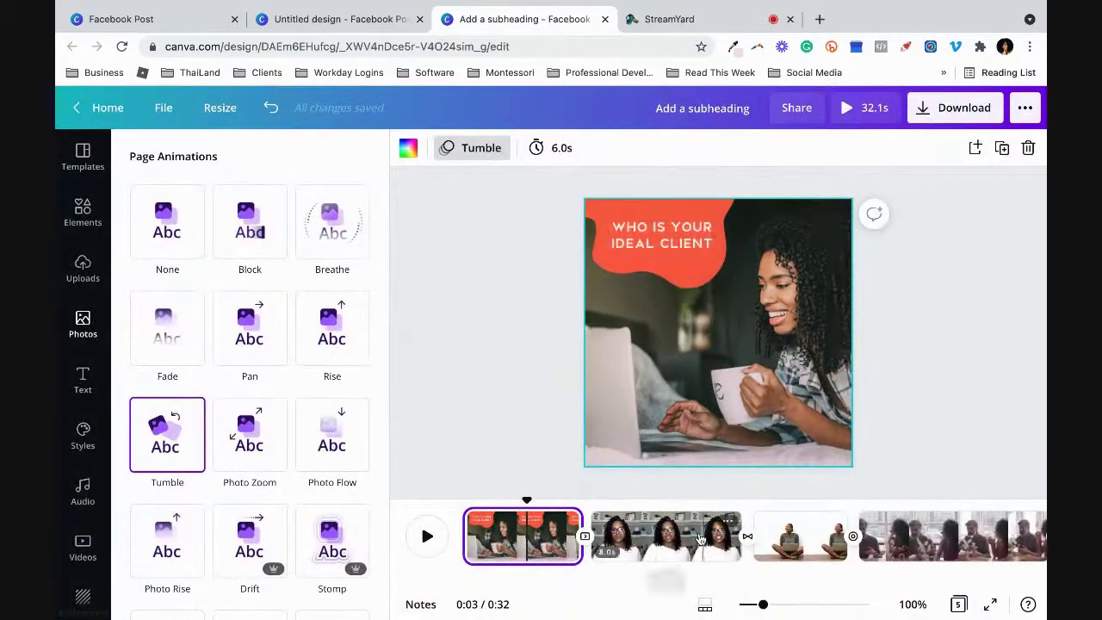
# Step: Add the "Canva Certified Creative" logo from the Logos folder to the second page, shrunk and placed in the page's upper-left corner
pyautogui.click(642, 540)
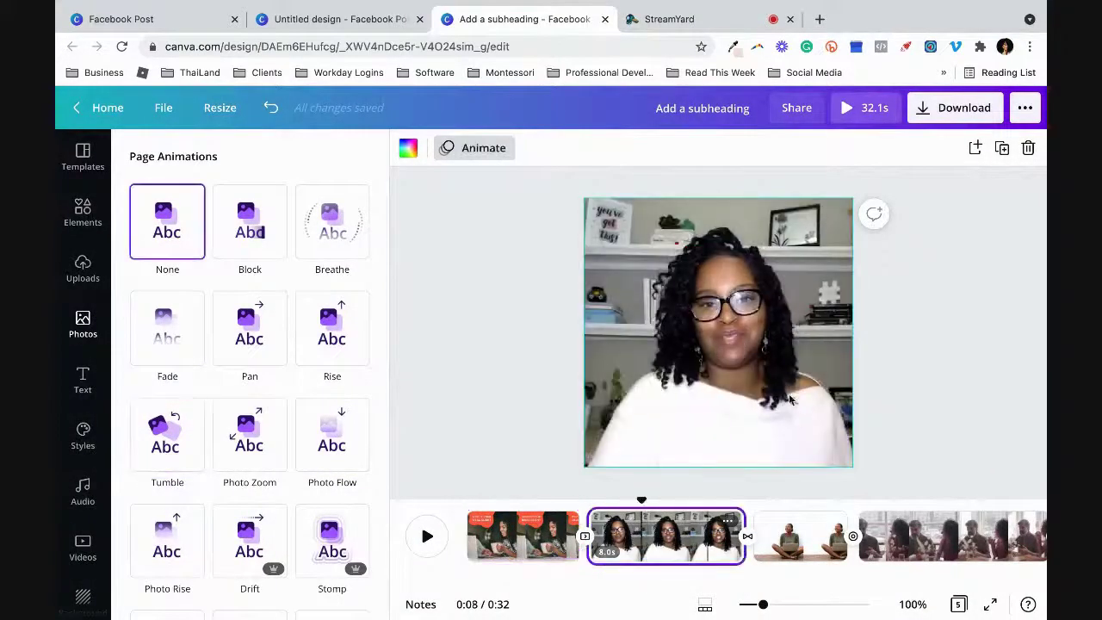
pyautogui.scroll(-10, 85, 389)
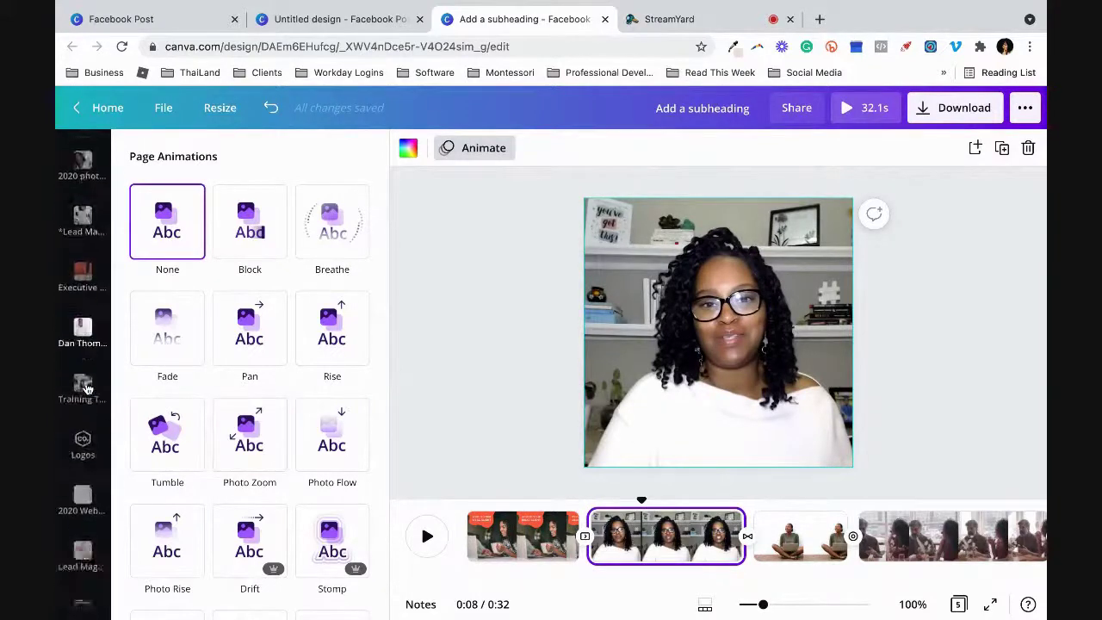
pyautogui.click(84, 383)
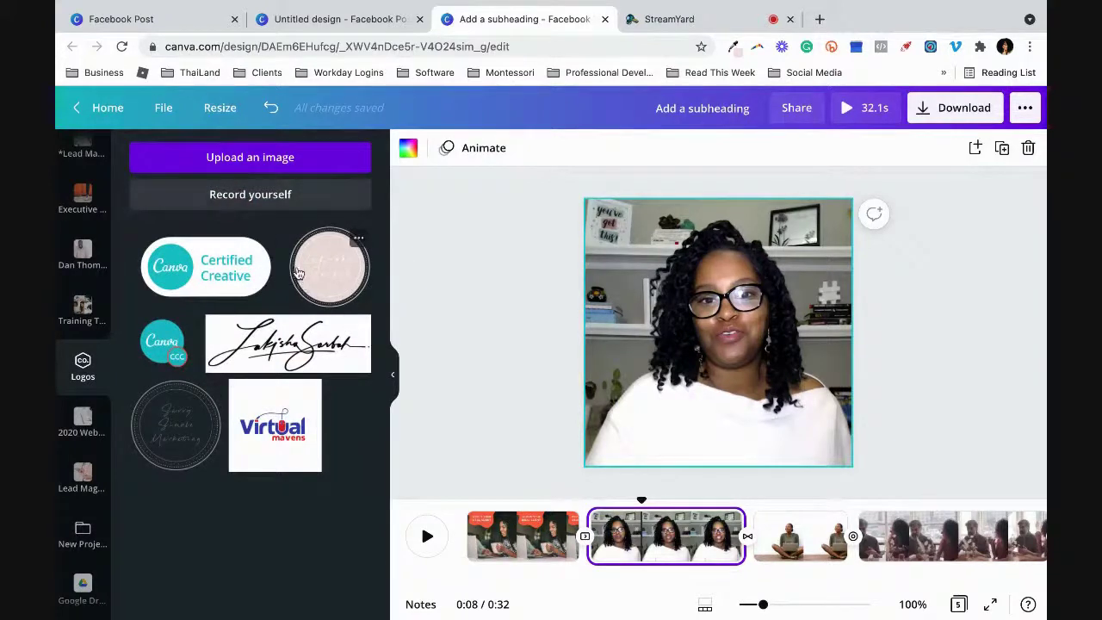
pyautogui.click(215, 278)
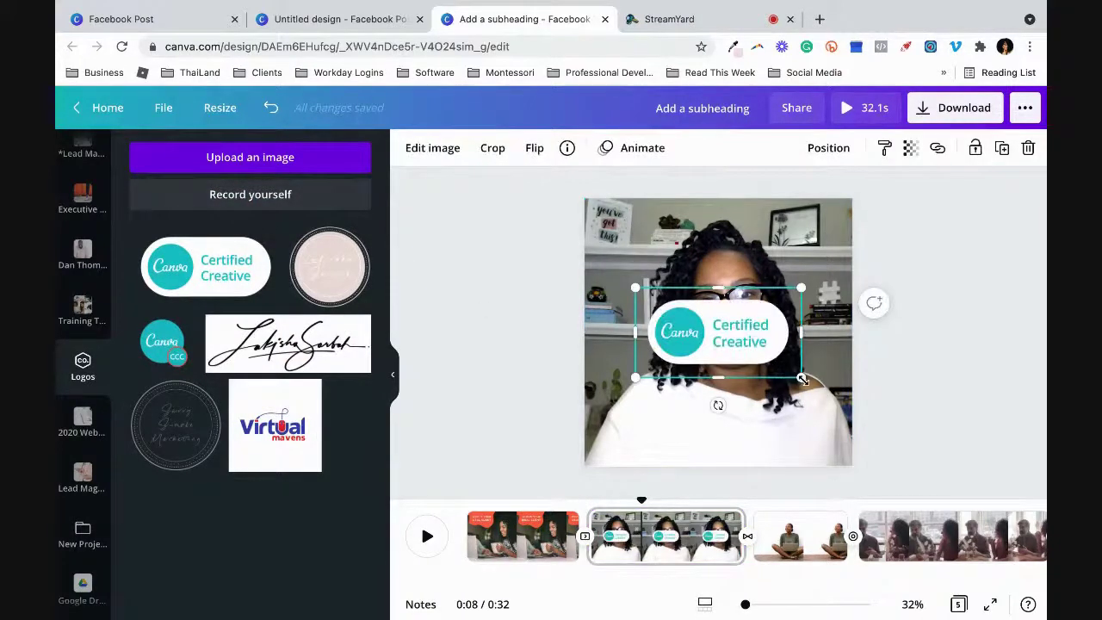
pyautogui.moveTo(801, 379); pyautogui.dragTo(725, 335)
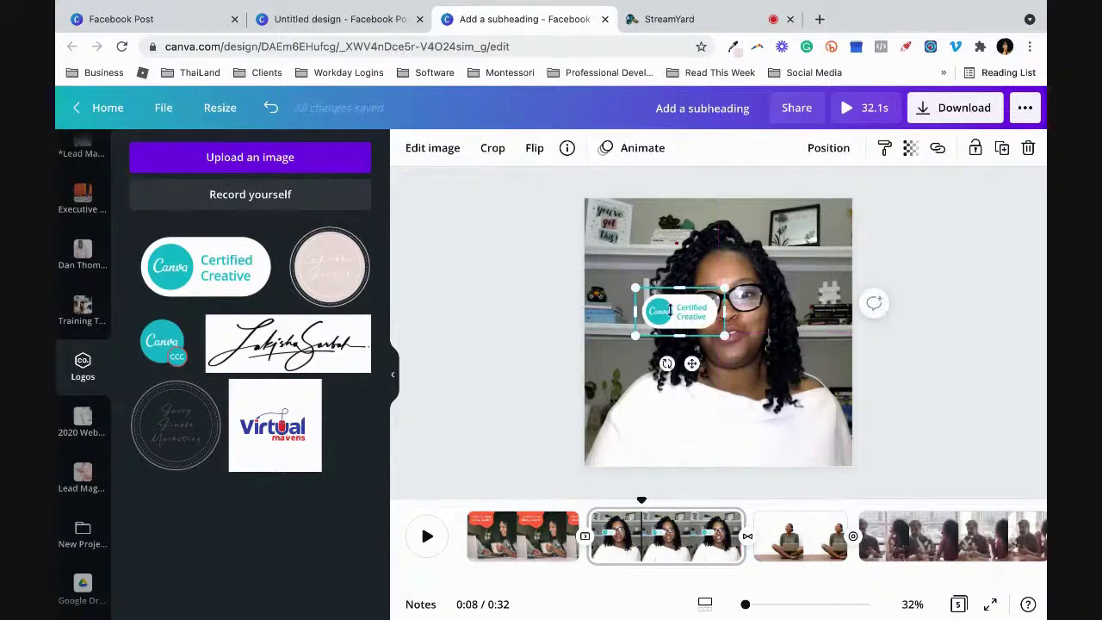
pyautogui.moveTo(670, 312); pyautogui.dragTo(635, 244)
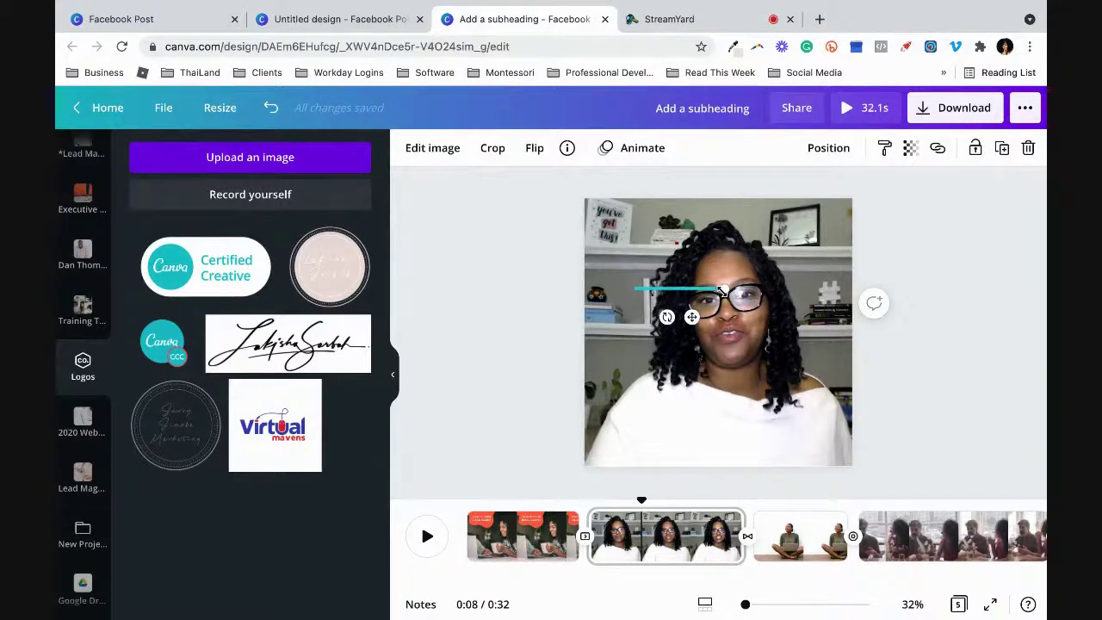
pyautogui.hotkey('ctrl', 'z')
pyautogui.moveTo(665, 310); pyautogui.dragTo(614, 224)
pyautogui.click(879, 323)
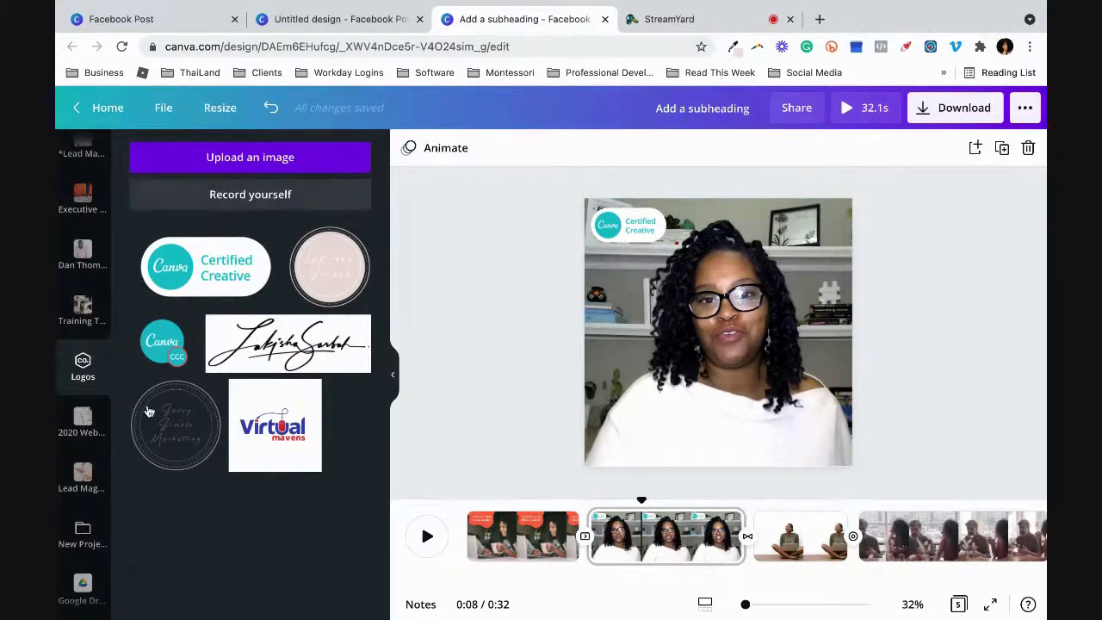
# Step: Search the elements for "stickers" in place of "Blob" and browse the results
pyautogui.scroll(10, 73, 280)
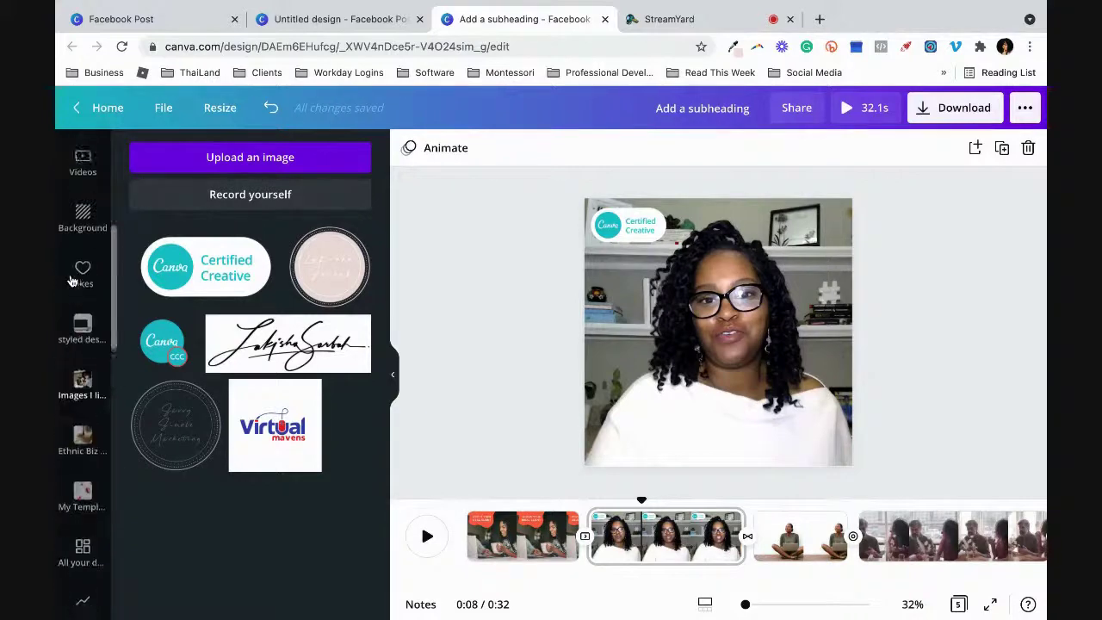
pyautogui.click(80, 216)
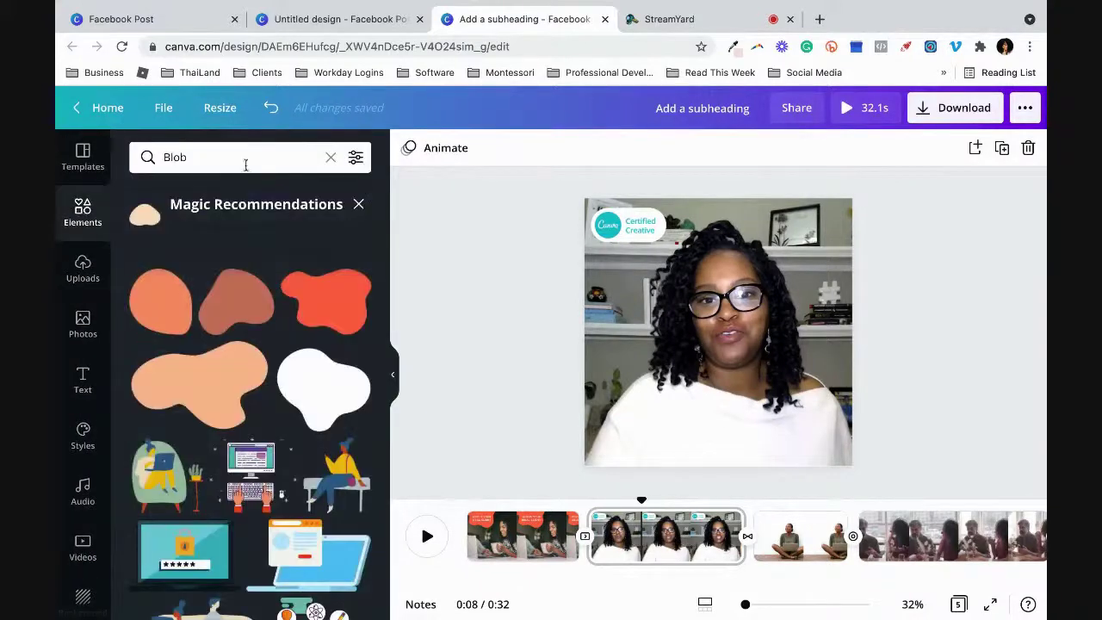
pyautogui.click(330, 159)
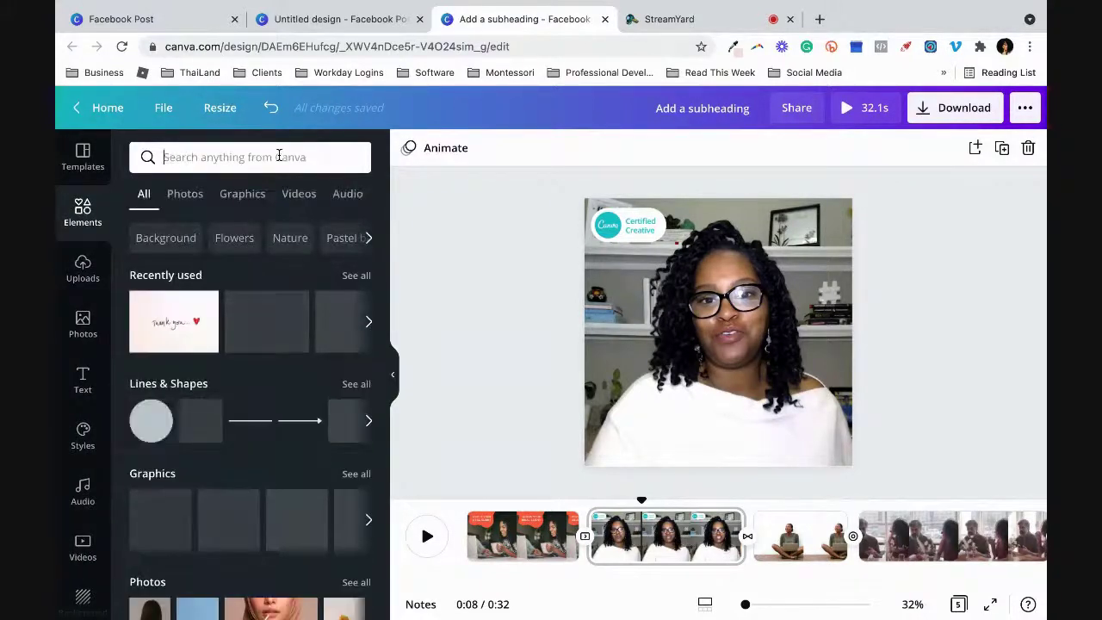
pyautogui.write('stickers')
pyautogui.press('Return')
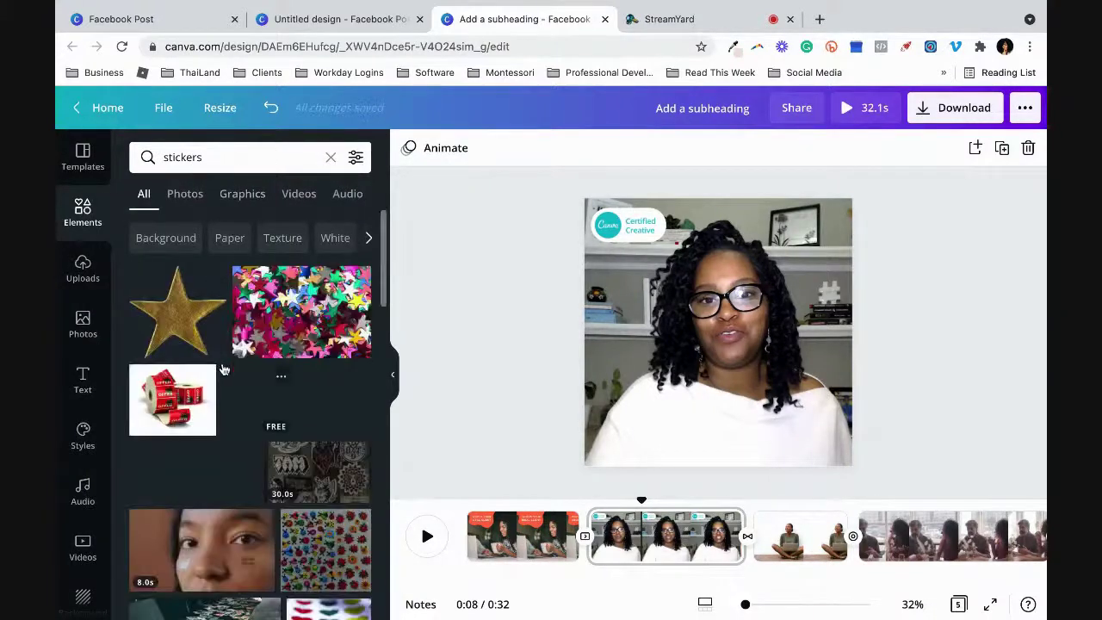
pyautogui.scroll(-5, 222, 370)
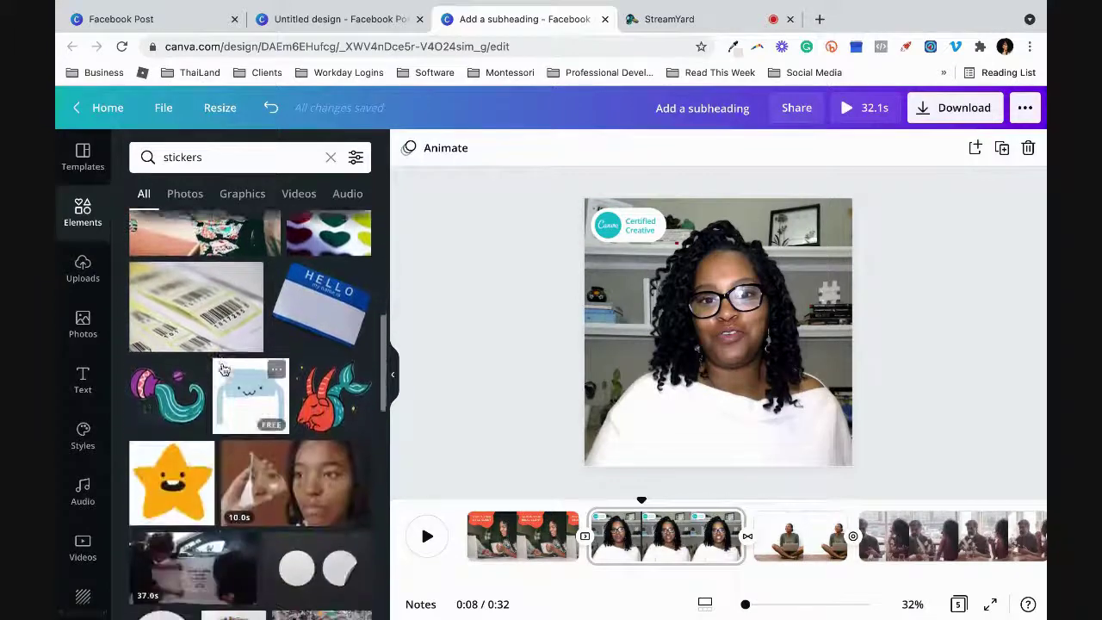
pyautogui.scroll(-3, 223, 369)
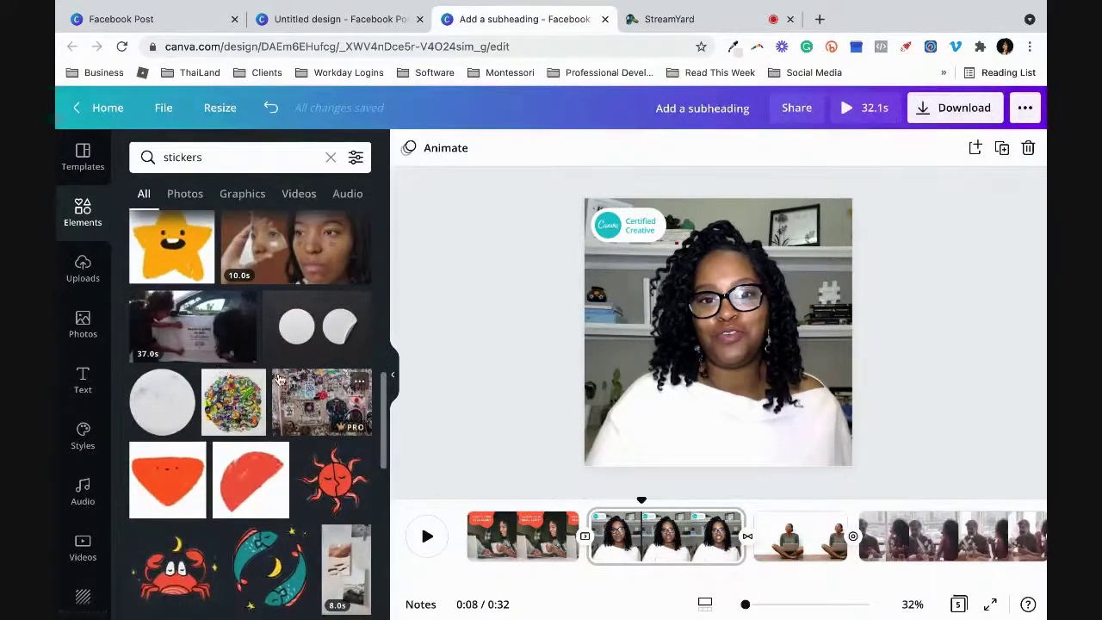
pyautogui.scroll(-10, 280, 379)
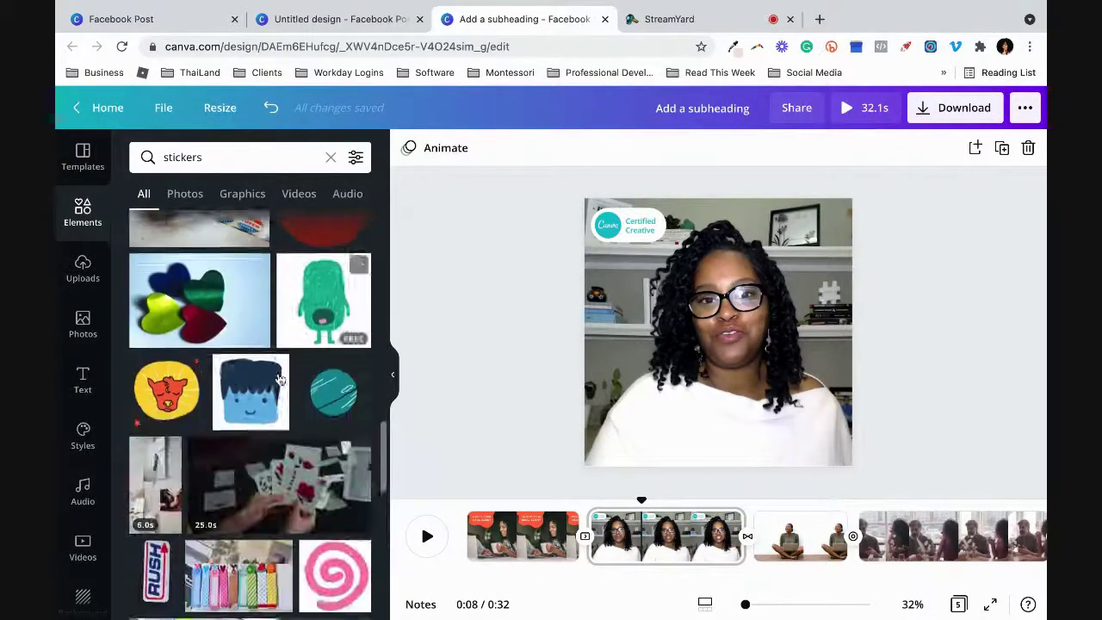
# Step: Search the elements for "Arrow sticker" and add the animated curly looping arrow to the third page
pyautogui.click(222, 159)
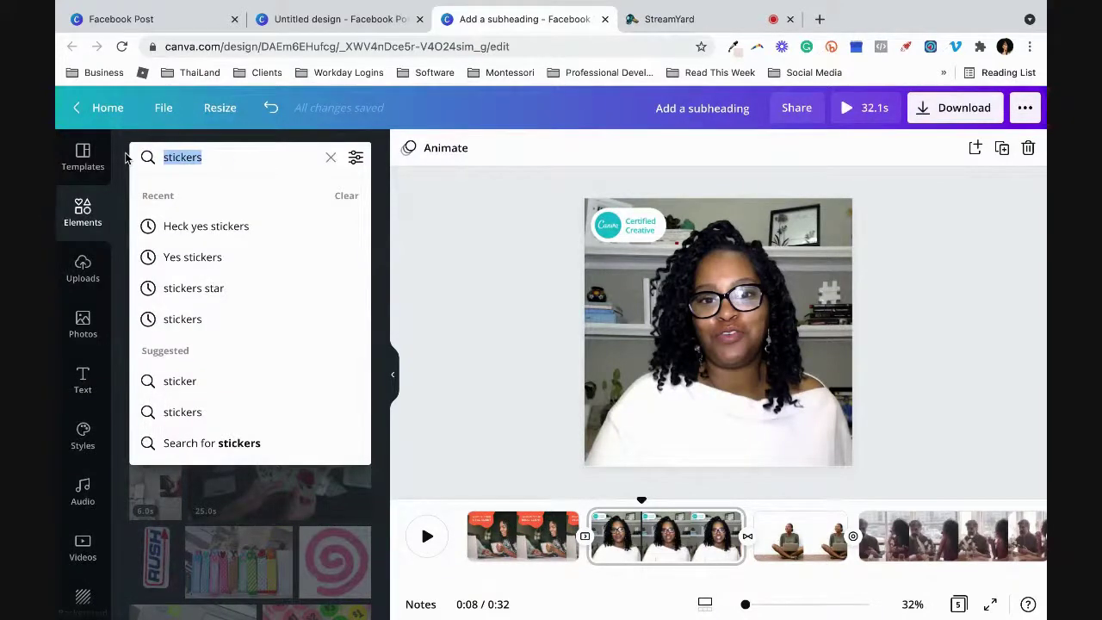
pyautogui.write('Arr')
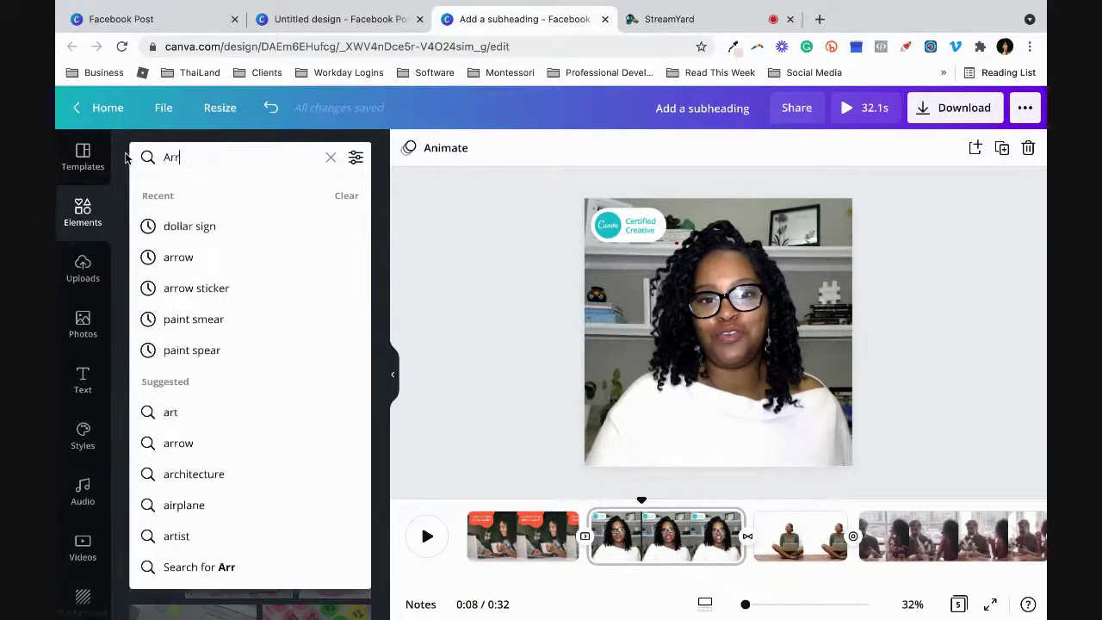
pyautogui.write('ow sticker')
pyautogui.press('Return')
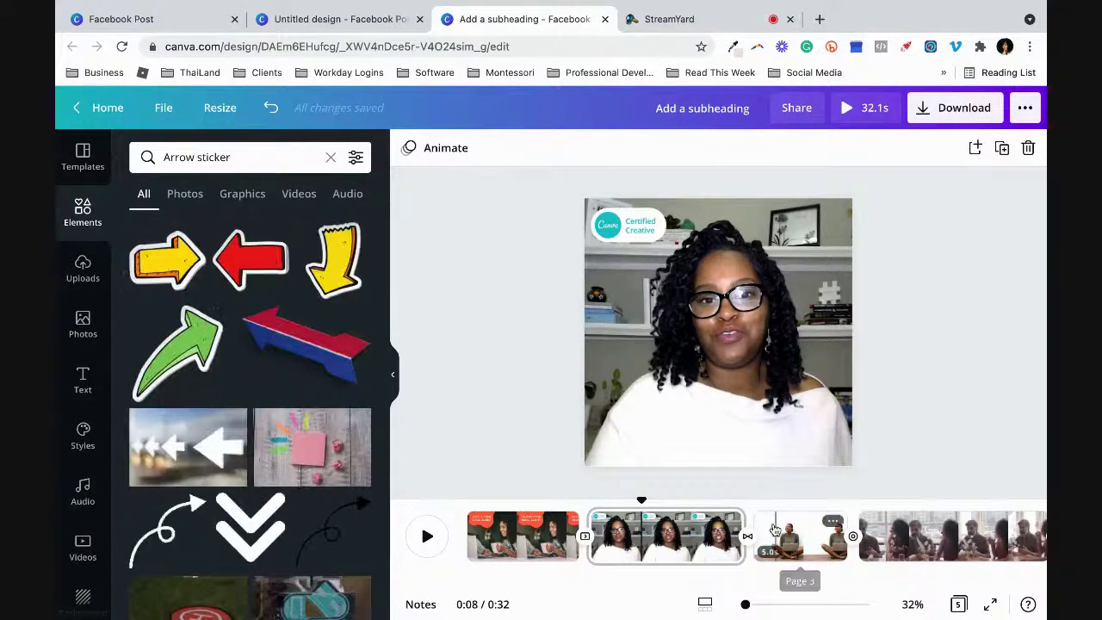
pyautogui.click(800, 542)
pyautogui.scroll(-10, 295, 331)
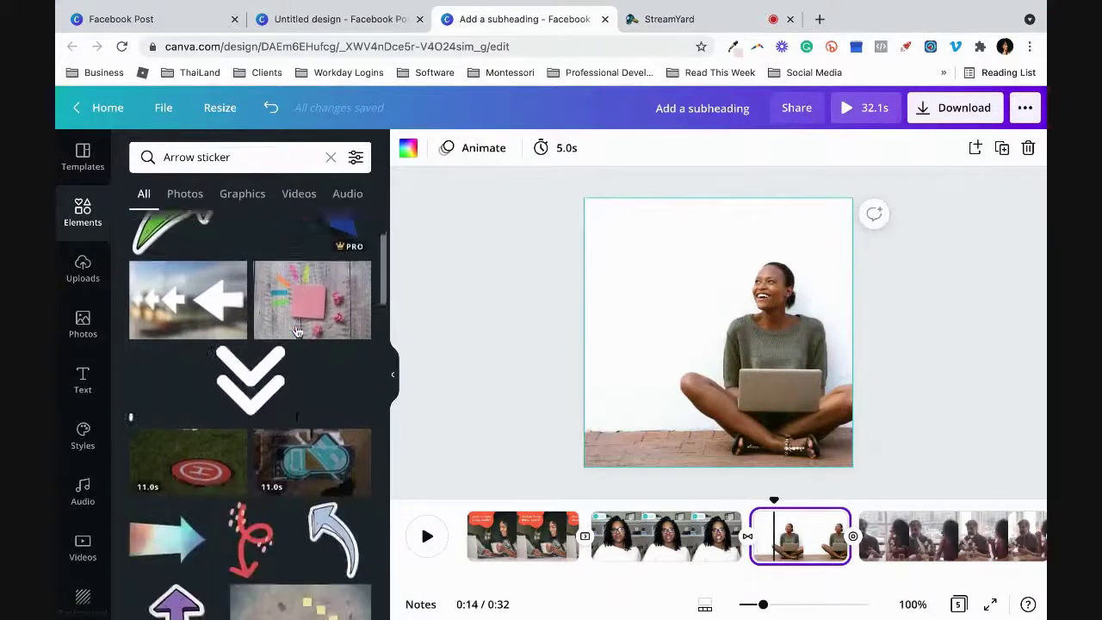
pyautogui.scroll(-5, 258, 250)
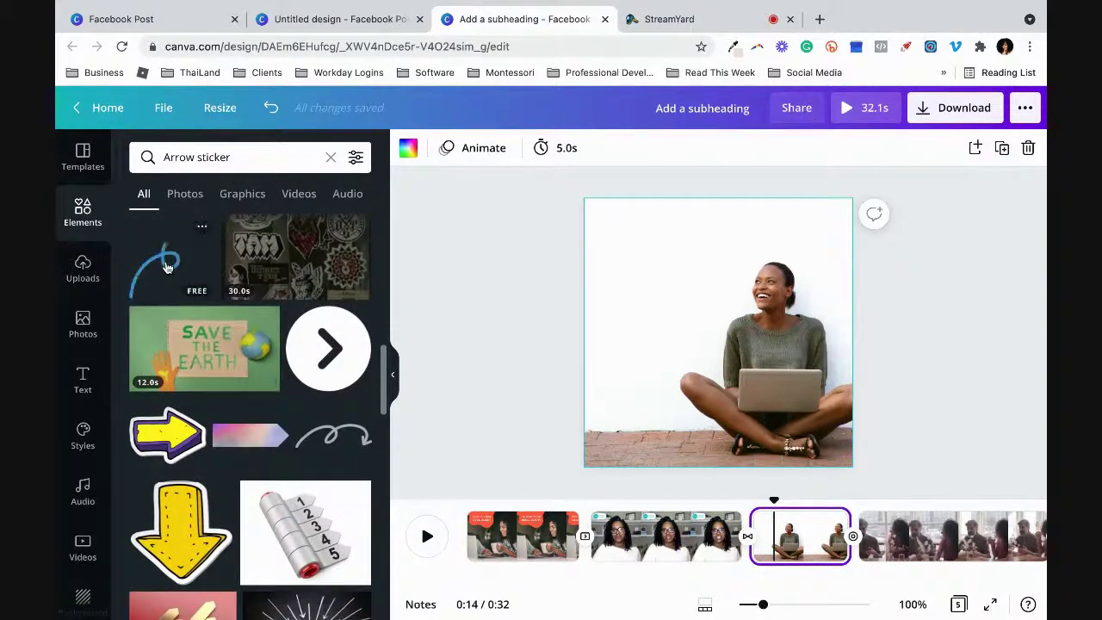
pyautogui.click(167, 267)
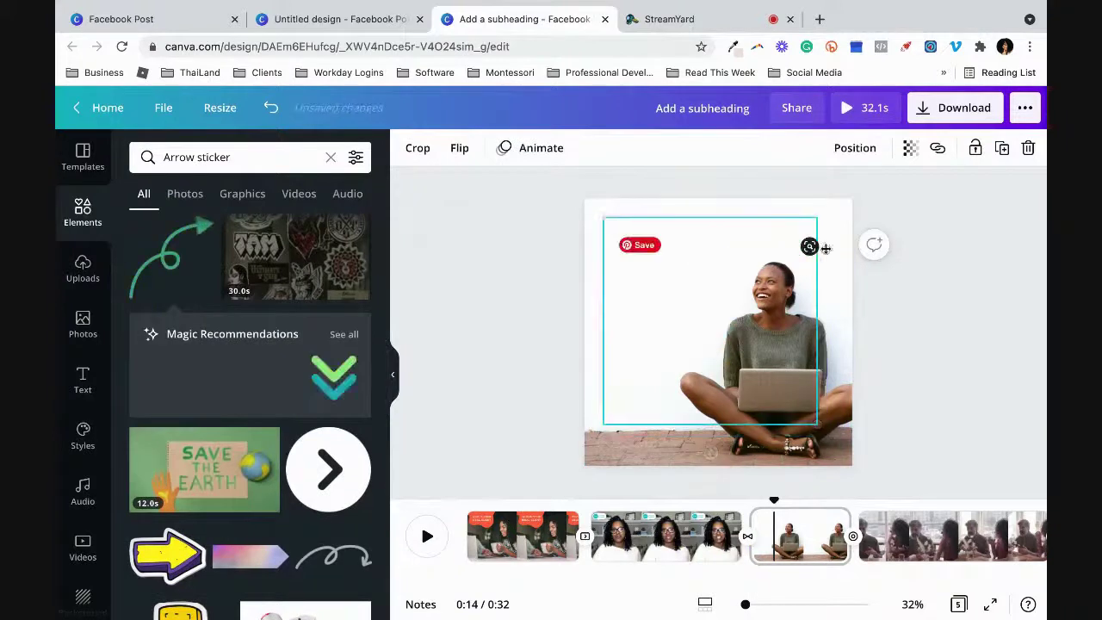
# Step: Resize, rotate and move the curly arrow so it enters from the page's left edge and points down toward the seated woman
pyautogui.moveTo(817, 220); pyautogui.dragTo(686, 297)
pyautogui.moveTo(658, 359); pyautogui.dragTo(623, 320)
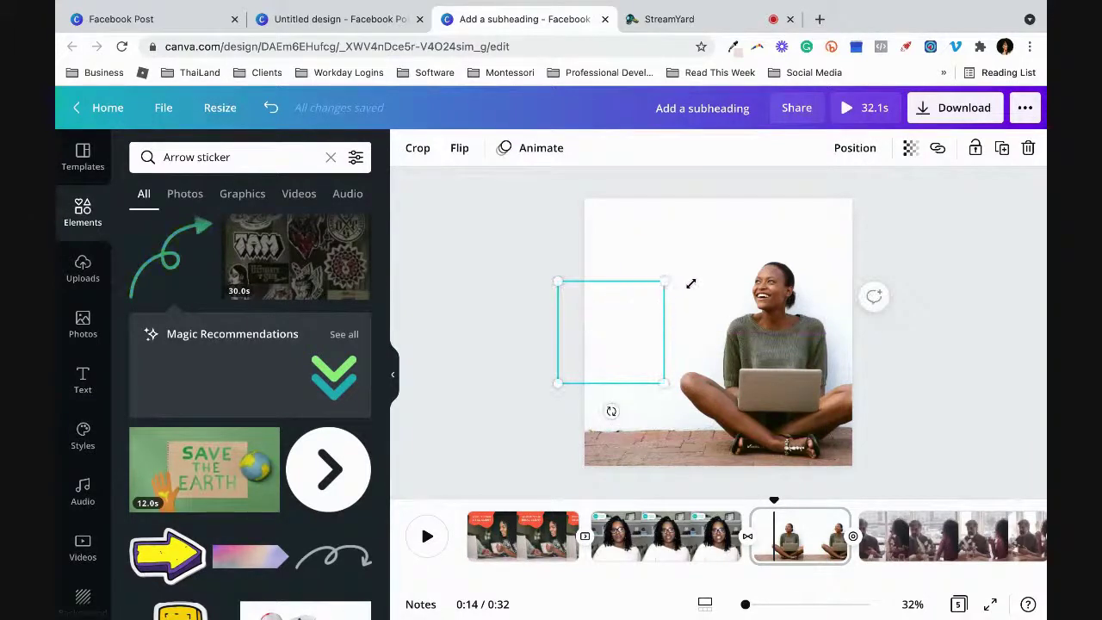
pyautogui.moveTo(691, 284); pyautogui.dragTo(716, 273)
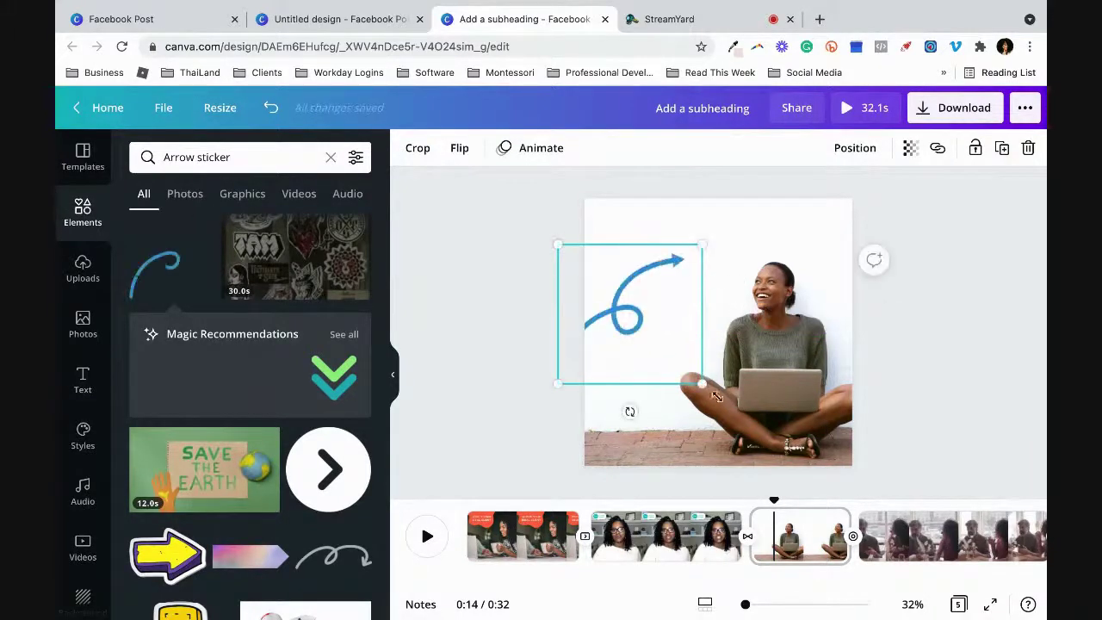
pyautogui.moveTo(714, 395); pyautogui.dragTo(742, 423)
pyautogui.moveTo(643, 439); pyautogui.dragTo(566, 374)
pyautogui.click(910, 390)
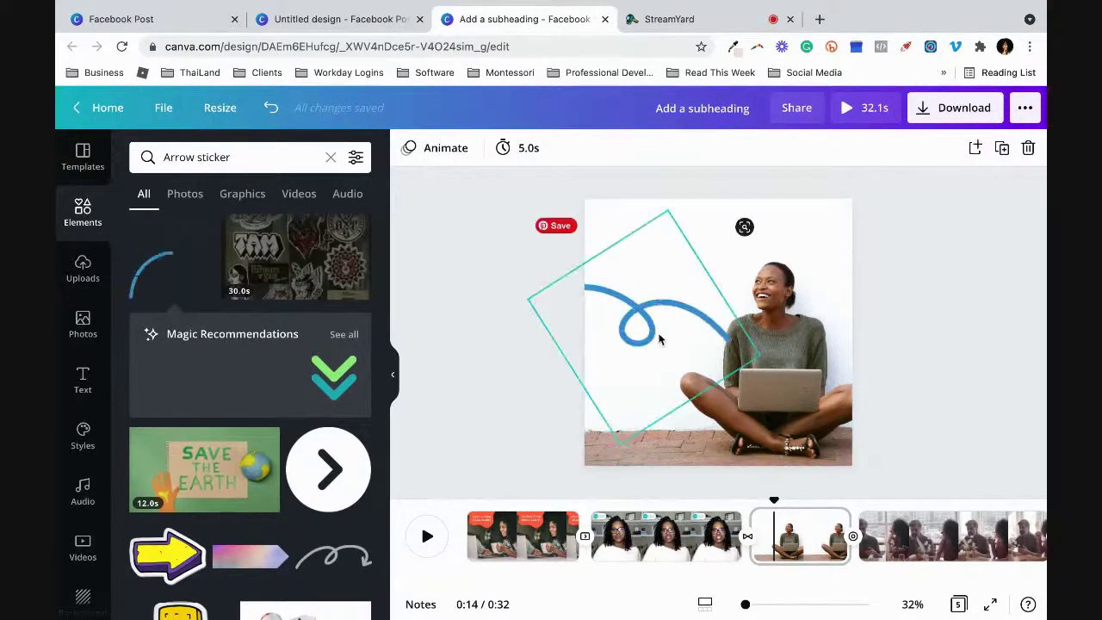
pyautogui.click(607, 341)
pyautogui.click(929, 347)
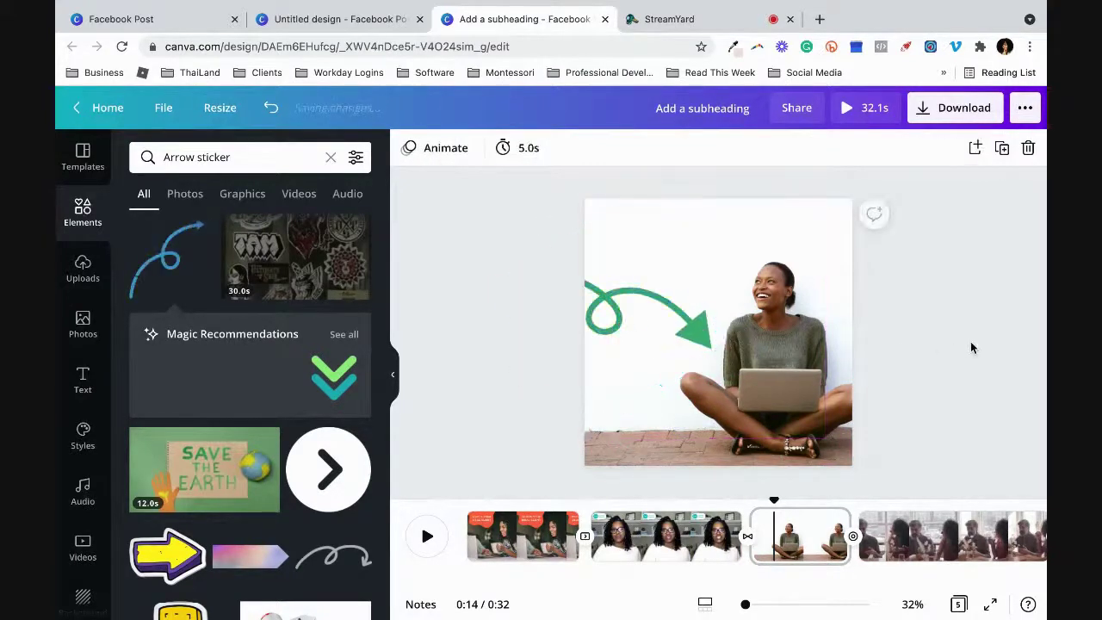
pyautogui.scroll(-10, 249, 420)
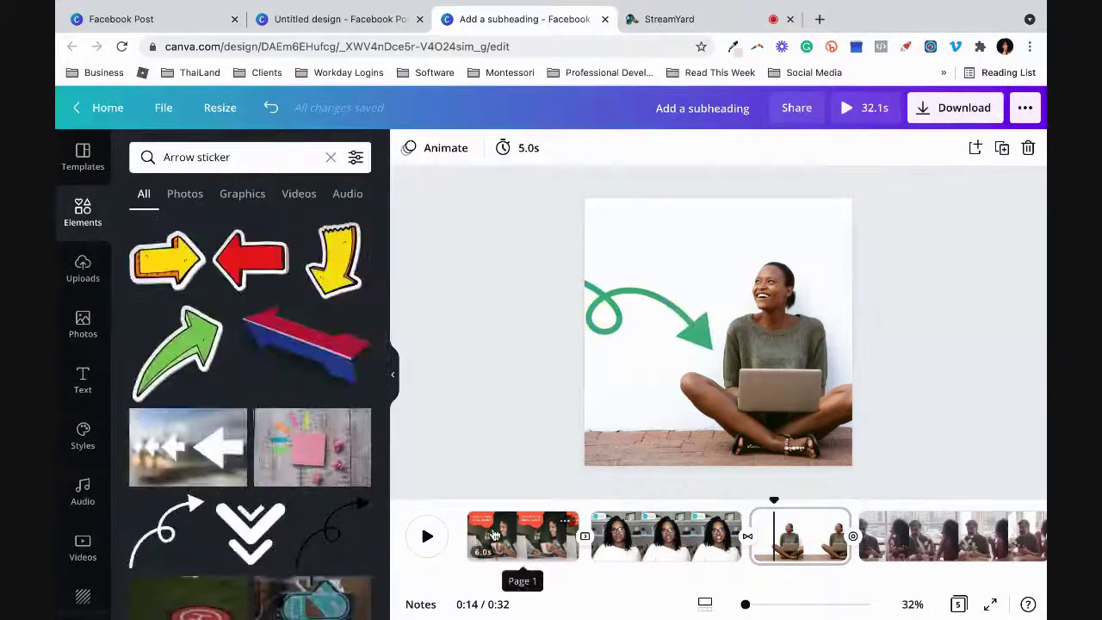
pyautogui.moveTo(551, 541)
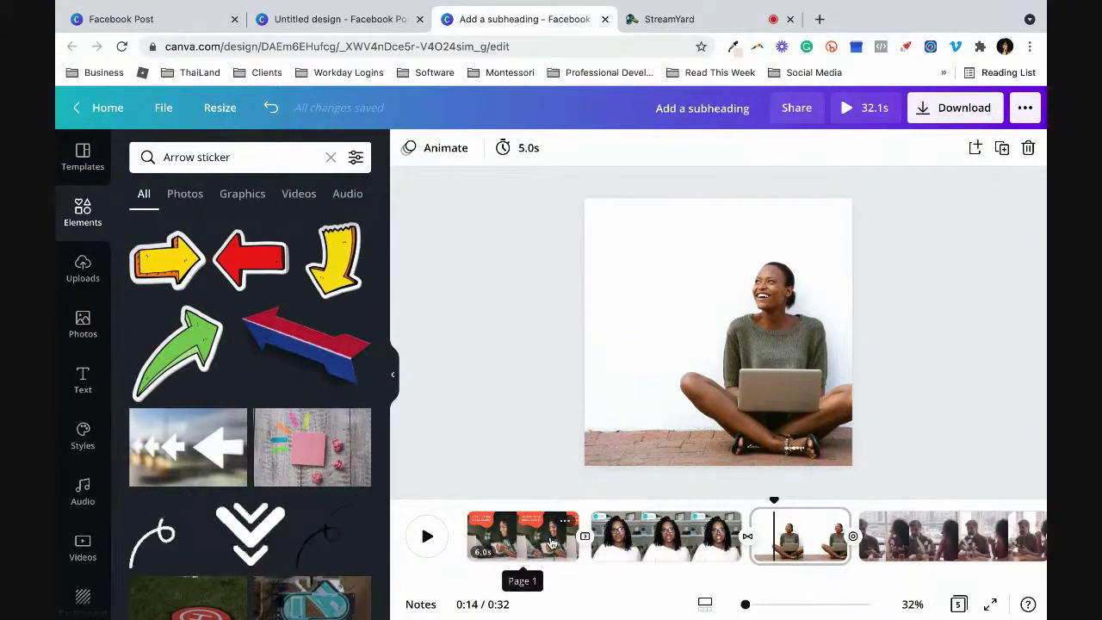
# Step: Browse the audio library's recently used tracks and its Happy, Pop, Epic, Piano and Instrumental categories
pyautogui.click(83, 488)
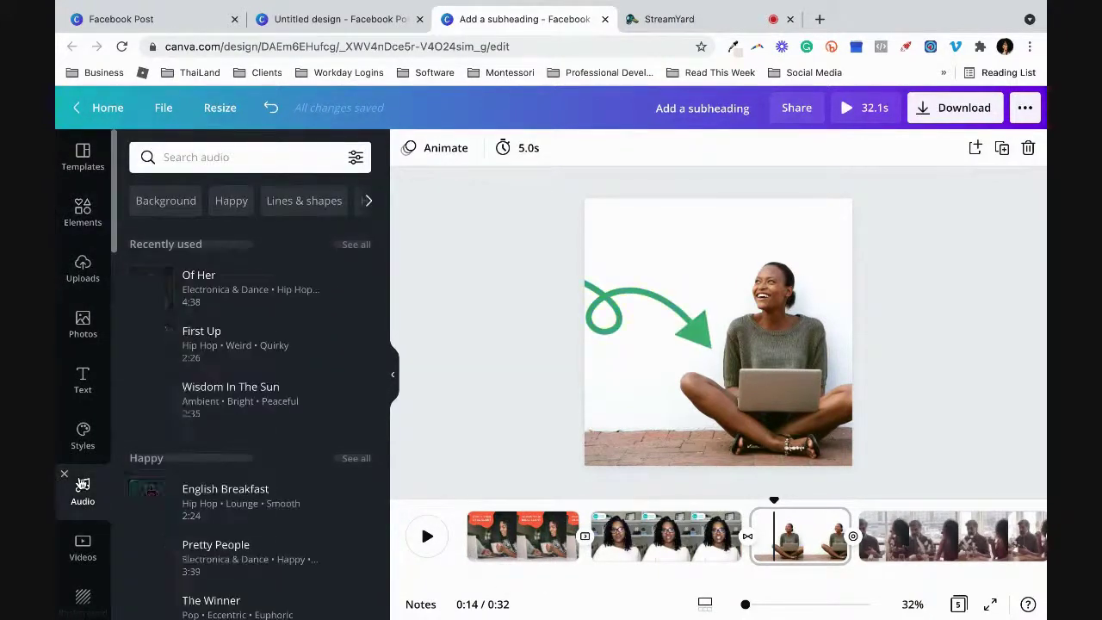
pyautogui.moveTo(176, 406)
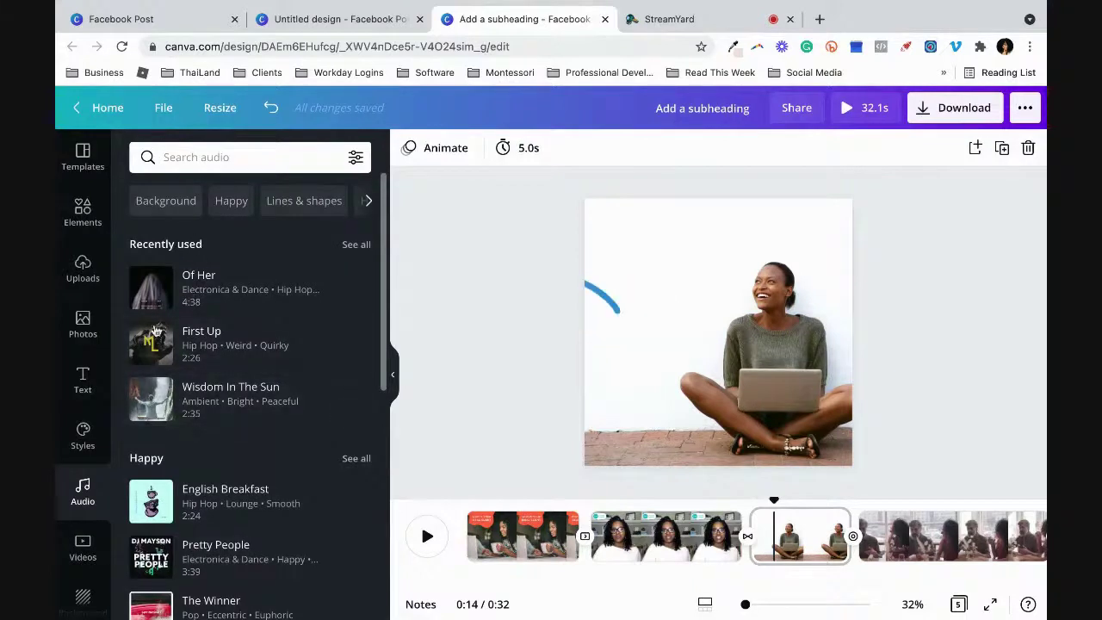
pyautogui.moveTo(211, 280)
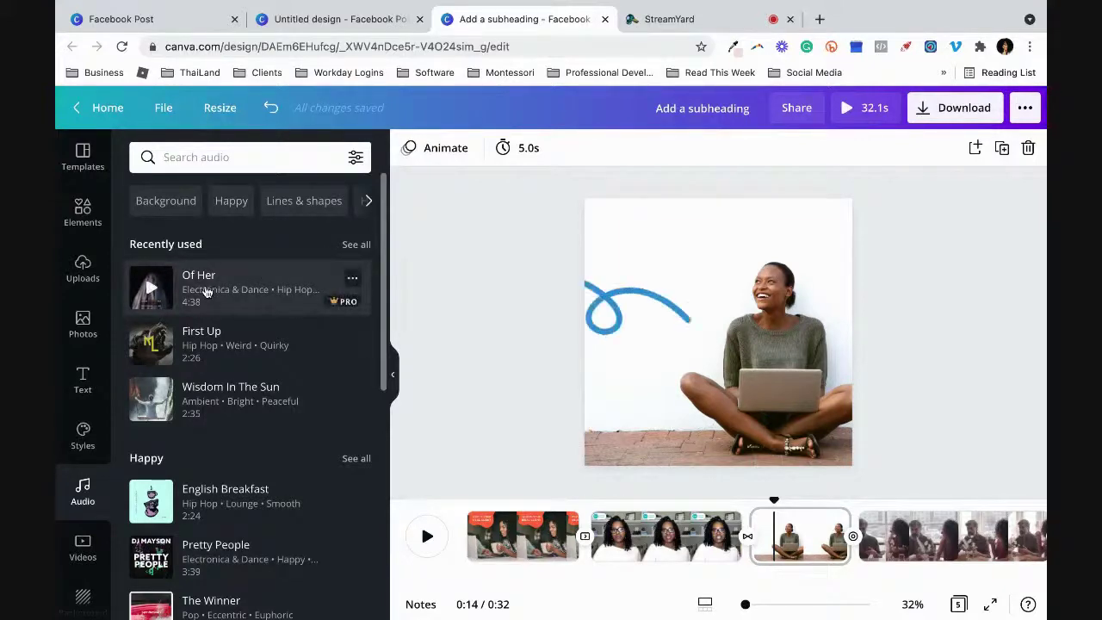
pyautogui.scroll(-3, 207, 293)
pyautogui.scroll(3, 207, 293)
pyautogui.scroll(-2, 205, 293)
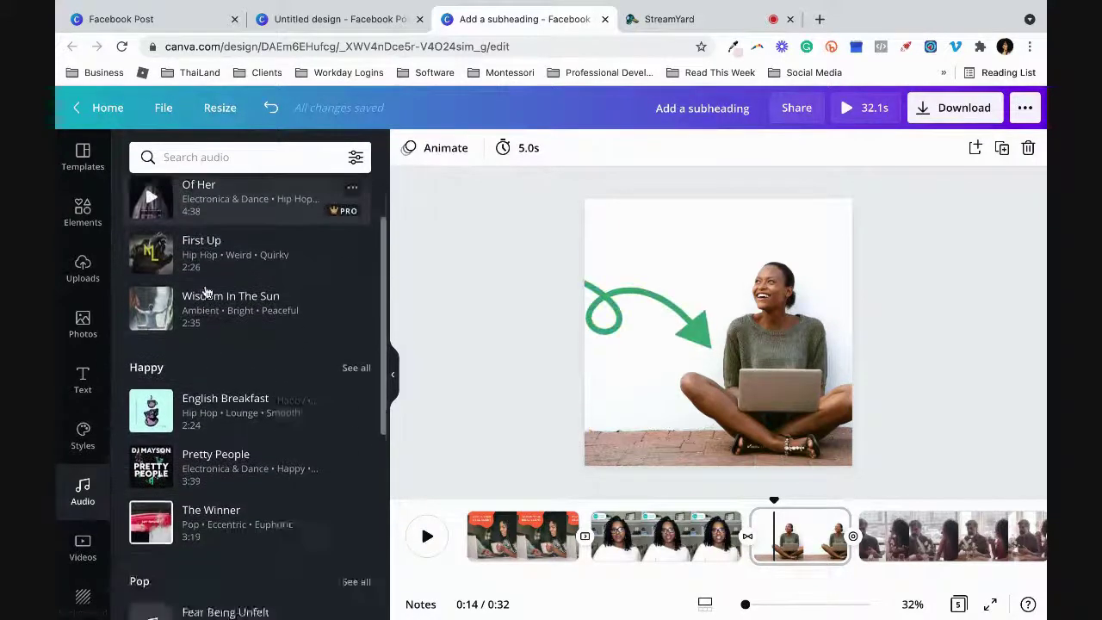
pyautogui.scroll(-7, 205, 293)
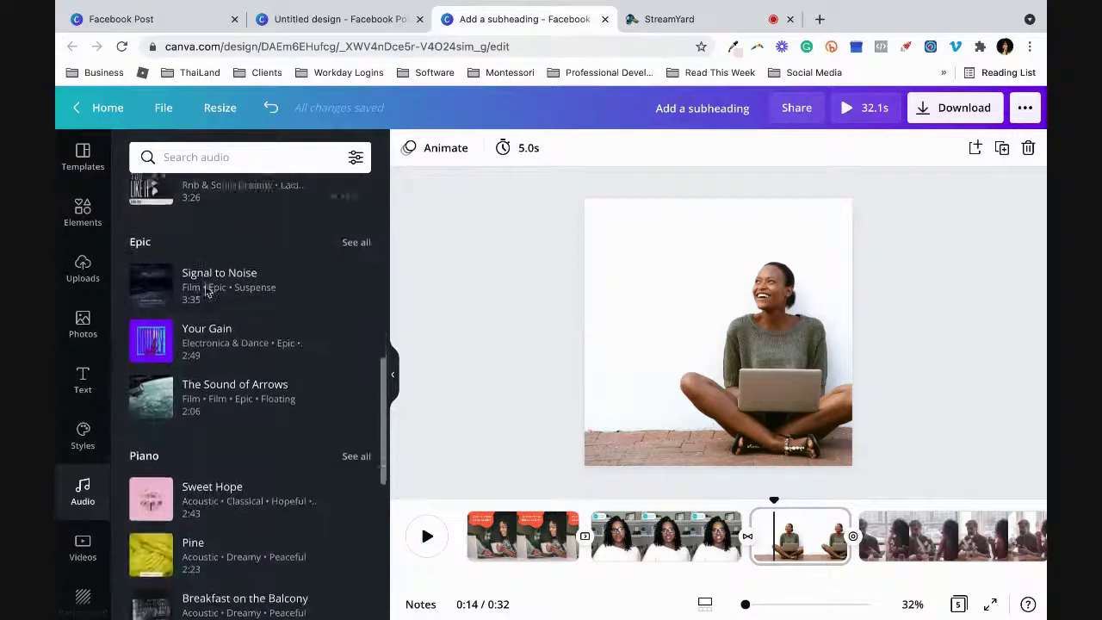
pyautogui.scroll(-2, 206, 293)
pyautogui.scroll(2, 207, 293)
pyautogui.scroll(-3, 204, 293)
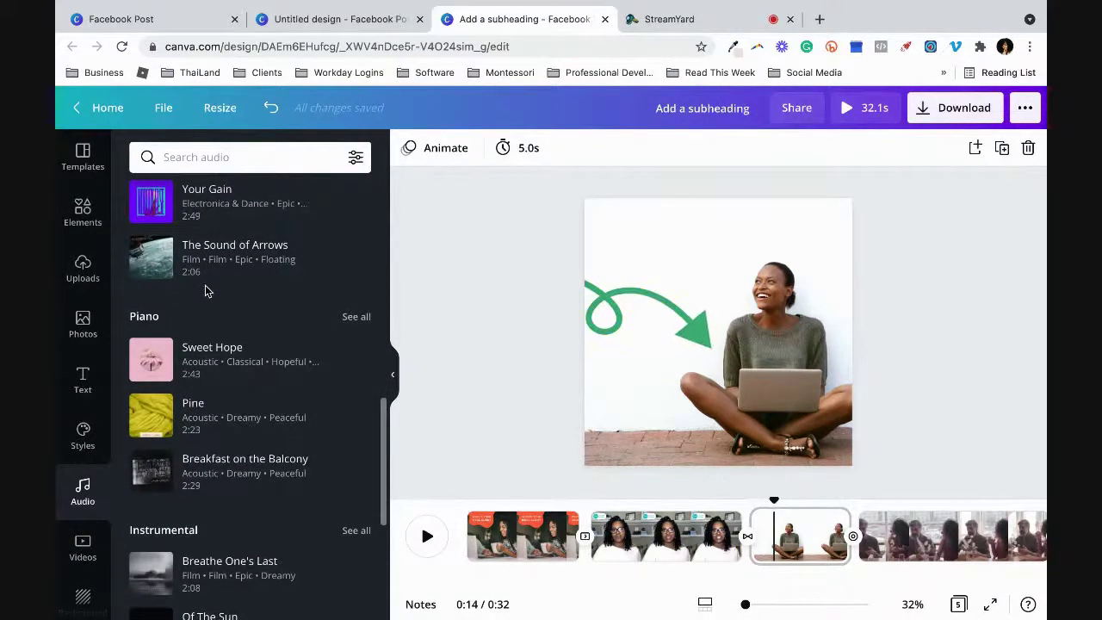
pyautogui.scroll(10, 205, 293)
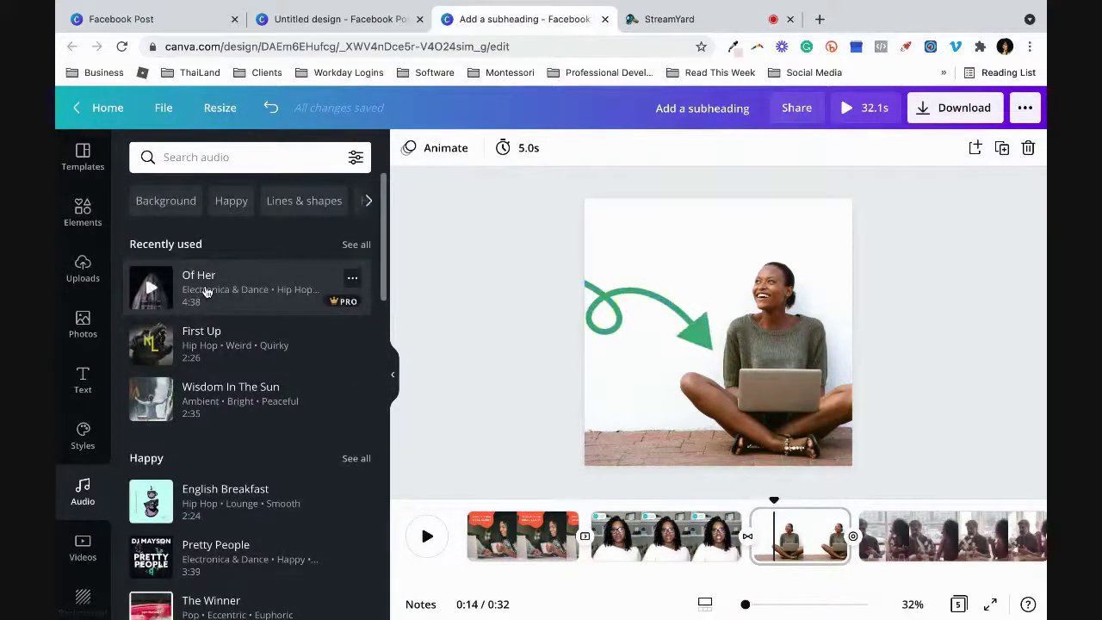
pyautogui.scroll(-3, 205, 292)
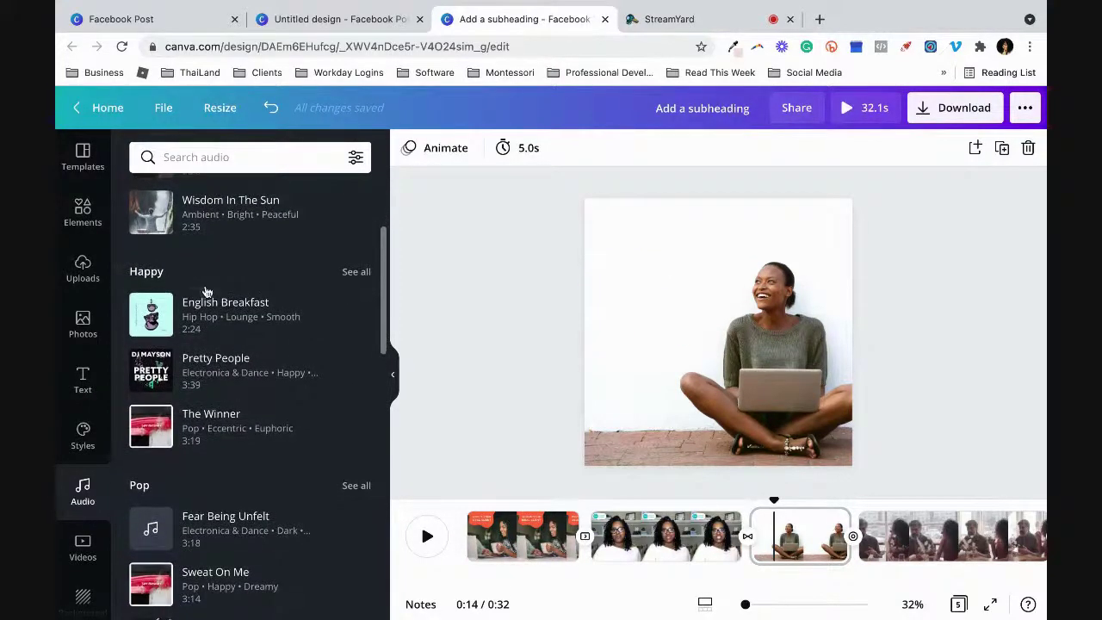
pyautogui.scroll(3, 207, 293)
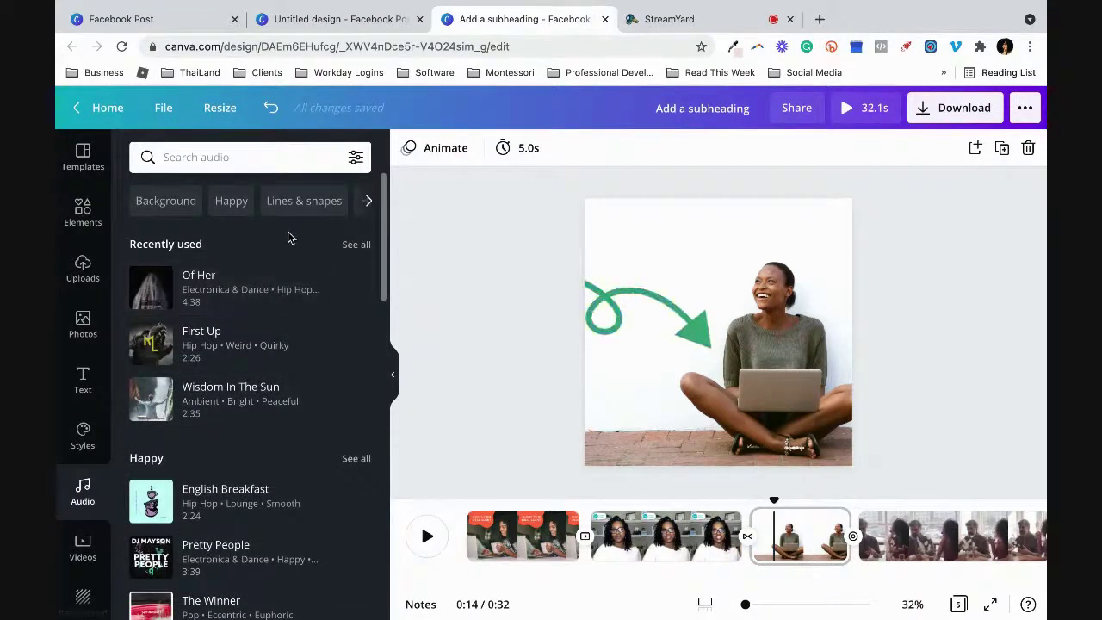
# Step: Preview the tracks "Of Her" and "First Up" at a lower volume, and add "First Up" to the video
pyautogui.click(151, 291)
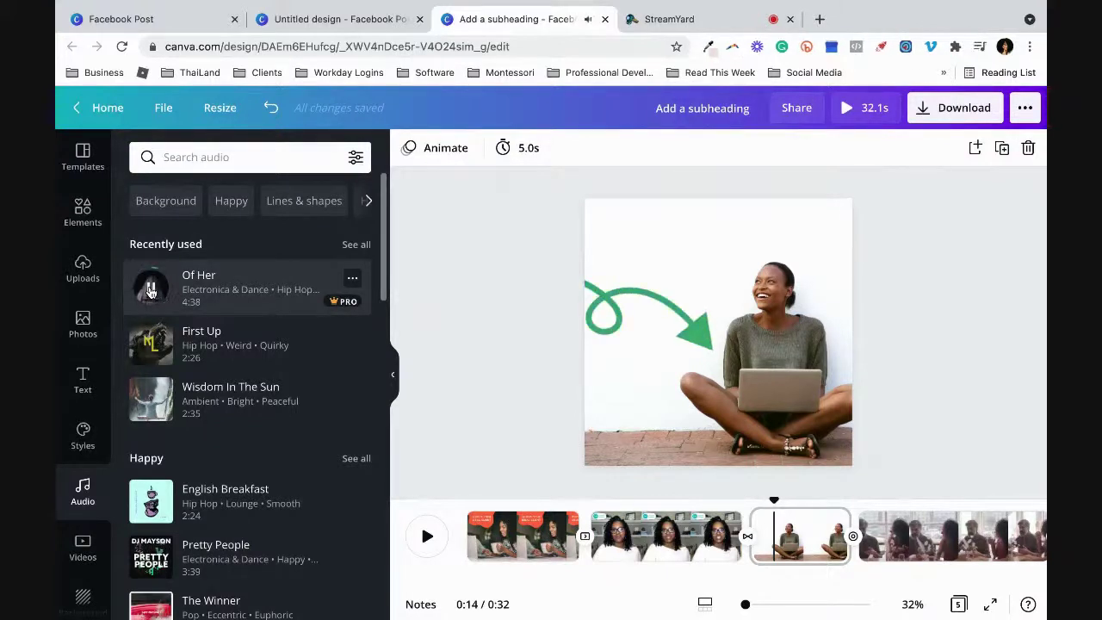
pyautogui.press('XF86AudioLowerVolume')
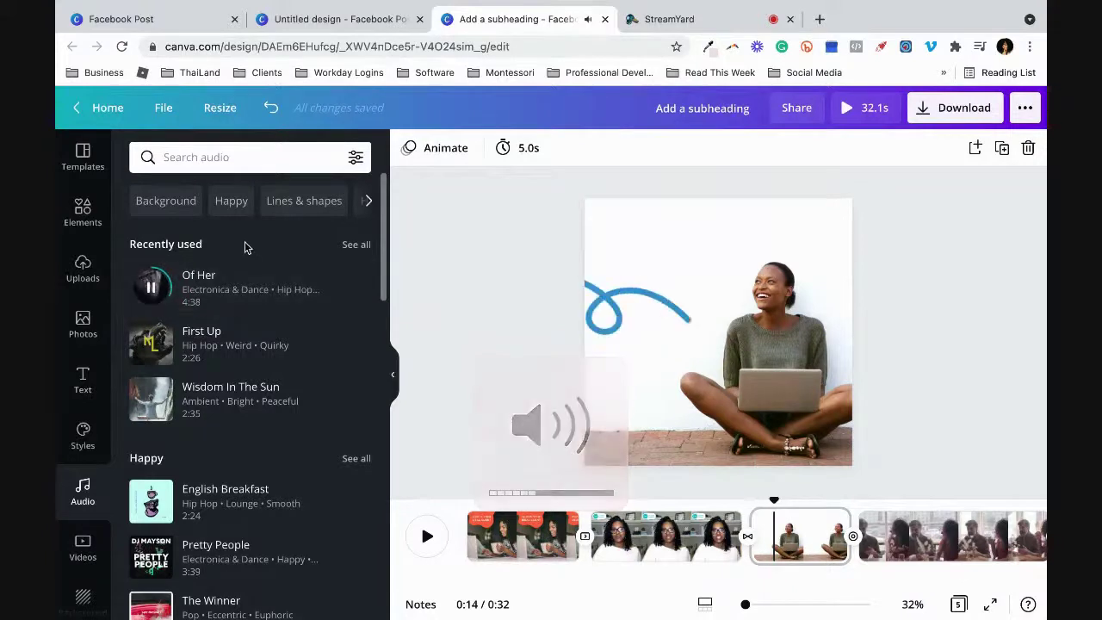
pyautogui.click(151, 344)
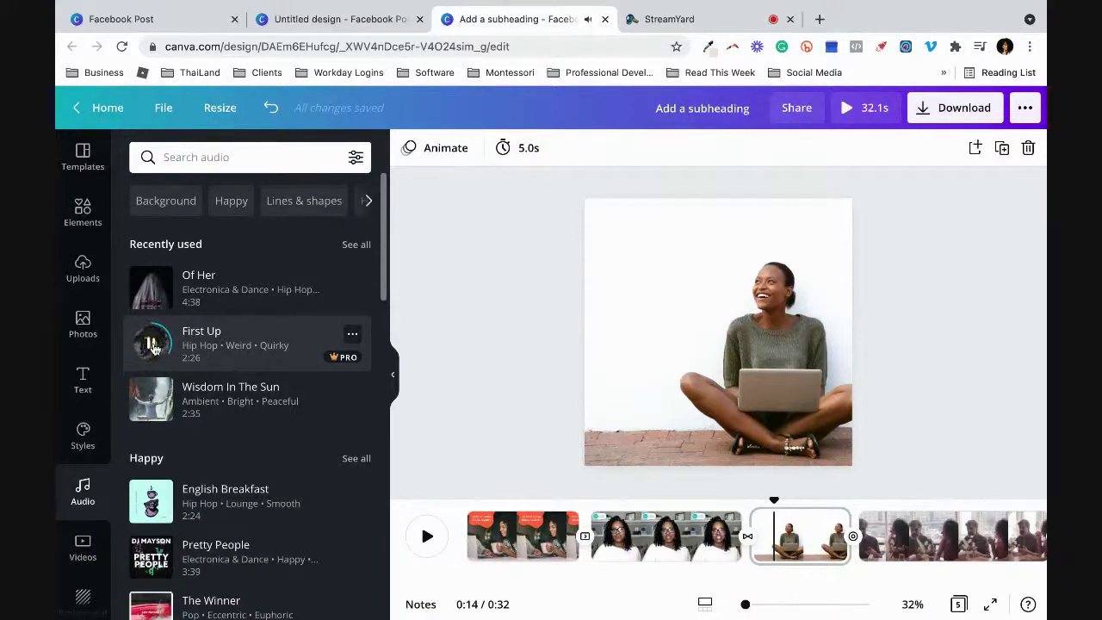
pyautogui.click(205, 348)
# Step: Select the first page and return the playhead to the start of the video
pyautogui.click(483, 531)
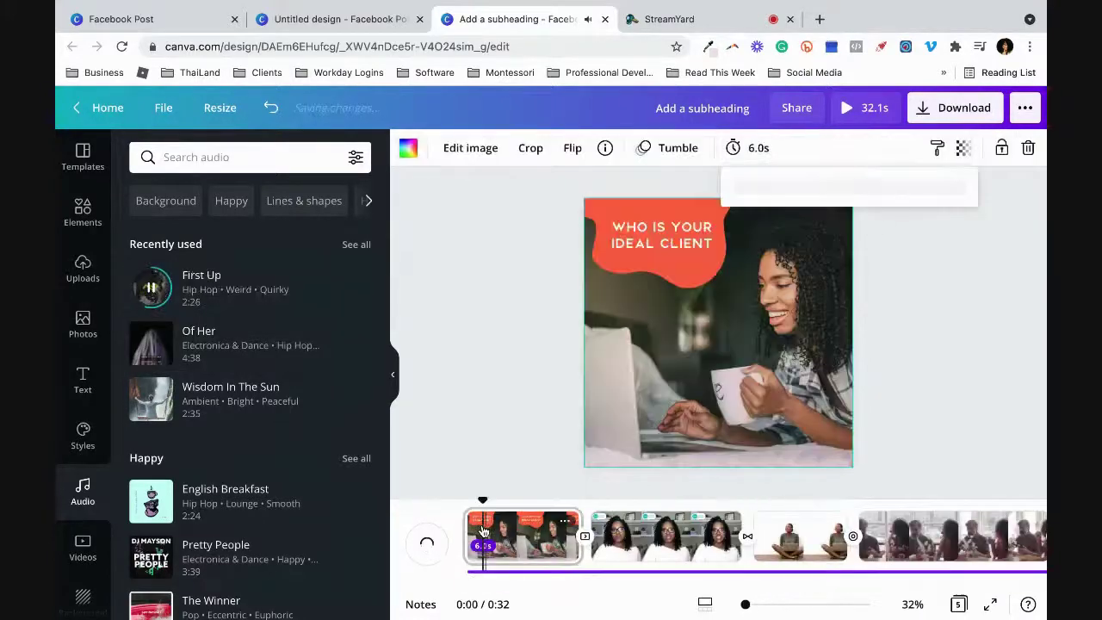
pyautogui.click(465, 528)
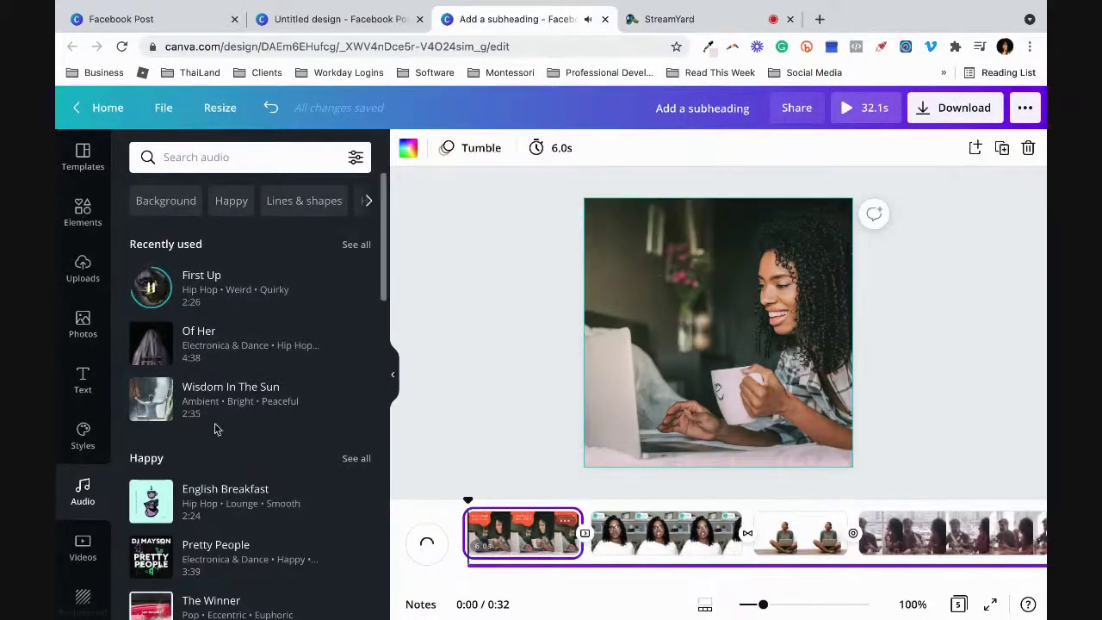
pyautogui.click(484, 545)
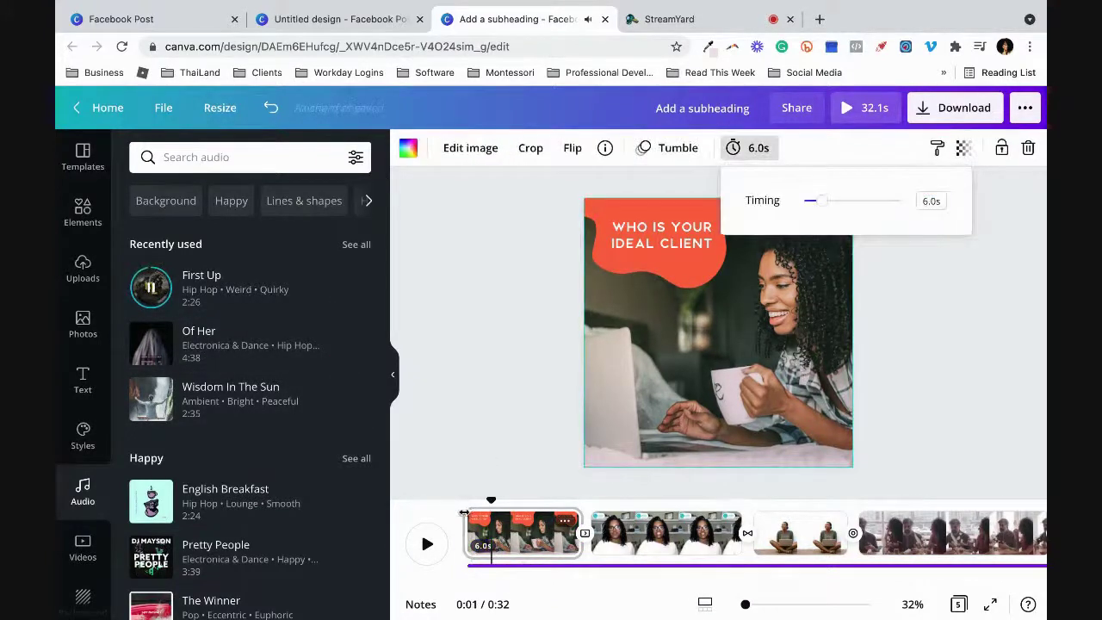
pyautogui.click(464, 514)
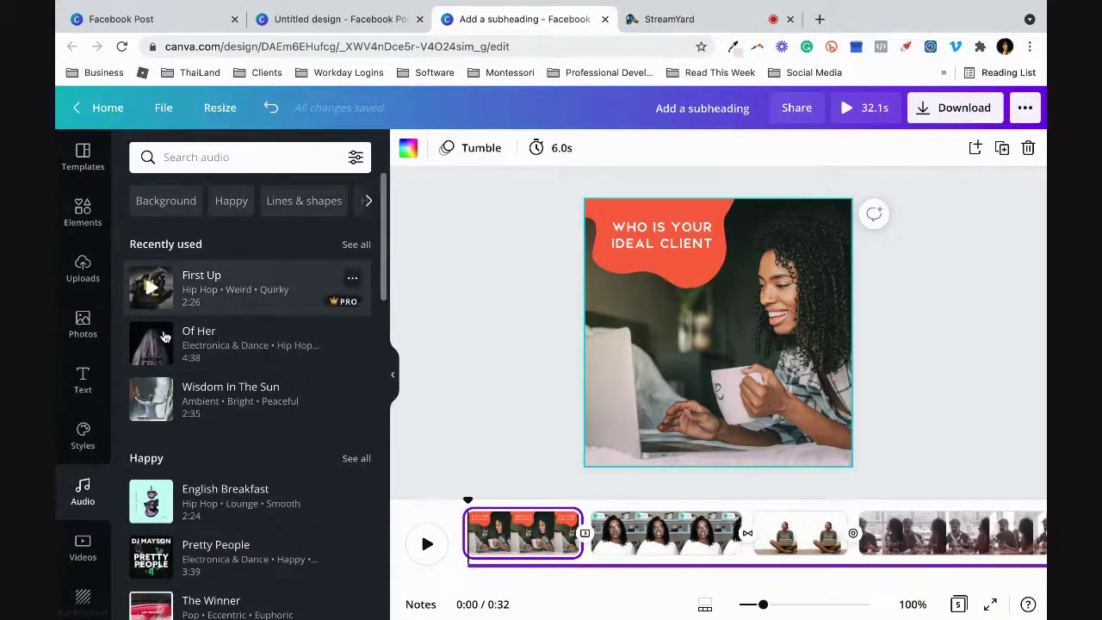
# Step: Preview "First Up" and add another copy of the track to the video
pyautogui.click(153, 289)
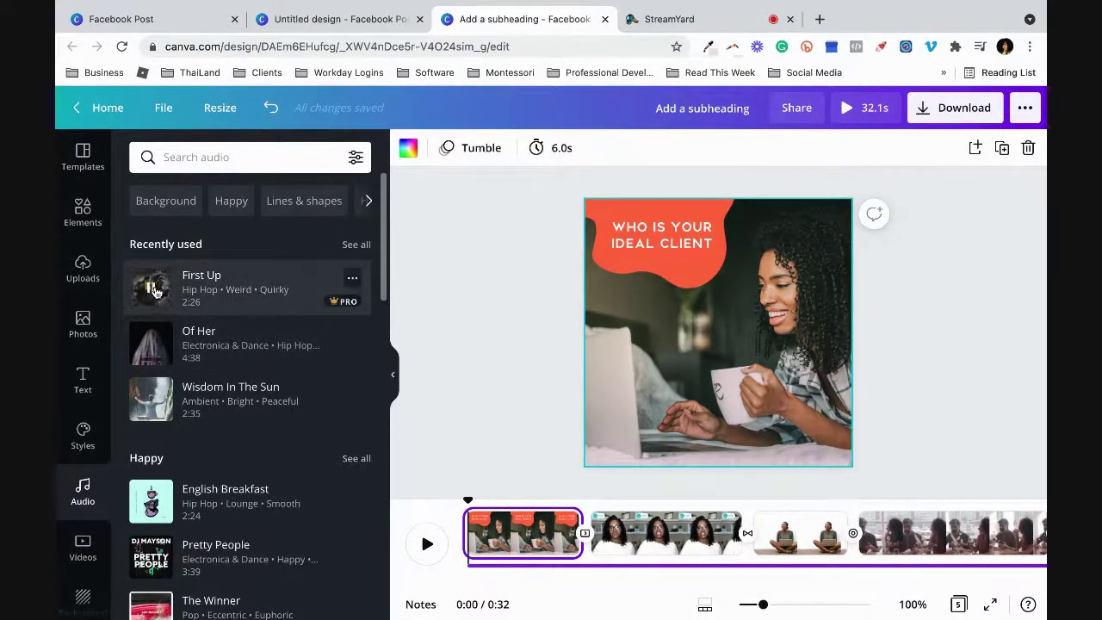
pyautogui.moveTo(190, 291); pyautogui.dragTo(654, 348)
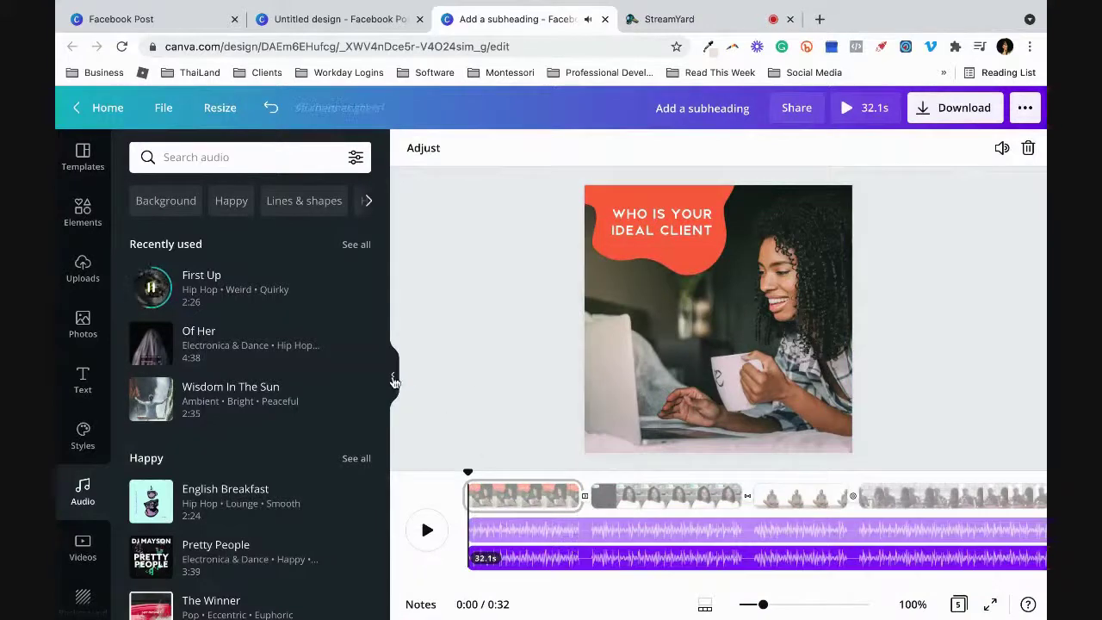
pyautogui.click(392, 379)
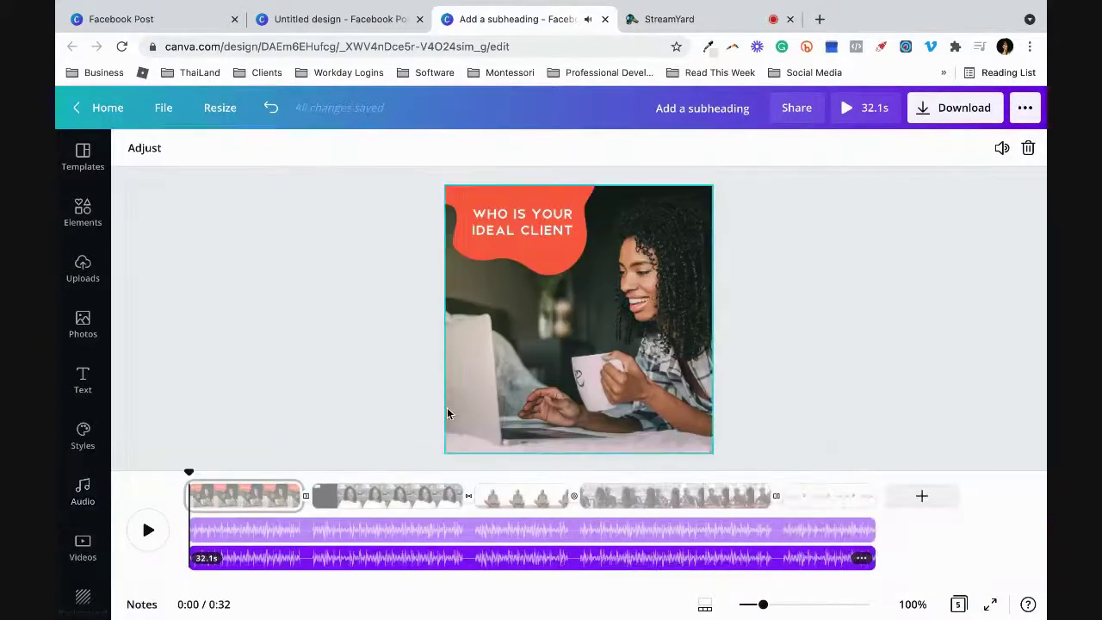
pyautogui.click(307, 410)
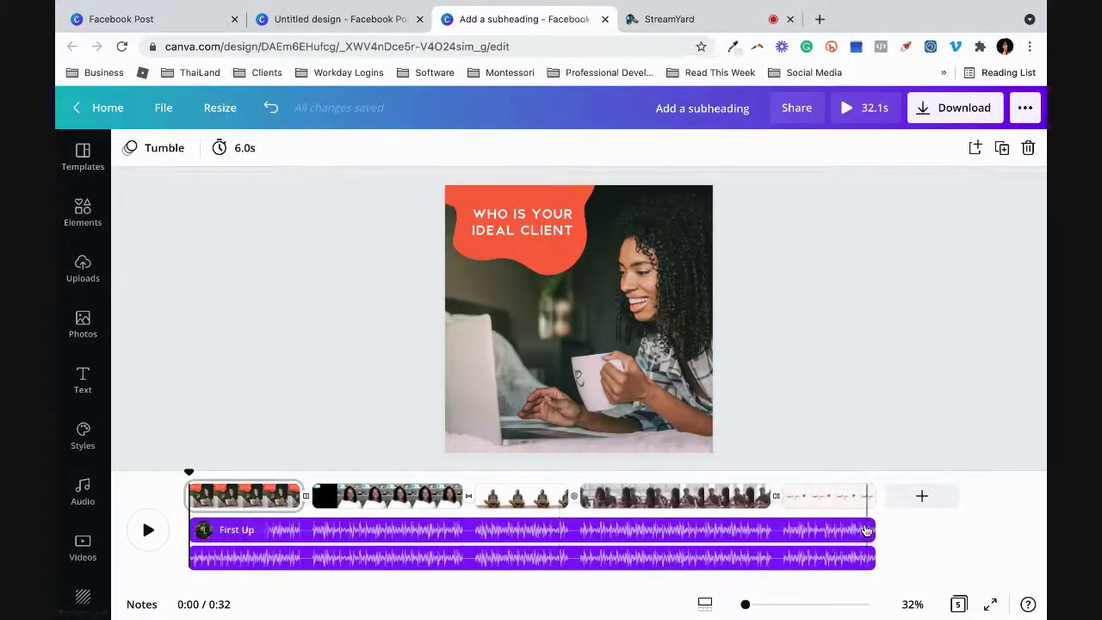
# Step: Trim one "First Up" track to 5.7 s so it covers only the first page, and delete the full-length copy
pyautogui.moveTo(869, 528); pyautogui.dragTo(301, 529)
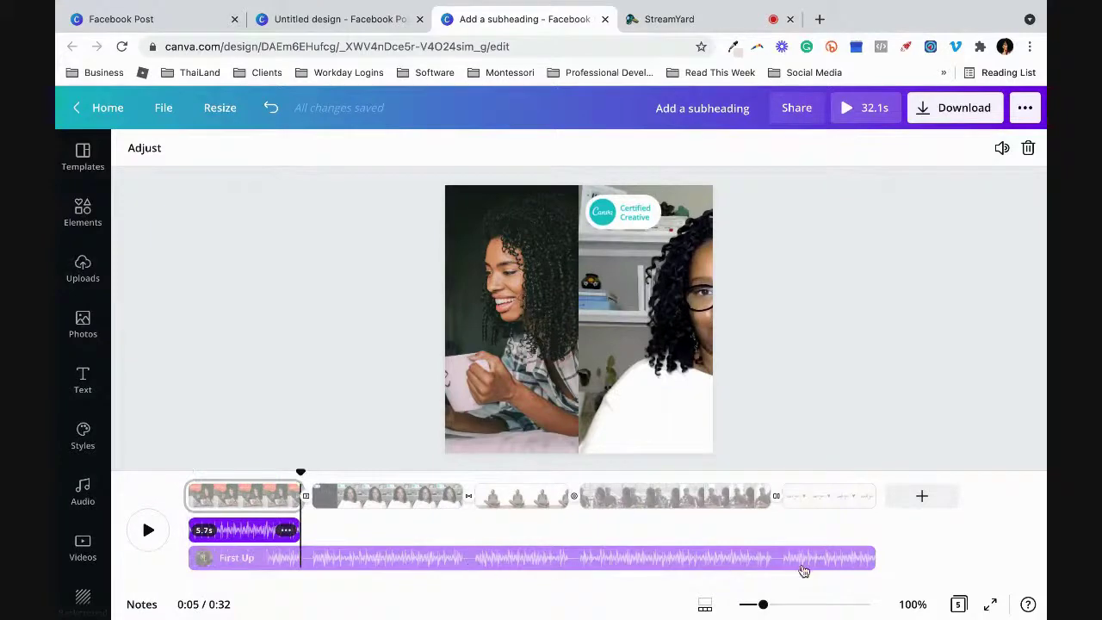
pyautogui.click(711, 562)
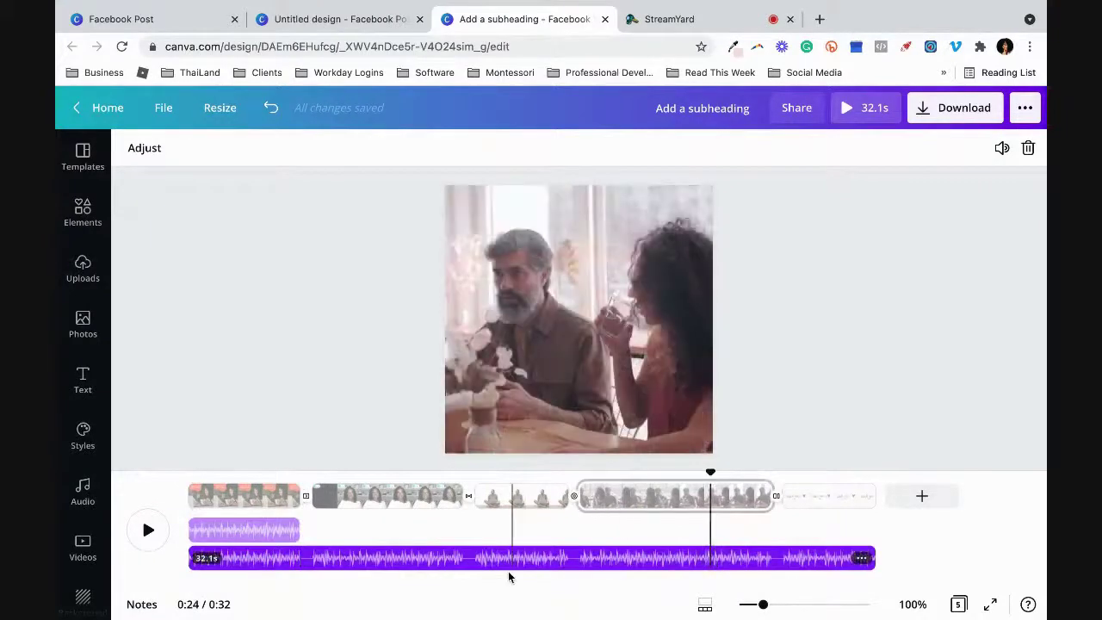
pyautogui.press('Delete')
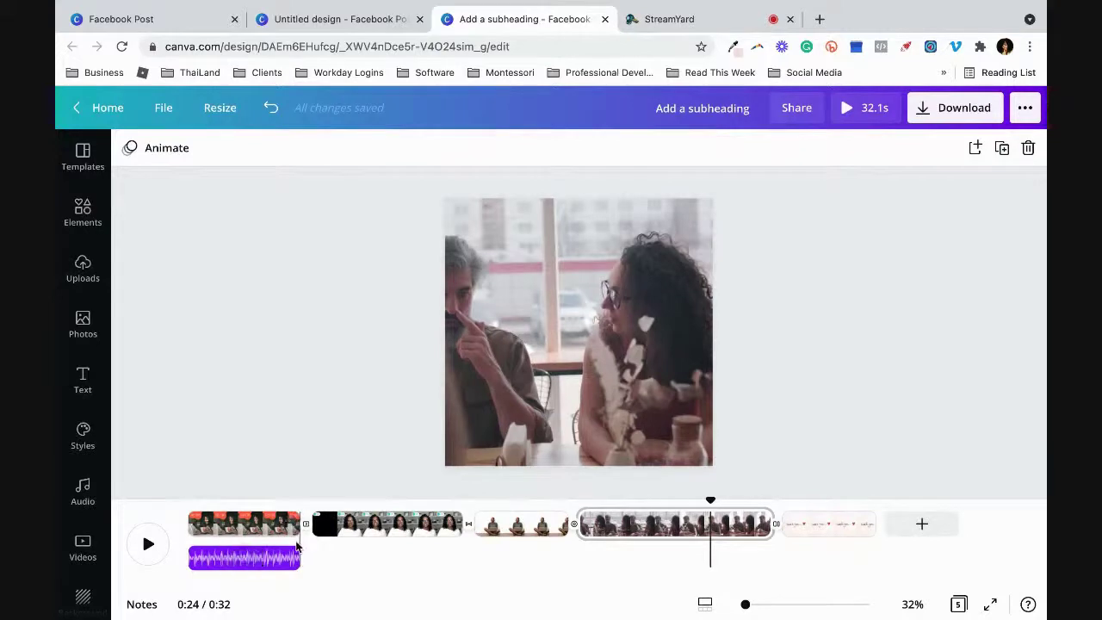
# Step: With the second page selected, preview "English Breakfast" from the Happy category and add it to the video
pyautogui.click(373, 529)
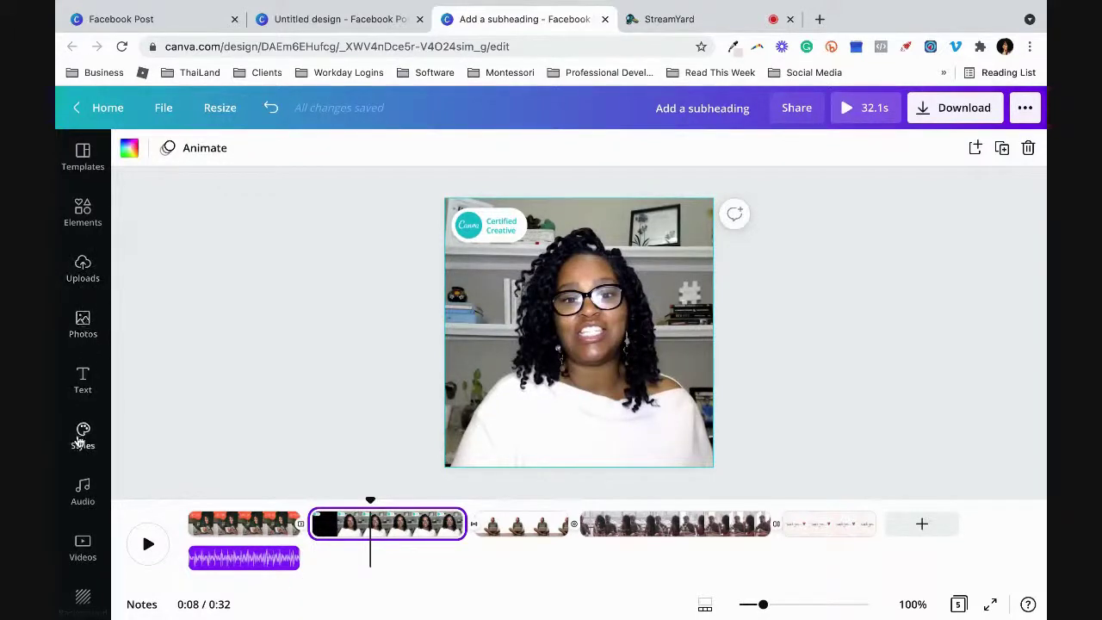
pyautogui.click(84, 487)
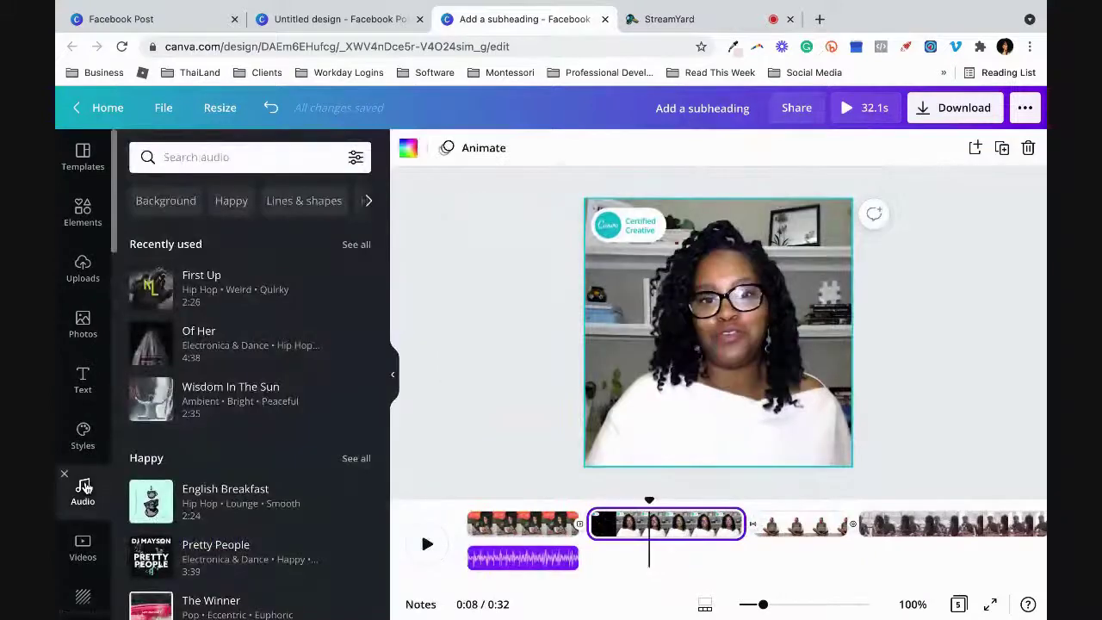
pyautogui.scroll(-2, 254, 355)
pyautogui.scroll(-2, 254, 355)
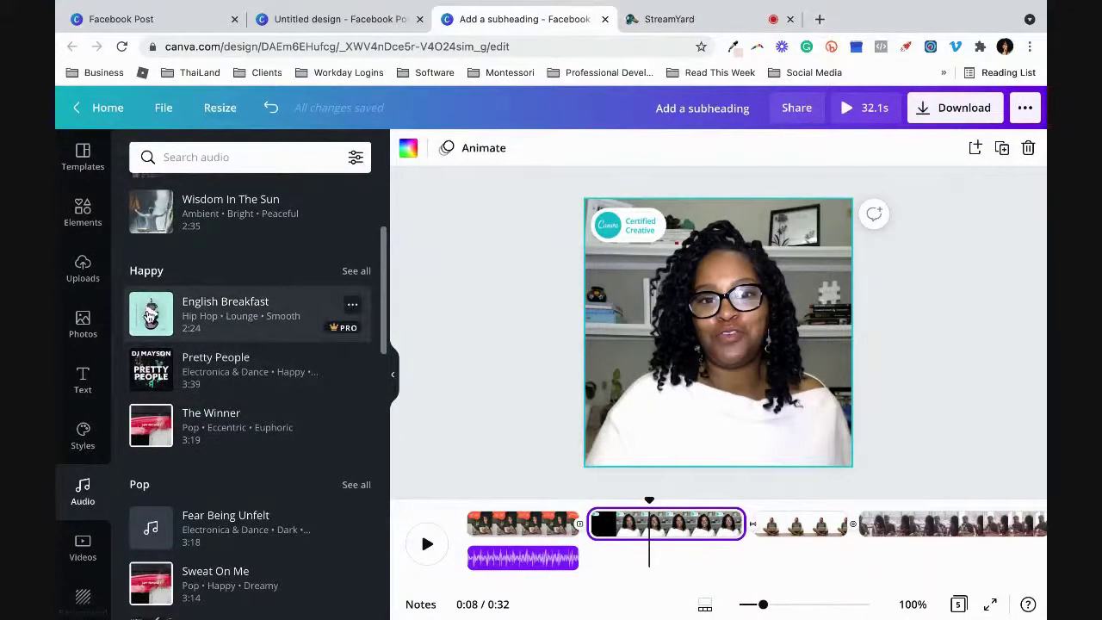
pyautogui.click(148, 316)
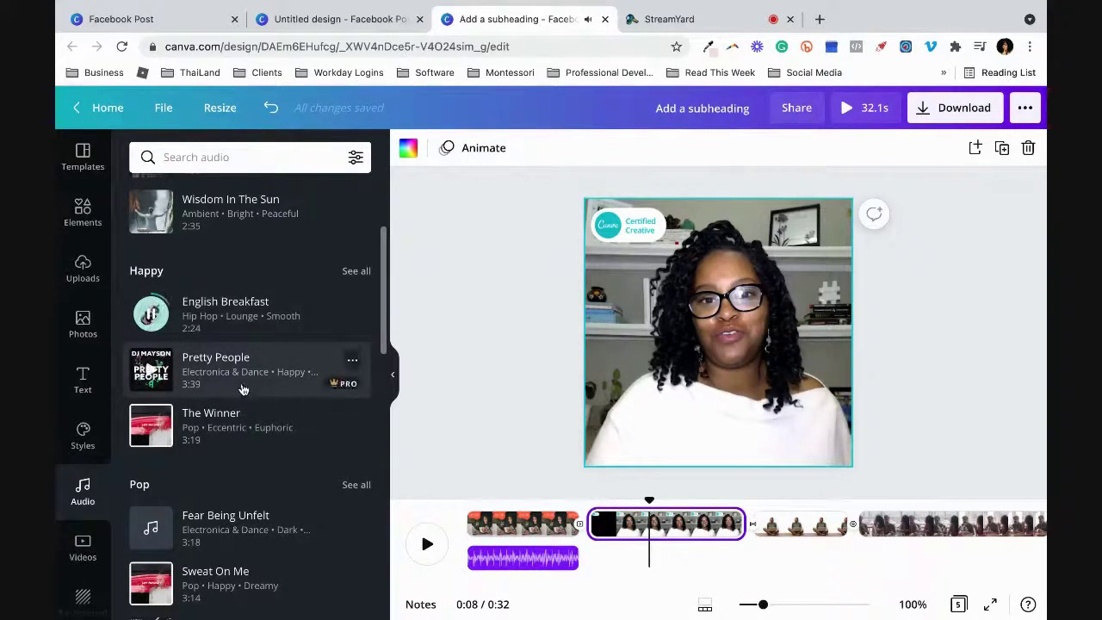
pyautogui.scroll(1, 215, 379)
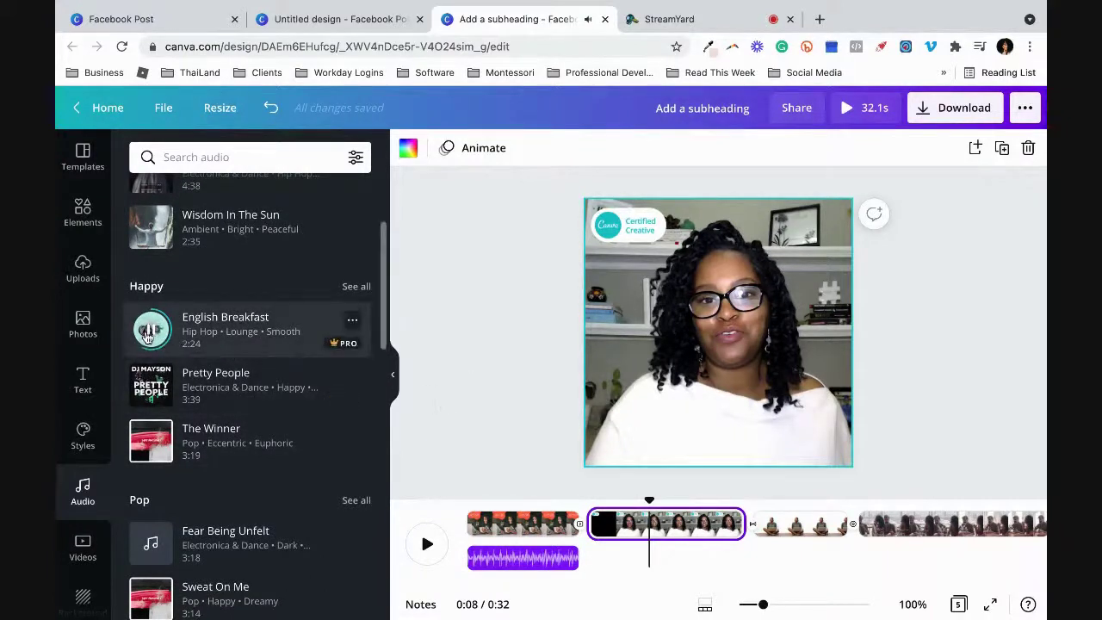
pyautogui.moveTo(151, 331); pyautogui.dragTo(636, 374)
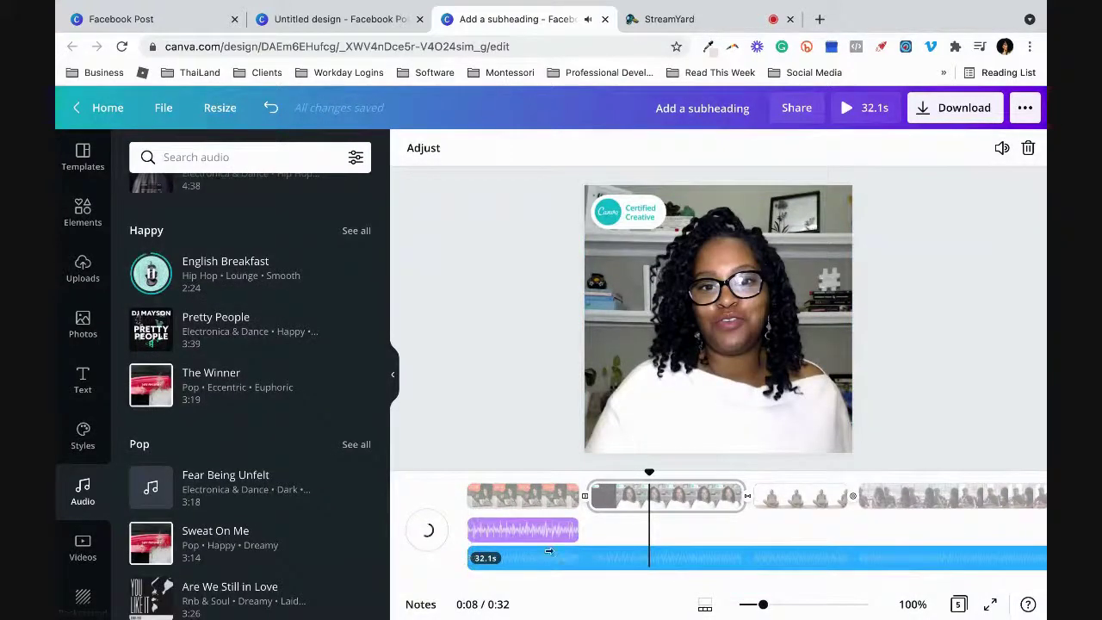
# Step: Trim the "English Breakfast" track at both ends so it plays only over the second page
pyautogui.moveTo(549, 552); pyautogui.dragTo(598, 552)
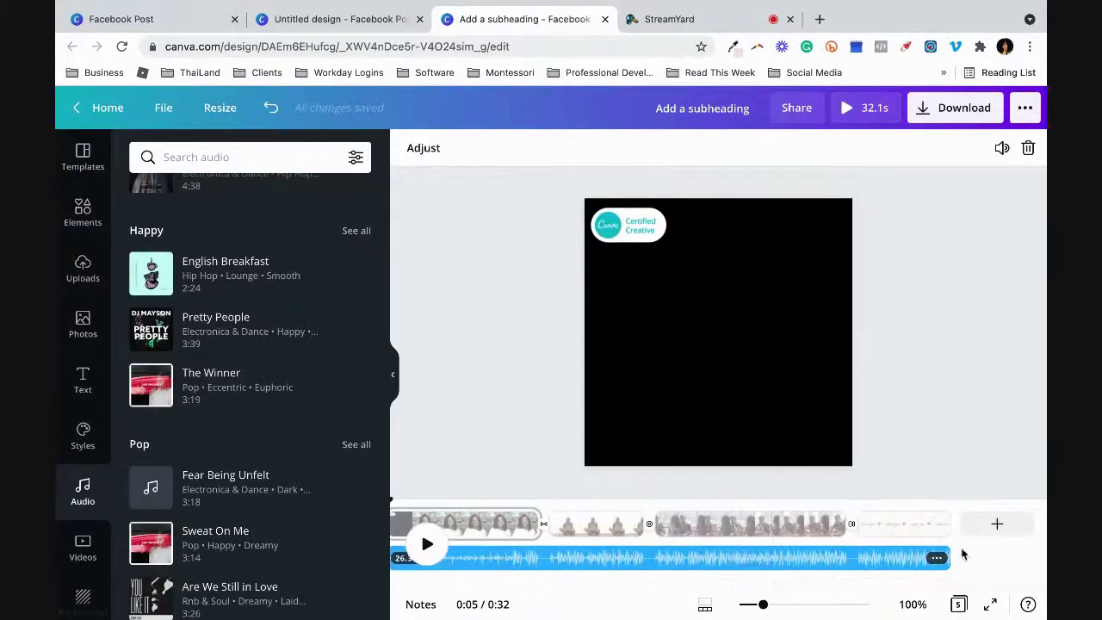
pyautogui.moveTo(951, 554); pyautogui.dragTo(542, 551)
pyautogui.click(507, 410)
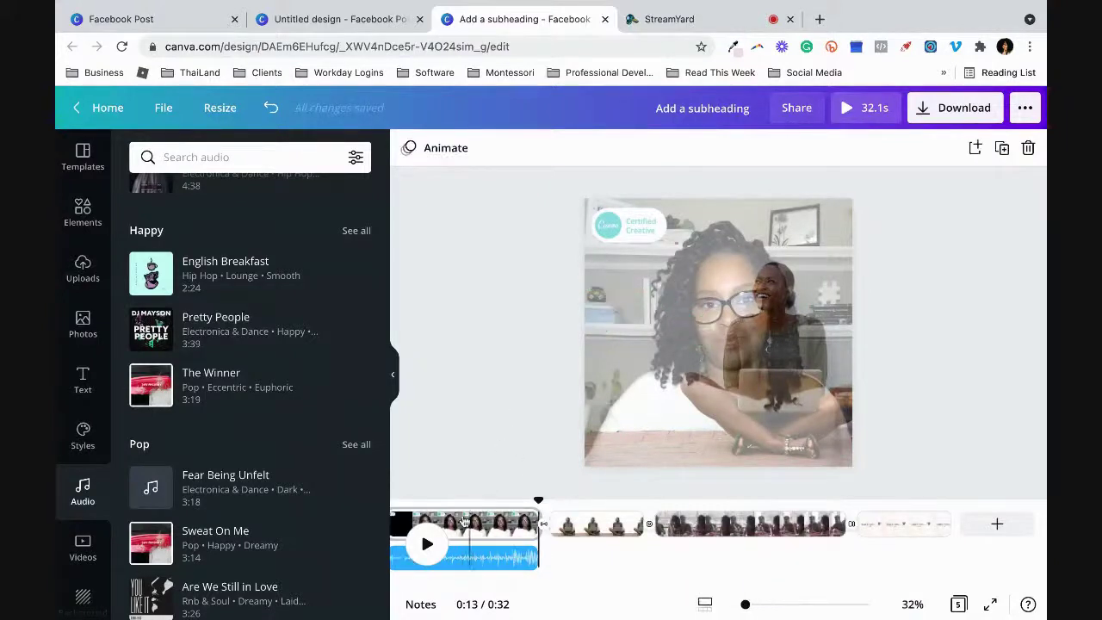
pyautogui.click(394, 379)
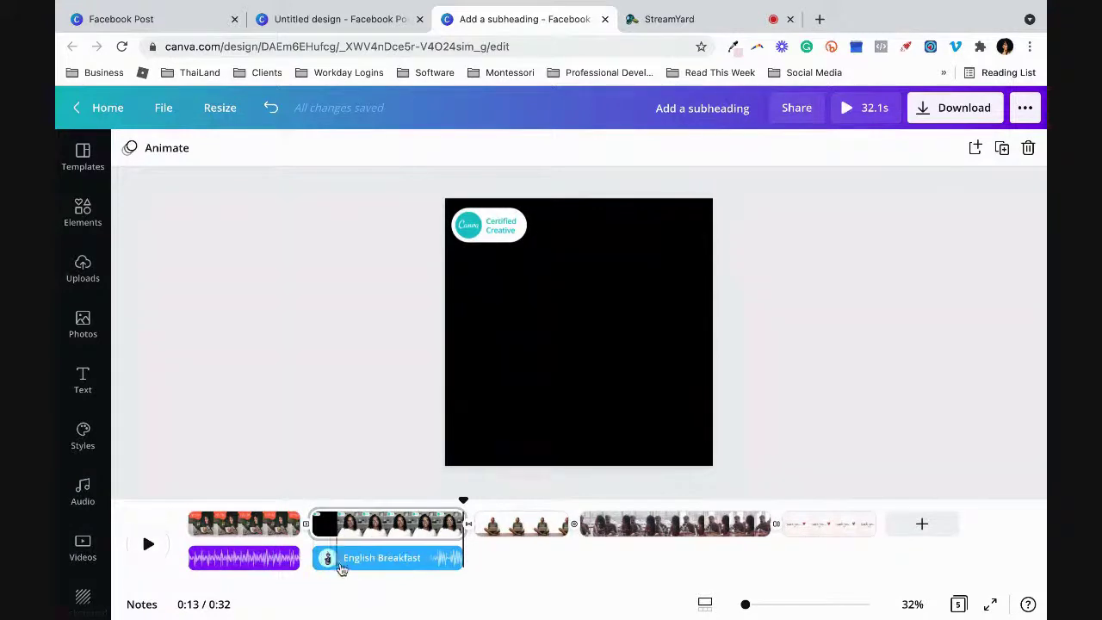
# Step: Lower the "English Breakfast" track's volume to 11
pyautogui.click(371, 571)
pyautogui.click(371, 571)
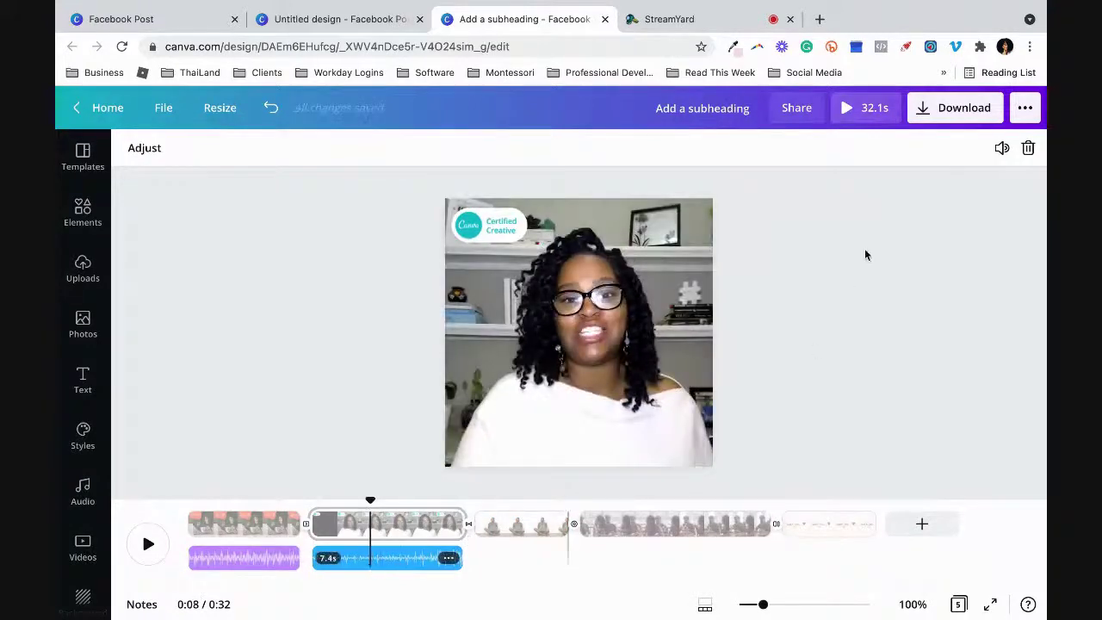
pyautogui.click(1002, 149)
pyautogui.moveTo(954, 188); pyautogui.dragTo(810, 198)
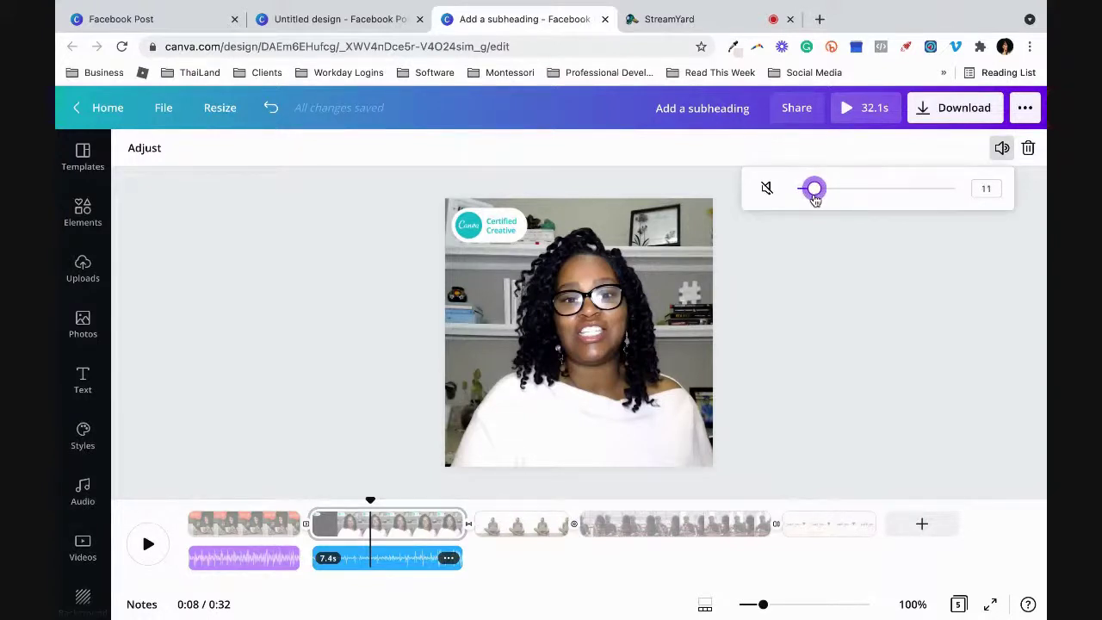
pyautogui.moveTo(814, 198); pyautogui.dragTo(814, 199)
pyautogui.click(611, 453)
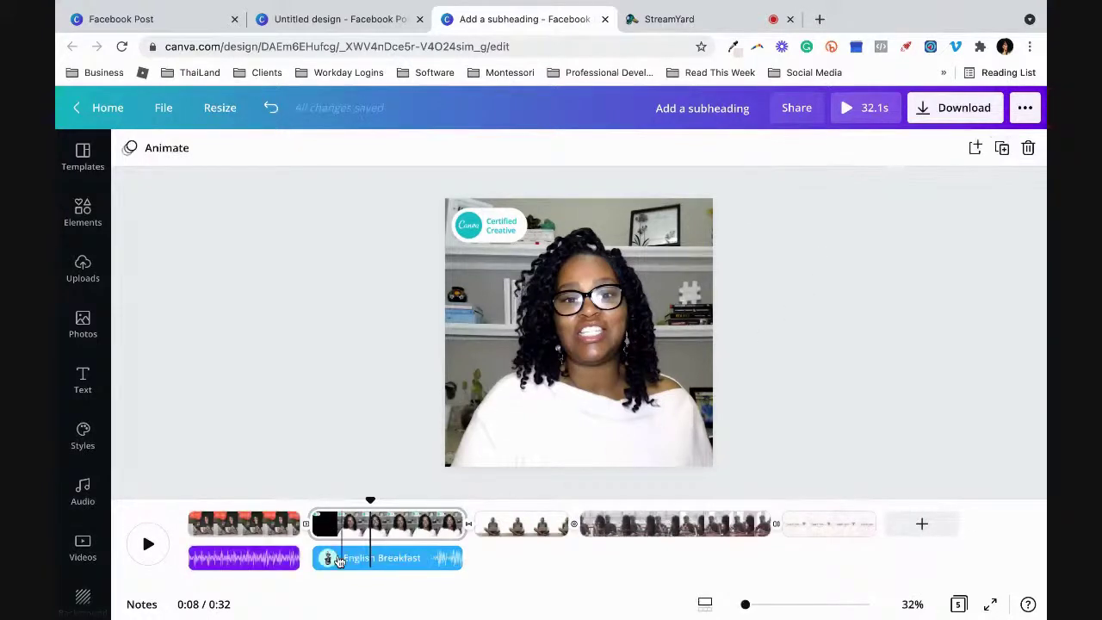
# Step: Add the uploaded audio file "Your Audience.m4a" to the video
pyautogui.click(286, 559)
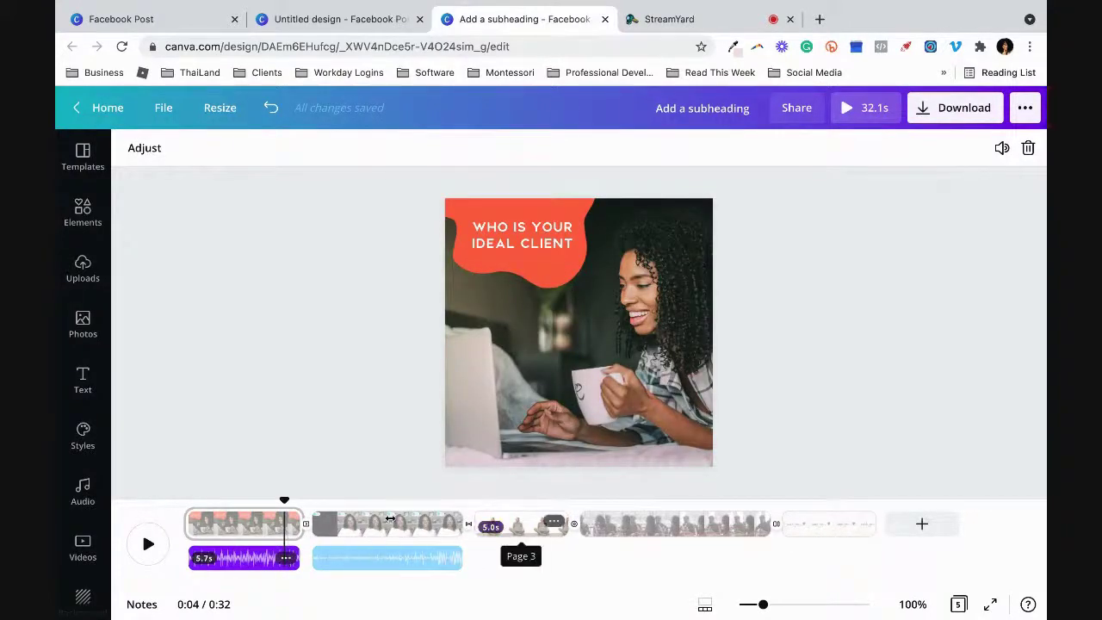
pyautogui.click(81, 271)
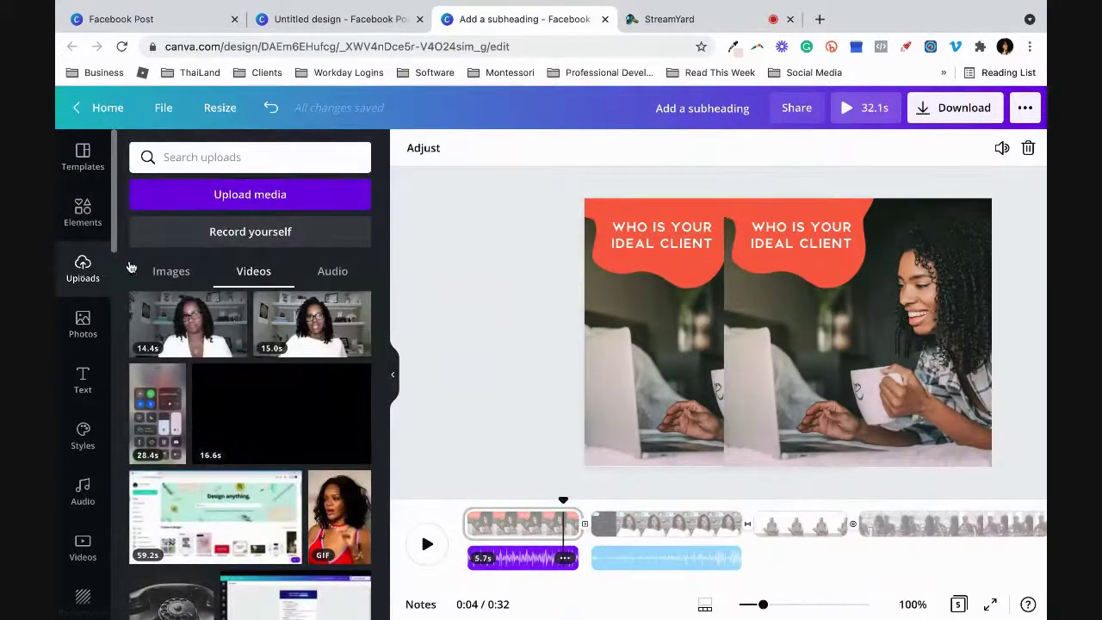
pyautogui.click(329, 272)
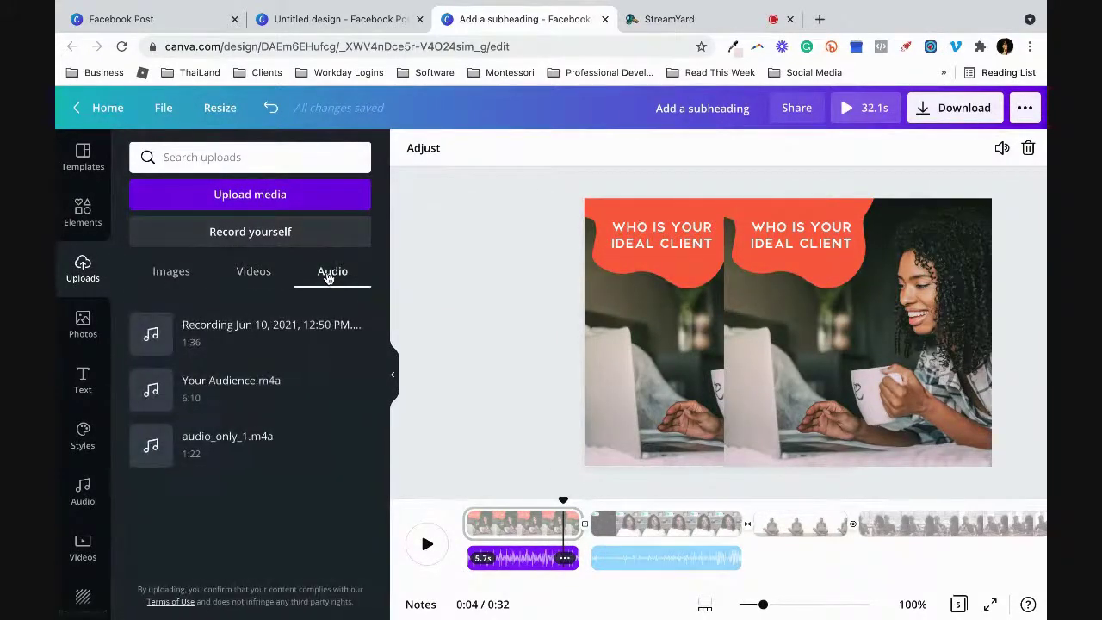
pyautogui.moveTo(303, 347)
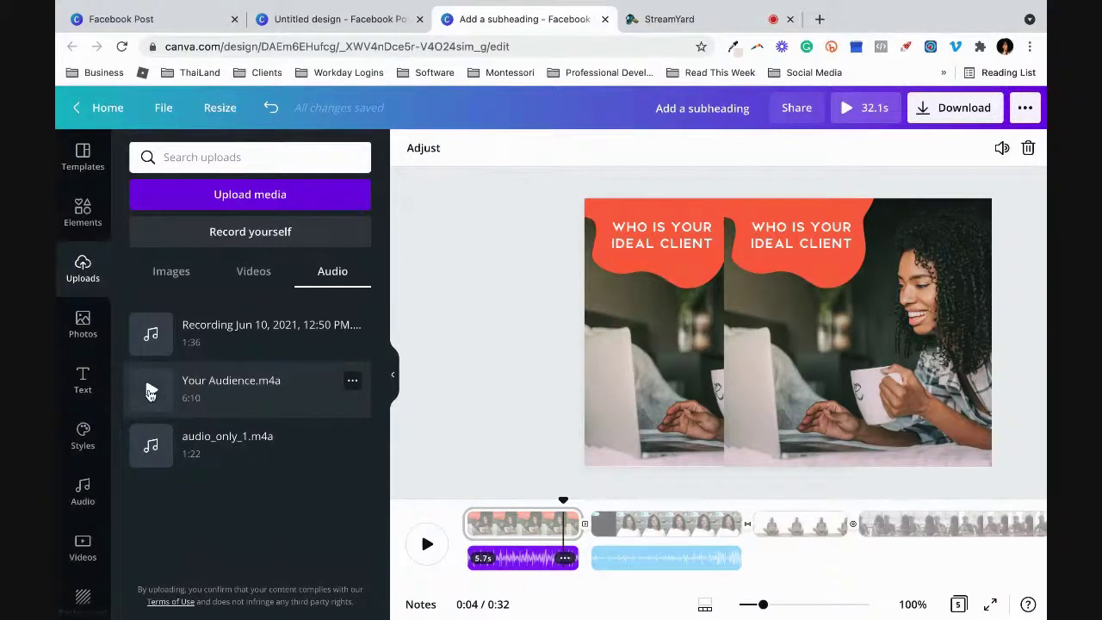
pyautogui.moveTo(149, 393); pyautogui.dragTo(775, 370)
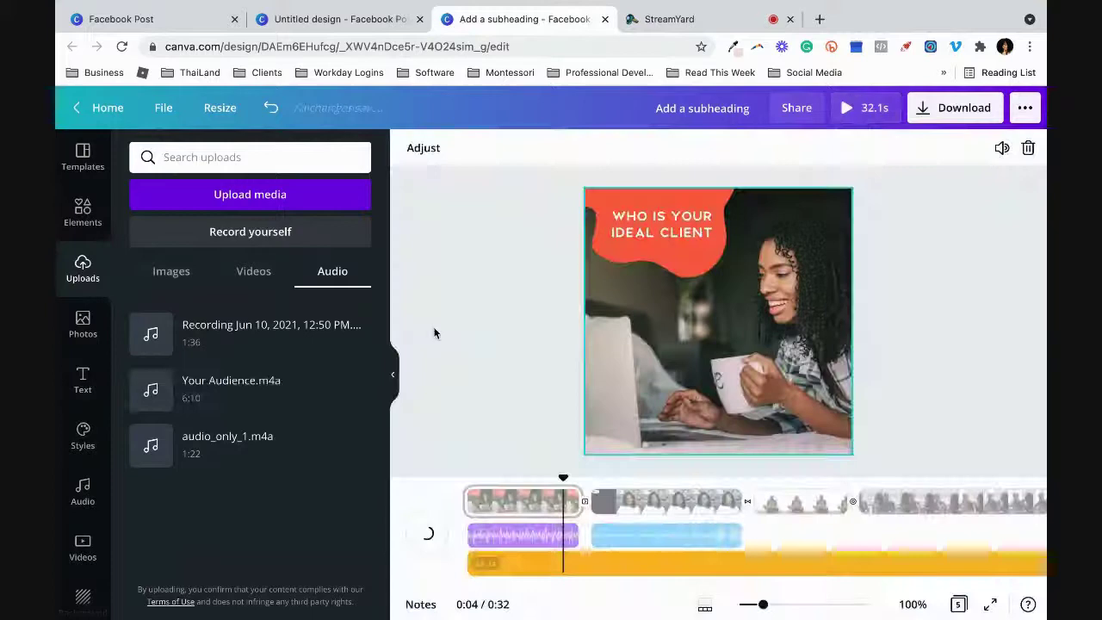
pyautogui.click(392, 378)
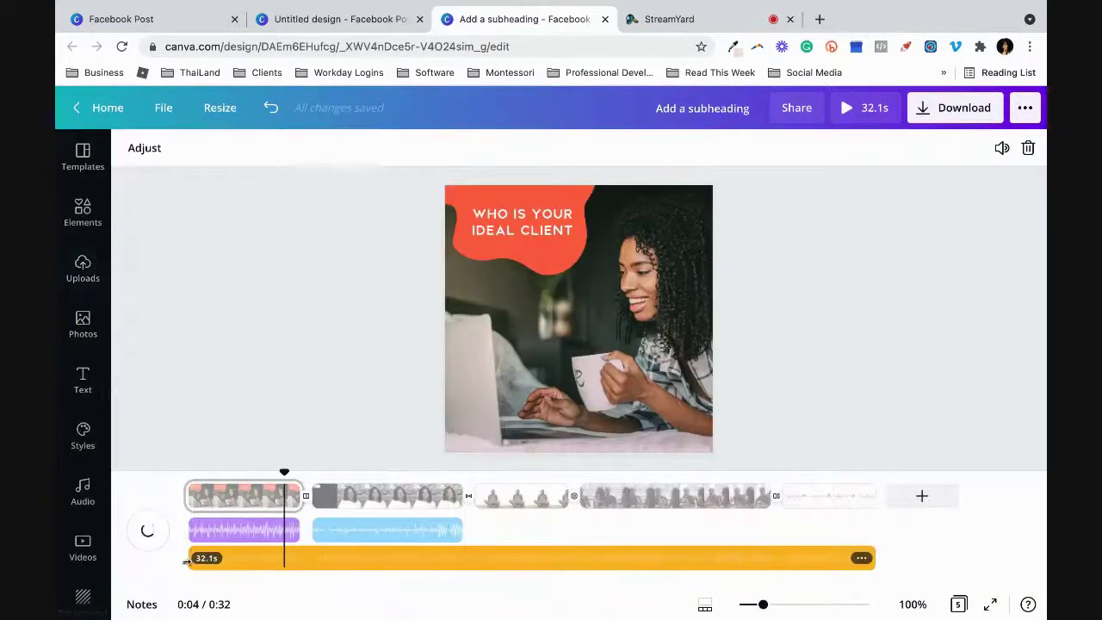
# Step: Trim "Your Audience.m4a" to the third page and shorten it to 3.0 s by moving its start inward
pyautogui.moveTo(308, 556); pyautogui.dragTo(472, 551)
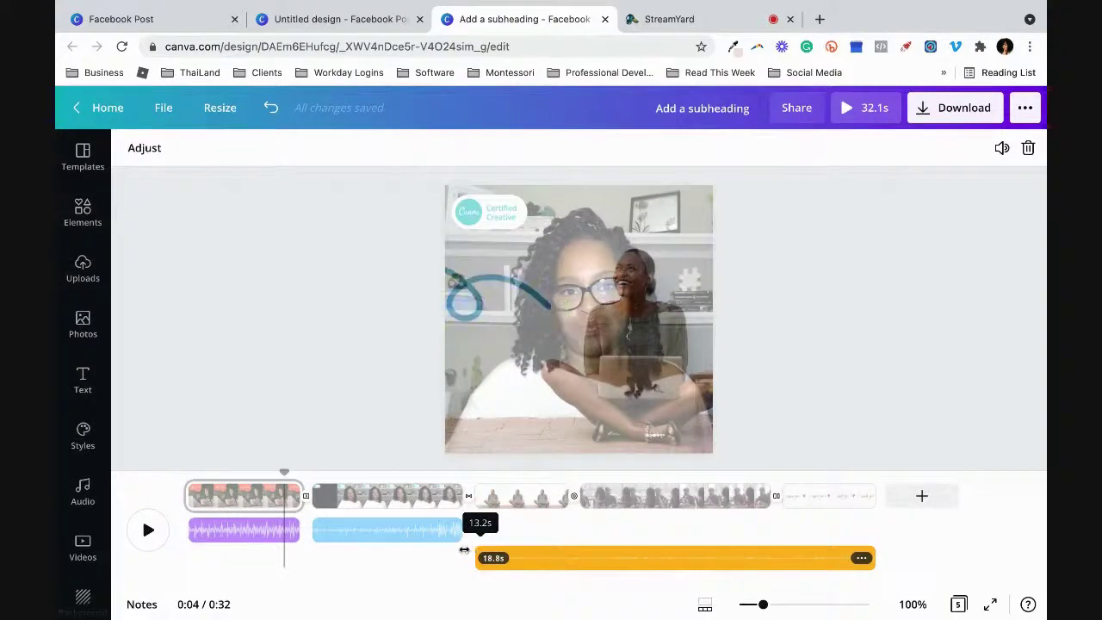
pyautogui.click(666, 542)
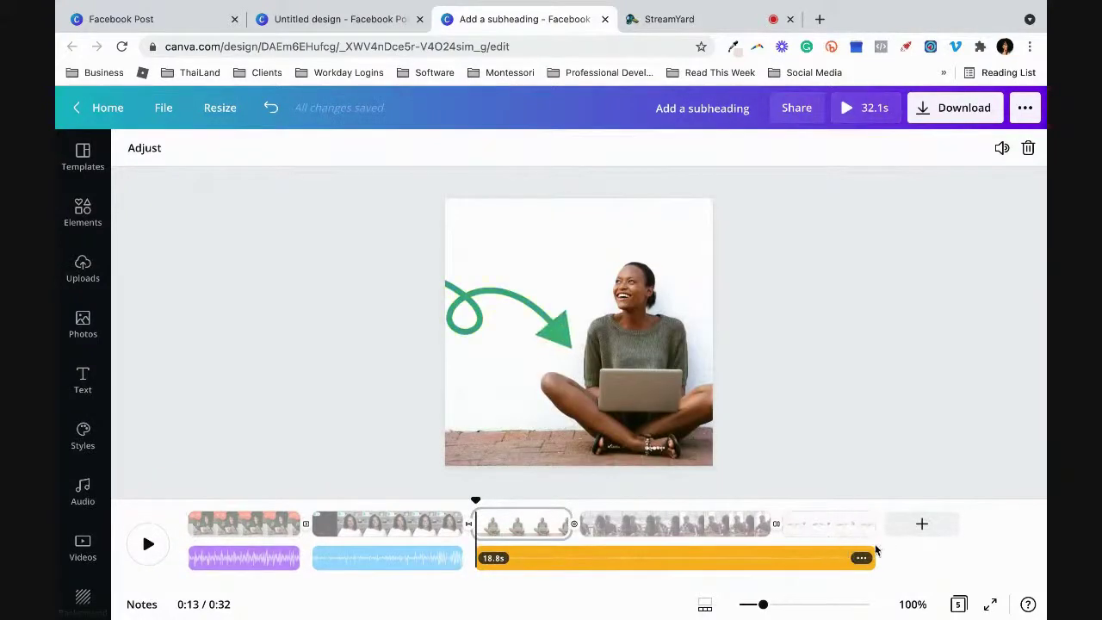
pyautogui.moveTo(870, 550); pyautogui.dragTo(567, 540)
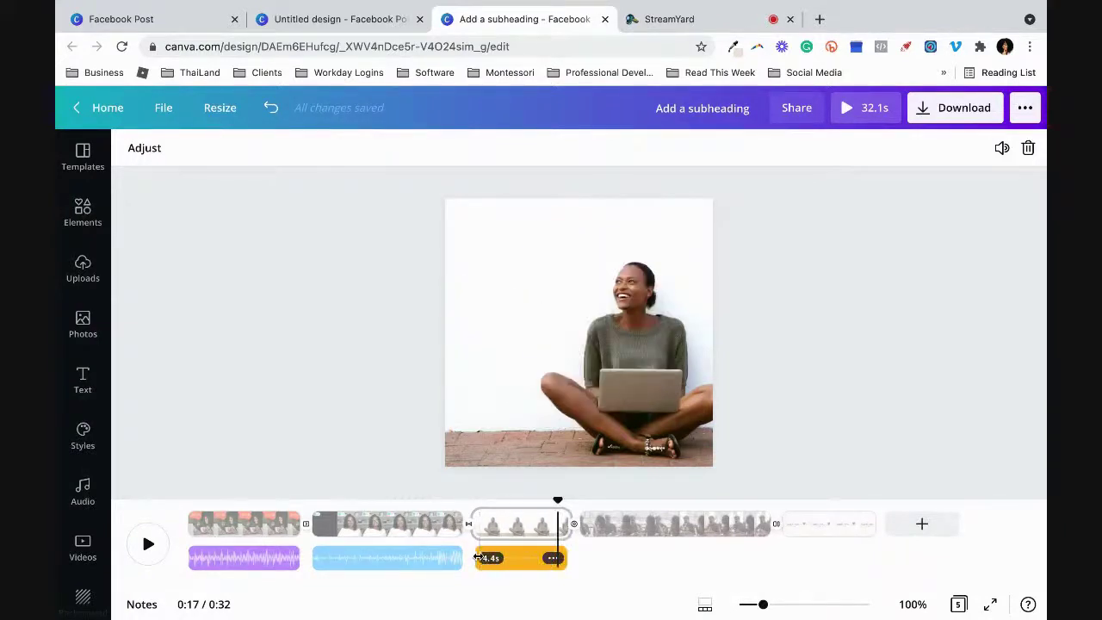
pyautogui.moveTo(479, 558); pyautogui.dragTo(505, 558)
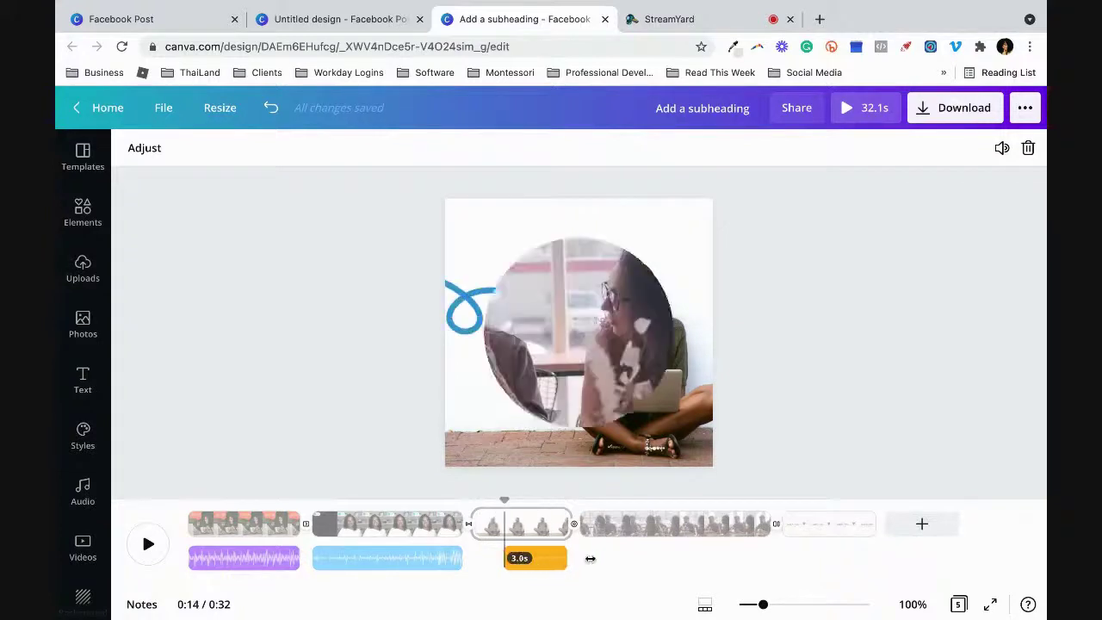
# Step: Adjust the start and end of "Your Audience.m4a" so it spans only the fourth page, 9.7 s long
pyautogui.moveTo(589, 558); pyautogui.dragTo(771, 558)
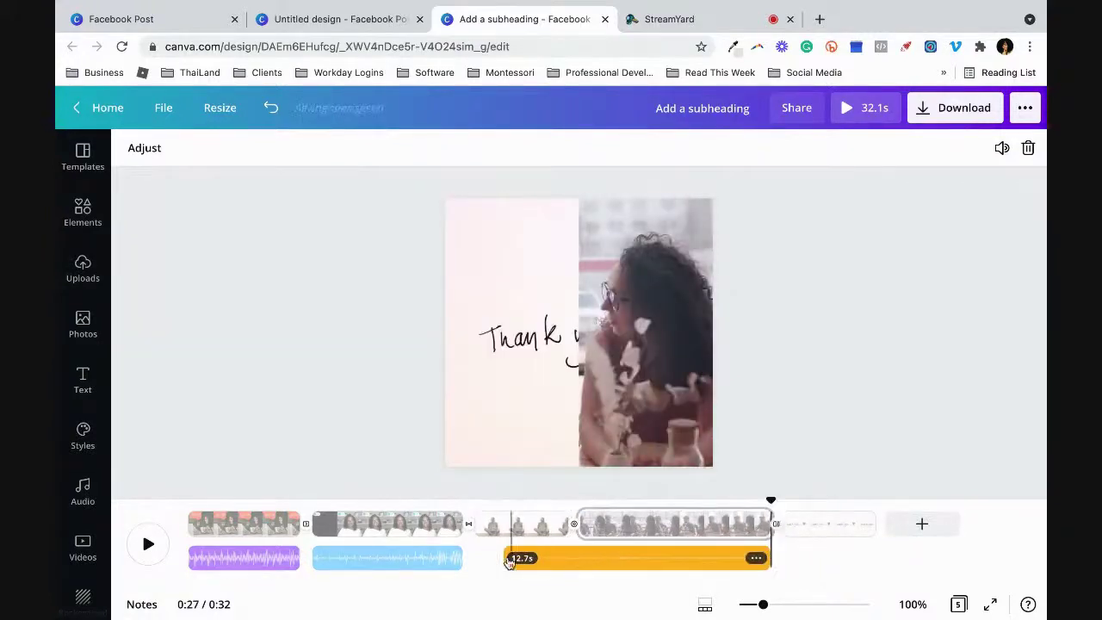
pyautogui.moveTo(505, 558); pyautogui.dragTo(582, 558)
pyautogui.click(651, 527)
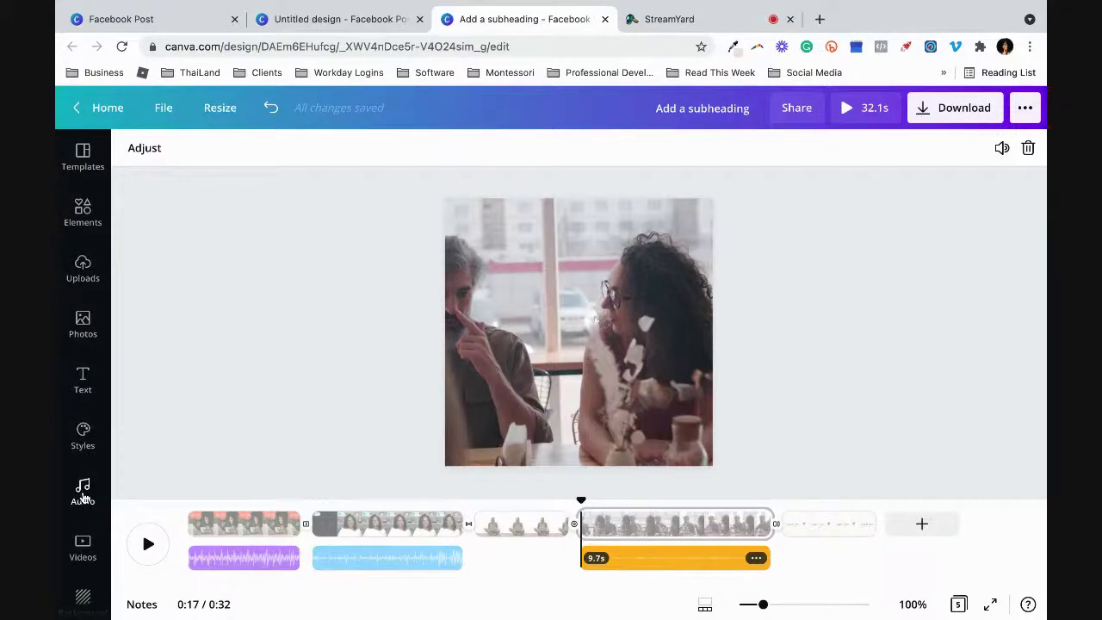
# Step: Browse the audio library, preview "Sweet Hope" in the Piano category, and add the track to the video
pyautogui.click(84, 498)
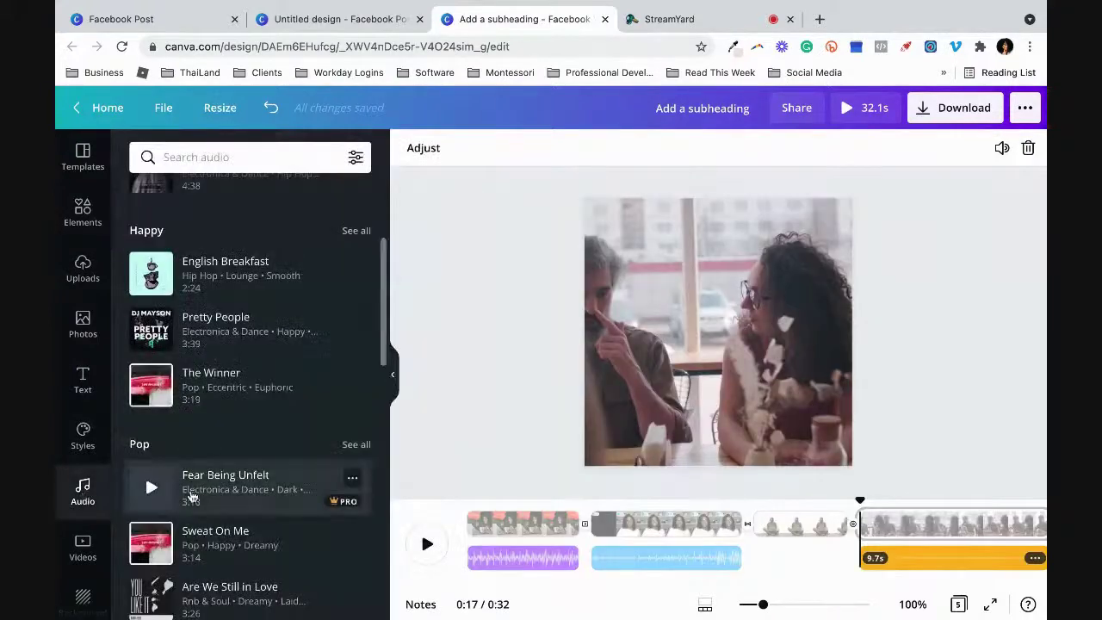
pyautogui.scroll(-1, 191, 496)
pyautogui.scroll(-6, 184, 426)
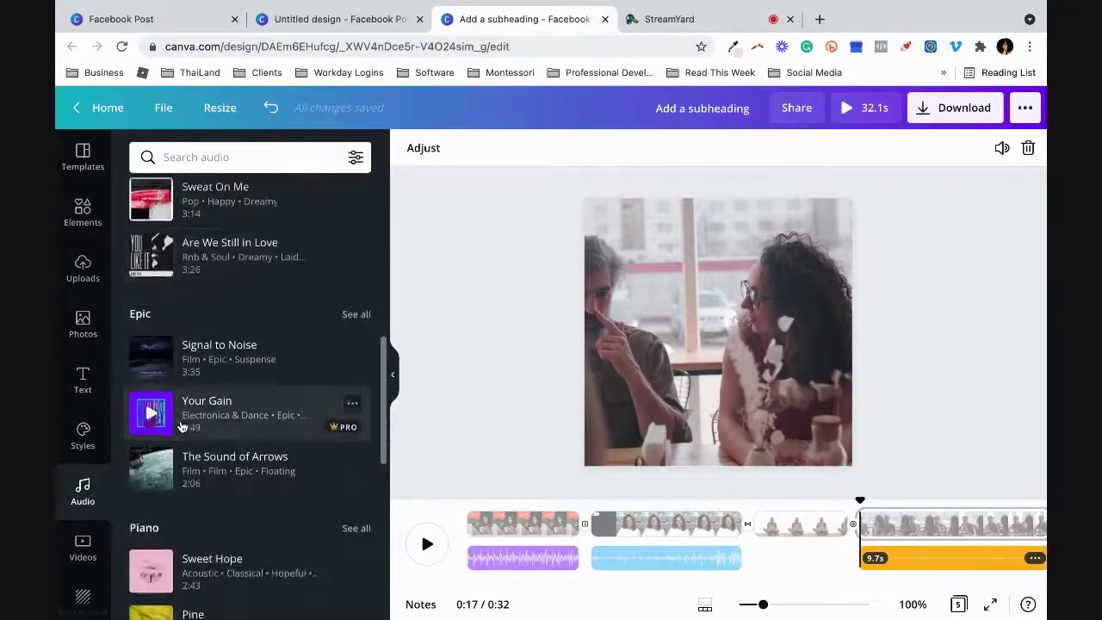
pyautogui.scroll(-2, 183, 425)
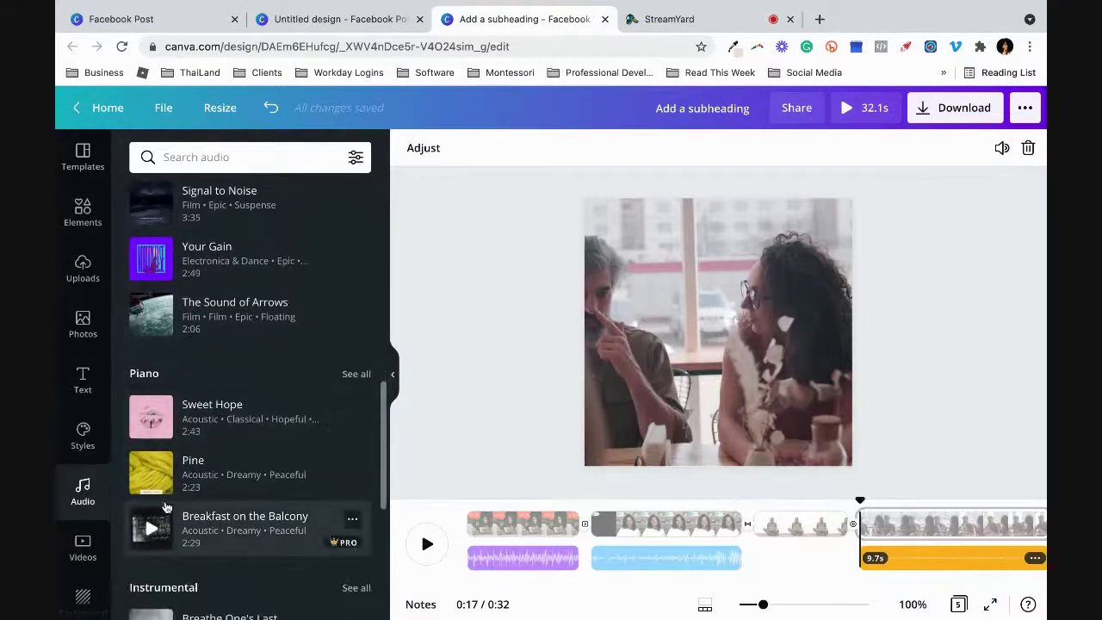
pyautogui.click(158, 426)
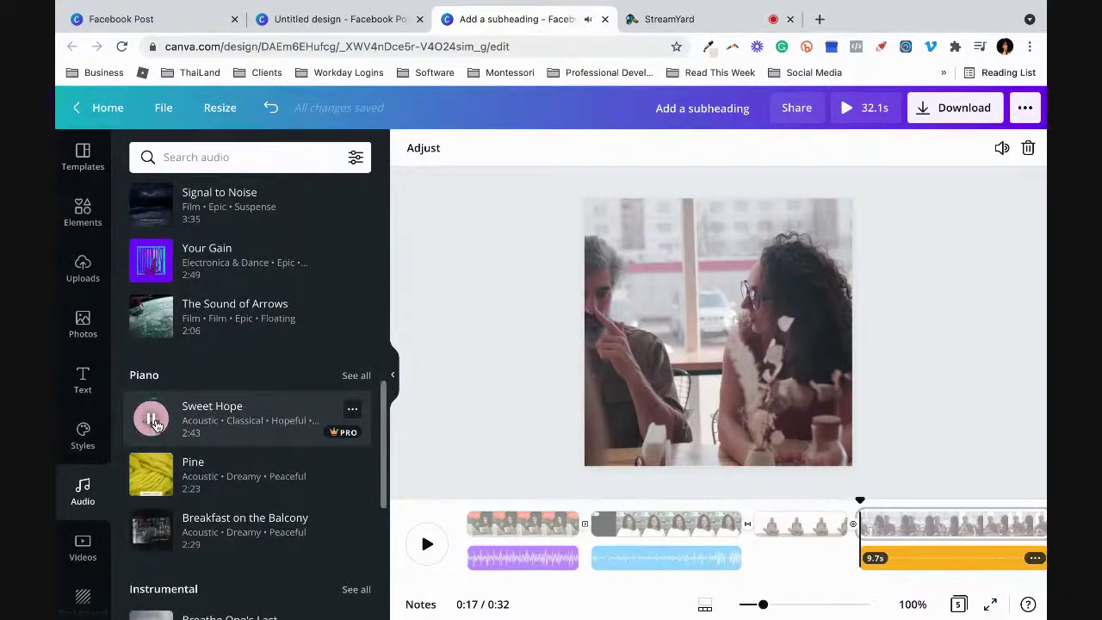
pyautogui.scroll(-1, 239, 457)
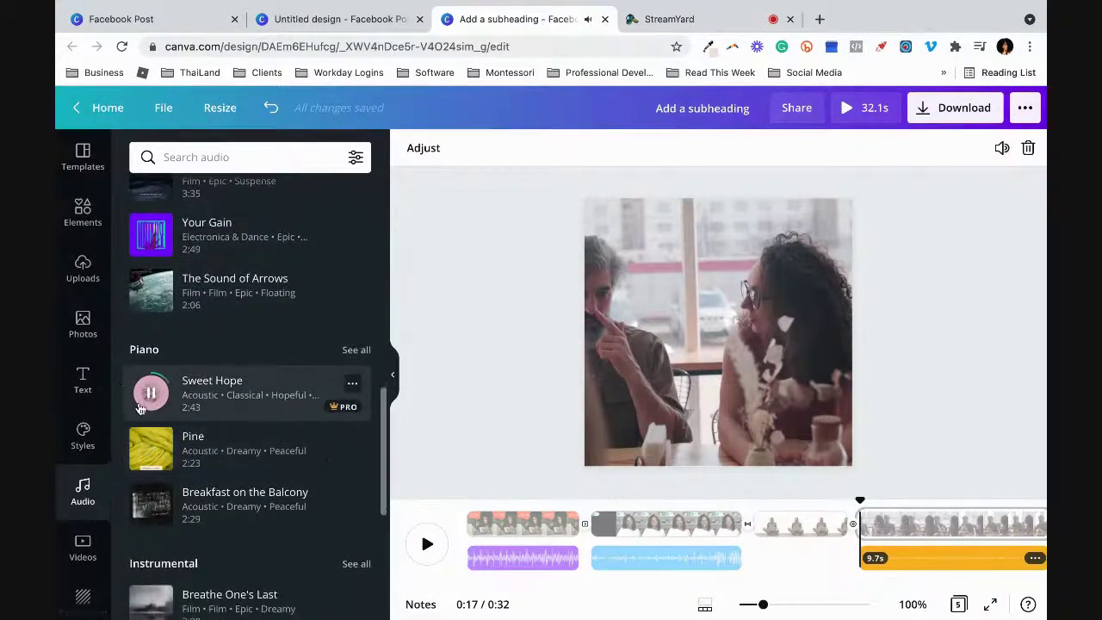
pyautogui.moveTo(278, 427); pyautogui.dragTo(474, 408)
pyautogui.click(395, 379)
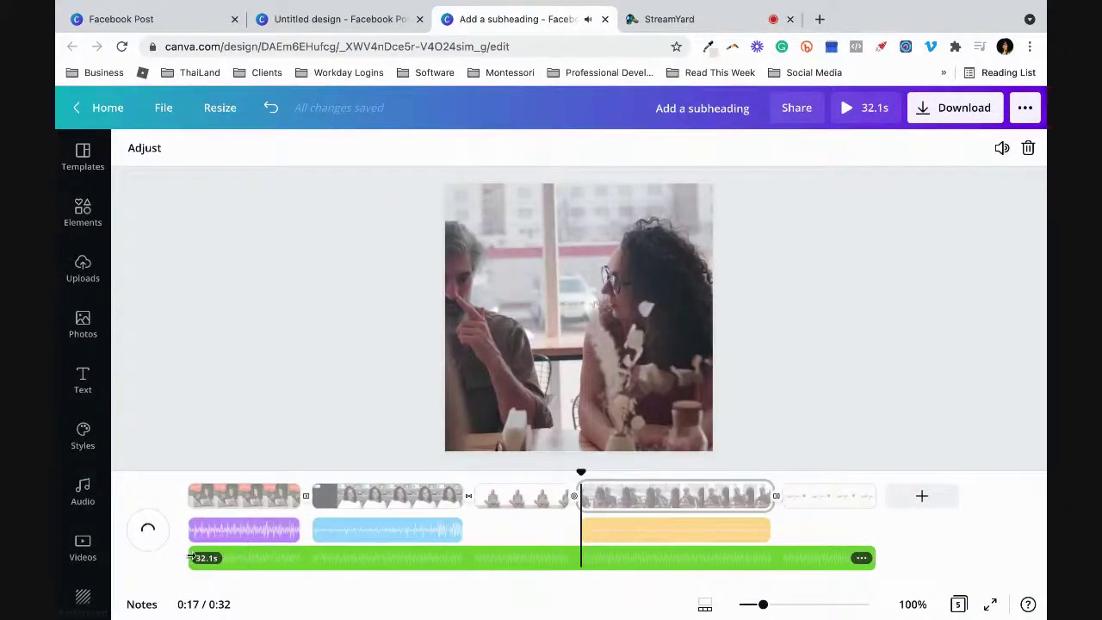
# Step: Trim the newly added music track at both ends so it spans only the third page, 4.4 s long
pyautogui.moveTo(189, 558); pyautogui.dragTo(475, 546)
pyautogui.moveTo(874, 559); pyautogui.dragTo(580, 555)
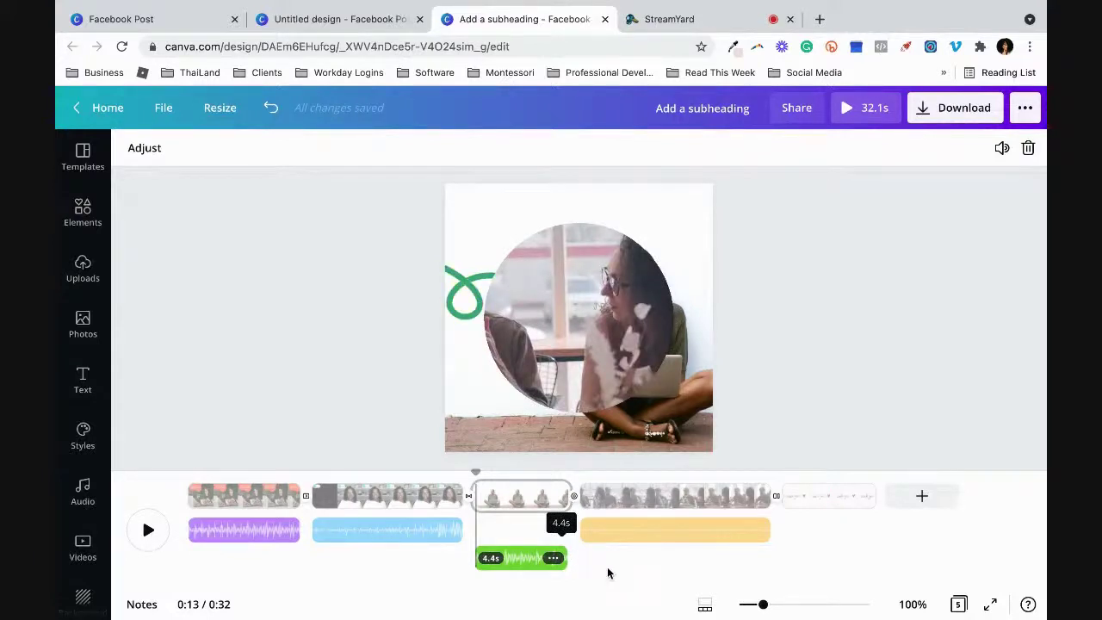
pyautogui.click(802, 402)
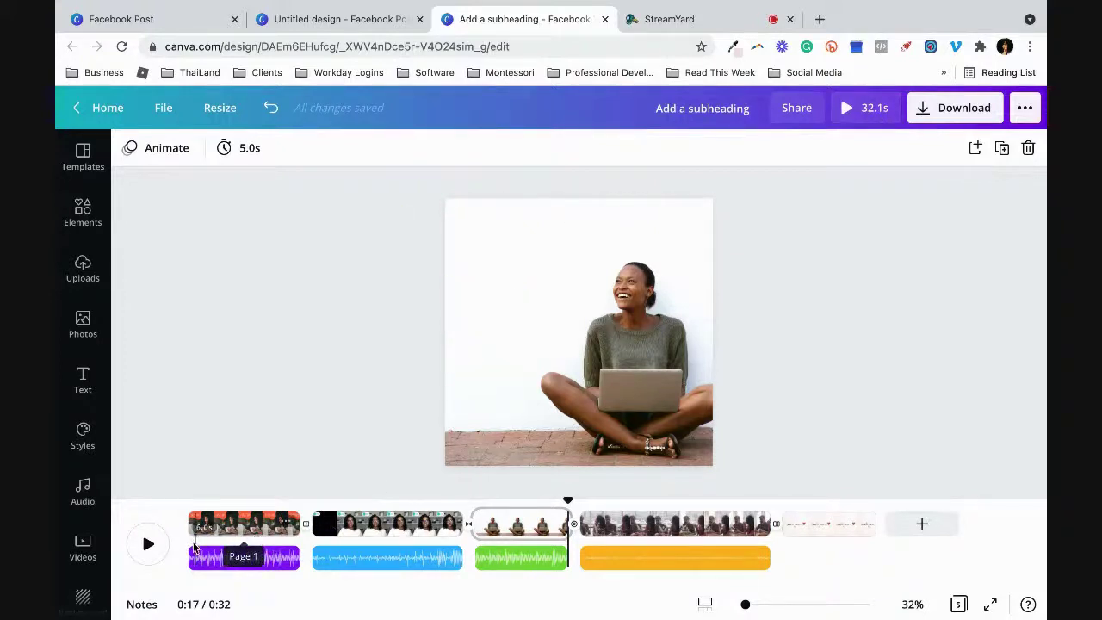
# Step: Preview the video with all its pages and audio tracks, raise the system volume, and close the preview
pyautogui.click(848, 109)
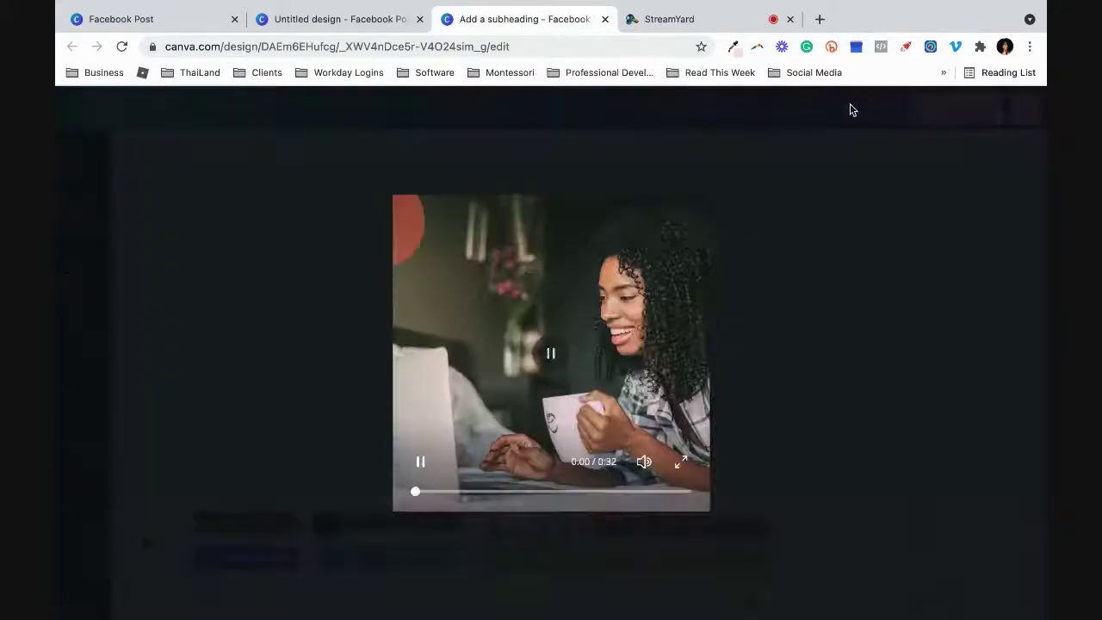
pyautogui.press('XF86AudioRaiseVolume')
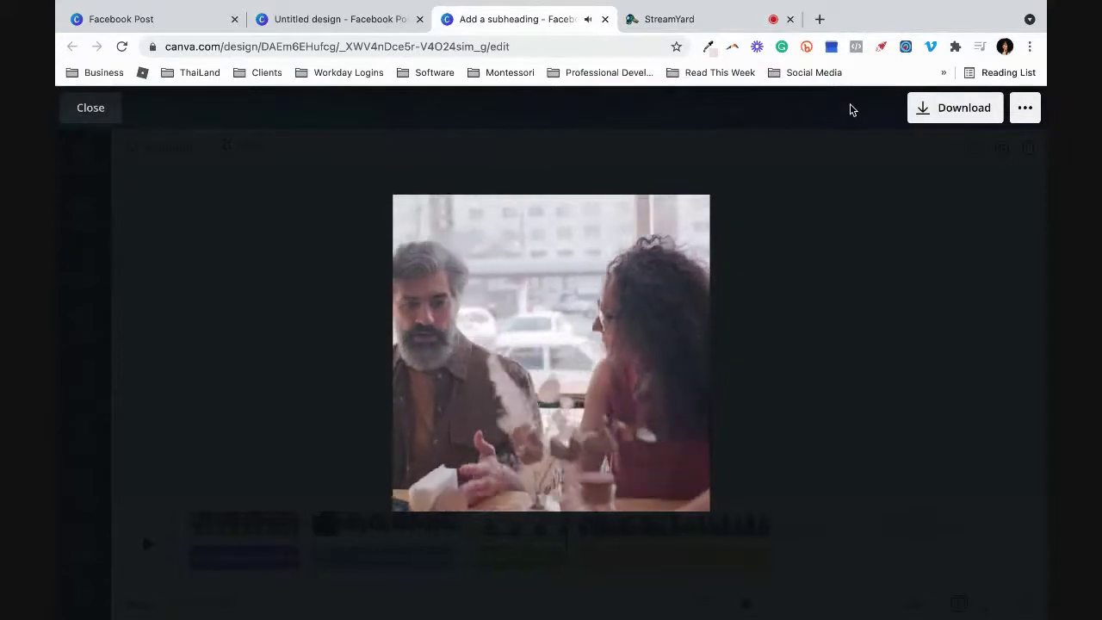
pyautogui.press('XF86AudioRaiseVolume')
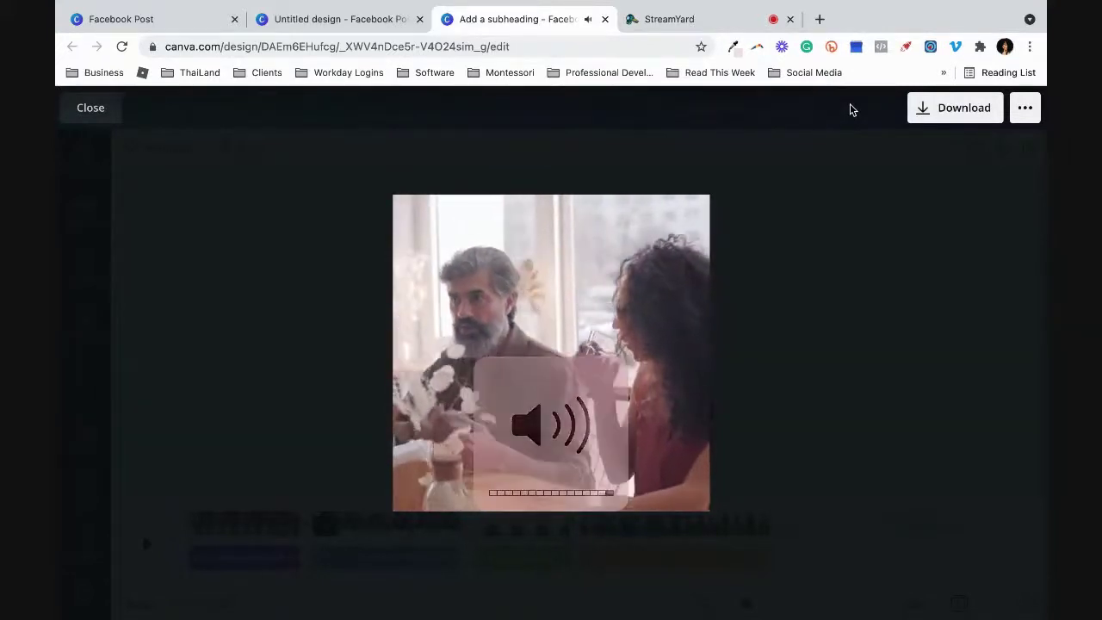
pyautogui.moveTo(681, 319)
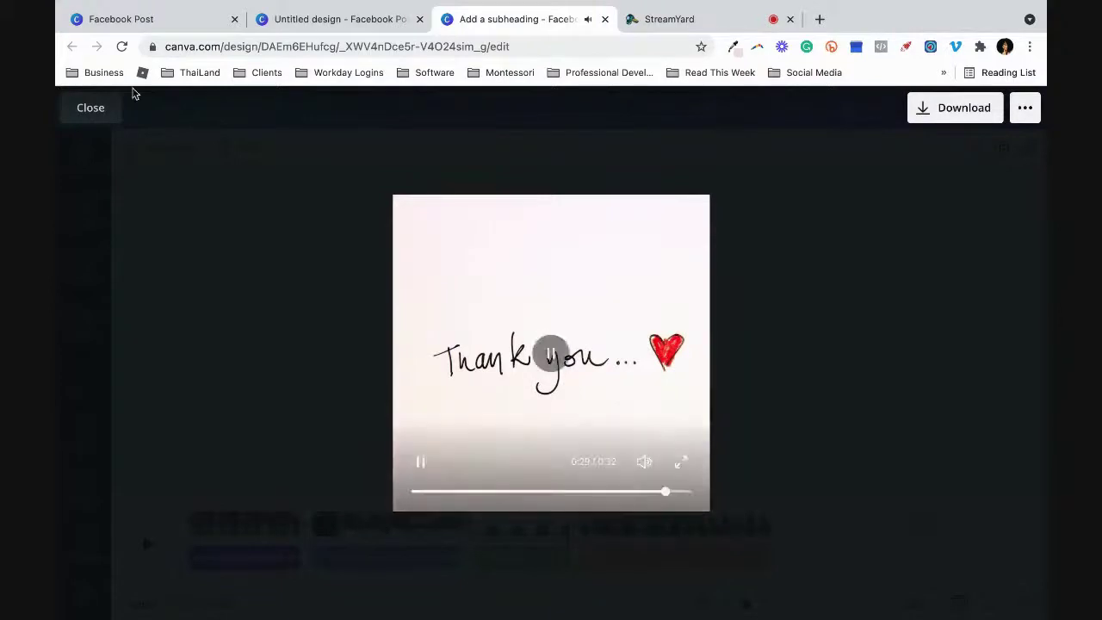
pyautogui.click(91, 108)
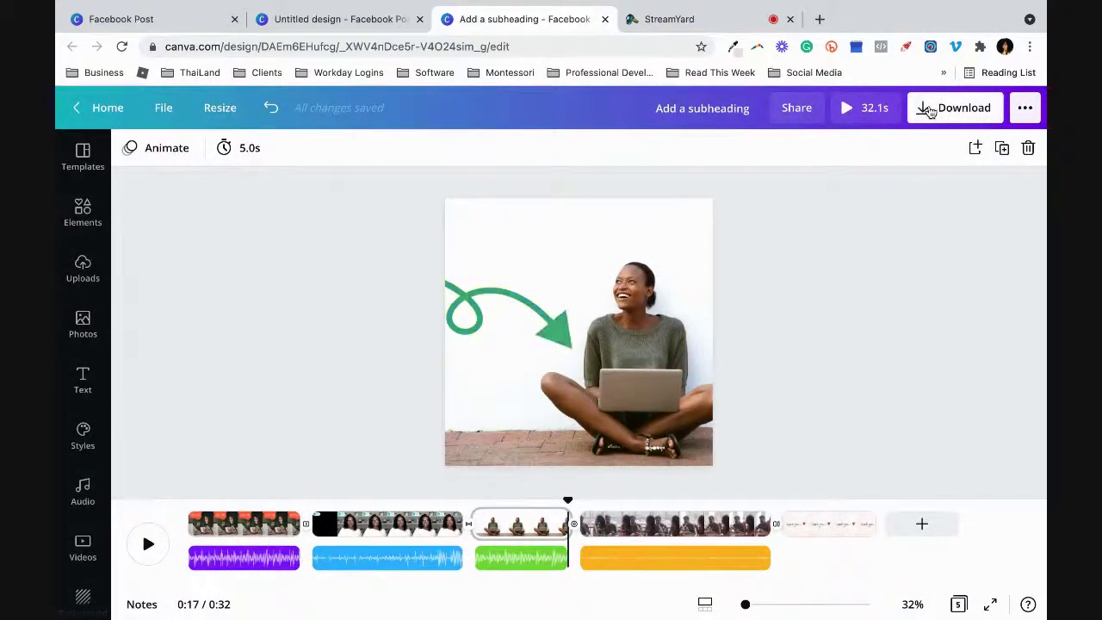
# Step: Download all five pages of the design as an MP4 video
pyautogui.click(930, 112)
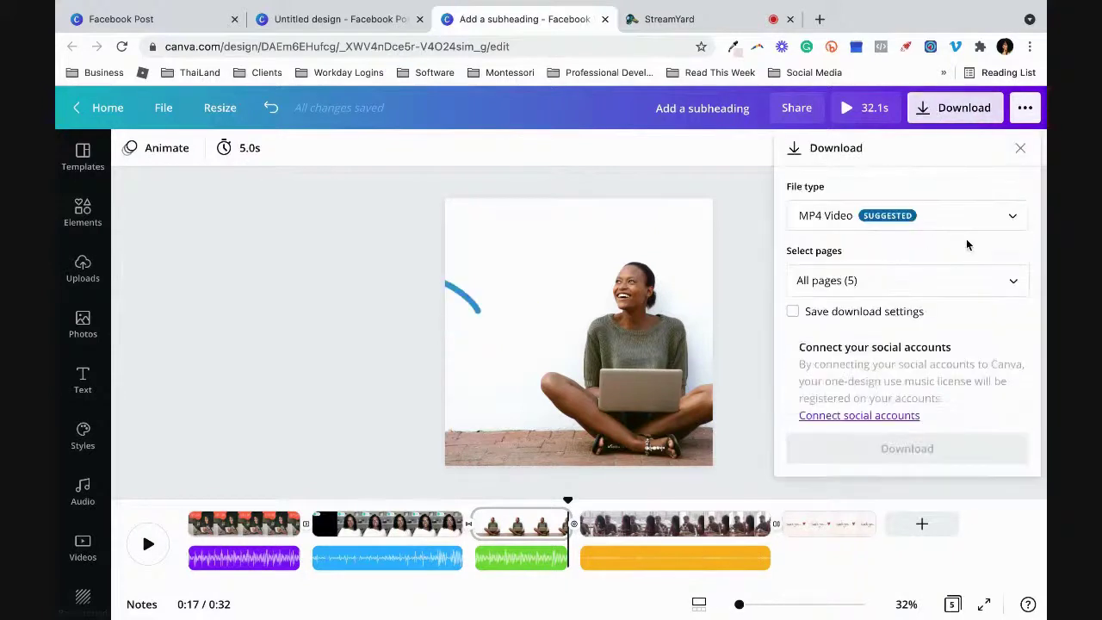
pyautogui.click(1008, 281)
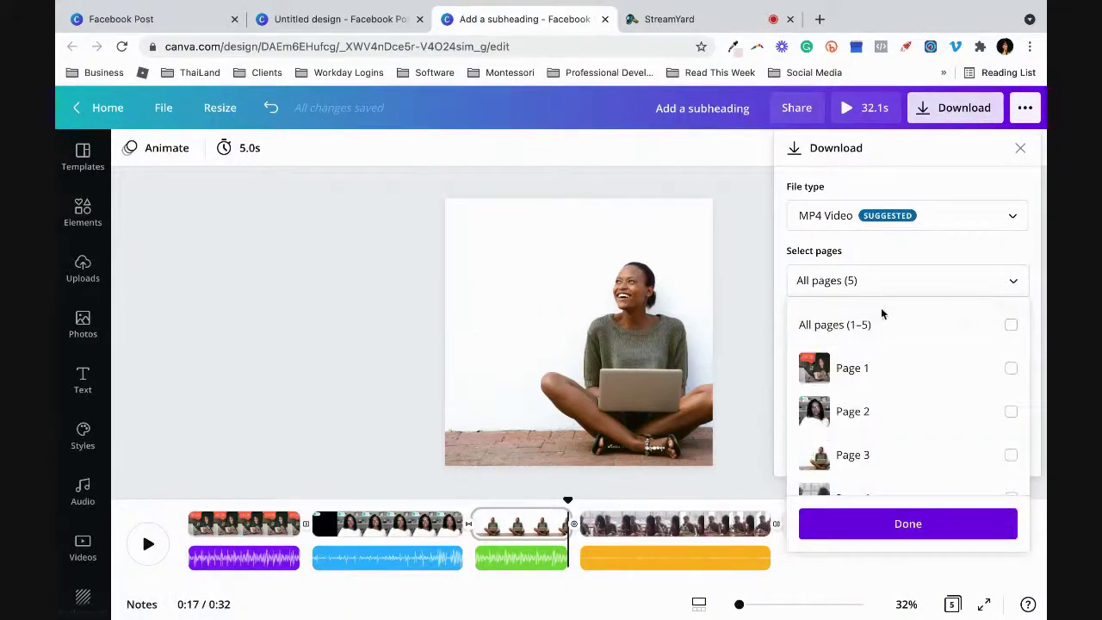
pyautogui.click(745, 301)
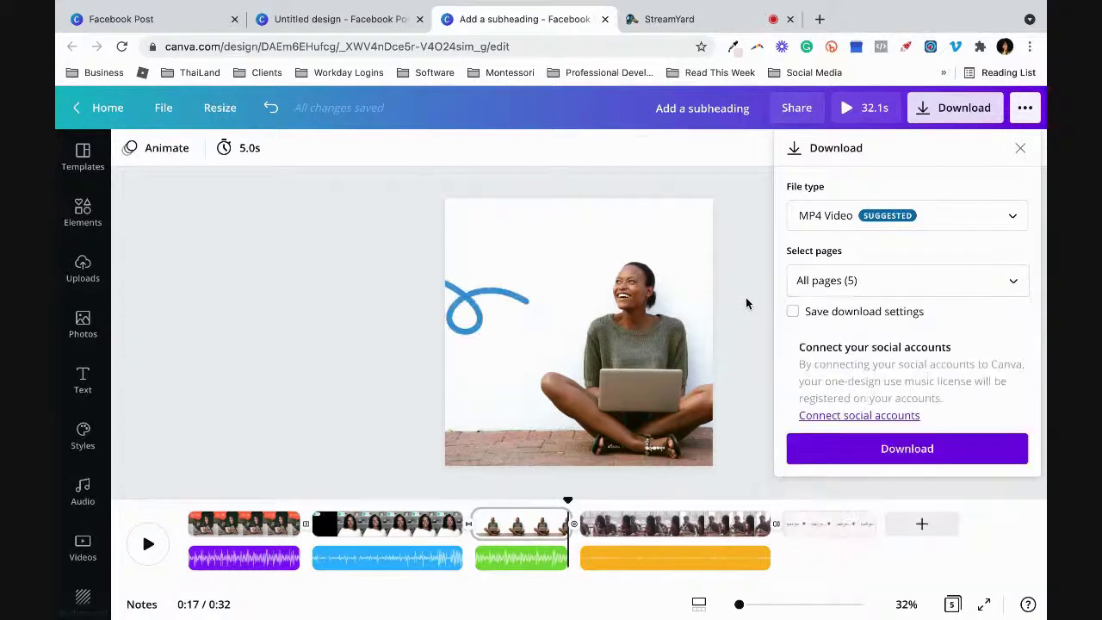
pyautogui.click(902, 455)
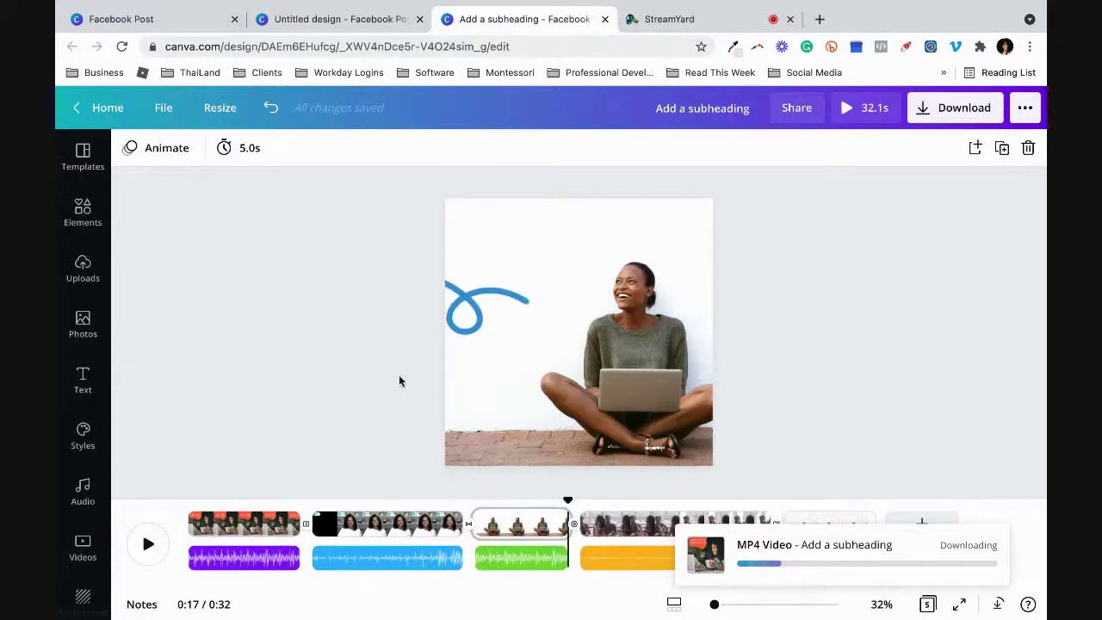
# Step: Switch to StreamYard and remove the shared screen from the live broadcast
pyautogui.click(659, 19)
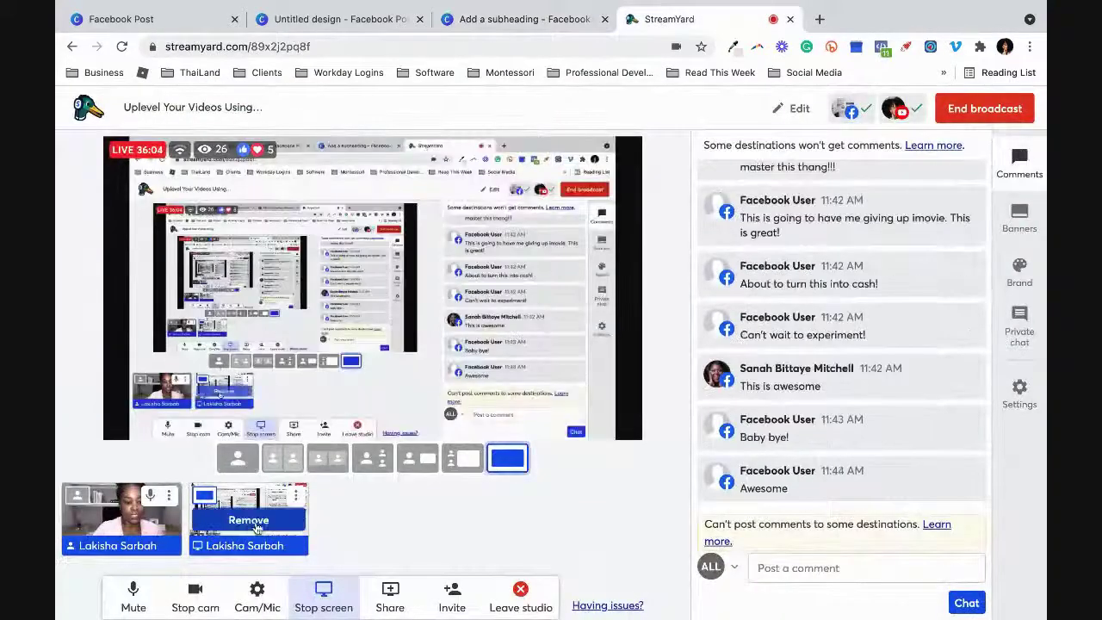
pyautogui.click(249, 520)
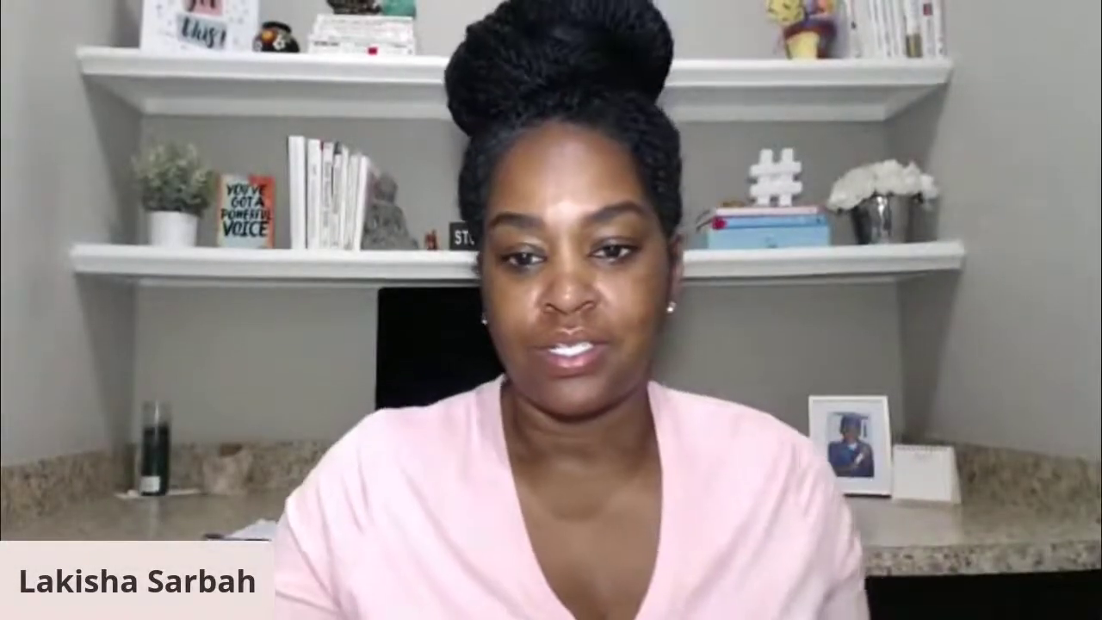
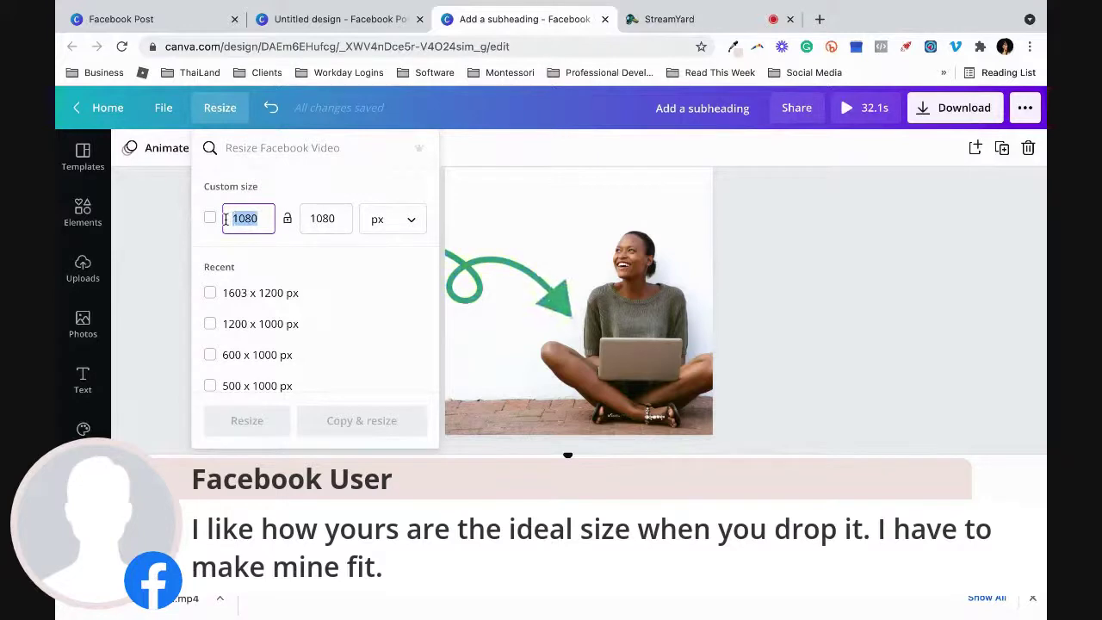
# Step: Resize the Facebook Video design to a custom size of 1895 x 1080 px
pyautogui.write('1')
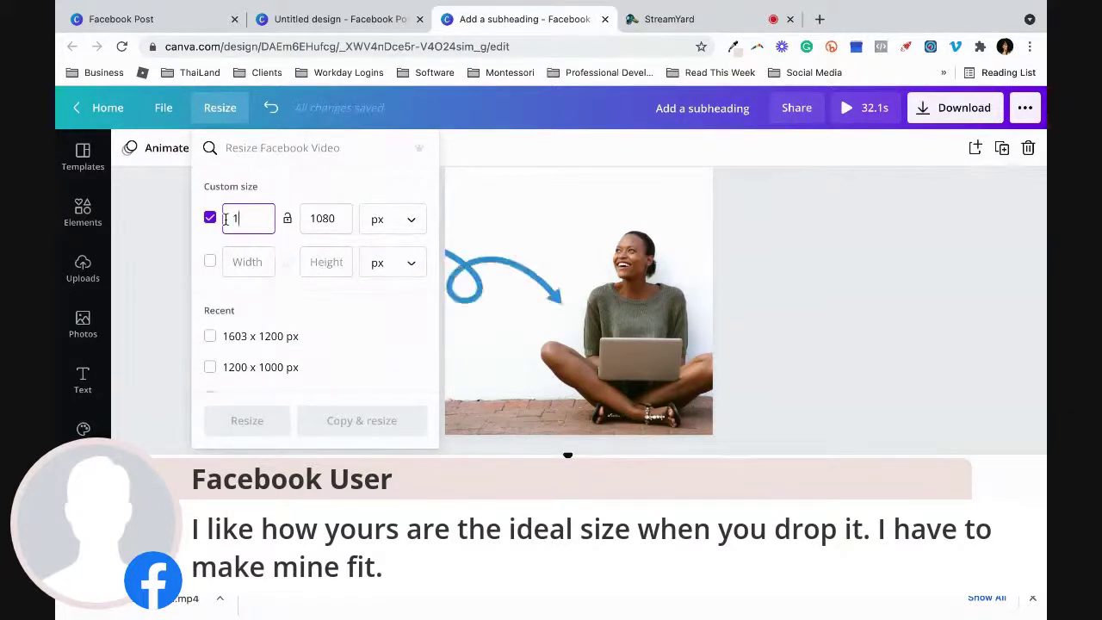
pyautogui.write('900')
pyautogui.press('BackSpace')
pyautogui.press('BackSpace')
pyautogui.press('BackSpace')
pyautogui.write('895')
pyautogui.click(260, 427)
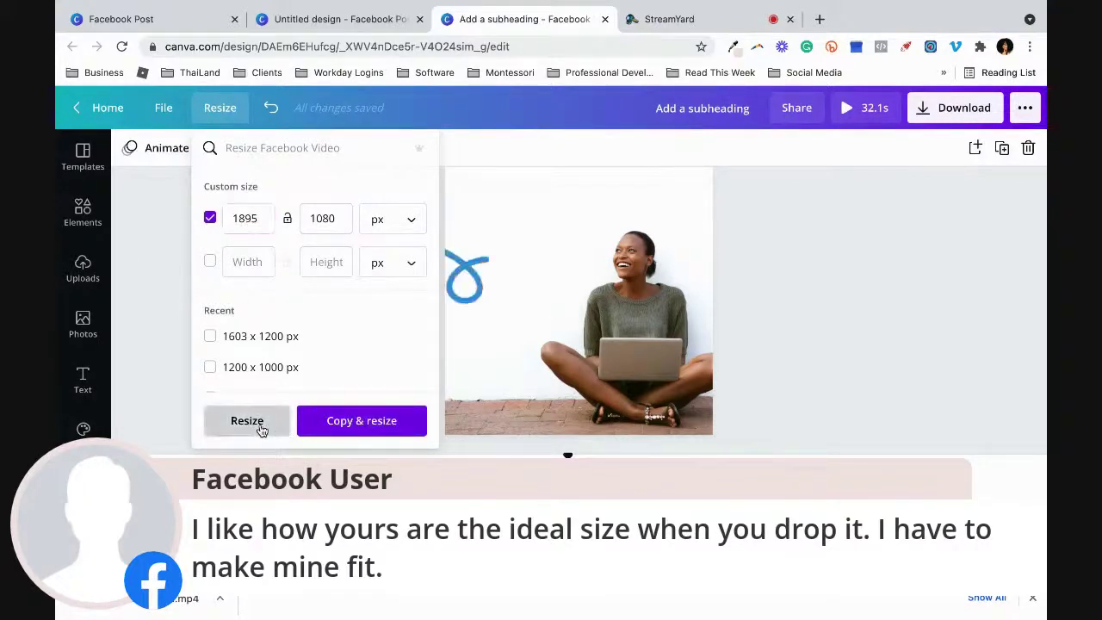
pyautogui.click(639, 290)
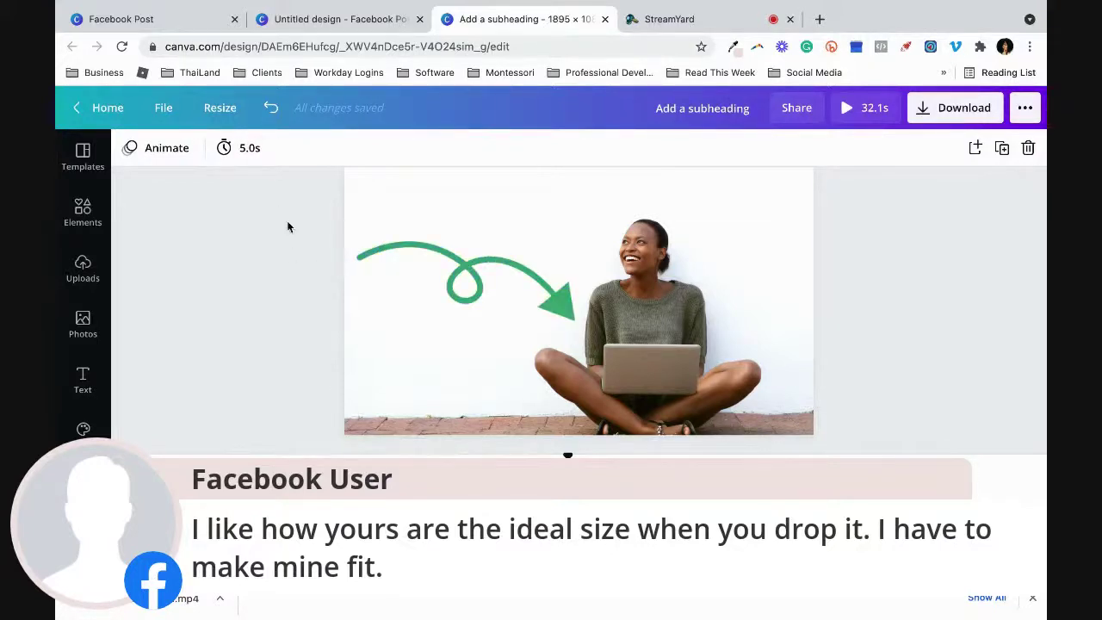
# Step: Resize the current design to the YouTube Video format, 1920 × 1080 px, without making a copy
pyautogui.click(410, 287)
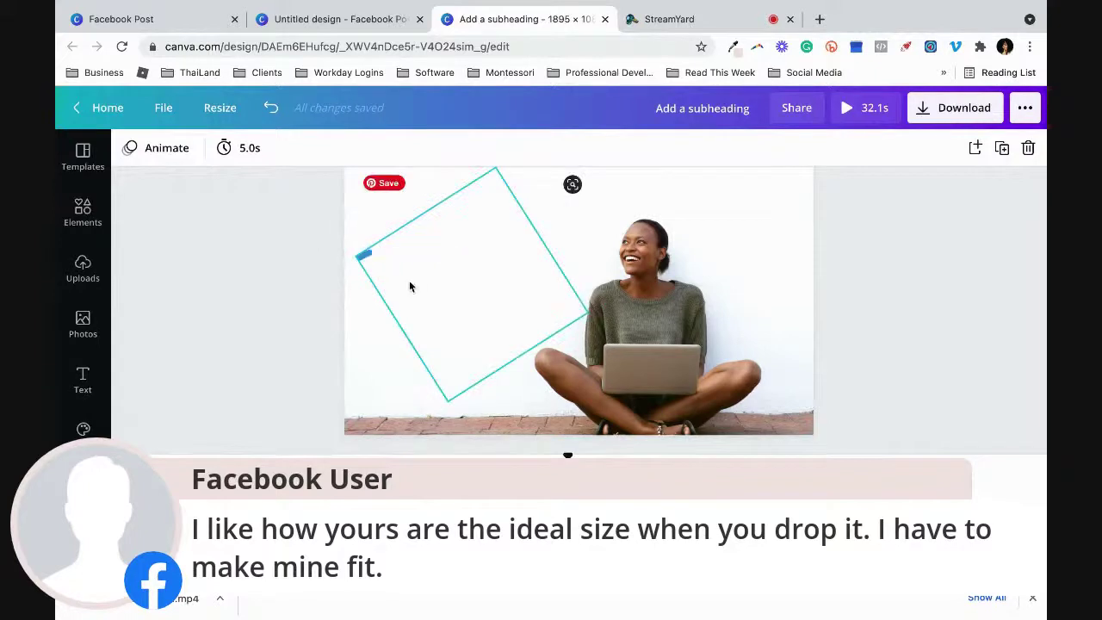
pyautogui.click(357, 263)
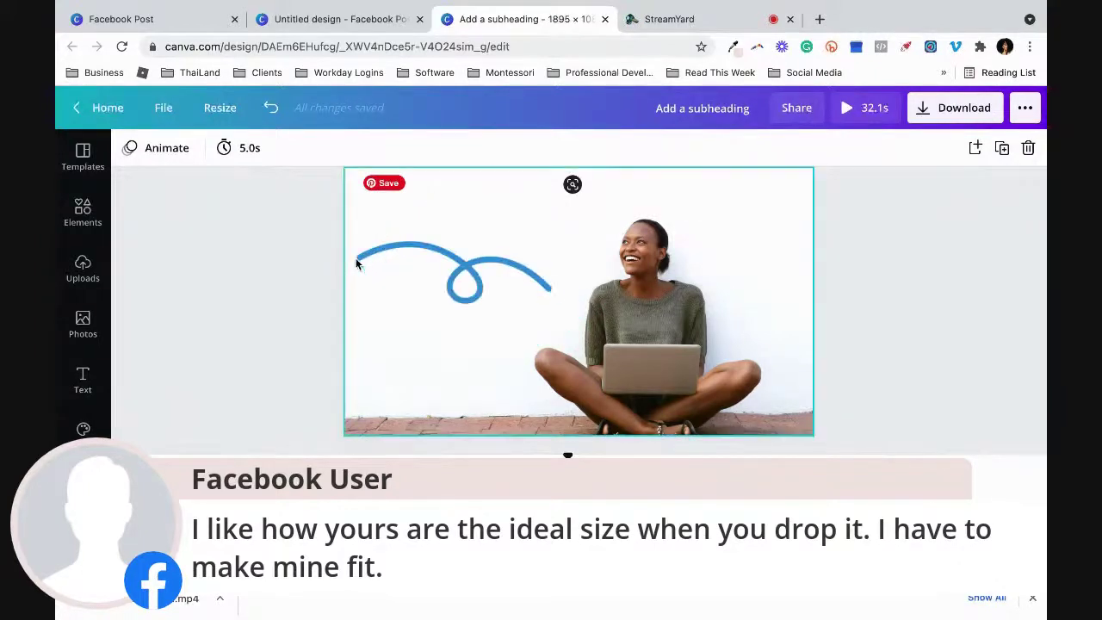
pyautogui.click(215, 112)
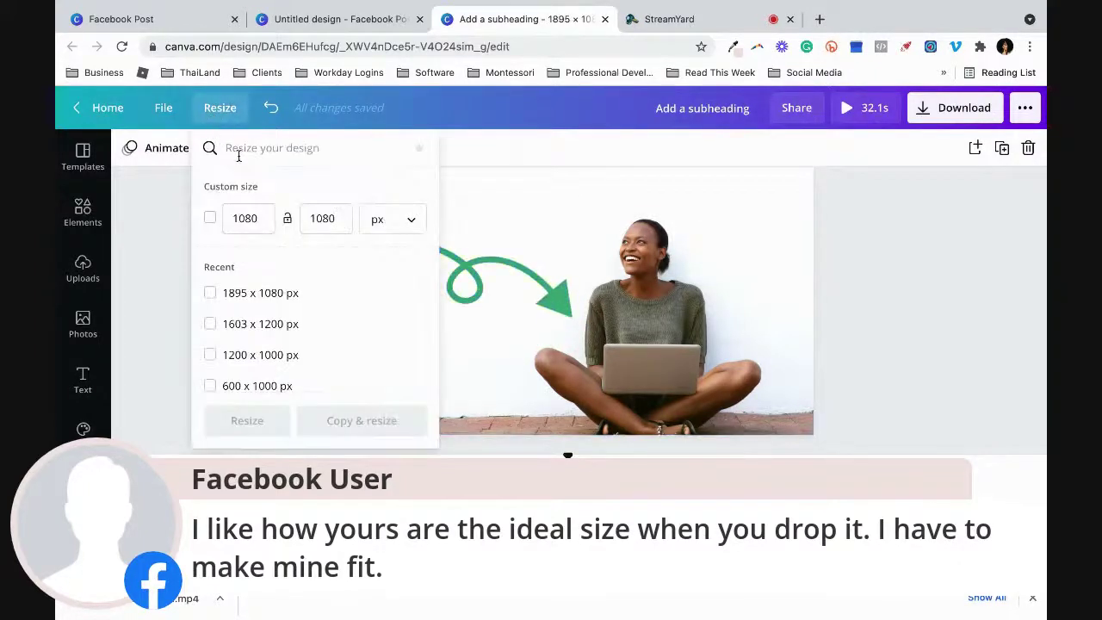
pyautogui.write('youtb')
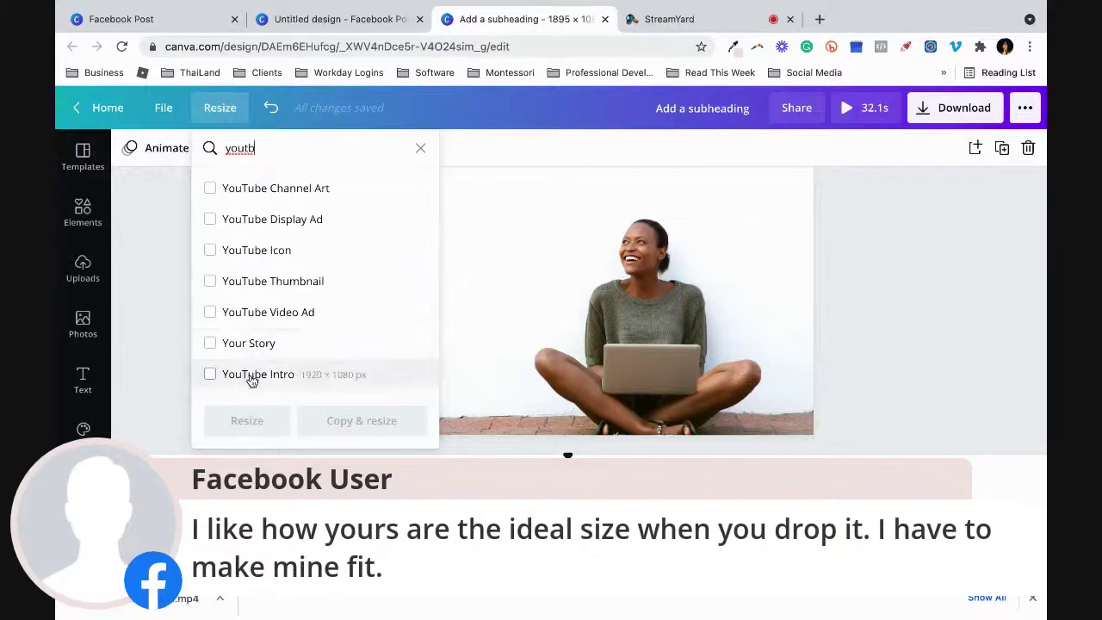
pyautogui.scroll(-3, 250, 379)
pyautogui.scroll(-1, 248, 379)
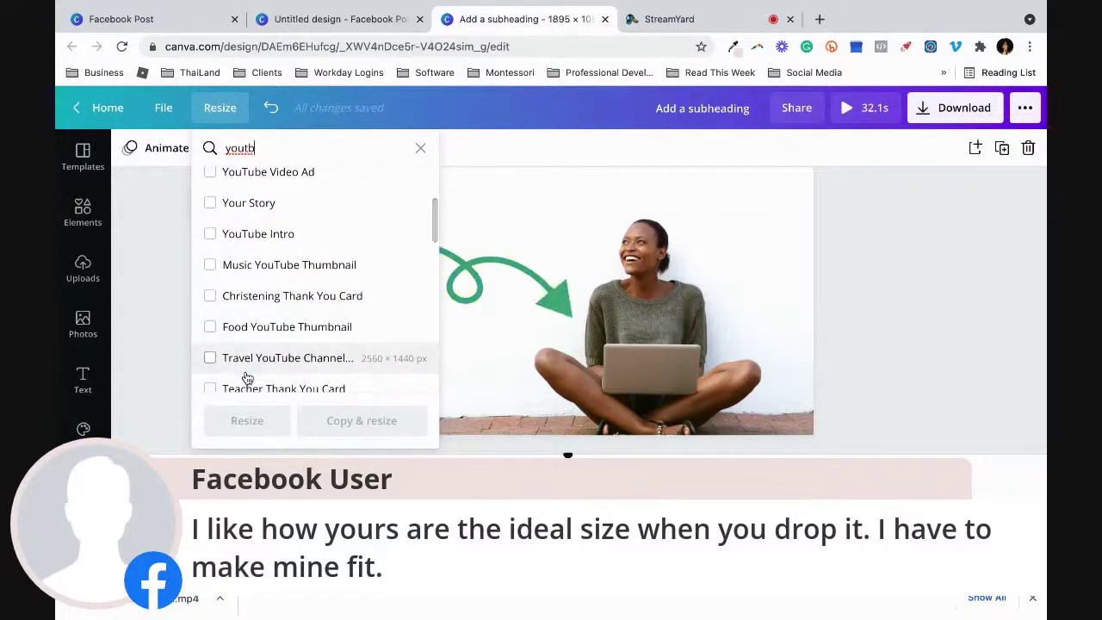
pyautogui.press('BackSpace')
pyautogui.write('ube vi')
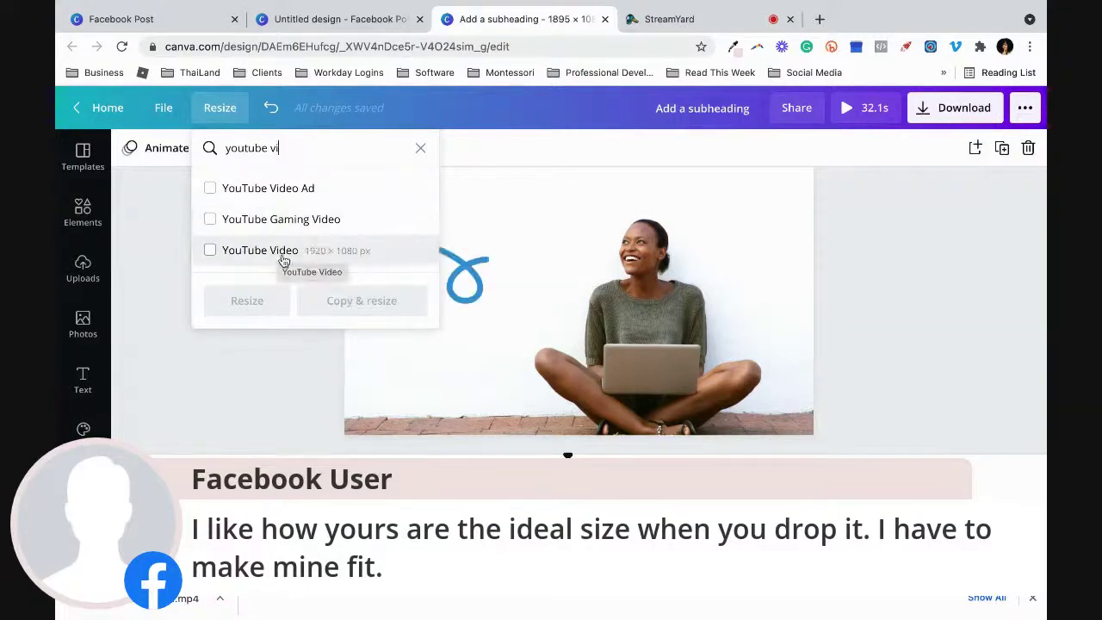
pyautogui.click(344, 254)
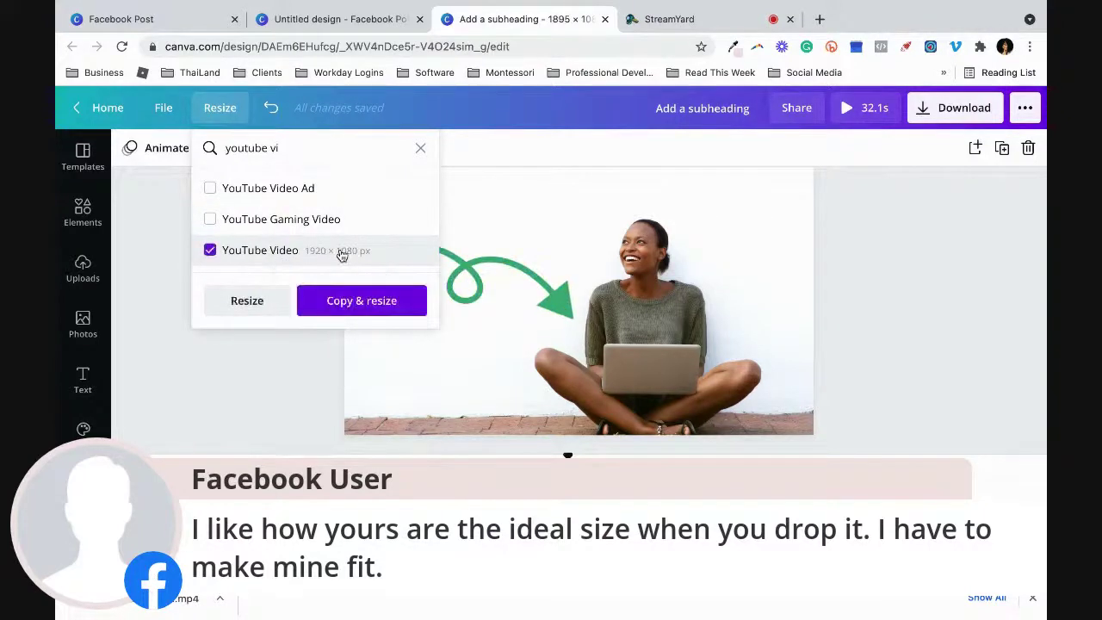
pyautogui.click(260, 306)
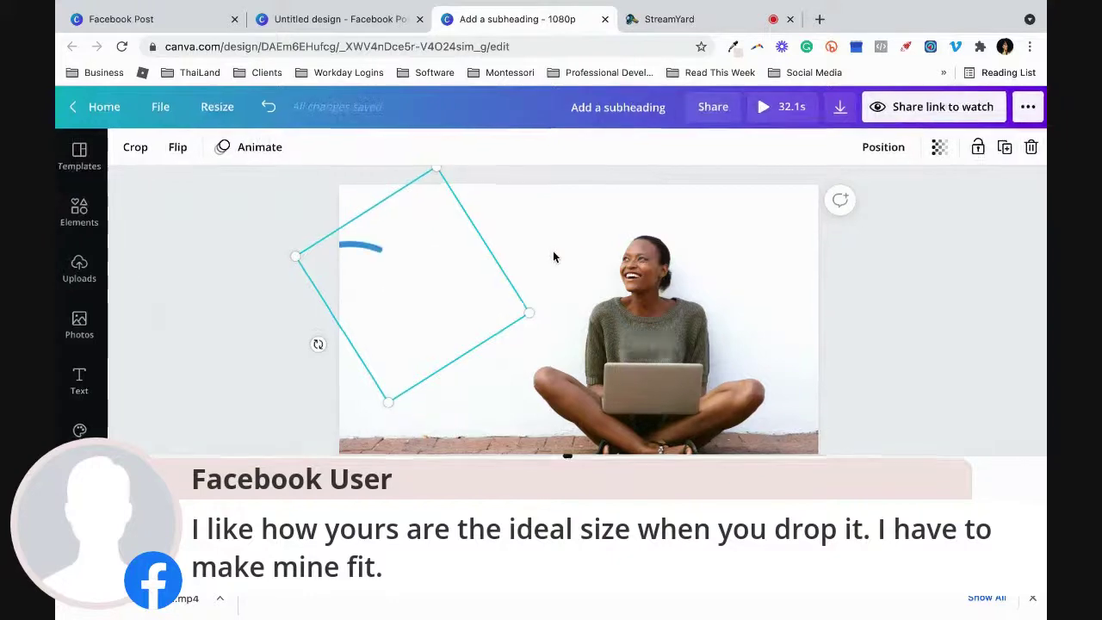
# Step: Find the Facebook Video format among the resize options and select it as a target size
pyautogui.scroll(3, 551, 252)
pyautogui.scroll(-3, 540, 258)
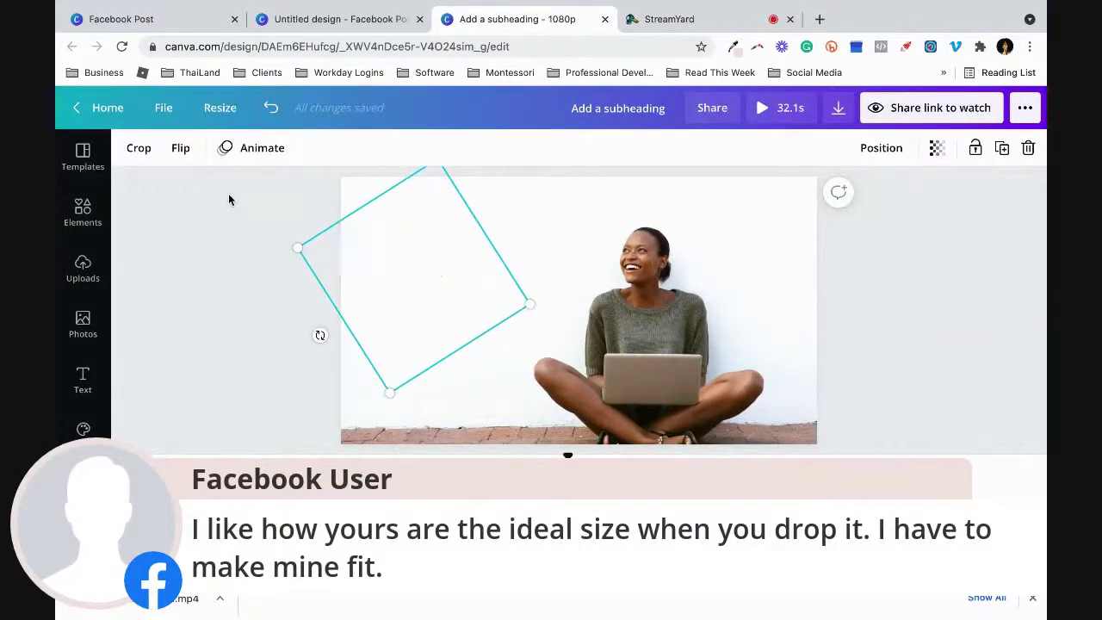
pyautogui.click(222, 111)
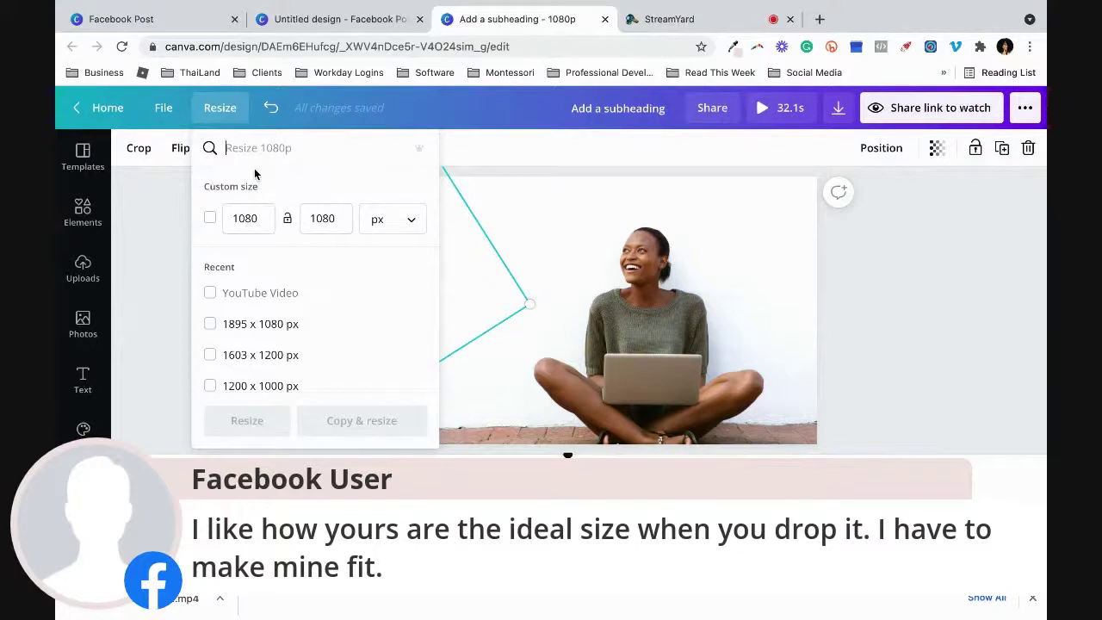
pyautogui.write('Faceb')
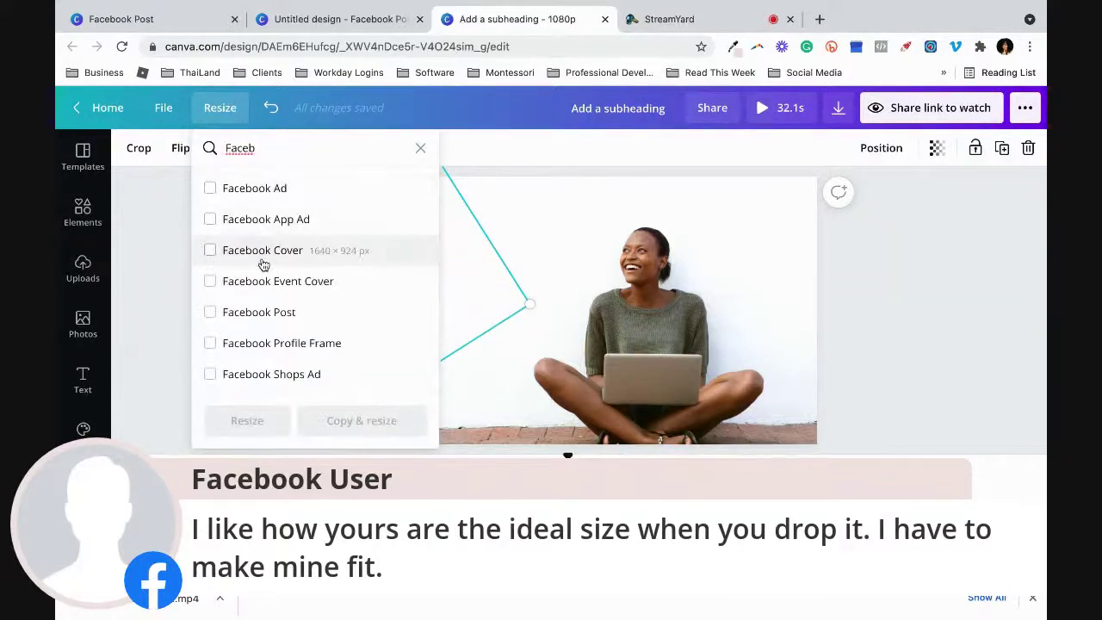
pyautogui.write('ook vi')
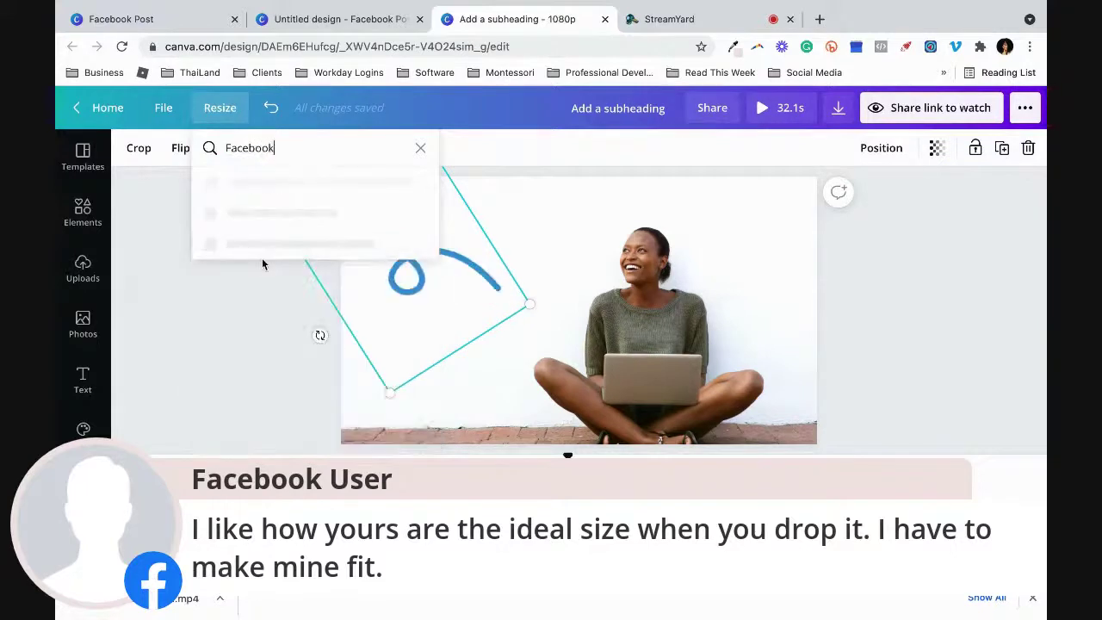
pyautogui.click(210, 188)
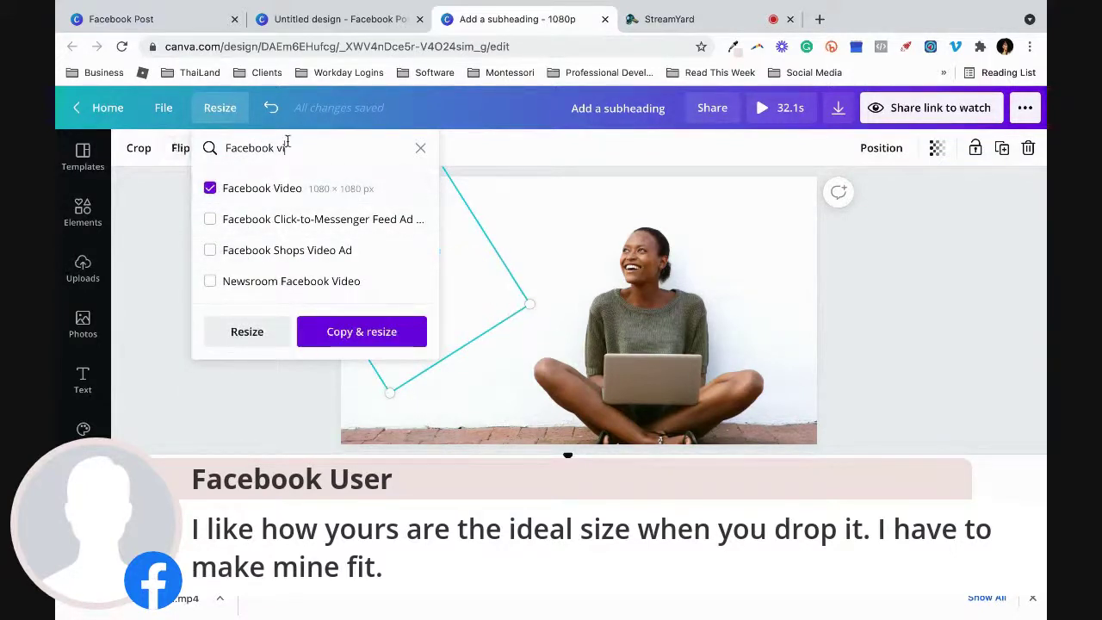
# Step: Search the resize formats for Instagram and add Instagram Post, 1080 × 1080 px, to the selected sizes
pyautogui.moveTo(284, 147); pyautogui.dragTo(210, 148)
pyautogui.write('Instar')
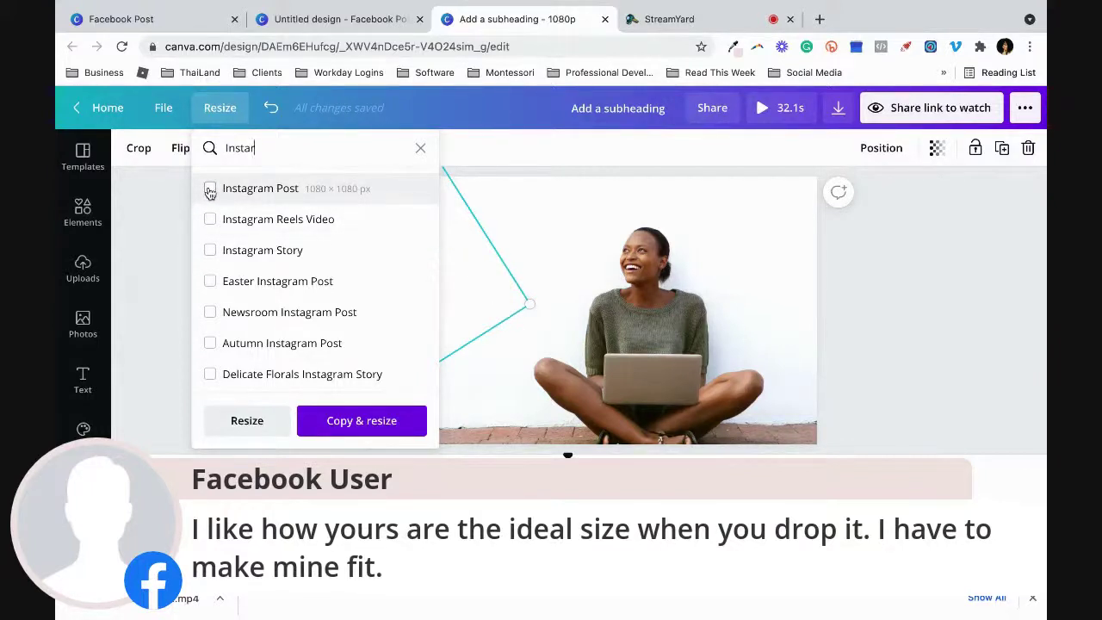
pyautogui.write('am vi')
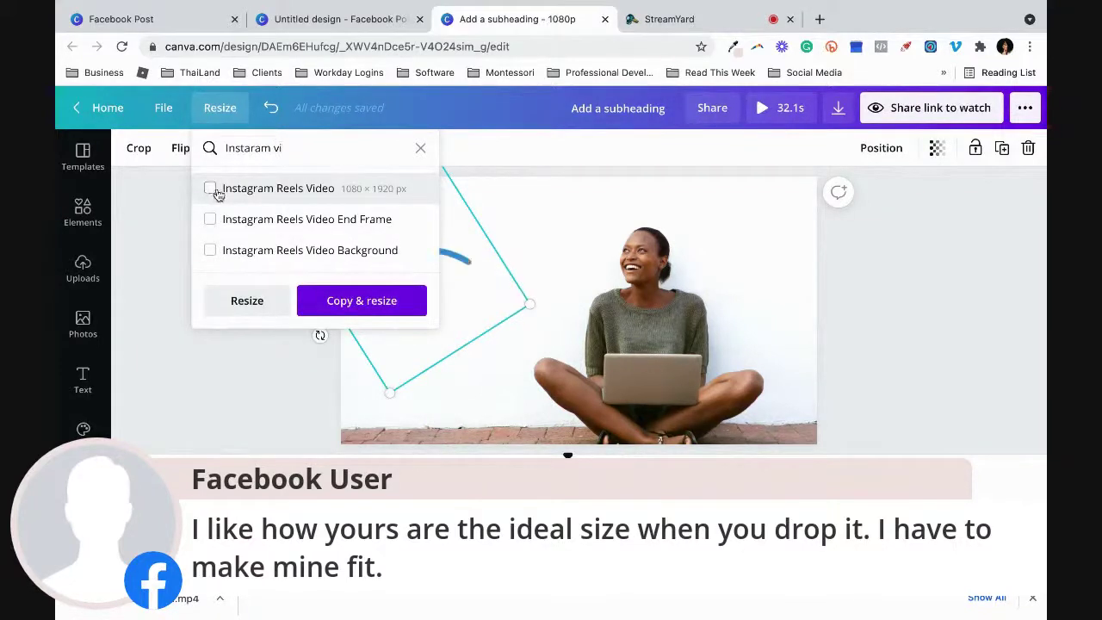
pyautogui.press('BackSpace')
pyautogui.press('BackSpace')
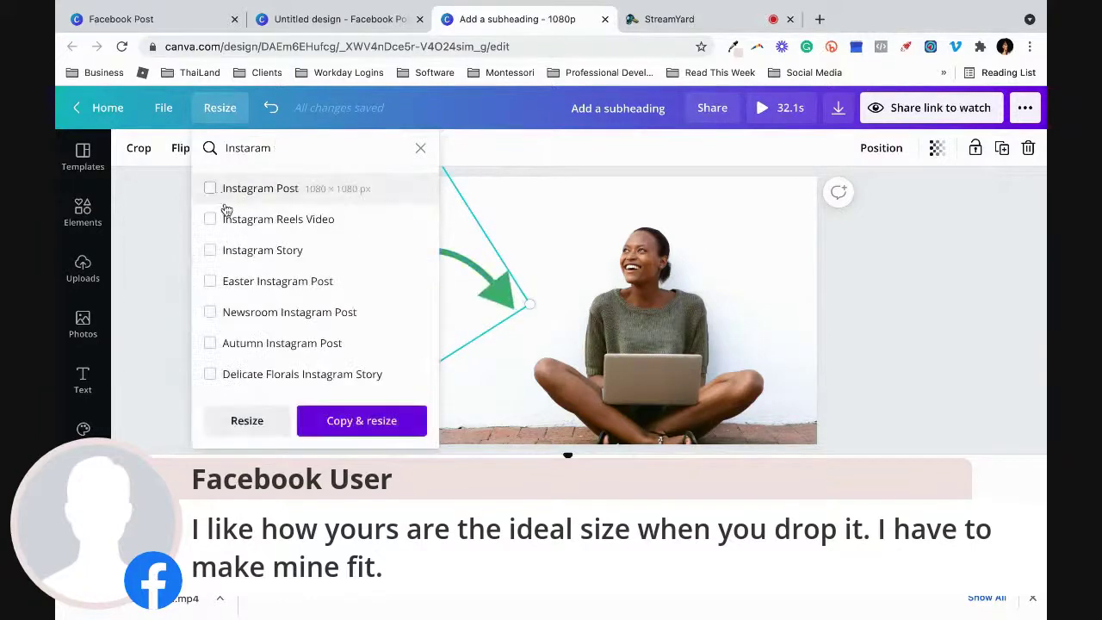
pyautogui.click(210, 190)
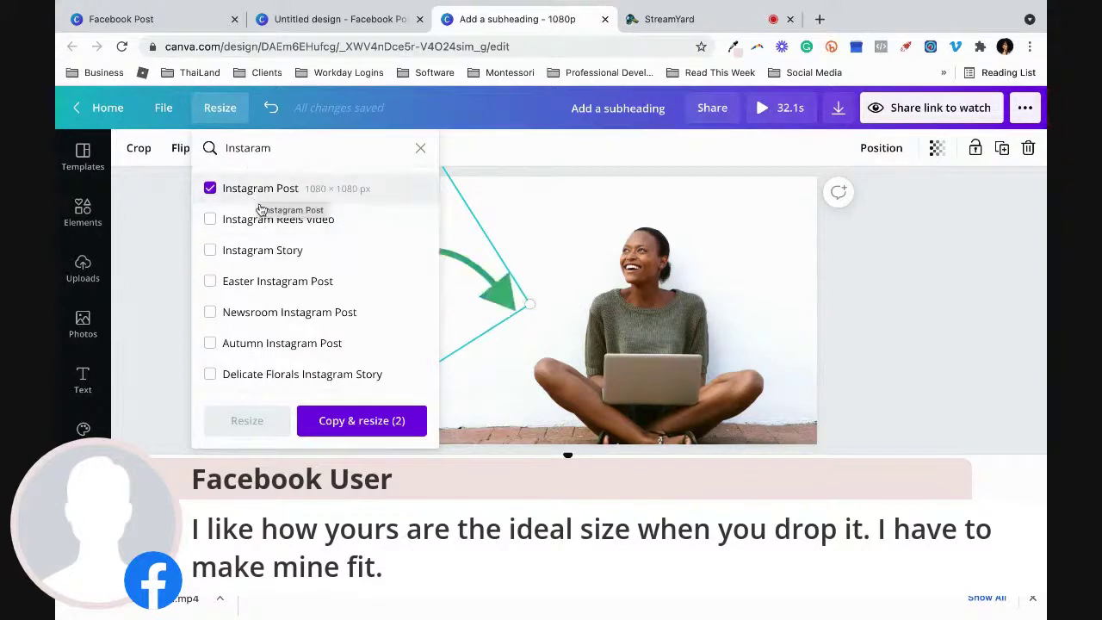
# Step: Search the resize formats for LinkedIn and add LinkedIn Post, 1200 × 1200 px, to the selected sizes
pyautogui.moveTo(271, 148); pyautogui.dragTo(221, 147)
pyautogui.write('Lionk')
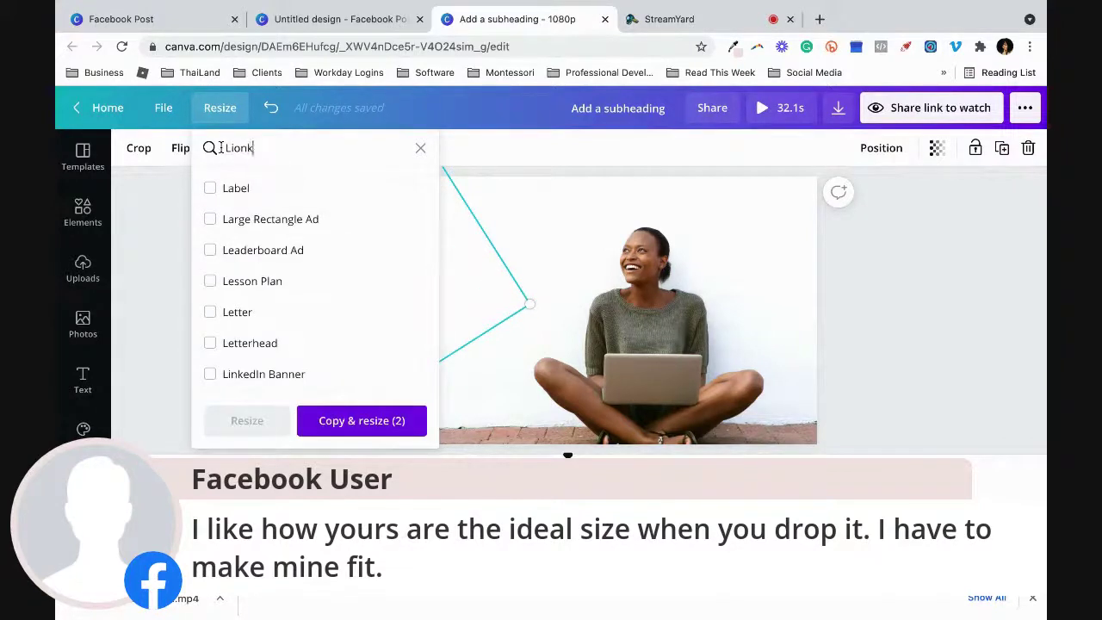
pyautogui.write('ed')
pyautogui.press('BackSpace')
pyautogui.press('BackSpace')
pyautogui.press('BackSpace')
pyautogui.press('BackSpace')
pyautogui.press('BackSpace')
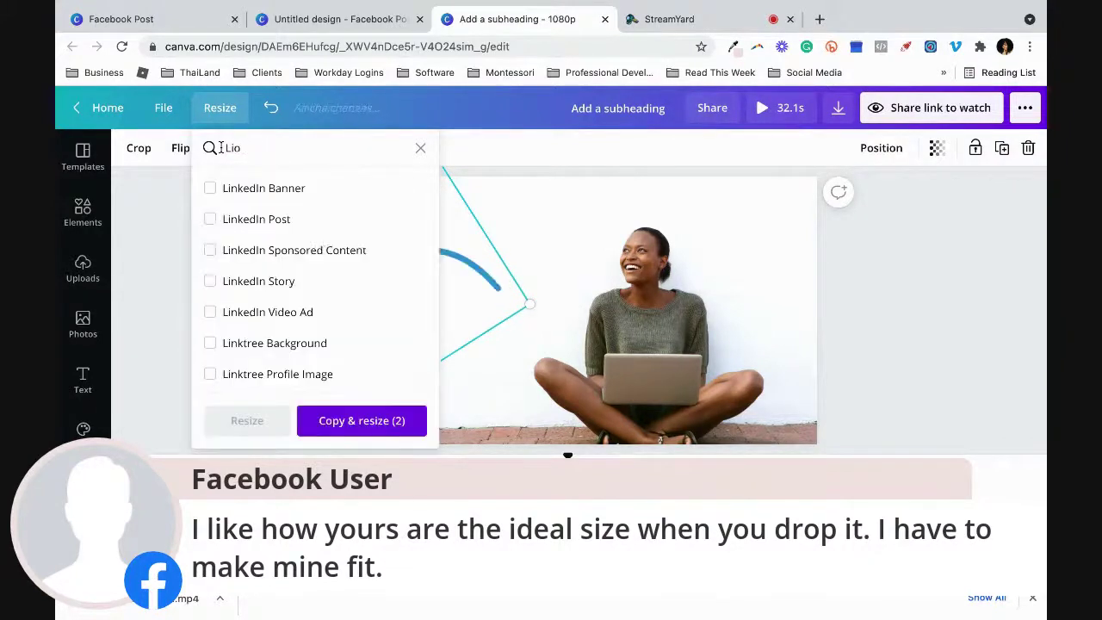
pyautogui.write('ked')
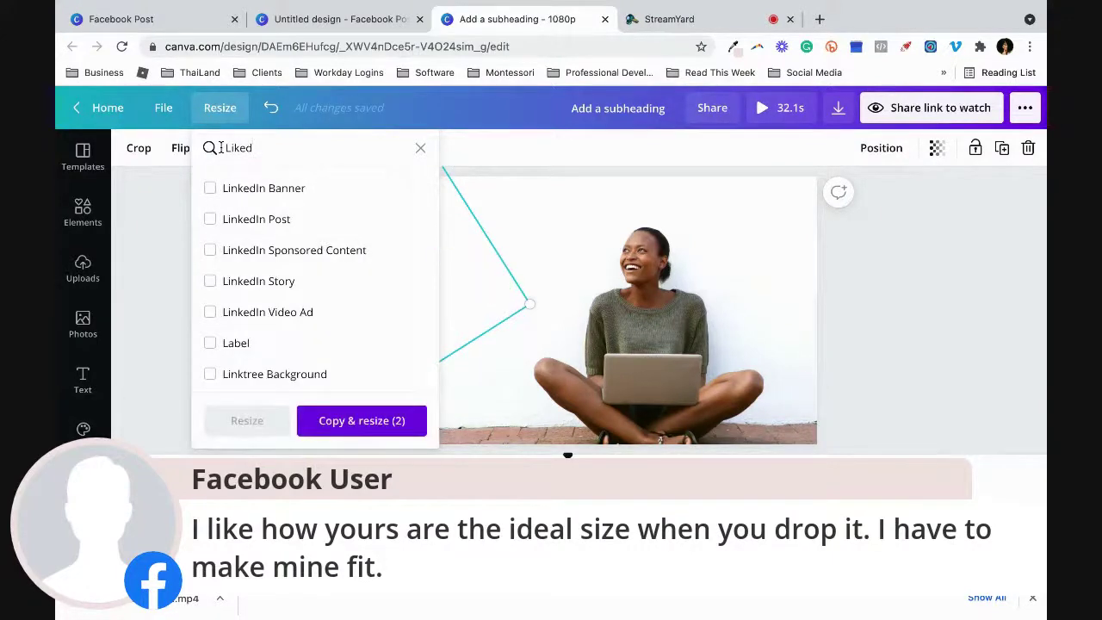
pyautogui.write('in vi')
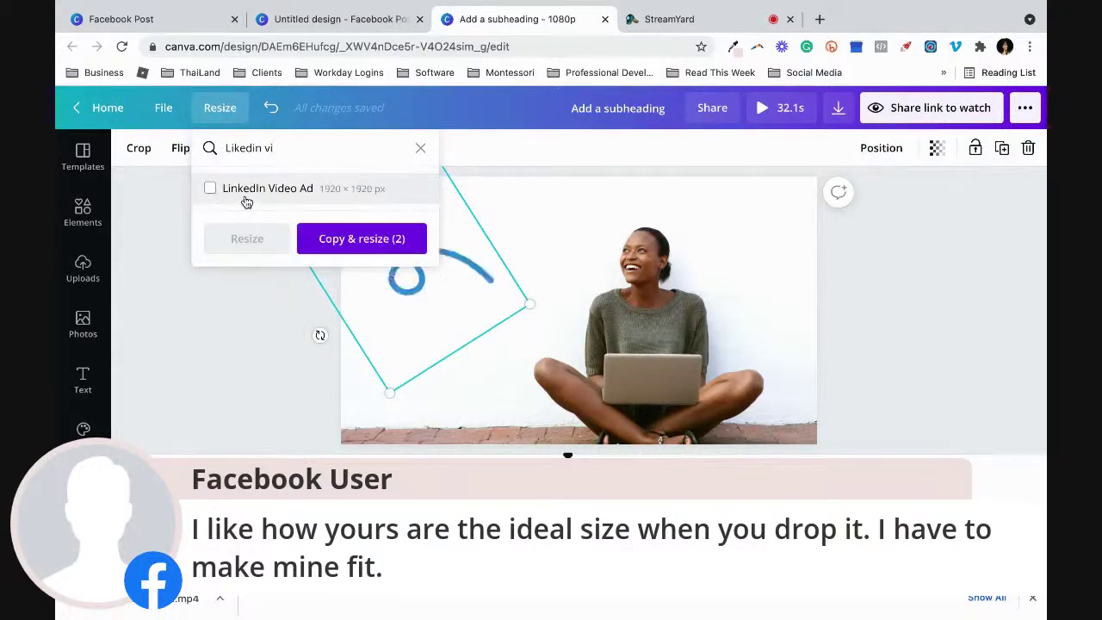
pyautogui.press('BackSpace')
pyautogui.press('BackSpace')
pyautogui.press('BackSpace')
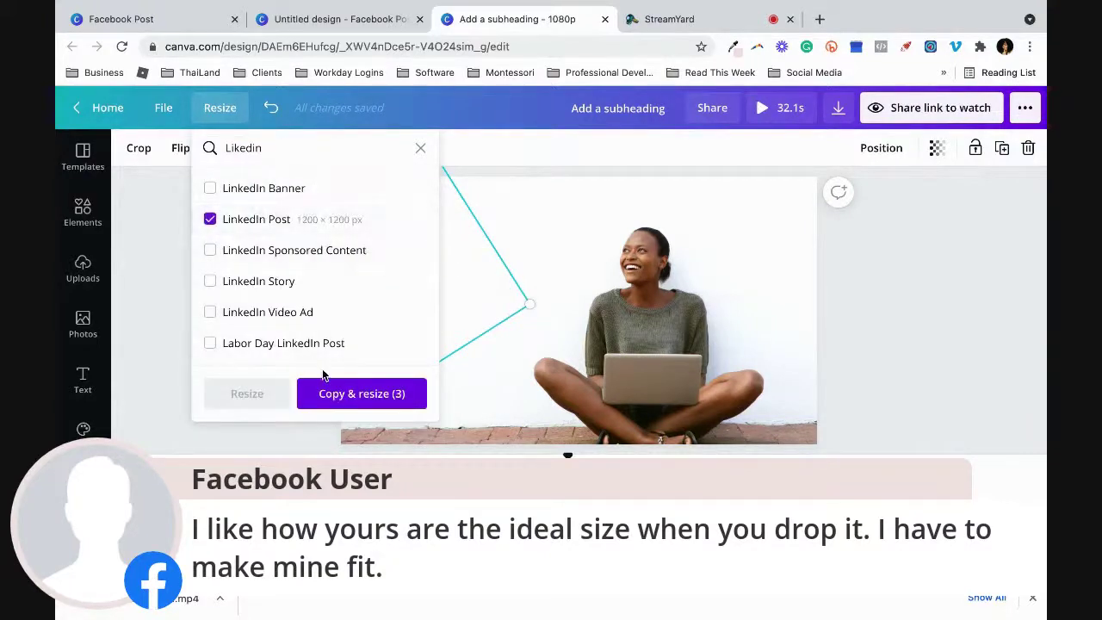
# Step: Add Pinterest Video Pin, 1000 × 1500 px, to the selected sizes and create resized copies in all chosen formats
pyautogui.moveTo(265, 148); pyautogui.dragTo(199, 150)
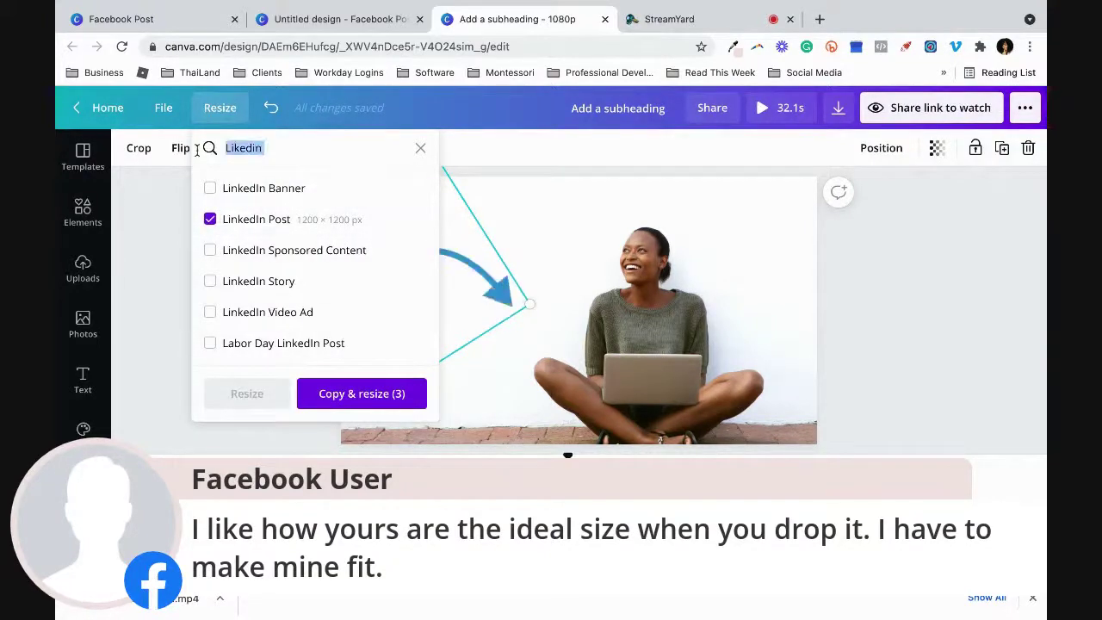
pyautogui.write('Pin')
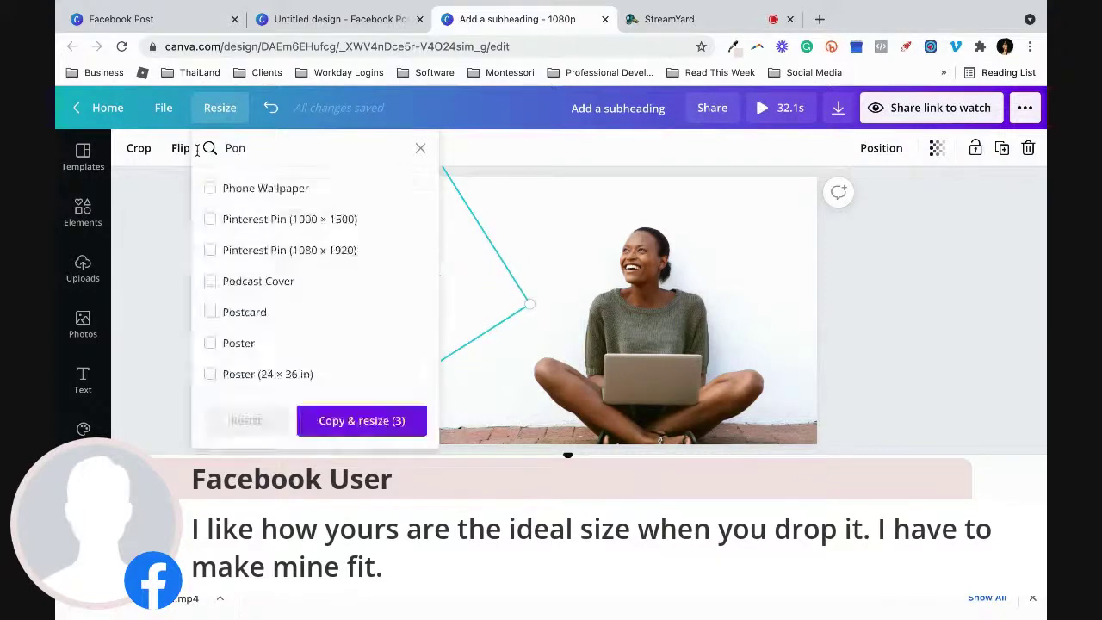
pyautogui.write('te')
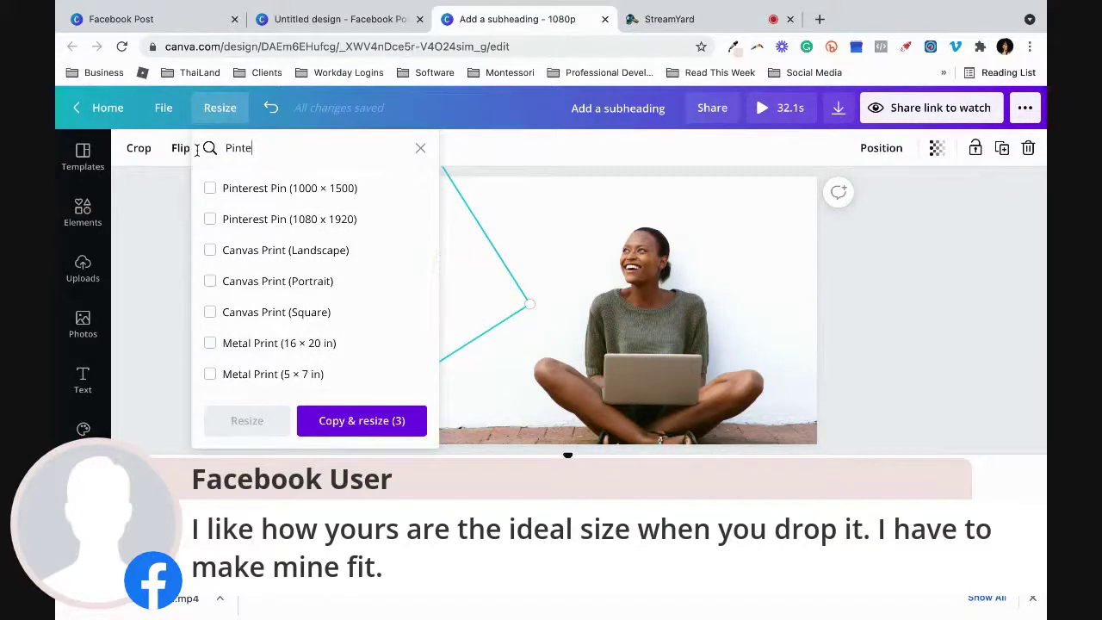
pyautogui.press('BackSpace')
pyautogui.write('r')
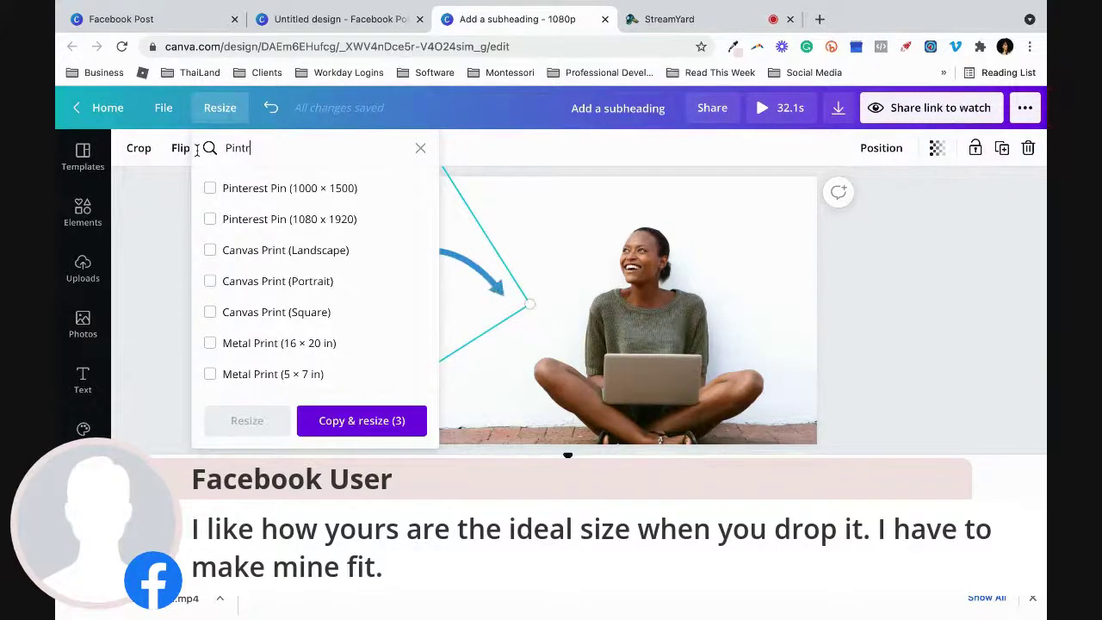
pyautogui.write('est vi')
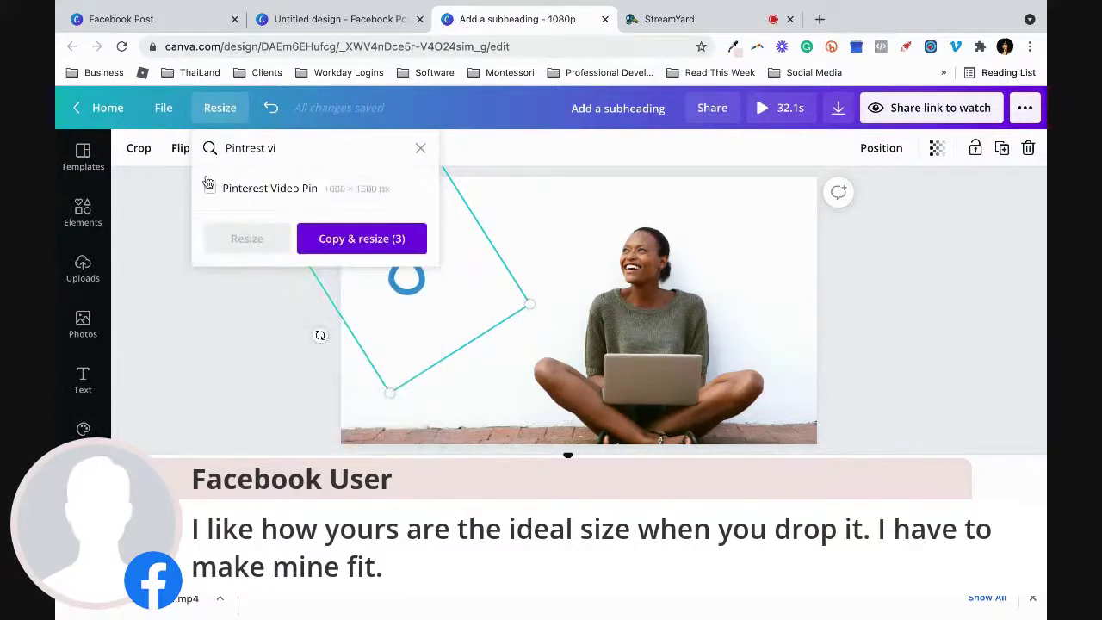
pyautogui.click(264, 190)
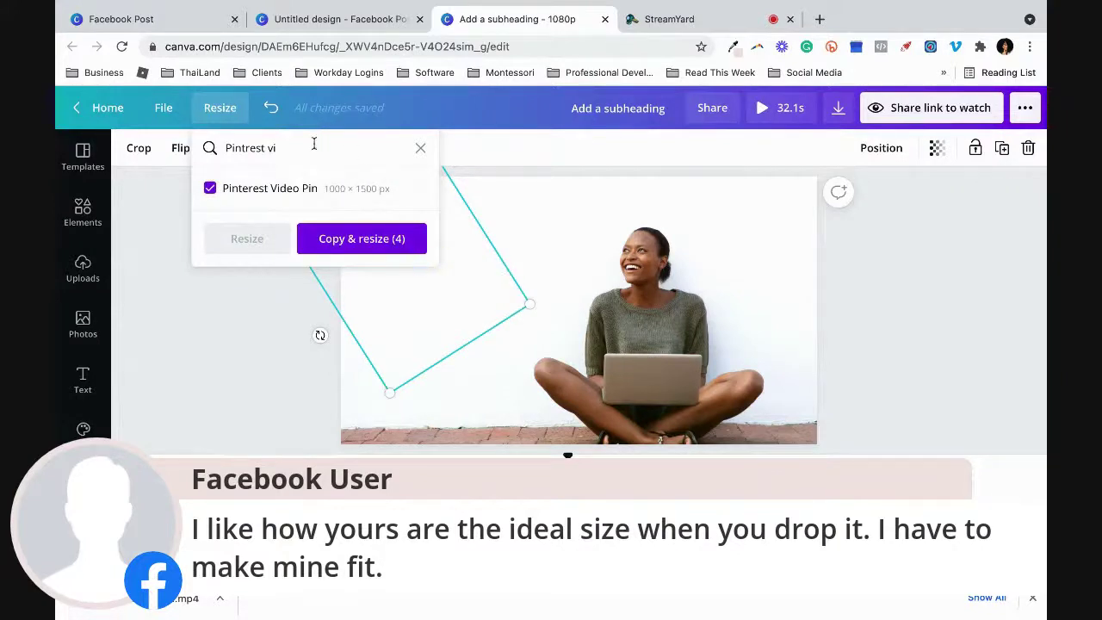
pyautogui.click(349, 241)
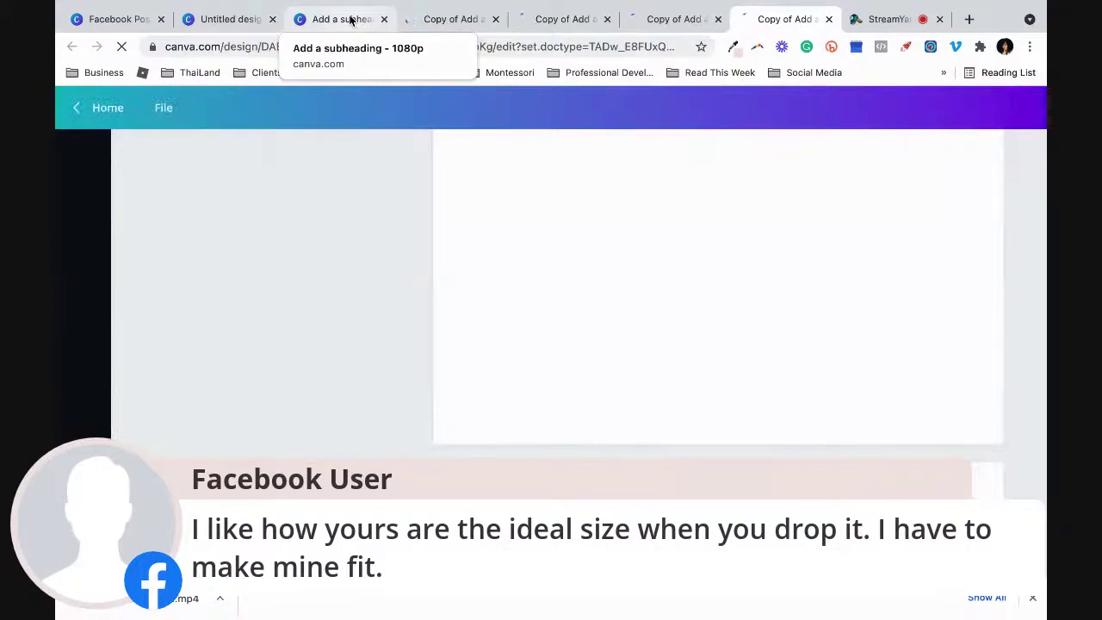
# Step: Check the layout of each of the four resized copies, and return to the original design
pyautogui.click(350, 19)
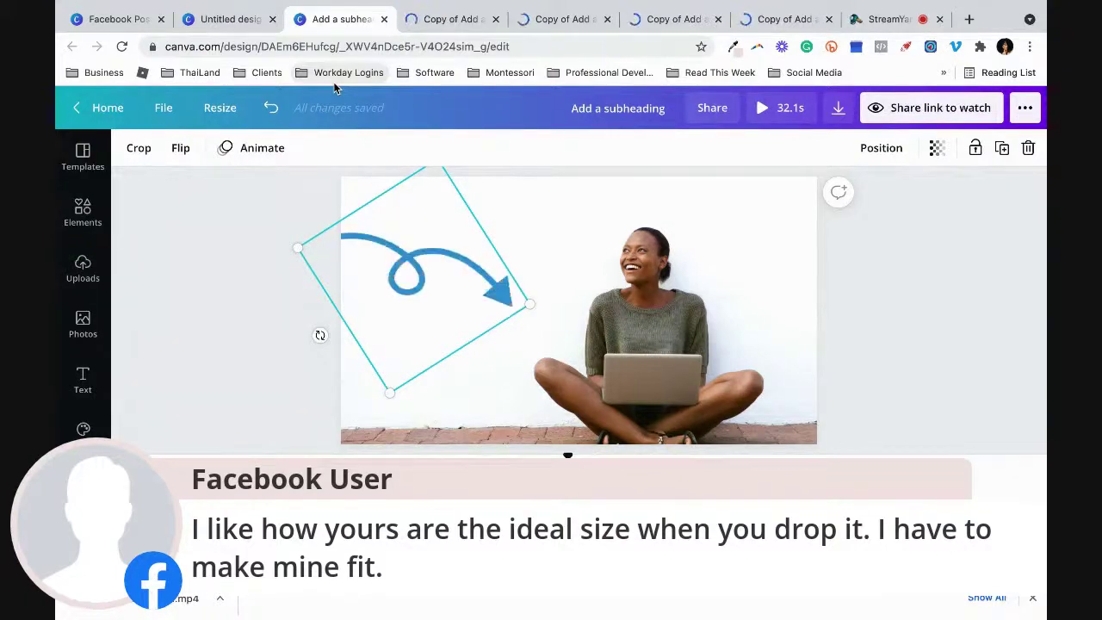
pyautogui.click(429, 23)
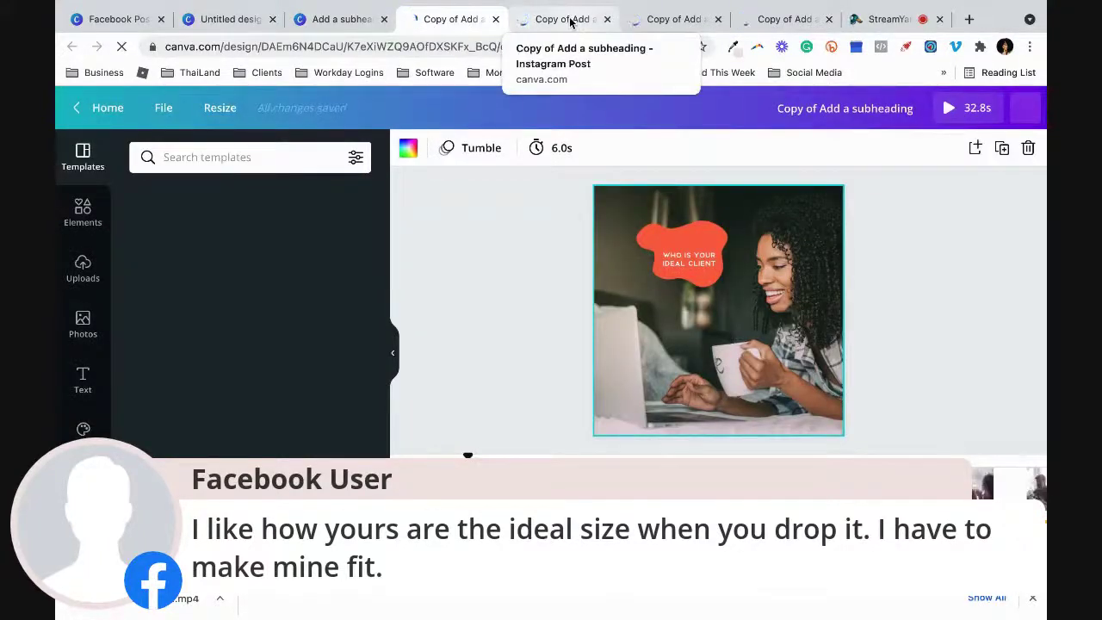
pyautogui.click(571, 22)
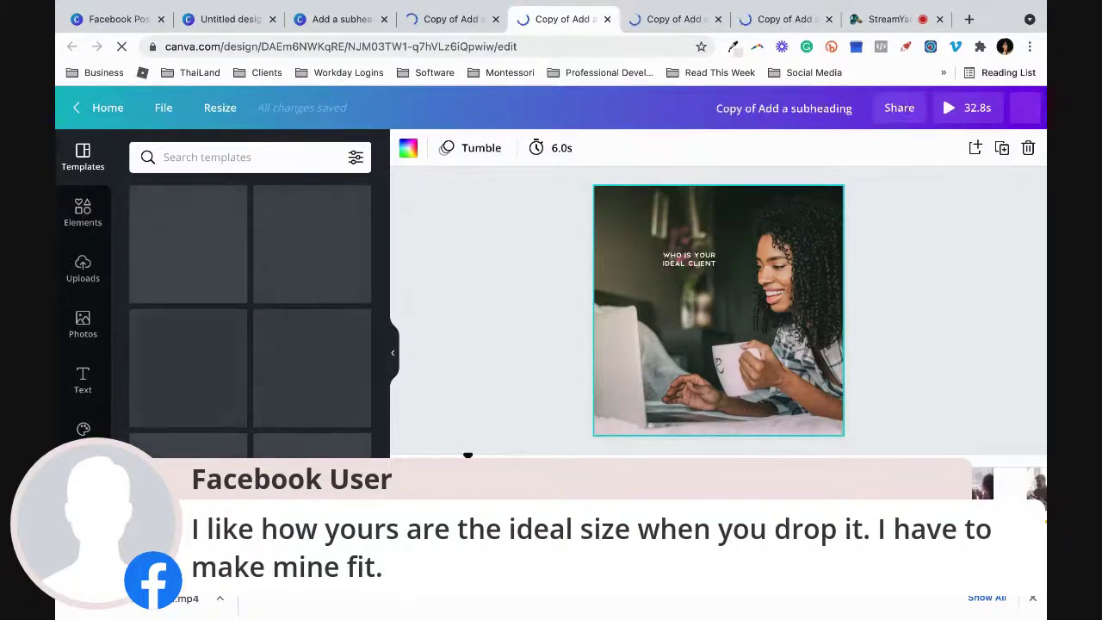
pyautogui.click(661, 26)
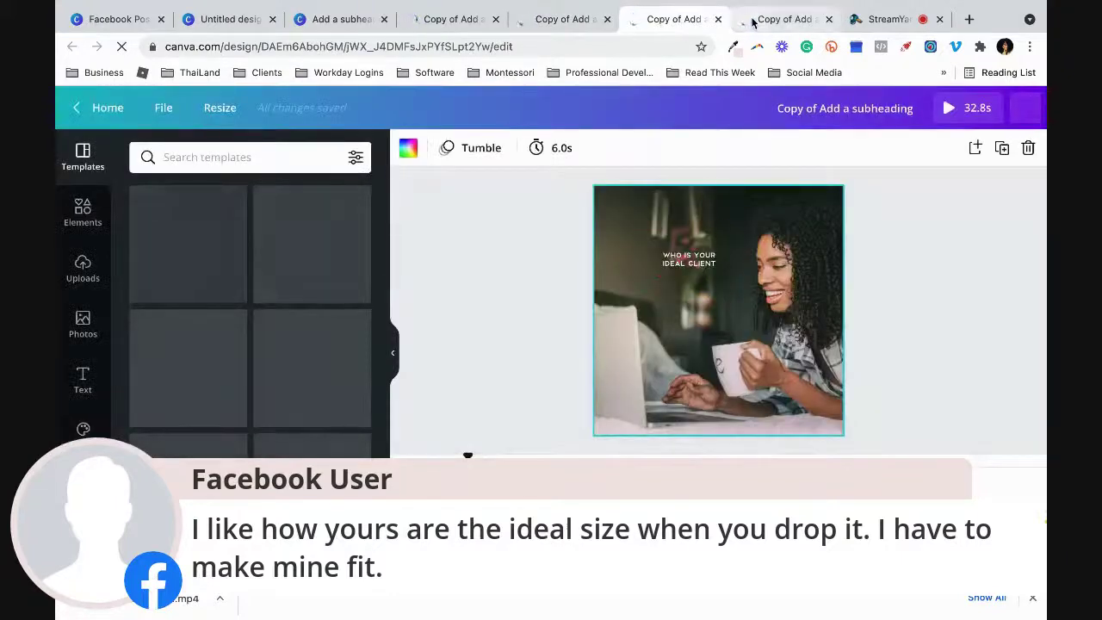
pyautogui.click(752, 21)
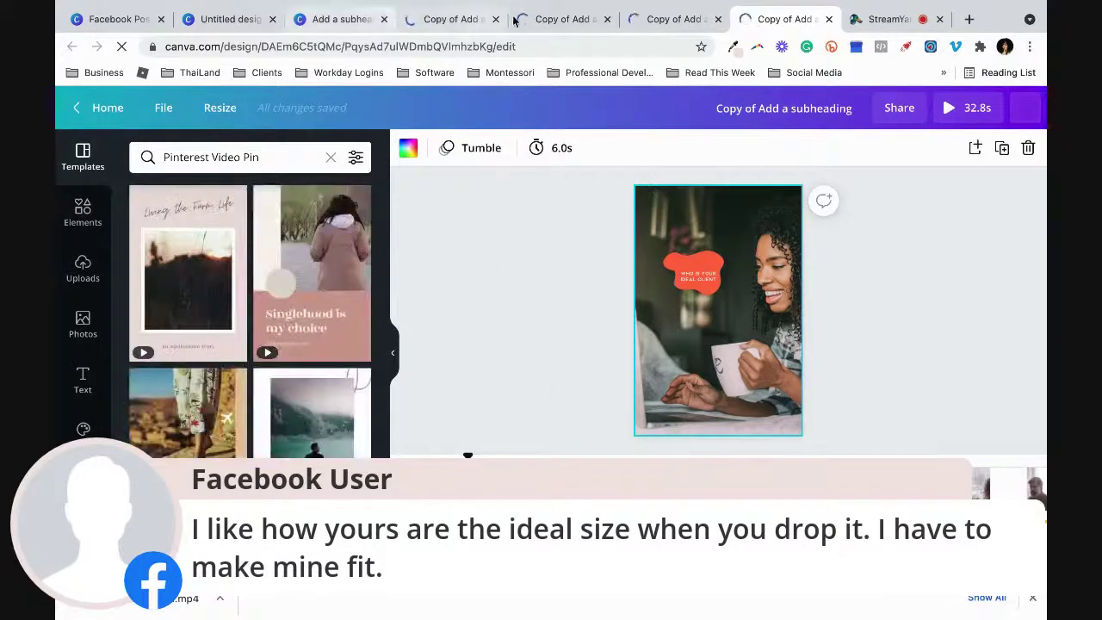
pyautogui.click(336, 21)
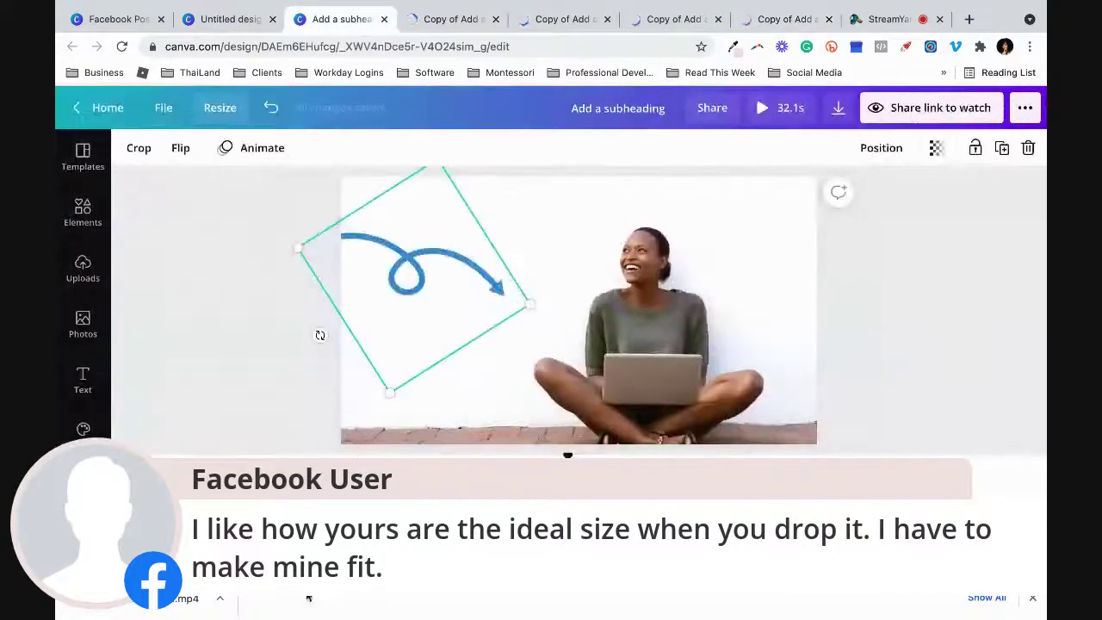
# Step: Switch to StreamYard to read the broadcast comments, glance at the untitled Facebook Post design, and return to the video design
pyautogui.click(868, 19)
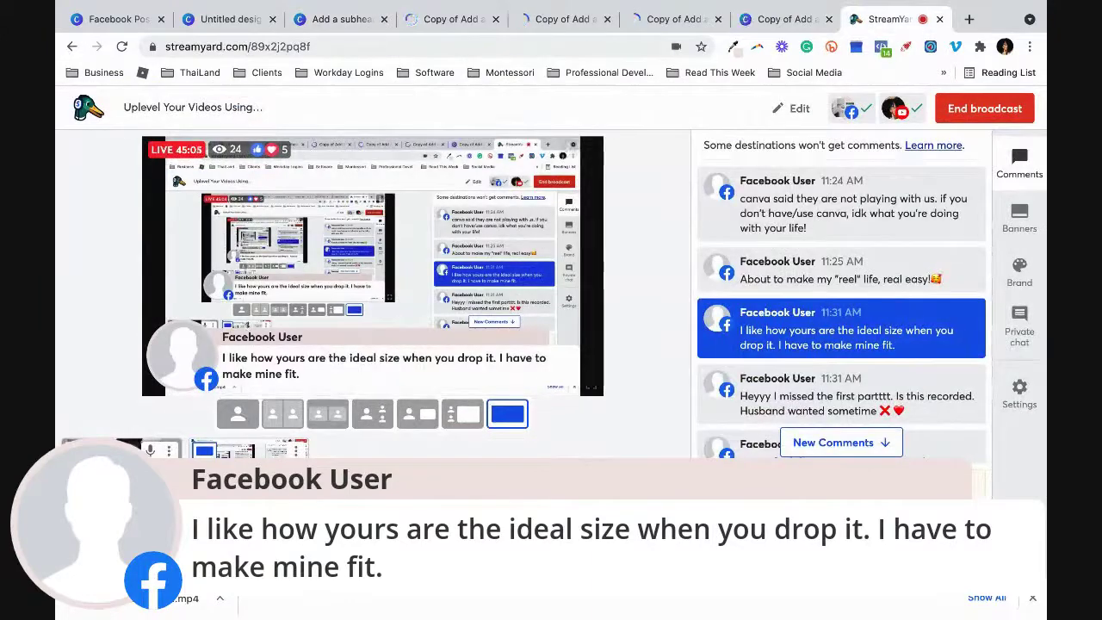
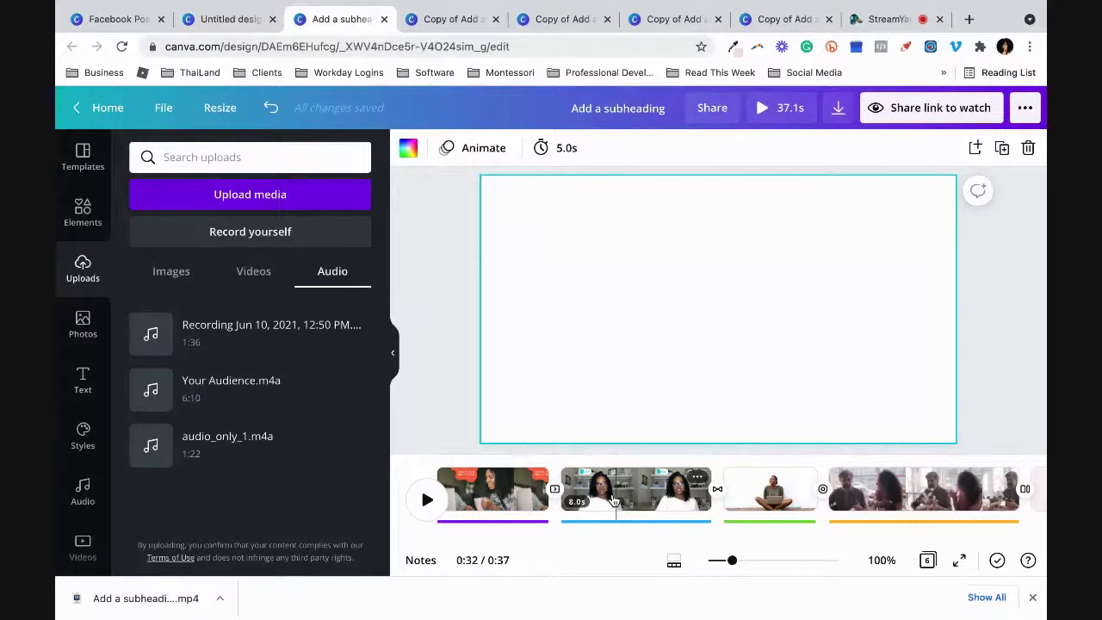
pyautogui.click(233, 19)
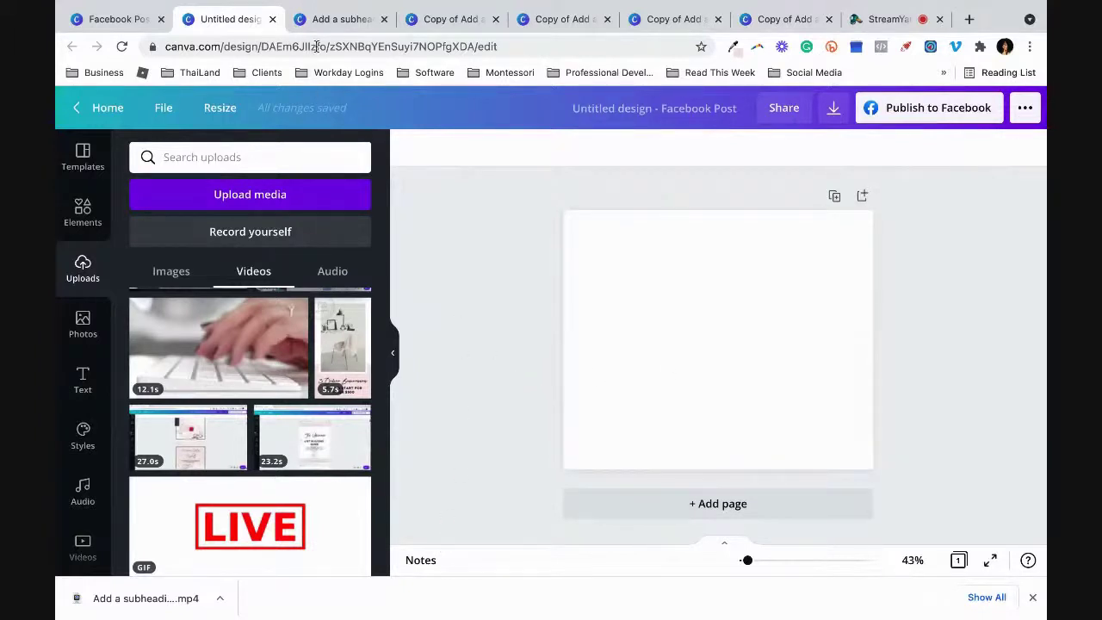
pyautogui.click(319, 19)
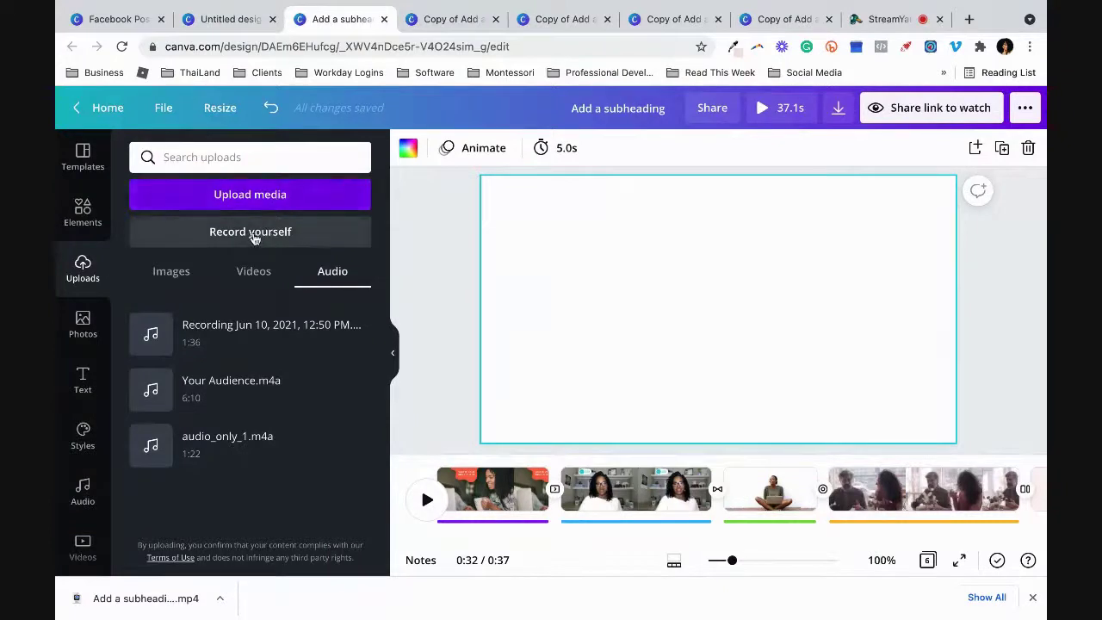
pyautogui.click(223, 19)
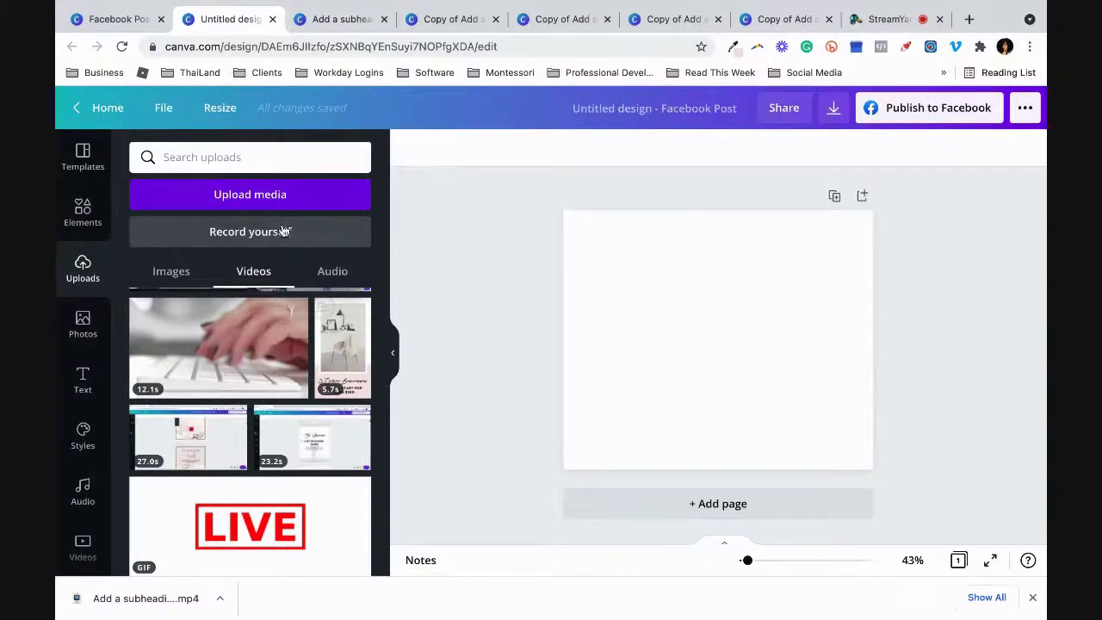
pyautogui.click(320, 20)
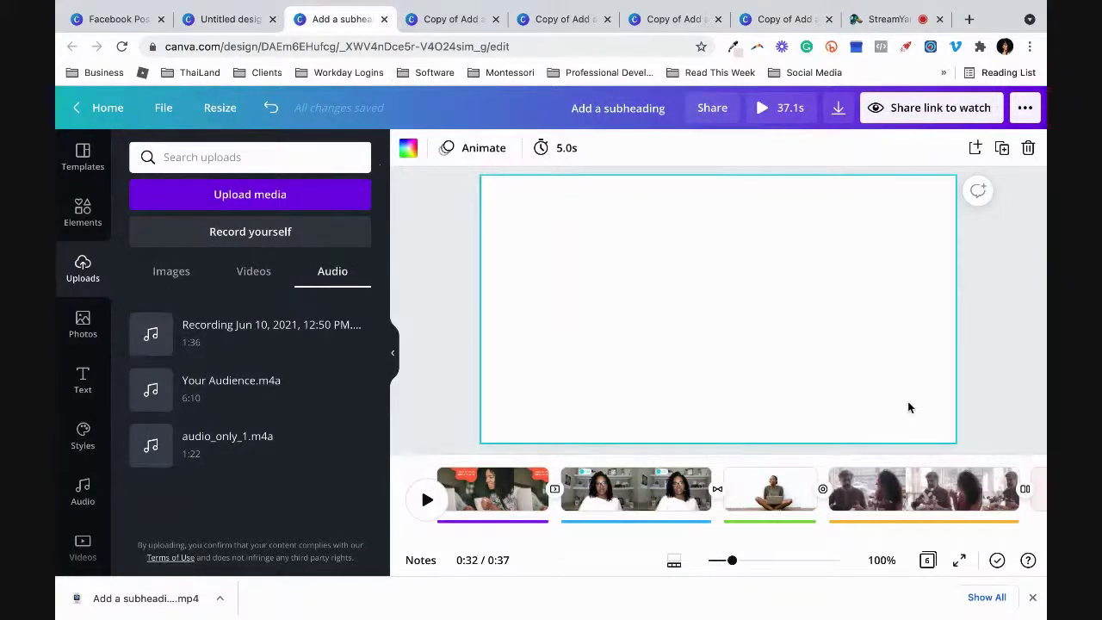
# Step: Open the self-recording setup and choose Logitech Webcam C925e as the camera
pyautogui.click(248, 237)
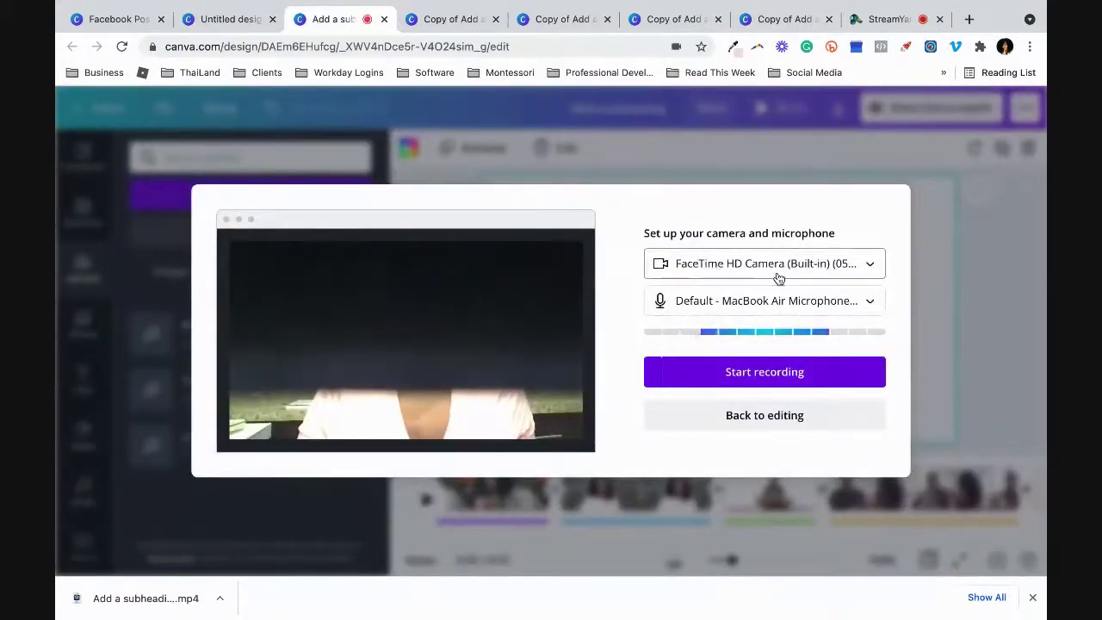
pyautogui.click(864, 265)
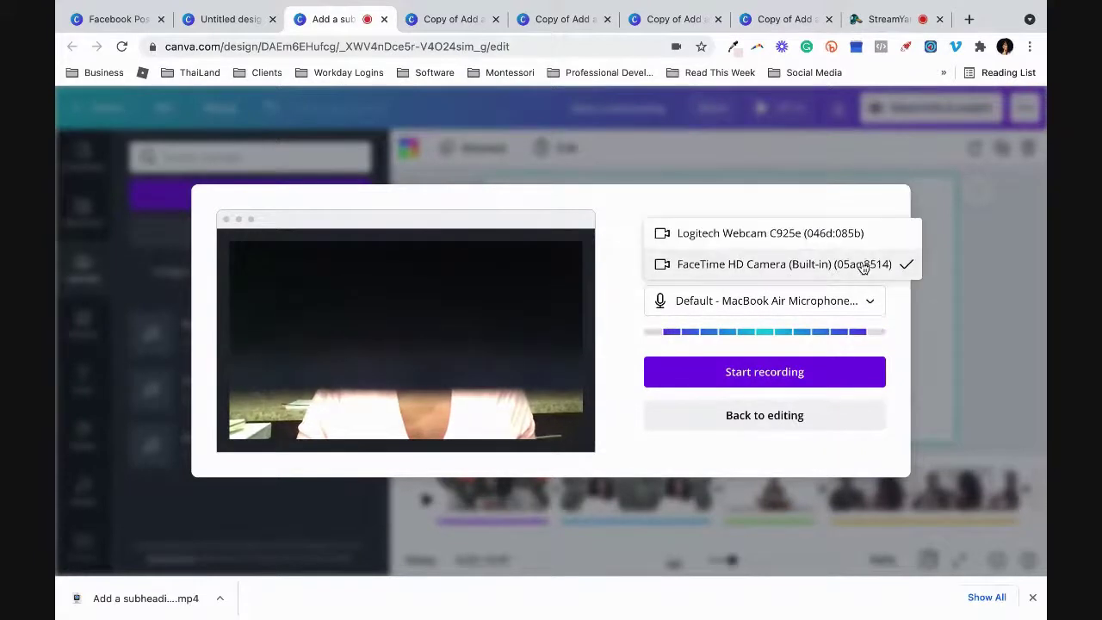
pyautogui.click(761, 234)
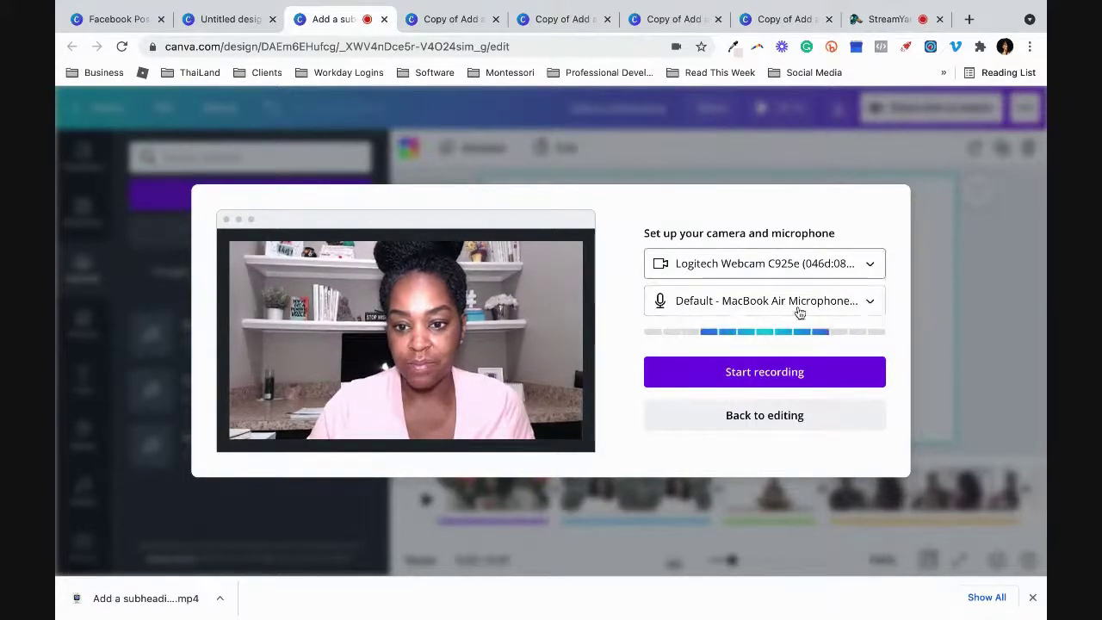
# Step: Record a webcam clip of about 31 seconds with a pause partway through, and save it into the design
pyautogui.click(766, 376)
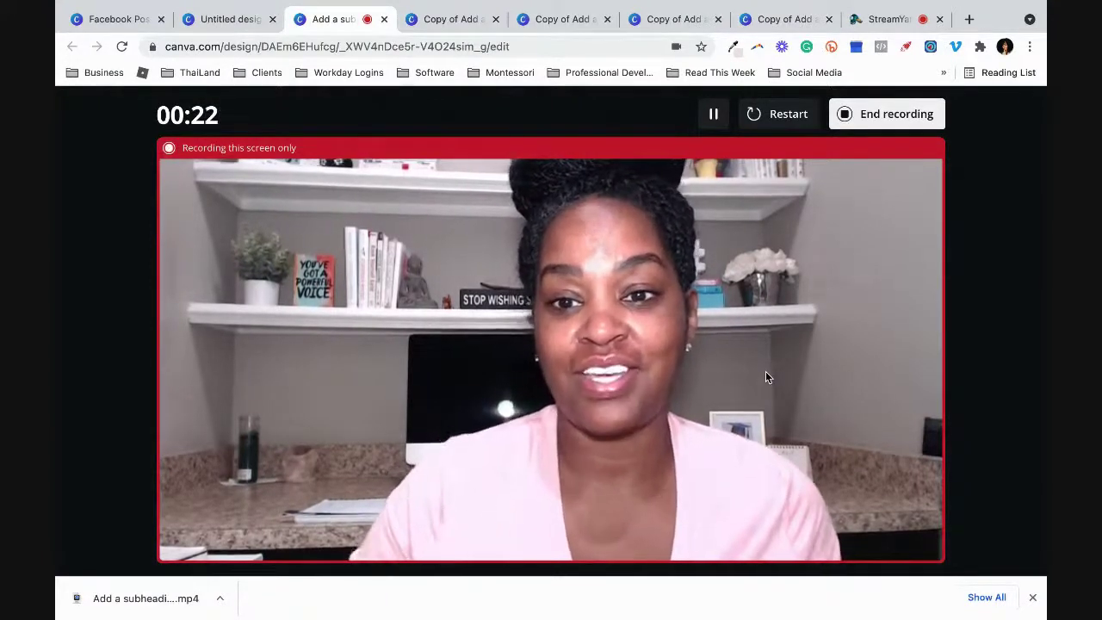
pyautogui.click(714, 116)
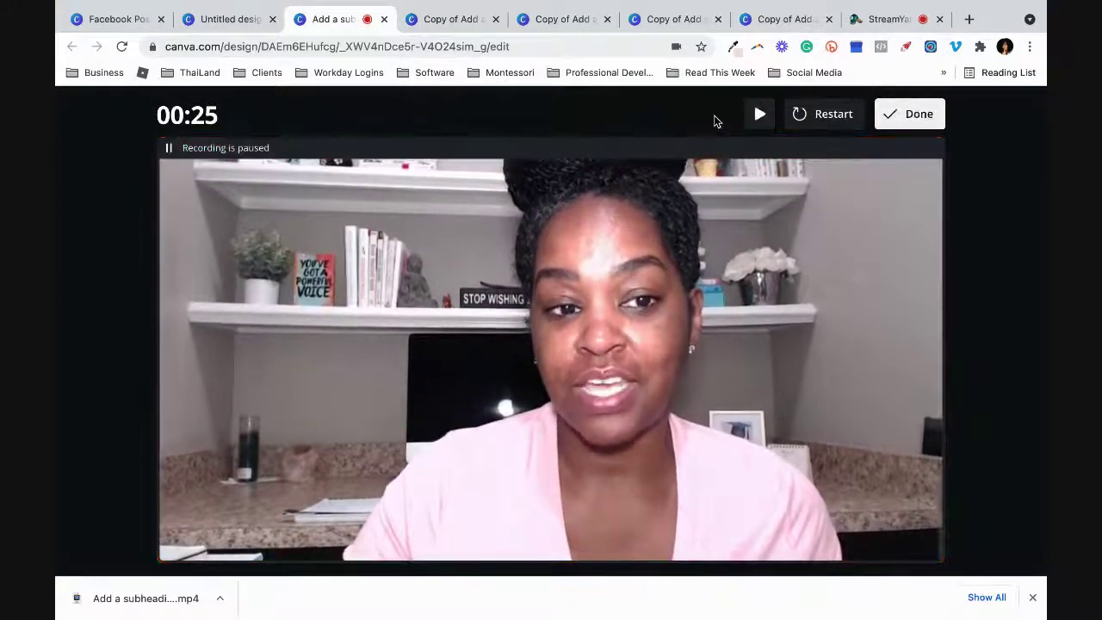
pyautogui.click(759, 114)
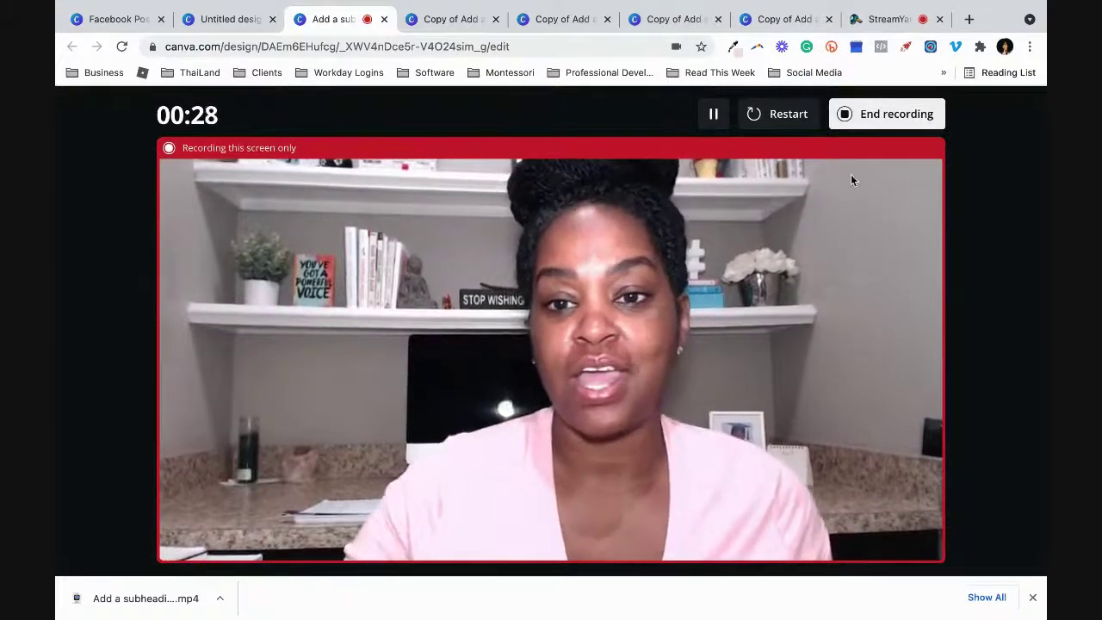
pyautogui.click(873, 117)
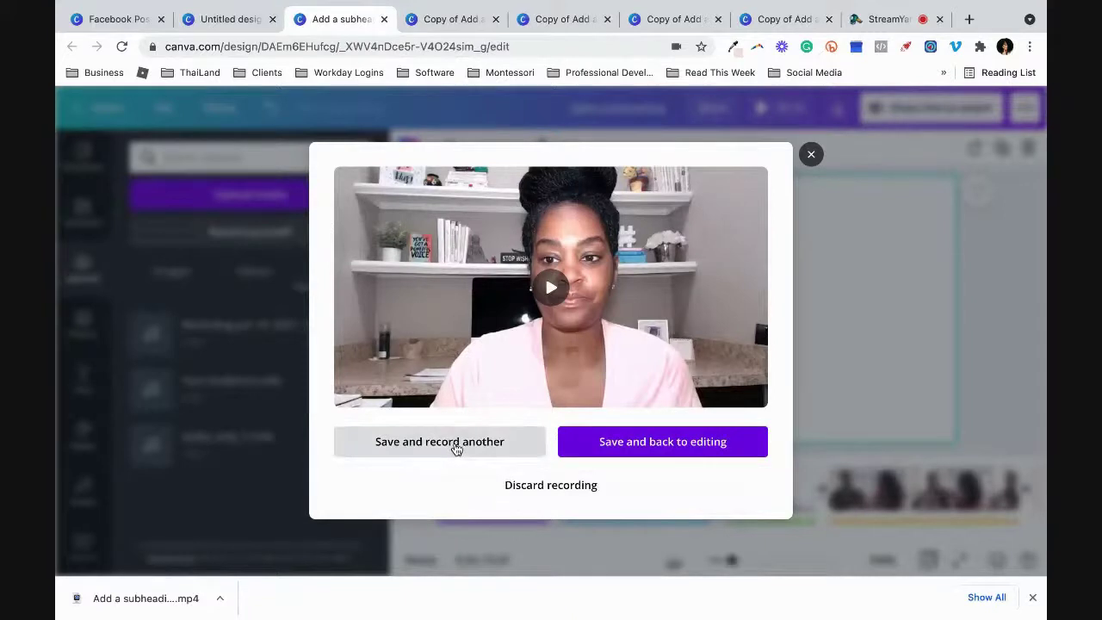
pyautogui.click(679, 447)
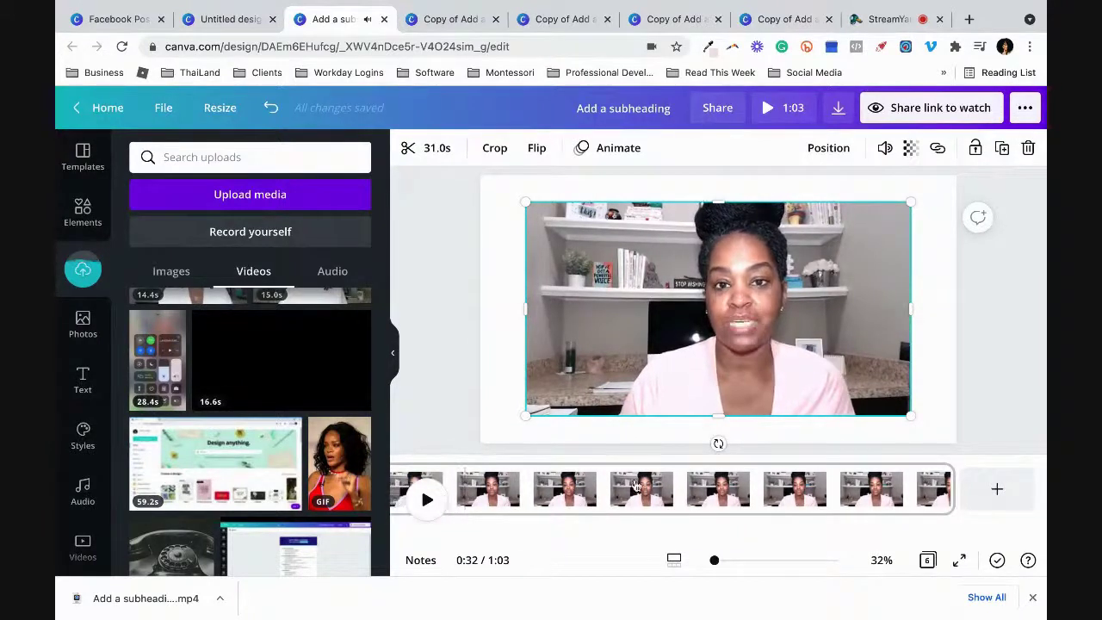
# Step: Move the recorded clip to the page's upper-left corner and enlarge it to the full page width
pyautogui.moveTo(729, 306)
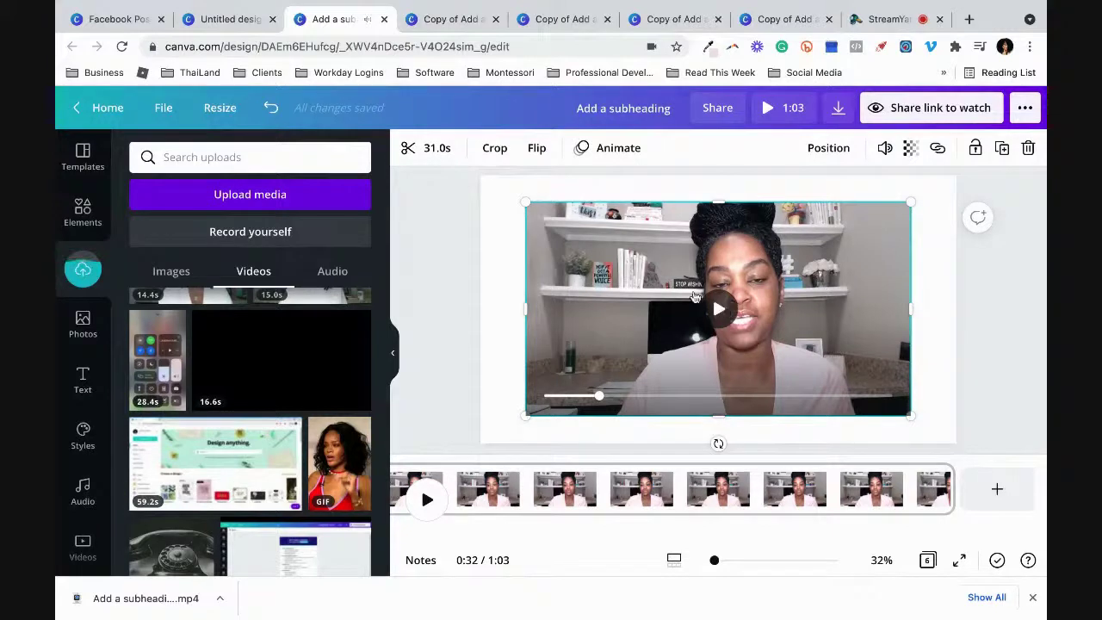
pyautogui.moveTo(625, 289); pyautogui.dragTo(652, 262)
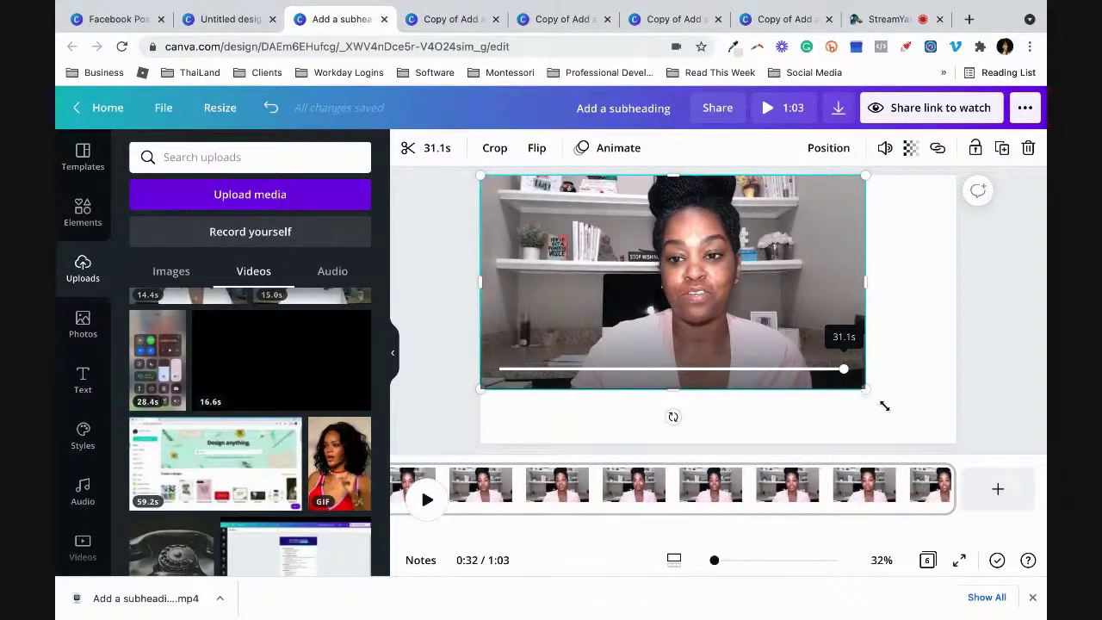
pyautogui.moveTo(945, 440); pyautogui.dragTo(956, 440)
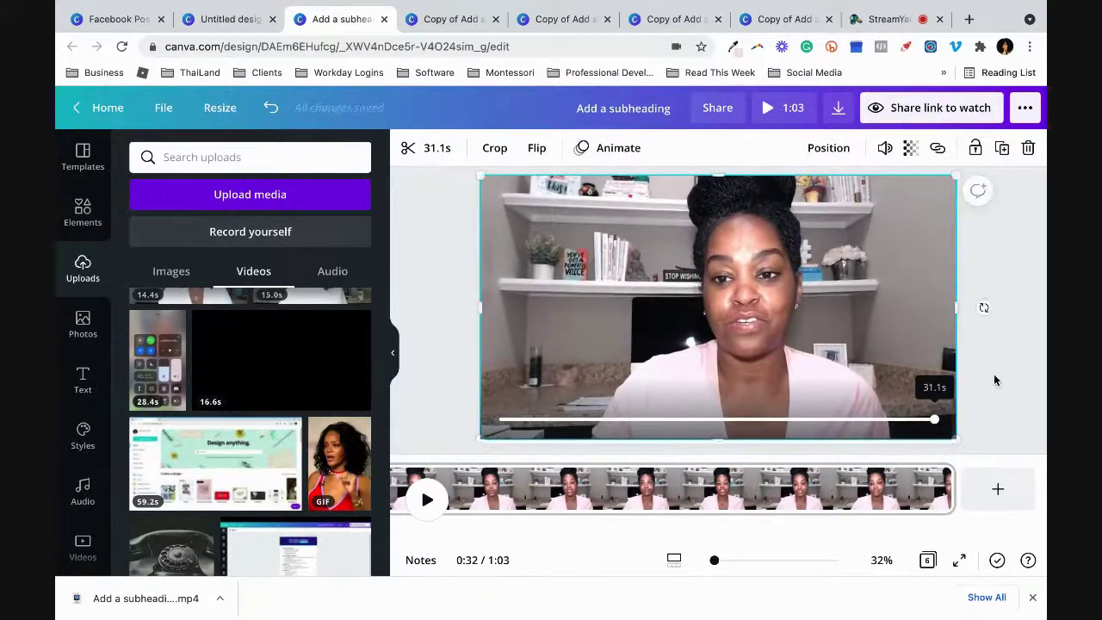
# Step: Centre the recorded clip vertically on the page, adjust its lower edge and deselect it
pyautogui.click(718, 434)
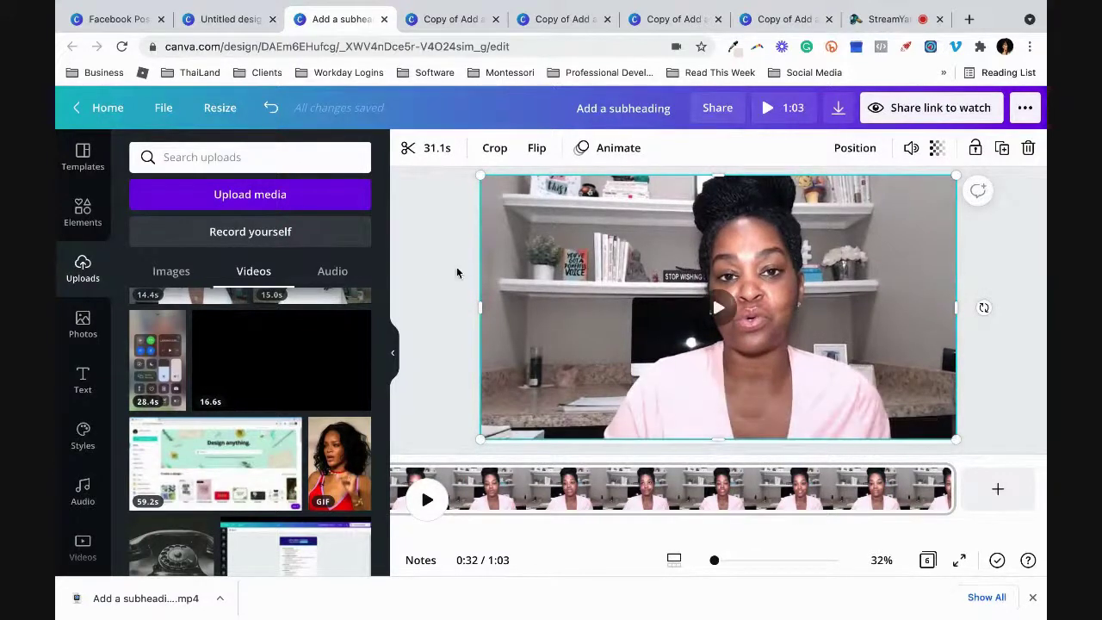
pyautogui.scroll(1, 456, 266)
pyautogui.scroll(-1, 457, 273)
pyautogui.scroll(1, 458, 273)
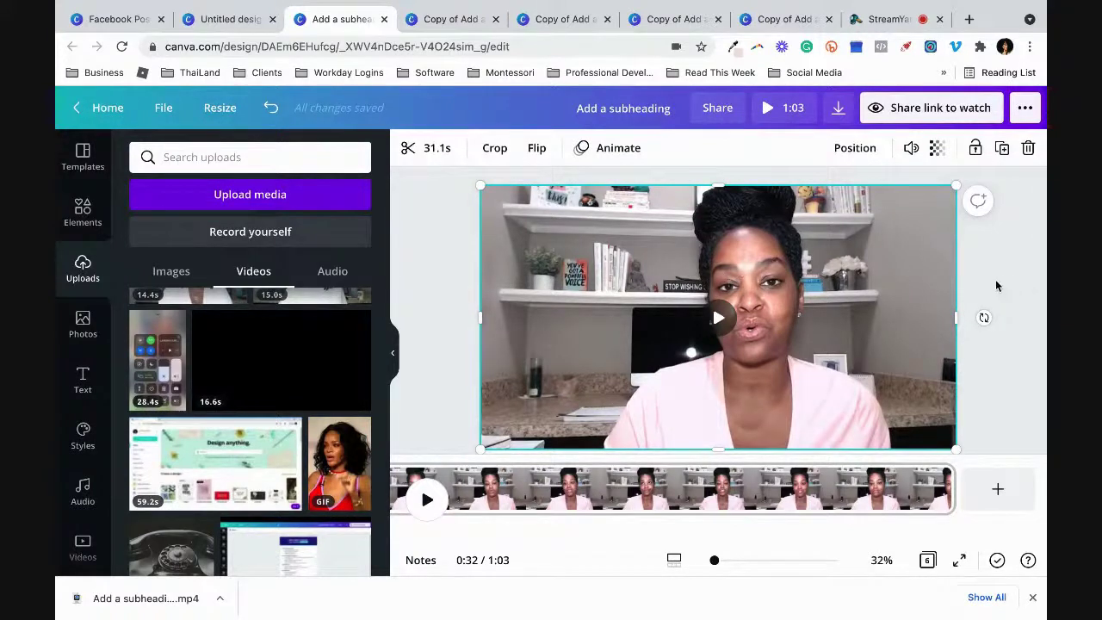
pyautogui.scroll(-1, 995, 273)
pyautogui.moveTo(788, 267); pyautogui.dragTo(786, 299)
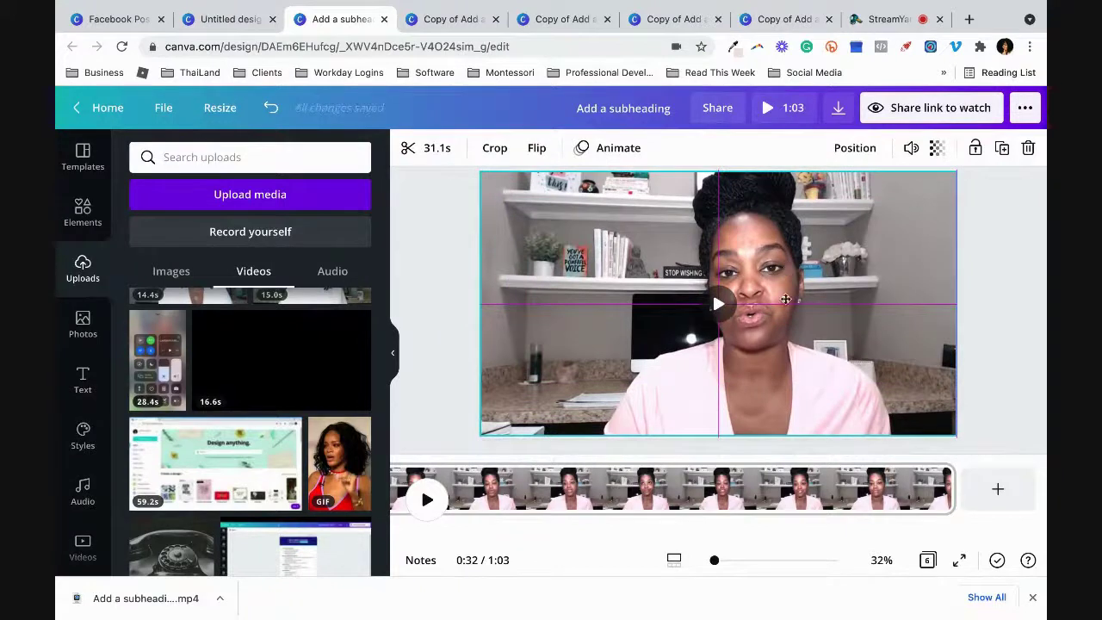
pyautogui.moveTo(719, 435); pyautogui.dragTo(720, 440)
pyautogui.click(1037, 405)
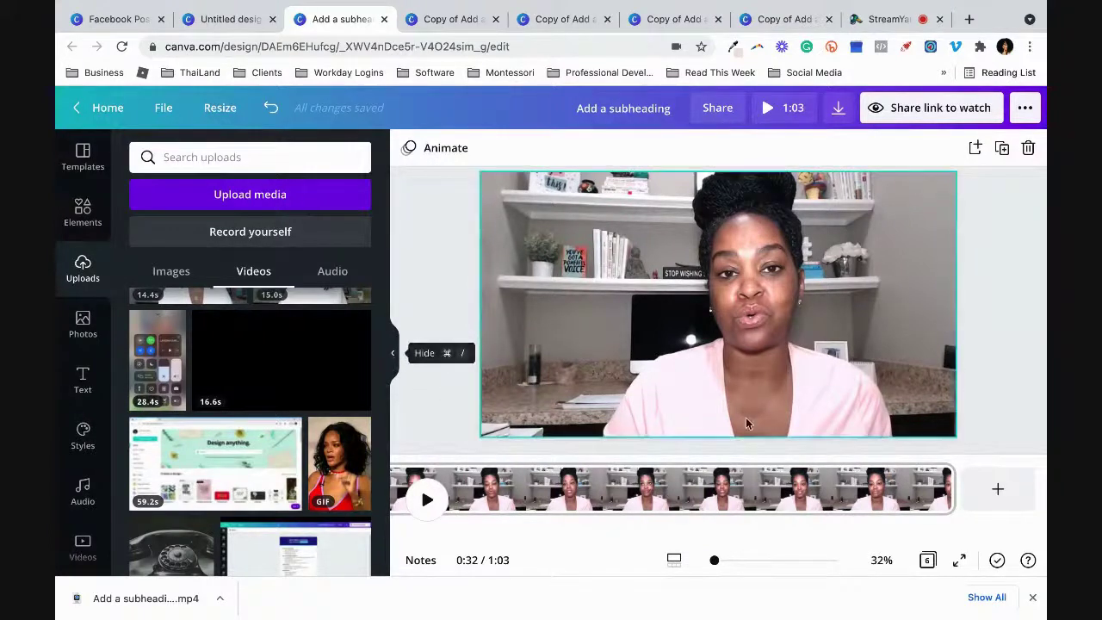
# Step: Hide the uploads list and check all six pages in the timeline, from the opening page to the recorded clip
pyautogui.click(392, 360)
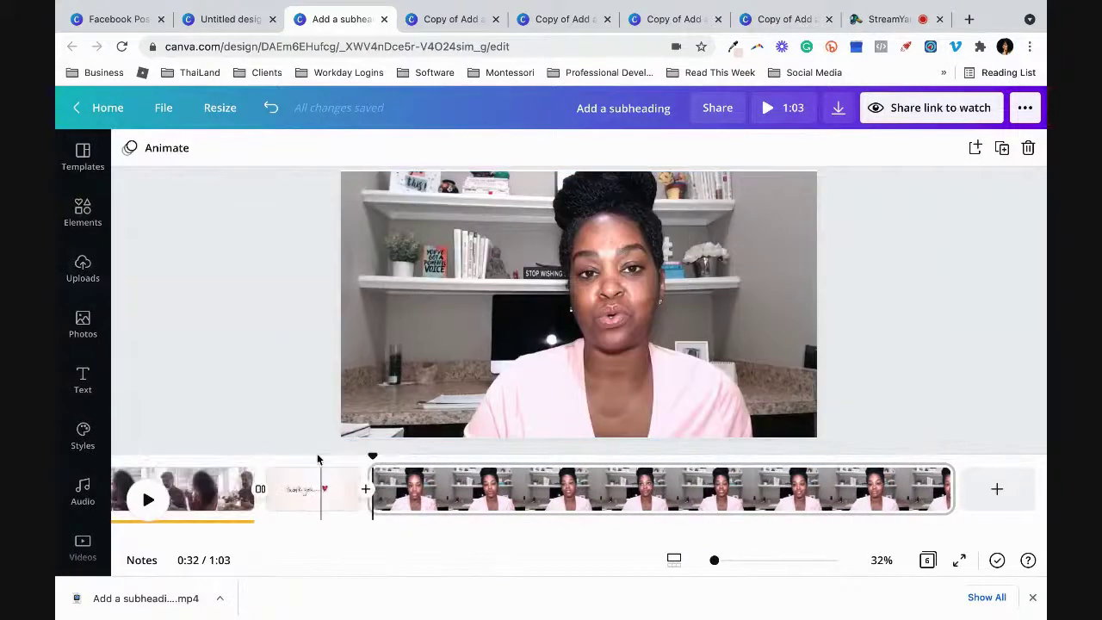
pyautogui.hscroll(-6, 321, 520)
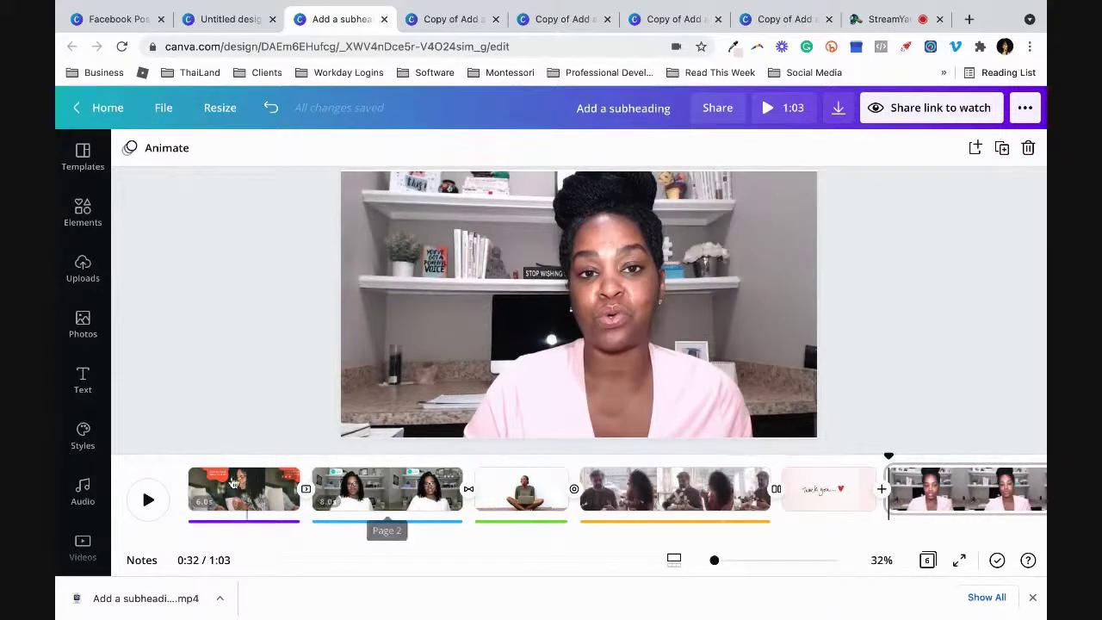
pyautogui.click(227, 484)
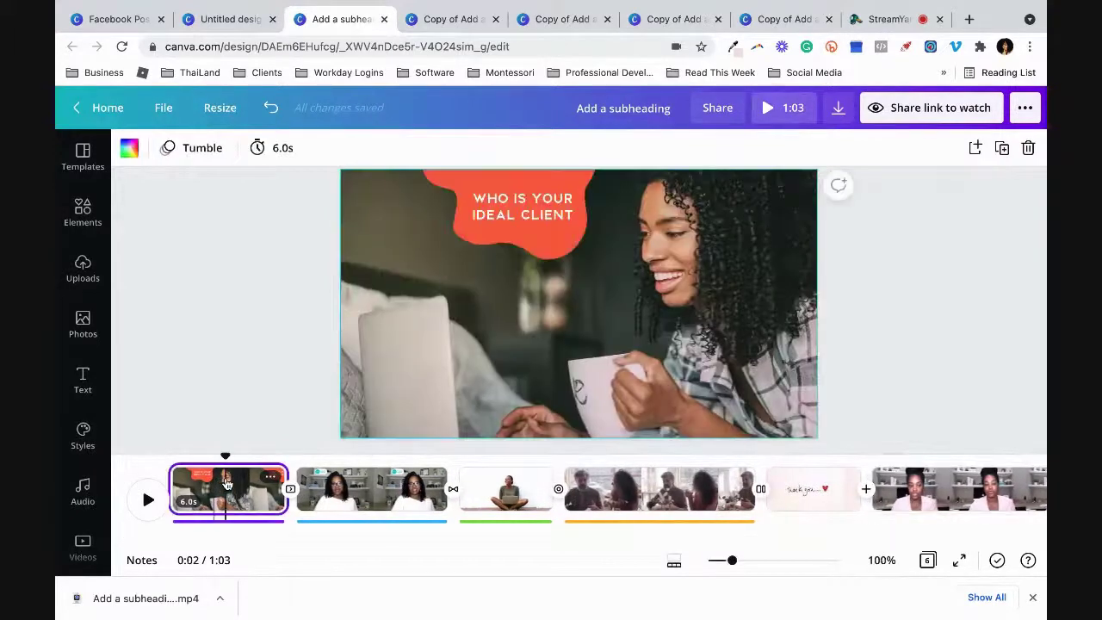
pyautogui.click(377, 492)
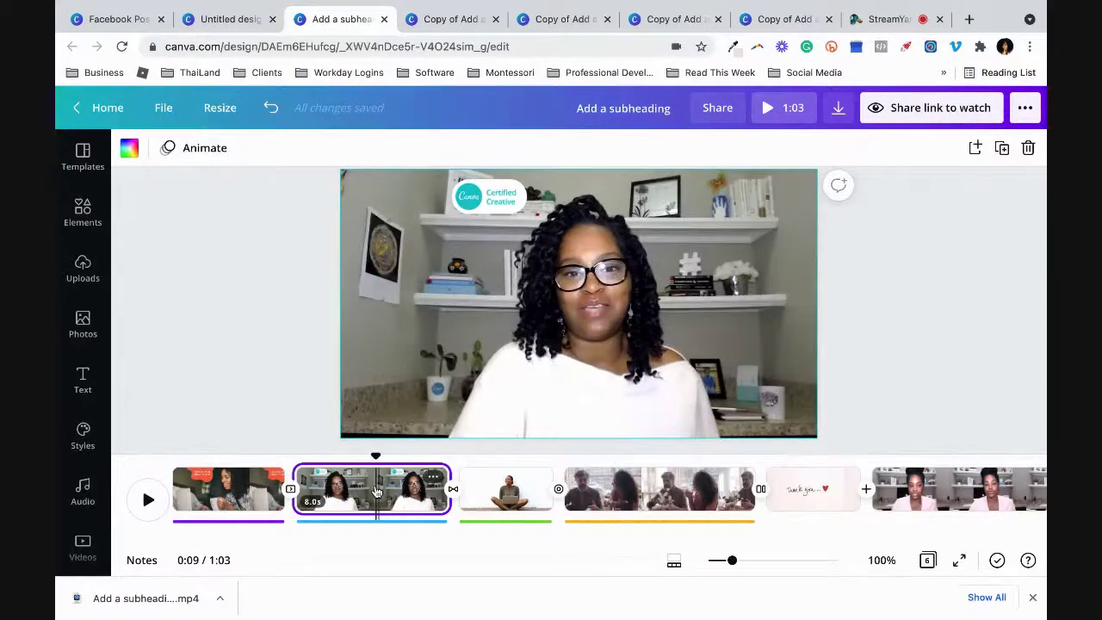
pyautogui.click(507, 493)
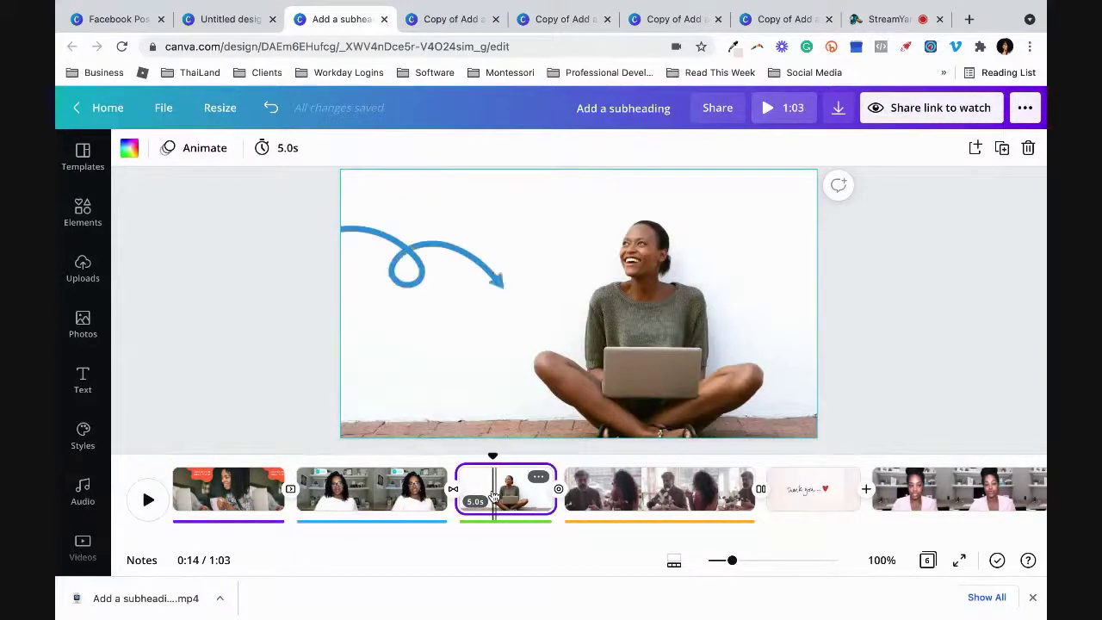
pyautogui.click(612, 502)
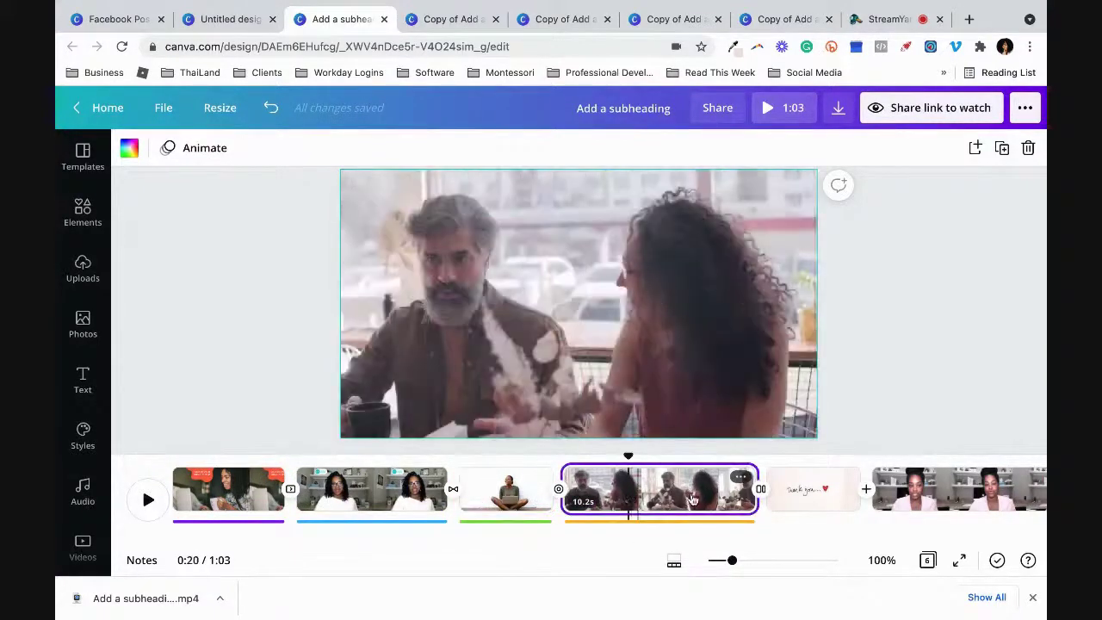
pyautogui.click(807, 492)
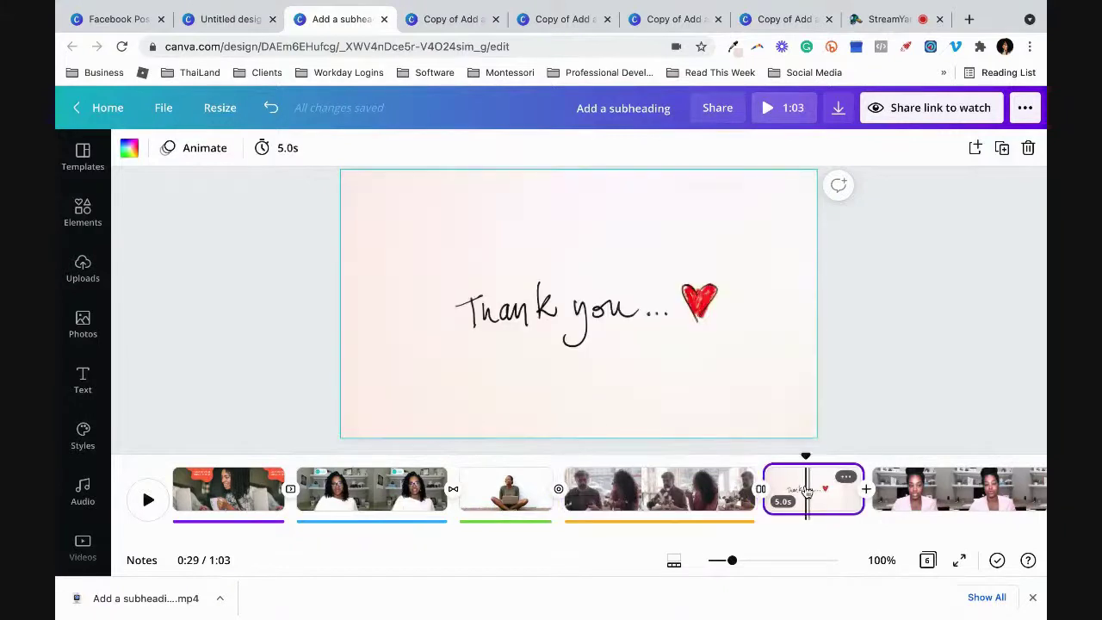
pyautogui.click(894, 500)
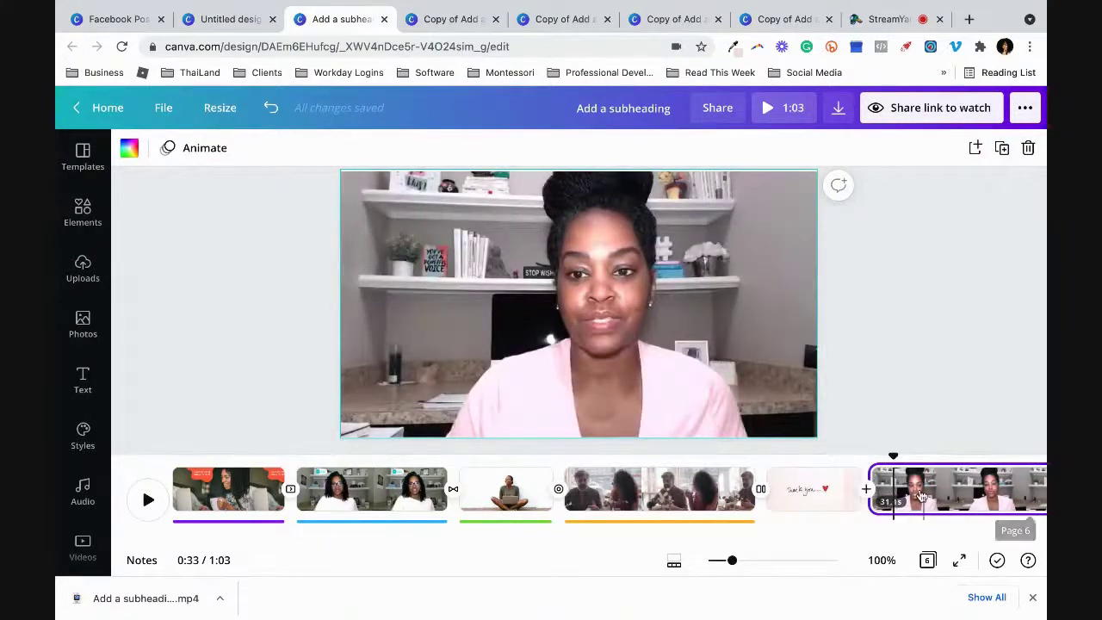
pyautogui.hscroll(1, 922, 498)
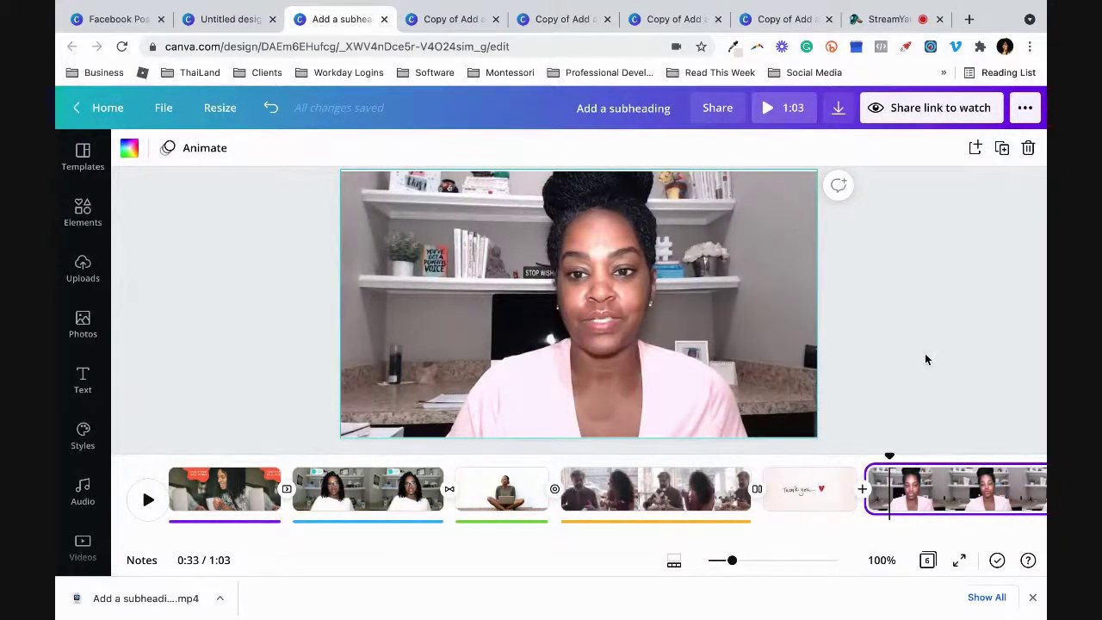
pyautogui.hscroll(-1, 425, 484)
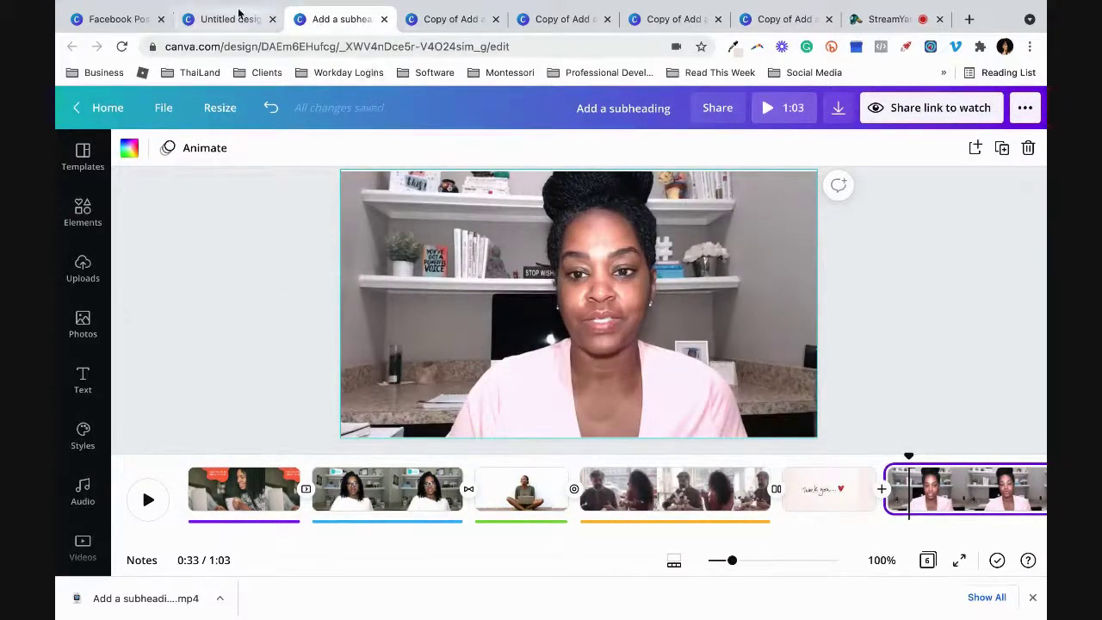
# Step: Switch to StreamYard to read the viewer's question about the play button, and return to the video design
pyautogui.click(887, 19)
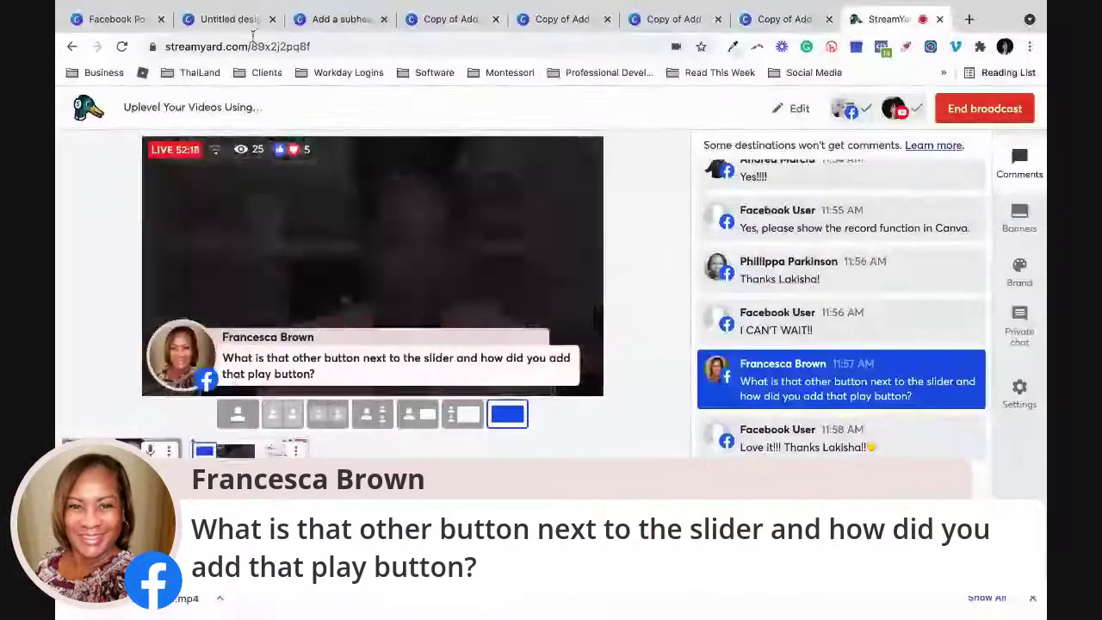
pyautogui.click(237, 19)
pyautogui.click(334, 19)
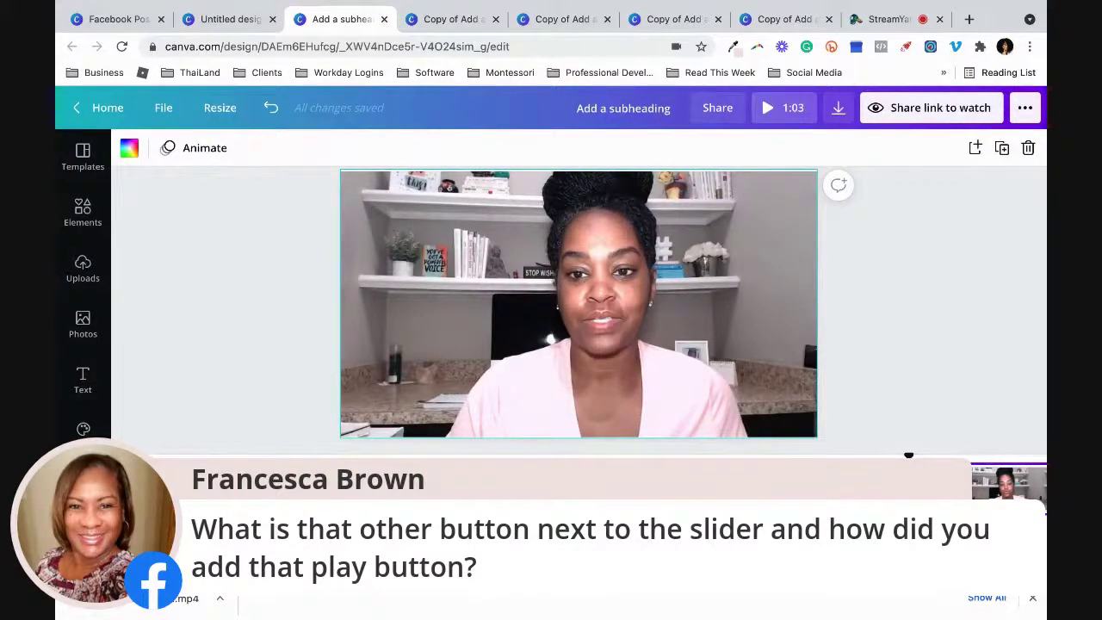
# Step: Go to the Canva home page and search the new-design types for Facebook video
pyautogui.click(122, 19)
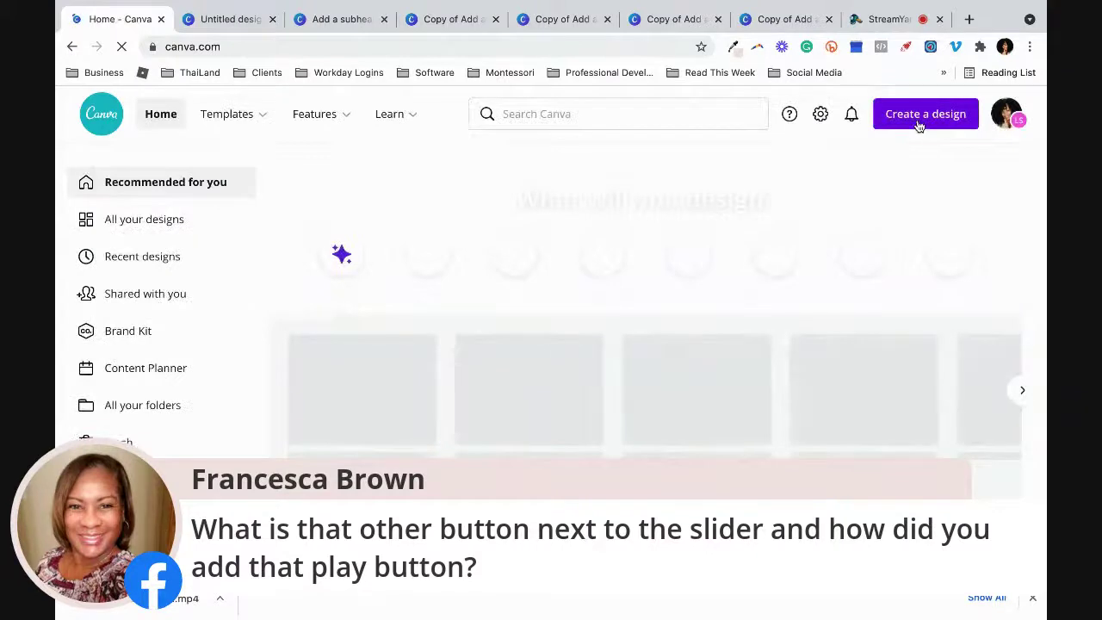
pyautogui.click(918, 118)
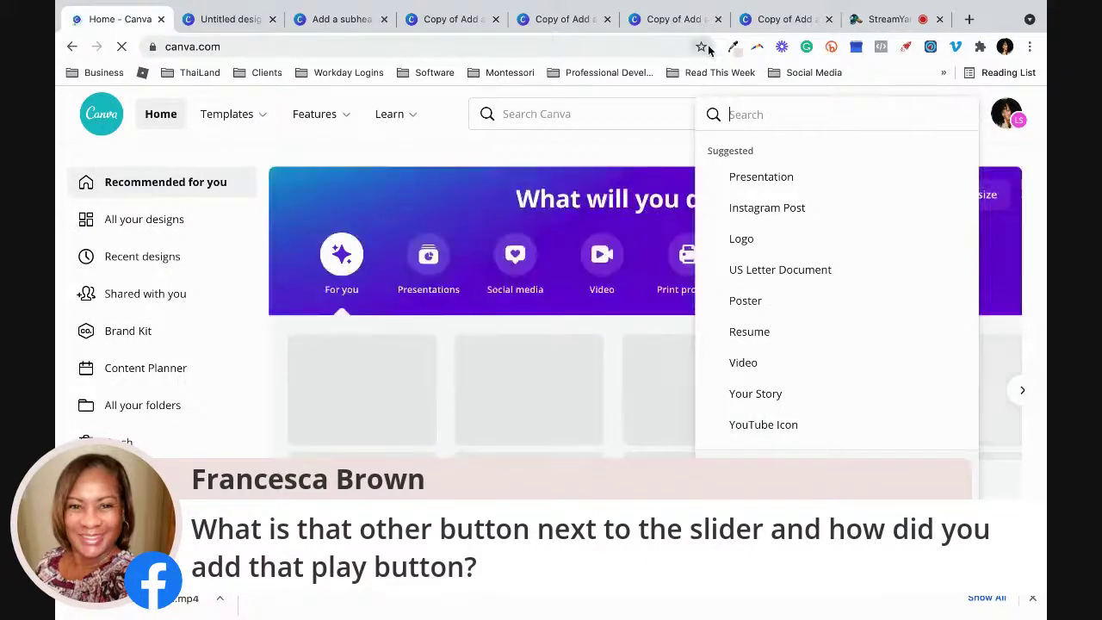
pyautogui.write('Facebook vi')
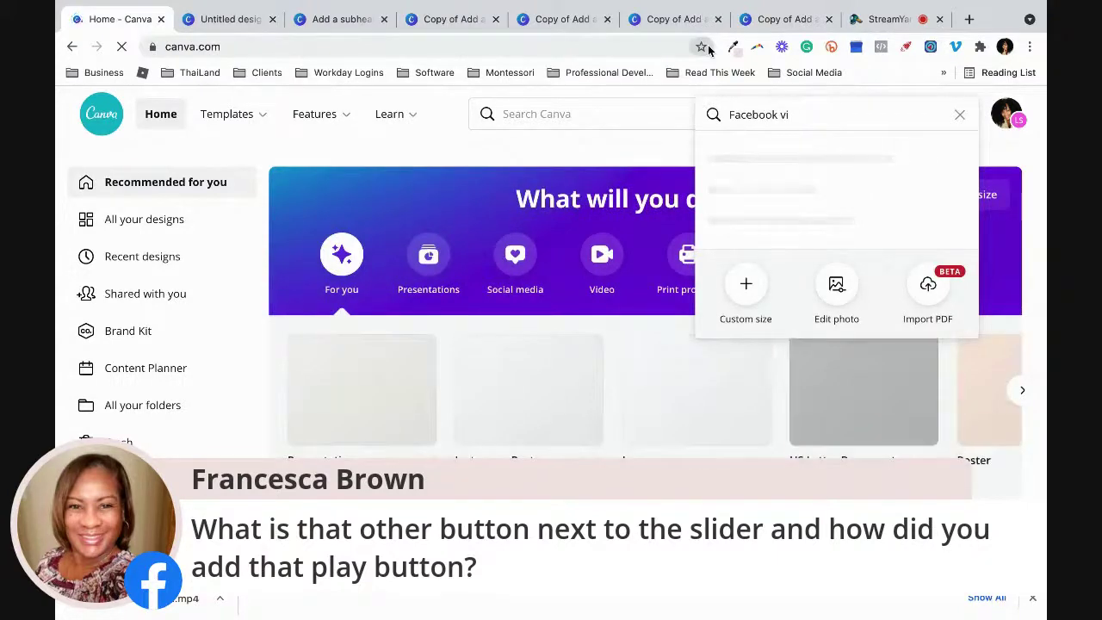
pyautogui.write('deo')
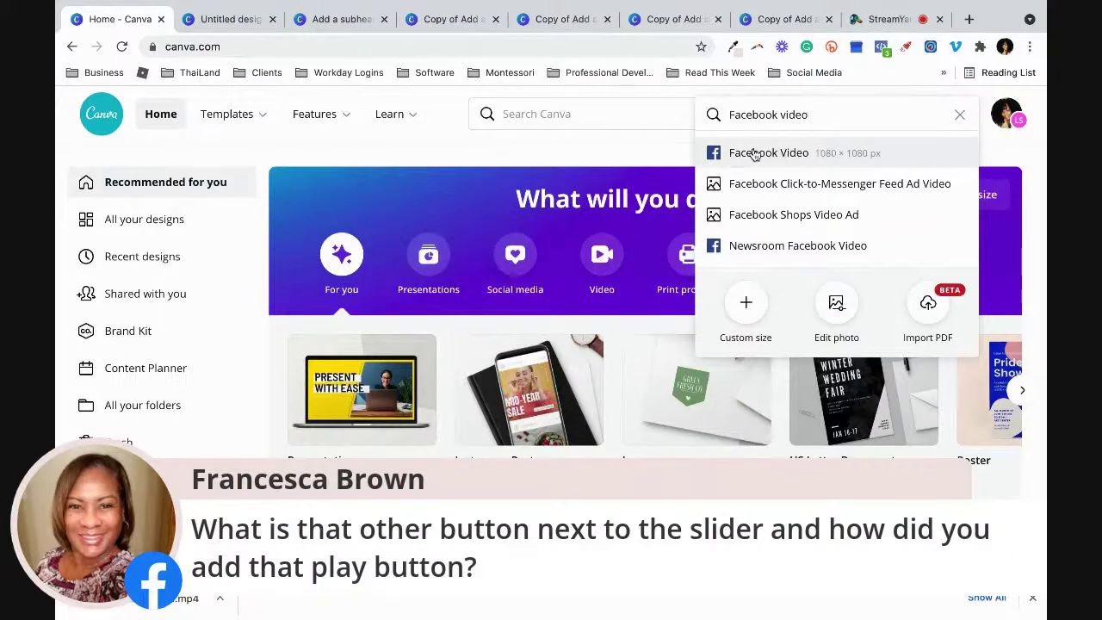
# Step: Switch to StreamYard, replace the displayed play-button question with the viewer's "Images I like" question, and hide it after reading
pyautogui.click(258, 20)
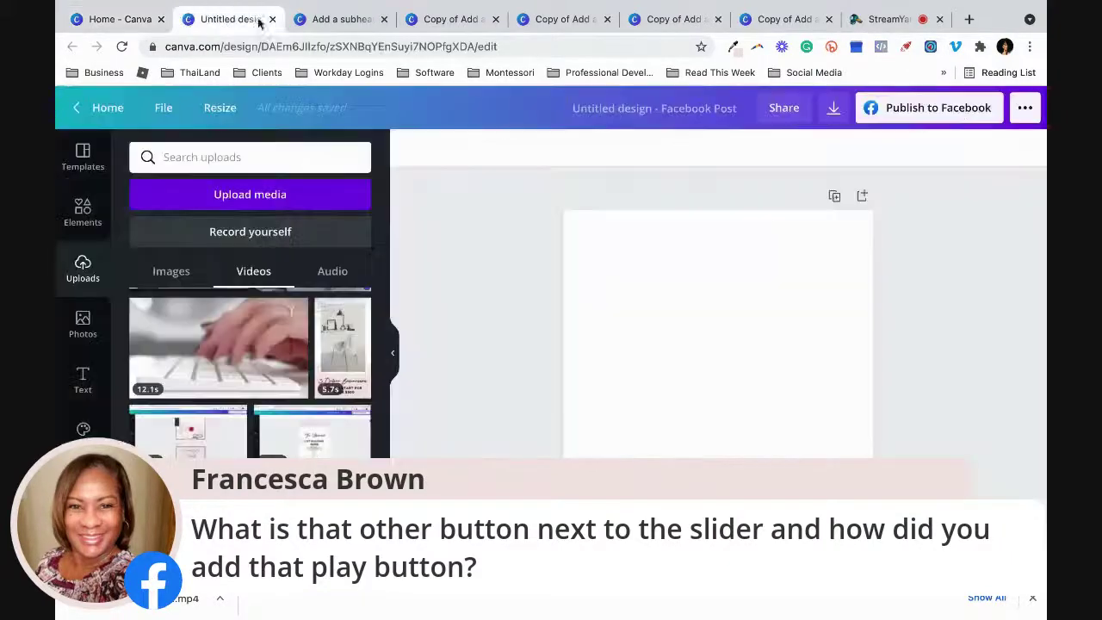
pyautogui.click(312, 23)
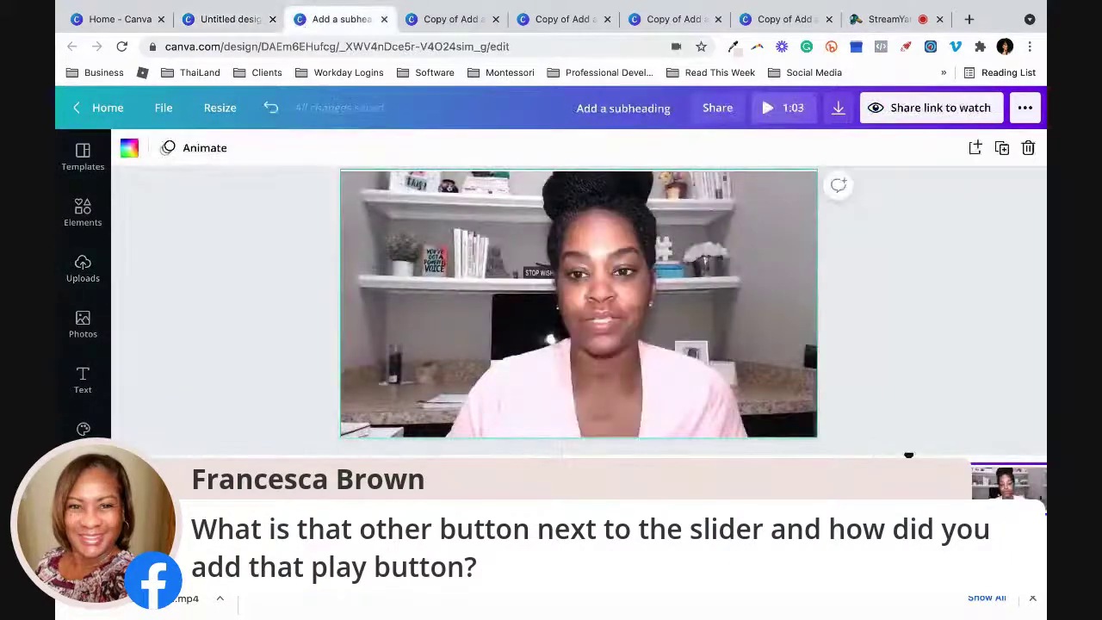
pyautogui.click(871, 21)
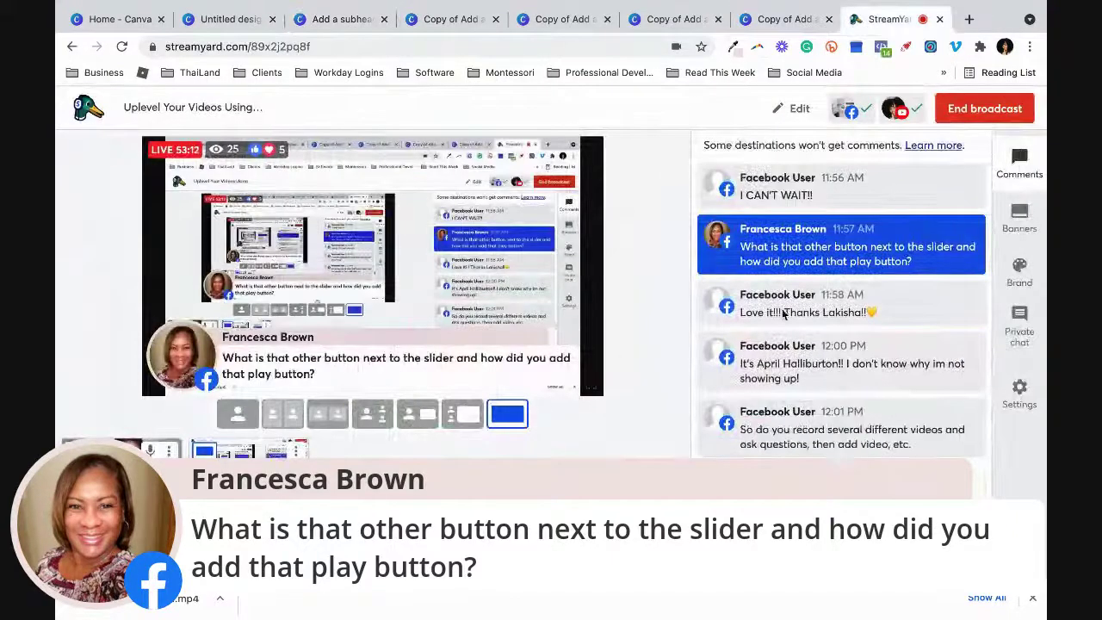
pyautogui.click(852, 247)
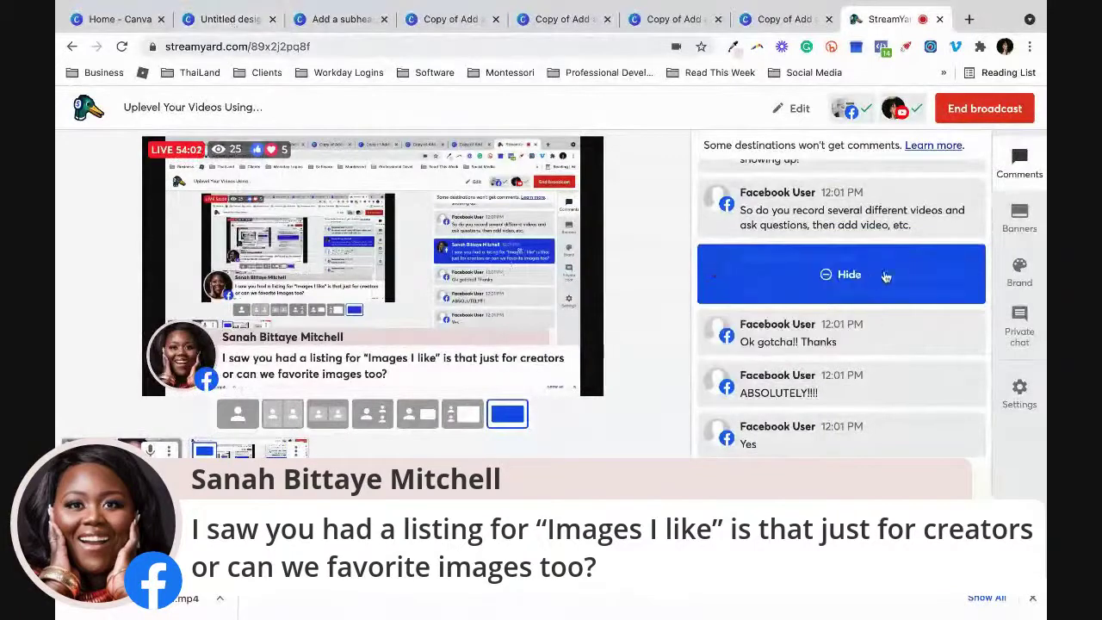
pyautogui.click(853, 275)
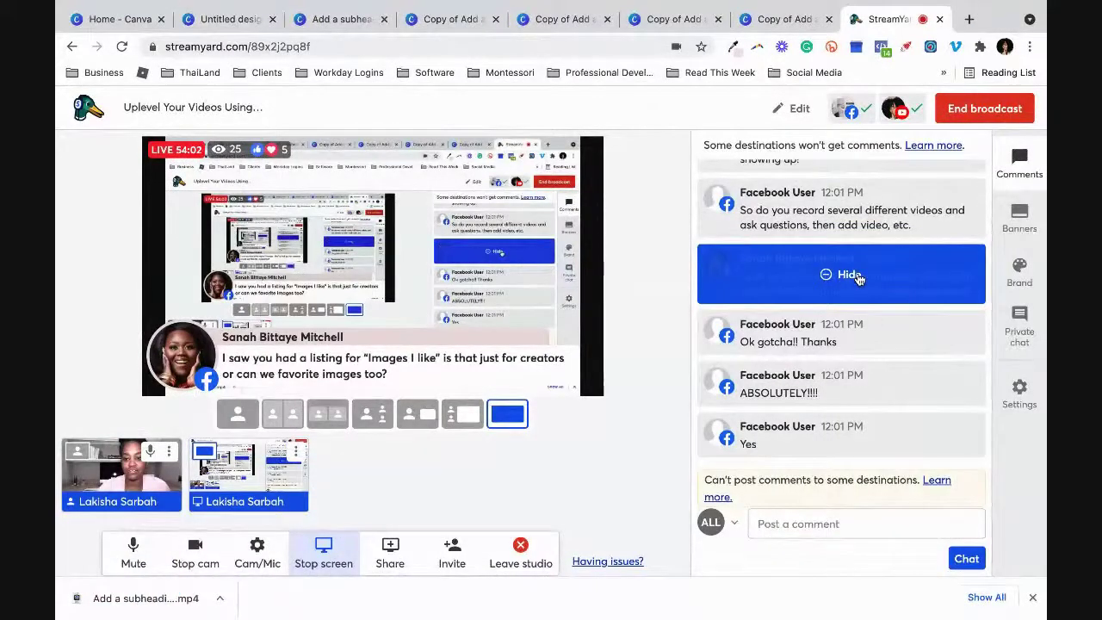
# Step: Return to the untitled Canva Facebook post and add the recently used "thank you message" photo to Likes
pyautogui.click(224, 19)
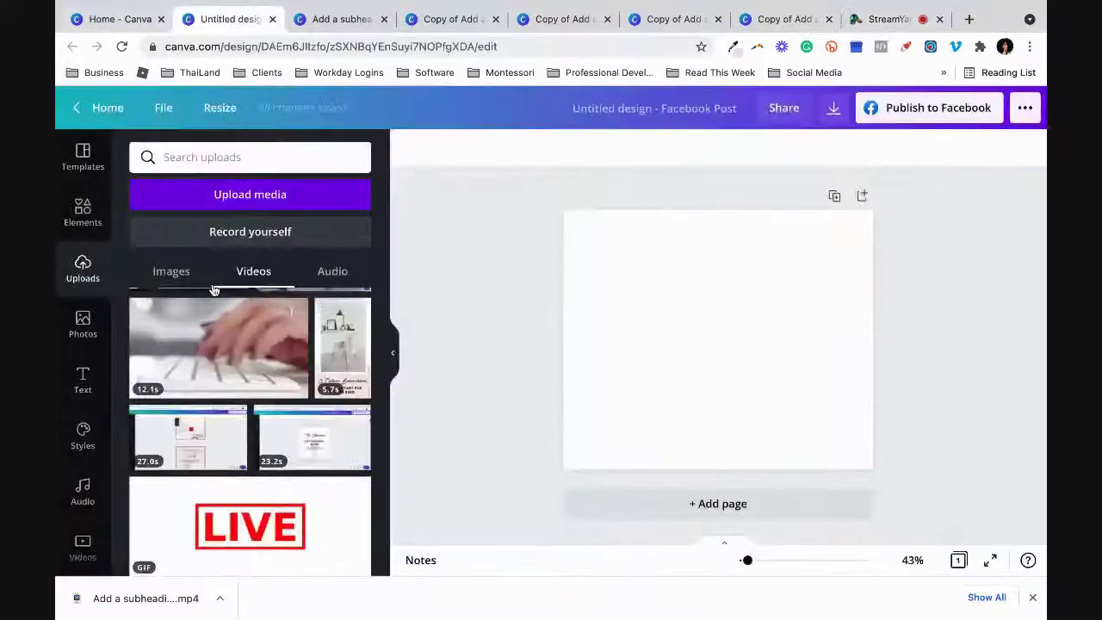
pyautogui.click(83, 322)
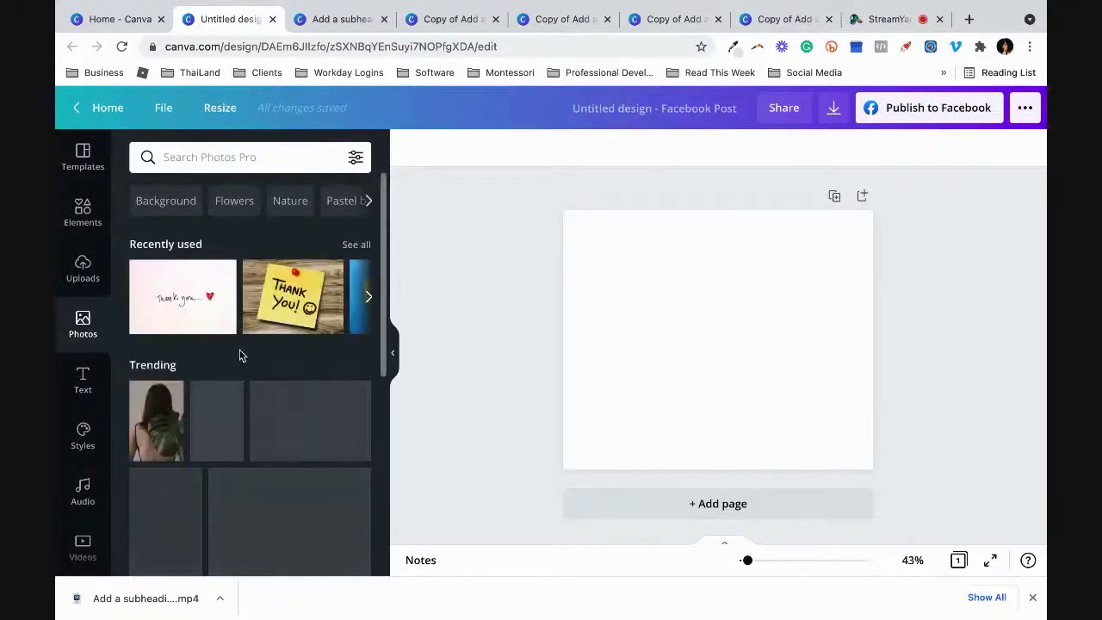
pyautogui.scroll(-2, 242, 355)
pyautogui.scroll(-5, 242, 355)
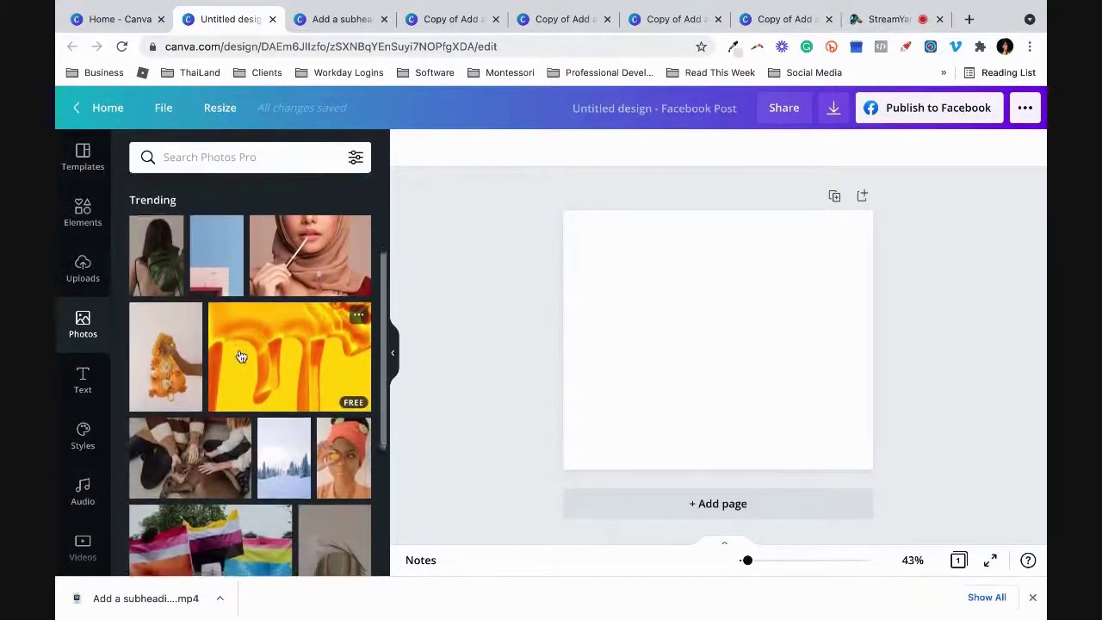
pyautogui.scroll(5, 241, 354)
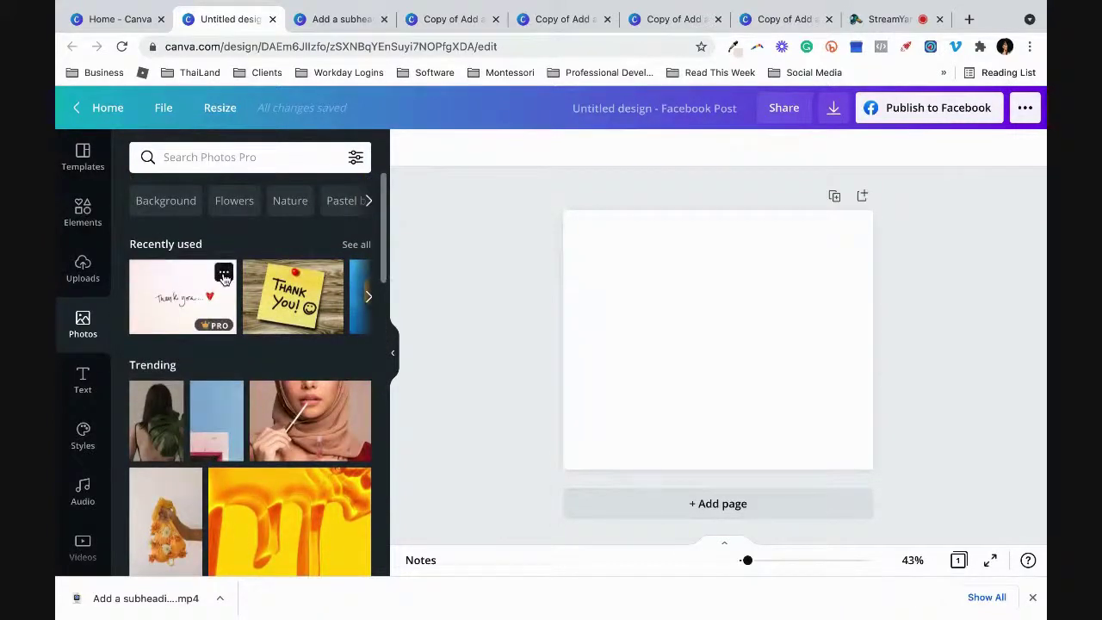
pyautogui.click(224, 275)
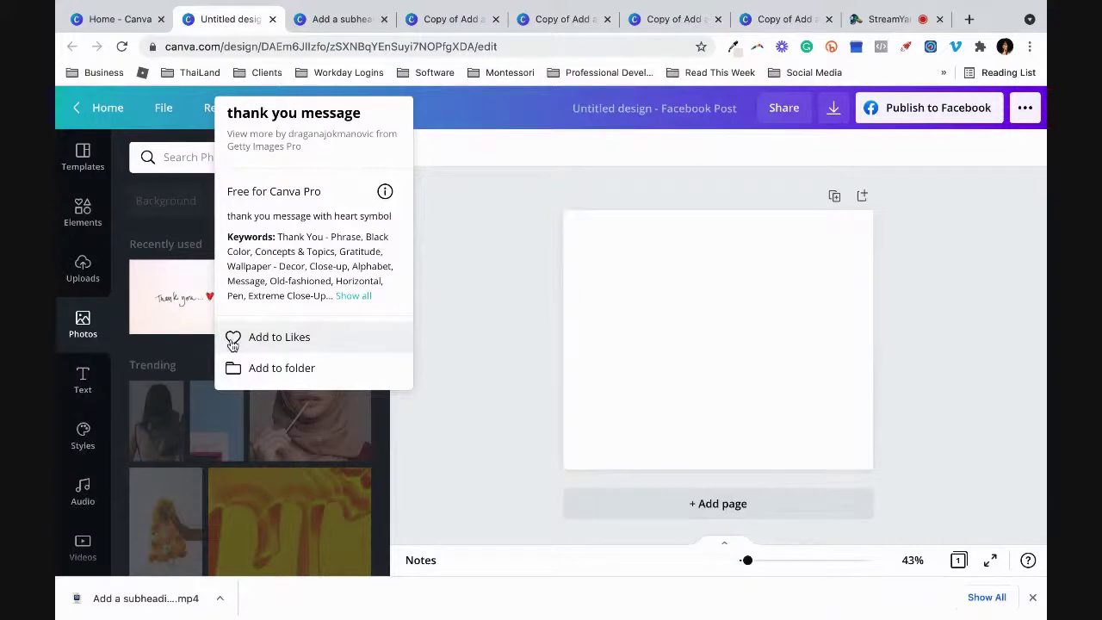
pyautogui.click(234, 342)
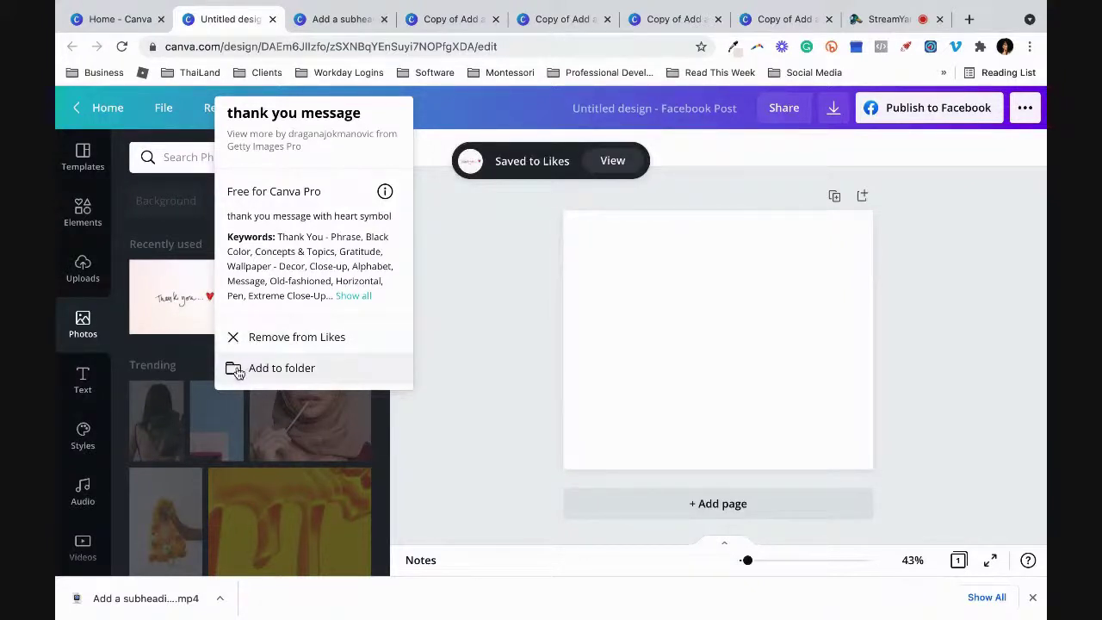
# Step: Examine the folders available for saving the thank-you photo and close its options without choosing one
pyautogui.click(238, 371)
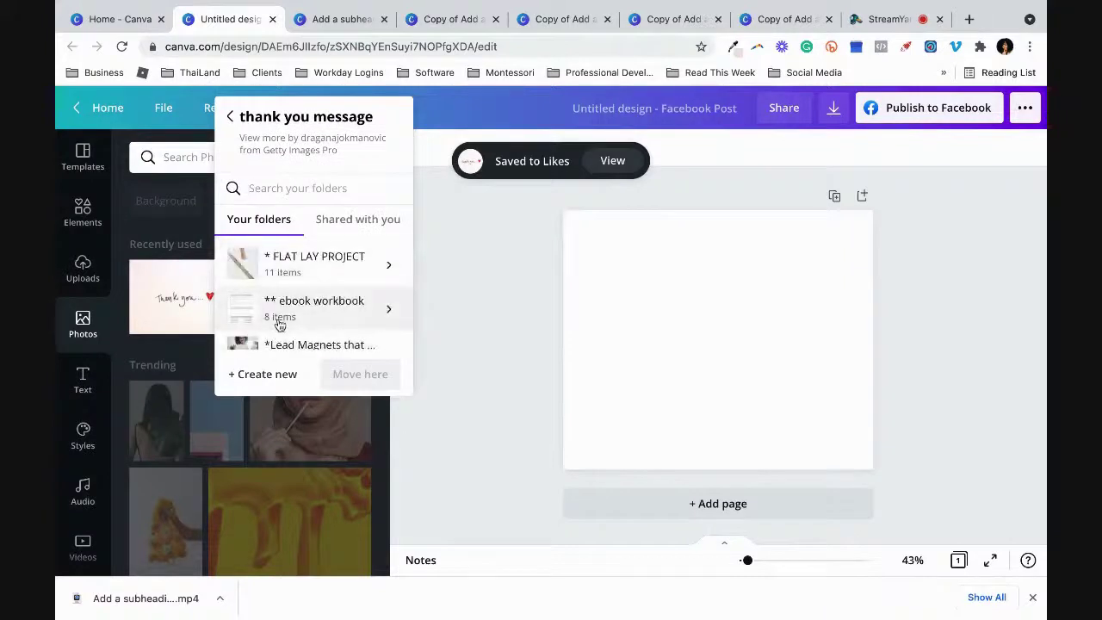
pyautogui.scroll(-2, 285, 314)
pyautogui.scroll(2, 285, 314)
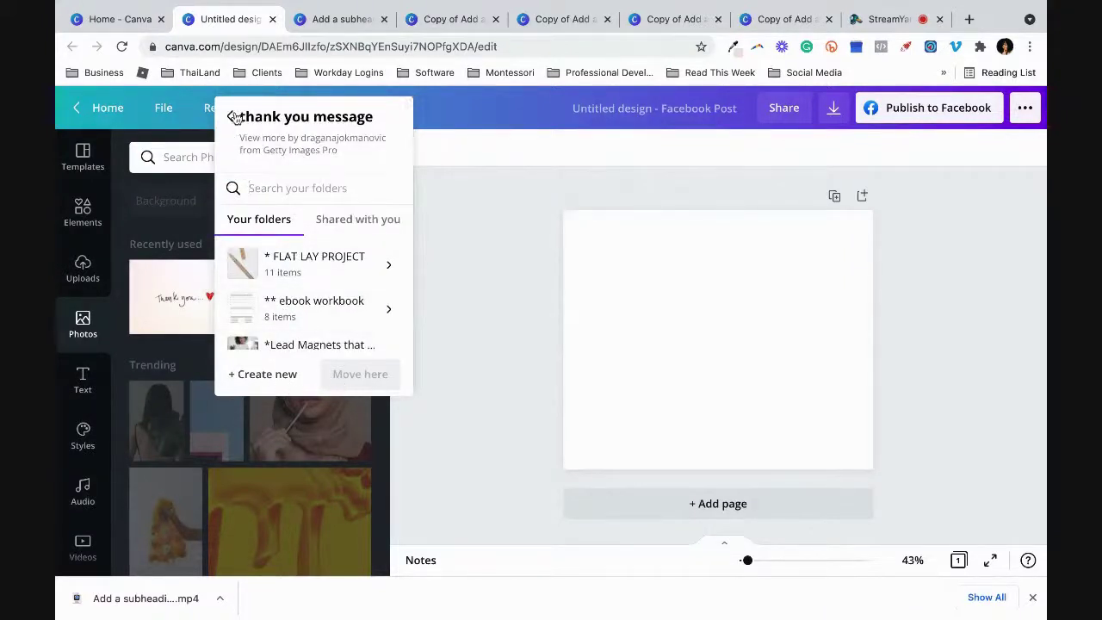
pyautogui.click(231, 117)
pyautogui.click(436, 225)
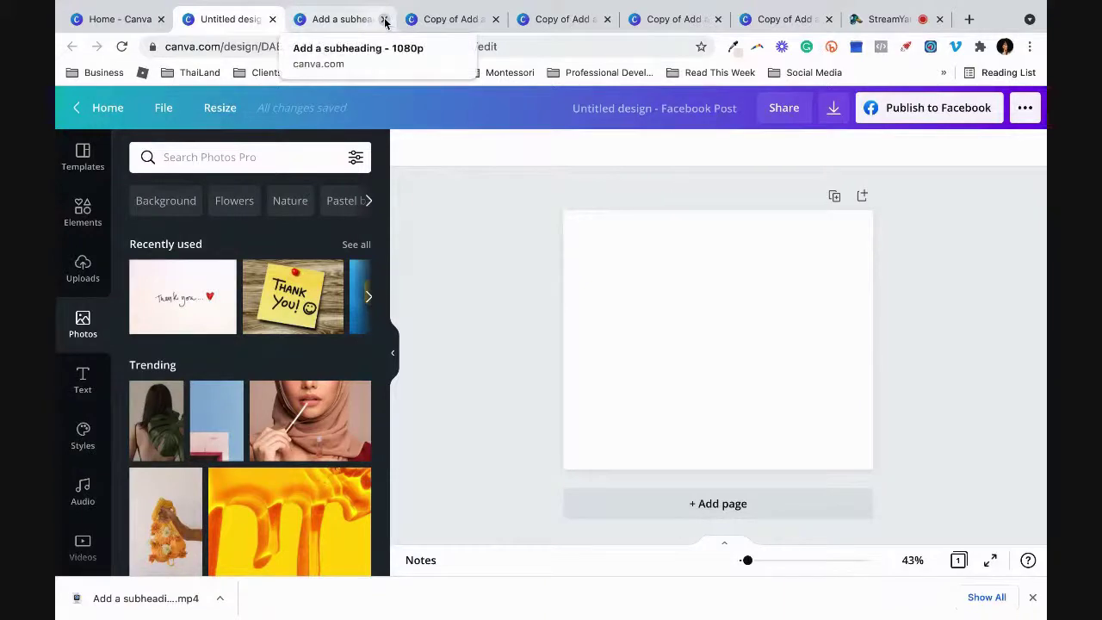
# Step: Close the four "Copy of Add a subheading" designs and the untitled Facebook post, leaving the 1080p video design open
pyautogui.click(495, 19)
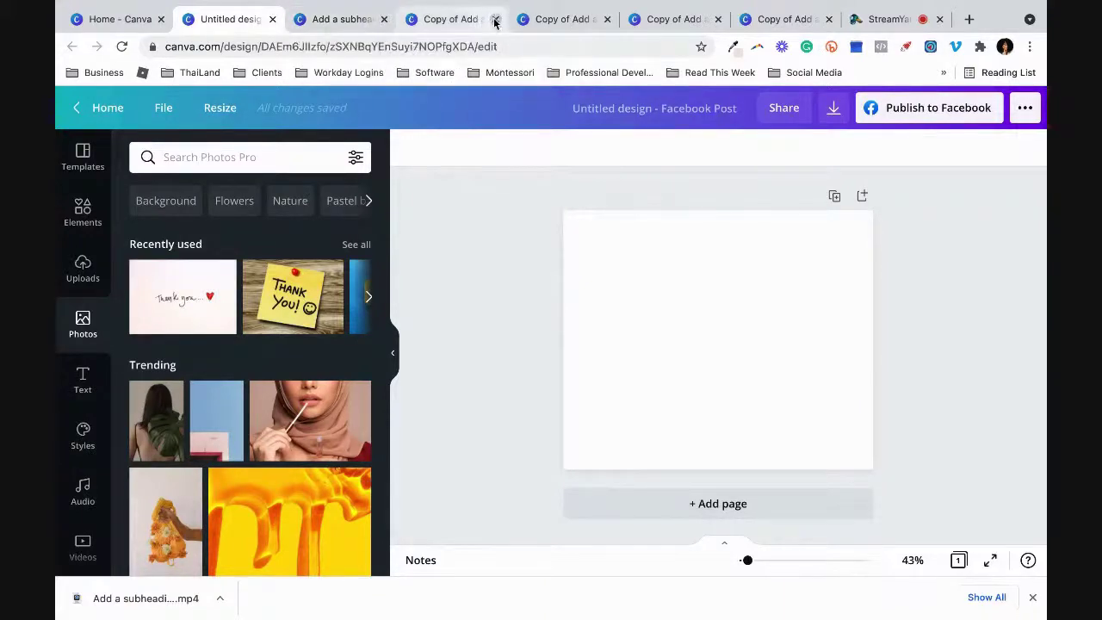
pyautogui.click(606, 254)
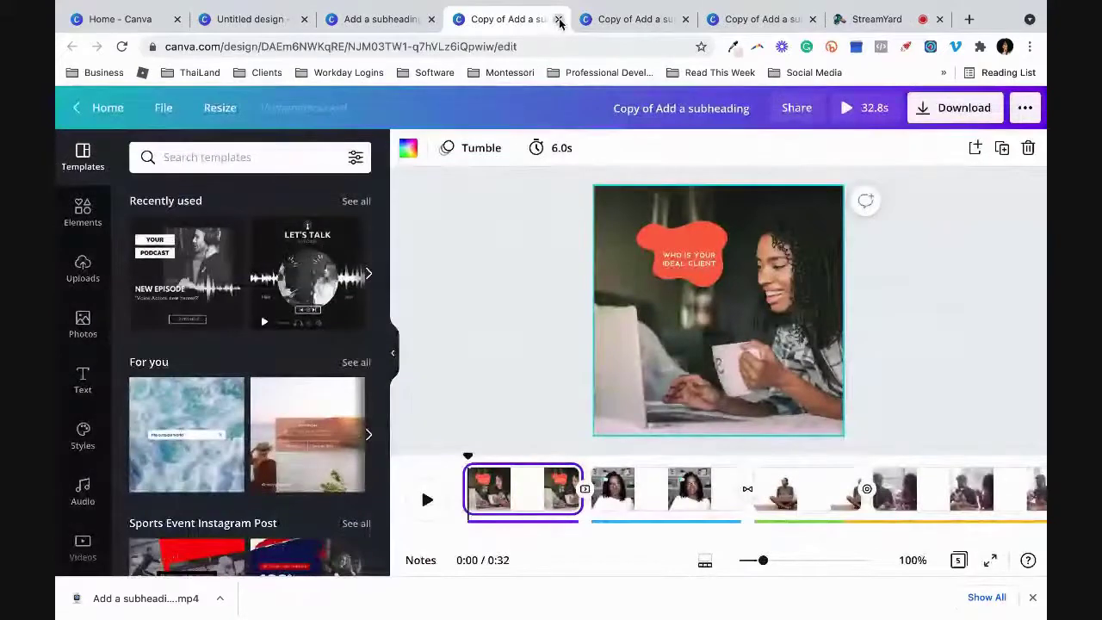
pyautogui.click(558, 19)
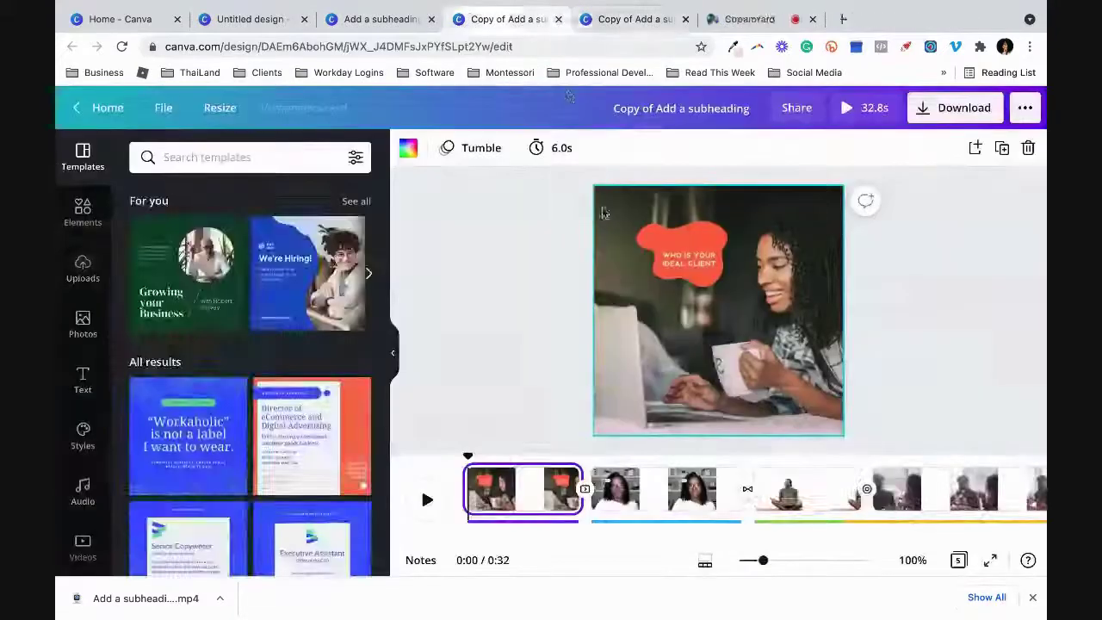
pyautogui.click(643, 19)
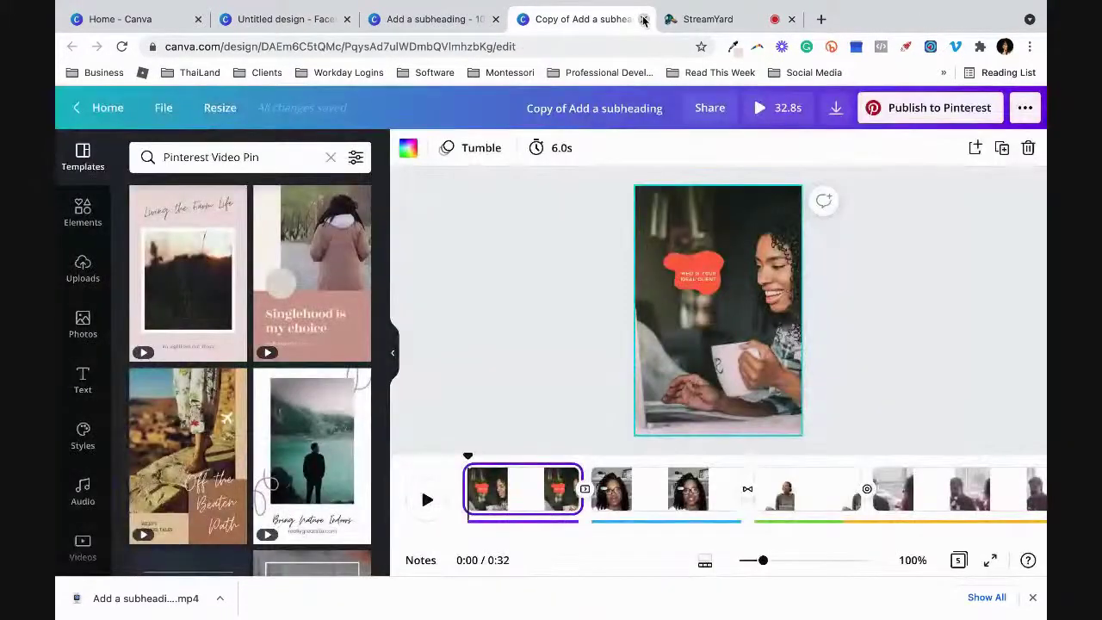
pyautogui.click(643, 19)
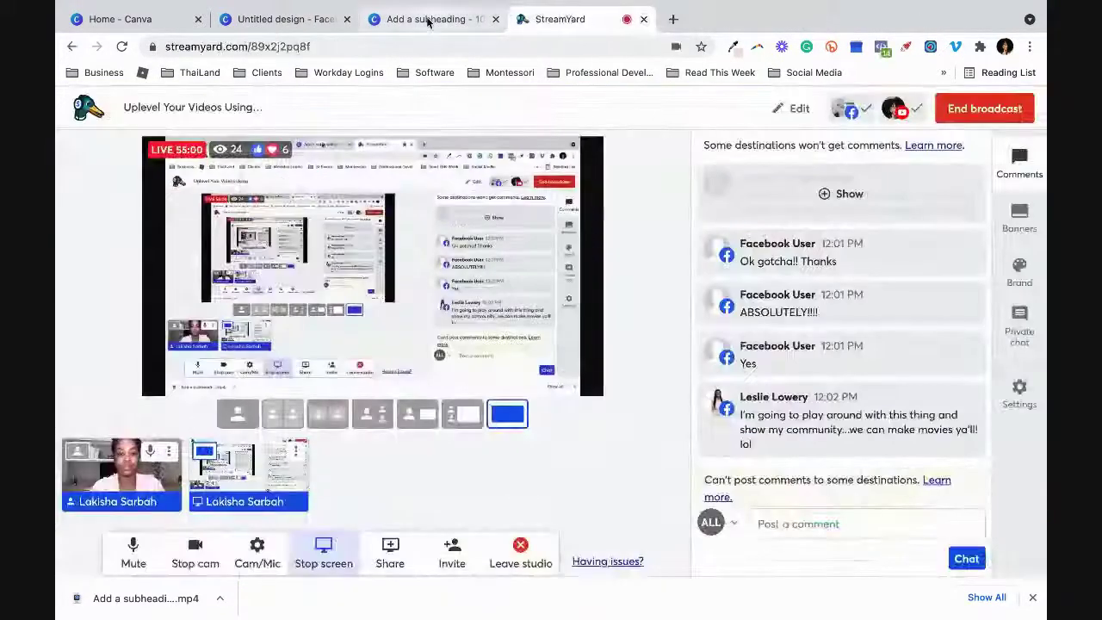
pyautogui.click(425, 19)
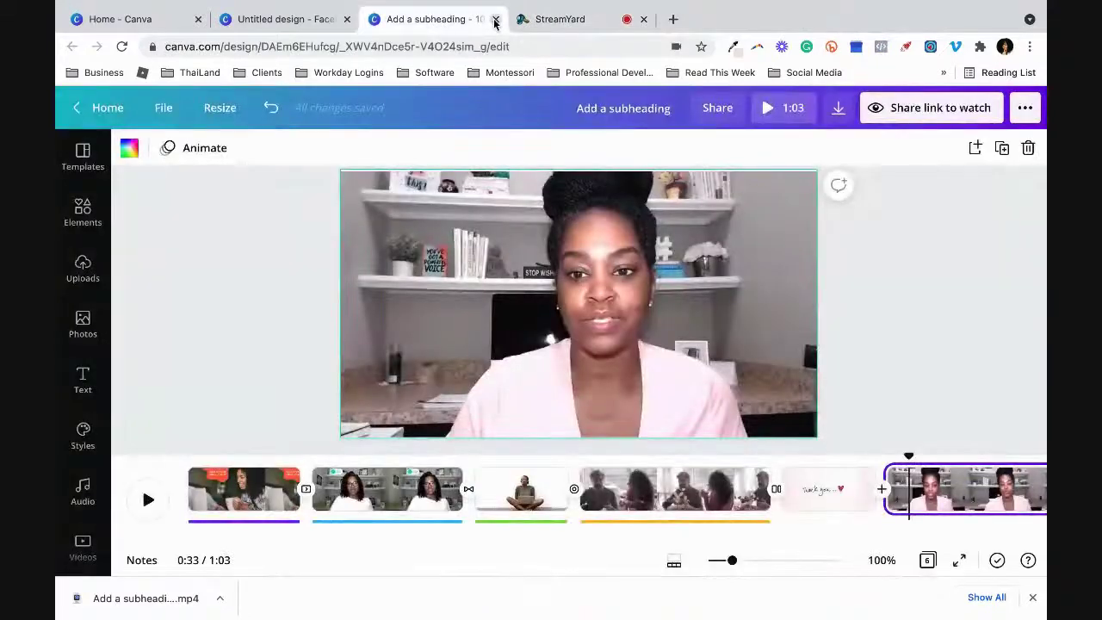
pyautogui.click(331, 20)
pyautogui.click(347, 20)
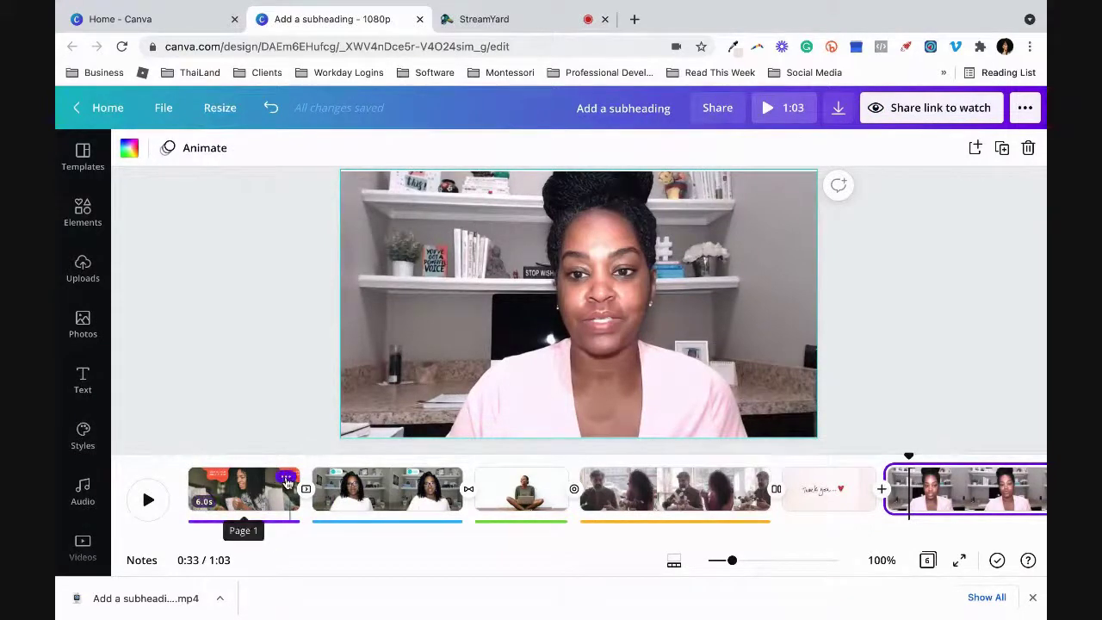
# Step: Delete the opening "Who is your ideal client" page and the following talking clip with the Canva Certified Creative badge
pyautogui.click(287, 479)
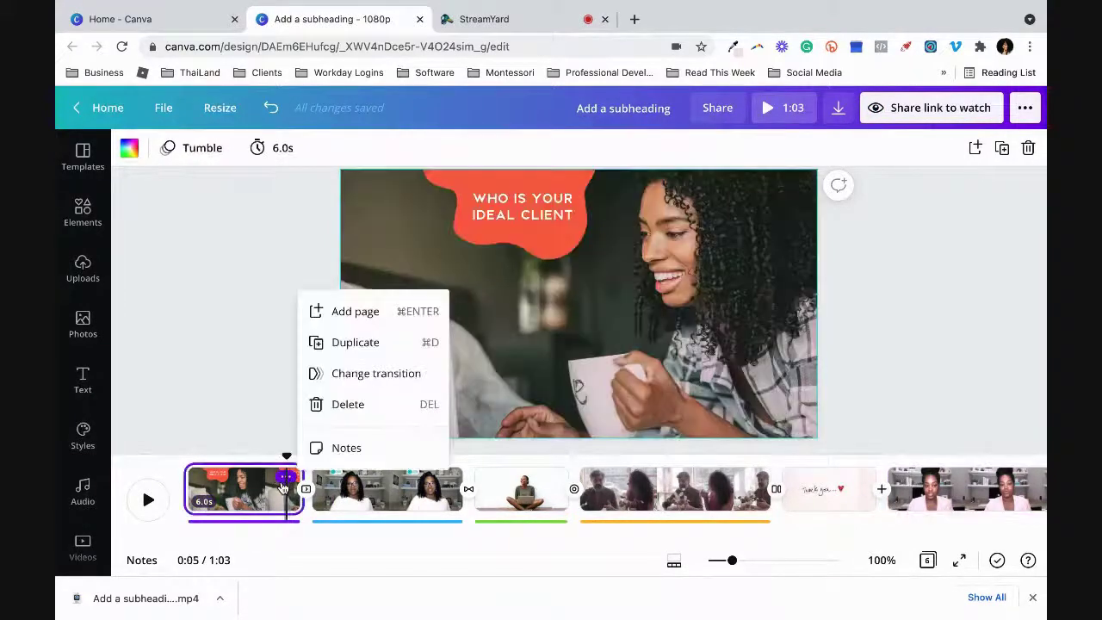
pyautogui.click(346, 403)
pyautogui.click(325, 477)
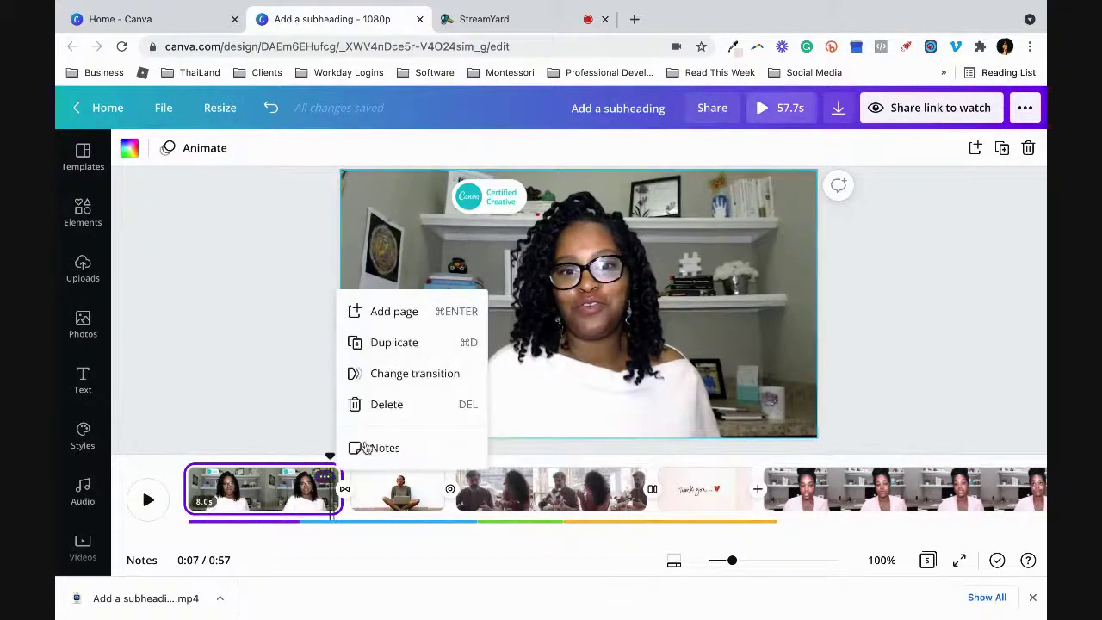
pyautogui.click(376, 404)
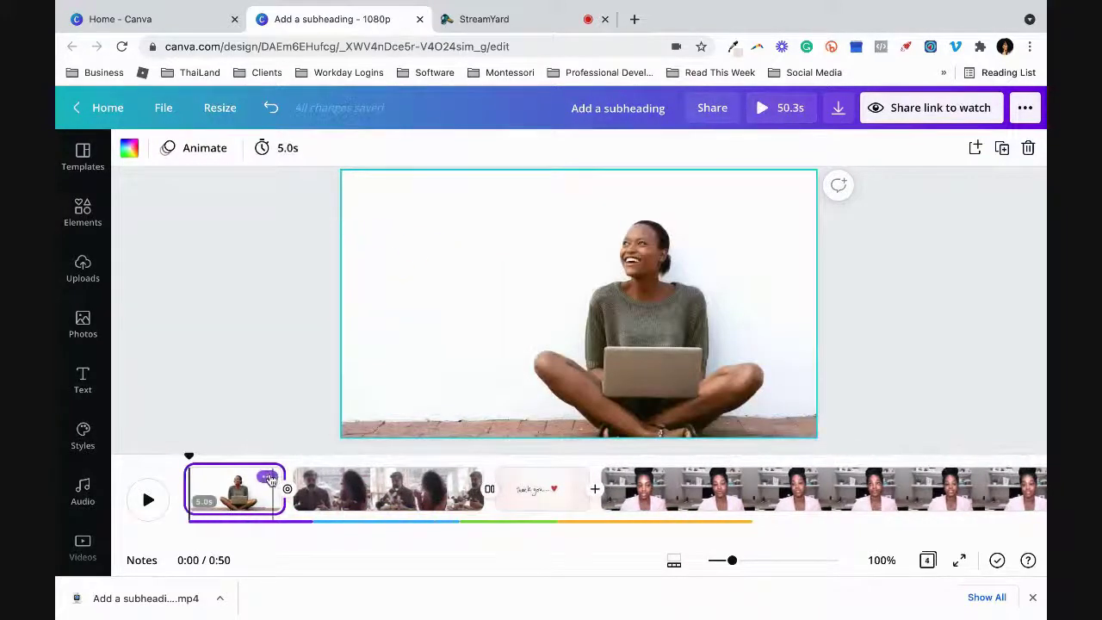
# Step: Delete the page of the seated woman with a laptop, the group conversation clip and the "Thank you" page
pyautogui.click(269, 480)
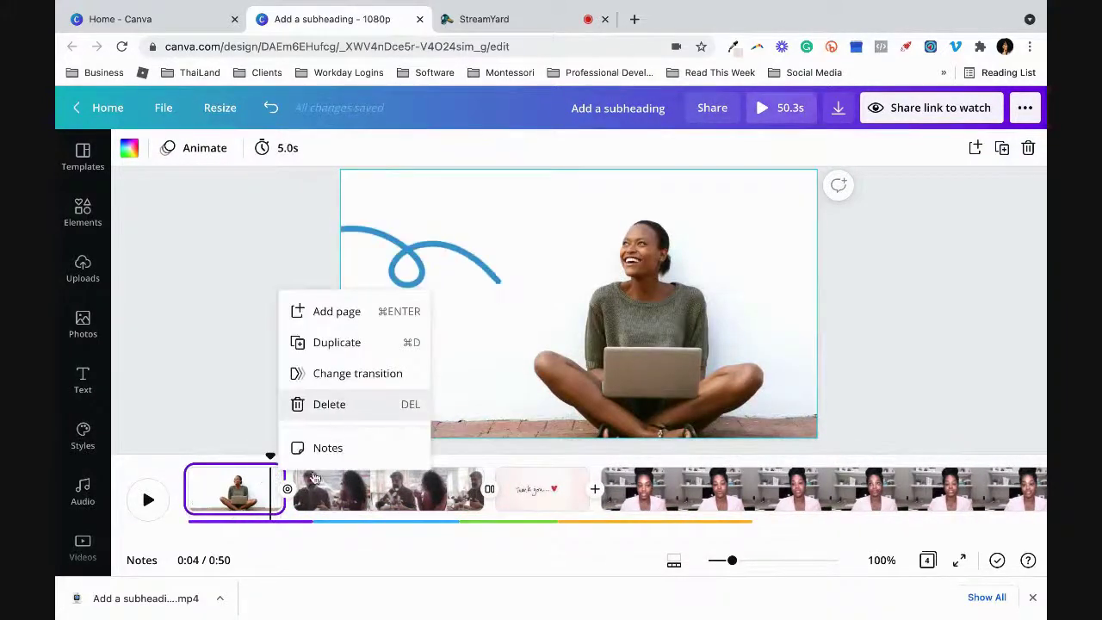
pyautogui.click(329, 403)
pyautogui.click(365, 477)
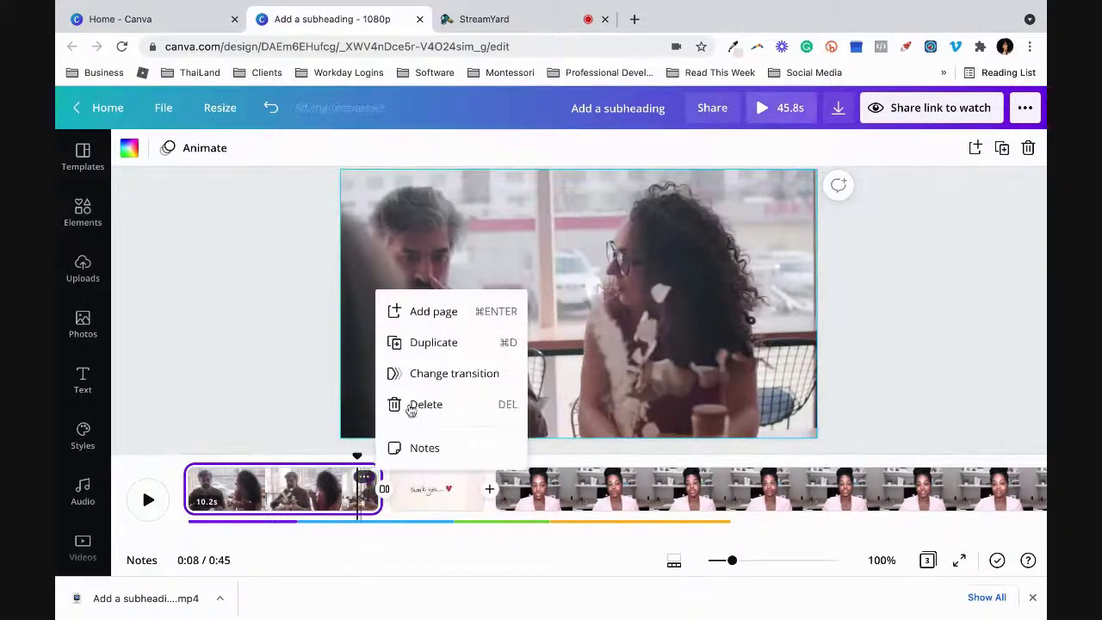
pyautogui.click(412, 406)
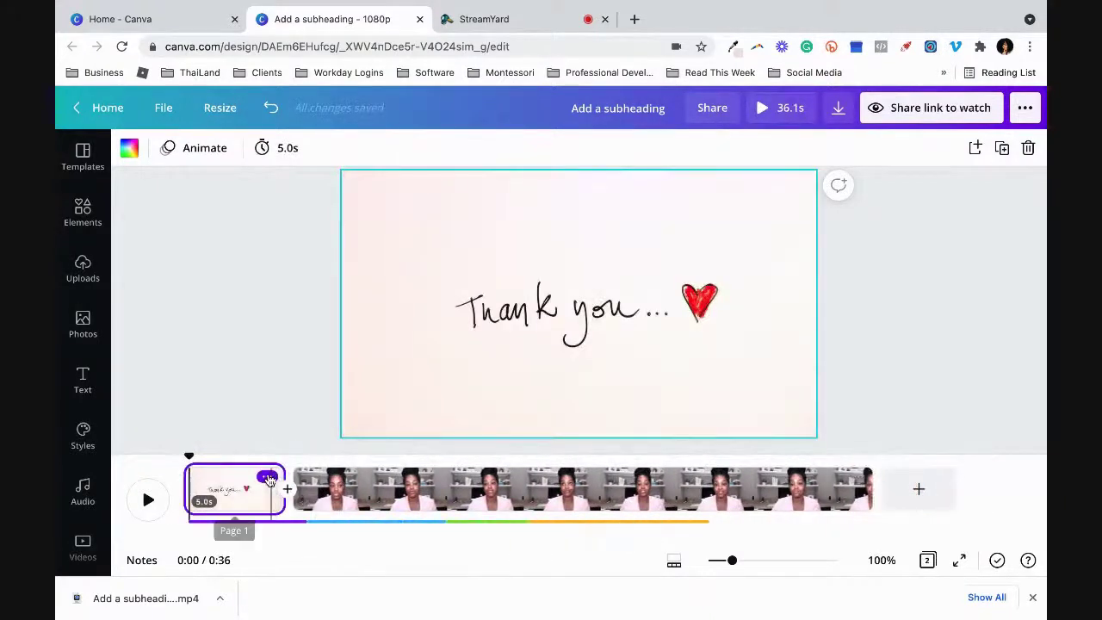
pyautogui.click(270, 480)
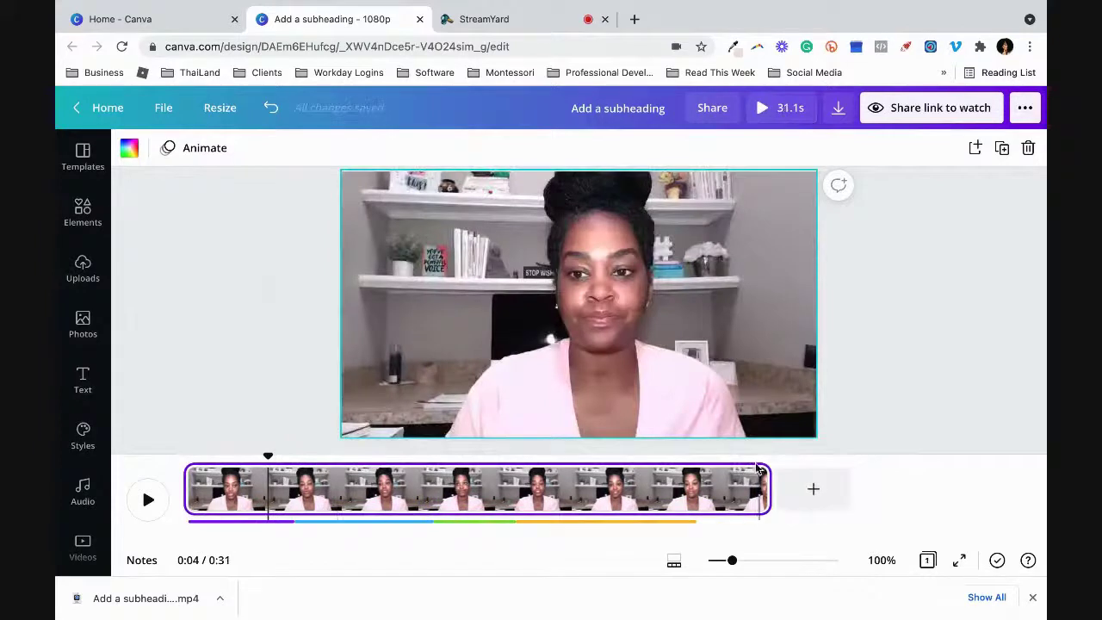
# Step: Delete the remaining page with the recorded webcam clip and select the blank page in the timeline
pyautogui.moveTo(478, 506); pyautogui.dragTo(751, 506)
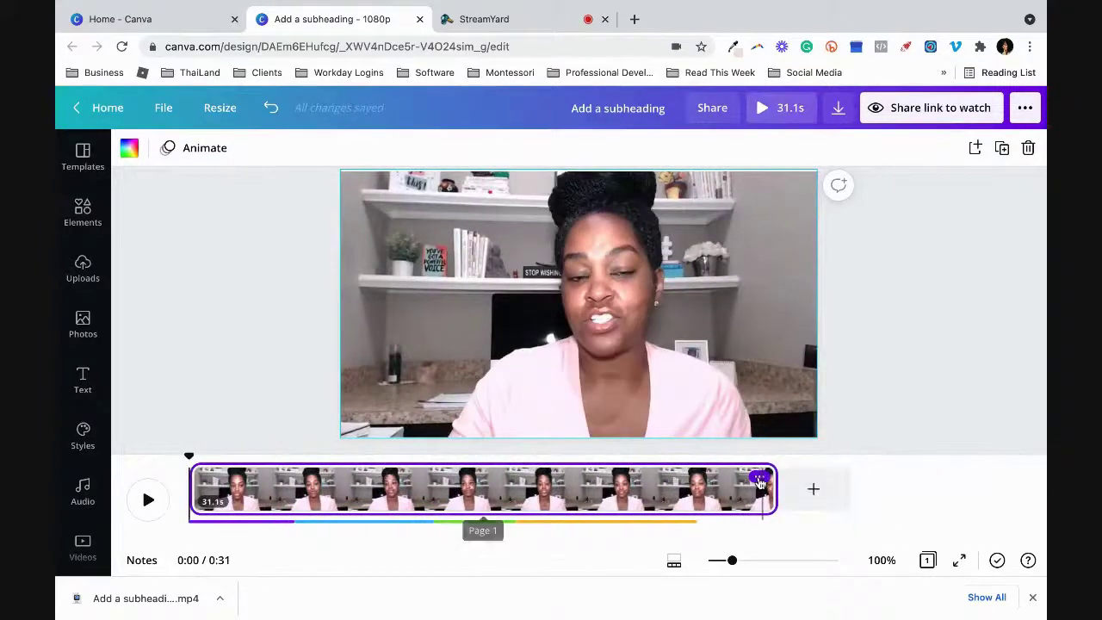
pyautogui.click(757, 477)
pyautogui.click(782, 403)
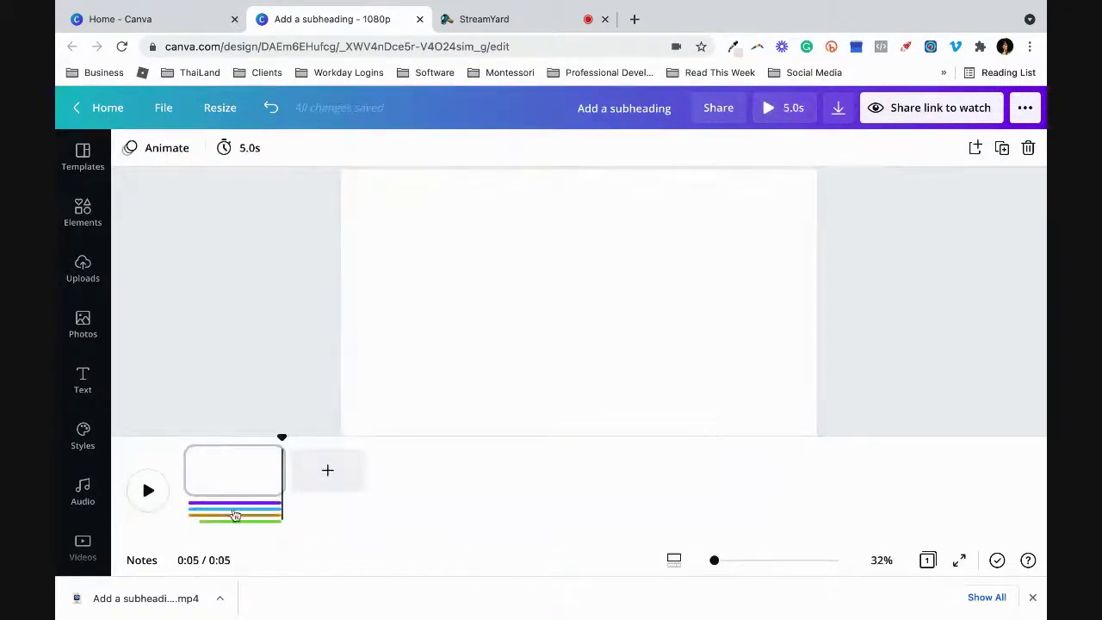
pyautogui.click(267, 491)
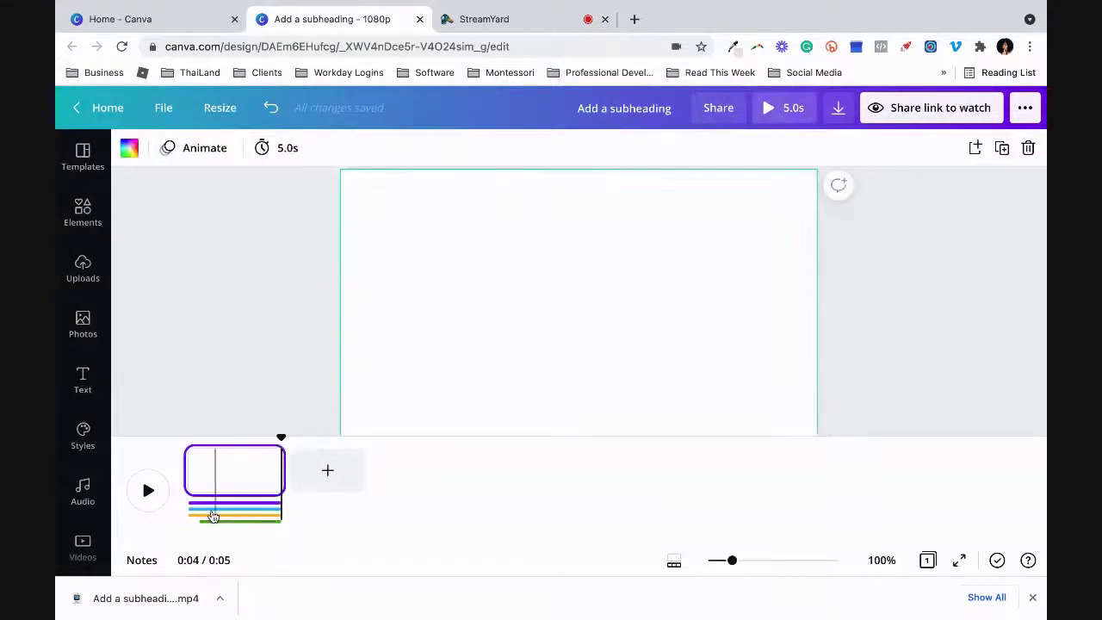
# Step: Delete all four audio tracks under the blank page in the timeline, including the First Up track
pyautogui.click(211, 513)
pyautogui.click(199, 508)
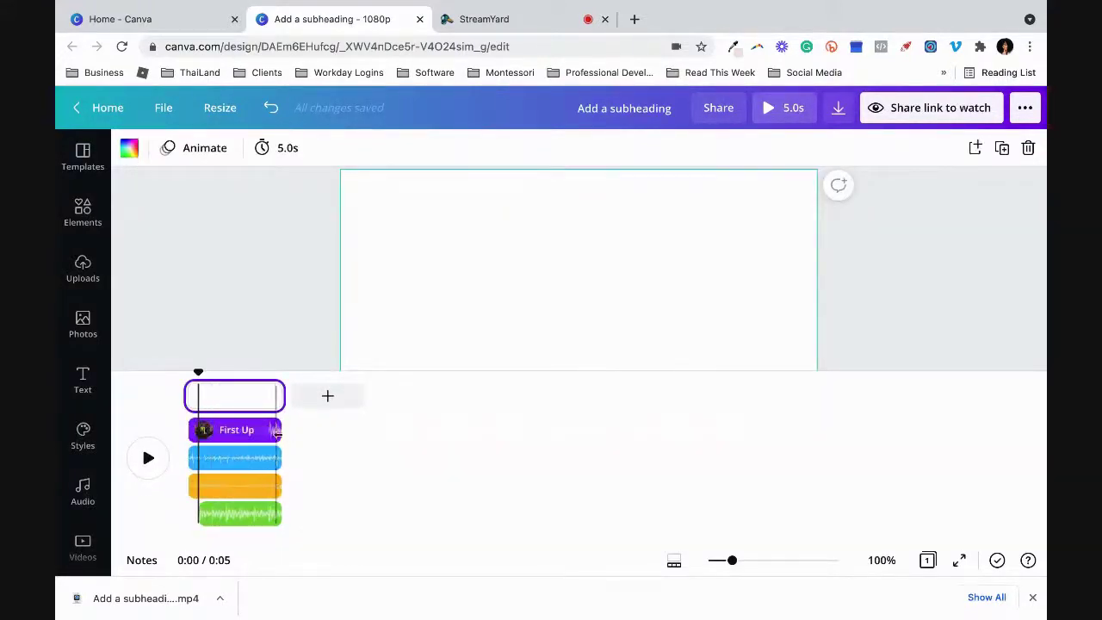
pyautogui.click(274, 436)
pyautogui.click(278, 438)
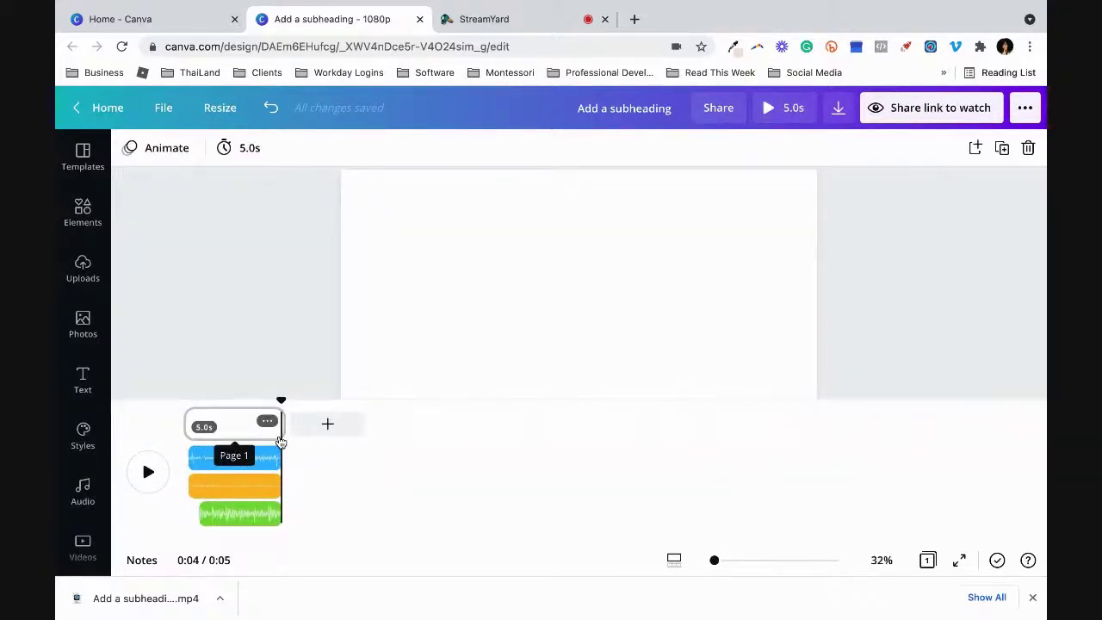
pyautogui.click(273, 449)
pyautogui.press('Delete')
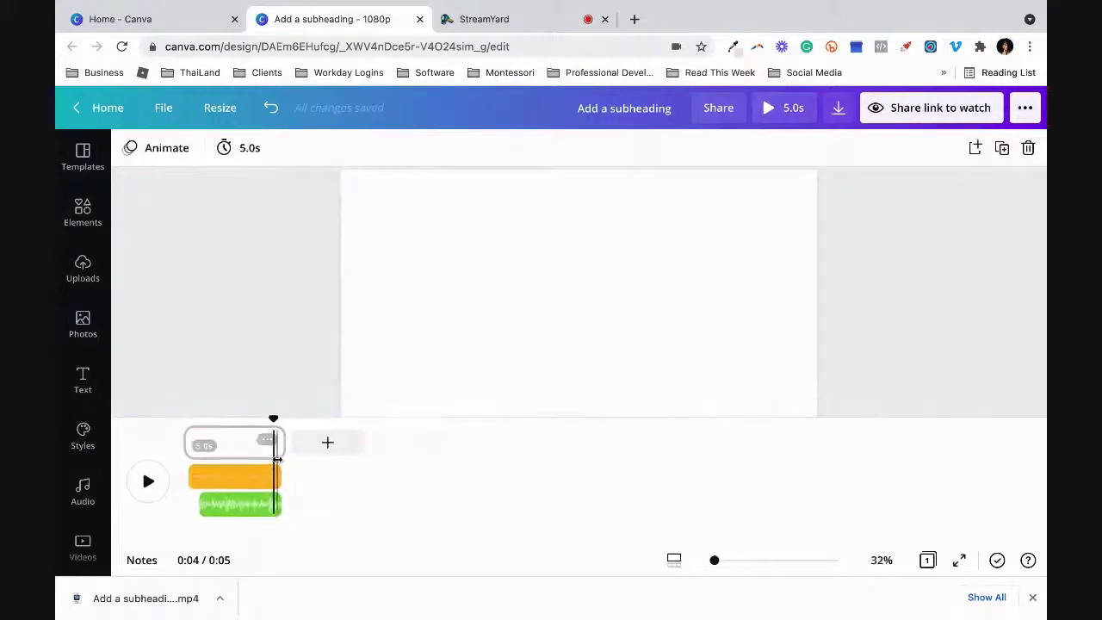
pyautogui.click(267, 487)
pyautogui.press('Delete')
pyautogui.click(268, 511)
pyautogui.press('Delete')
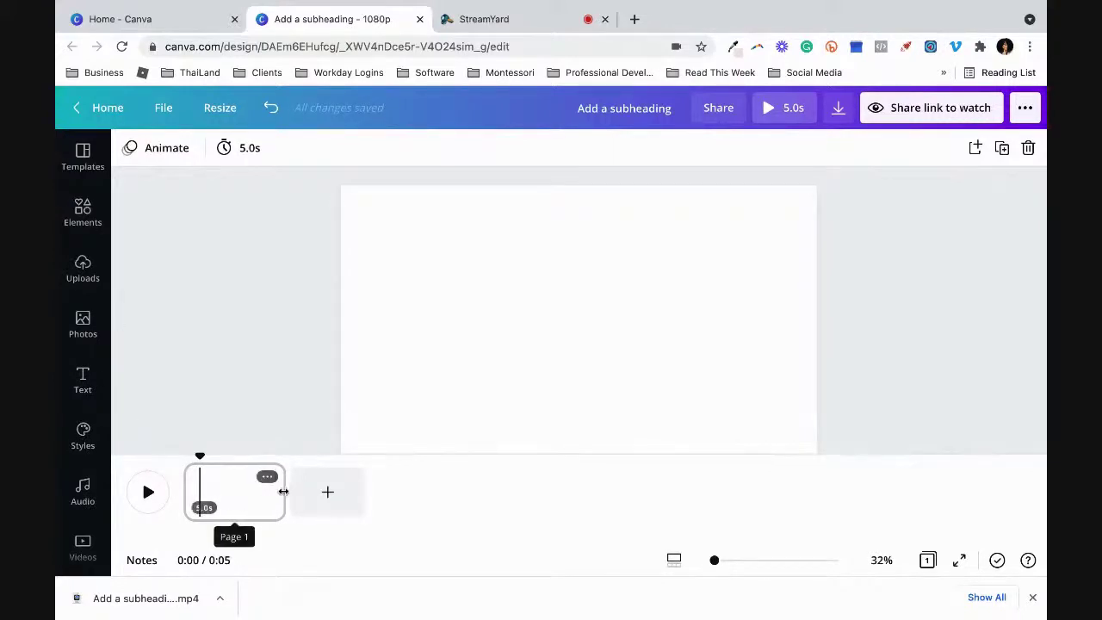
# Step: Shorten the blank page to 3.8 seconds and fill it with the Lead Magnets folder photo of two women looking at a phone
pyautogui.moveTo(283, 491)
pyautogui.mouseDown()
pyautogui.moveTo(236, 490)
pyautogui.moveTo(262, 490)
pyautogui.mouseUp()
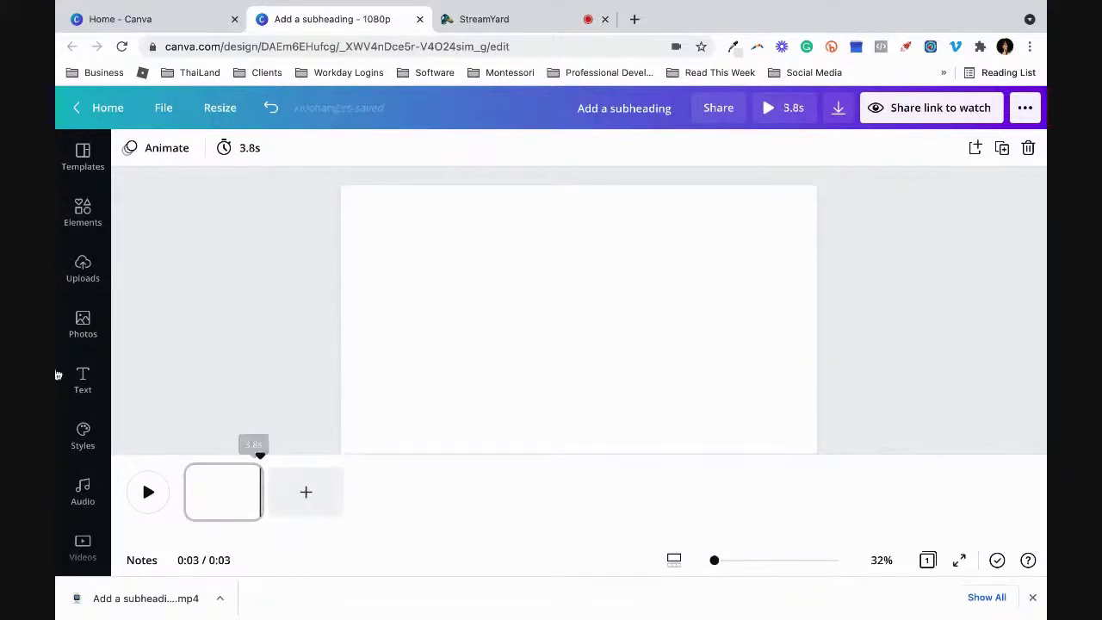
pyautogui.click(84, 333)
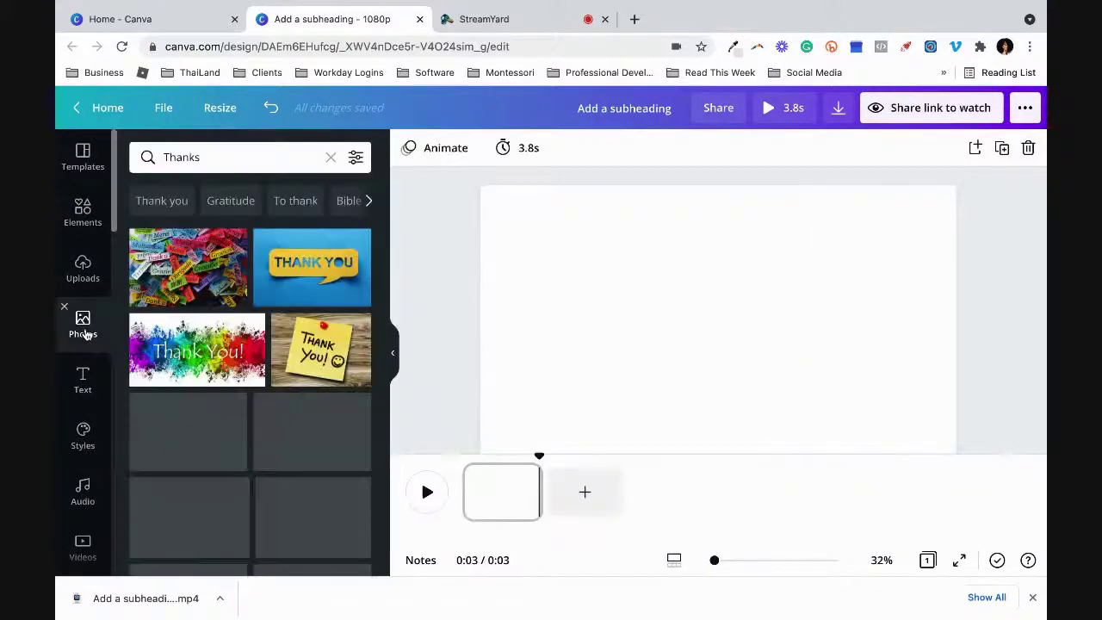
pyautogui.scroll(-5, 90, 439)
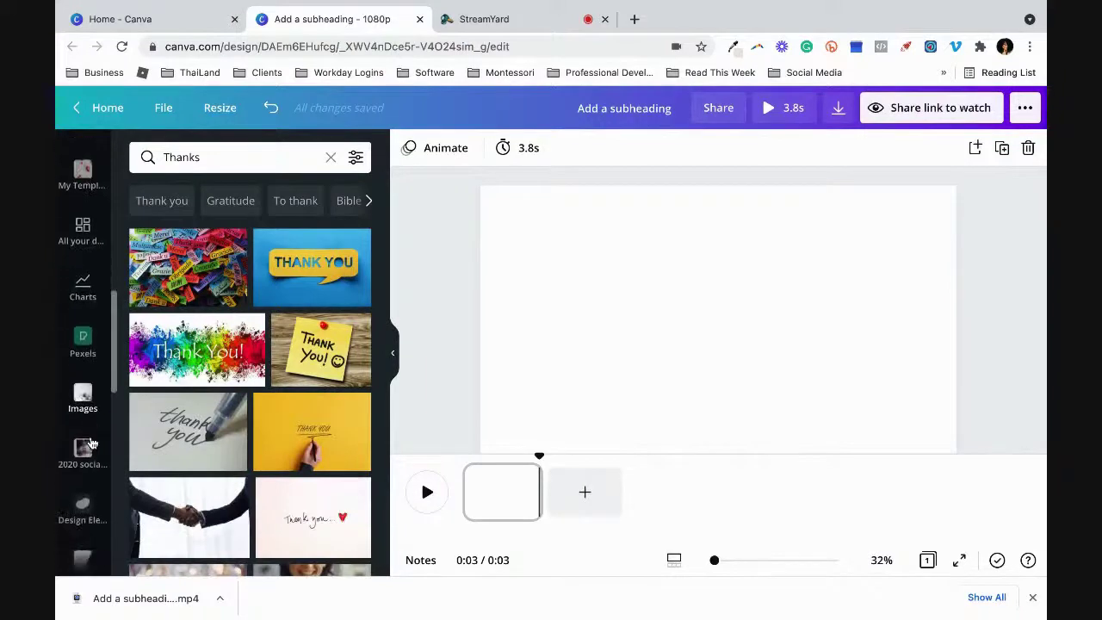
pyautogui.scroll(-4, 92, 442)
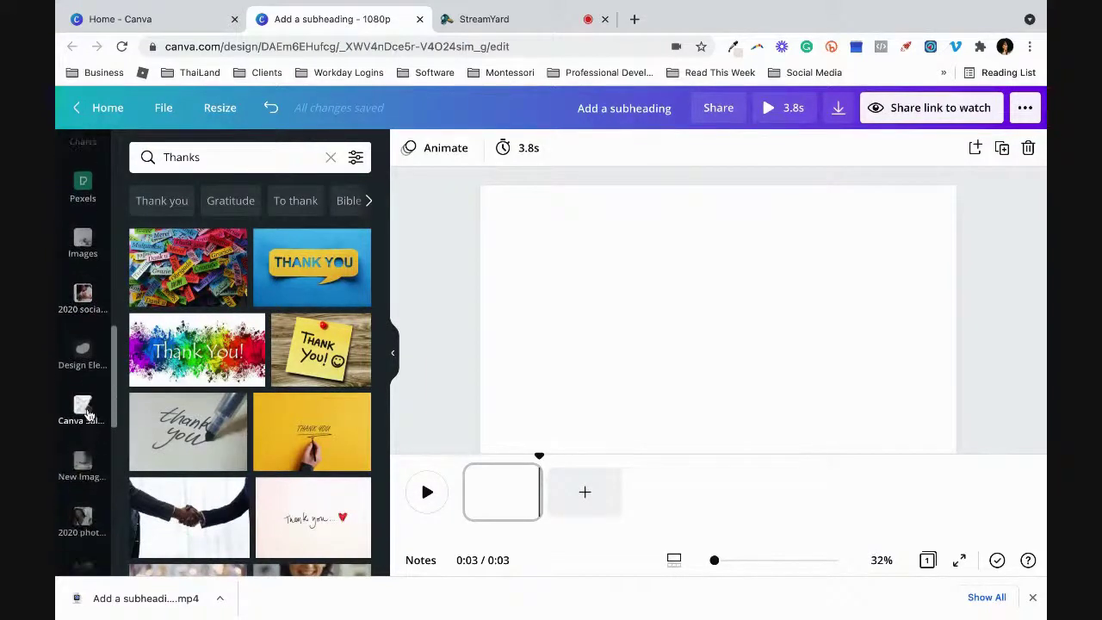
pyautogui.scroll(-3, 86, 414)
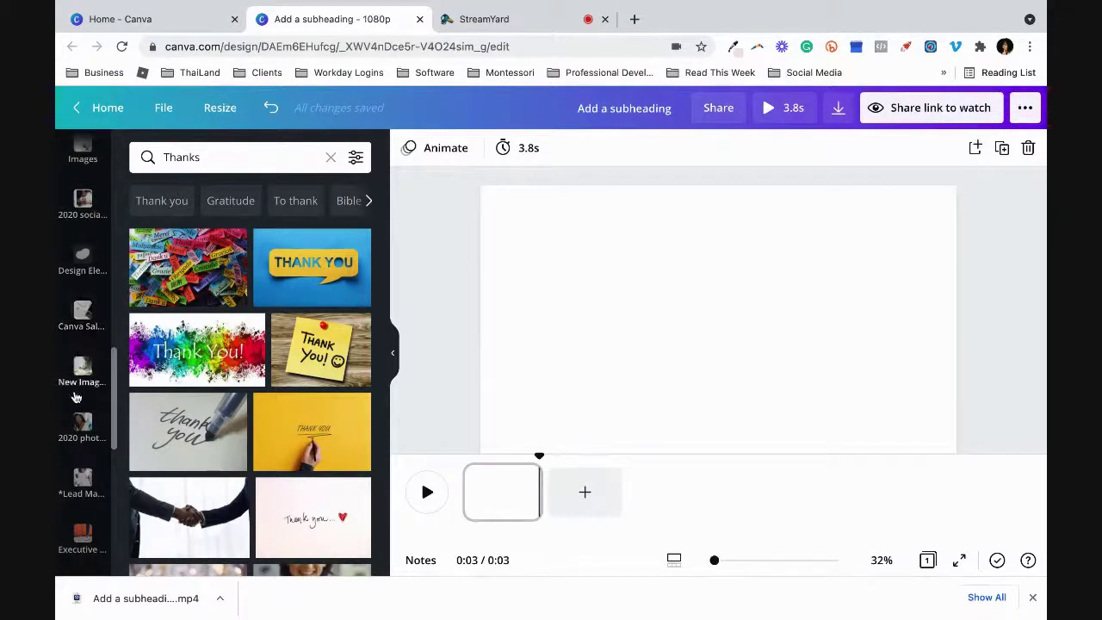
pyautogui.scroll(-4, 80, 390)
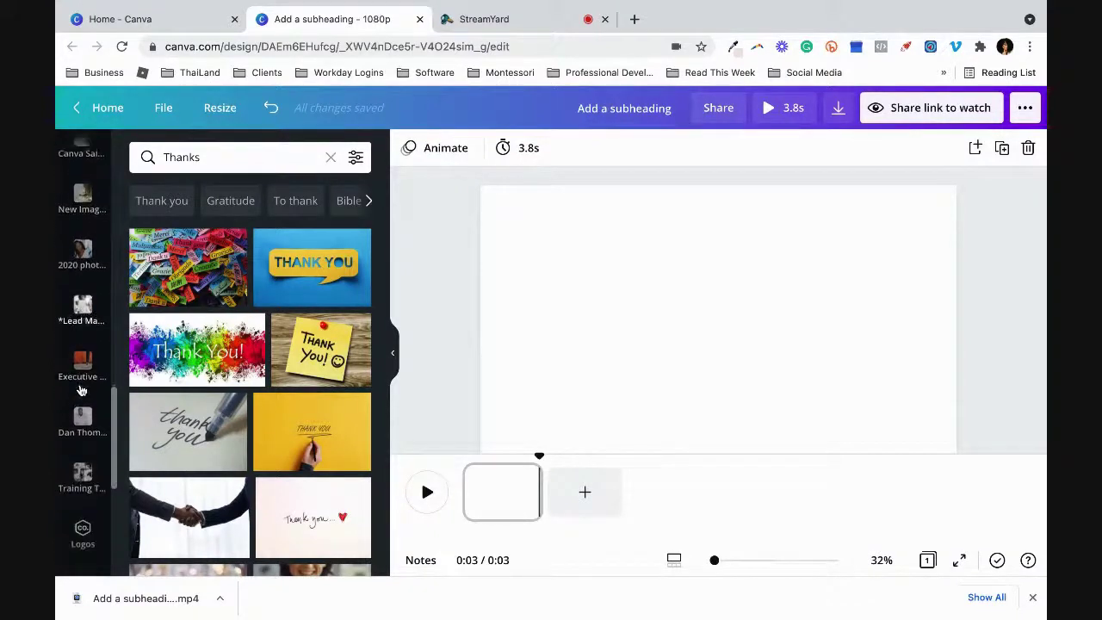
pyautogui.click(79, 312)
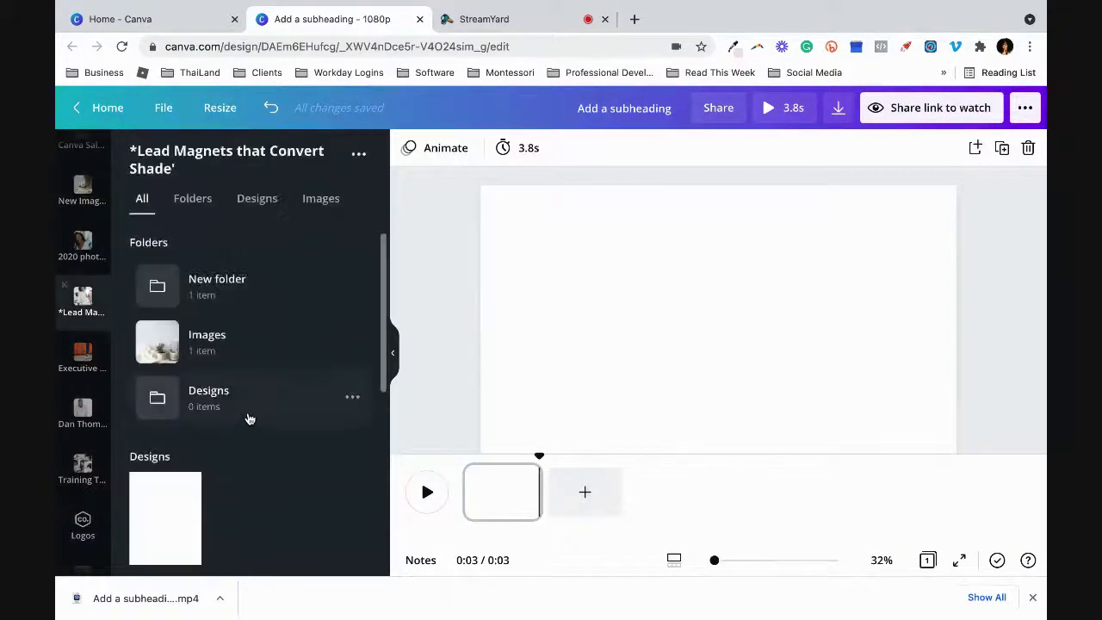
pyautogui.scroll(-5, 261, 441)
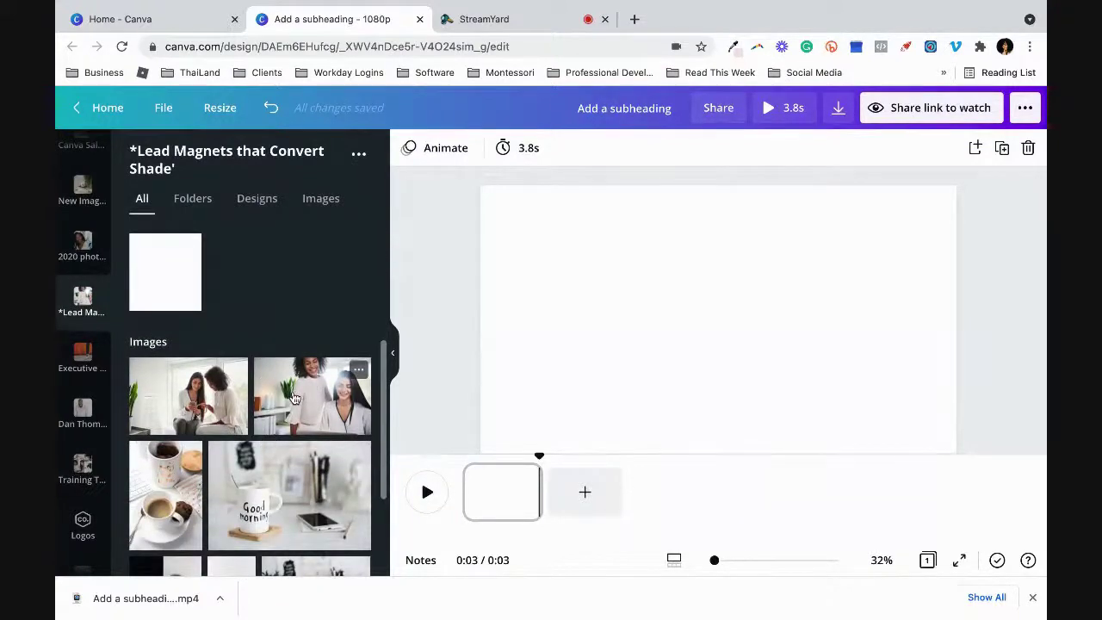
pyautogui.moveTo(214, 397); pyautogui.dragTo(482, 311)
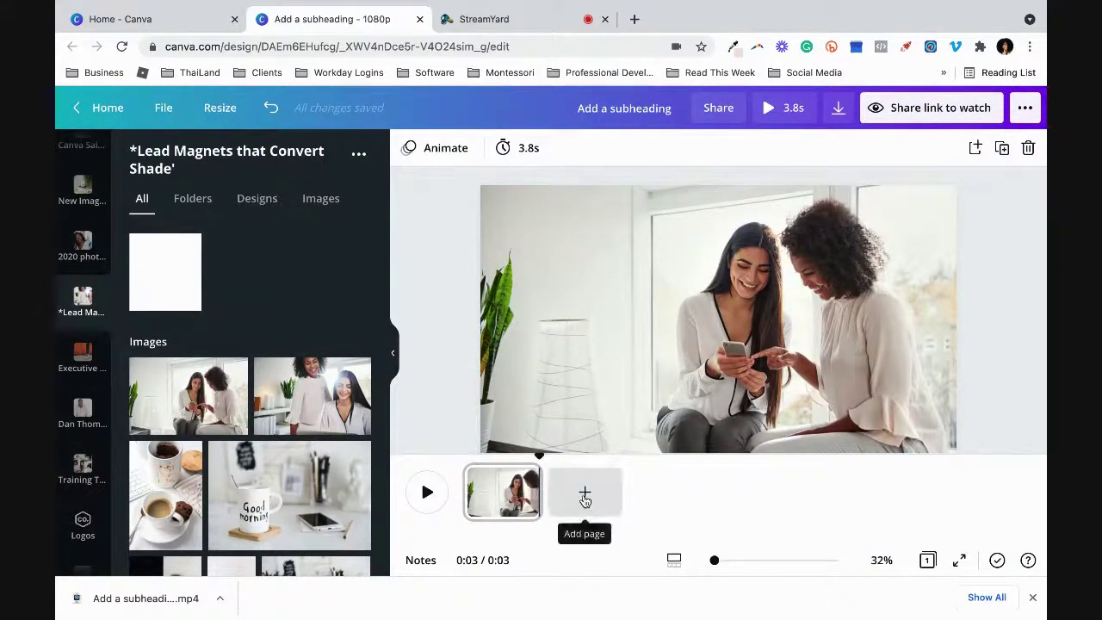
# Step: Add a blank second page and set up a self-recording with the Logitech Webcam C925e as camera
pyautogui.click(395, 356)
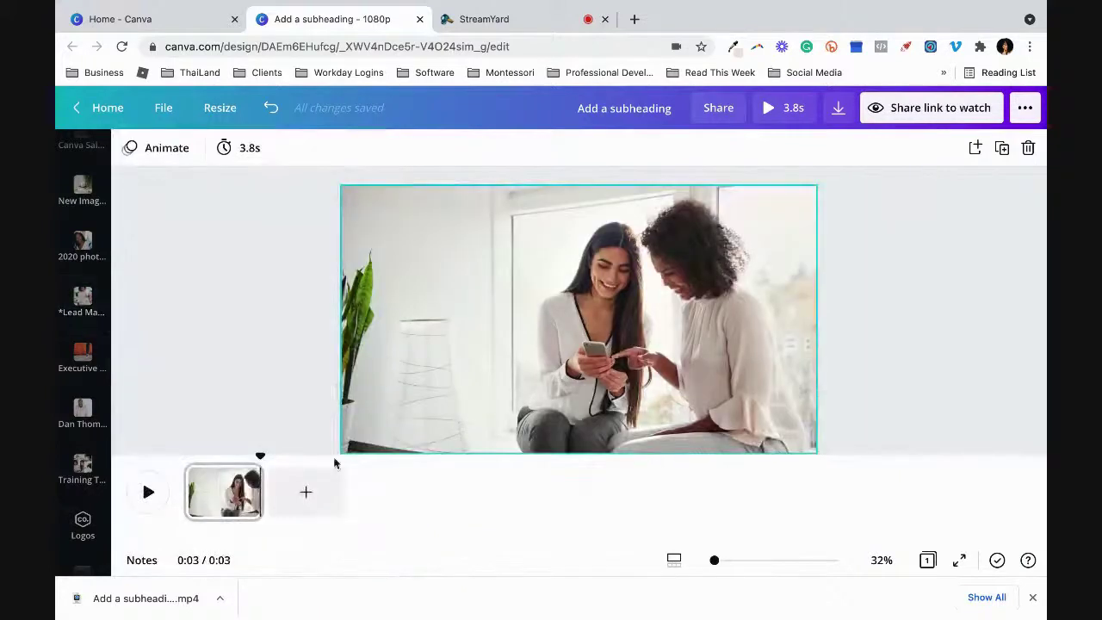
pyautogui.click(306, 491)
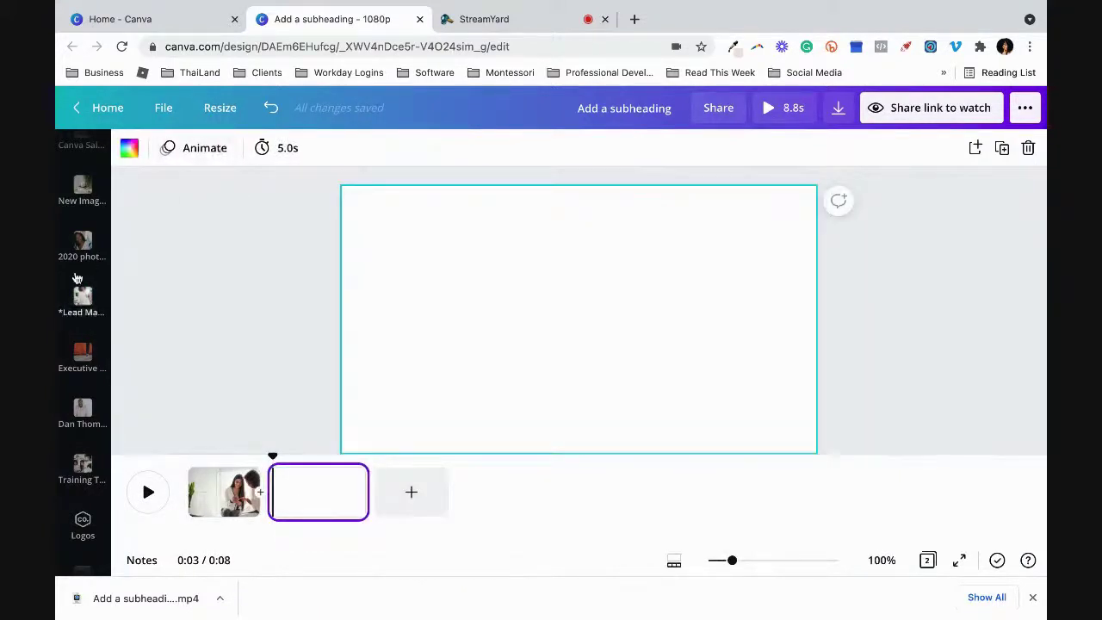
pyautogui.scroll(5, 76, 277)
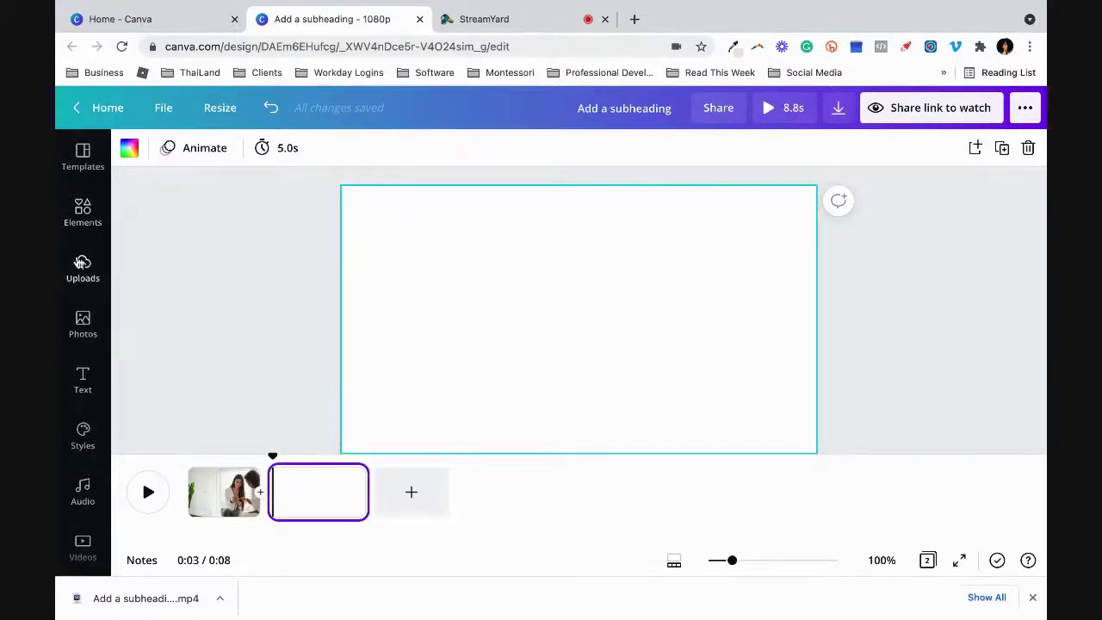
pyautogui.click(83, 269)
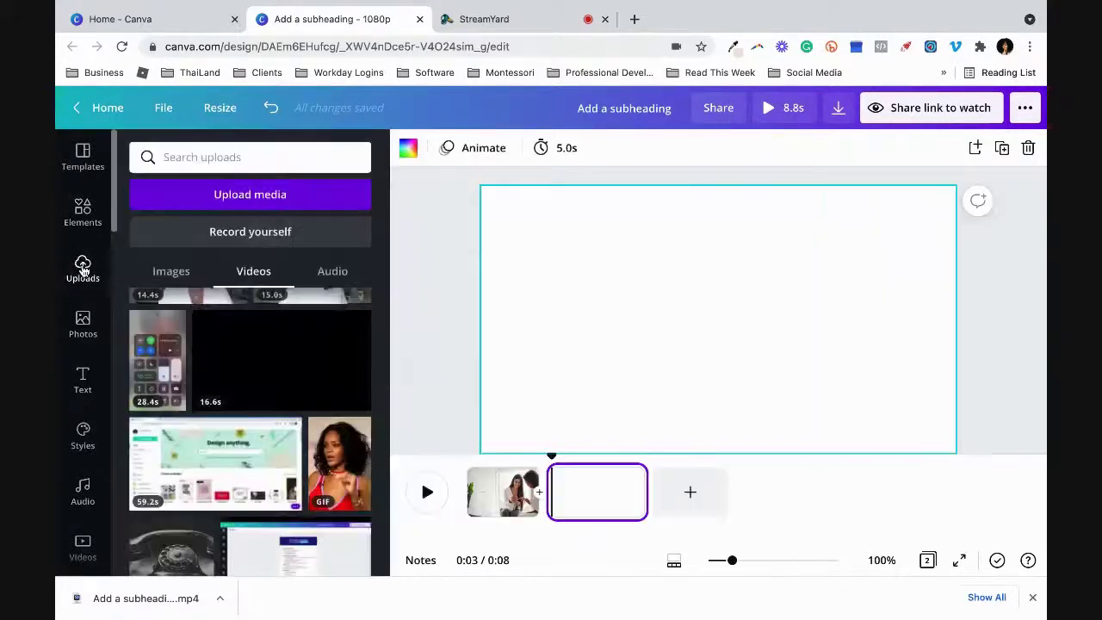
pyautogui.click(266, 235)
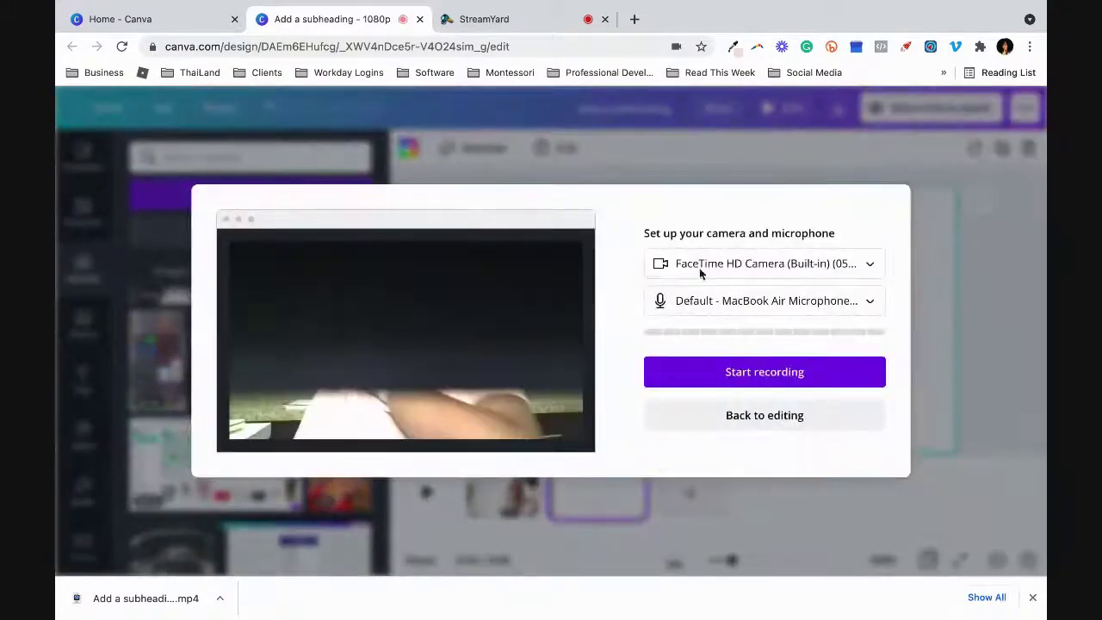
pyautogui.click(743, 268)
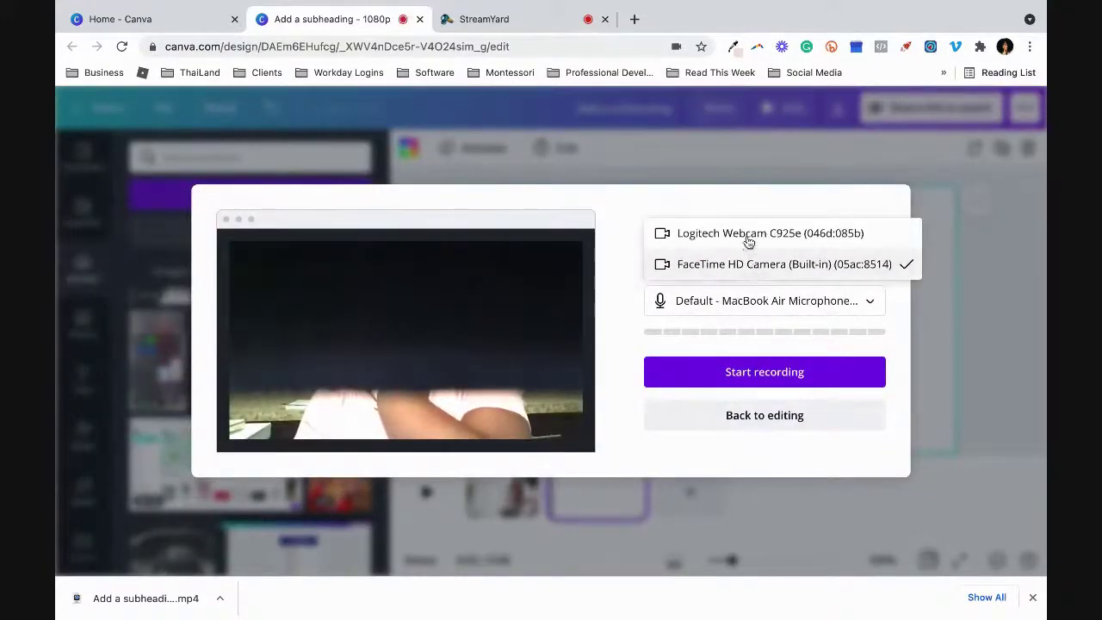
pyautogui.click(748, 234)
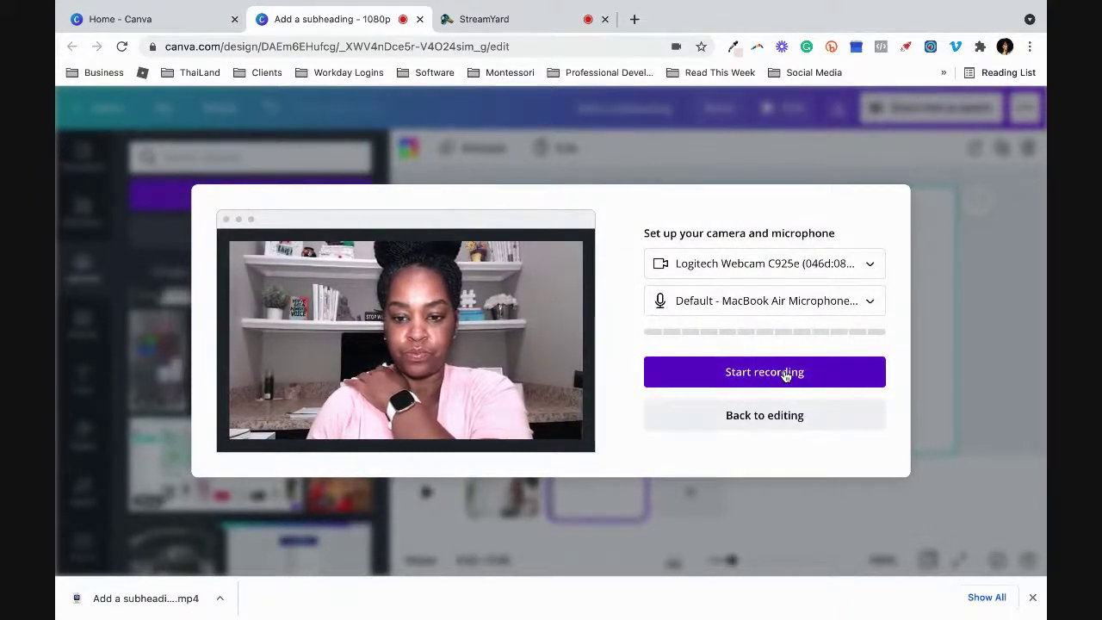
# Step: Record and save three webcam takes of about 50, 22 and 28 seconds, returning to editing after the last one
pyautogui.click(786, 376)
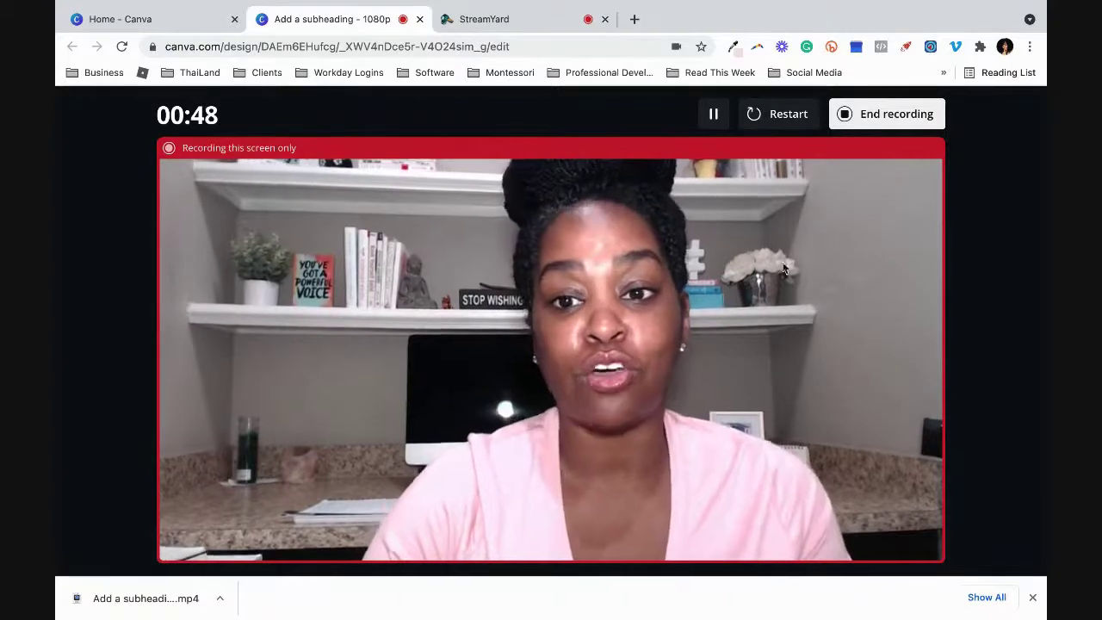
pyautogui.click(874, 115)
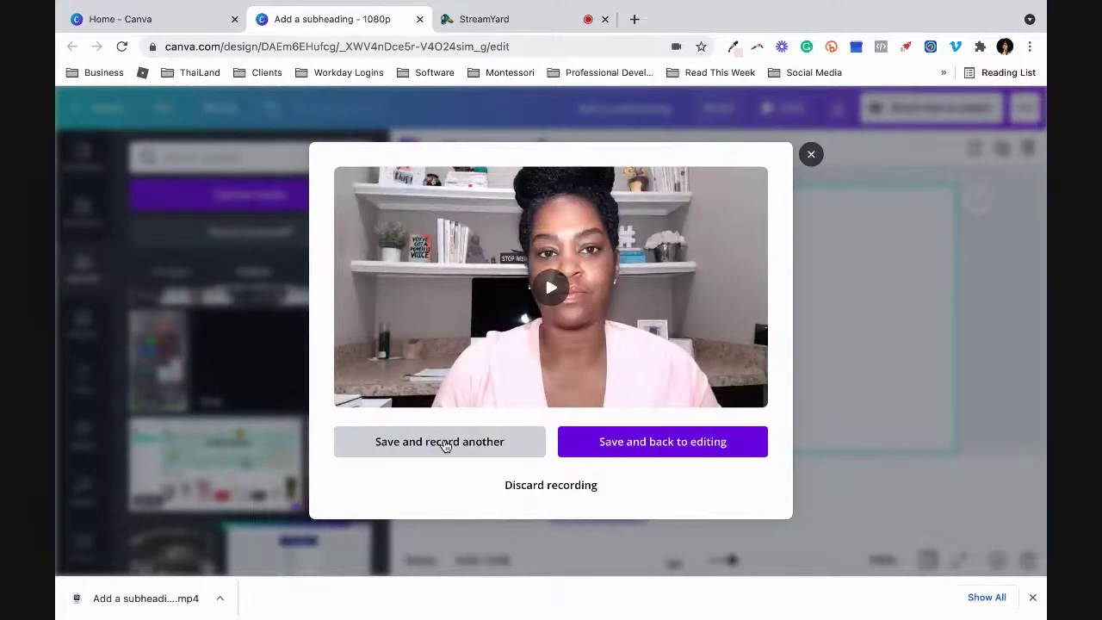
pyautogui.click(445, 442)
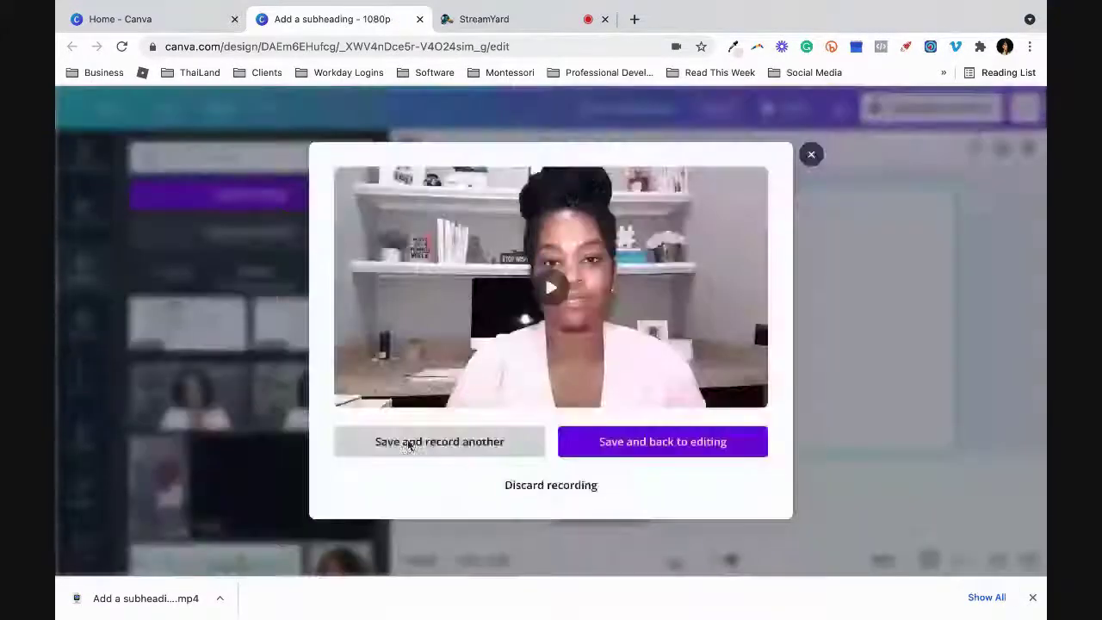
pyautogui.click(406, 445)
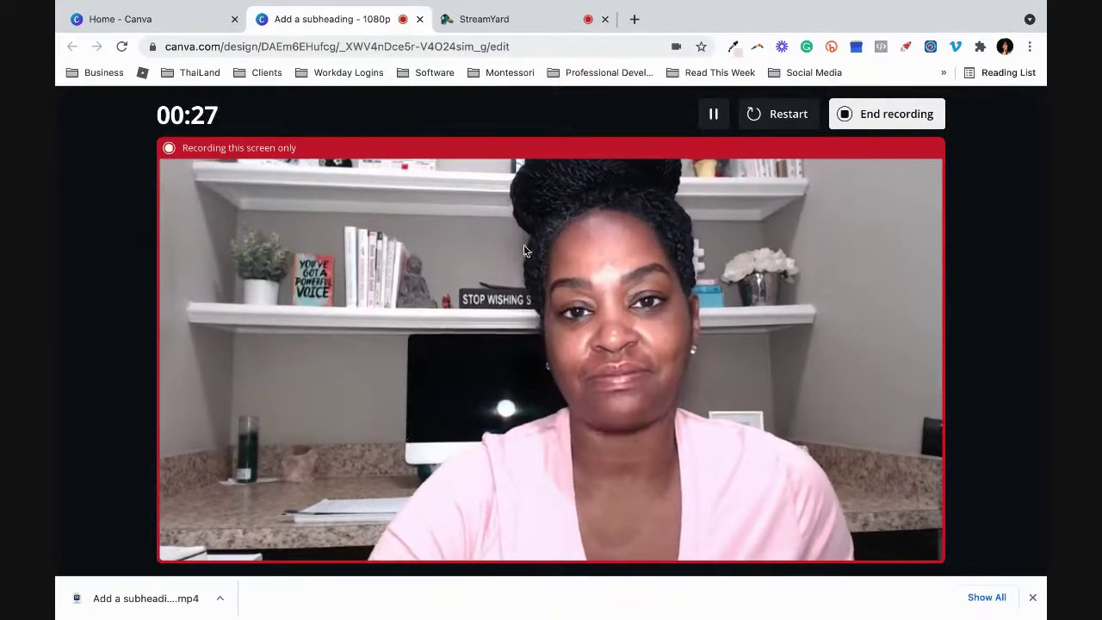
pyautogui.click(884, 122)
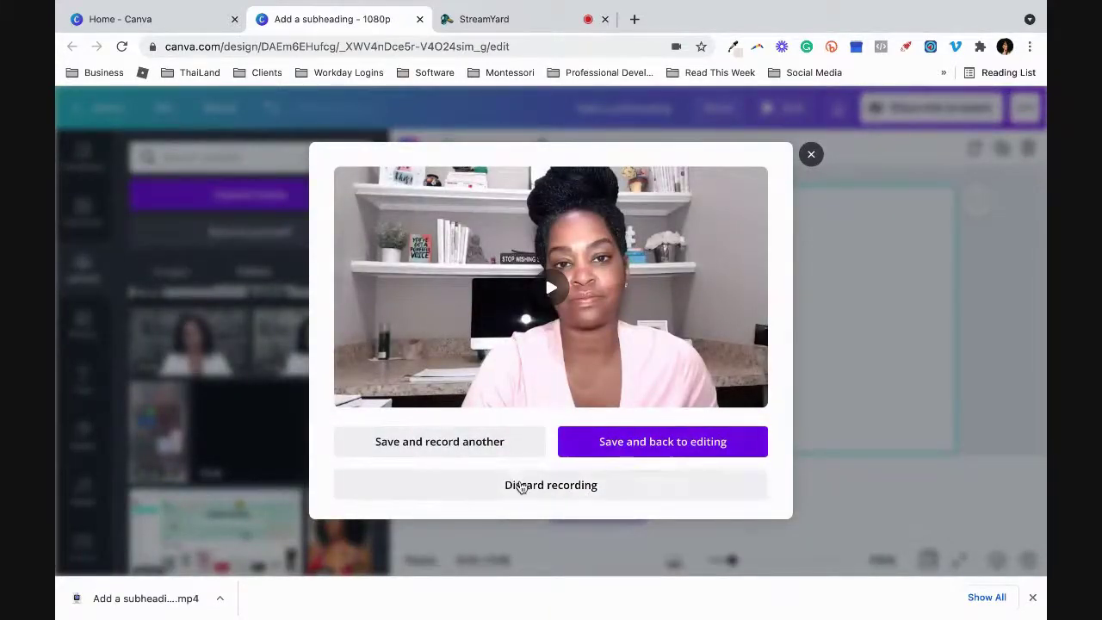
pyautogui.click(614, 444)
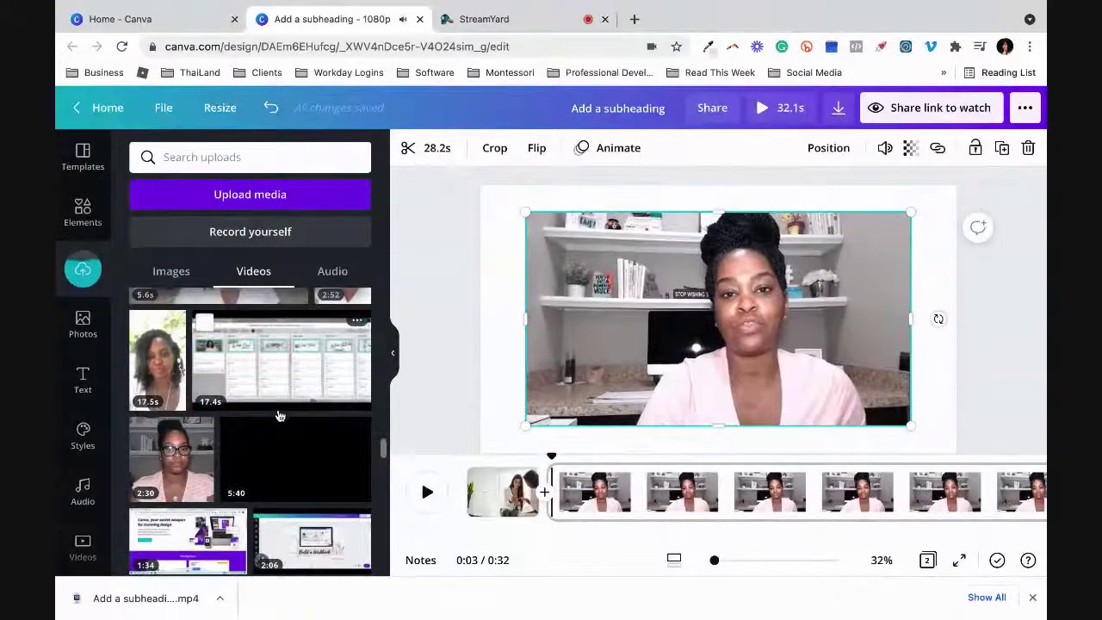
# Step: Insert a blank page between the photo of the two women and the webcam clip page
pyautogui.moveTo(721, 324)
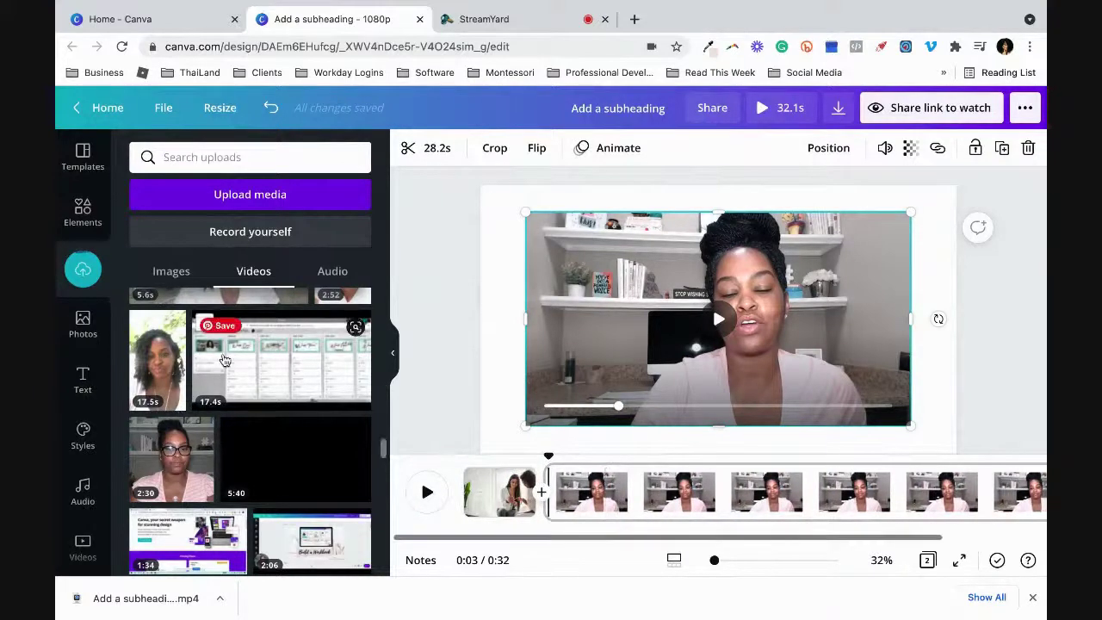
pyautogui.scroll(-10, 222, 357)
pyautogui.scroll(10, 224, 359)
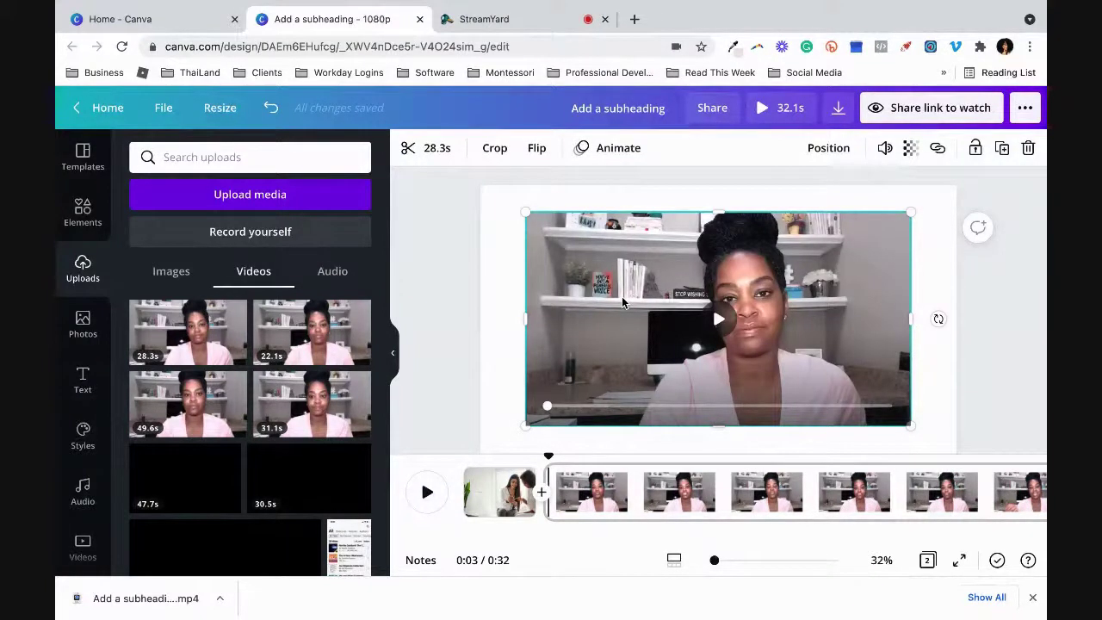
pyautogui.scroll(-1, 623, 301)
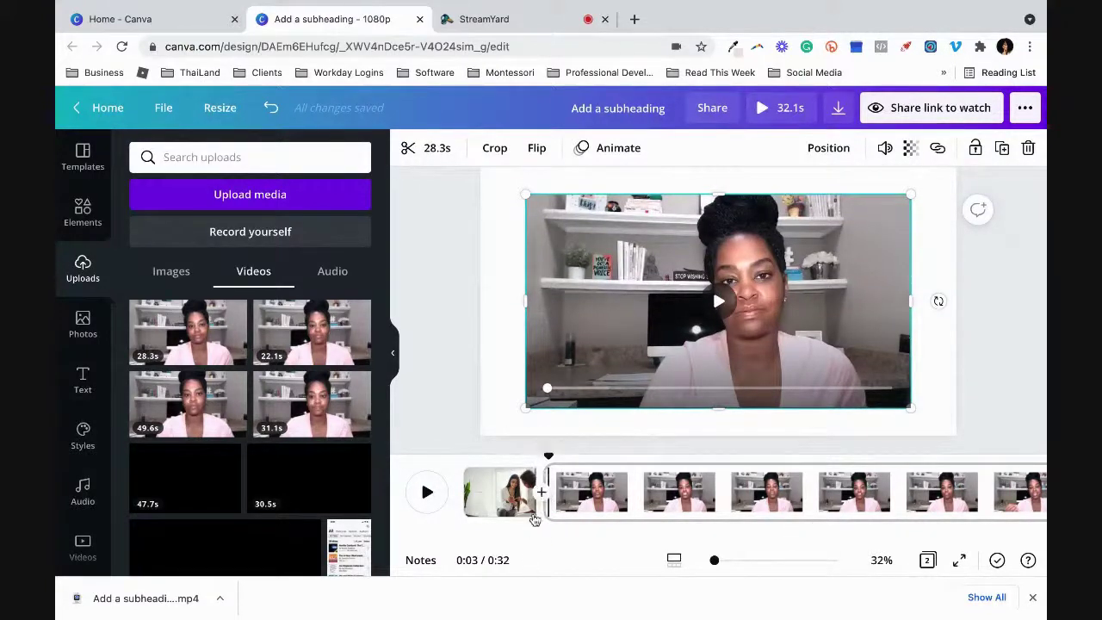
pyautogui.scroll(1, 947, 314)
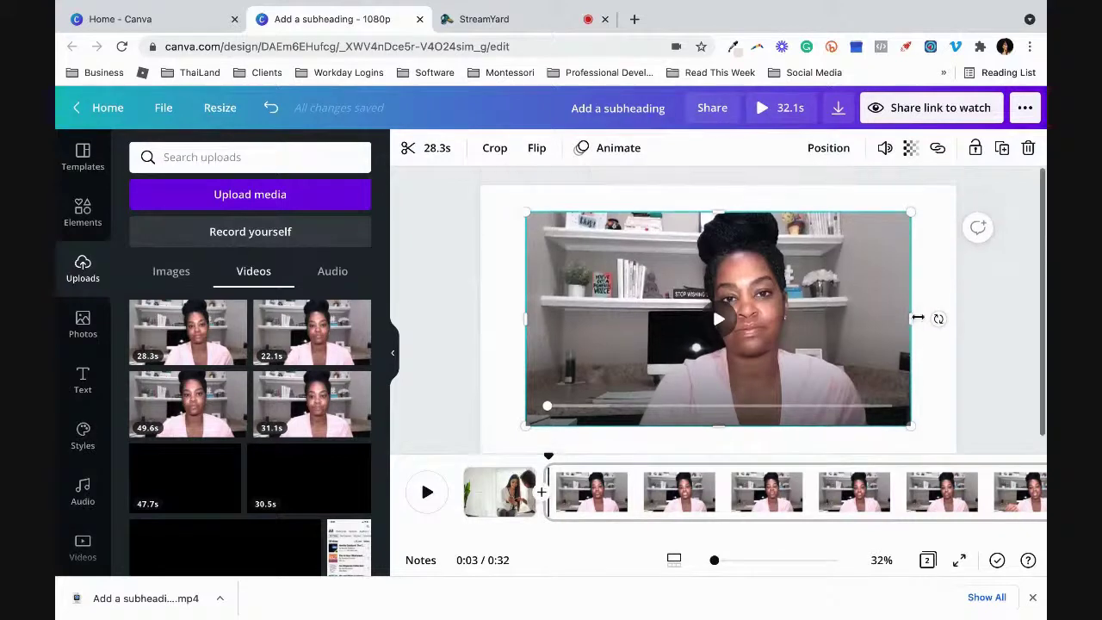
pyautogui.click(543, 491)
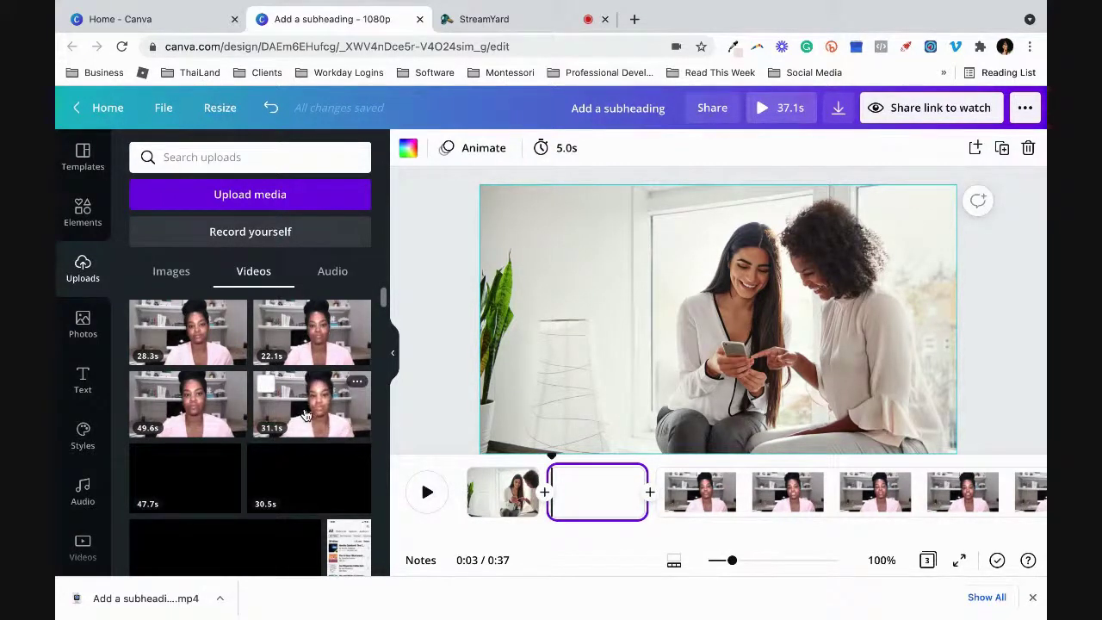
pyautogui.moveTo(302, 413); pyautogui.dragTo(489, 326)
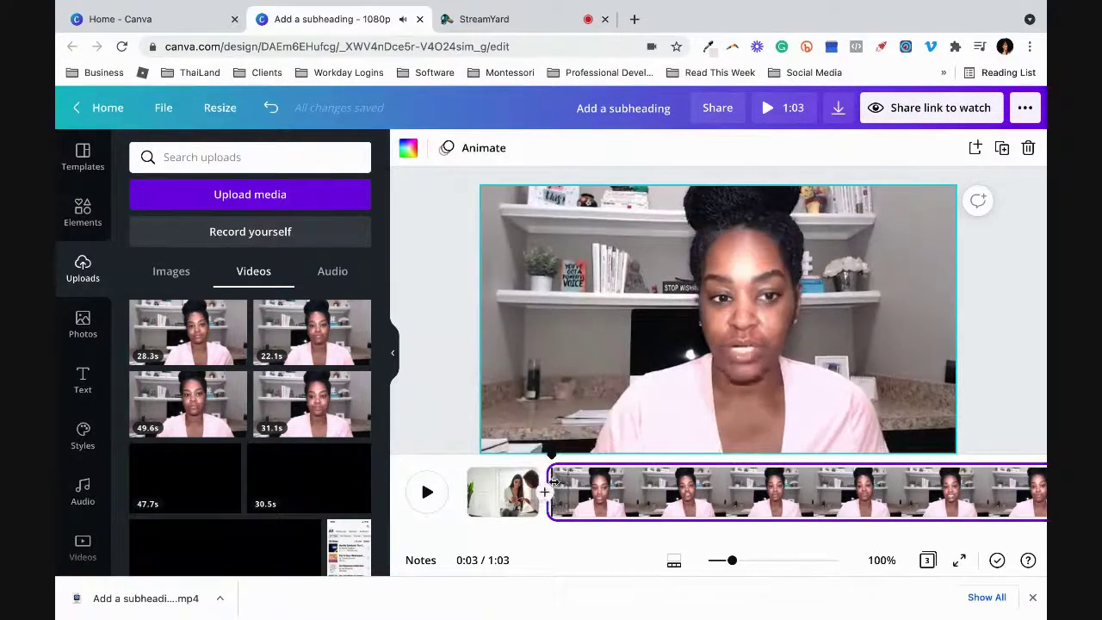
pyautogui.click(833, 281)
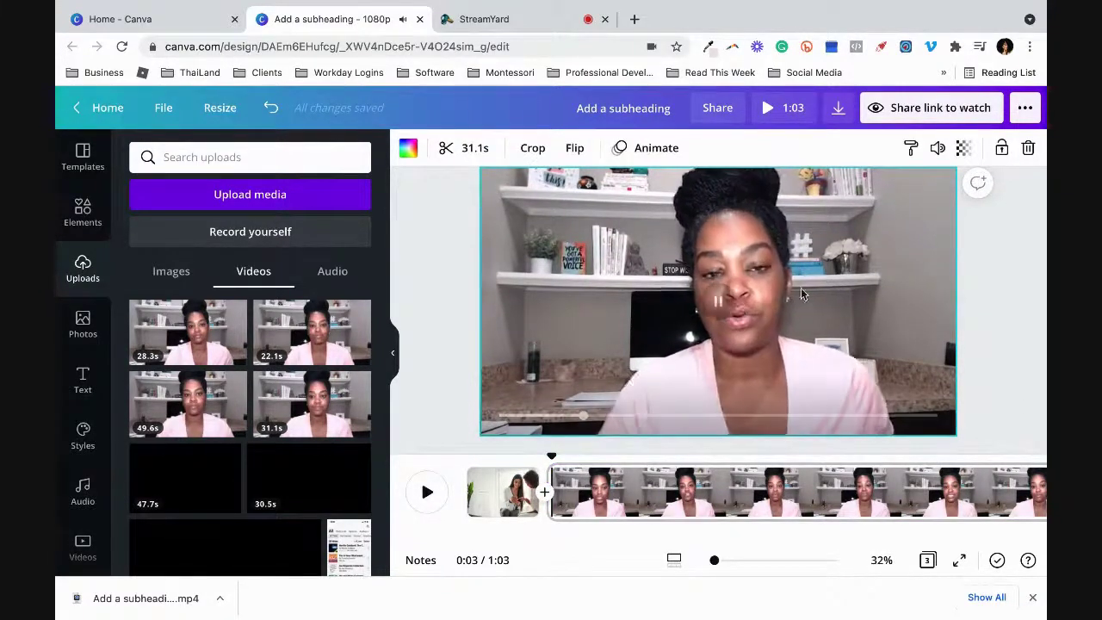
pyautogui.press('Delete')
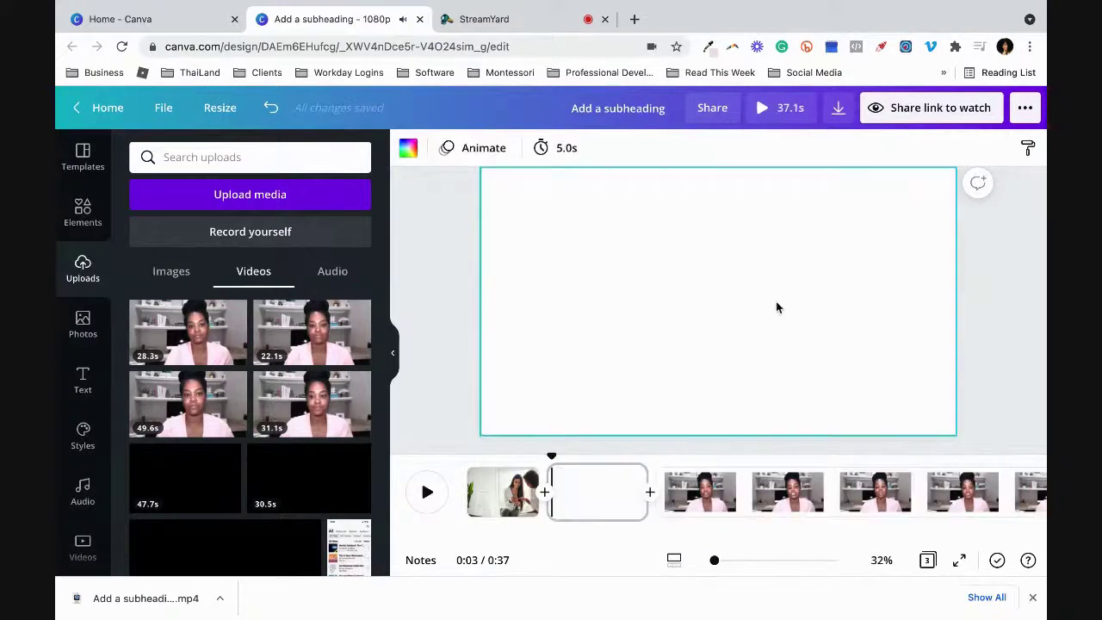
# Step: Place the uploaded 49.6-second webcam clip on the blank page between the photo and the other webcam clip
pyautogui.moveTo(207, 406); pyautogui.dragTo(553, 213)
pyautogui.hscroll(10, 624, 502)
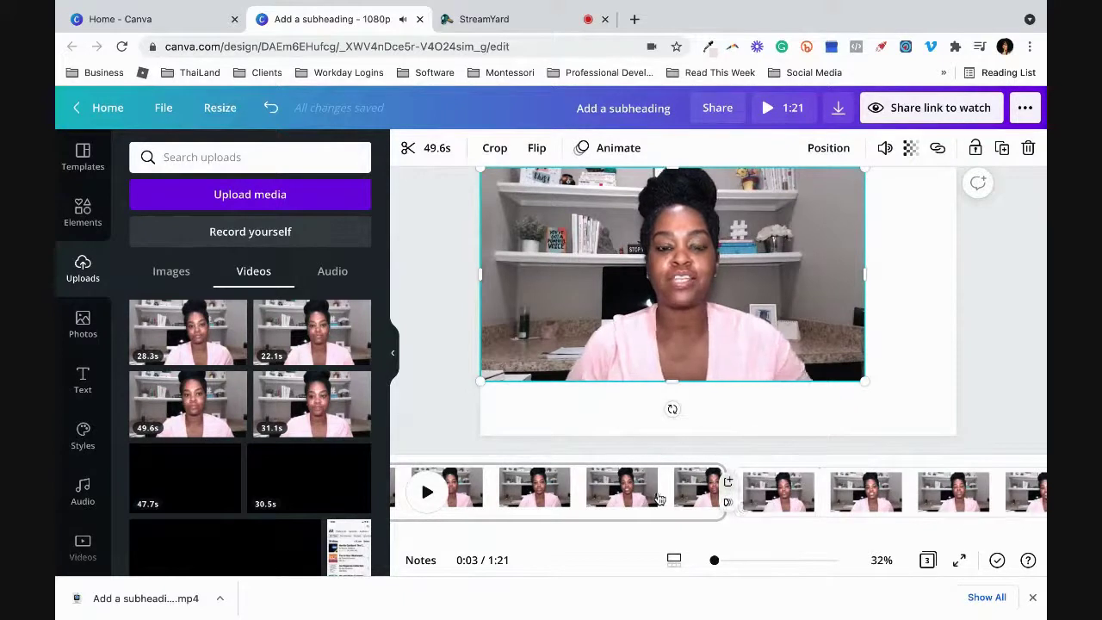
# Step: Insert a blank page after the 49.6-second webcam clip and place the 22.1-second clip on it
pyautogui.click(728, 484)
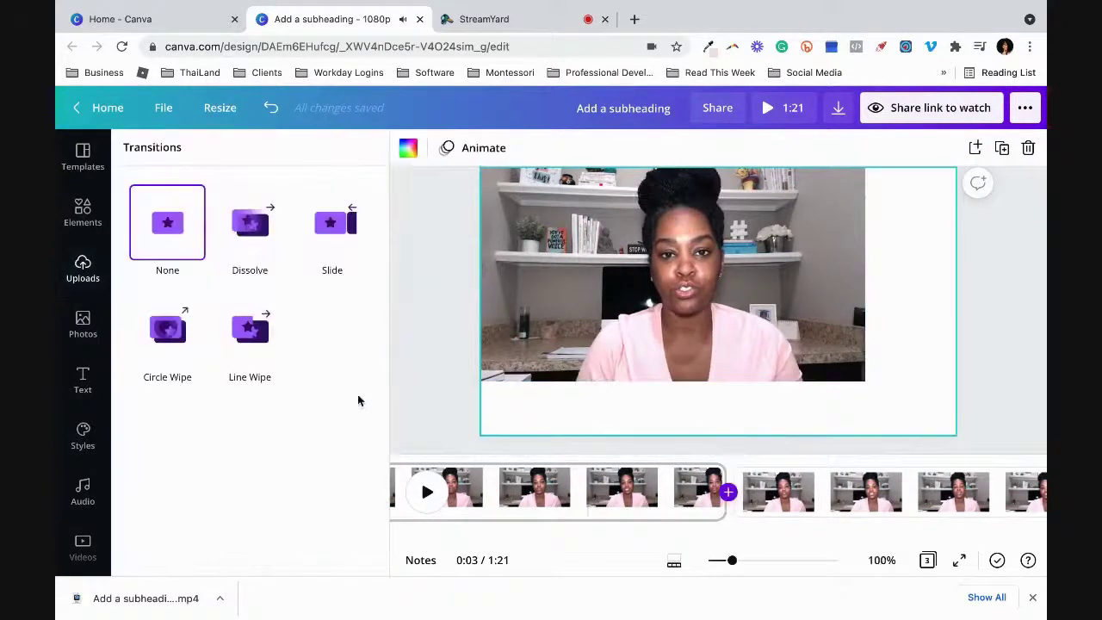
pyautogui.click(728, 487)
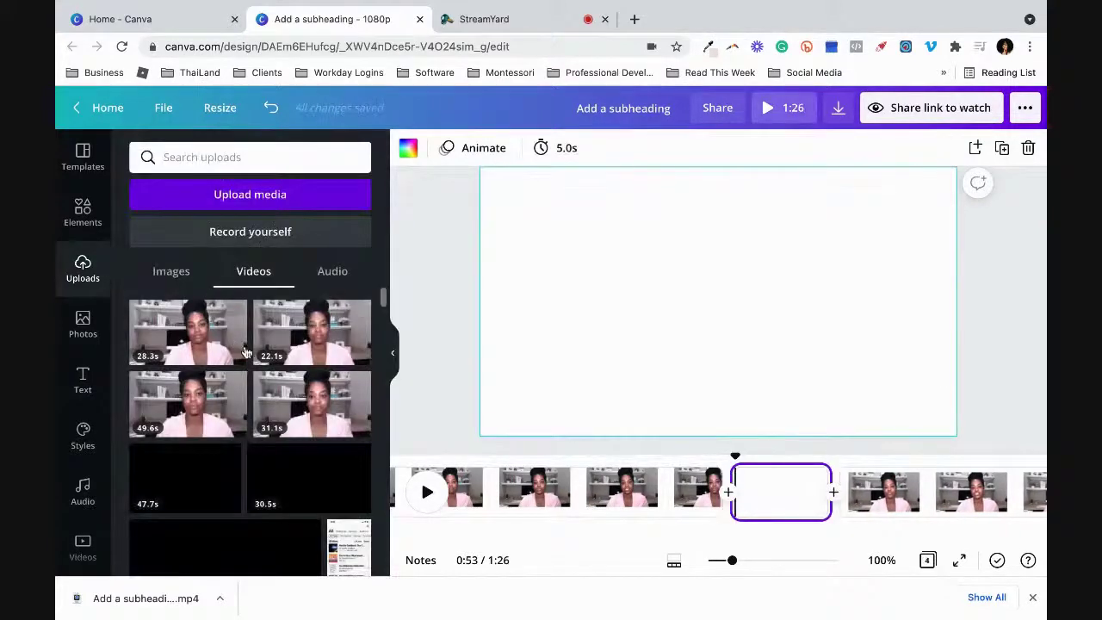
pyautogui.moveTo(311, 331); pyautogui.dragTo(562, 213)
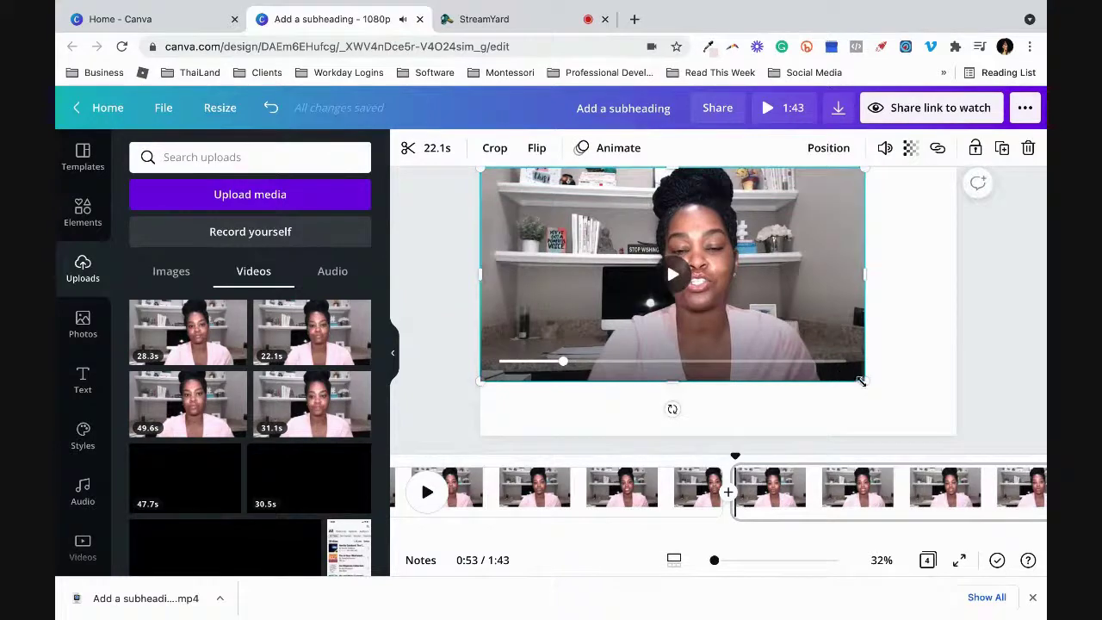
# Step: Enlarge the 22.1-second and 49.6-second webcam clips to about 1,920 by 1,070 so each spans its page's width
pyautogui.moveTo(860, 380); pyautogui.dragTo(948, 439)
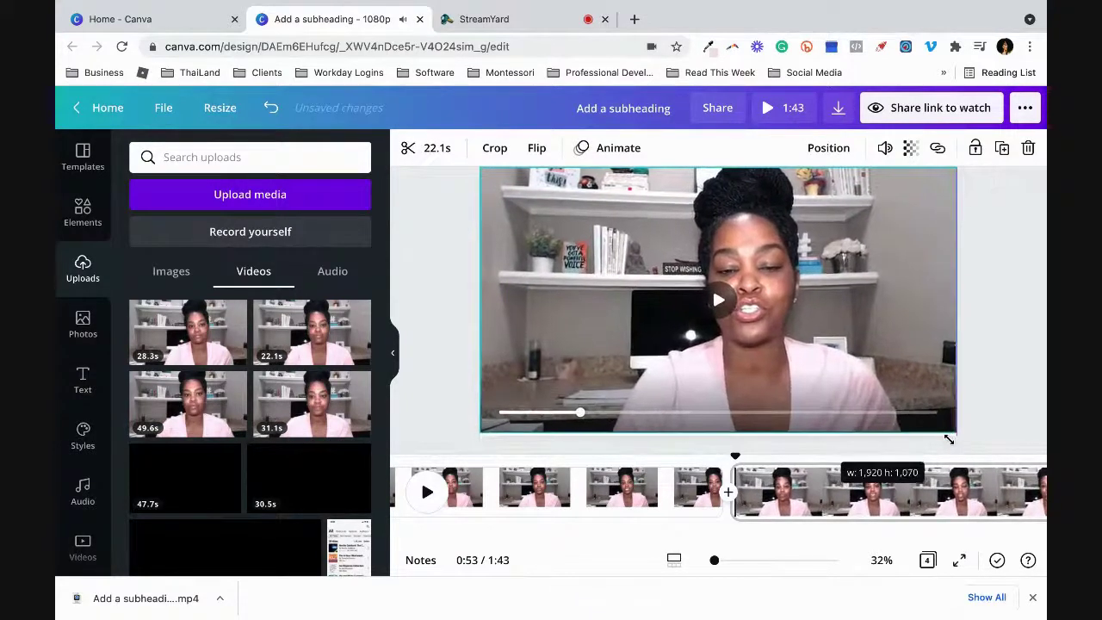
pyautogui.click(538, 490)
pyautogui.click(535, 489)
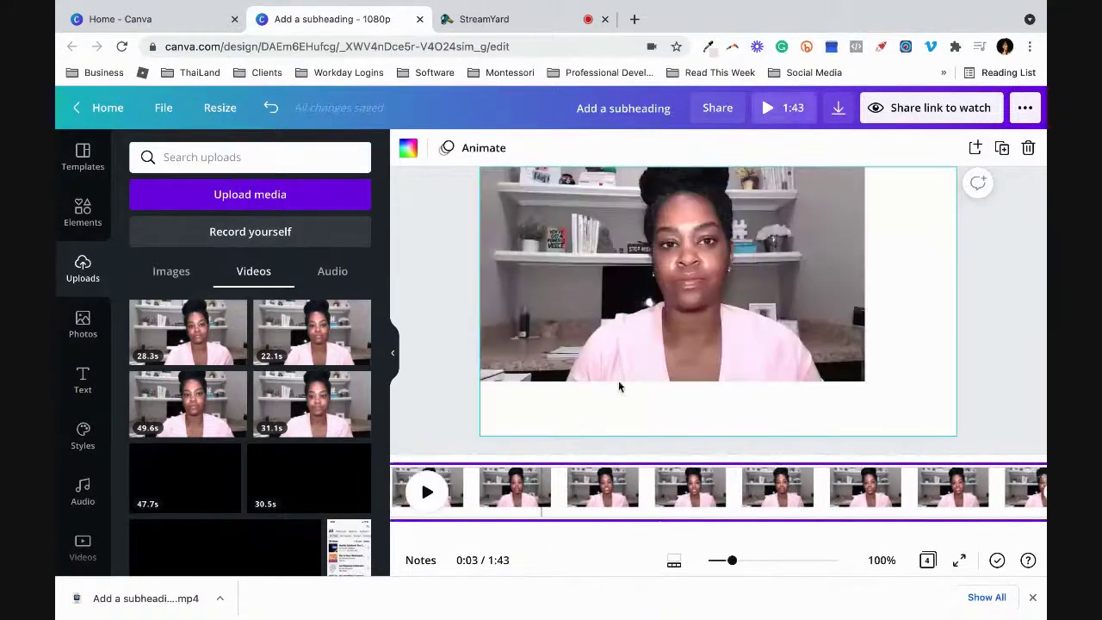
pyautogui.click(853, 373)
pyautogui.moveTo(865, 381); pyautogui.dragTo(947, 433)
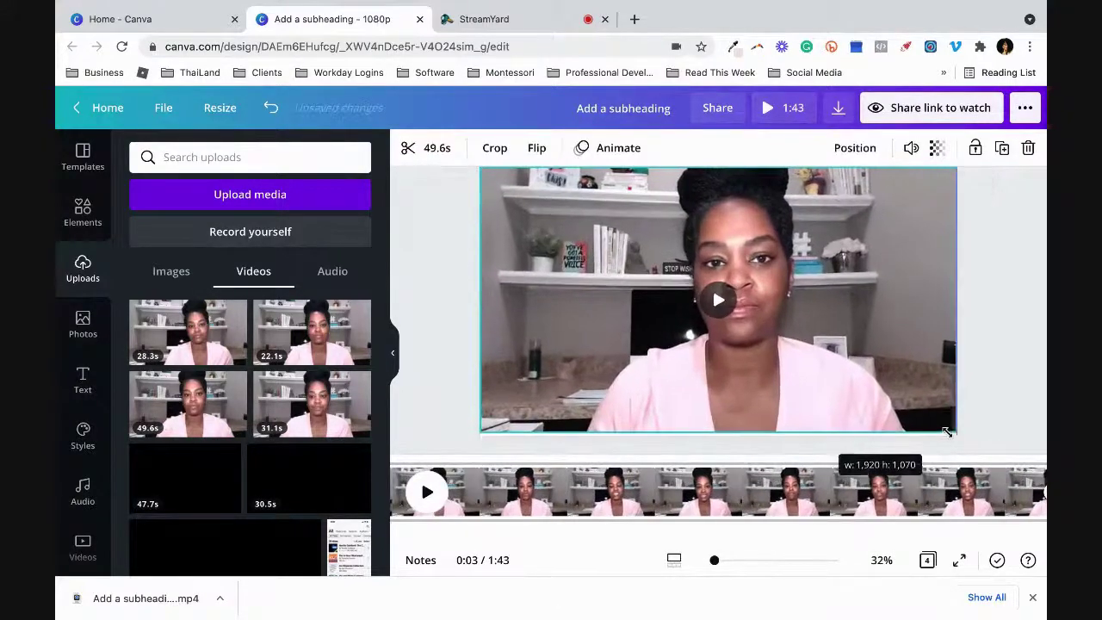
# Step: Align the 28.3-second webcam clip with its page's upper-left corner and enlarge it to cover the whole page
pyautogui.click(559, 503)
pyautogui.hscroll(10, 564, 504)
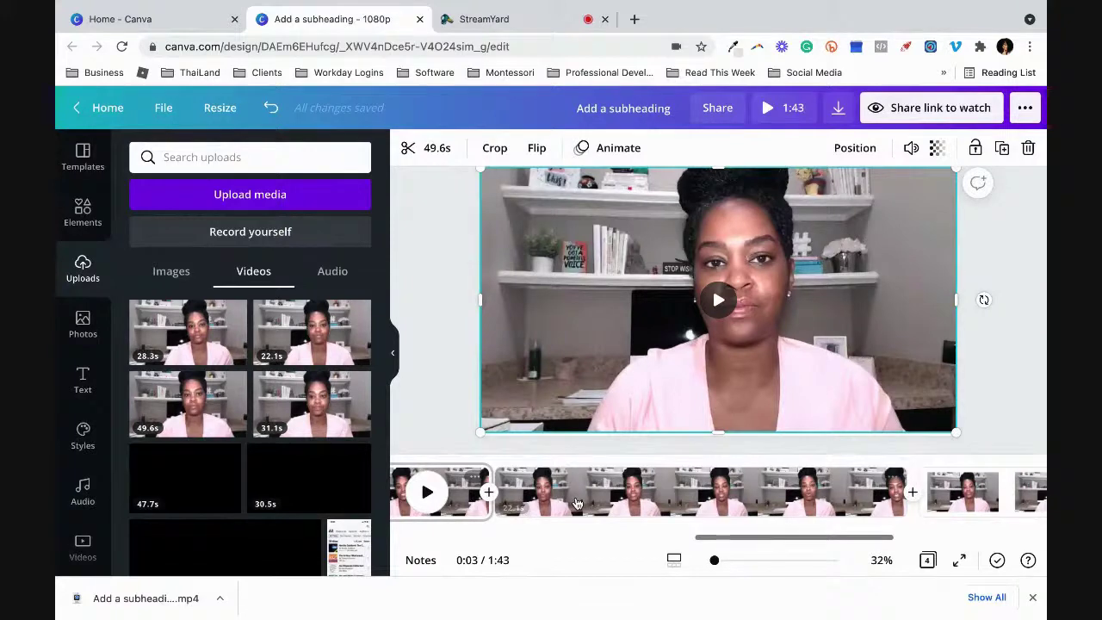
pyautogui.click(577, 504)
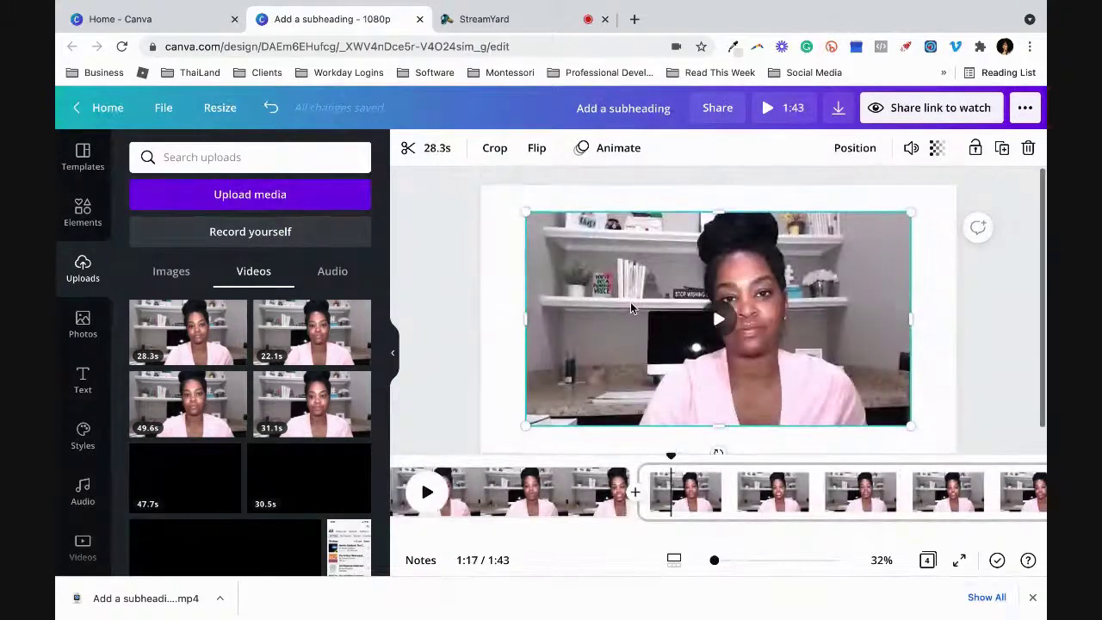
pyautogui.moveTo(632, 306); pyautogui.dragTo(592, 285)
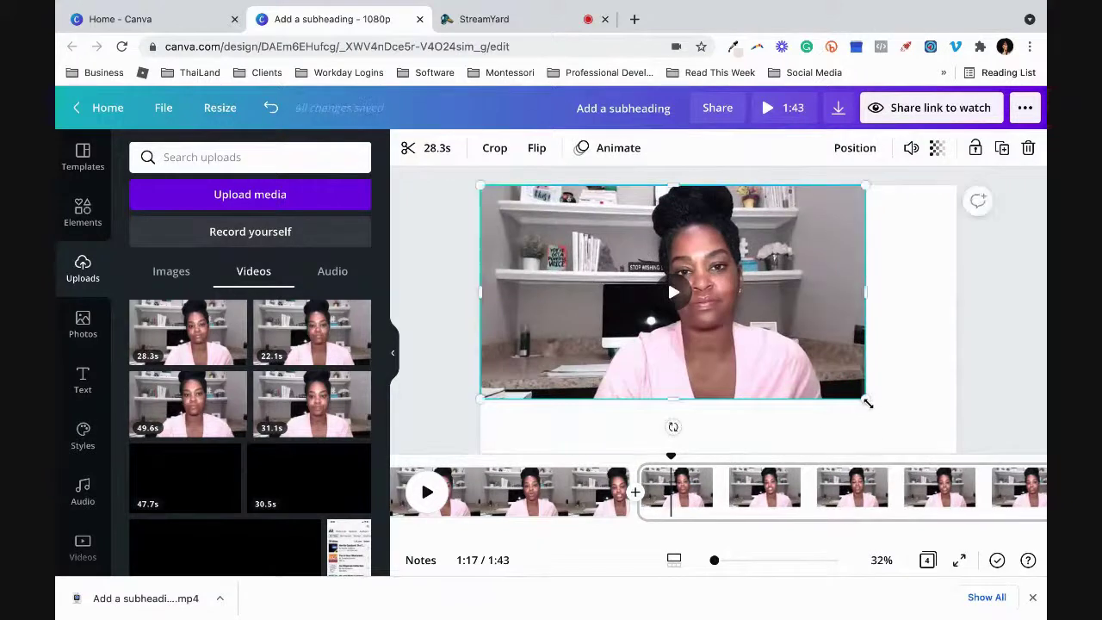
pyautogui.moveTo(936, 448); pyautogui.dragTo(948, 457)
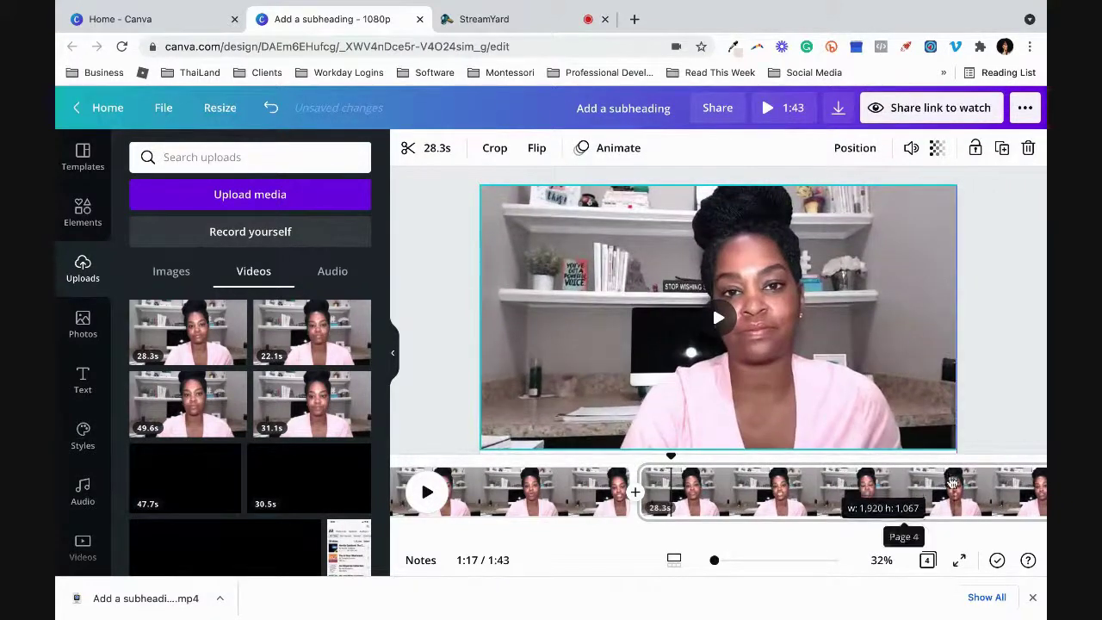
pyautogui.moveTo(896, 403); pyautogui.dragTo(887, 402)
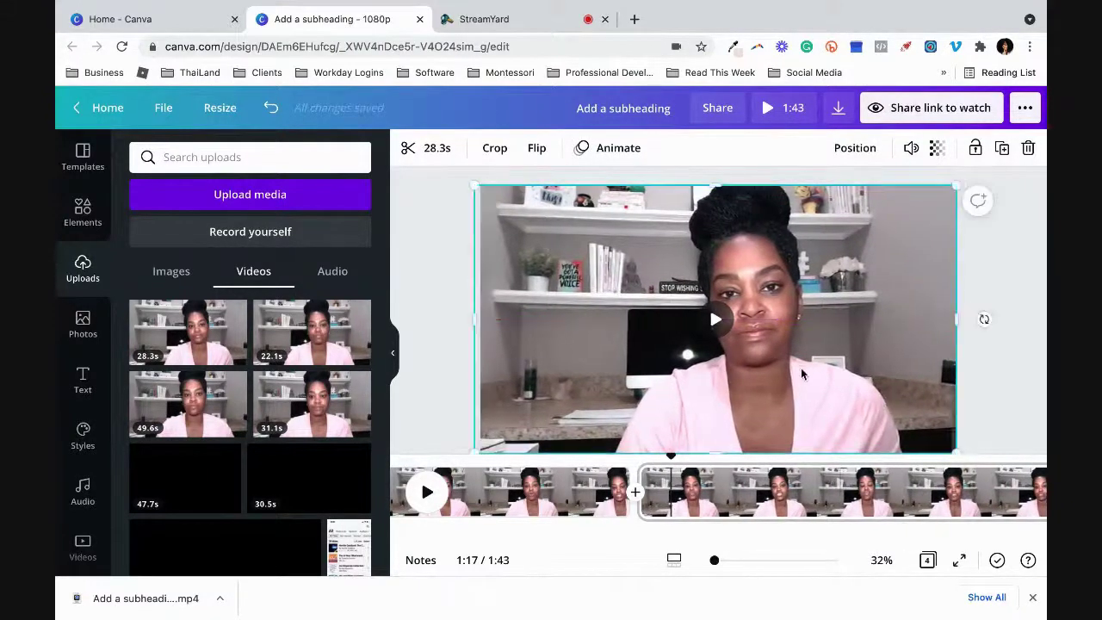
# Step: Insert a page between the 49.6-second and 22.1-second clips and fill it with the tablet photo from the Ethnic Biz Women folder
pyautogui.hscroll(-10, 510, 500)
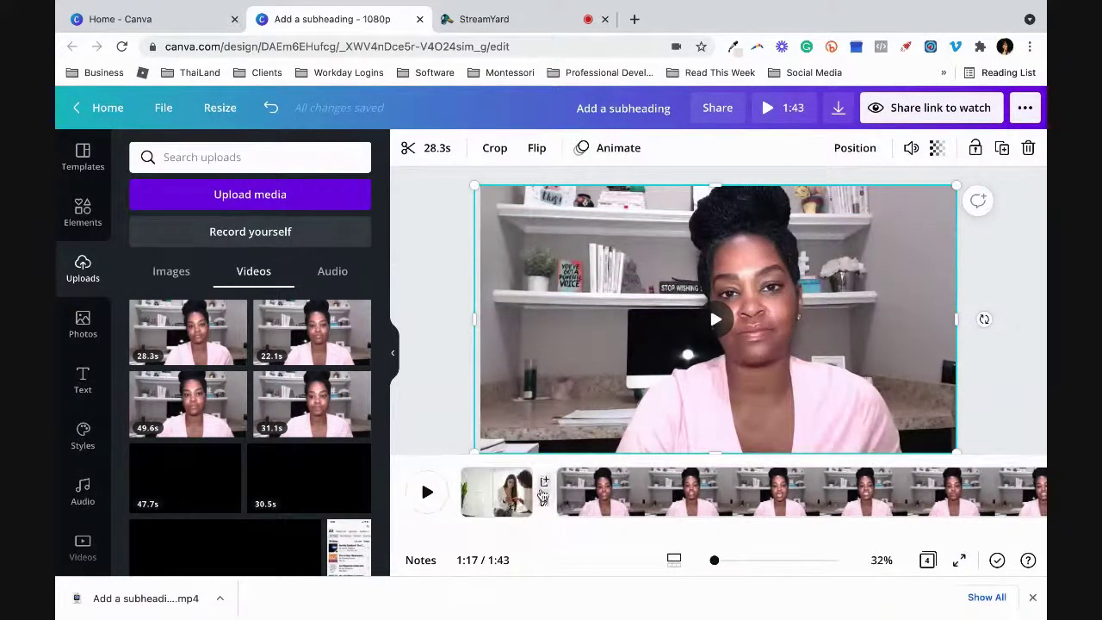
pyautogui.hscroll(5, 541, 495)
pyautogui.hscroll(5, 542, 495)
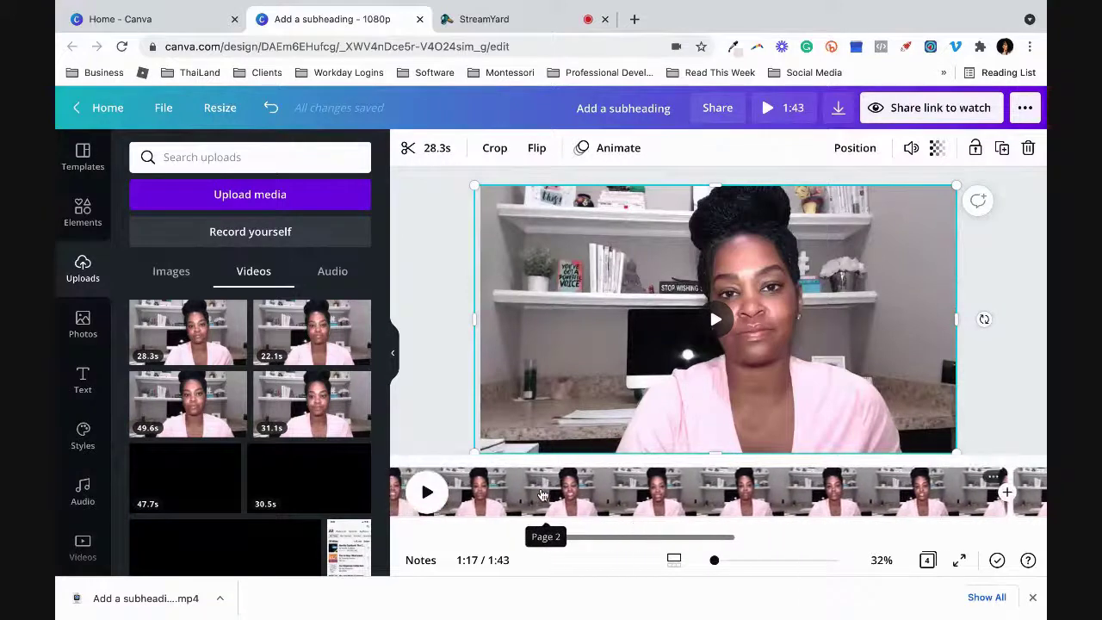
pyautogui.hscroll(4, 542, 495)
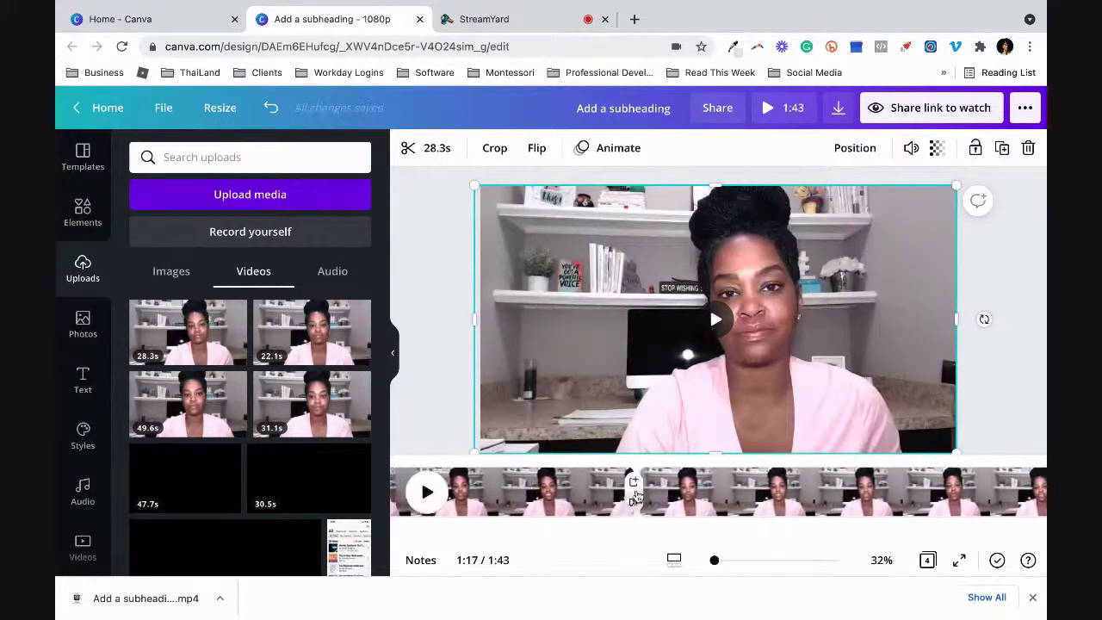
pyautogui.click(635, 492)
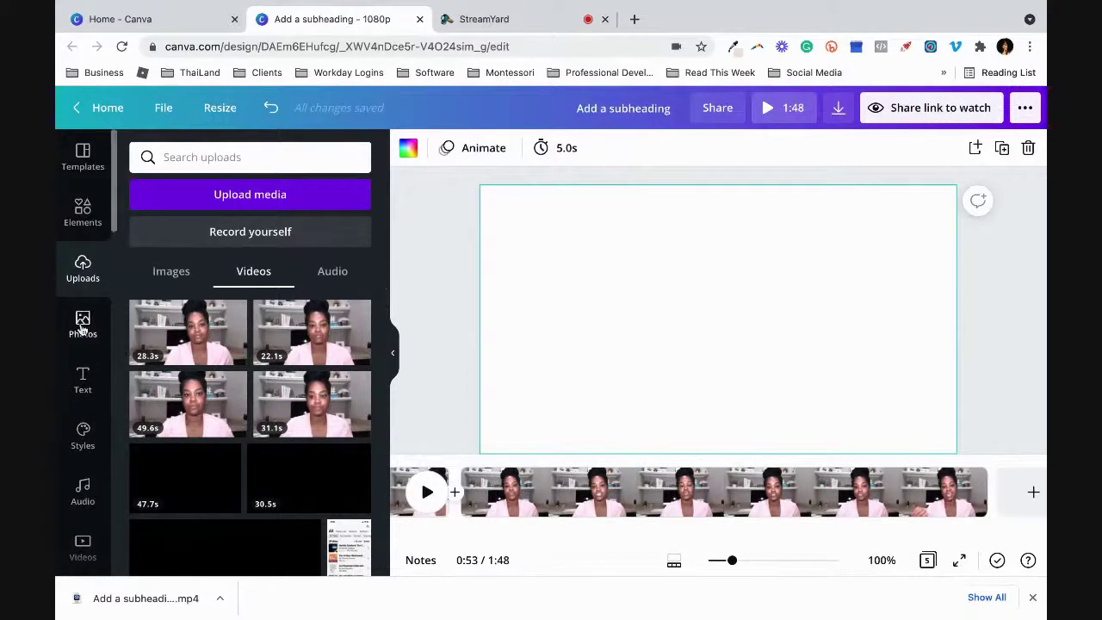
pyautogui.scroll(-7, 82, 328)
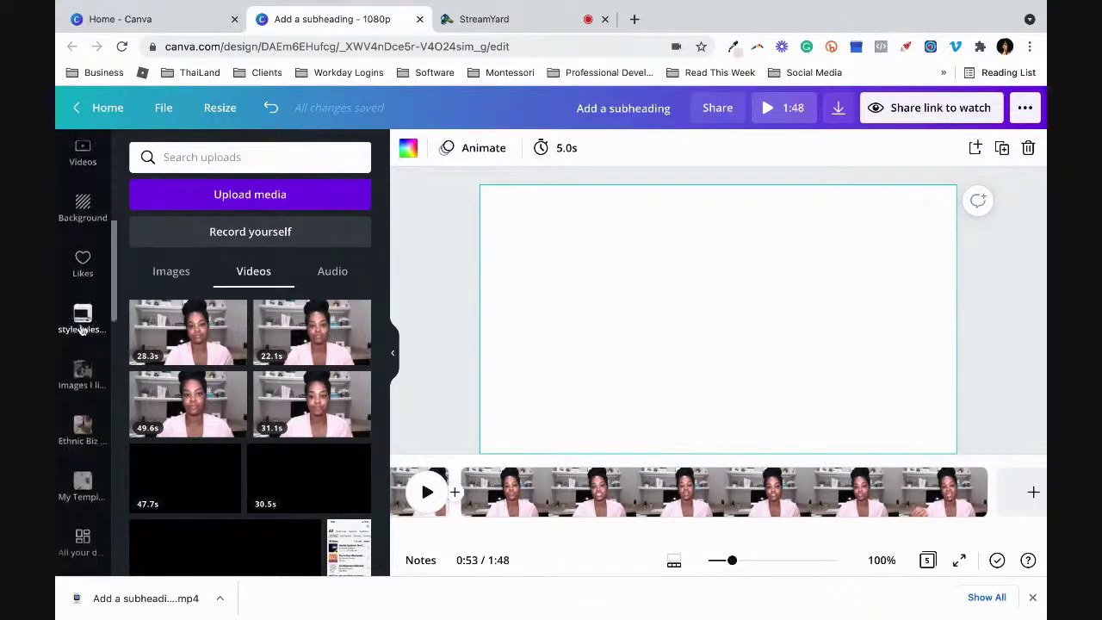
pyautogui.scroll(-4, 82, 330)
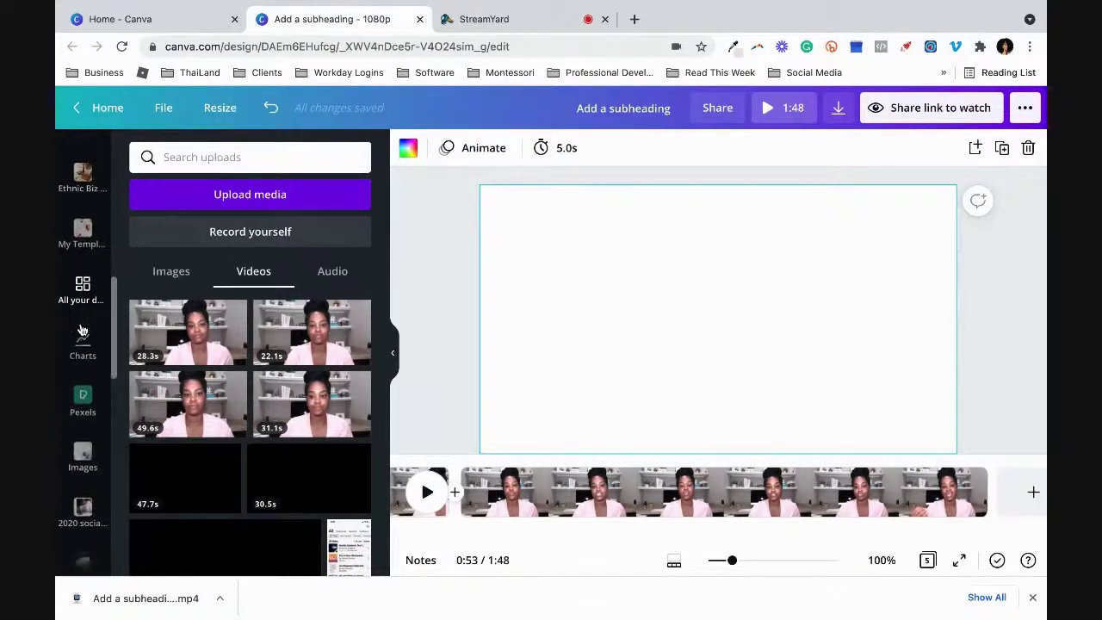
pyautogui.click(84, 161)
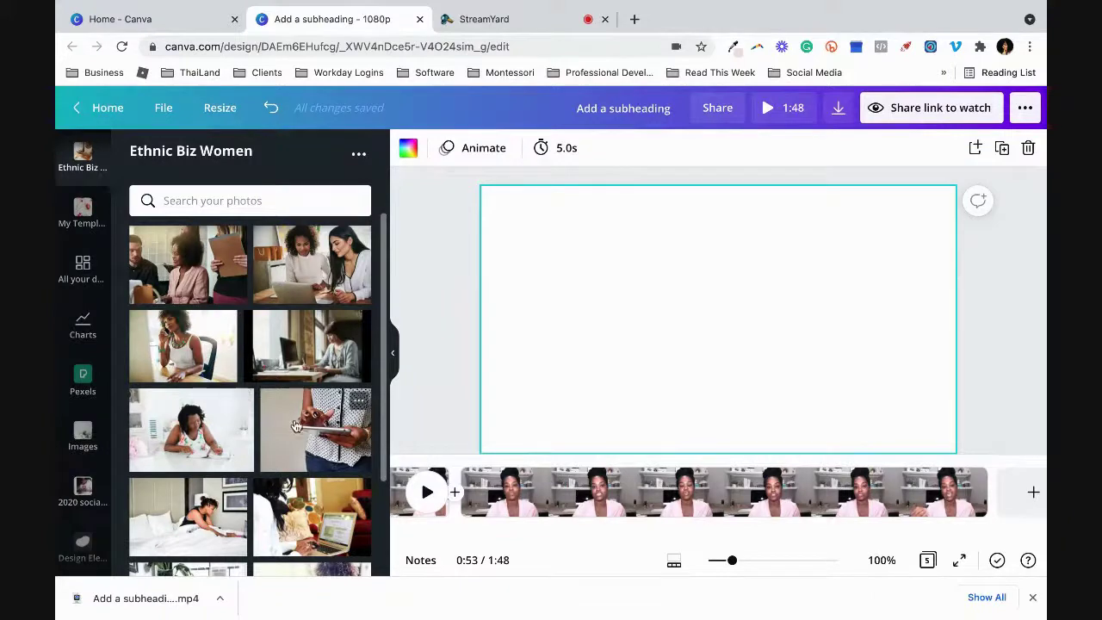
pyautogui.moveTo(293, 433); pyautogui.dragTo(490, 327)
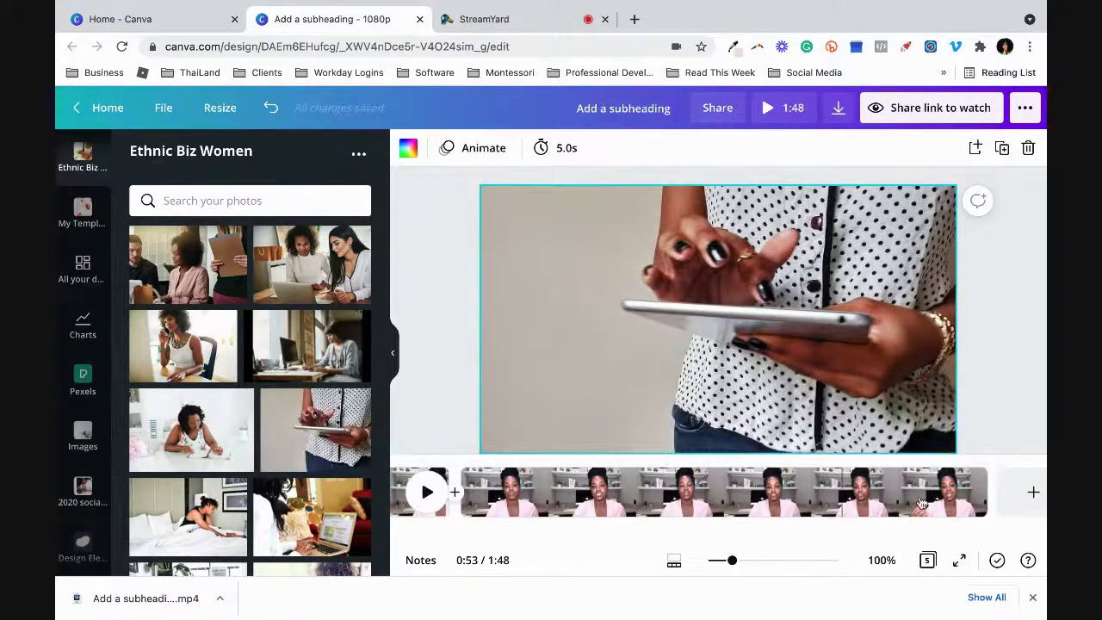
# Step: Insert a page before the 28.3-second clip and fill it with the photo of the woman talking on the phone
pyautogui.hscroll(-5, 916, 506)
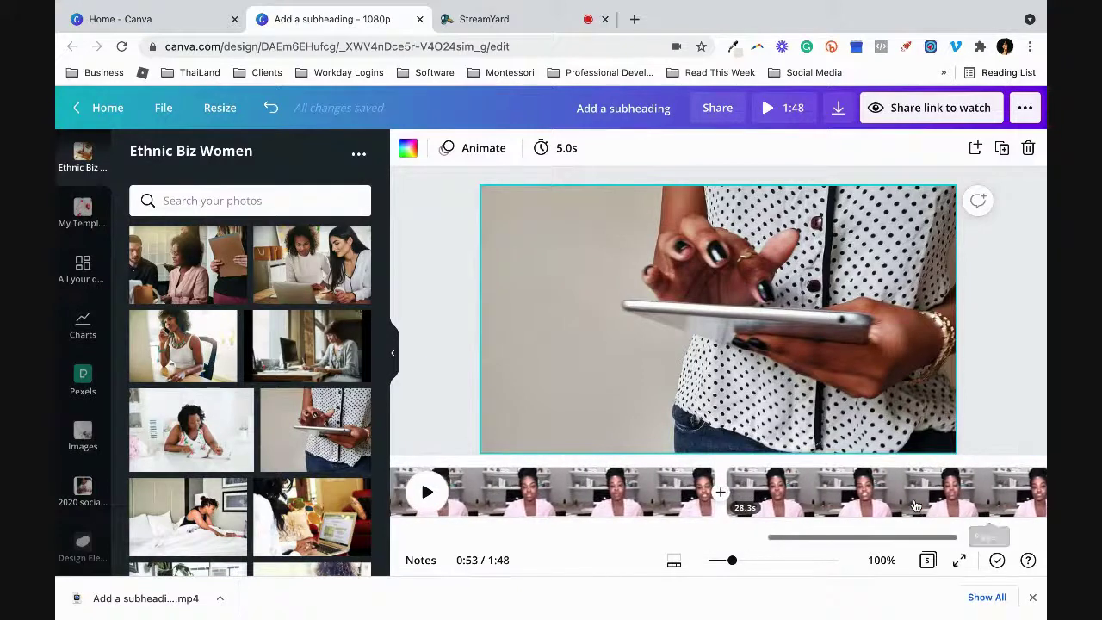
pyautogui.hscroll(10, 844, 496)
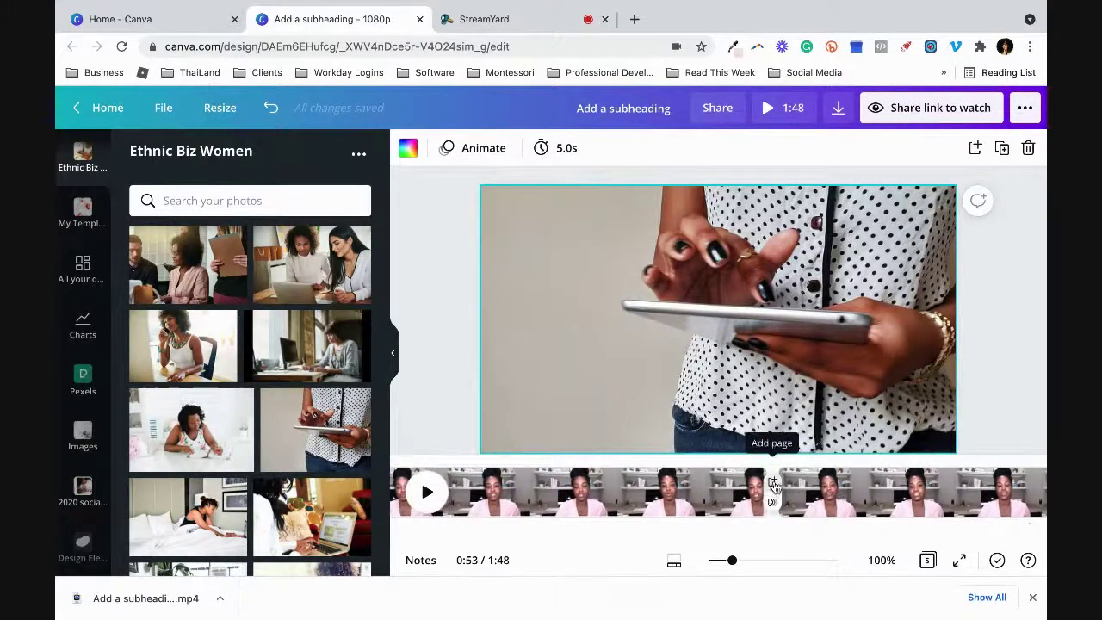
pyautogui.click(772, 493)
pyautogui.scroll(-4, 256, 434)
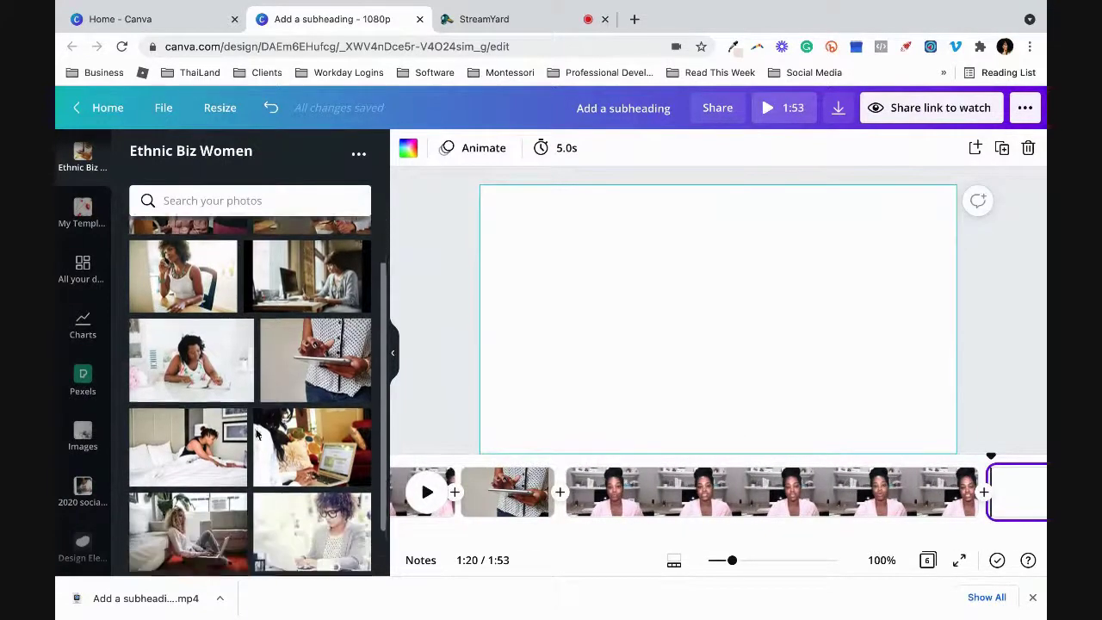
pyautogui.scroll(4, 255, 435)
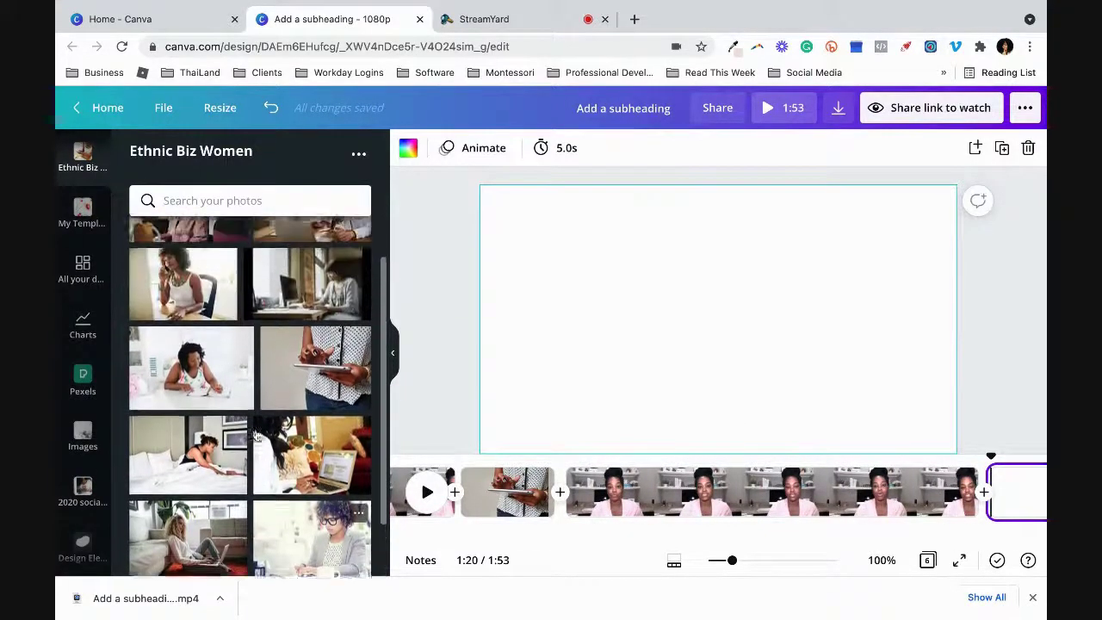
pyautogui.moveTo(202, 382); pyautogui.dragTo(490, 356)
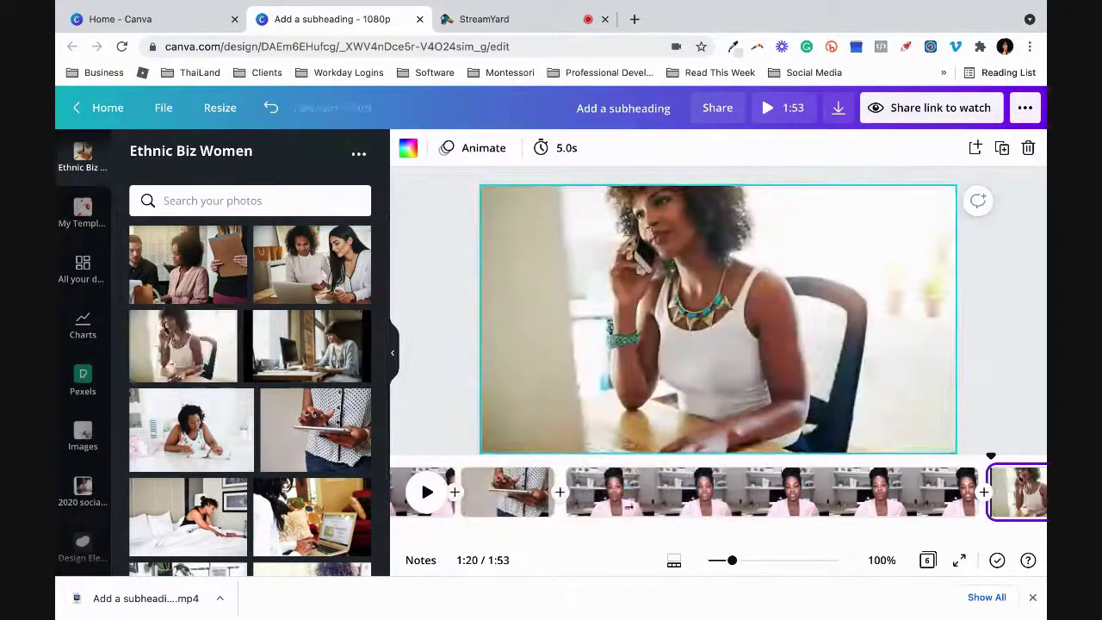
# Step: Add a page at the end of the video and fill it with the photo of the woman using a laptop
pyautogui.hscroll(3, 663, 493)
pyautogui.hscroll(3, 663, 493)
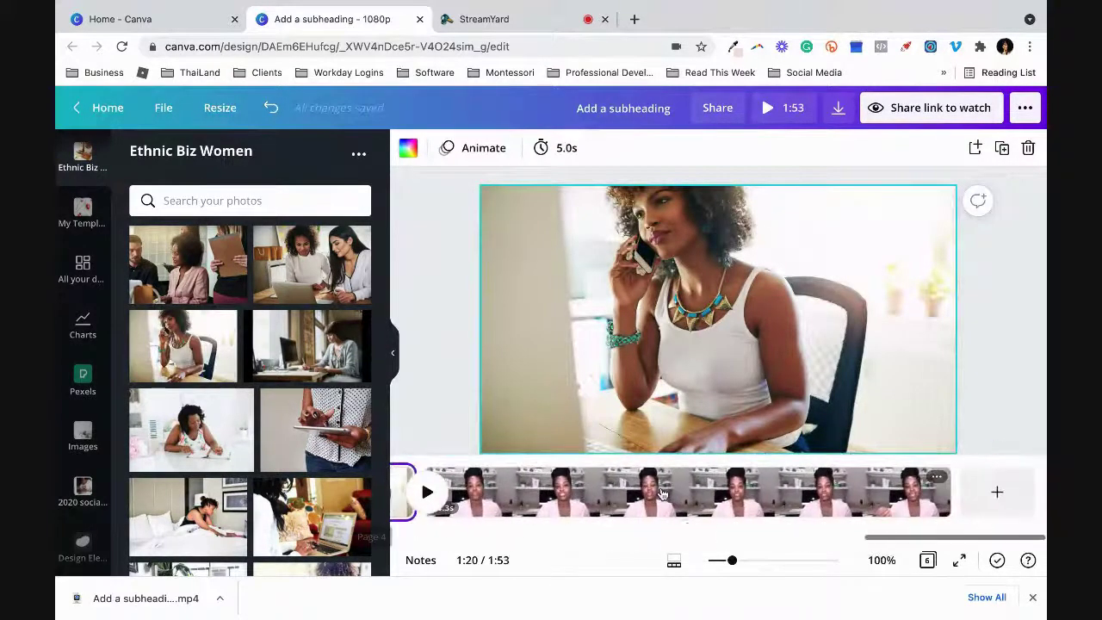
pyautogui.click(997, 492)
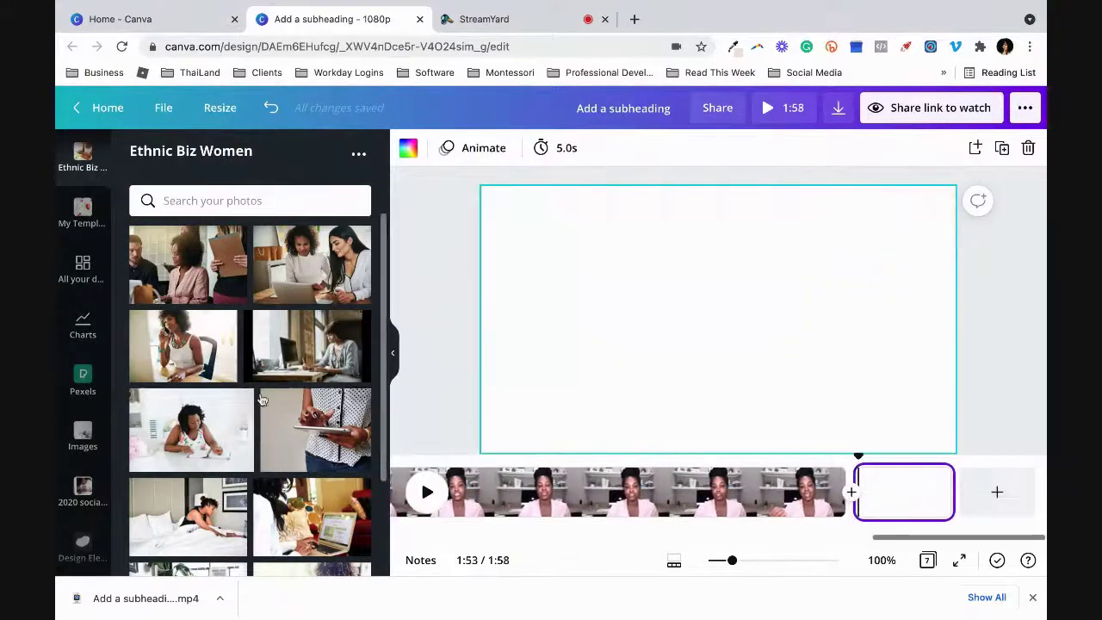
pyautogui.scroll(-3, 245, 389)
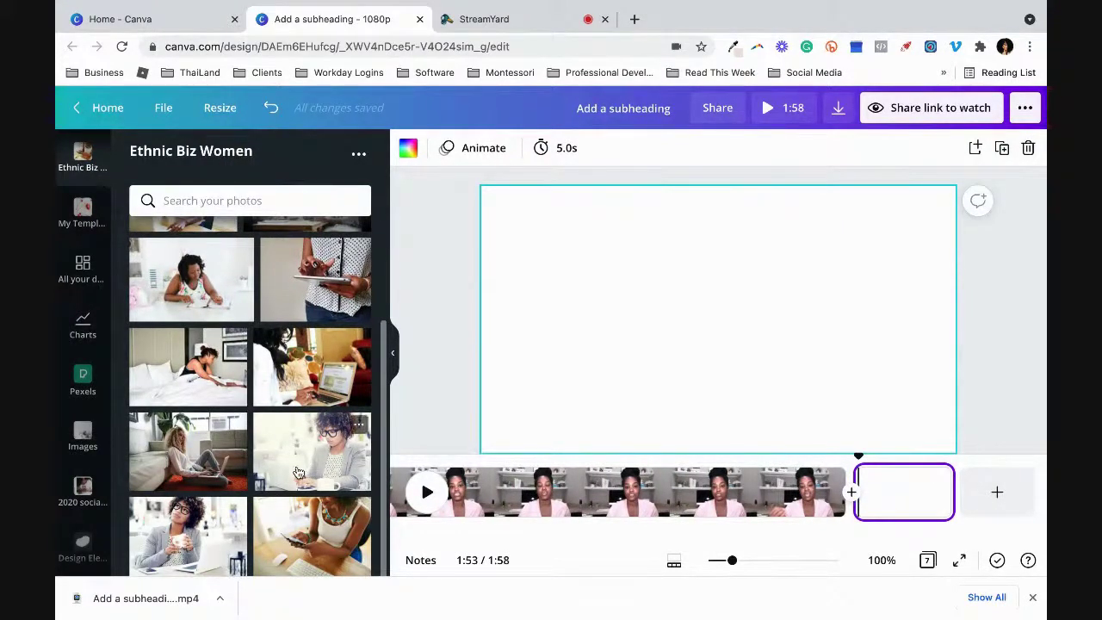
pyautogui.moveTo(288, 385); pyautogui.dragTo(495, 368)
# Step: Add a square shape from the elements library to the first page, over the left part of the two-women photo
pyautogui.hscroll(-10, 595, 491)
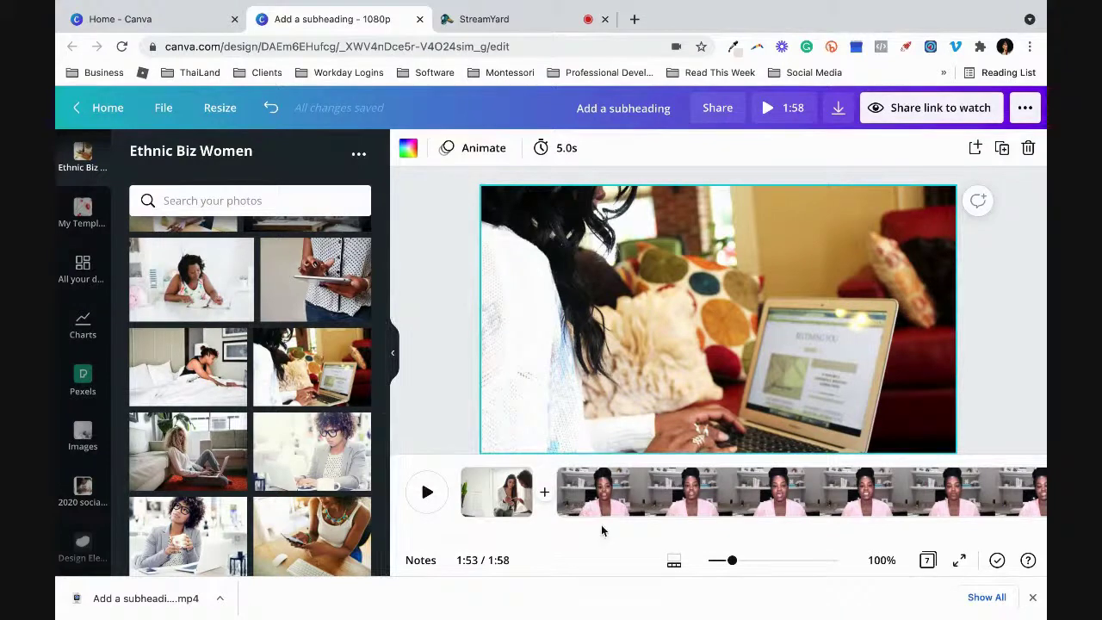
pyautogui.click(495, 506)
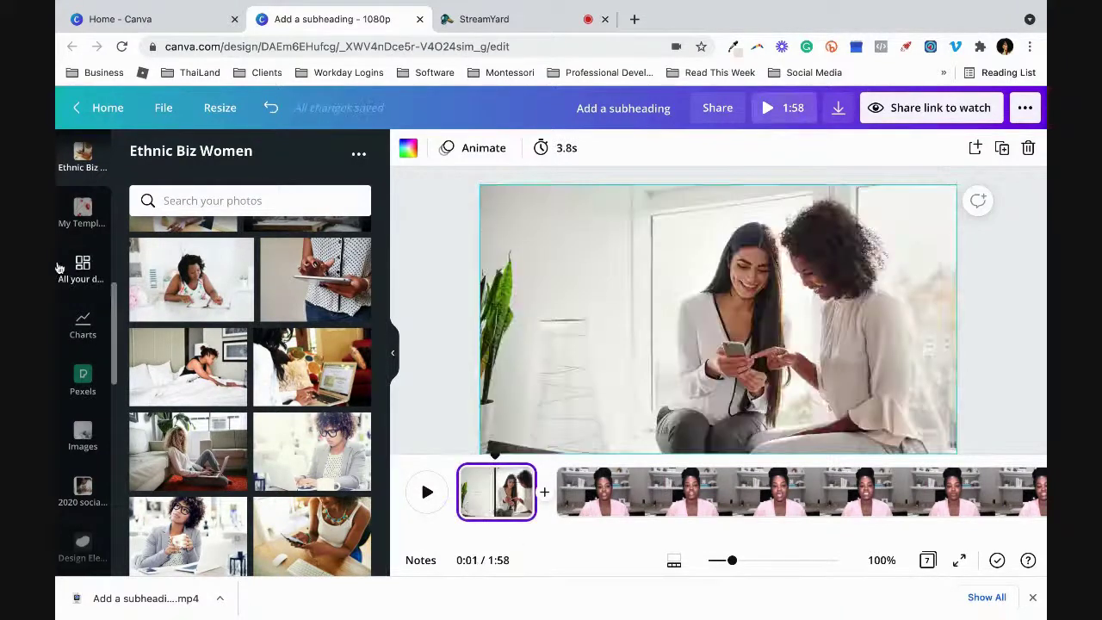
pyautogui.click(83, 274)
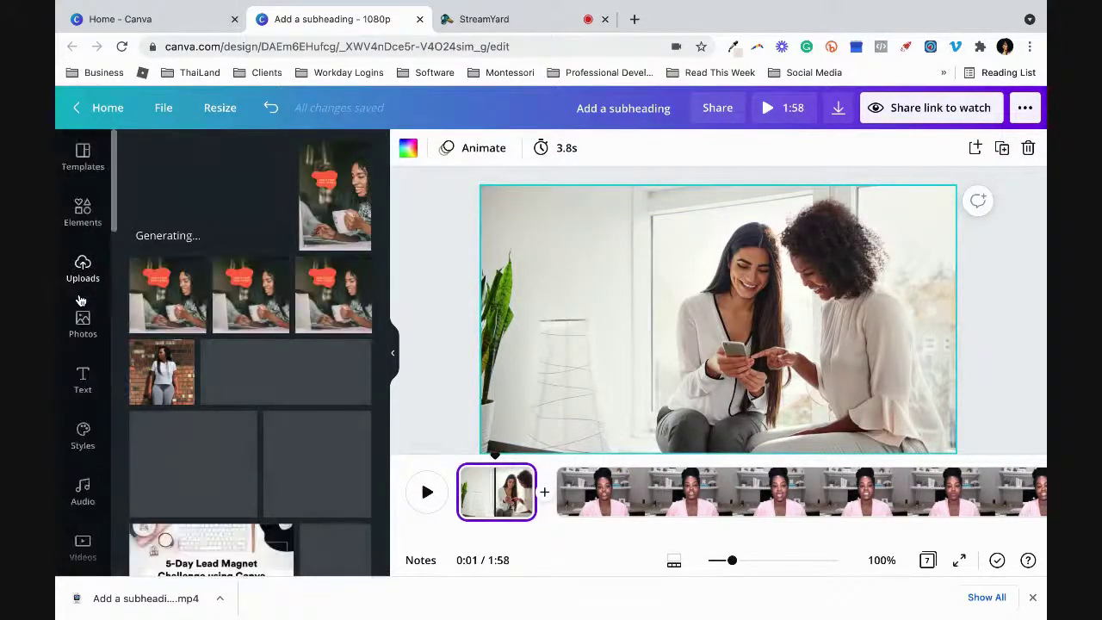
pyautogui.click(82, 207)
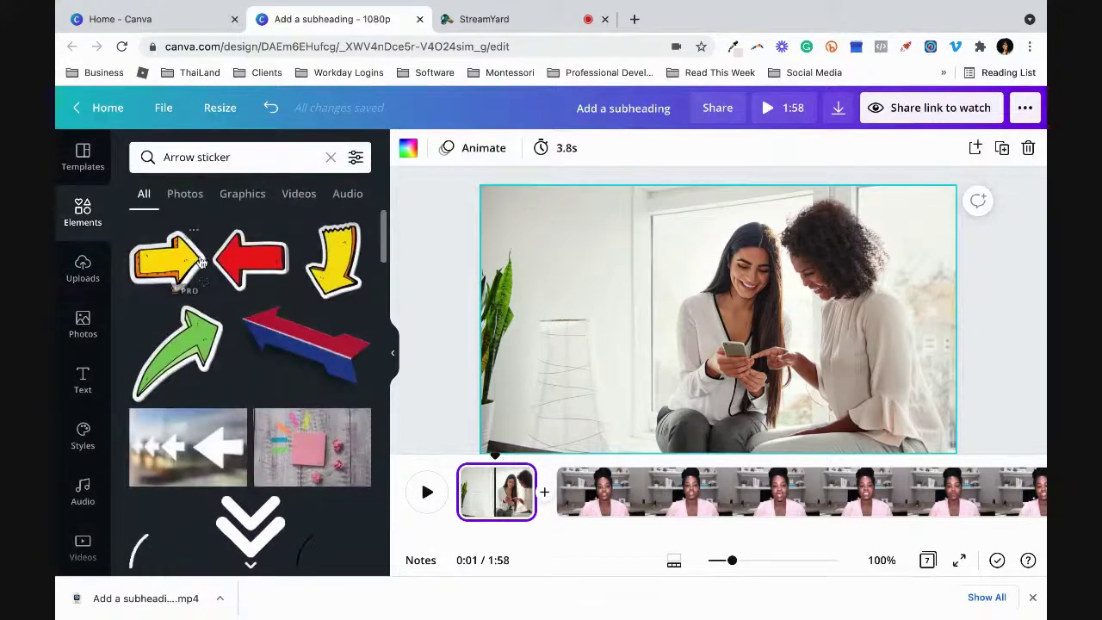
pyautogui.click(331, 157)
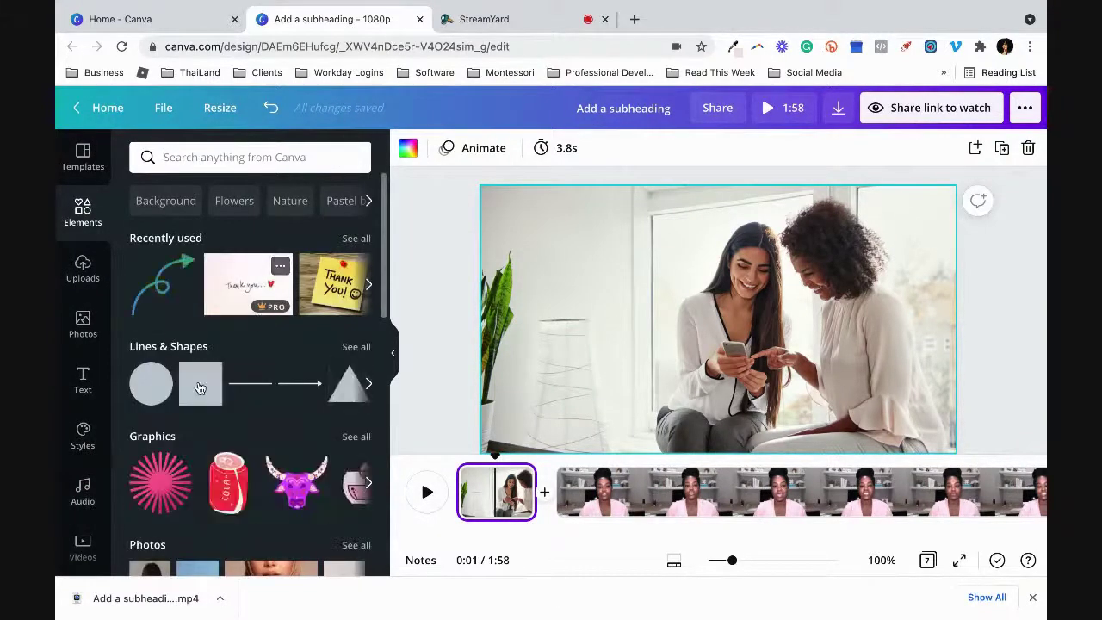
pyautogui.click(199, 388)
pyautogui.moveTo(734, 331); pyautogui.dragTo(583, 320)
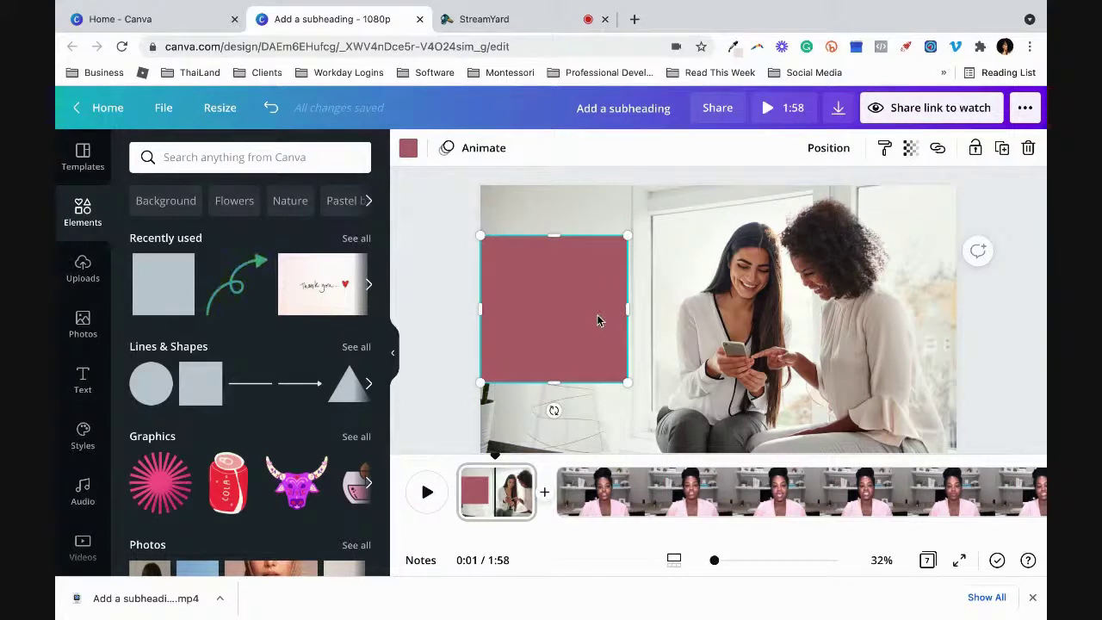
# Step: Widen the square across the full page and position it over the lower half of the two-women photo
pyautogui.moveTo(657, 311); pyautogui.dragTo(649, 310)
pyautogui.moveTo(612, 354); pyautogui.dragTo(954, 383)
pyautogui.moveTo(847, 365); pyautogui.dragTo(849, 385)
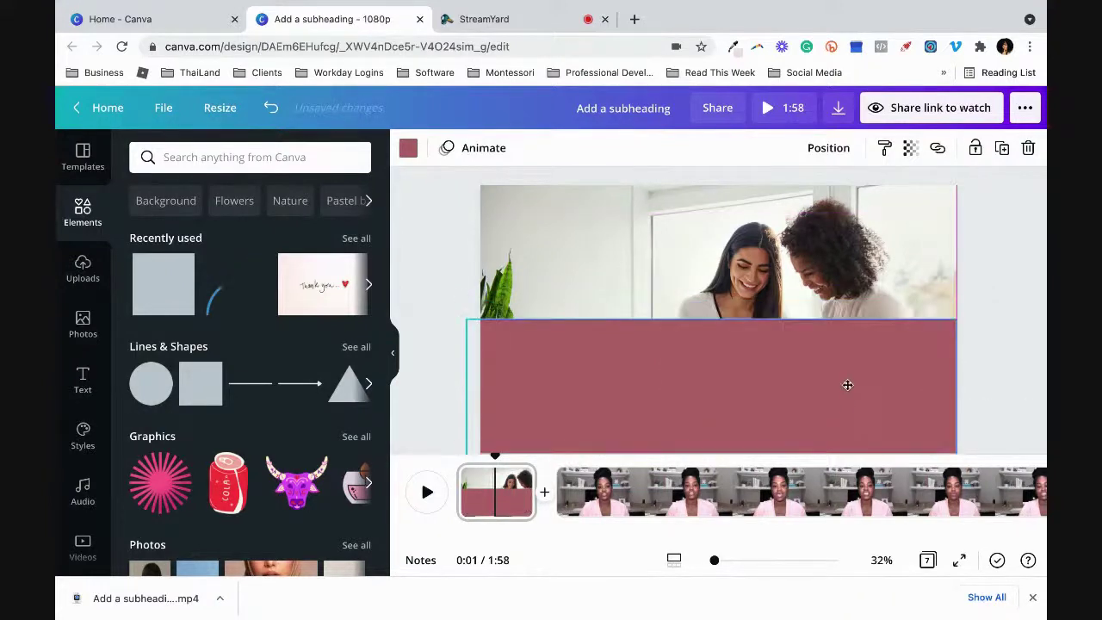
pyautogui.click(823, 287)
pyautogui.scroll(-1, 759, 251)
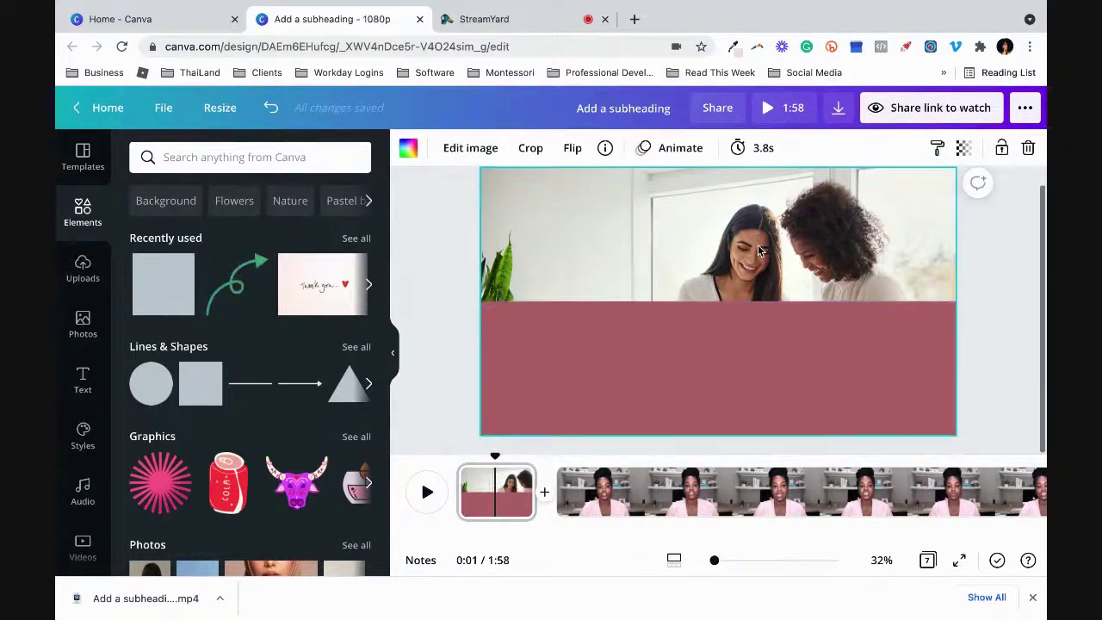
# Step: Reduce the rectangle's height to about 400 by lowering its upper edge, and shift the cropped two-women photo slightly upward
pyautogui.press('Tab')
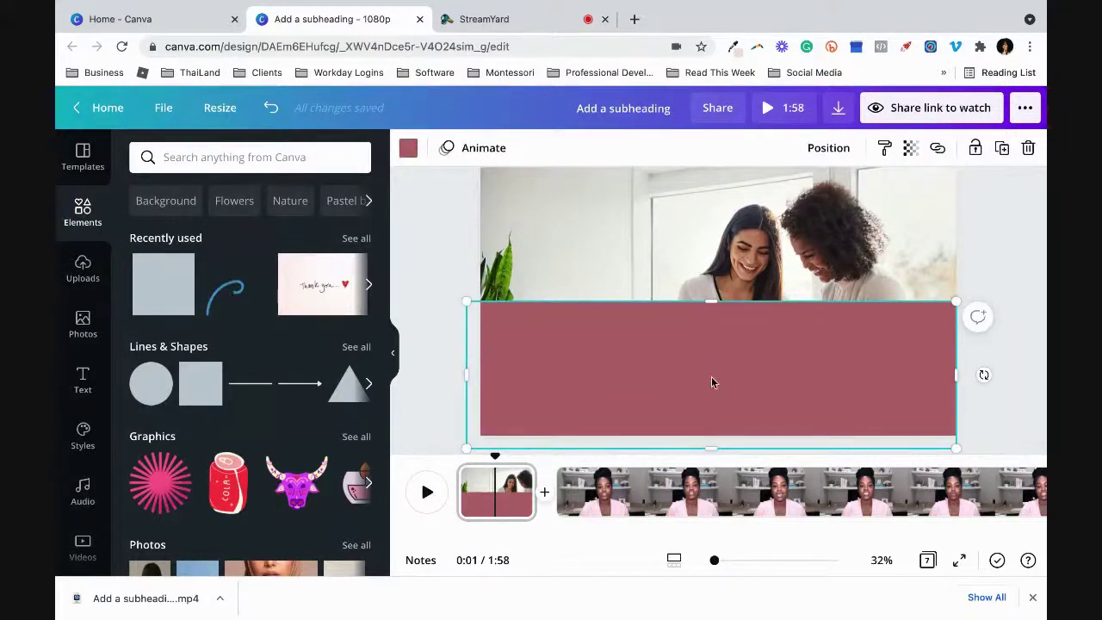
pyautogui.moveTo(706, 352); pyautogui.dragTo(706, 348)
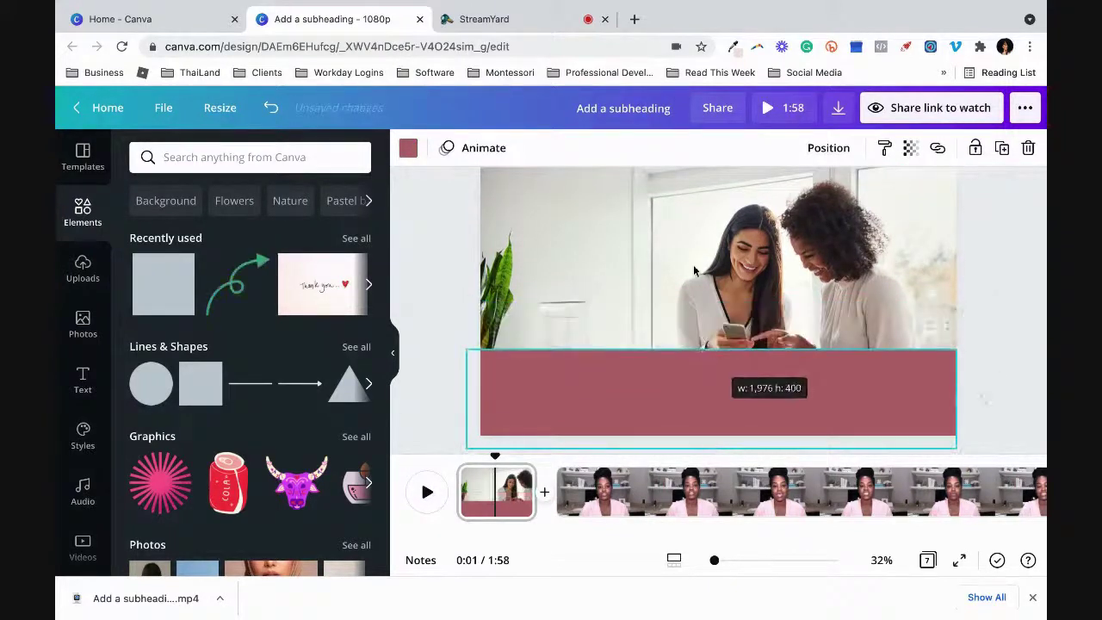
pyautogui.click(694, 271)
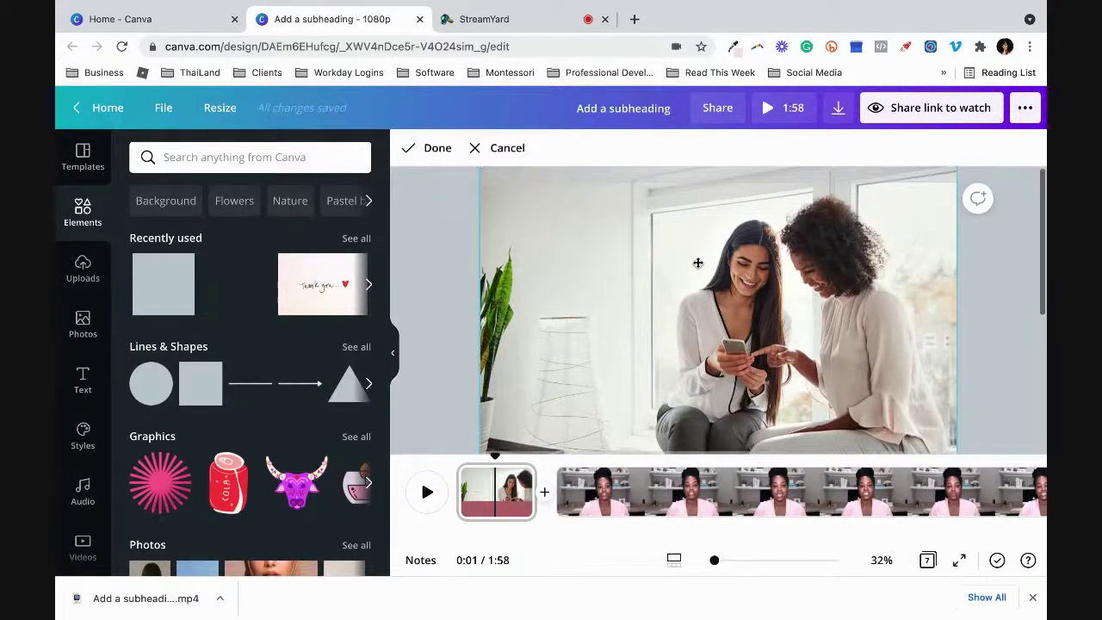
pyautogui.click(429, 274)
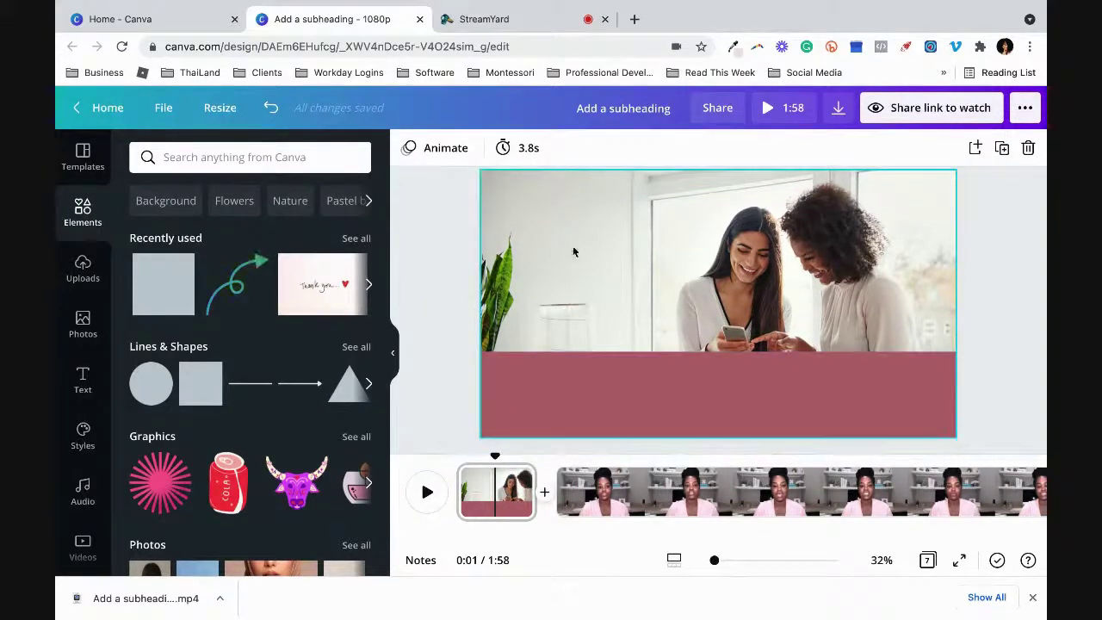
pyautogui.click(598, 246)
pyautogui.click(531, 148)
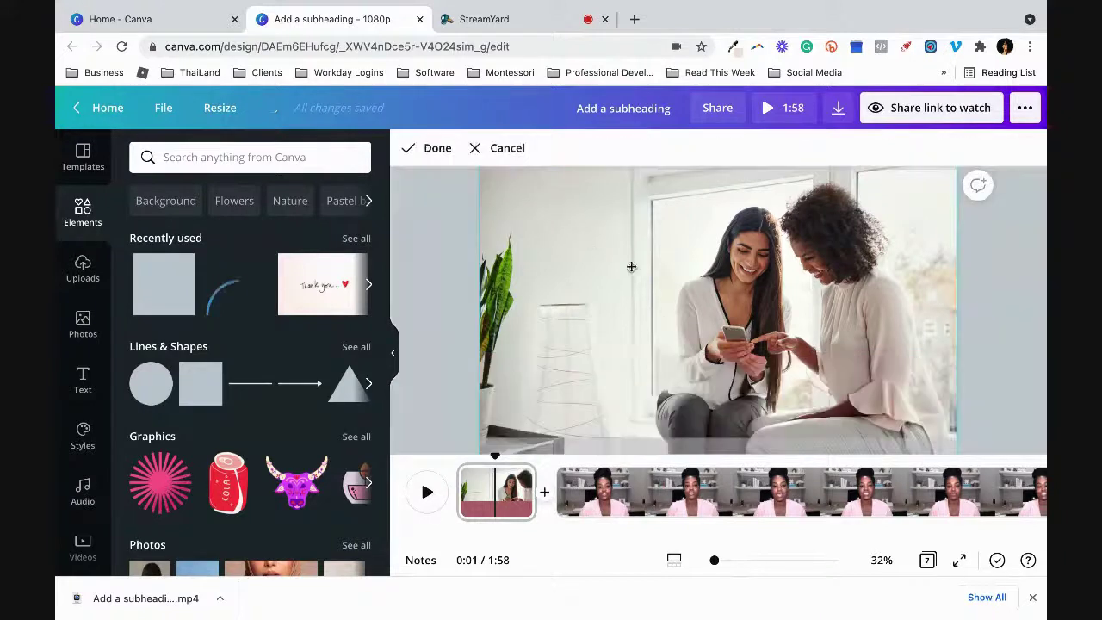
pyautogui.click(437, 148)
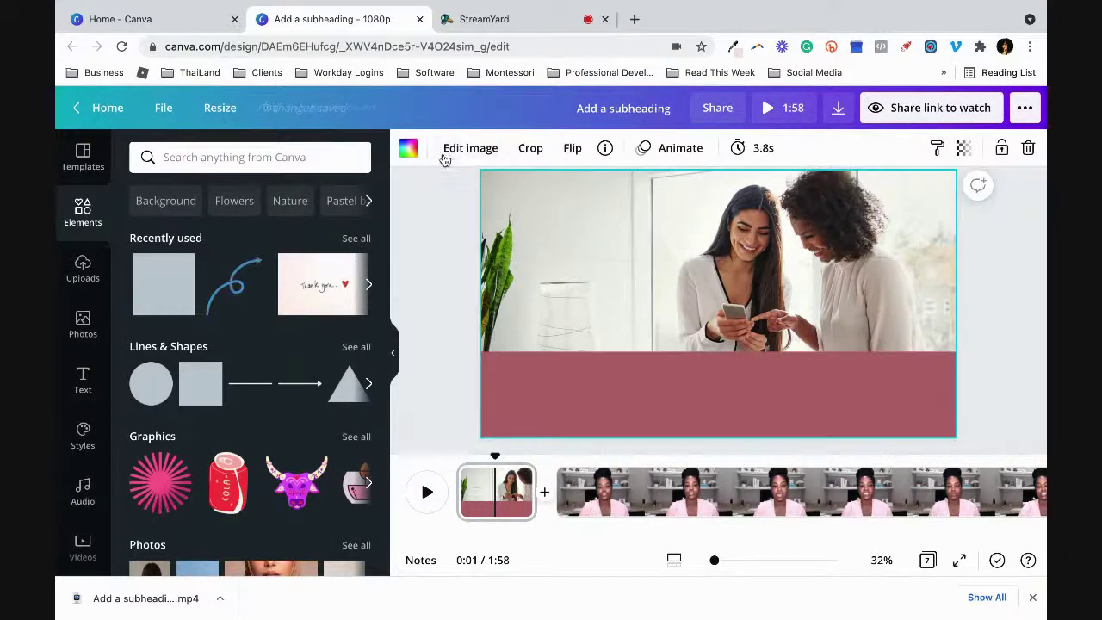
# Step: Recolor the rectangle on the first page with the light pink from the Savvy Simple Marketing palette
pyautogui.click(681, 383)
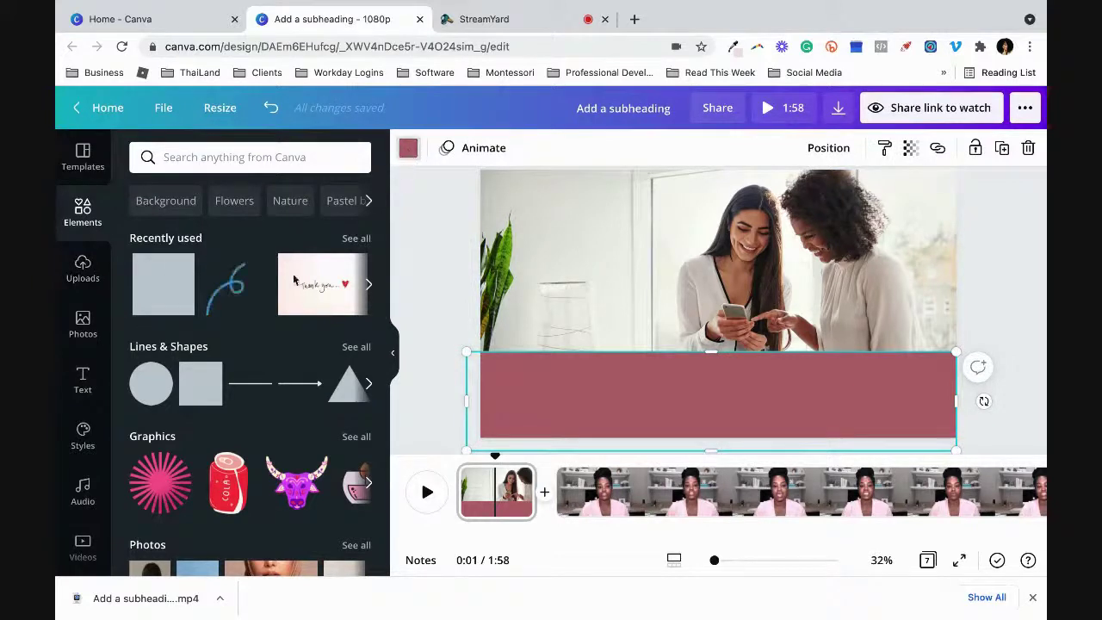
pyautogui.click(192, 343)
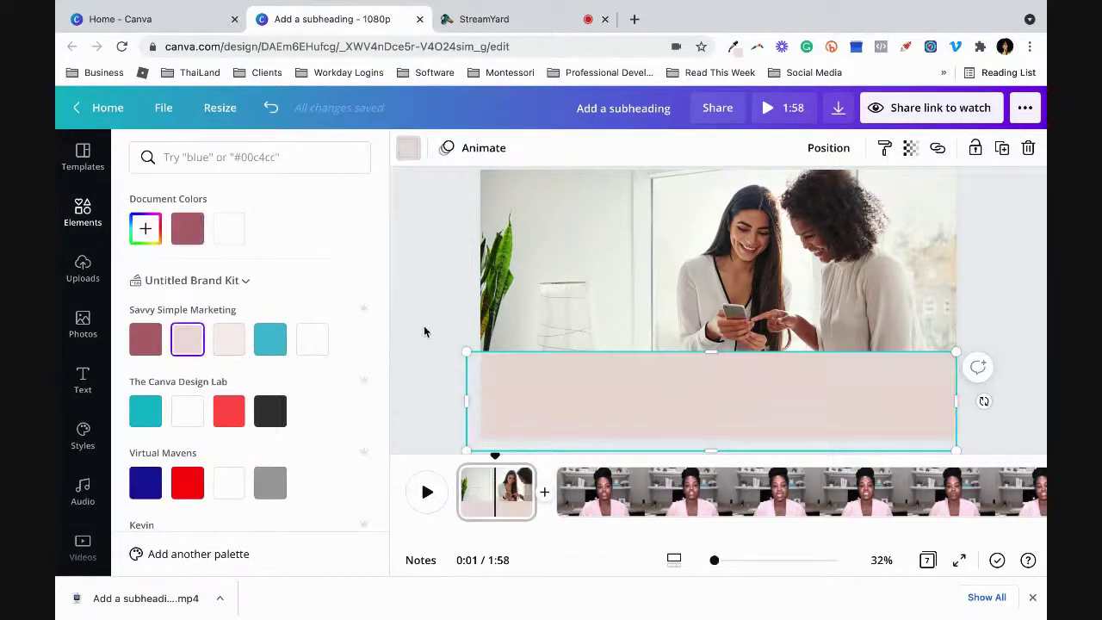
pyautogui.click(424, 331)
pyautogui.click(435, 337)
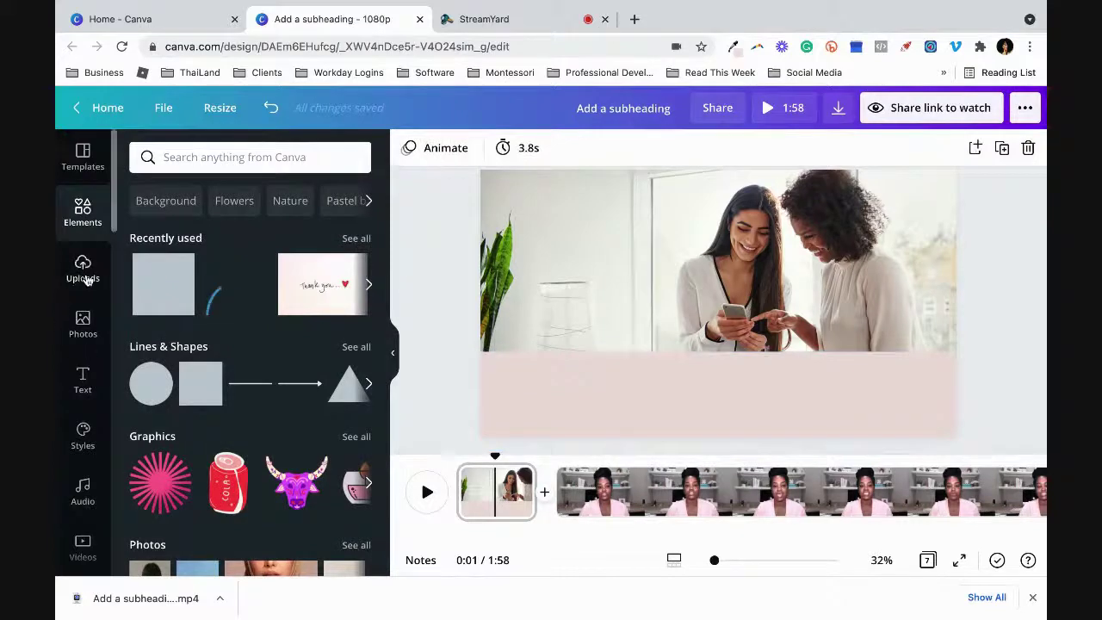
# Step: Add a subheading text to the first page, place it on the pink rectangle and enlarge it to size 54.4
pyautogui.click(87, 381)
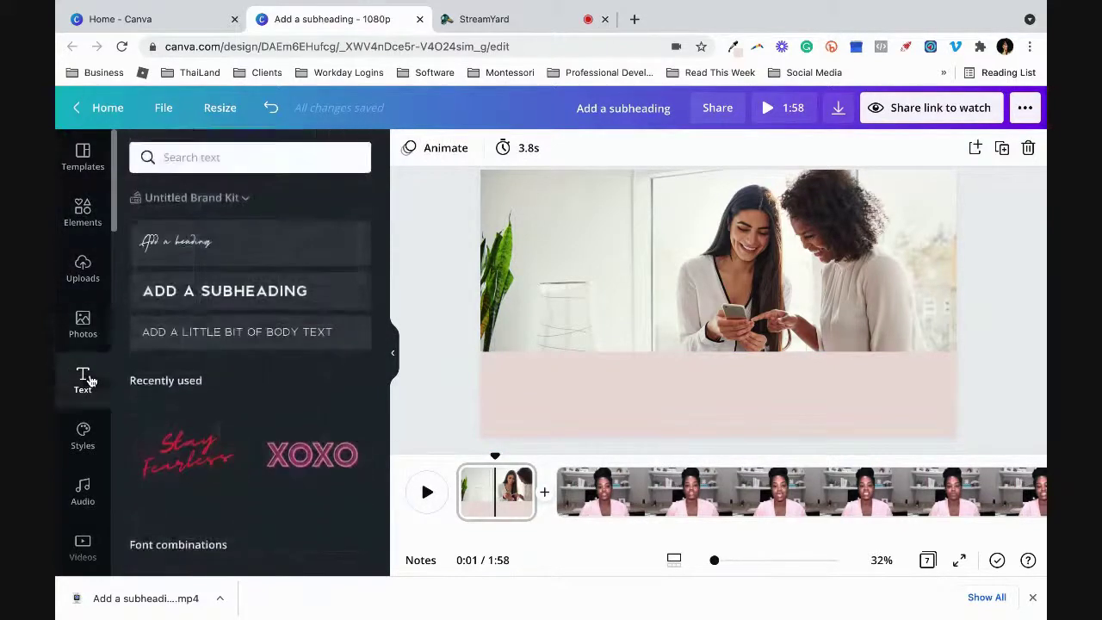
pyautogui.click(212, 295)
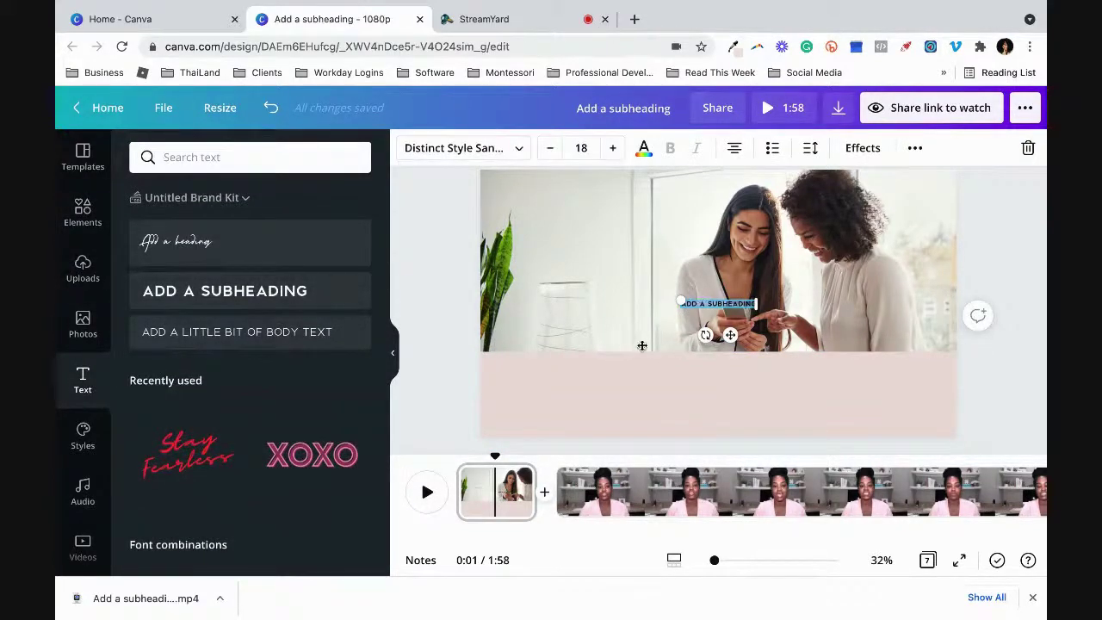
pyautogui.moveTo(748, 312); pyautogui.dragTo(568, 388)
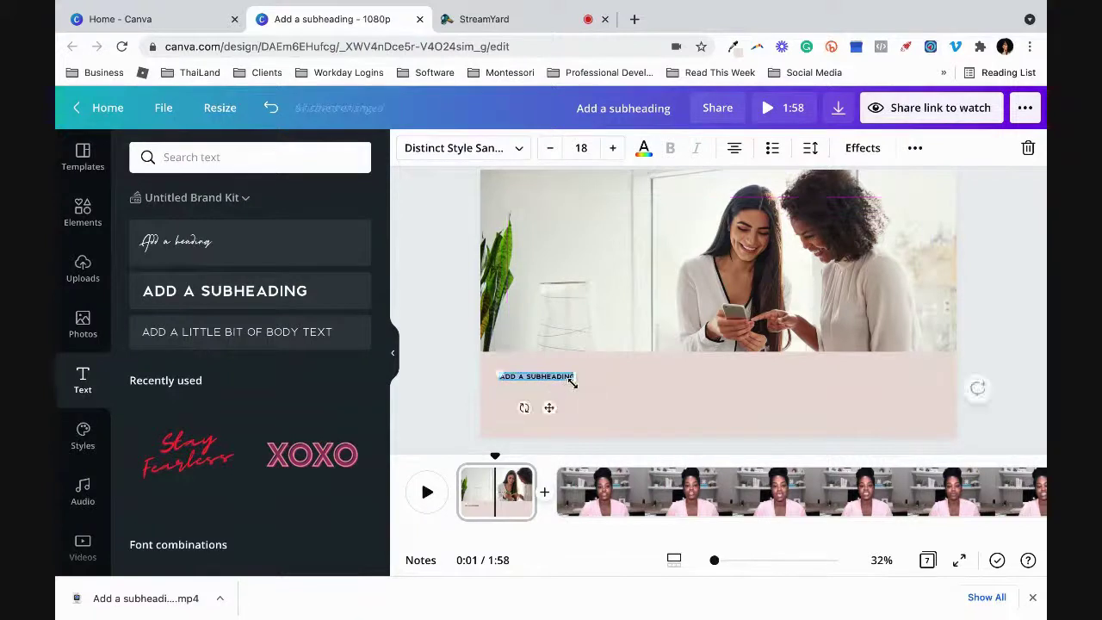
pyautogui.moveTo(652, 408); pyautogui.dragTo(728, 403)
# Step: Replace the subheading's placeholder text with "HOW IS YOUR IDEAL CLIENT?"
pyautogui.doubleClick(654, 389)
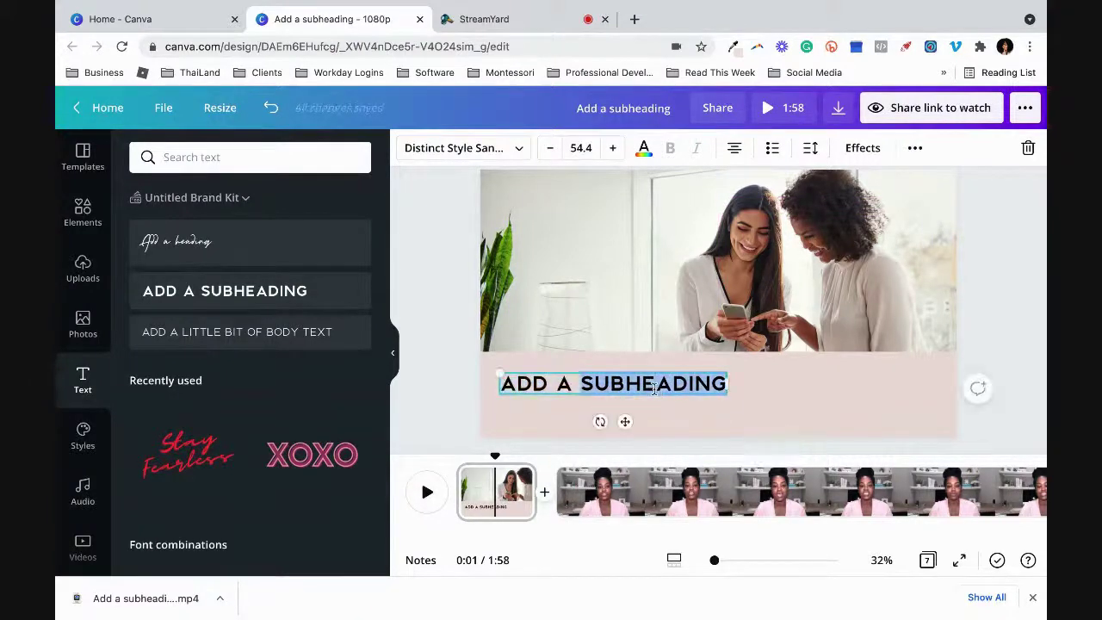
pyautogui.tripleClick(654, 389)
pyautogui.write('HW')
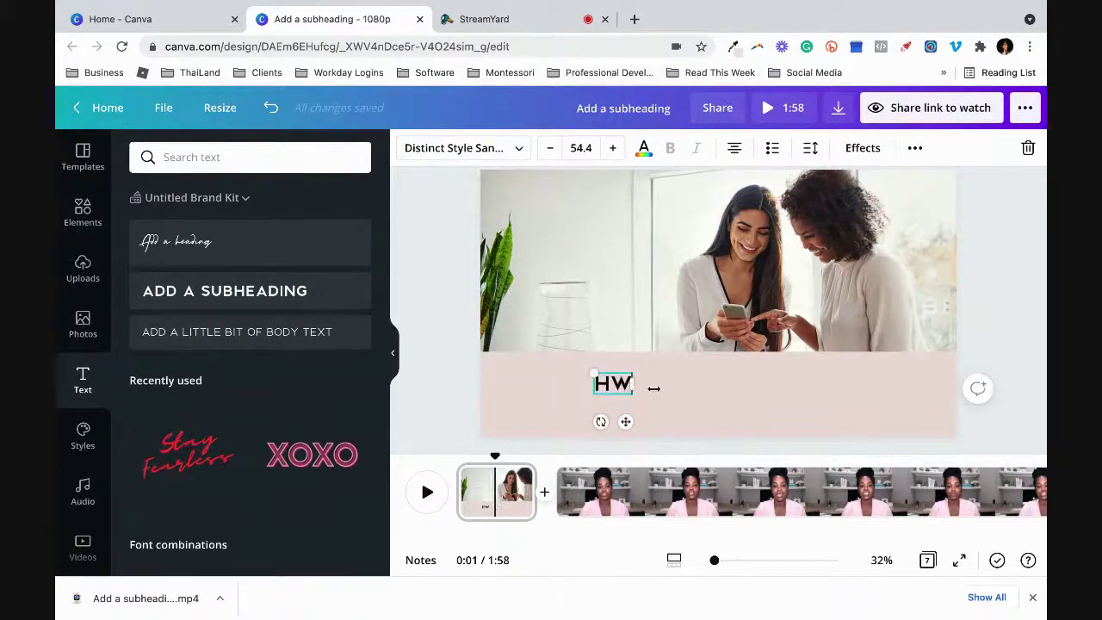
pyautogui.press('BackSpace')
pyautogui.write('W')
pyautogui.press('BackSpace')
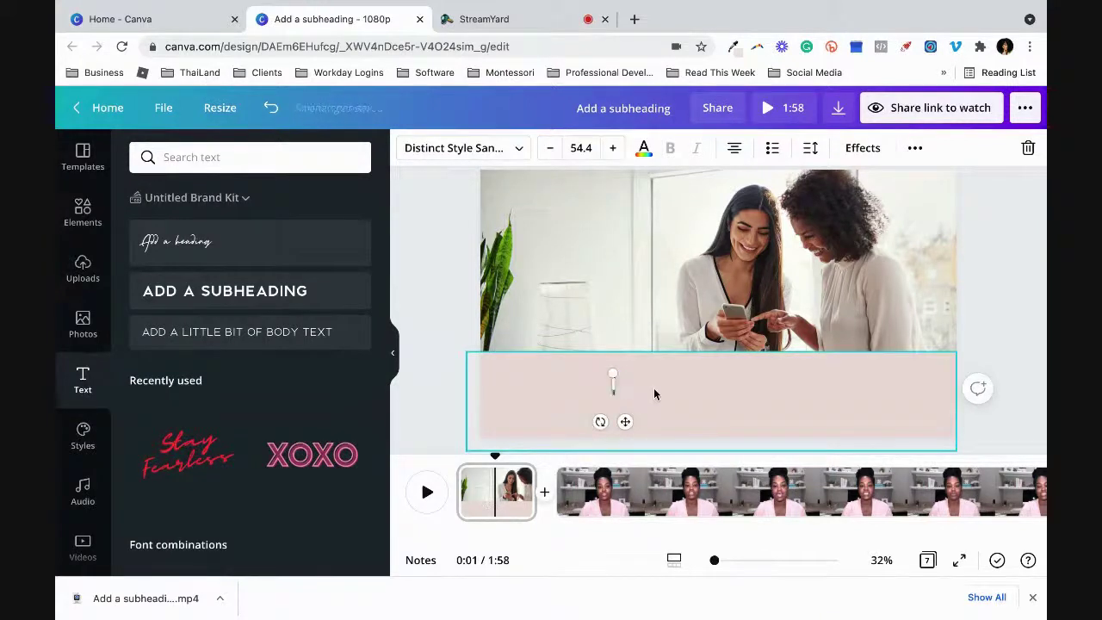
pyautogui.write('HOW IS YOUR IDEAL C')
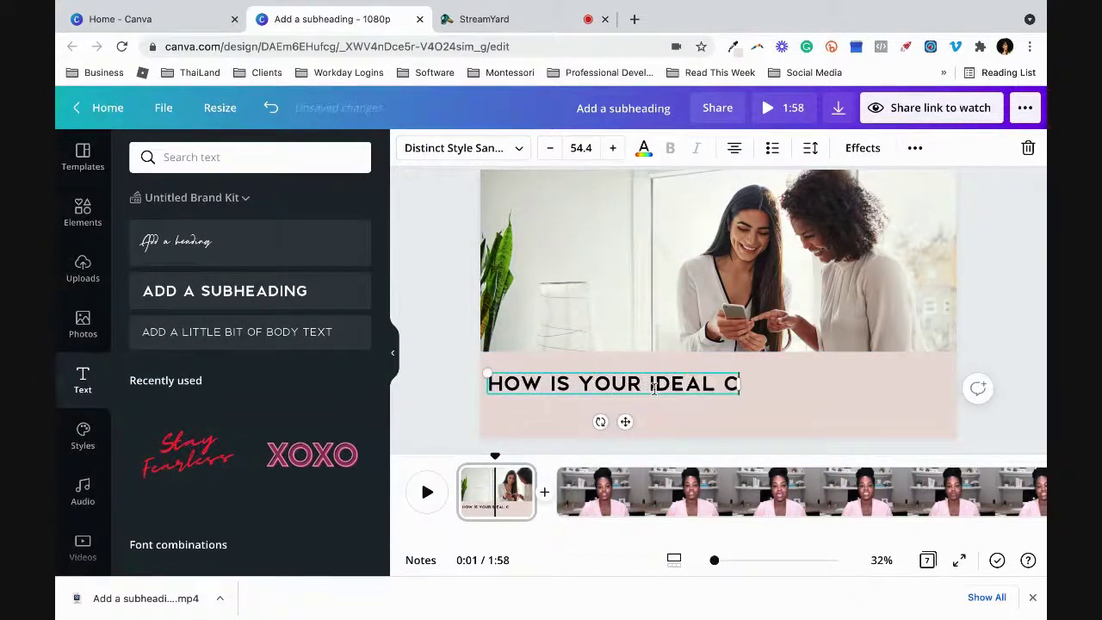
pyautogui.write('LIENT?')
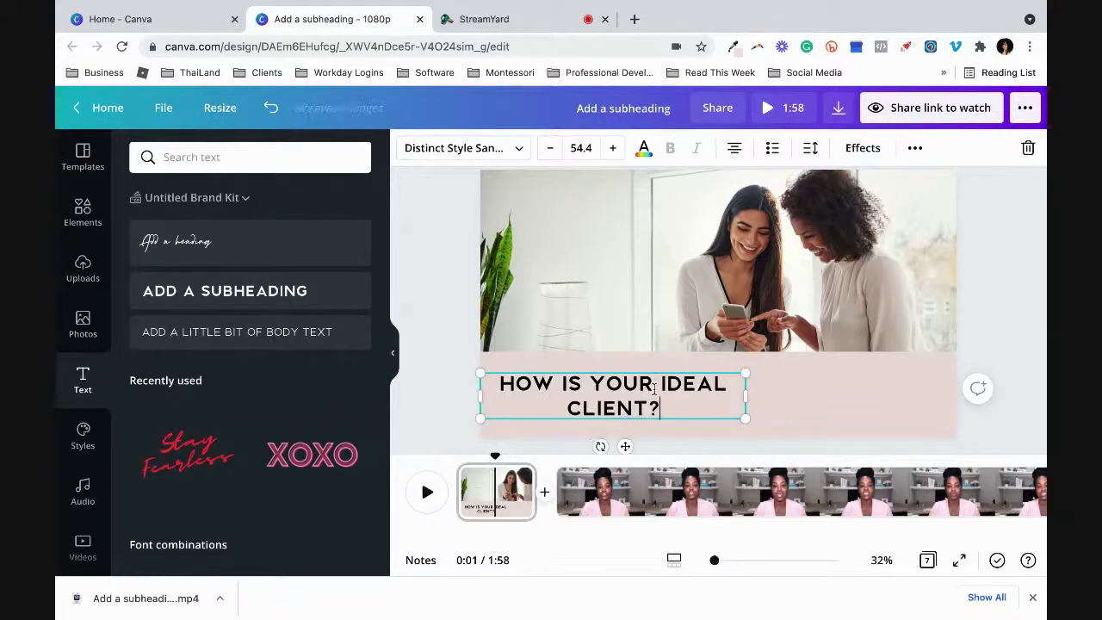
# Step: Enlarge the title to size 72.9 on a single line and center it within the pink rectangle
pyautogui.moveTo(748, 399); pyautogui.dragTo(943, 403)
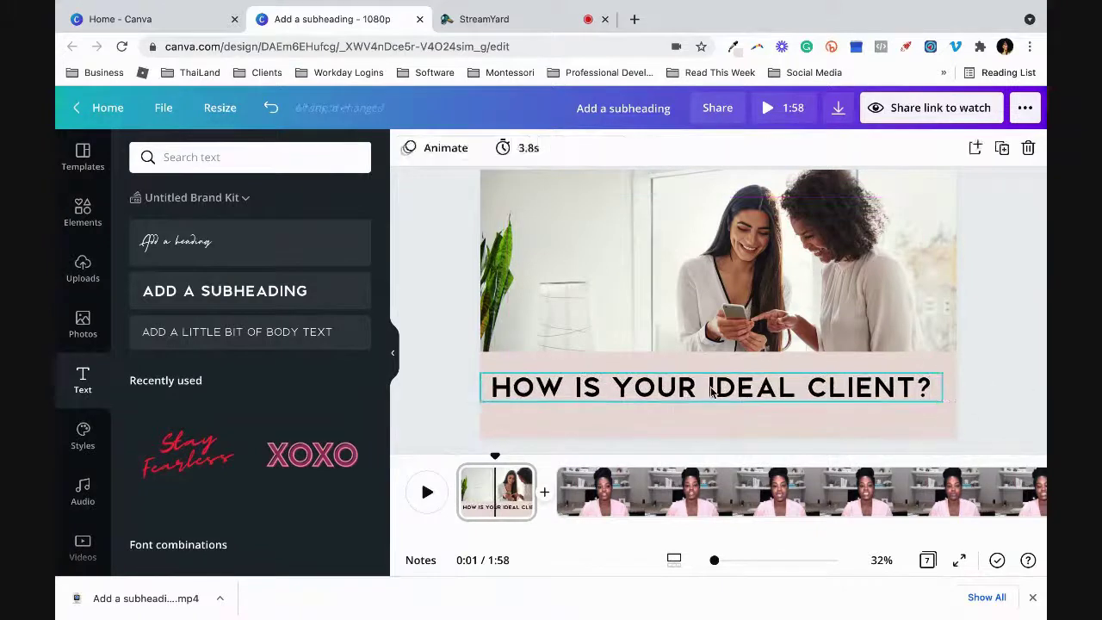
pyautogui.moveTo(703, 399); pyautogui.dragTo(730, 424)
pyautogui.click(737, 424)
# Step: Copy the pink rectangle and its title from the first page onto the page with the tablet photo
pyautogui.hscroll(10, 698, 515)
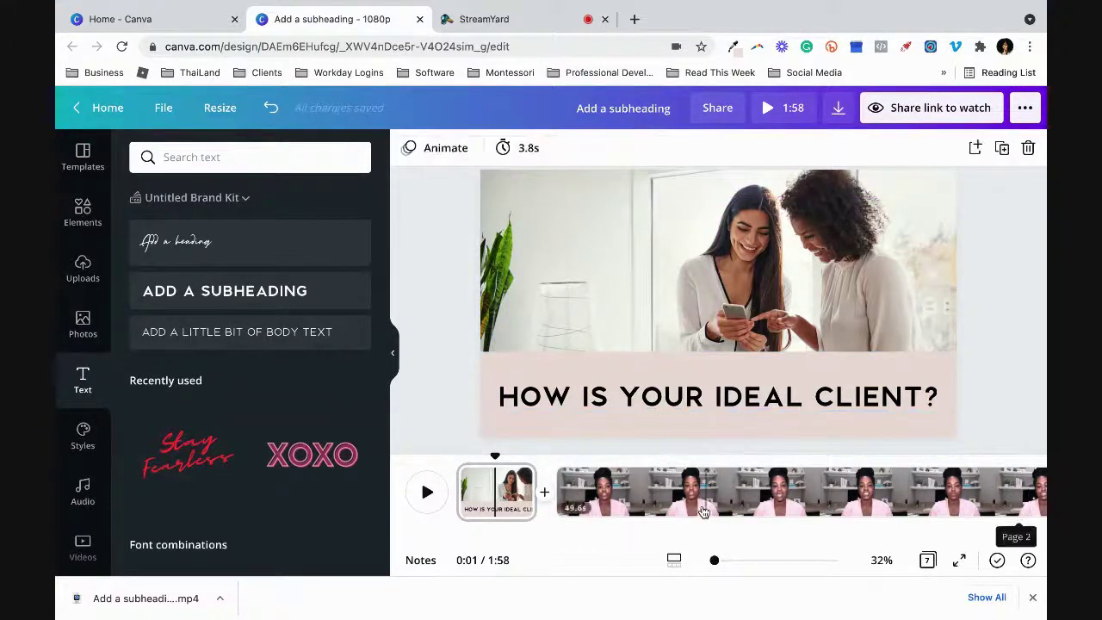
pyautogui.hscroll(5, 704, 513)
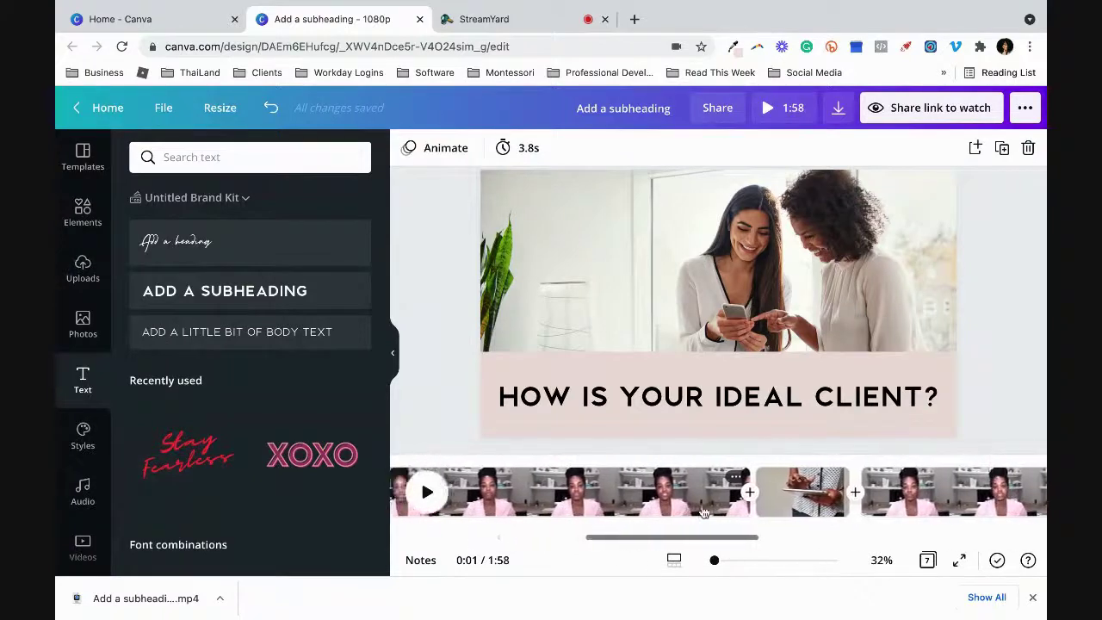
pyautogui.click(761, 501)
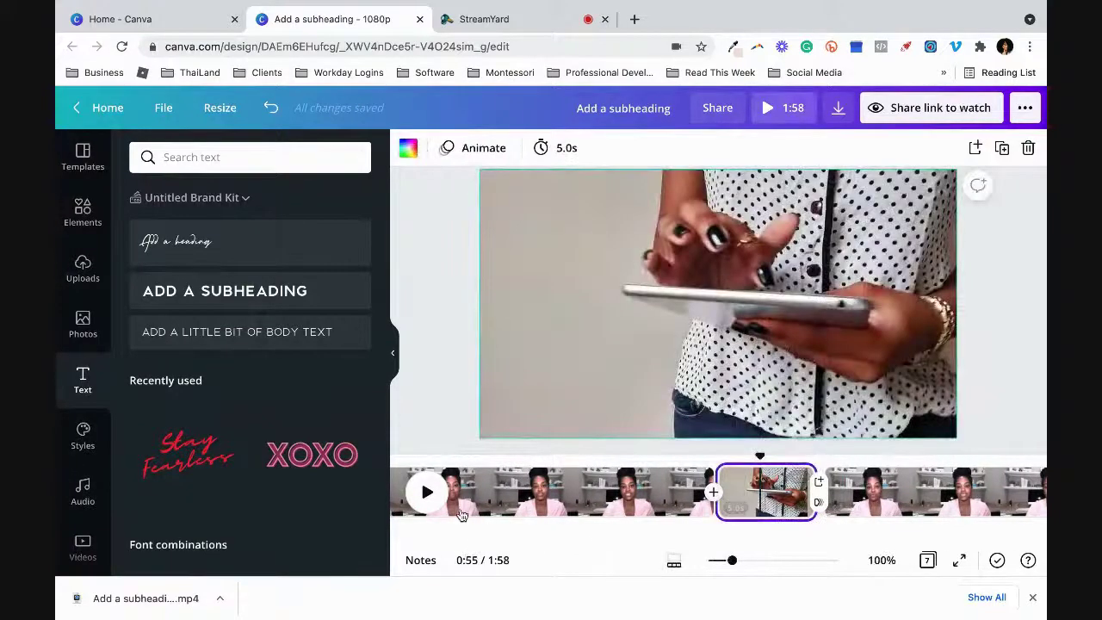
pyautogui.hscroll(-10, 461, 514)
pyautogui.click(454, 499)
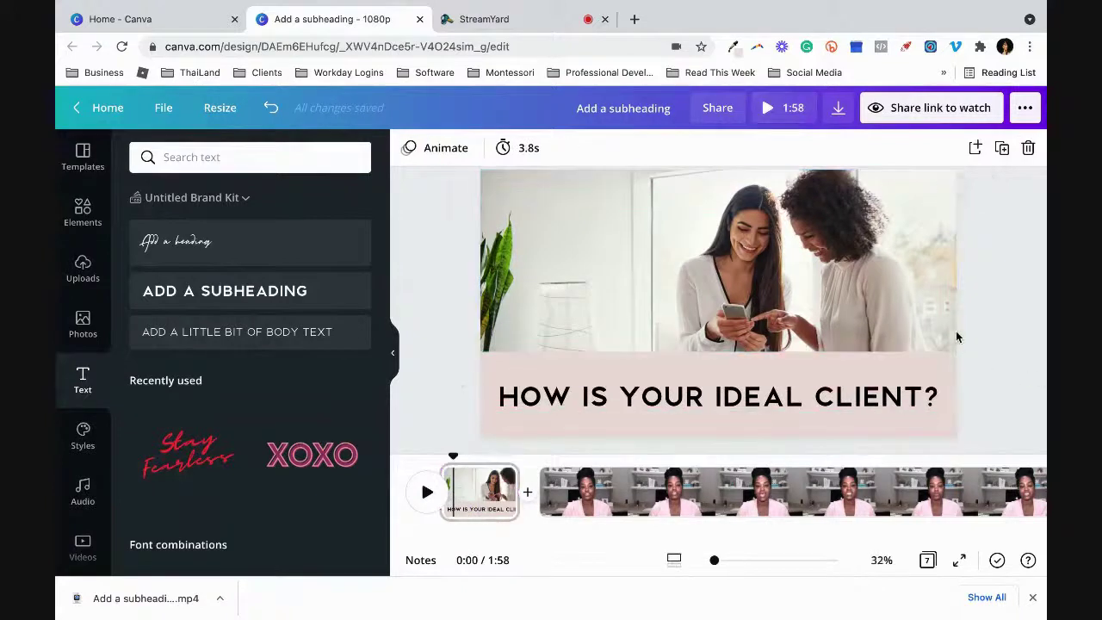
pyautogui.click(937, 286)
pyautogui.click(1002, 151)
pyautogui.click(508, 412)
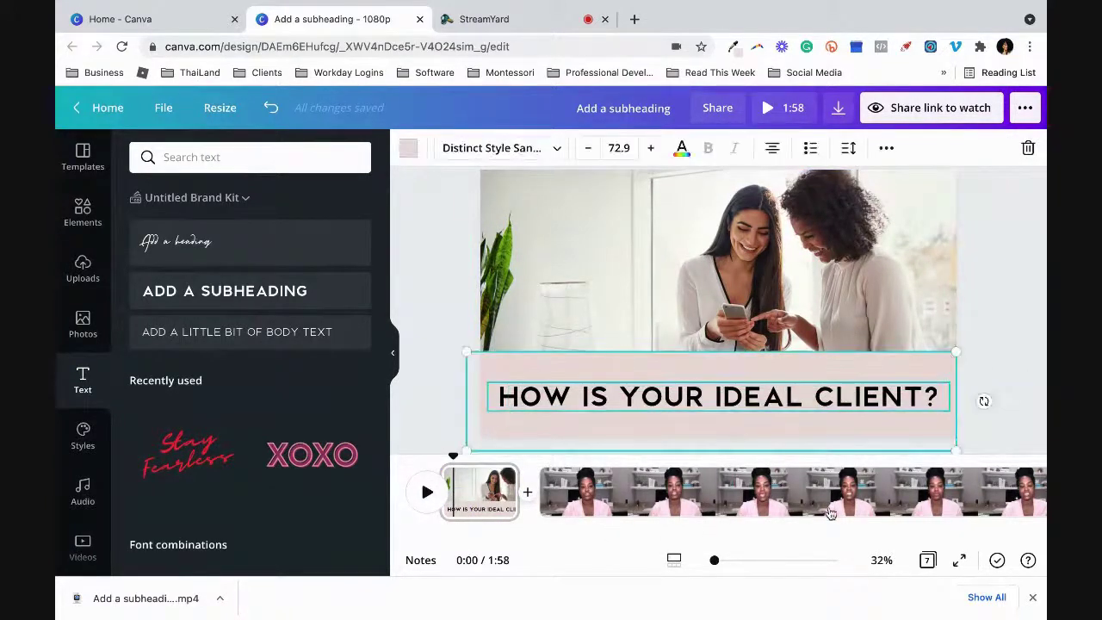
pyautogui.hscroll(5, 831, 515)
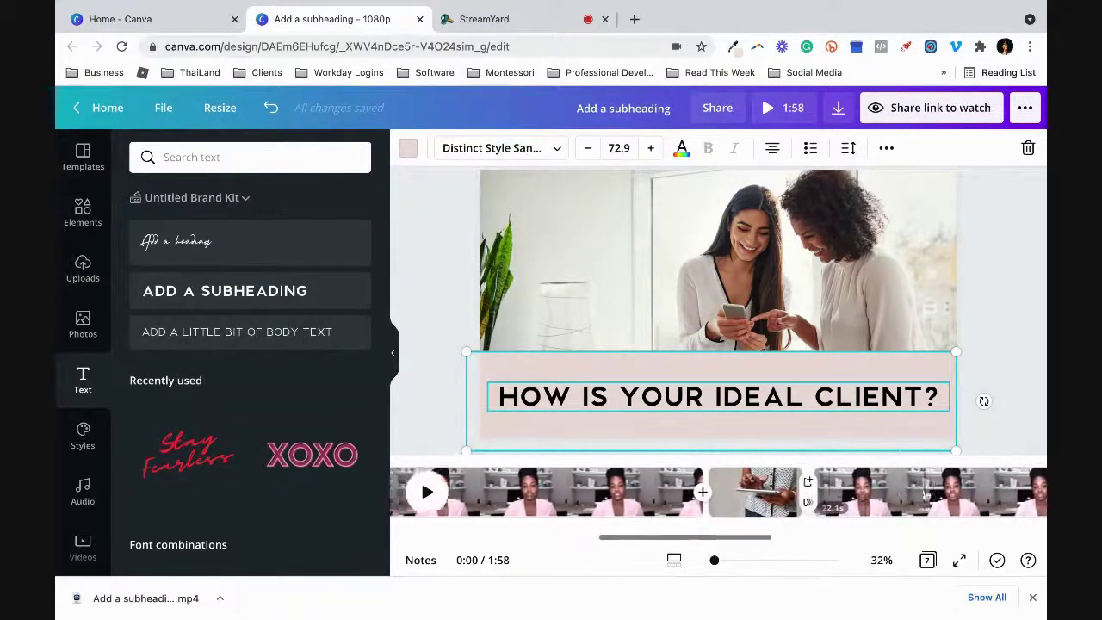
pyautogui.click(732, 495)
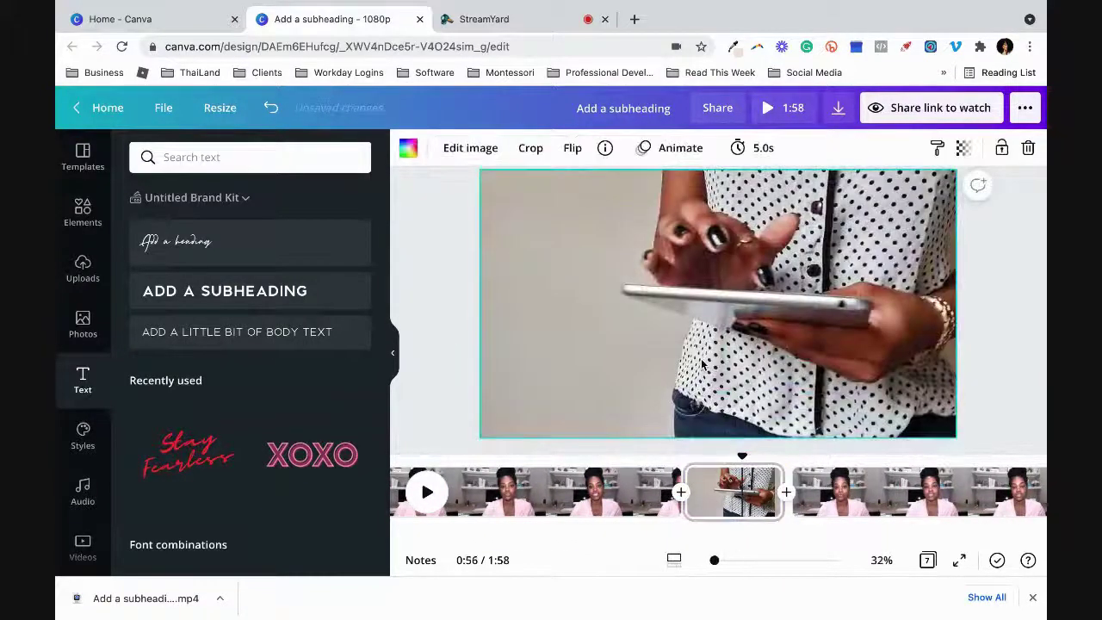
pyautogui.write('HOW IS YOUR IDEAL CLIENT?')
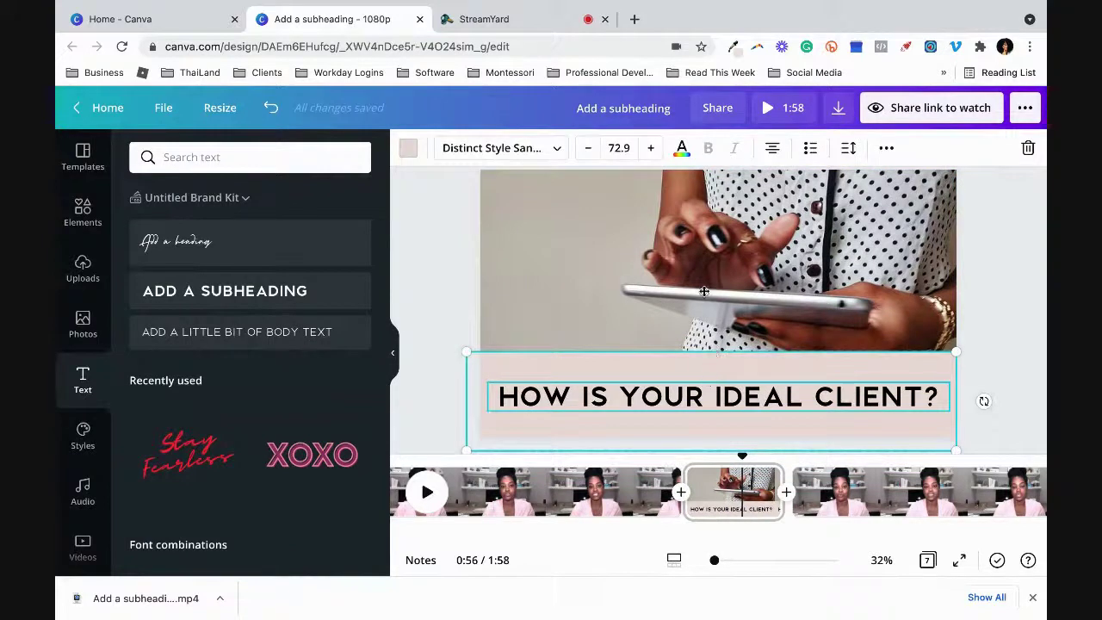
# Step: Move the copied rectangle and title to the middle of the tablet page, and set the rectangle's transparency to 86
pyautogui.moveTo(705, 375); pyautogui.dragTo(706, 277)
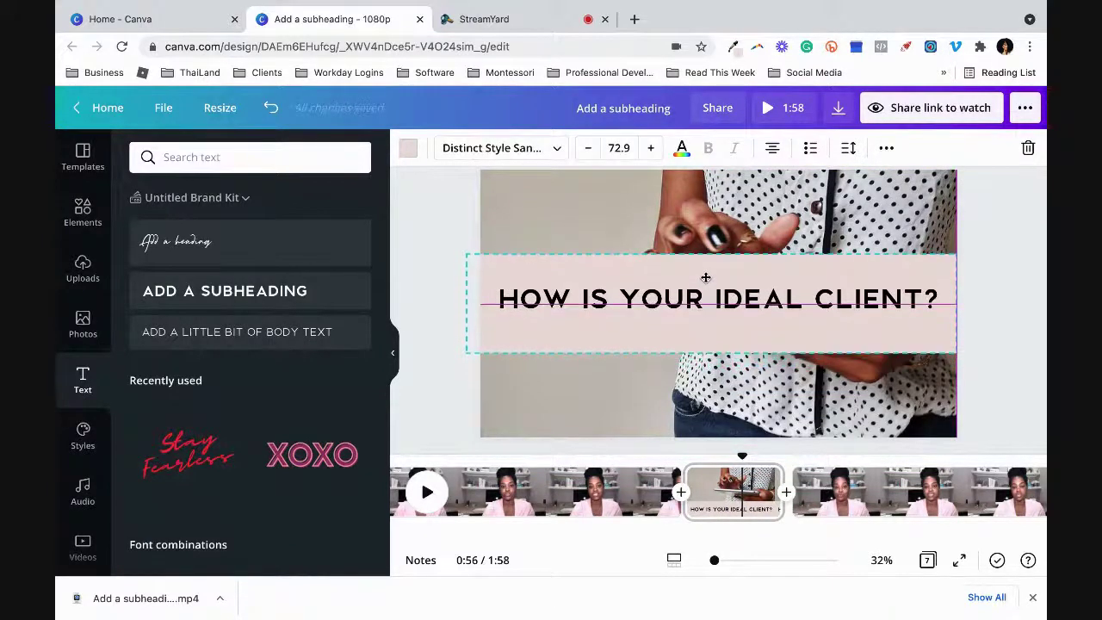
pyautogui.click(913, 274)
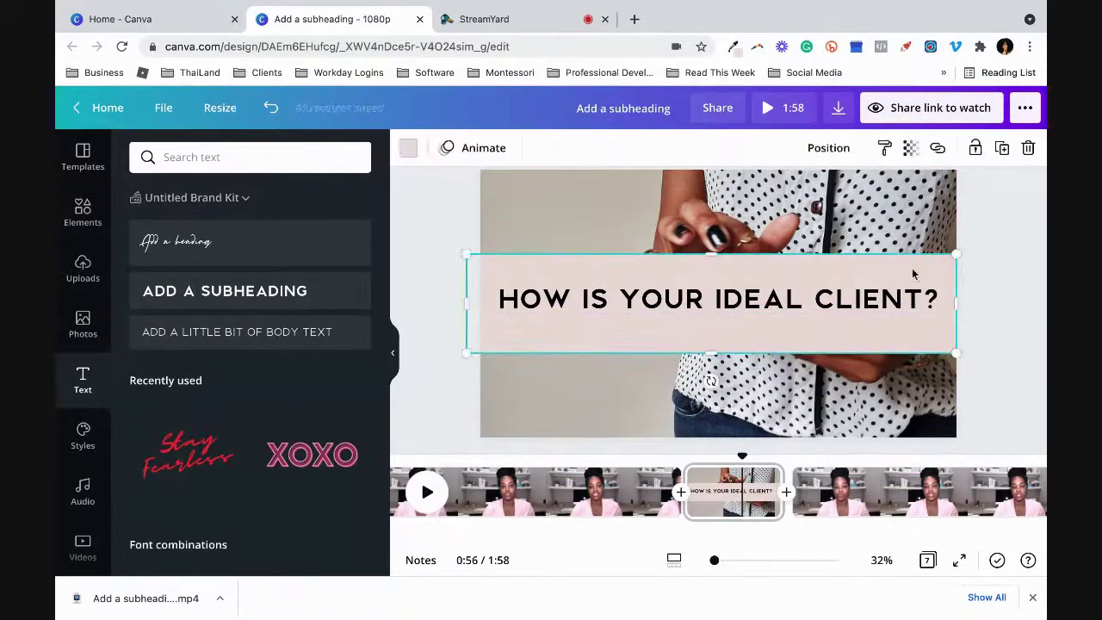
pyautogui.click(910, 148)
pyautogui.moveTo(862, 196); pyautogui.dragTo(847, 196)
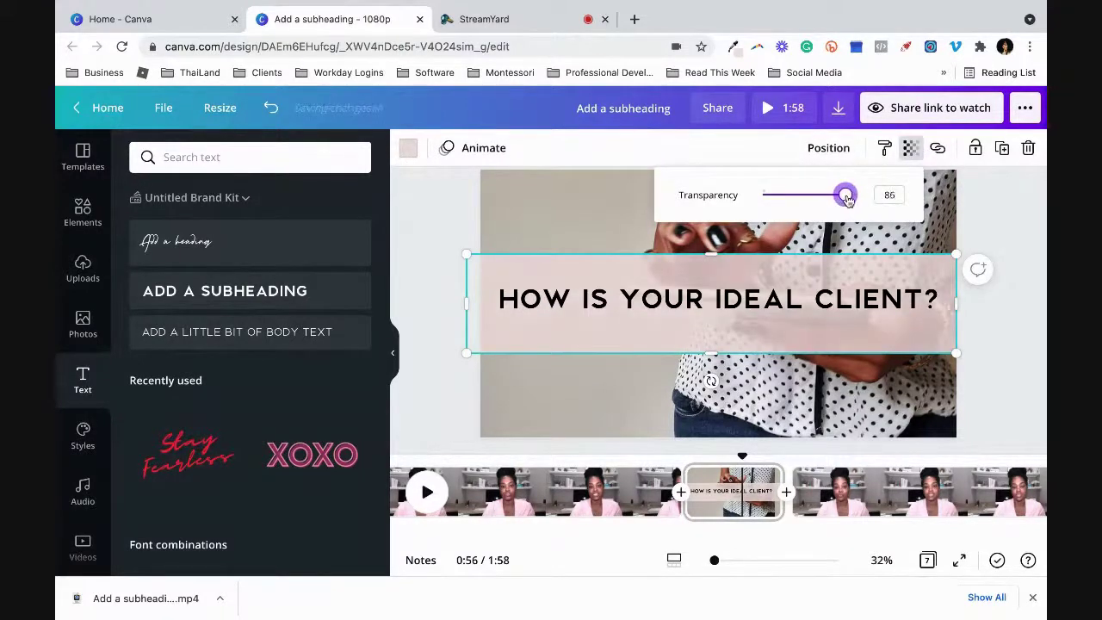
pyautogui.click(1024, 344)
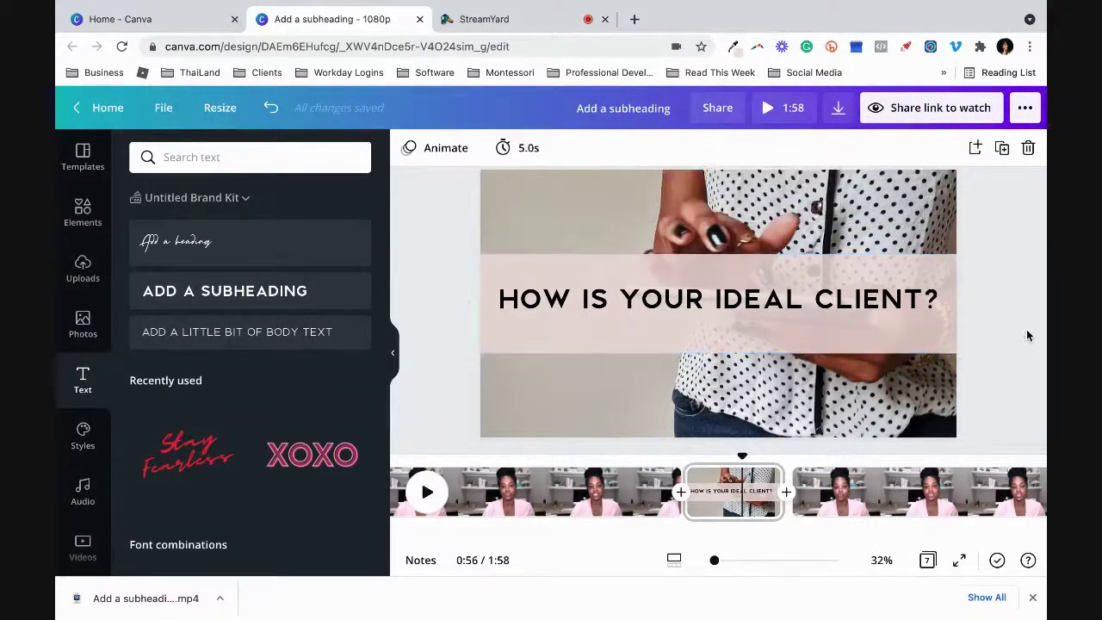
# Step: Replace the title on the tablet photo page with "TIP # 1"
pyautogui.hscroll(2, 947, 496)
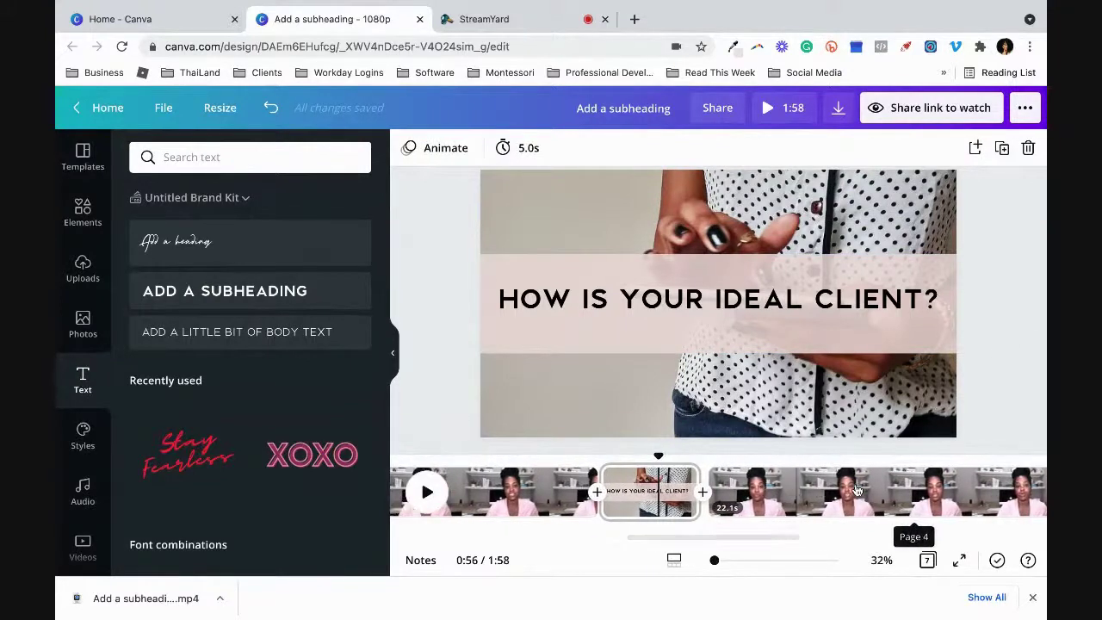
pyautogui.doubleClick(804, 297)
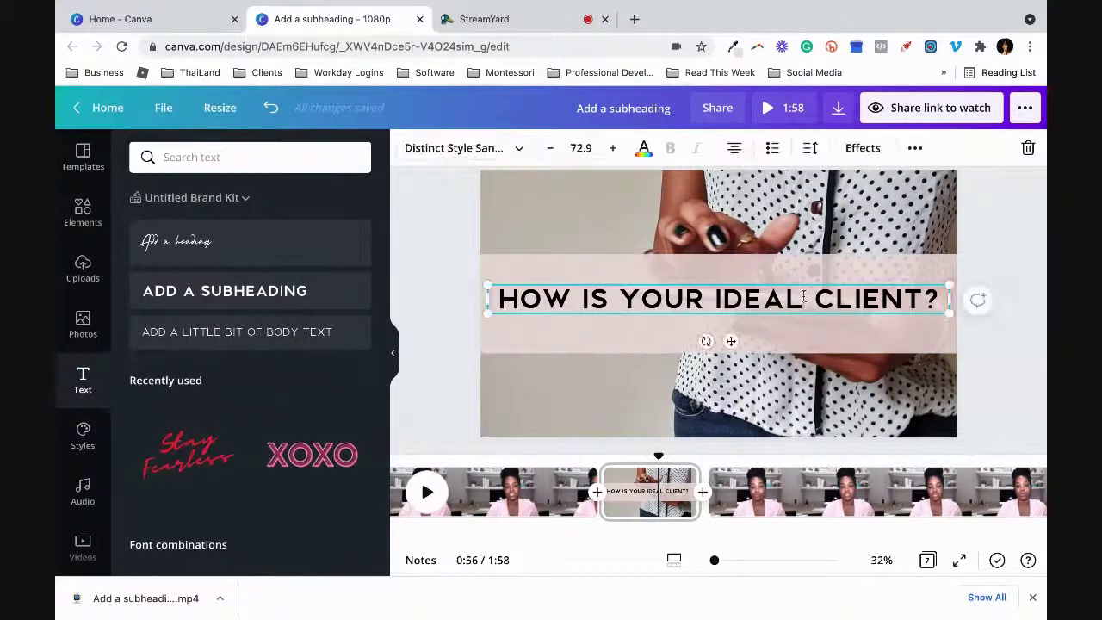
pyautogui.press('super+a')
pyautogui.write('T')
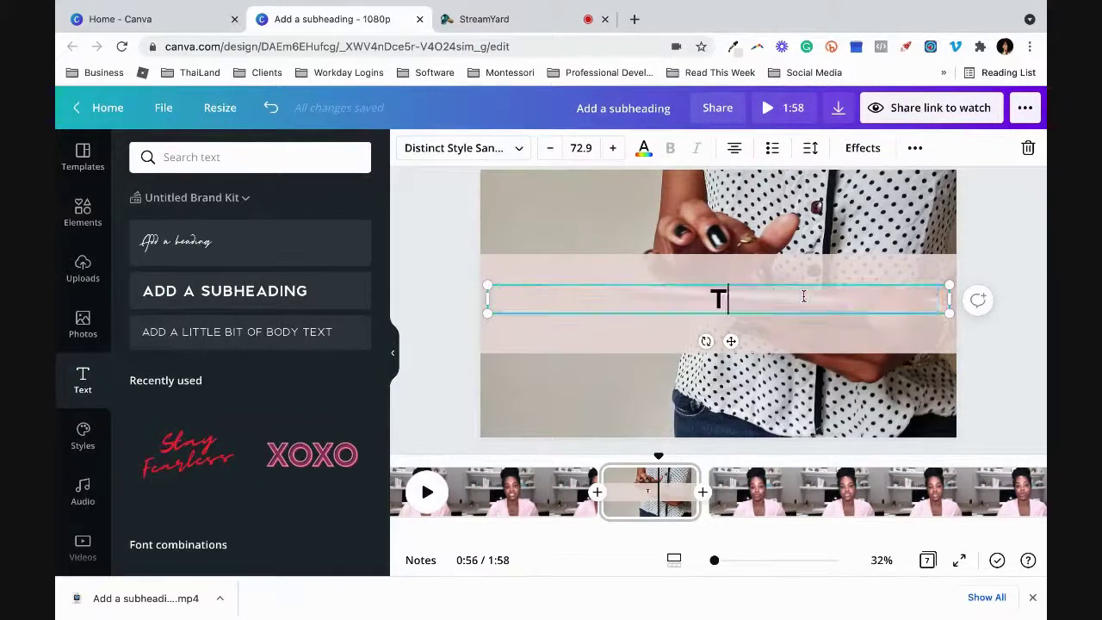
pyautogui.write('IP # 1')
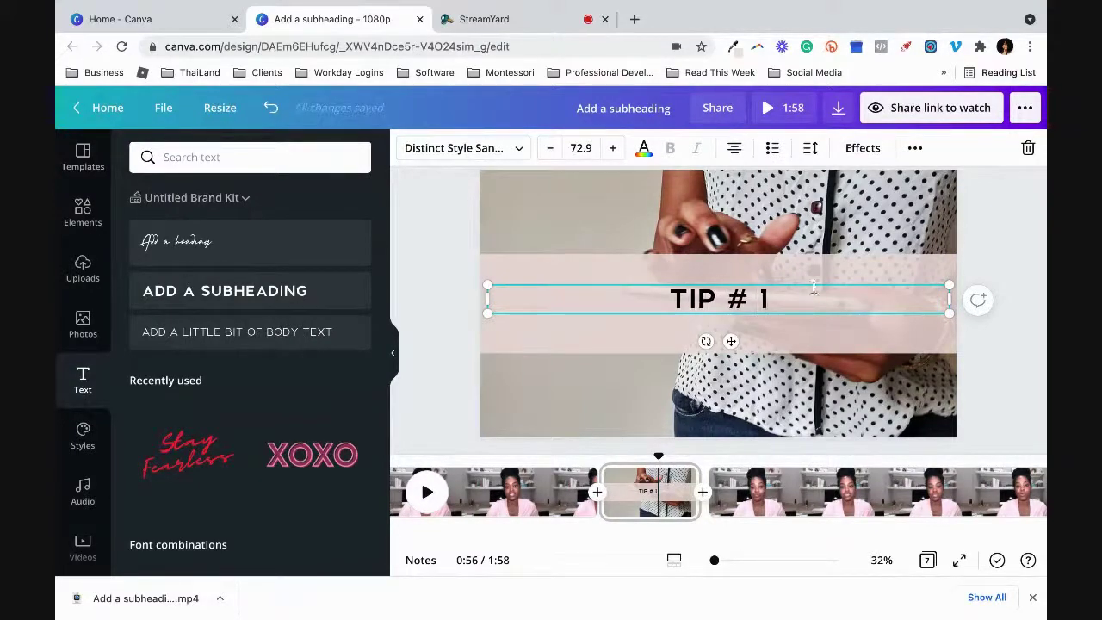
pyautogui.click(984, 409)
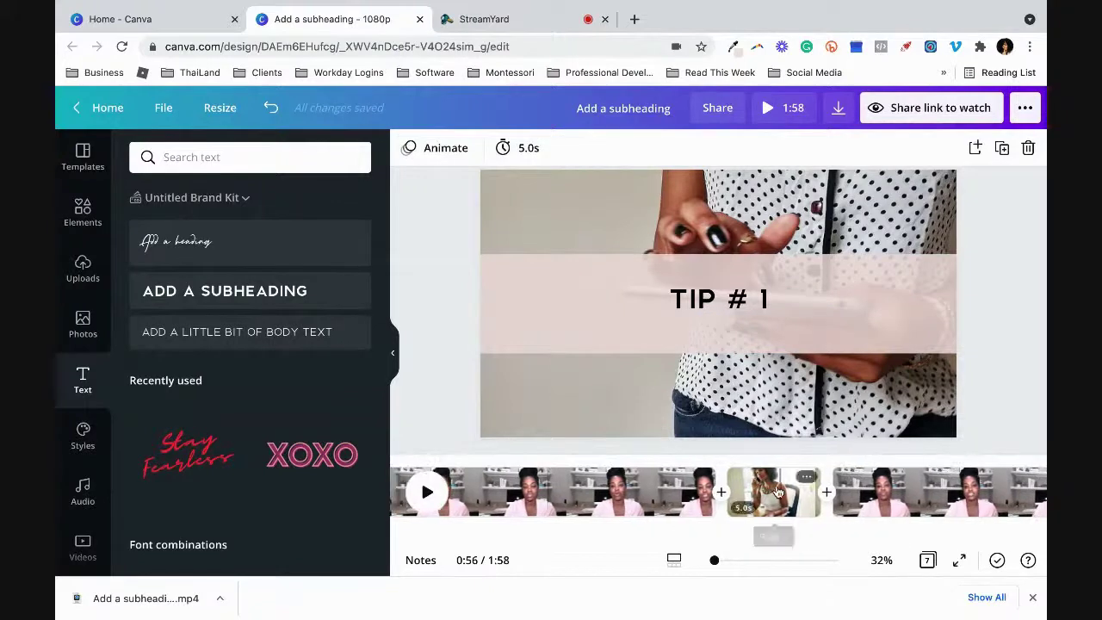
# Step: Lock the tablet photo in place on the TIP # 1 page
pyautogui.click(953, 207)
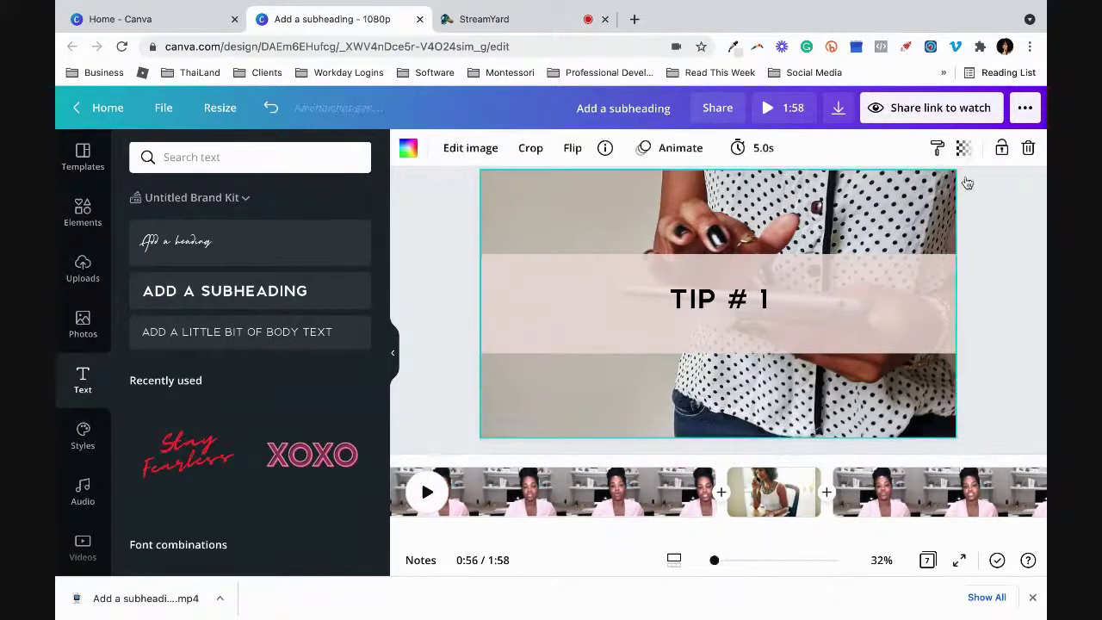
pyautogui.click(1001, 149)
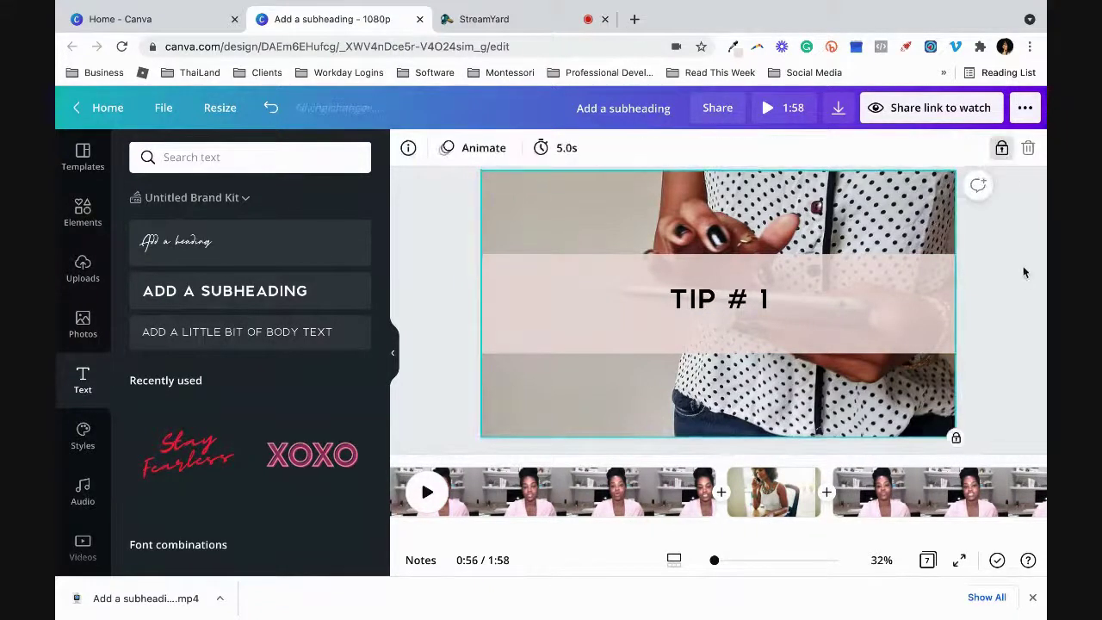
# Step: Copy the rectangle and title from the TIP # 1 page onto the phone-call photo page and move them to its bottom edge
pyautogui.click(679, 303)
pyautogui.click(761, 491)
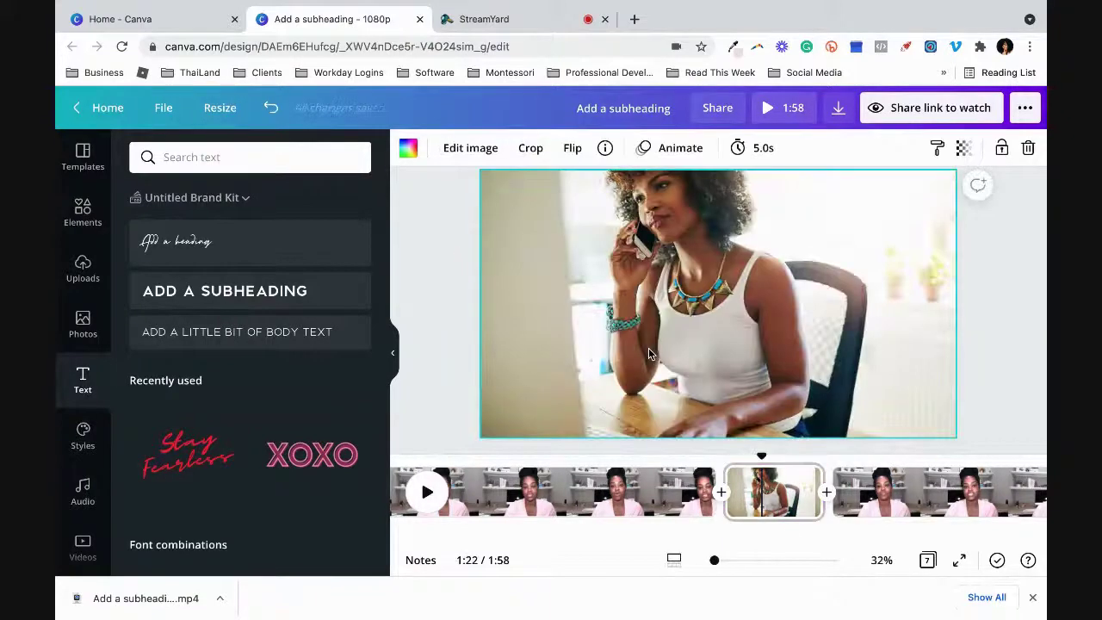
pyautogui.hotkey('ctrl', 'v')
pyautogui.moveTo(761, 289); pyautogui.dragTo(755, 369)
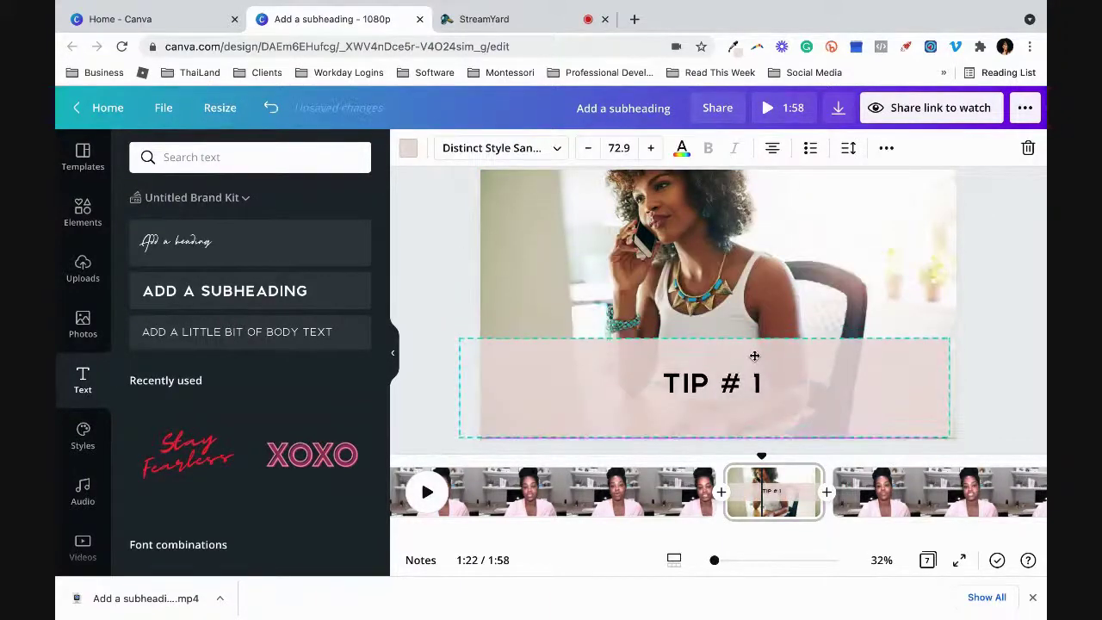
# Step: Narrow the title box and the rectangle, place the rectangle in the photo's lower-right corner, and center the title on it
pyautogui.click(975, 368)
pyautogui.click(793, 391)
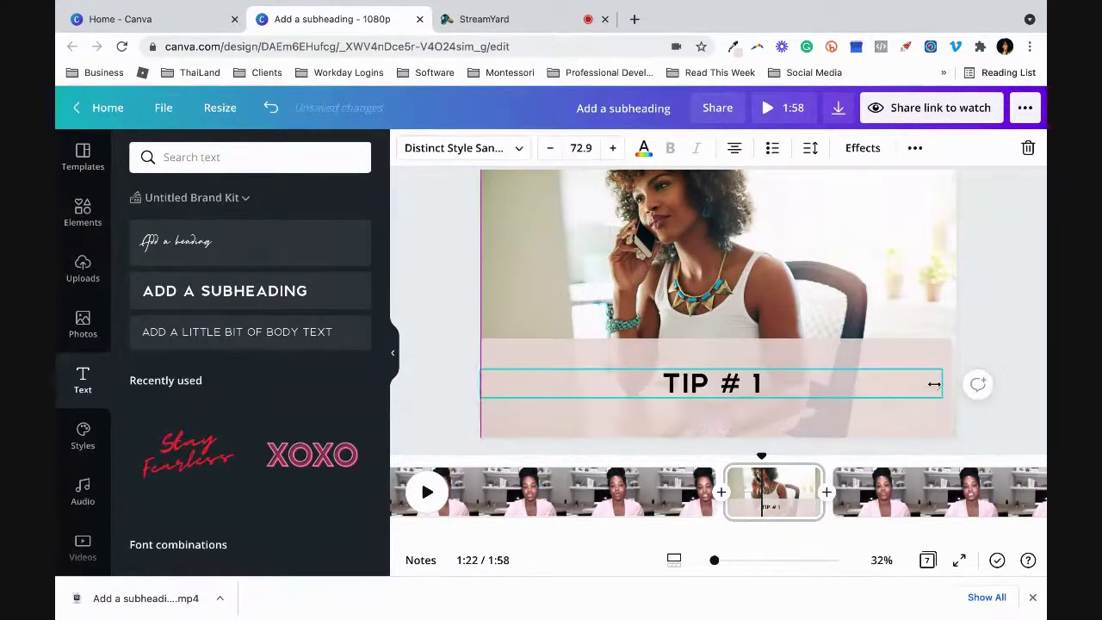
pyautogui.moveTo(933, 384); pyautogui.dragTo(912, 384)
pyautogui.moveTo(731, 390); pyautogui.dragTo(677, 389)
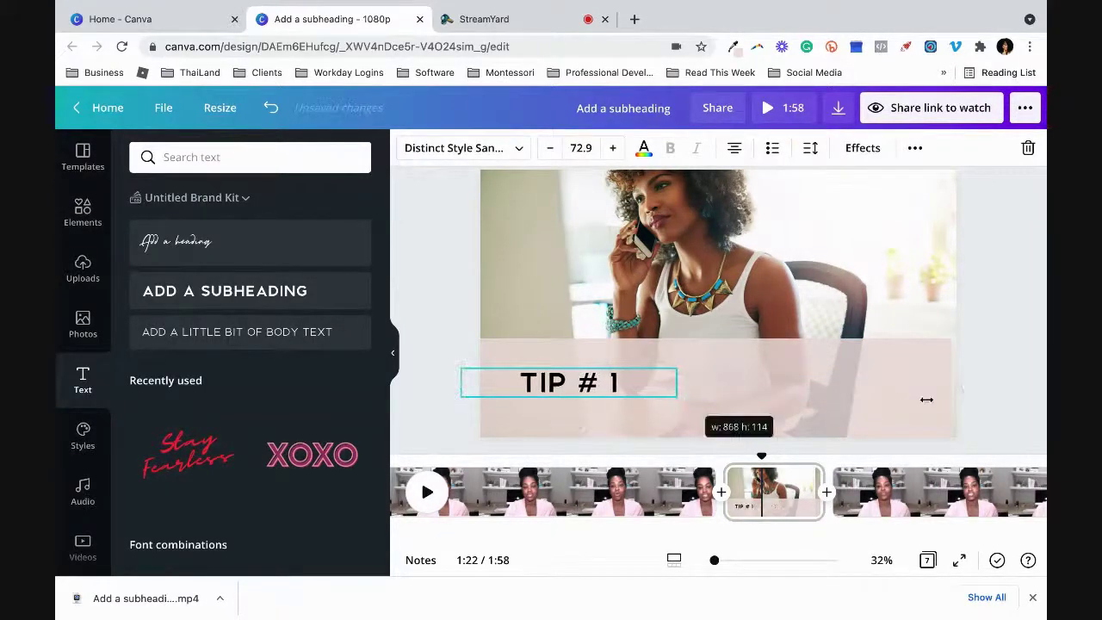
pyautogui.click(811, 394)
pyautogui.moveTo(810, 394); pyautogui.dragTo(904, 366)
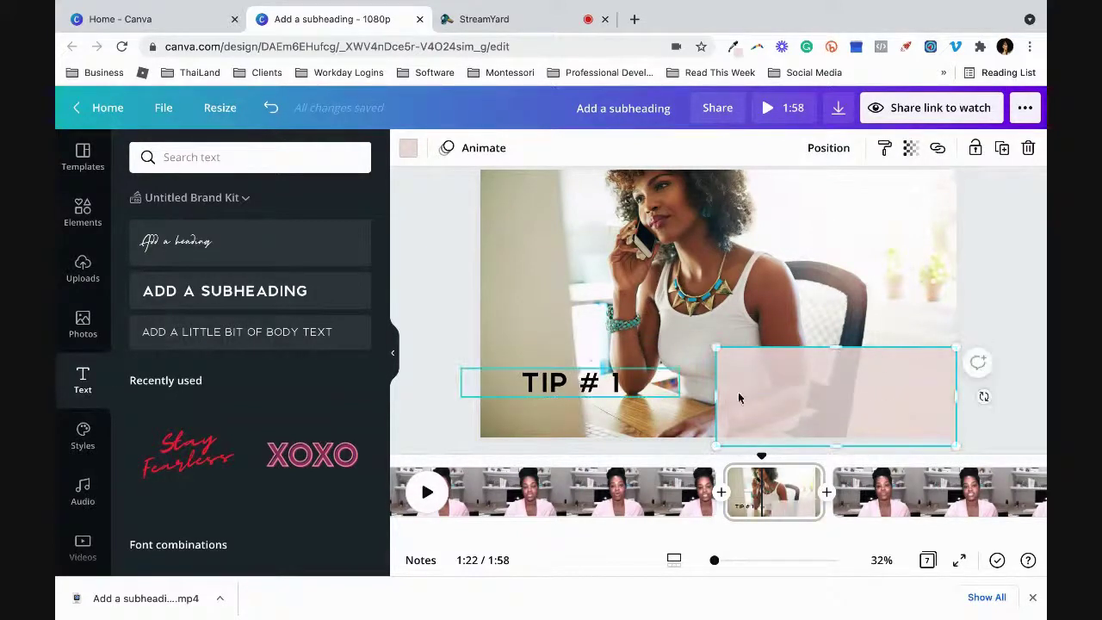
pyautogui.moveTo(579, 382); pyautogui.dragTo(831, 388)
# Step: Adjust the transparency of the rectangle on the phone-call page to make it more opaque
pyautogui.click(844, 364)
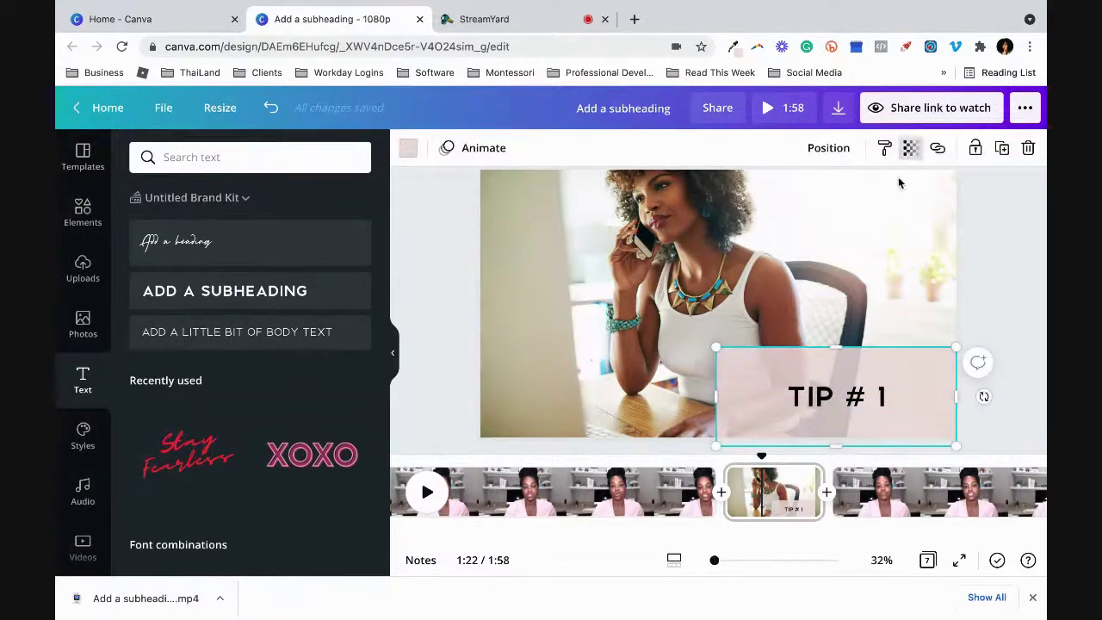
pyautogui.click(911, 148)
pyautogui.moveTo(849, 197); pyautogui.dragTo(901, 214)
pyautogui.click(1026, 332)
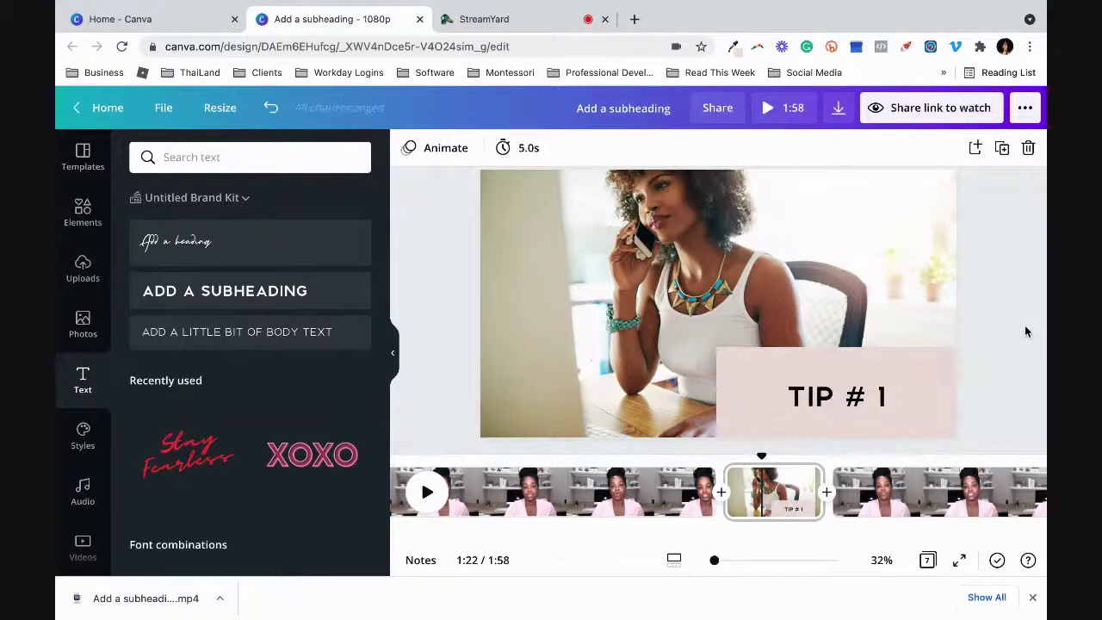
# Step: Change the title on the phone-call photo page to "TIP NO. 2"
pyautogui.hscroll(3, 956, 492)
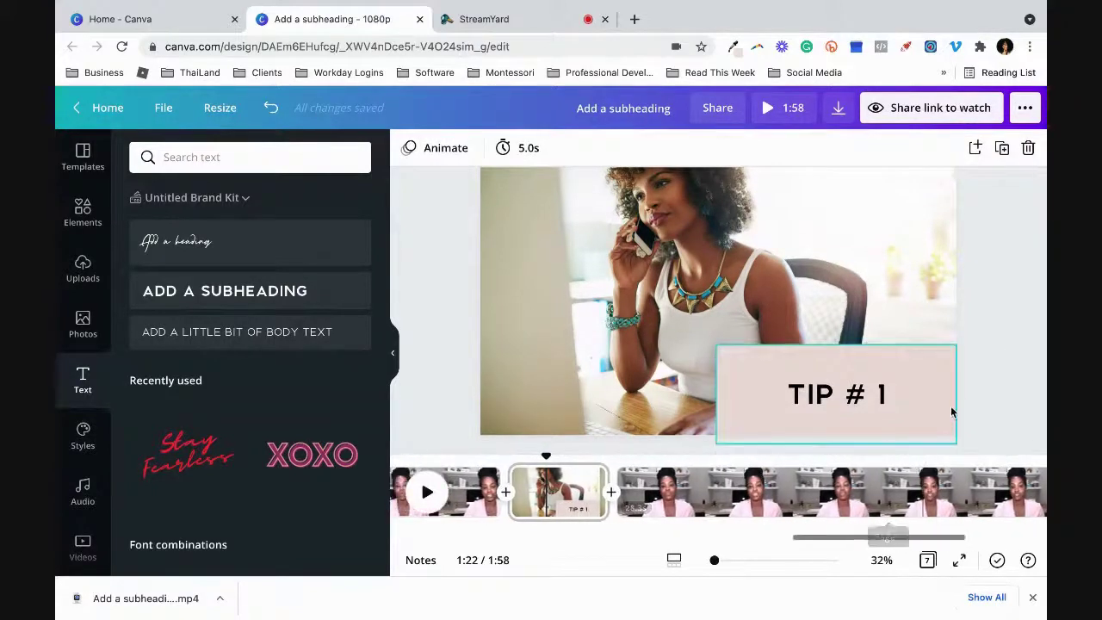
pyautogui.click(893, 402)
pyautogui.press('BackSpace')
pyautogui.write('2')
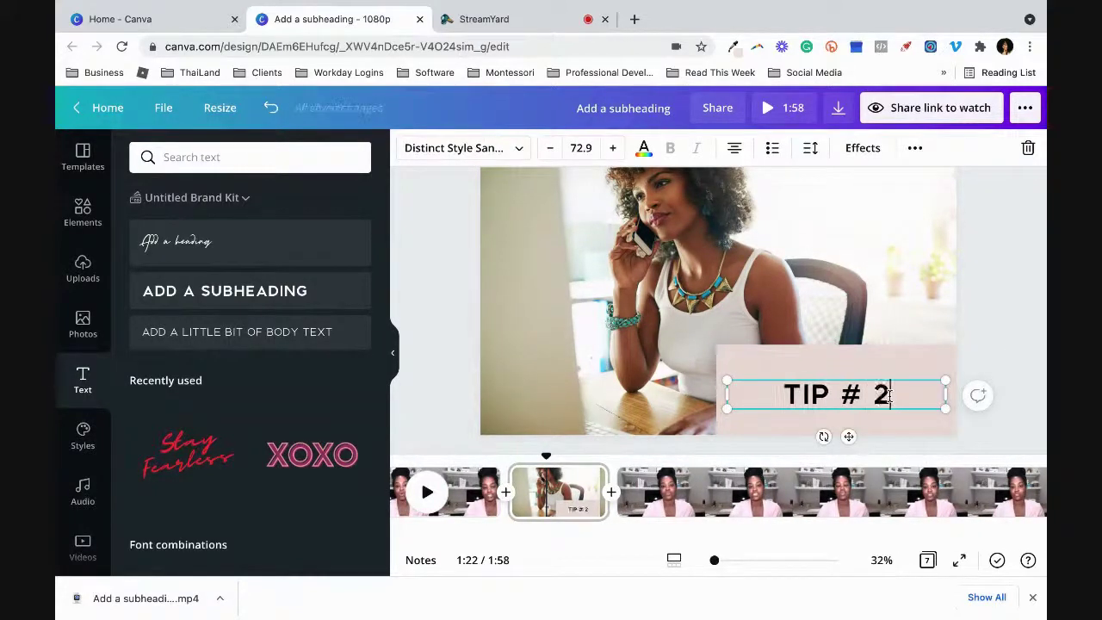
pyautogui.write('NO/')
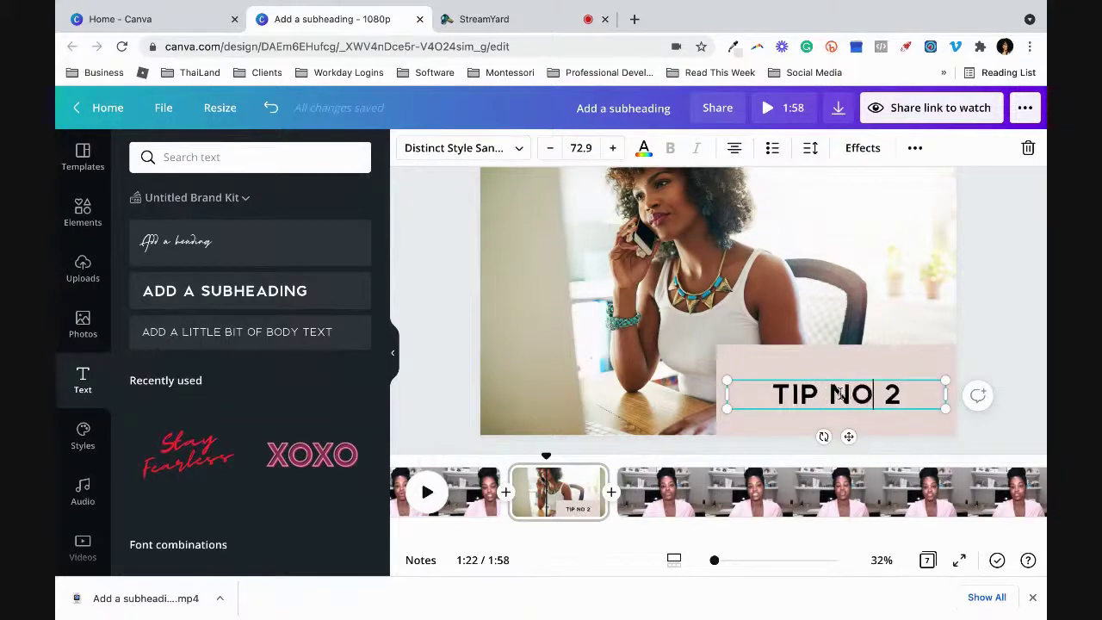
pyautogui.press('BackSpace')
pyautogui.write('.')
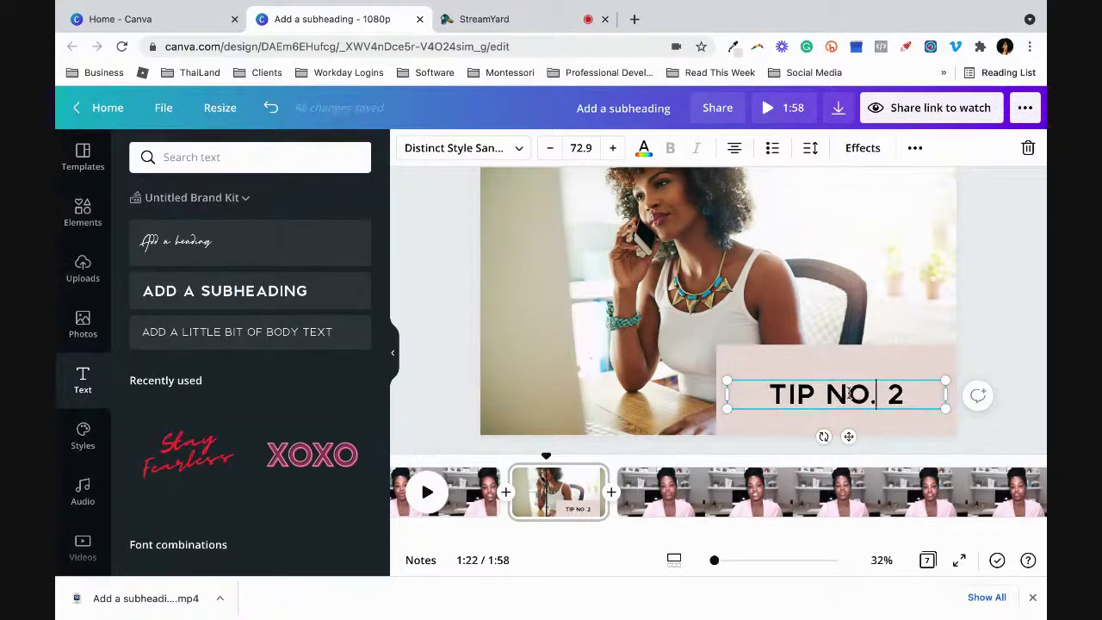
pyautogui.click(986, 381)
# Step: Copy the rectangle and title onto the last page with the laptop photo and move them to its upper-right corner
pyautogui.hscroll(5, 935, 512)
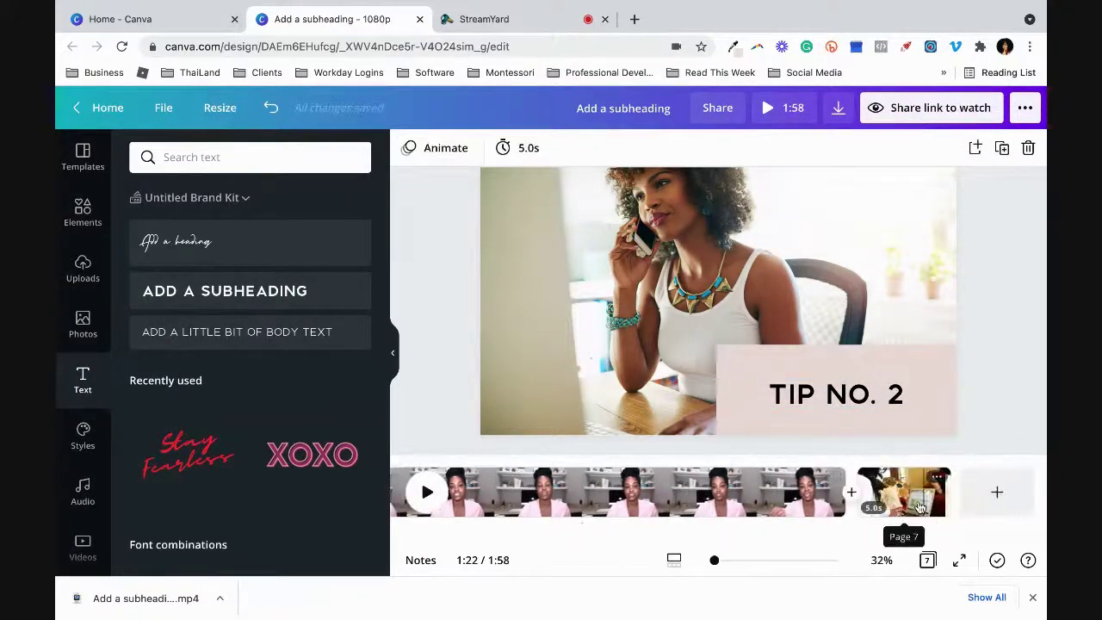
pyautogui.click(829, 386)
pyautogui.click(901, 500)
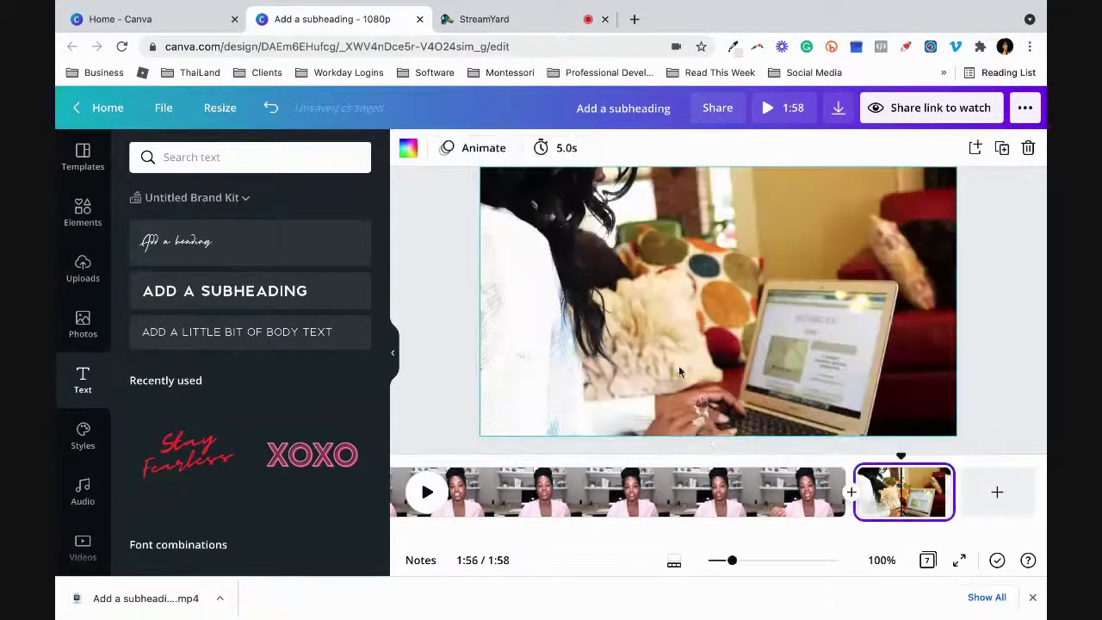
pyautogui.click(674, 357)
pyautogui.hotkey('ctrl', 'v')
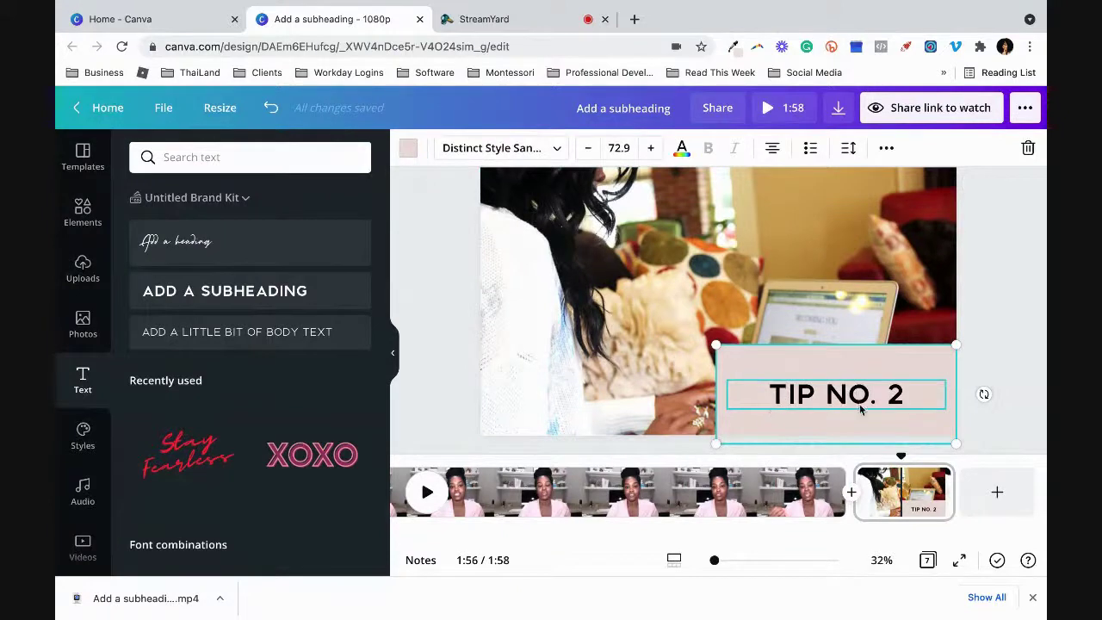
pyautogui.moveTo(881, 400); pyautogui.dragTo(879, 246)
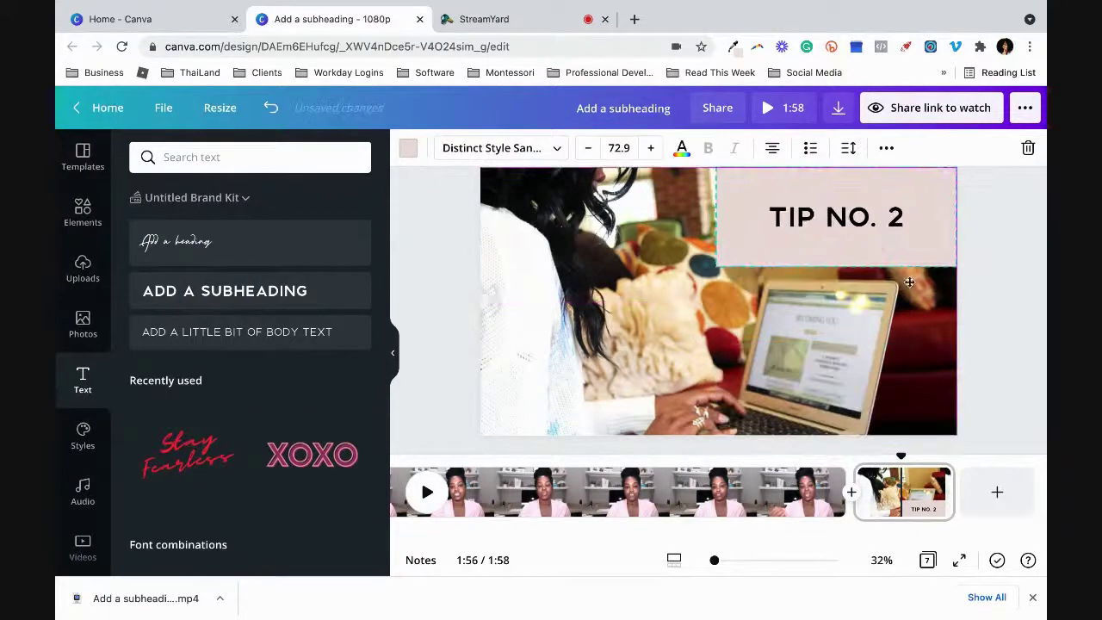
# Step: Replace the title on the laptop photo page with "LETS CONNECT"
pyautogui.click(886, 225)
pyautogui.click(885, 222)
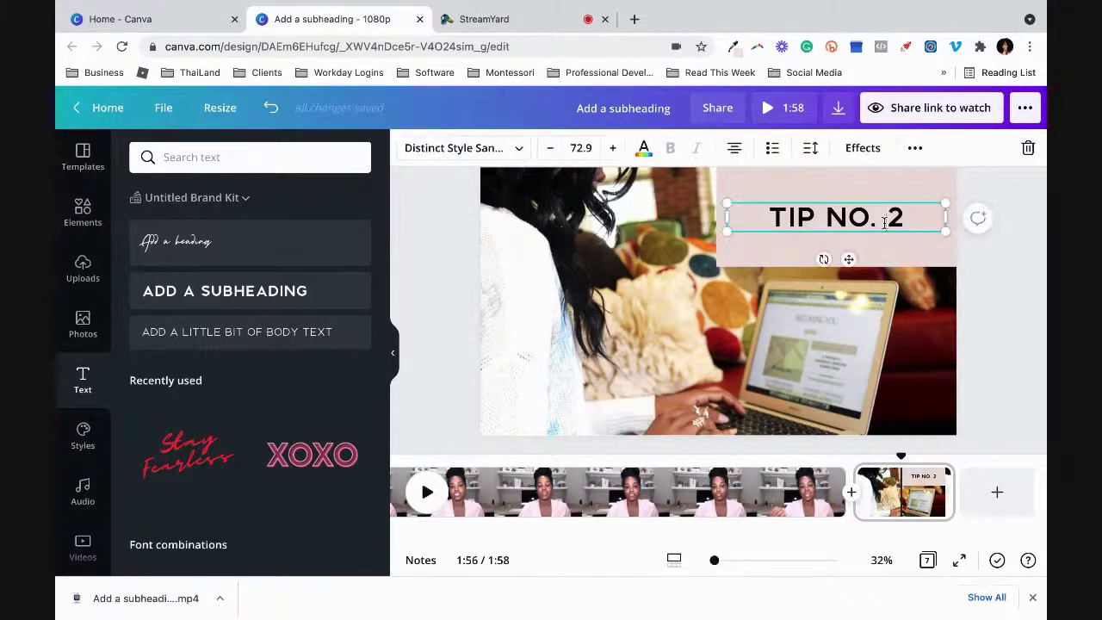
pyautogui.press('super+a')
pyautogui.write('L')
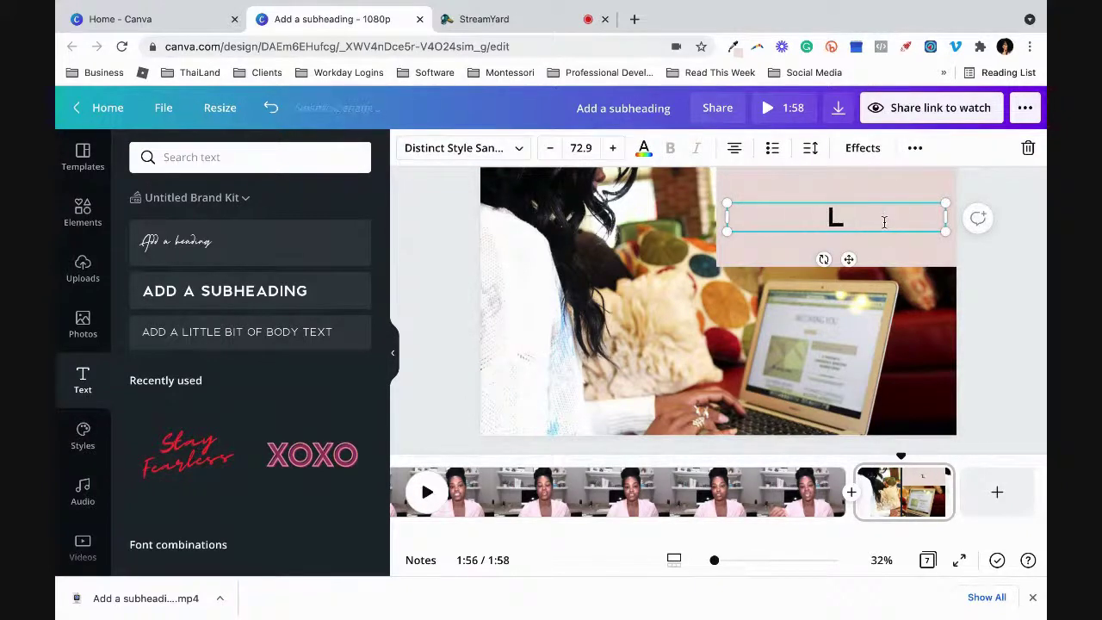
pyautogui.write('ETS CONECT')
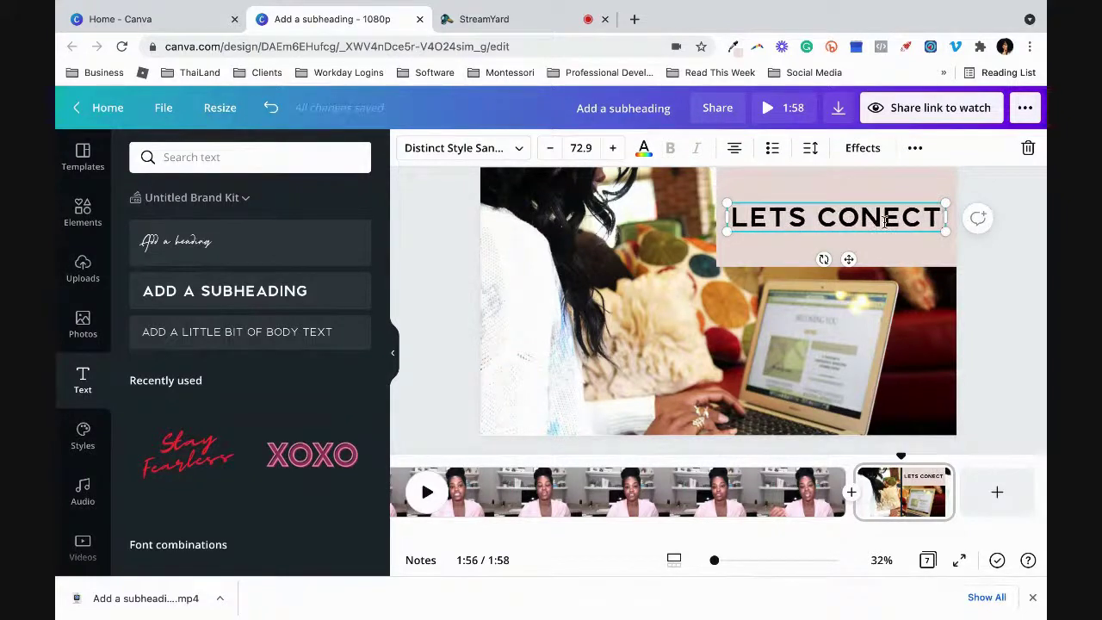
pyautogui.press('BackSpace')
pyautogui.press('BackSpace')
pyautogui.press('BackSpace')
pyautogui.press('BackSpace')
pyautogui.write('NNEC')
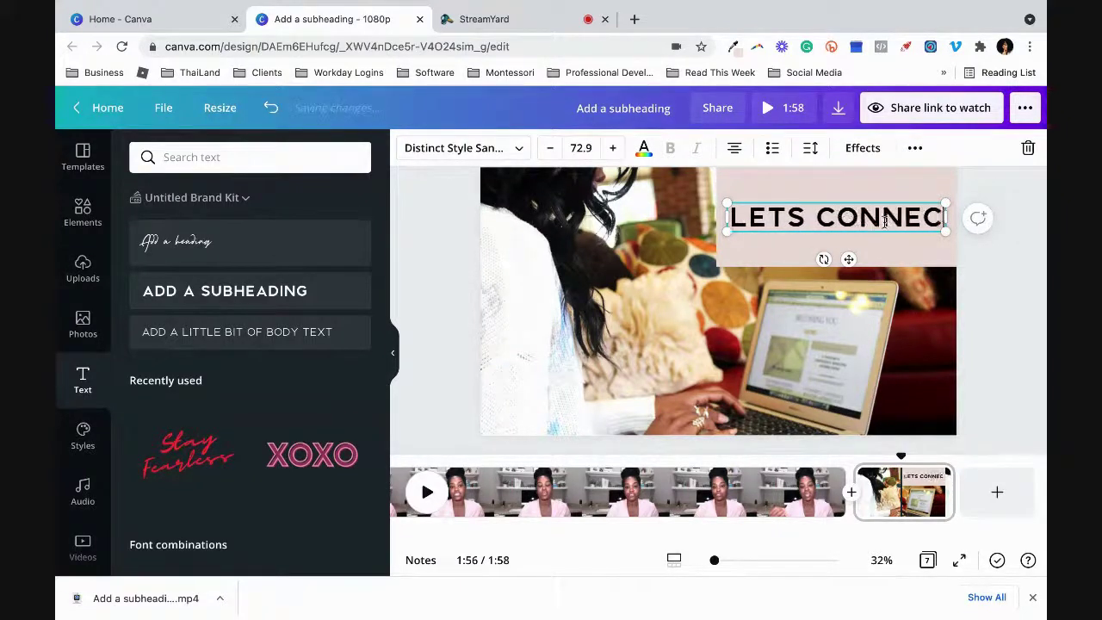
pyautogui.write('T')
# Step: Widen the title box, break "LETS CONNECT" into two lines, and move the text up so it sits within the pink rectangle
pyautogui.moveTo(951, 234); pyautogui.dragTo(974, 234)
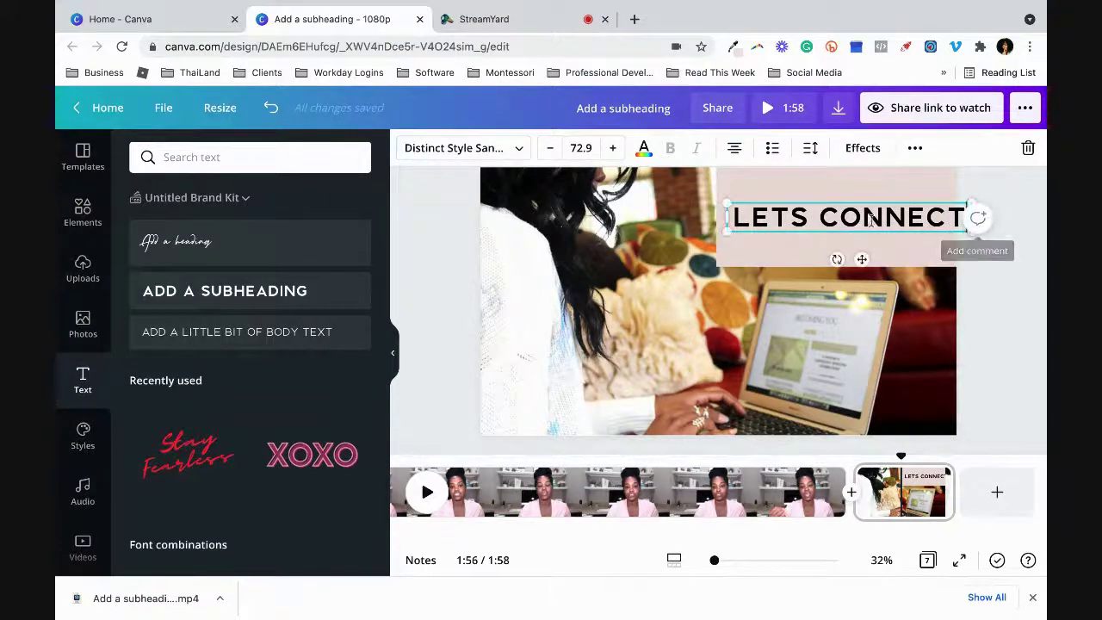
pyautogui.press('Return')
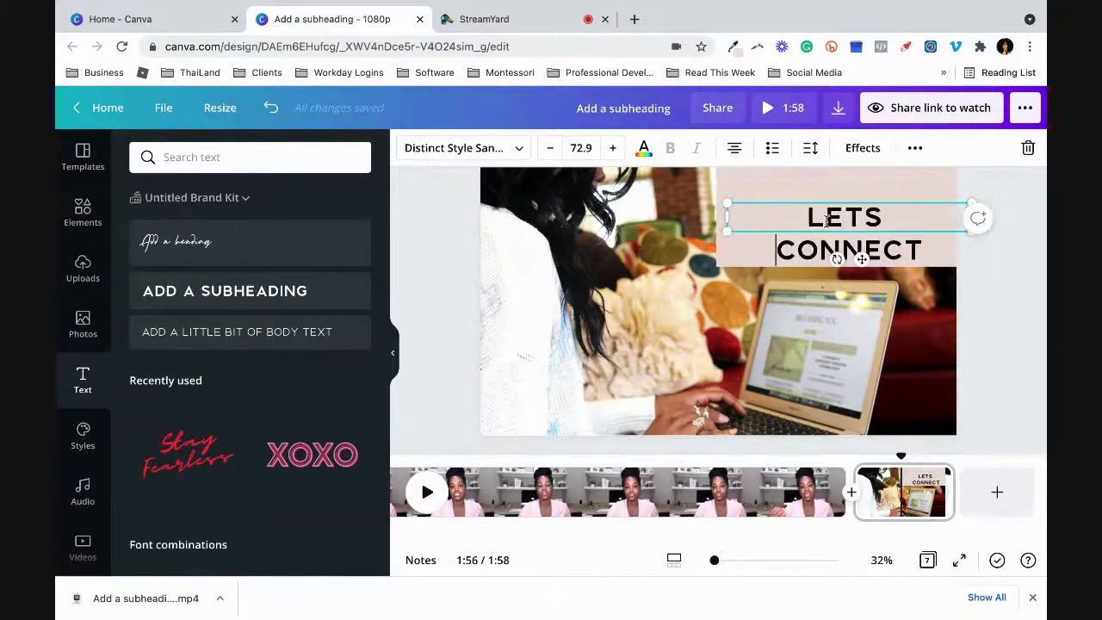
pyautogui.click(990, 260)
pyautogui.click(844, 246)
pyautogui.click(972, 270)
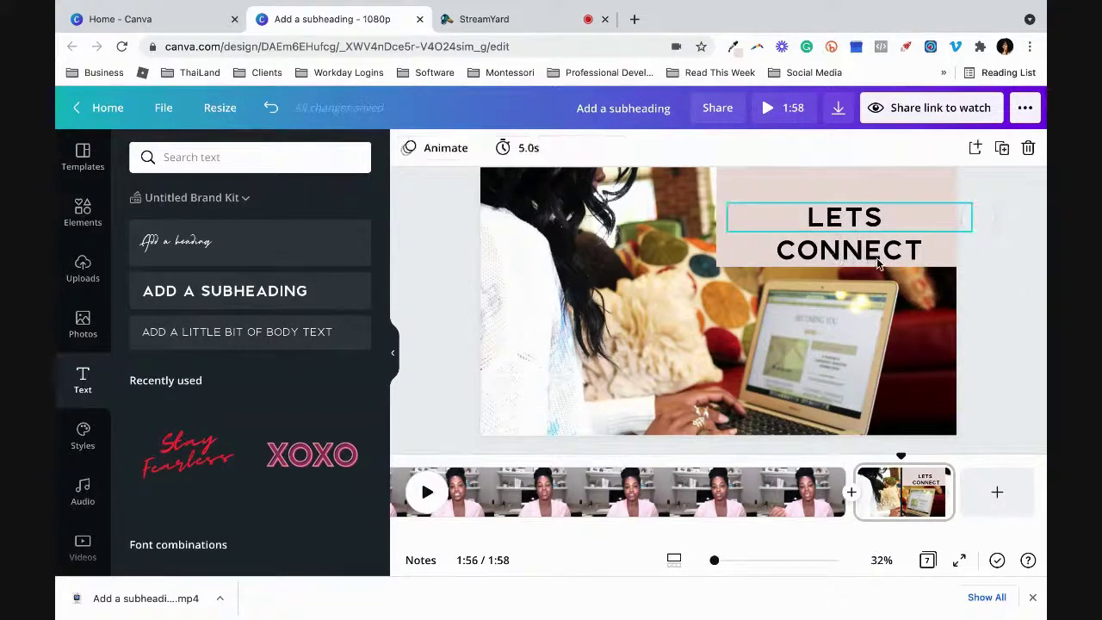
pyautogui.click(870, 231)
pyautogui.moveTo(872, 216); pyautogui.dragTo(863, 193)
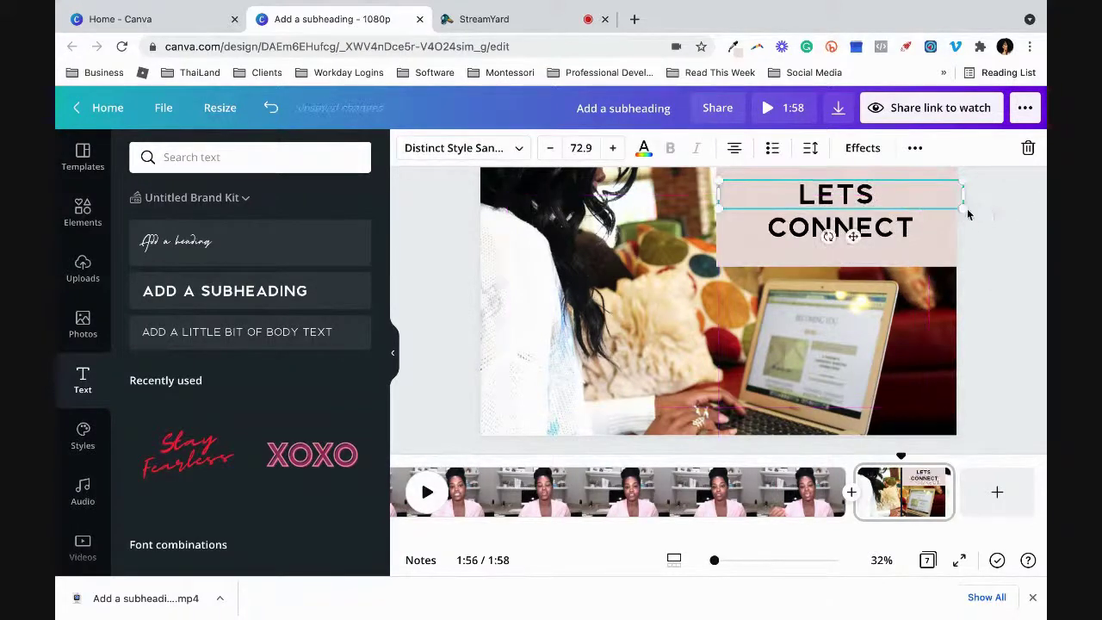
pyautogui.click(1021, 241)
pyautogui.scroll(2, 1023, 294)
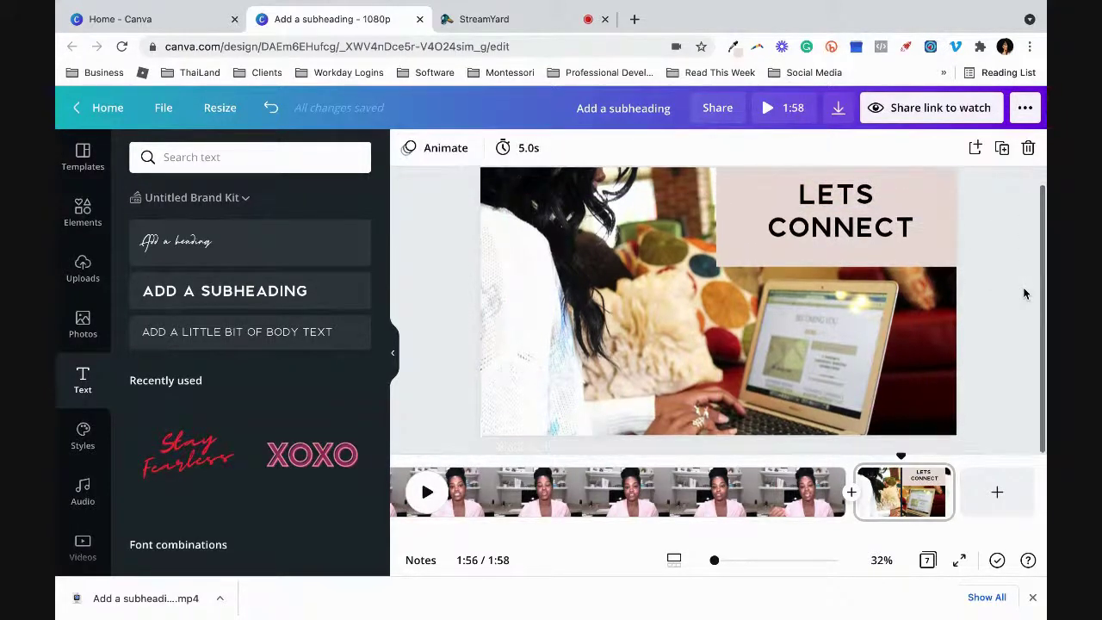
# Step: Add a Dissolve transition between the first title page and the webcam clip that follows it
pyautogui.click(392, 354)
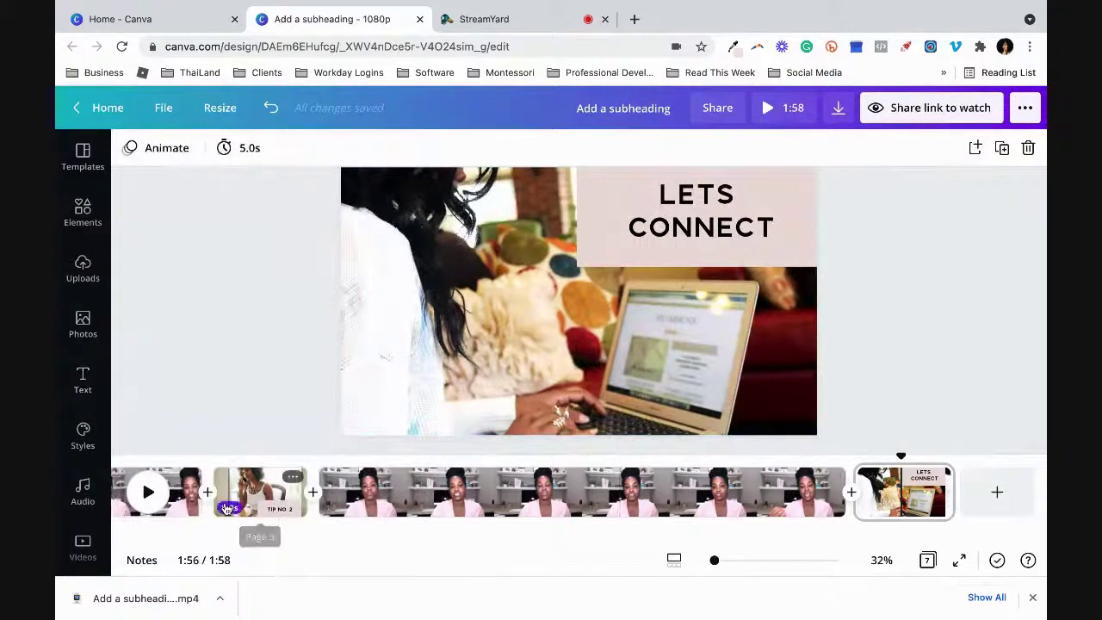
pyautogui.hscroll(-3, 226, 508)
pyautogui.hscroll(-5, 226, 508)
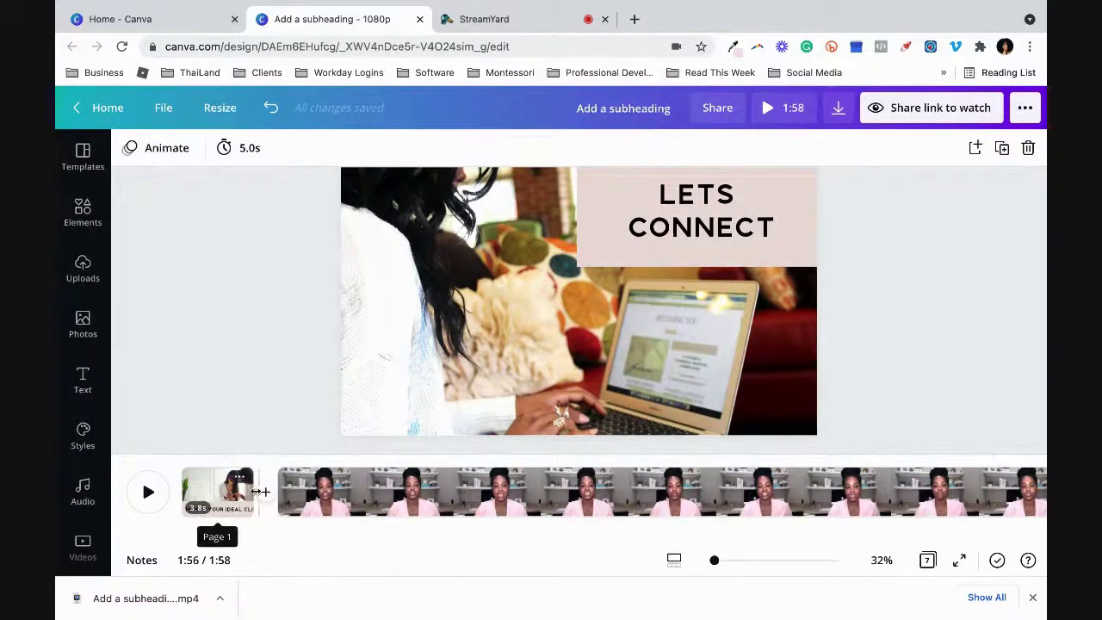
pyautogui.moveTo(277, 504)
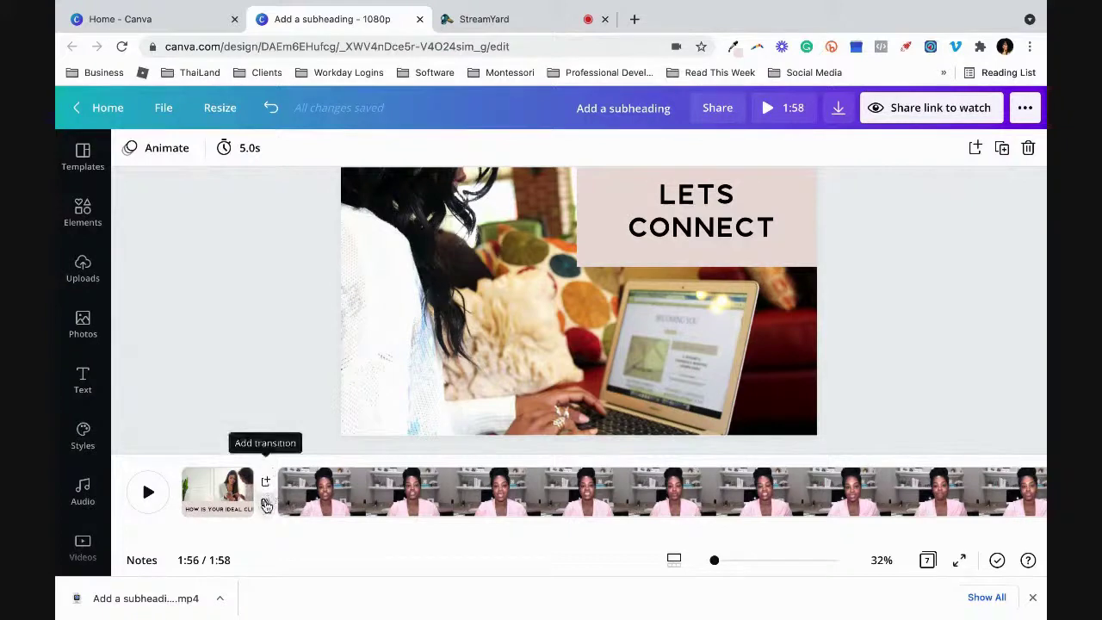
pyautogui.click(264, 504)
pyautogui.click(251, 231)
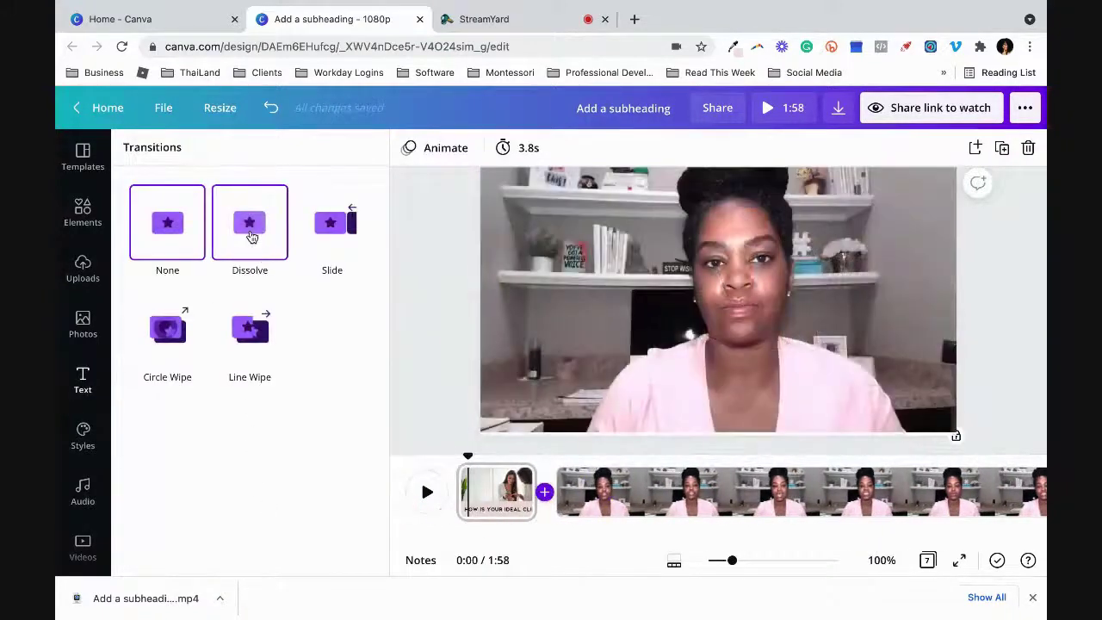
# Step: Add a Line Wipe transition between the first webcam clip and the TIP # 1 page
pyautogui.hscroll(3, 603, 508)
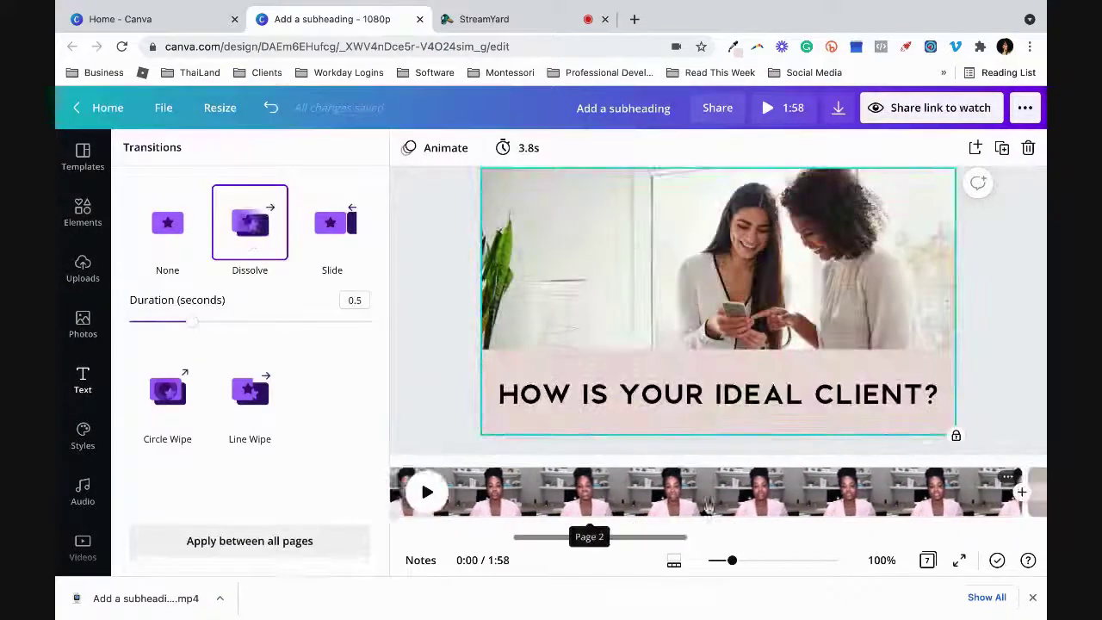
pyautogui.hscroll(5, 706, 508)
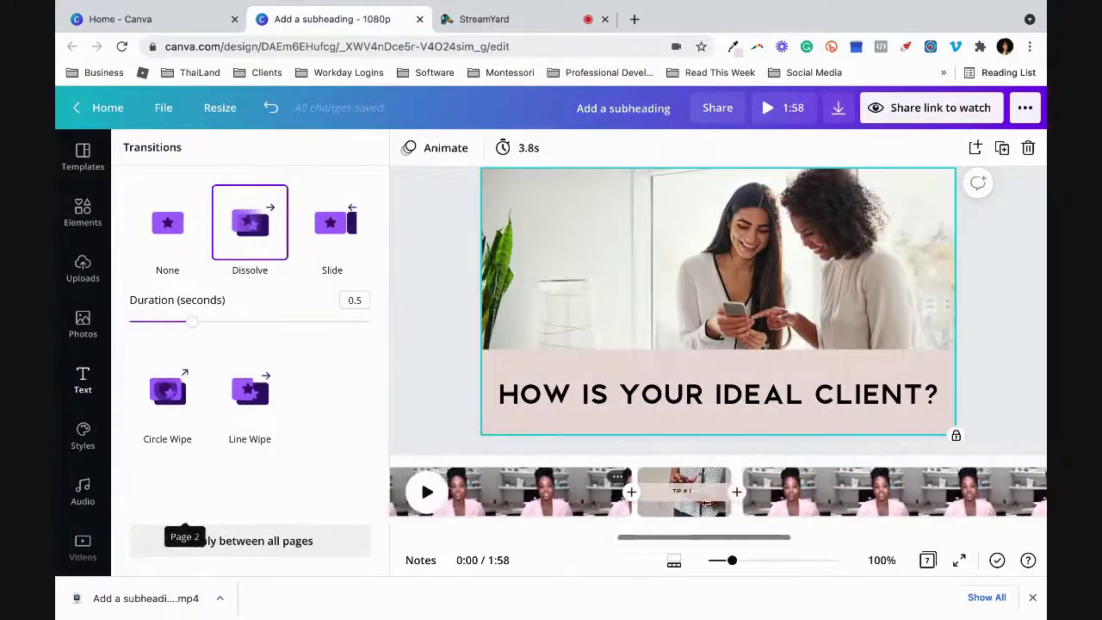
pyautogui.click(642, 486)
pyautogui.click(257, 340)
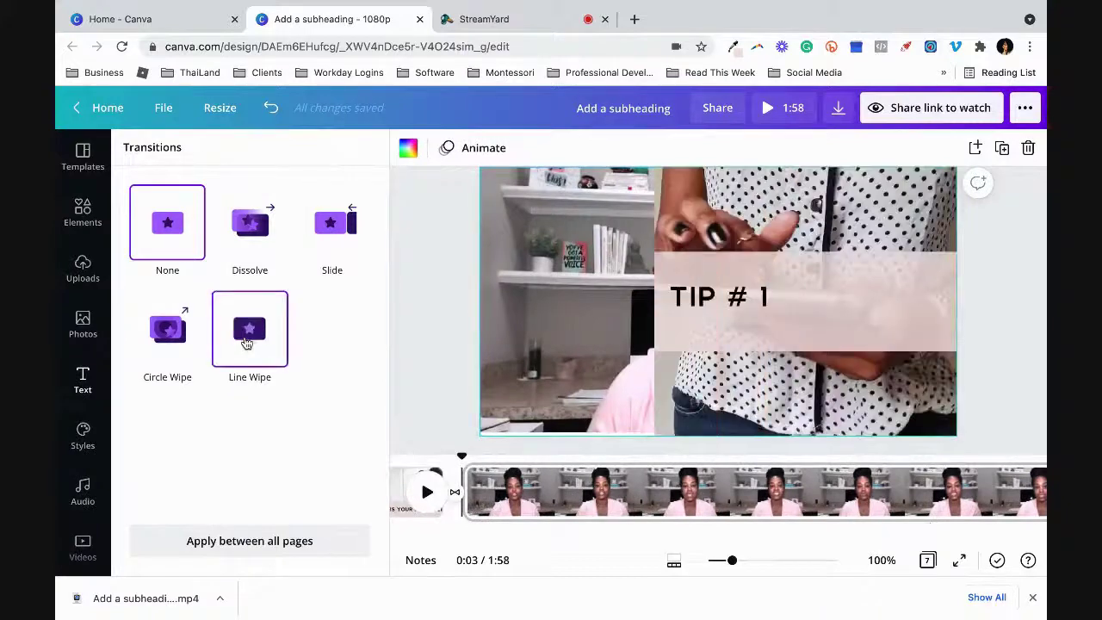
# Step: Add a Circle Wipe transition between the TIP # 1 page and the webcam clip that follows it
pyautogui.hscroll(10, 689, 504)
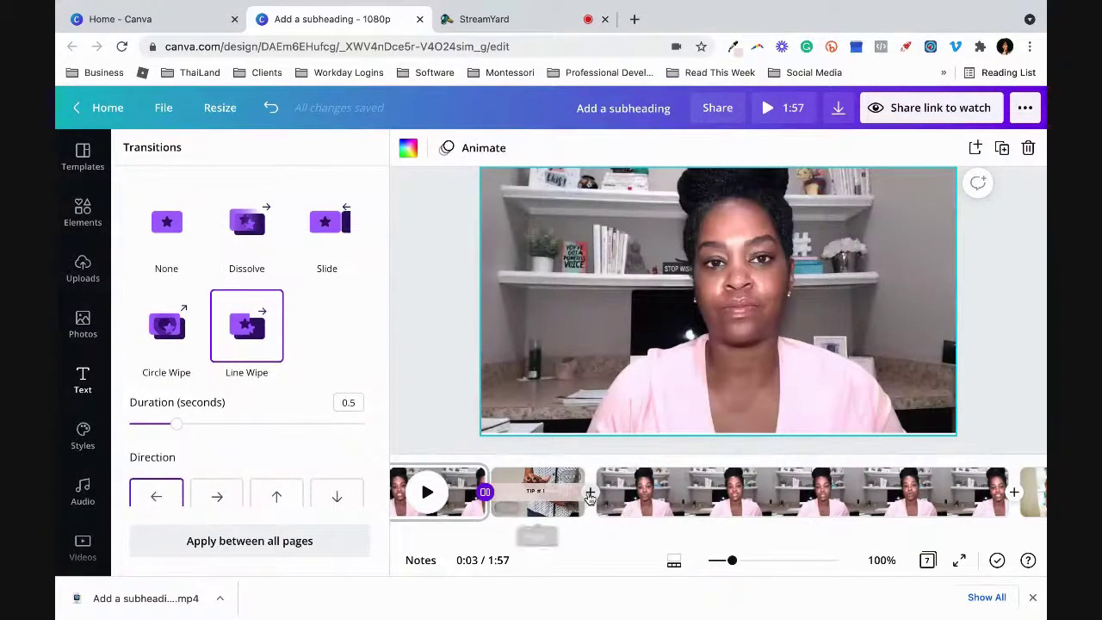
pyautogui.click(590, 506)
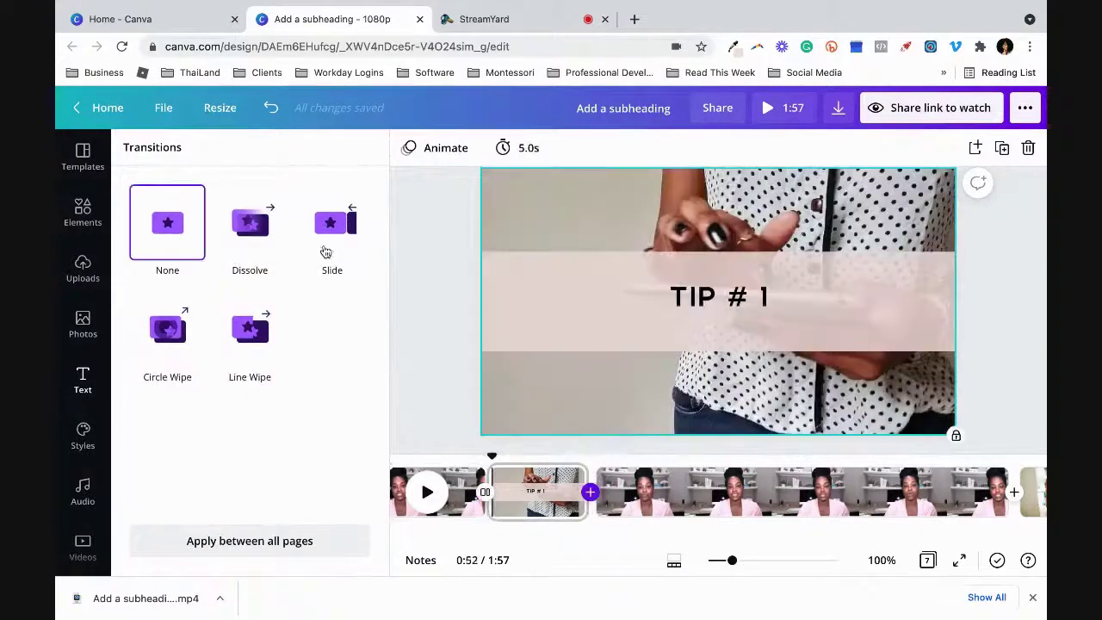
pyautogui.click(332, 222)
pyautogui.click(250, 224)
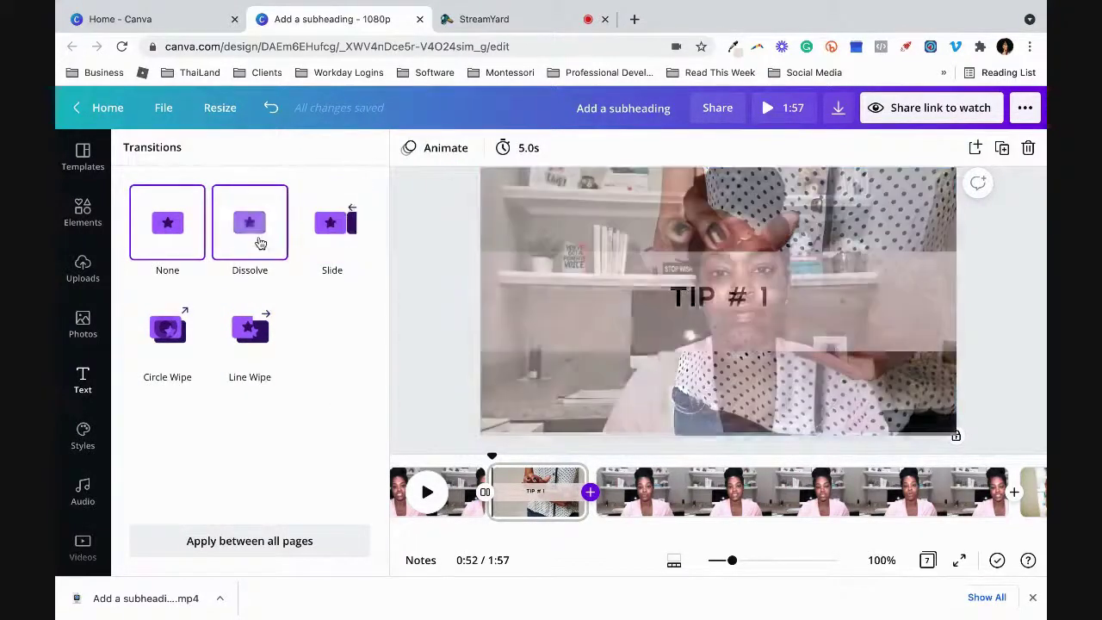
pyautogui.click(169, 328)
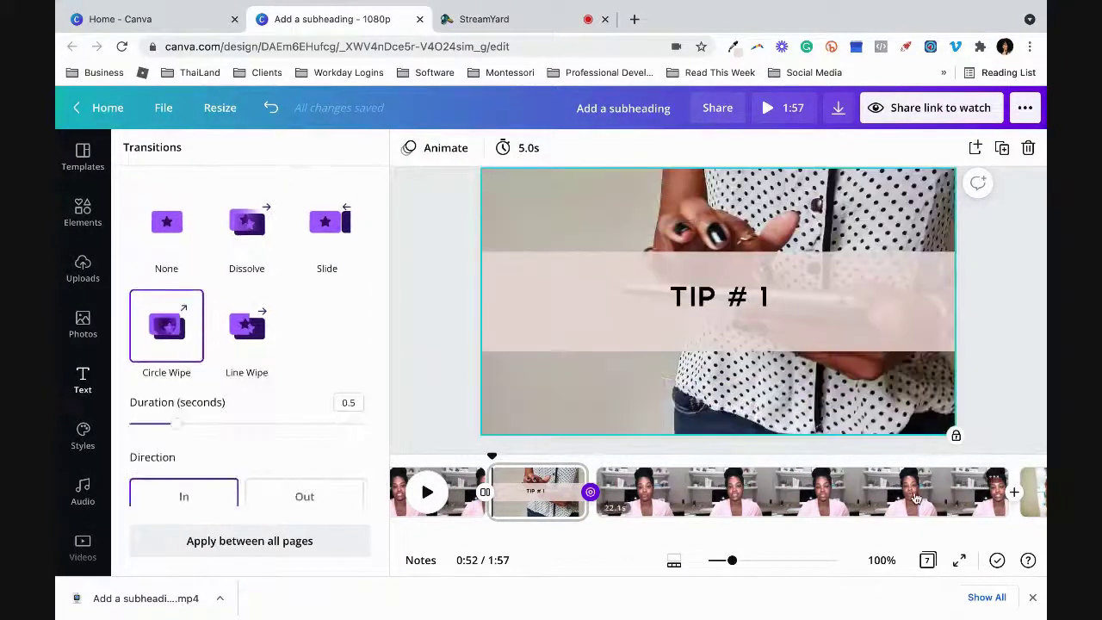
# Step: Add a Dissolve transition between the second webcam clip and the TIP NO. 2 page
pyautogui.hscroll(5, 766, 493)
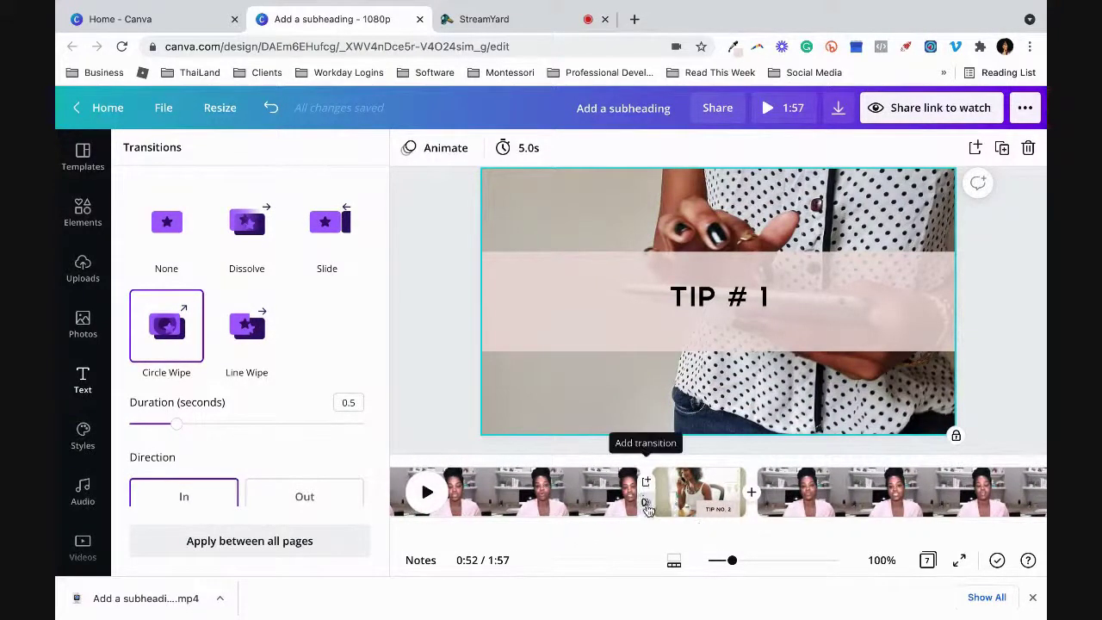
pyautogui.click(647, 507)
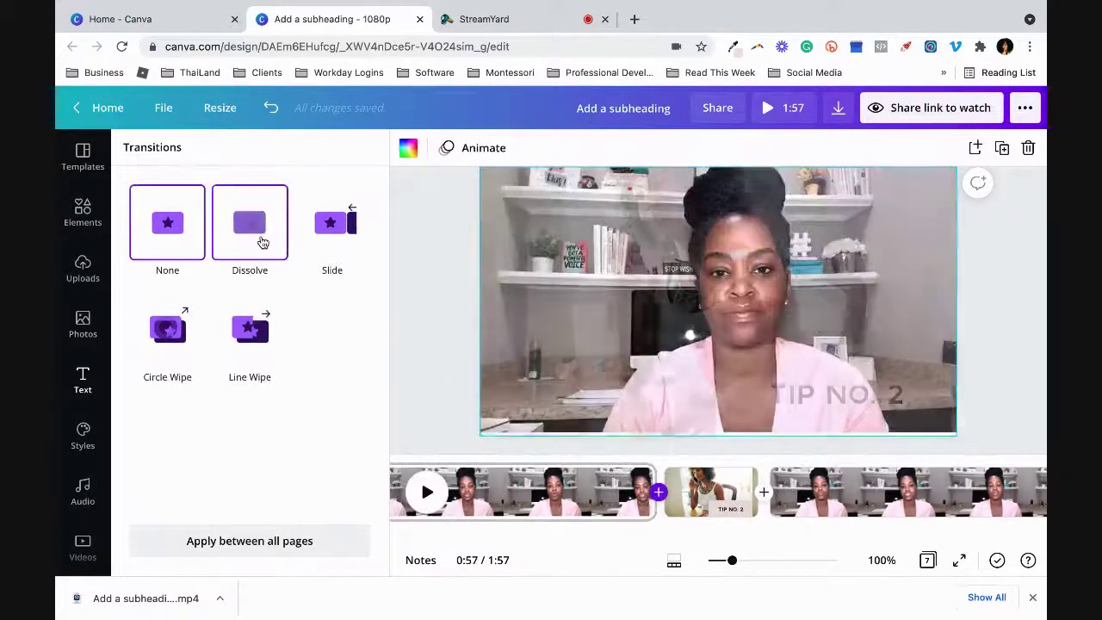
pyautogui.click(262, 243)
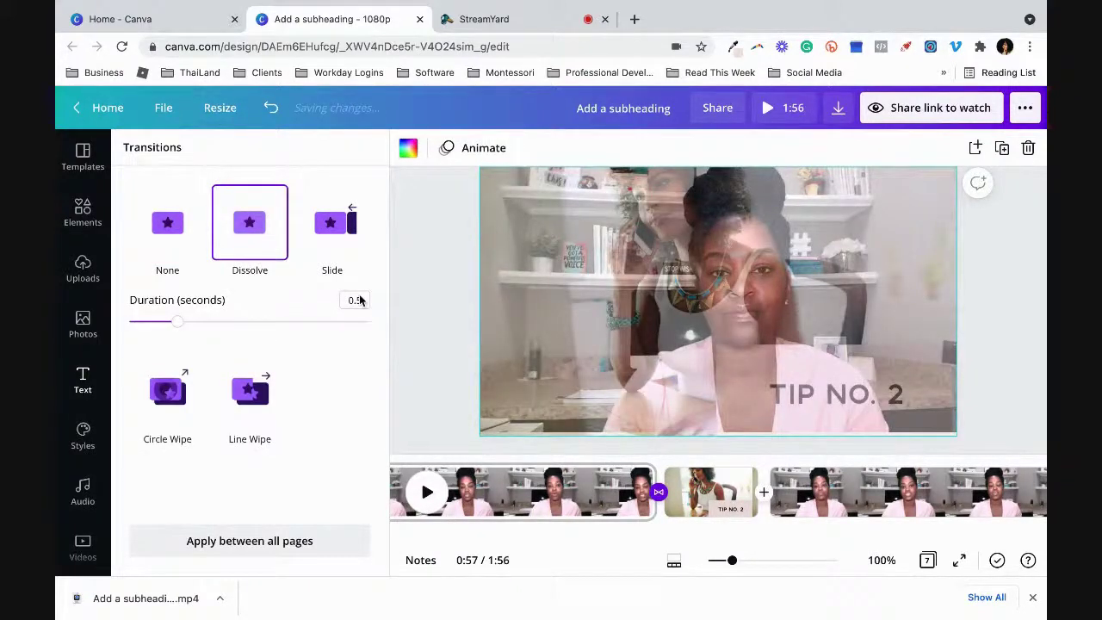
# Step: Add a Line Wipe transition between the TIP NO. 2 page and the webcam clip that follows it
pyautogui.click(763, 492)
pyautogui.click(249, 330)
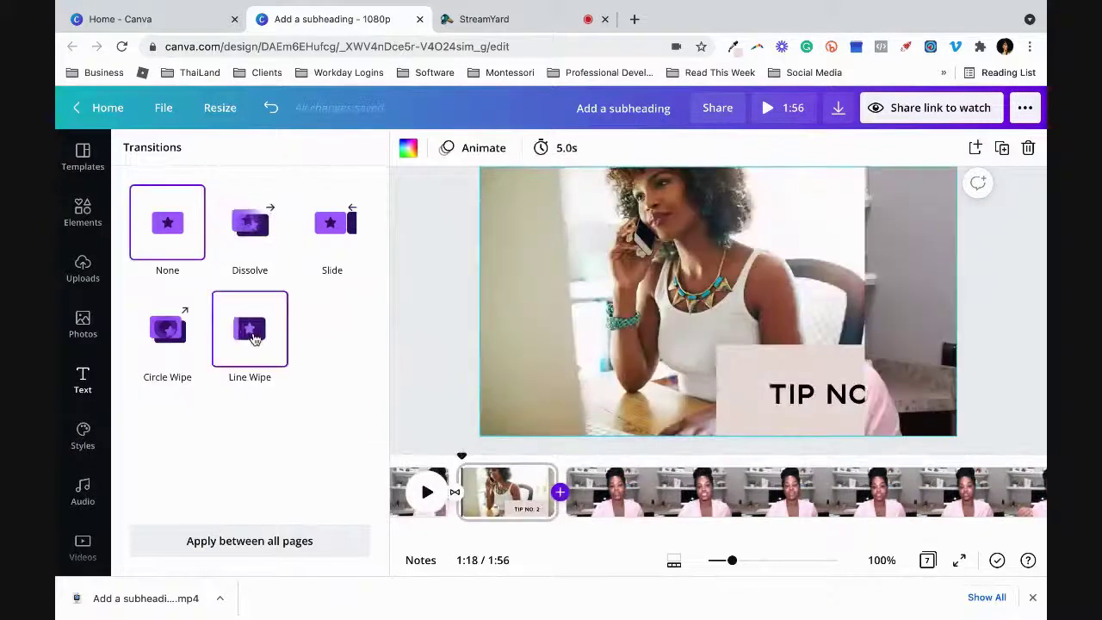
pyautogui.click(252, 339)
# Step: Add a Dissolve transition between the last webcam clip and the LETS CONNECT page
pyautogui.hscroll(5, 731, 499)
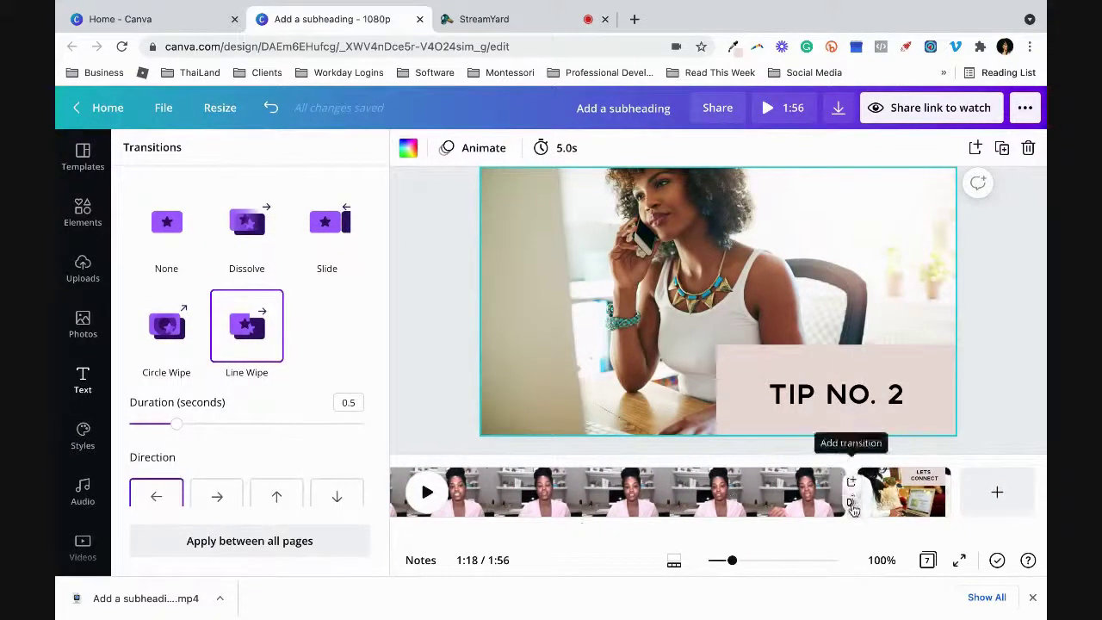
pyautogui.click(852, 508)
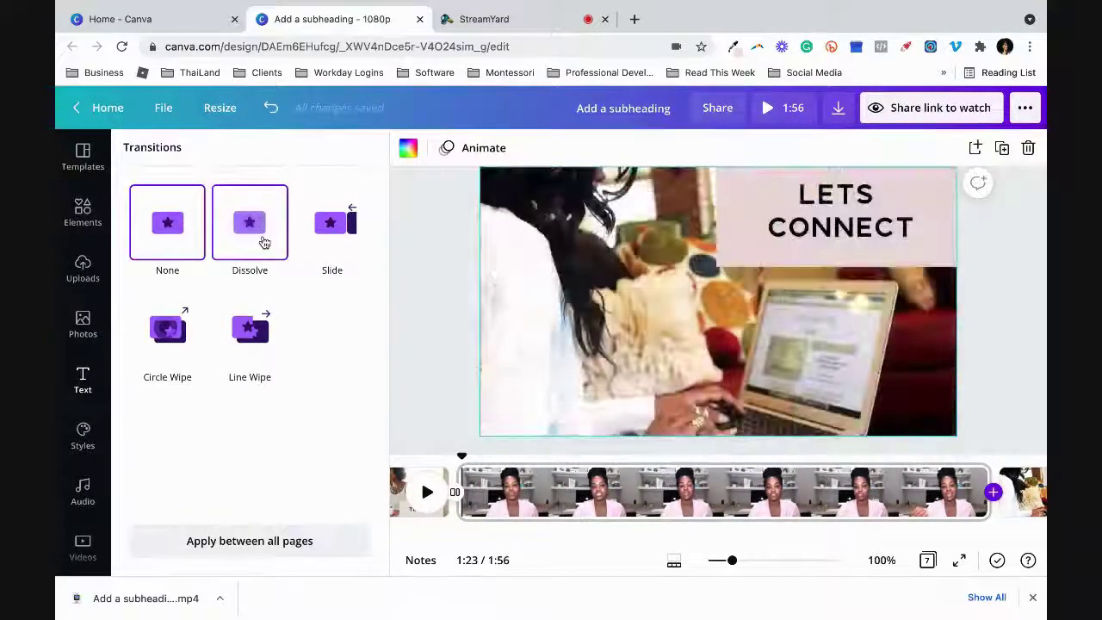
pyautogui.click(264, 242)
# Step: Browse the audio library and listen to the piano tracks Sweet Hope and Pine
pyautogui.hscroll(-3, 603, 490)
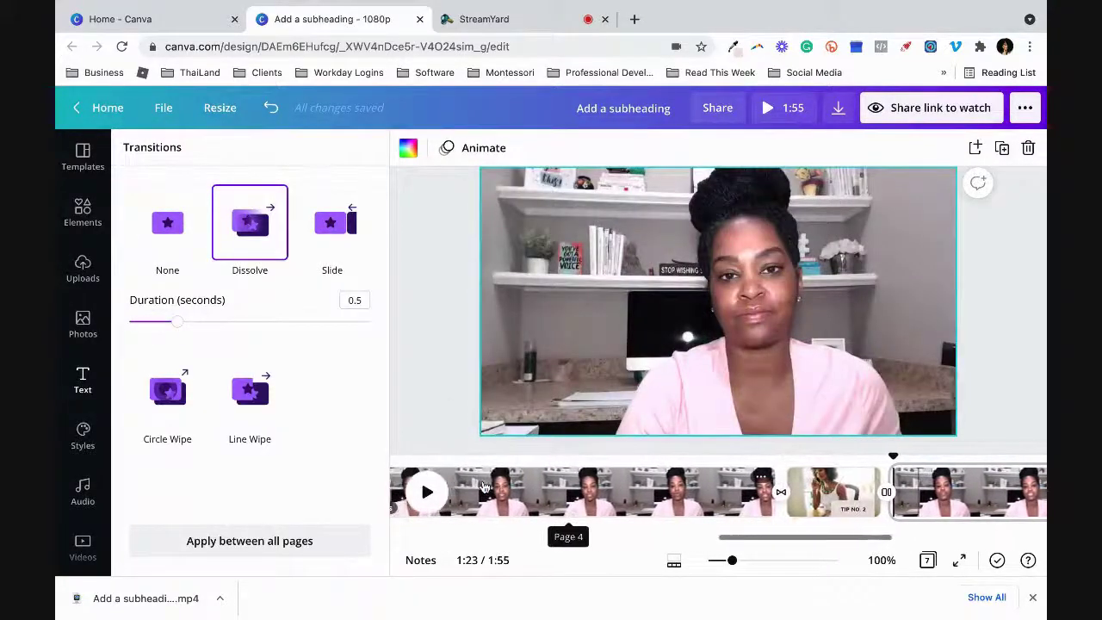
pyautogui.hscroll(-5, 484, 488)
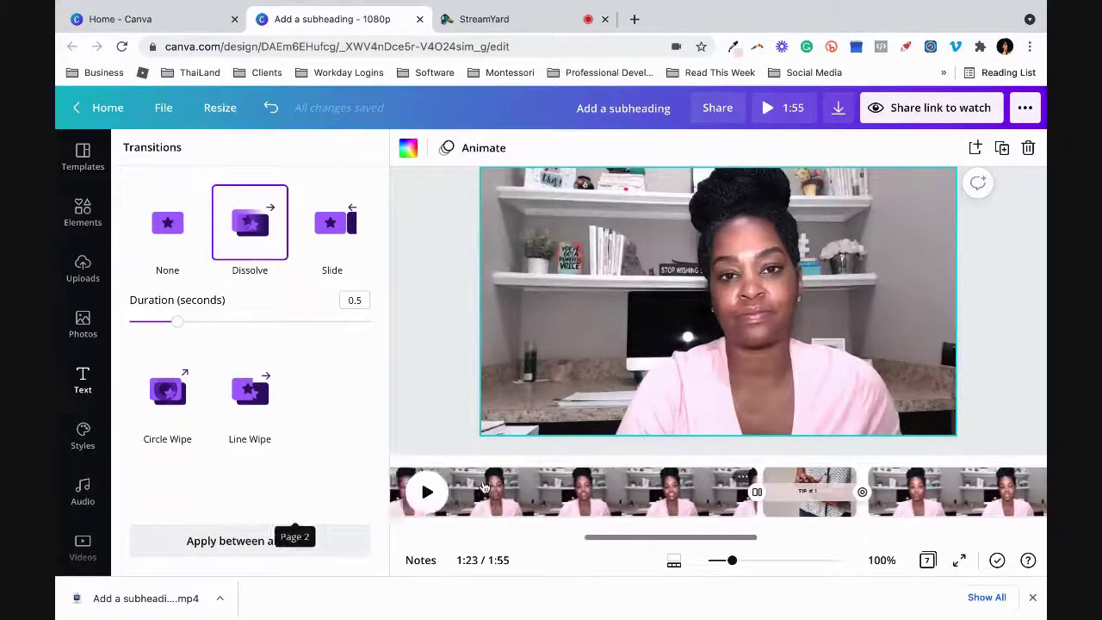
pyautogui.hscroll(-5, 485, 487)
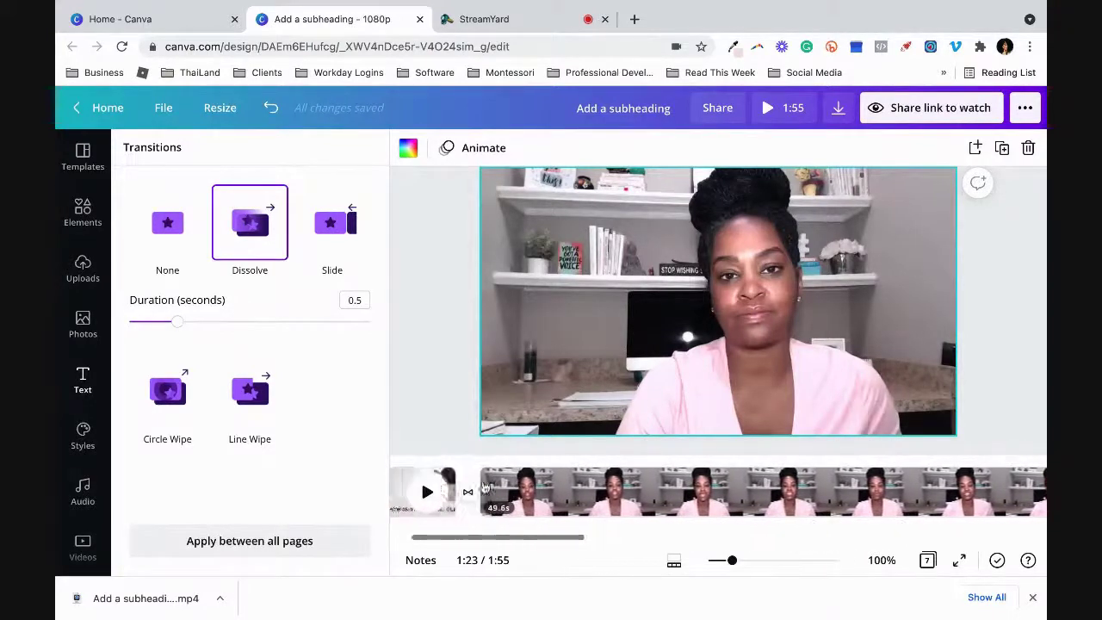
pyautogui.hscroll(-2, 485, 488)
pyautogui.hscroll(-1, 484, 487)
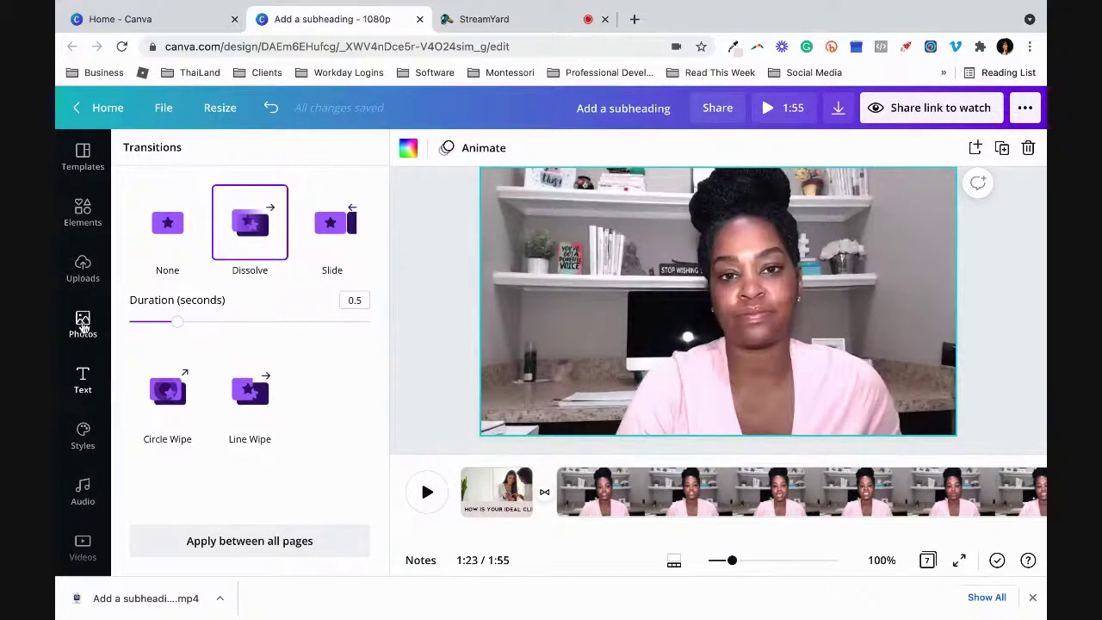
pyautogui.scroll(-2, 99, 422)
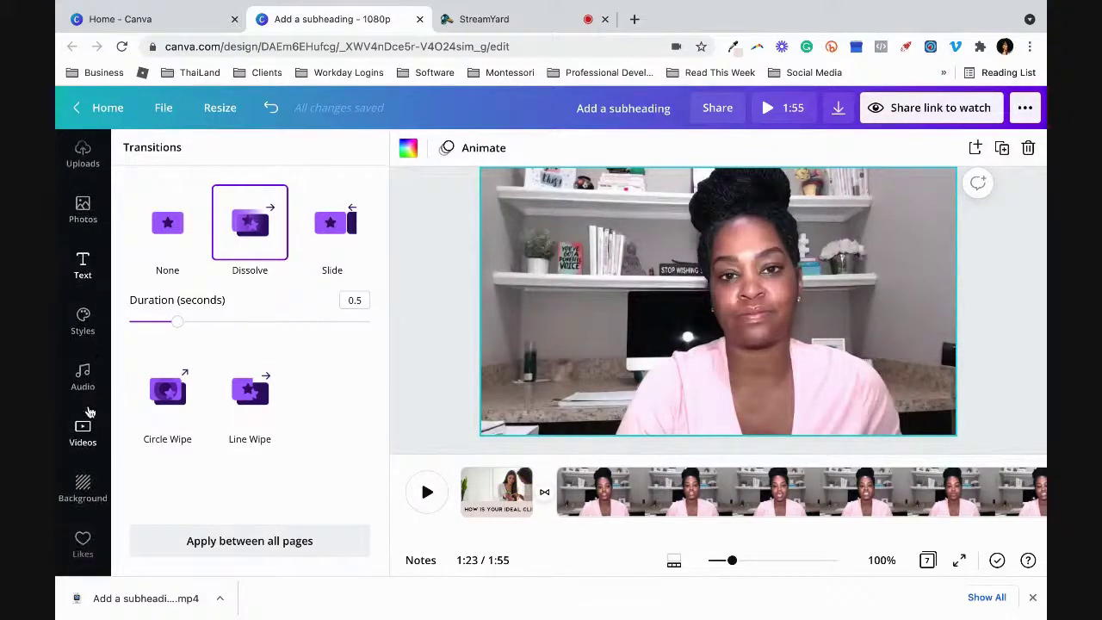
pyautogui.click(88, 379)
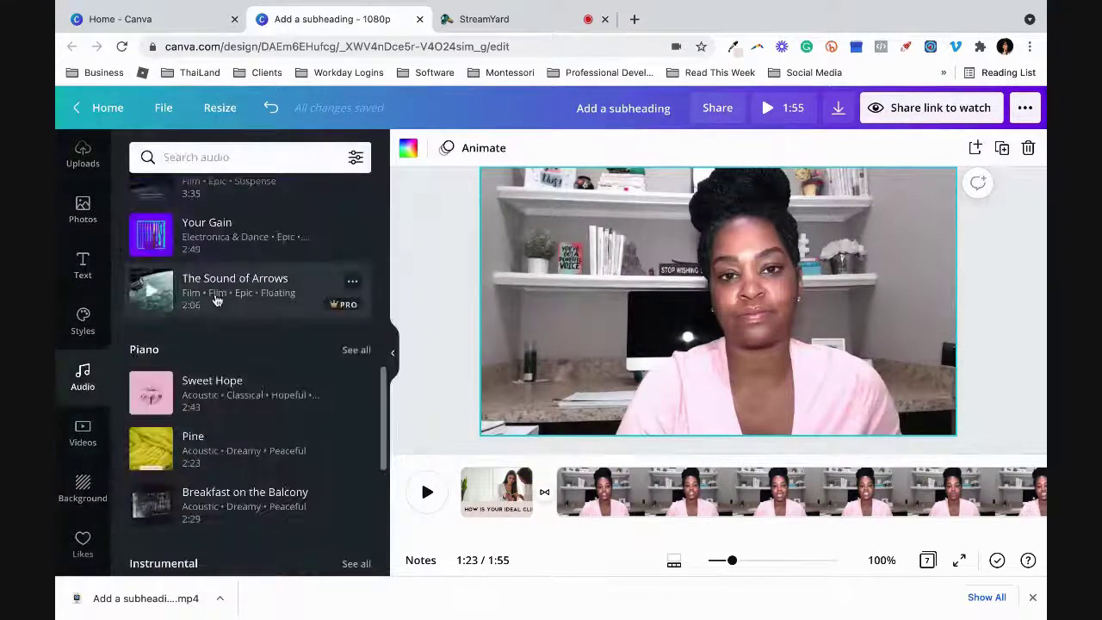
pyautogui.scroll(4, 215, 299)
pyautogui.scroll(-4, 217, 299)
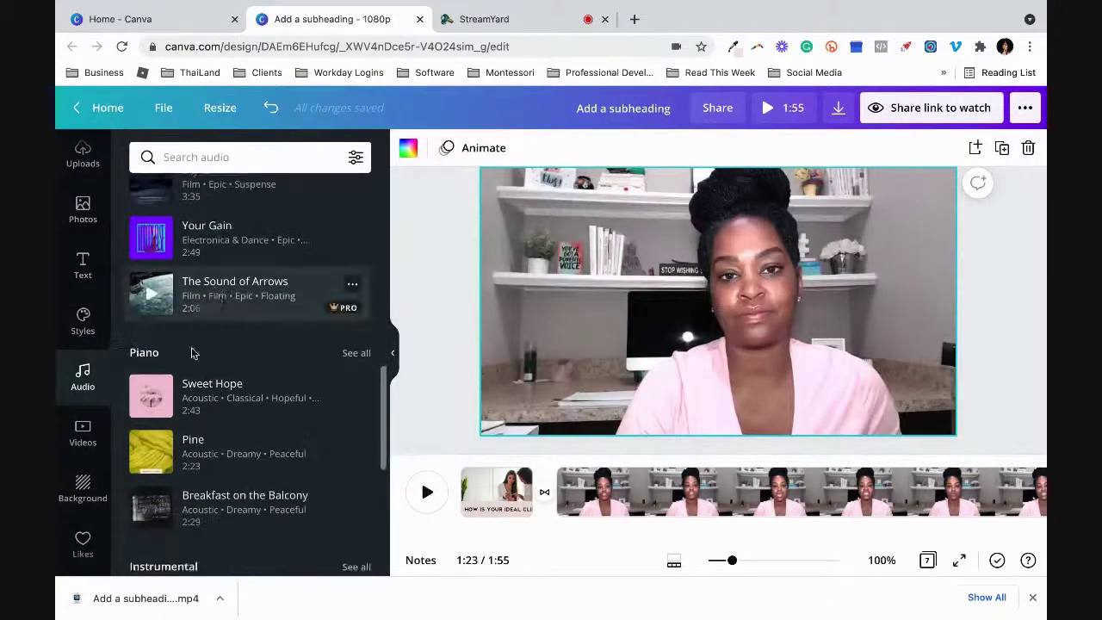
pyautogui.click(152, 399)
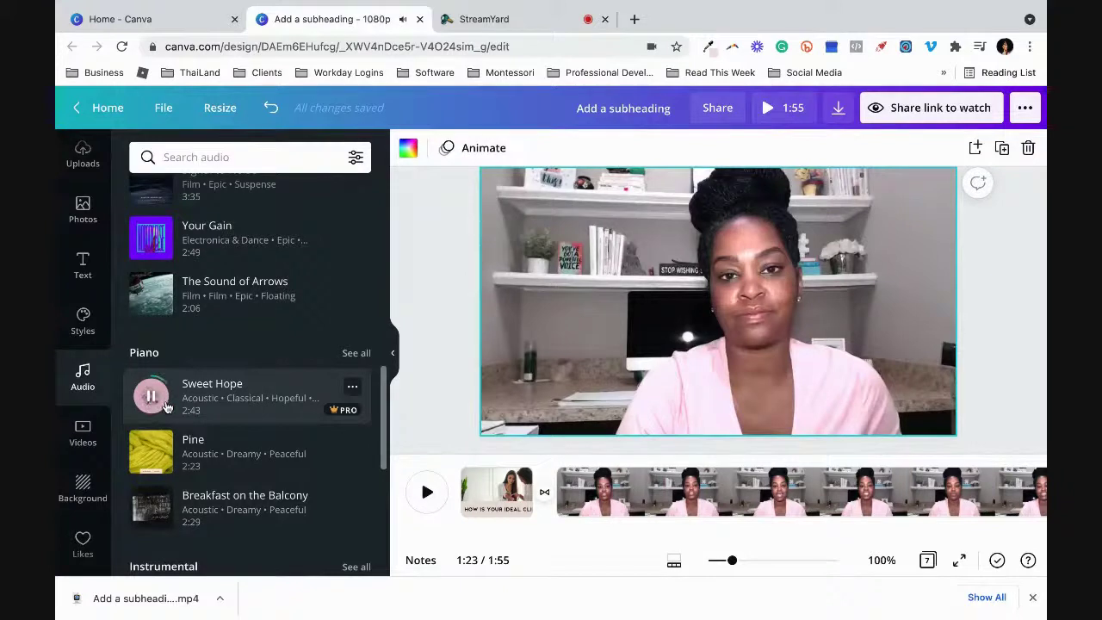
pyautogui.click(154, 452)
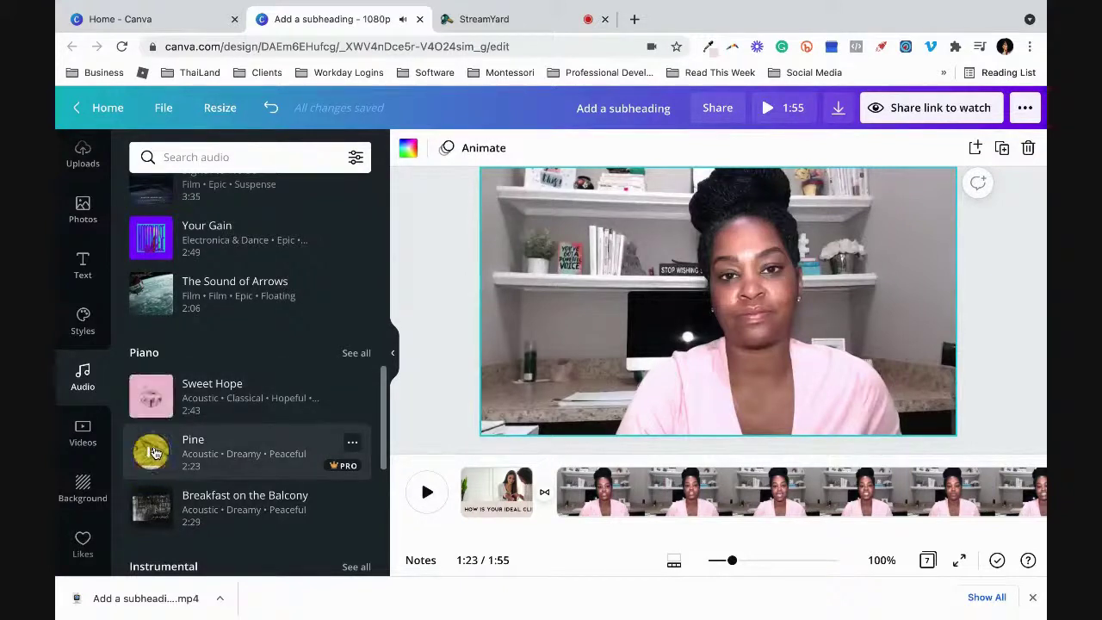
# Step: Listen to the instrumental tracks Breathe One's Last and Of The Sun
pyautogui.scroll(-3, 154, 452)
pyautogui.scroll(-3, 155, 452)
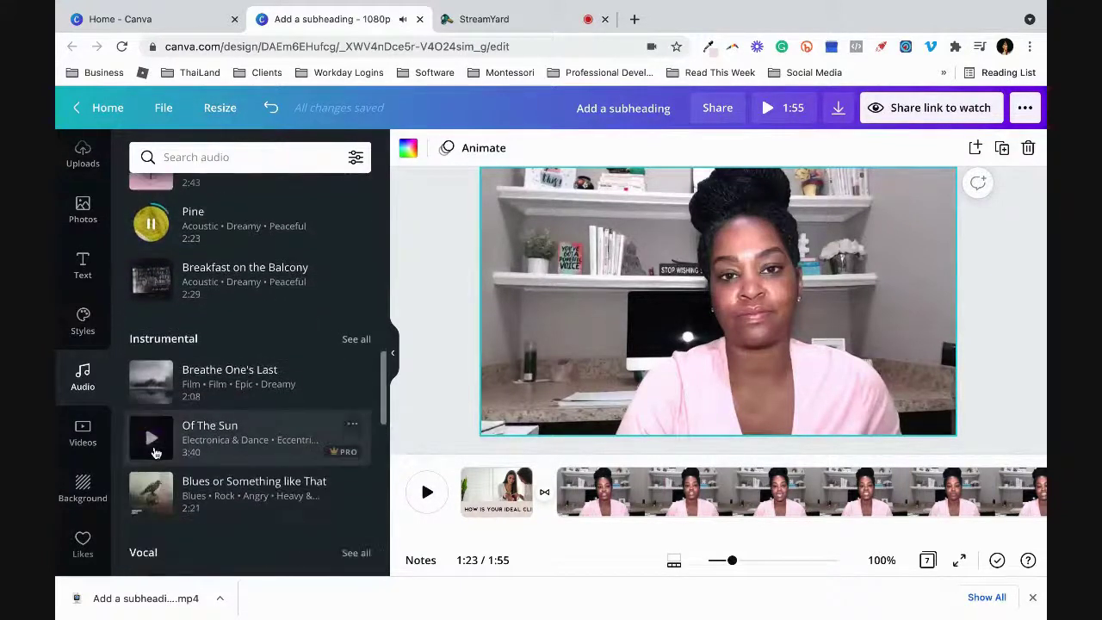
pyautogui.scroll(4, 155, 452)
pyautogui.scroll(-3, 155, 452)
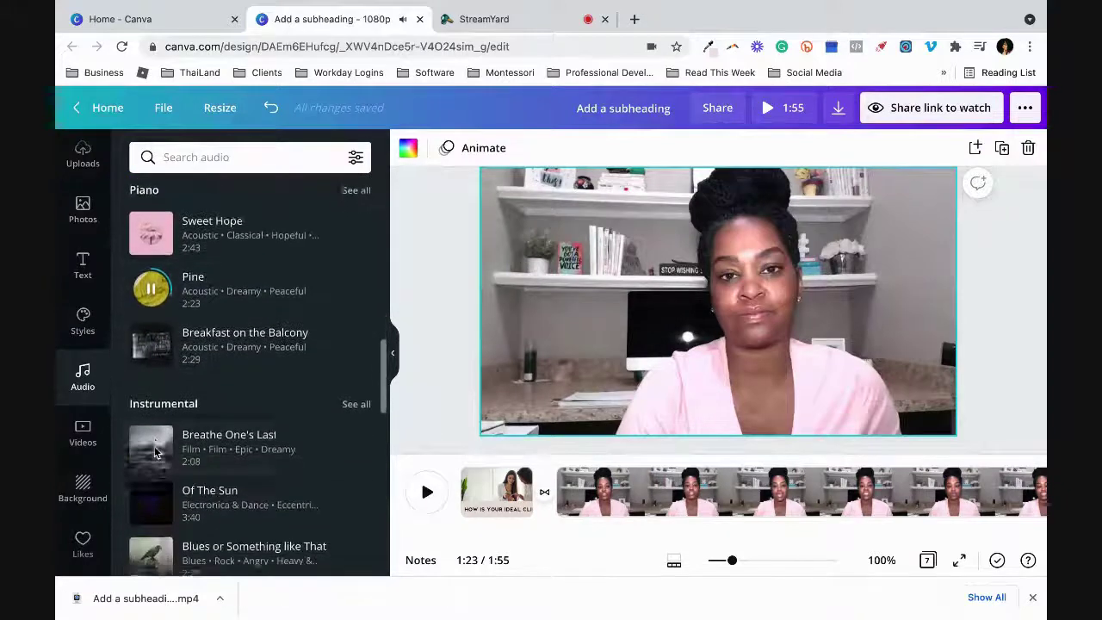
pyautogui.click(152, 435)
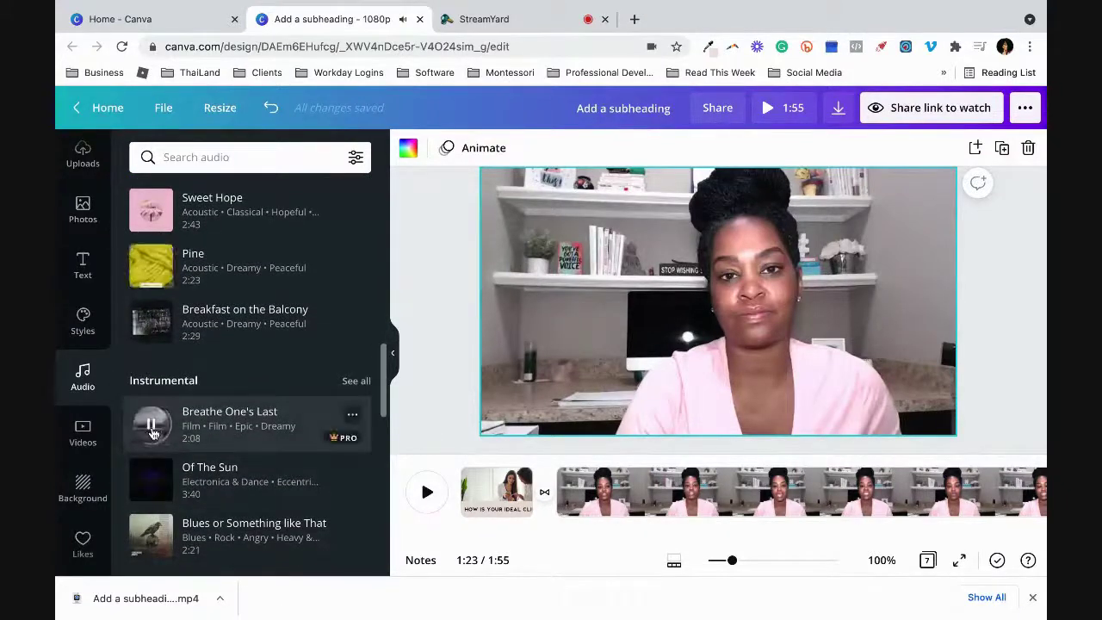
pyautogui.click(150, 481)
pyautogui.scroll(-2, 148, 487)
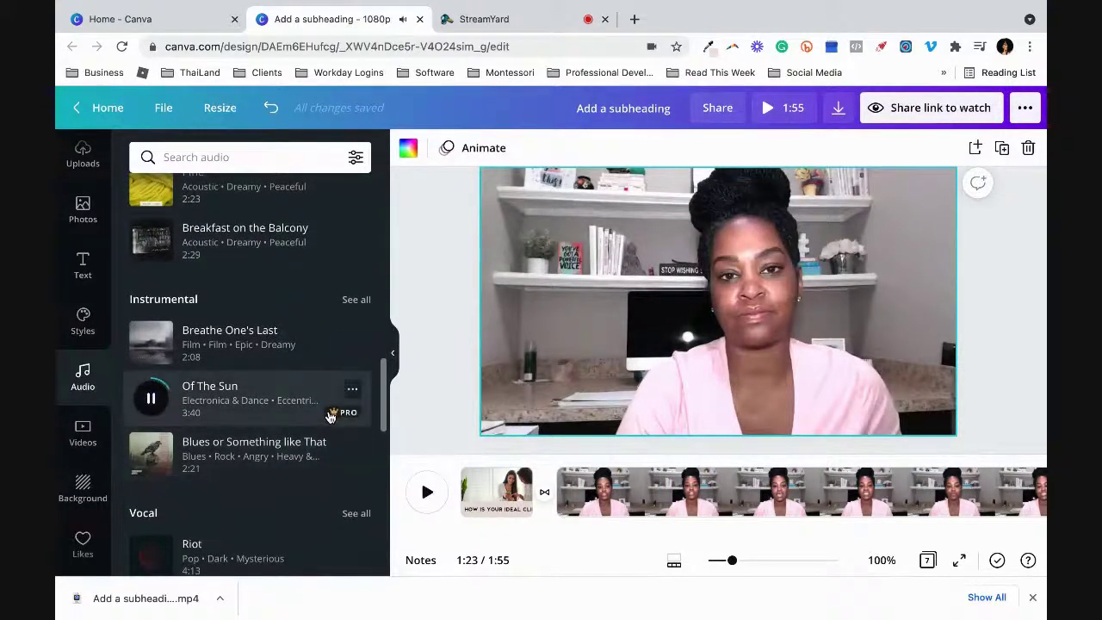
# Step: Add the track Of The Sun to the video as background music and hide the audio library
pyautogui.moveTo(343, 412)
pyautogui.moveTo(152, 401); pyautogui.dragTo(633, 372)
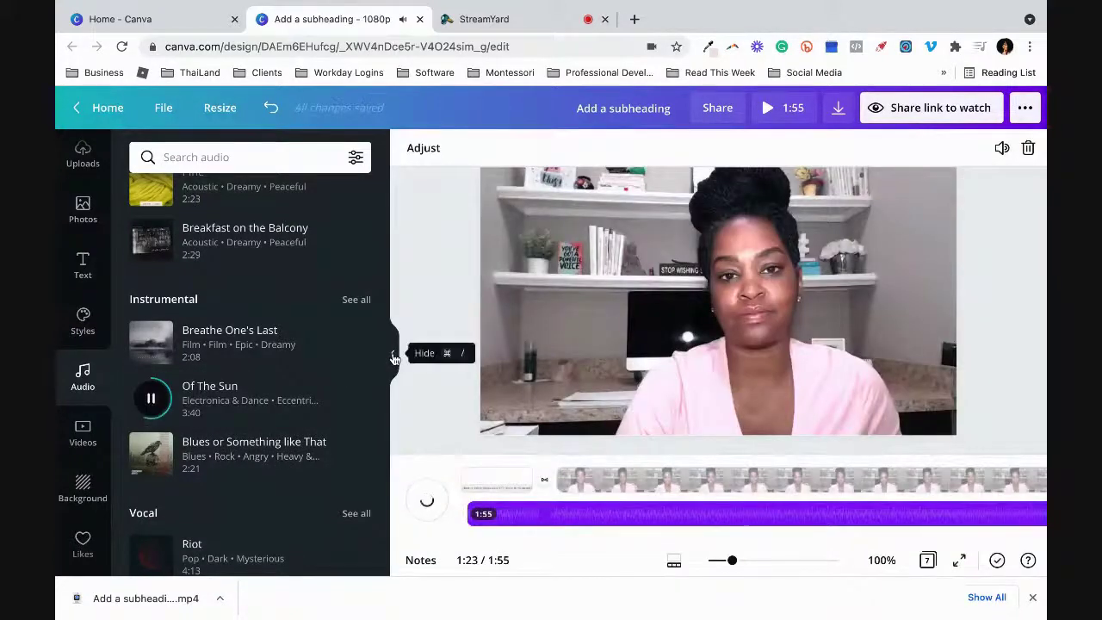
pyautogui.click(393, 358)
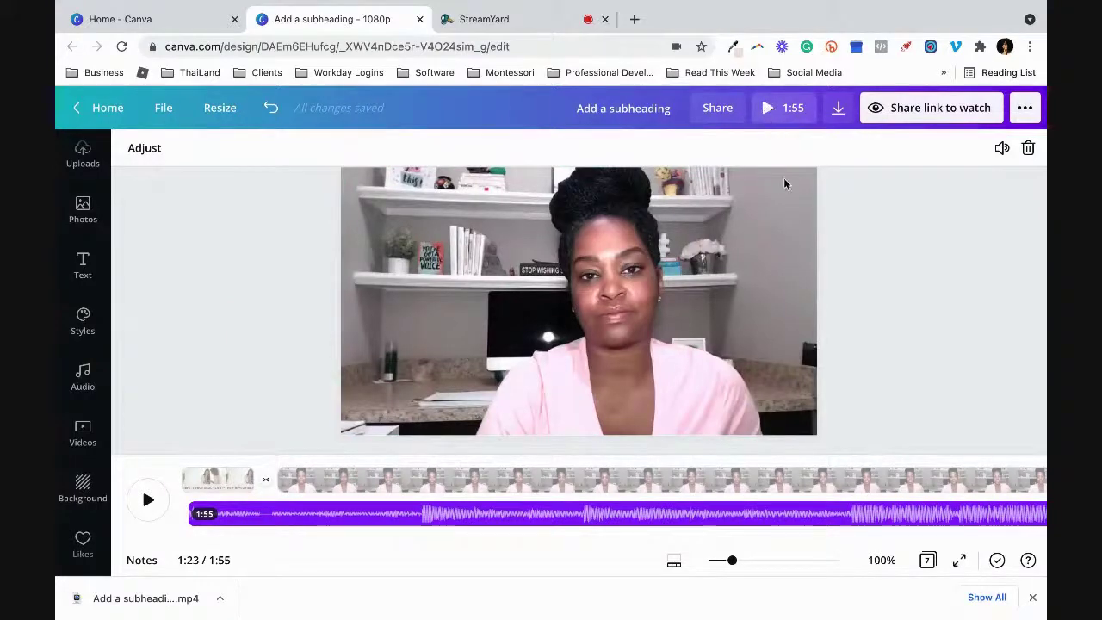
# Step: Preview the full video with the music, skip ahead within the first webcam clip, and close the preview
pyautogui.press('super+alt+p')
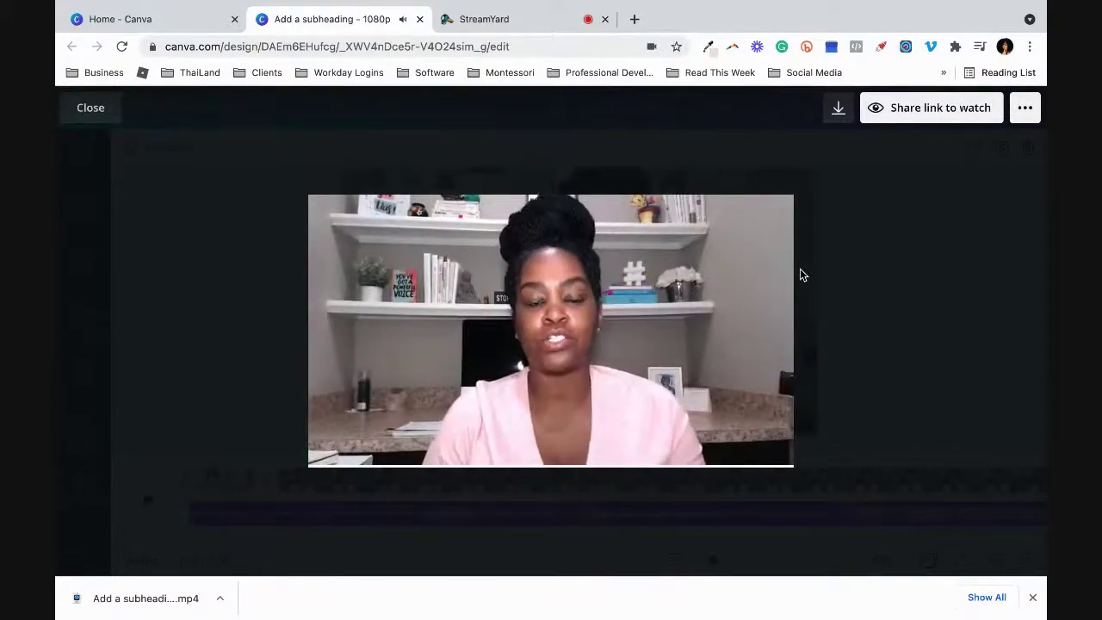
pyautogui.moveTo(763, 330)
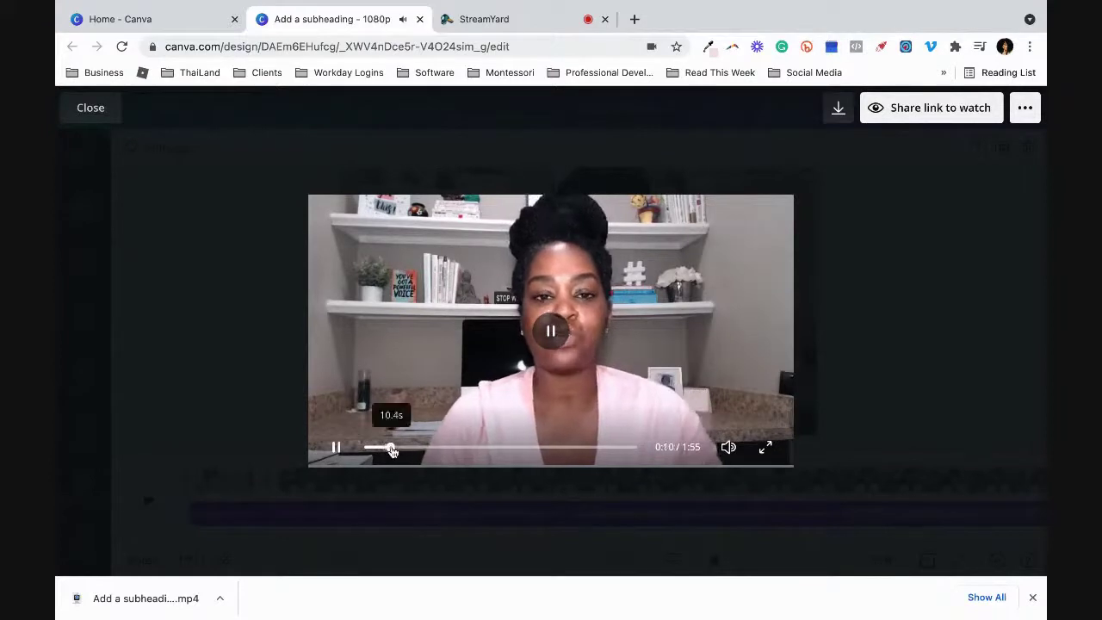
pyautogui.moveTo(389, 447); pyautogui.dragTo(412, 448)
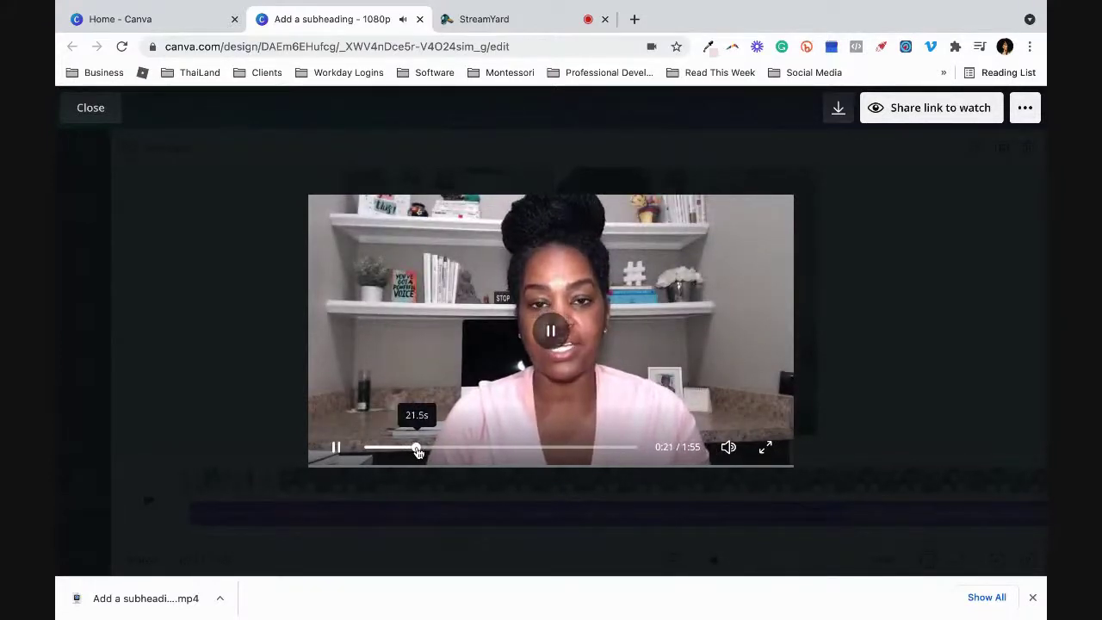
pyautogui.click(90, 108)
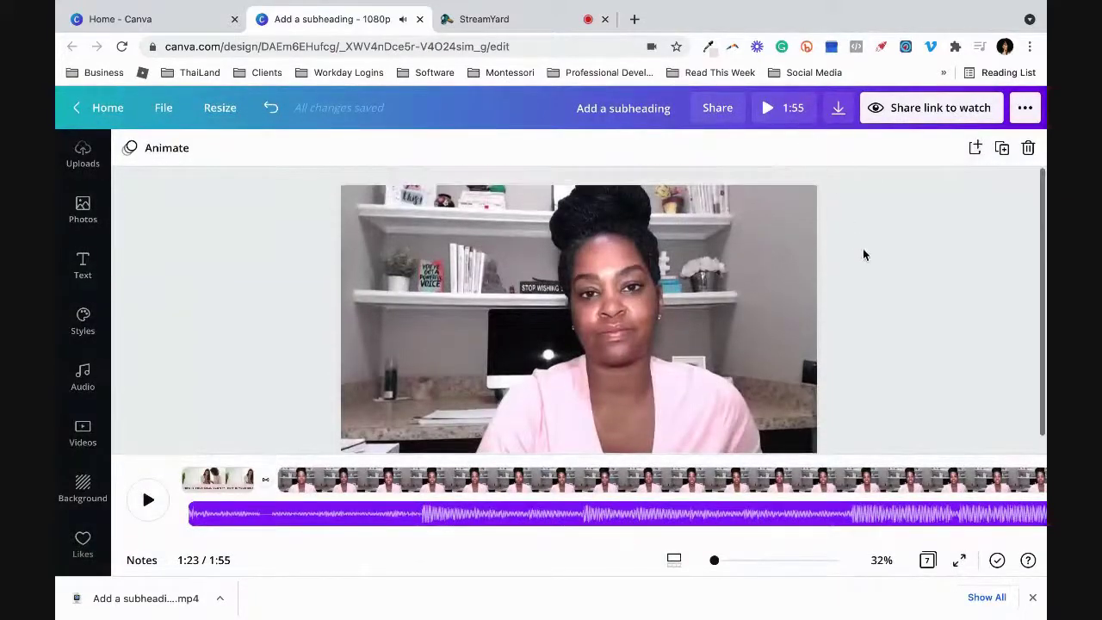
# Step: Set the music track's volume to 15 and preview the video, skipping ahead within the first webcam clip
pyautogui.click(711, 518)
pyautogui.click(1003, 149)
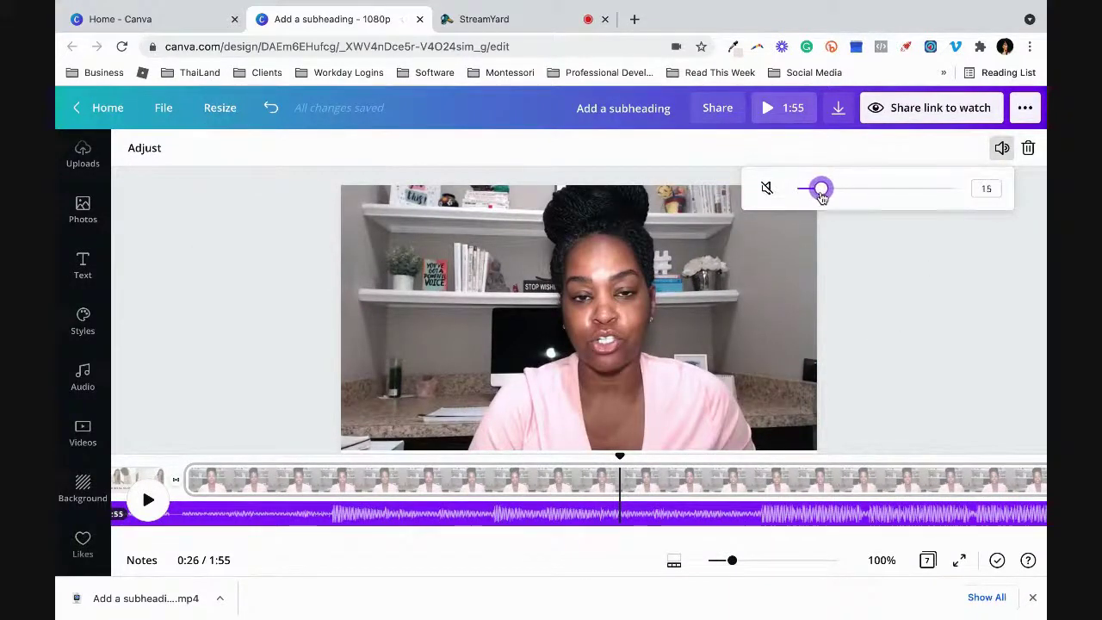
pyautogui.click(777, 113)
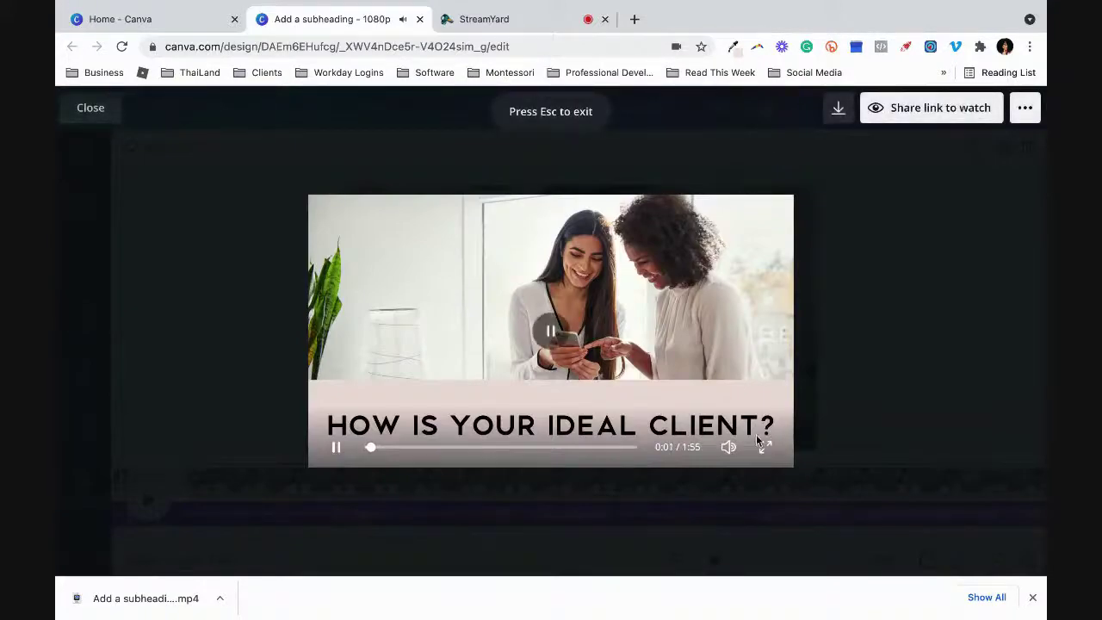
pyautogui.click(455, 448)
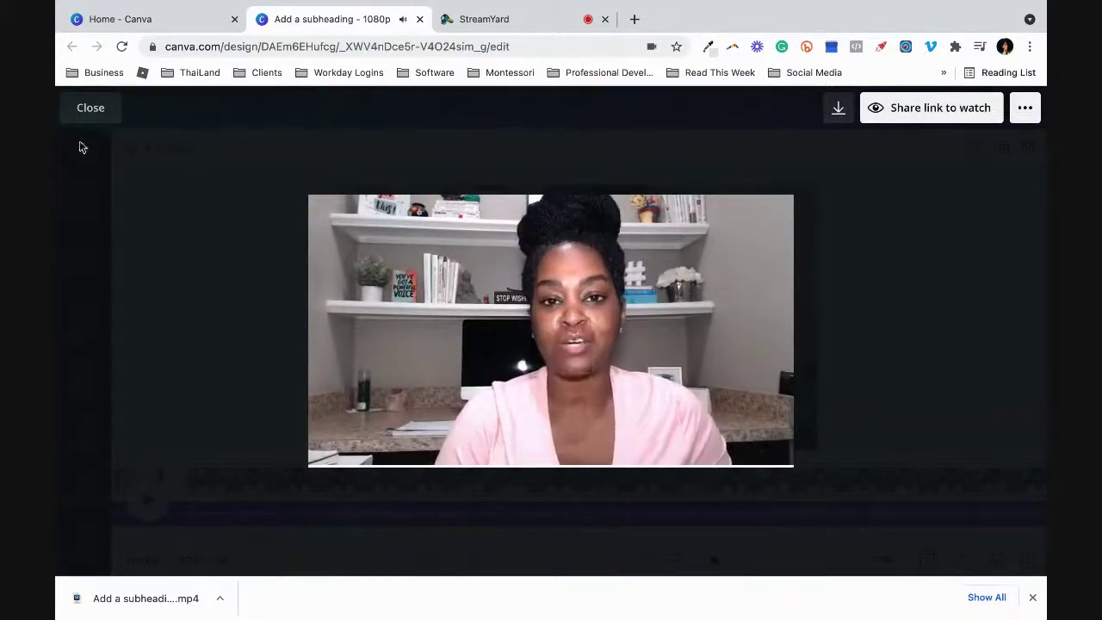
pyautogui.click(91, 108)
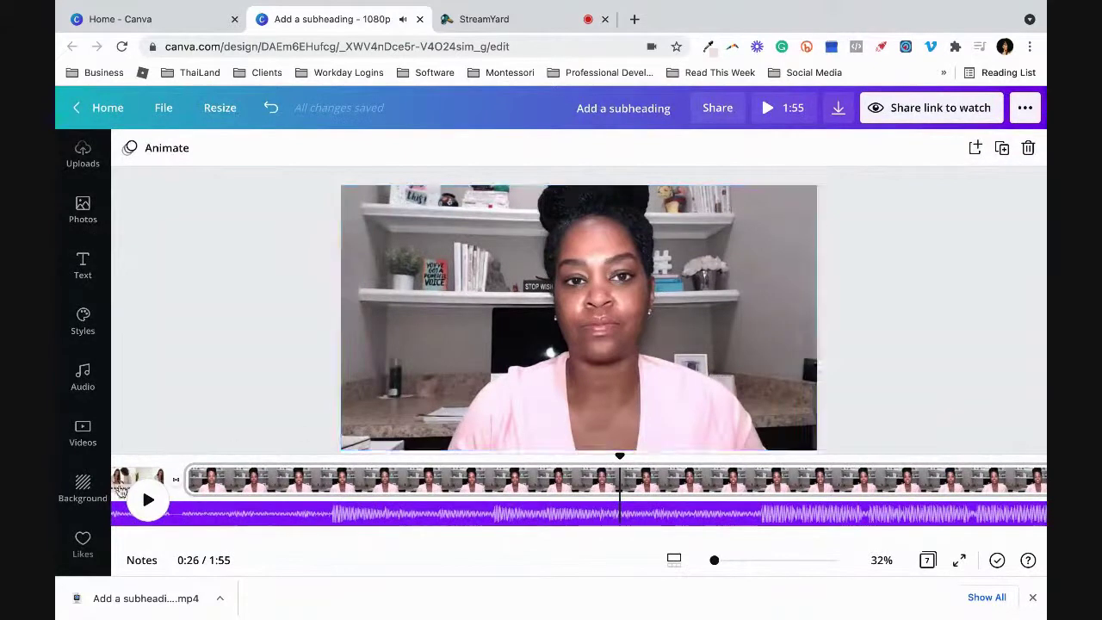
# Step: Lower the music track's volume to 7, play the webcam clip to check the mix, and reduce the volume further to 3
pyautogui.click(146, 506)
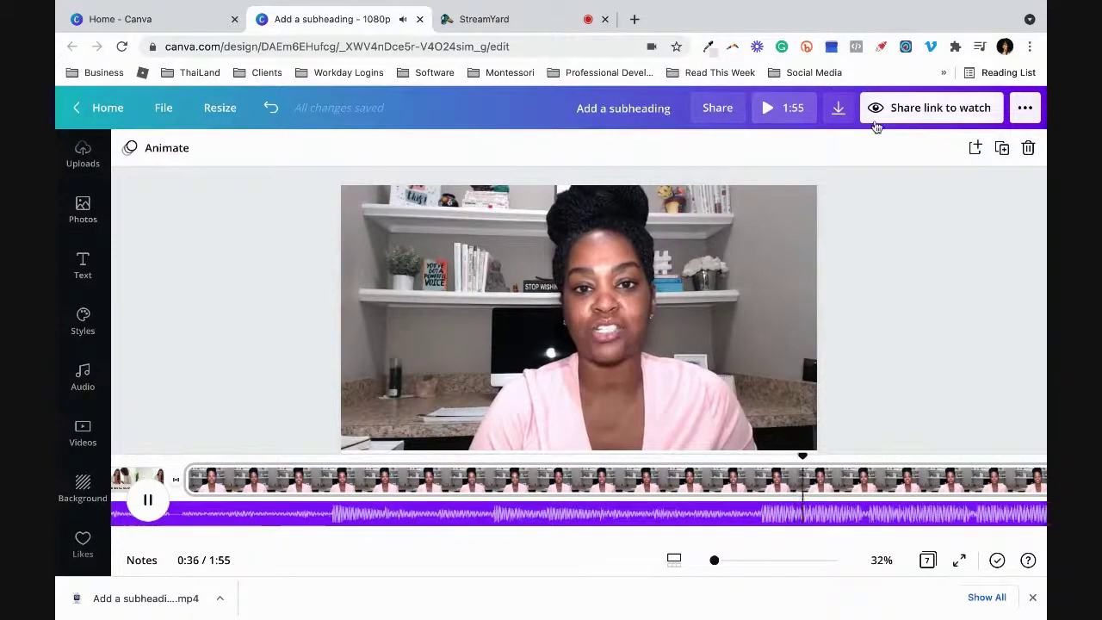
pyautogui.click(825, 520)
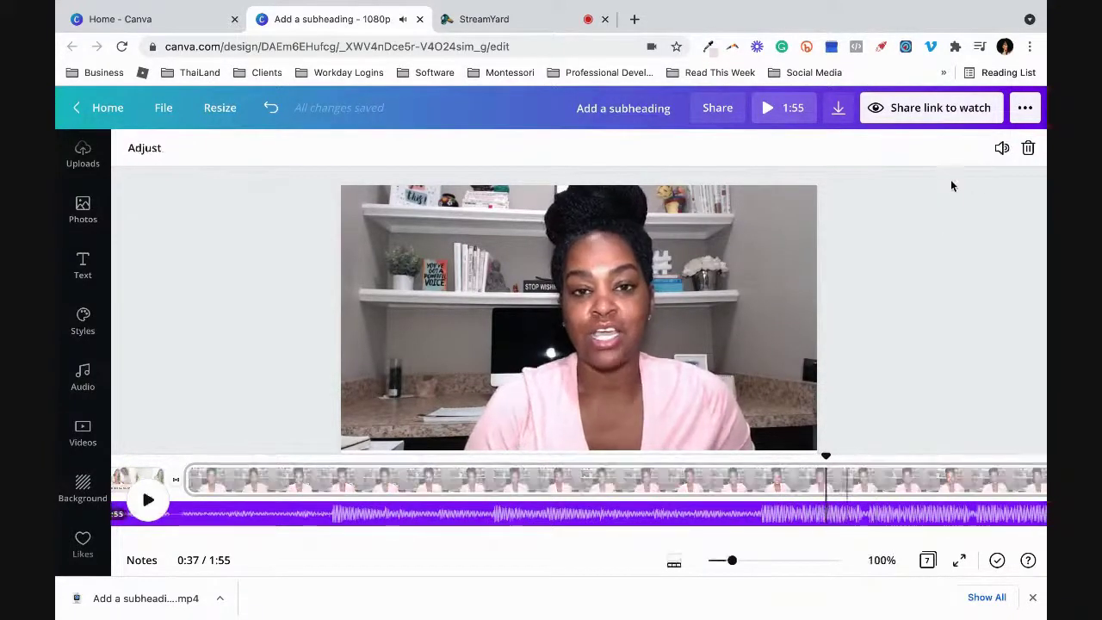
pyautogui.click(1003, 148)
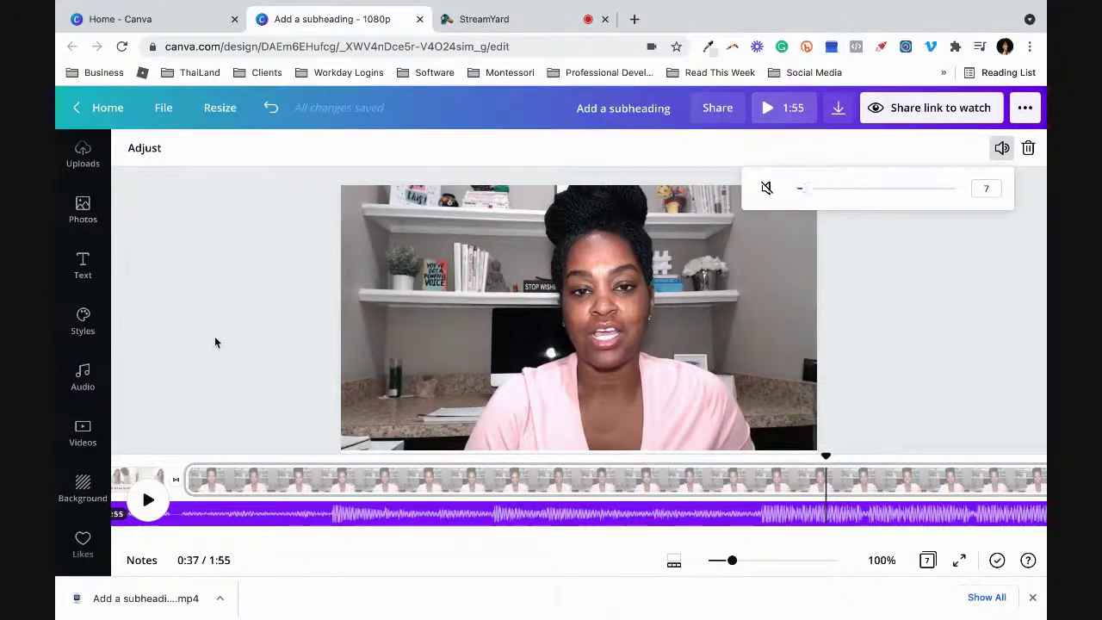
pyautogui.click(148, 508)
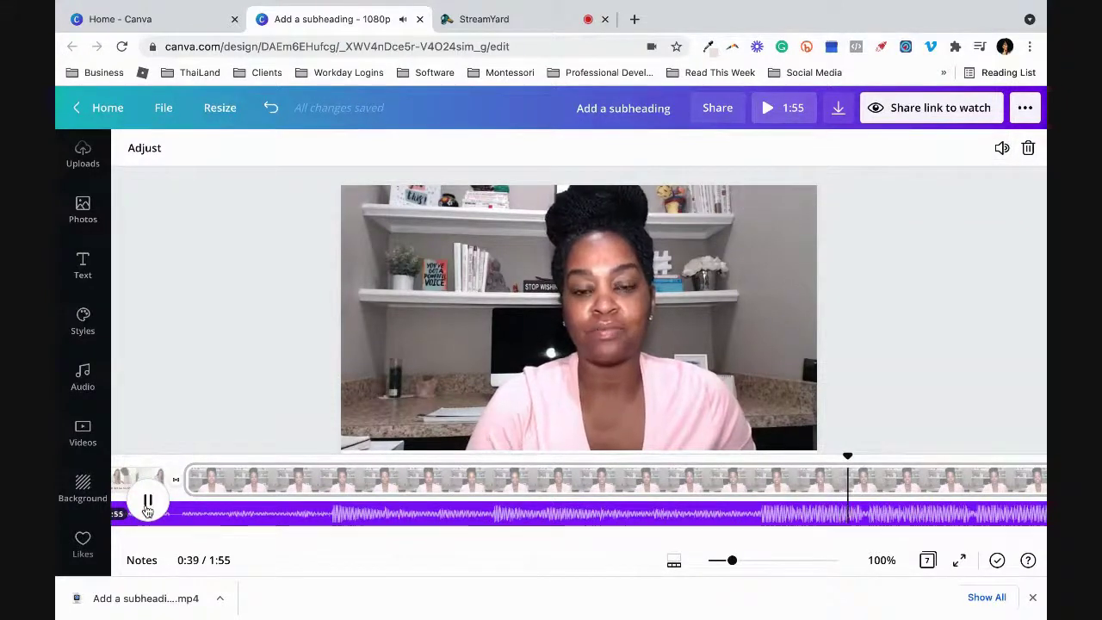
pyautogui.click(1002, 148)
pyautogui.click(802, 190)
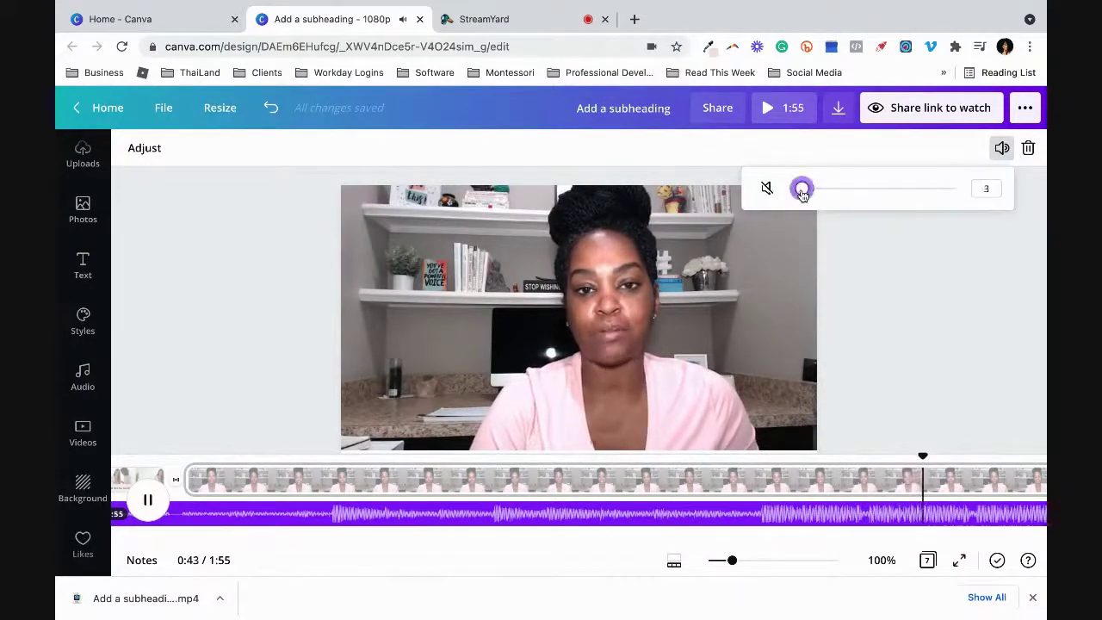
pyautogui.click(866, 253)
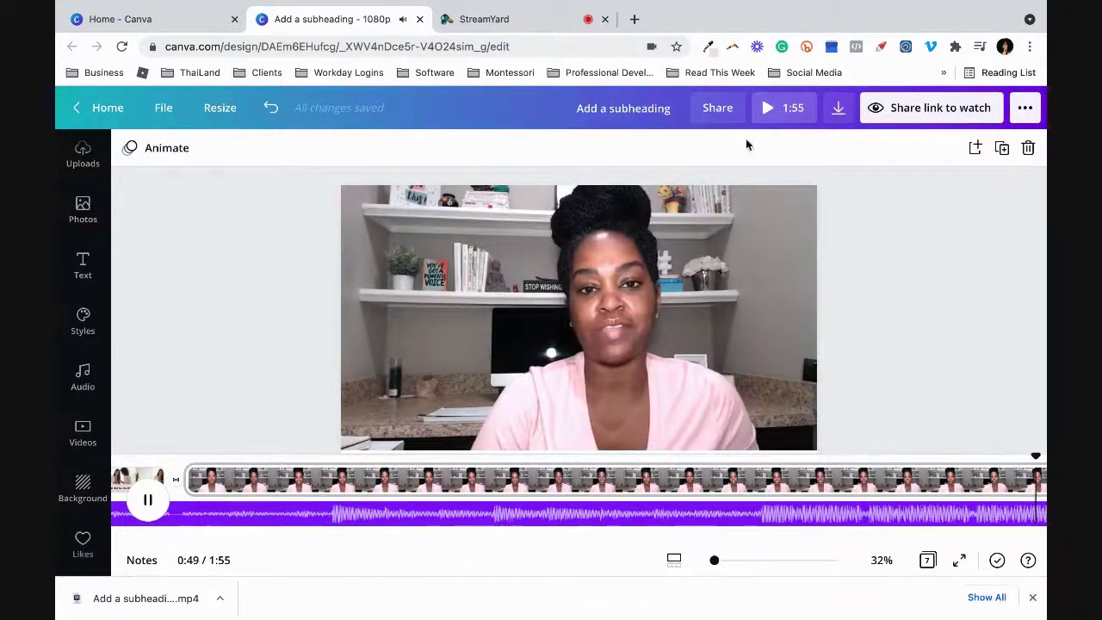
# Step: Preview the full video, skipping to about 17 seconds and 1:24 and back slightly to check the music level, and close the preview
pyautogui.click(767, 108)
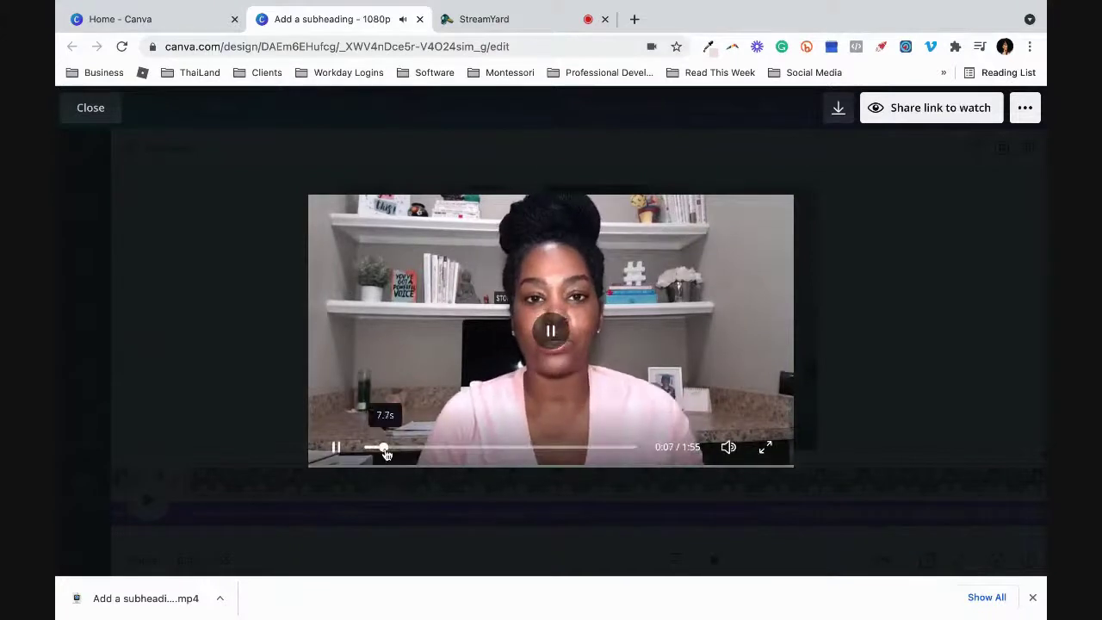
pyautogui.moveTo(385, 449); pyautogui.dragTo(404, 454)
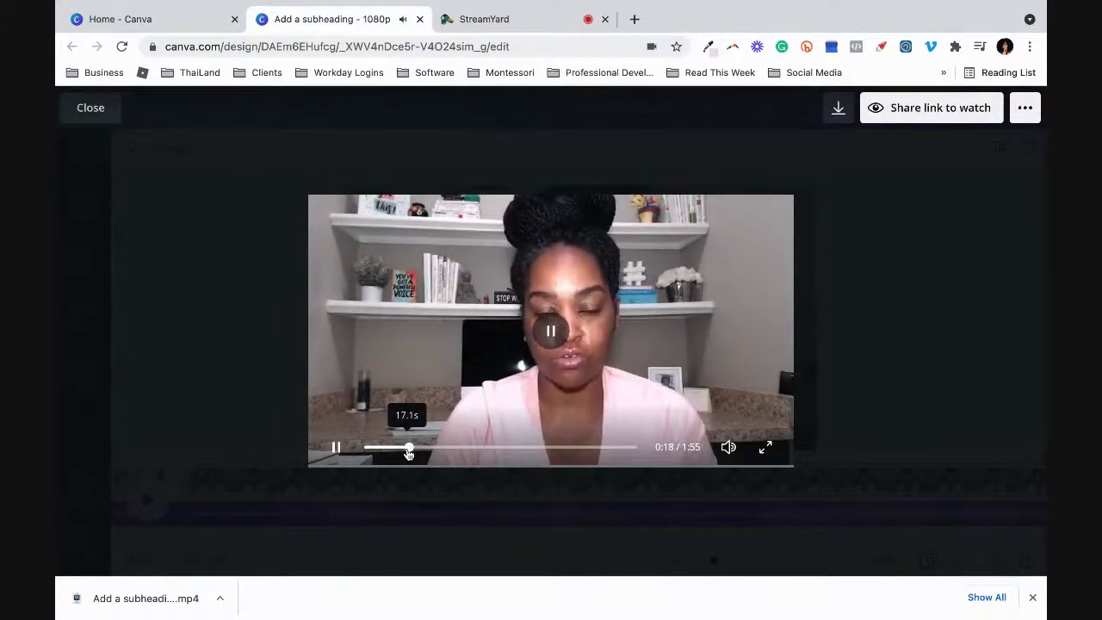
pyautogui.moveTo(411, 448); pyautogui.dragTo(561, 451)
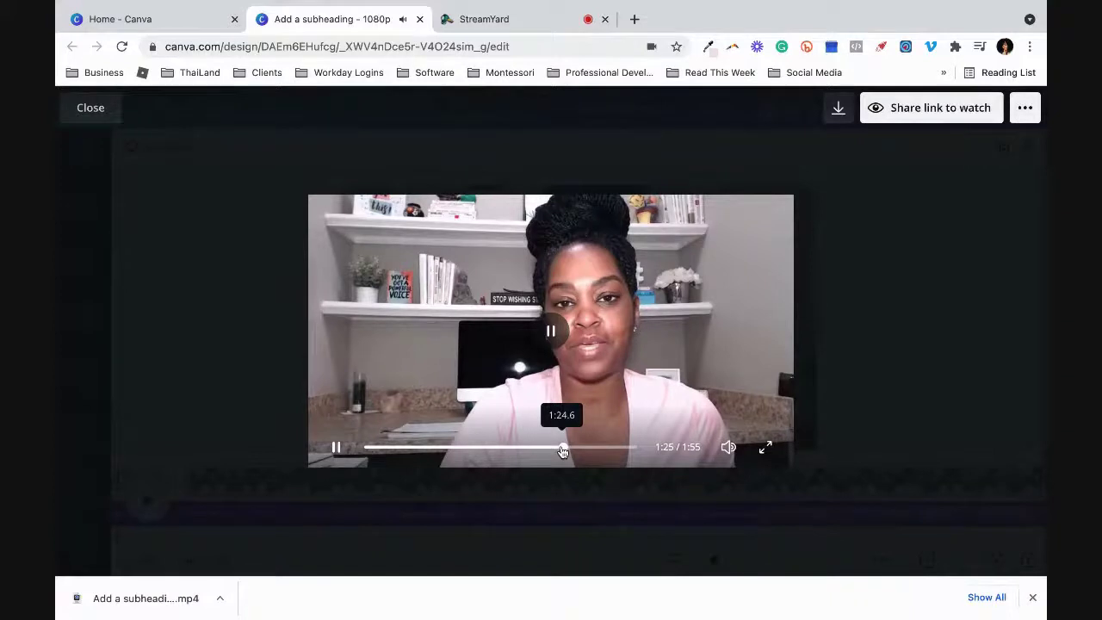
pyautogui.moveTo(562, 452); pyautogui.dragTo(544, 453)
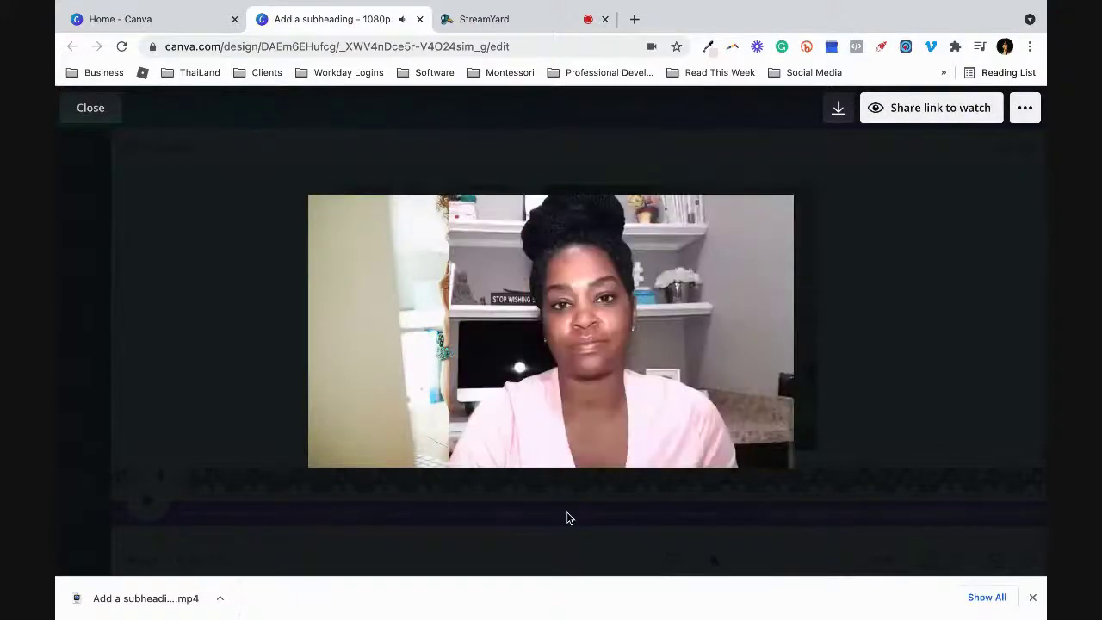
pyautogui.click(90, 109)
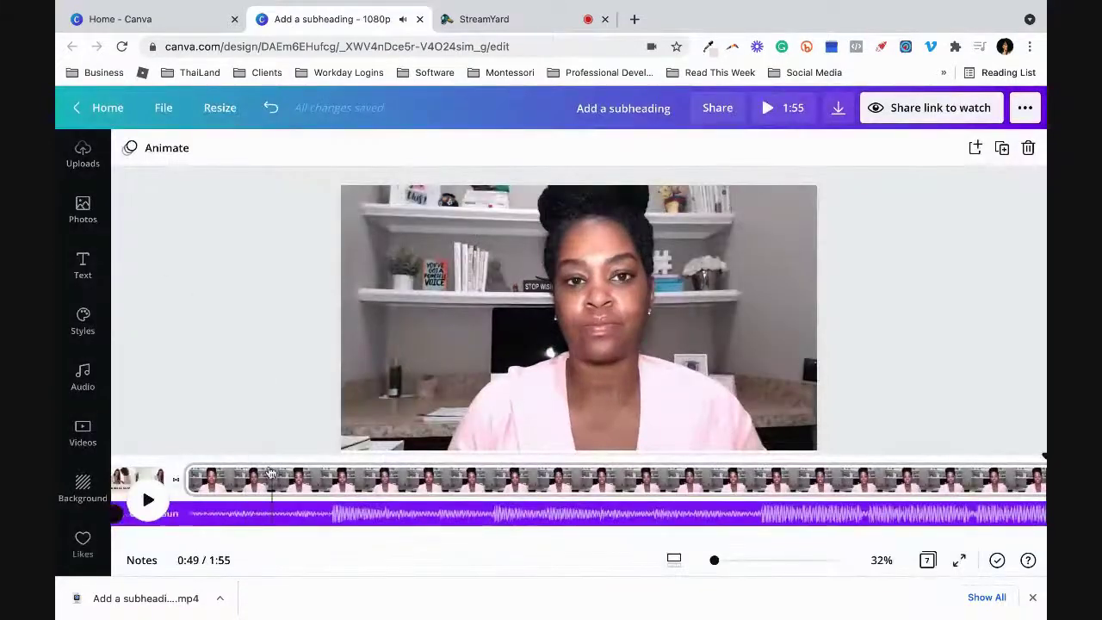
# Step: Switch to the StreamYard broadcast studio to read the viewers' comments
pyautogui.click(480, 18)
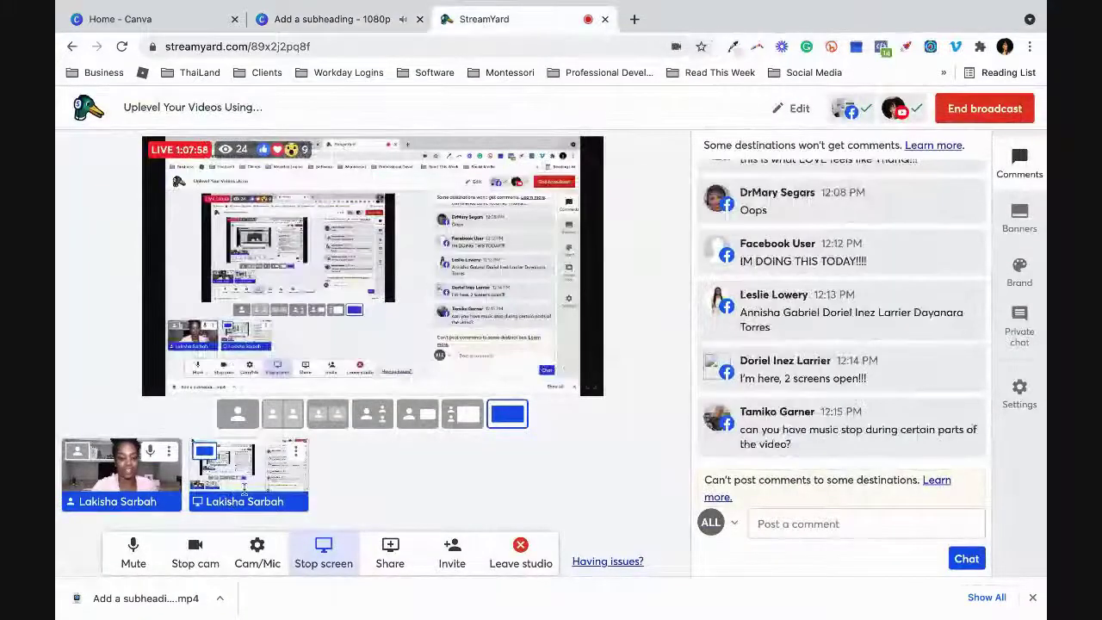